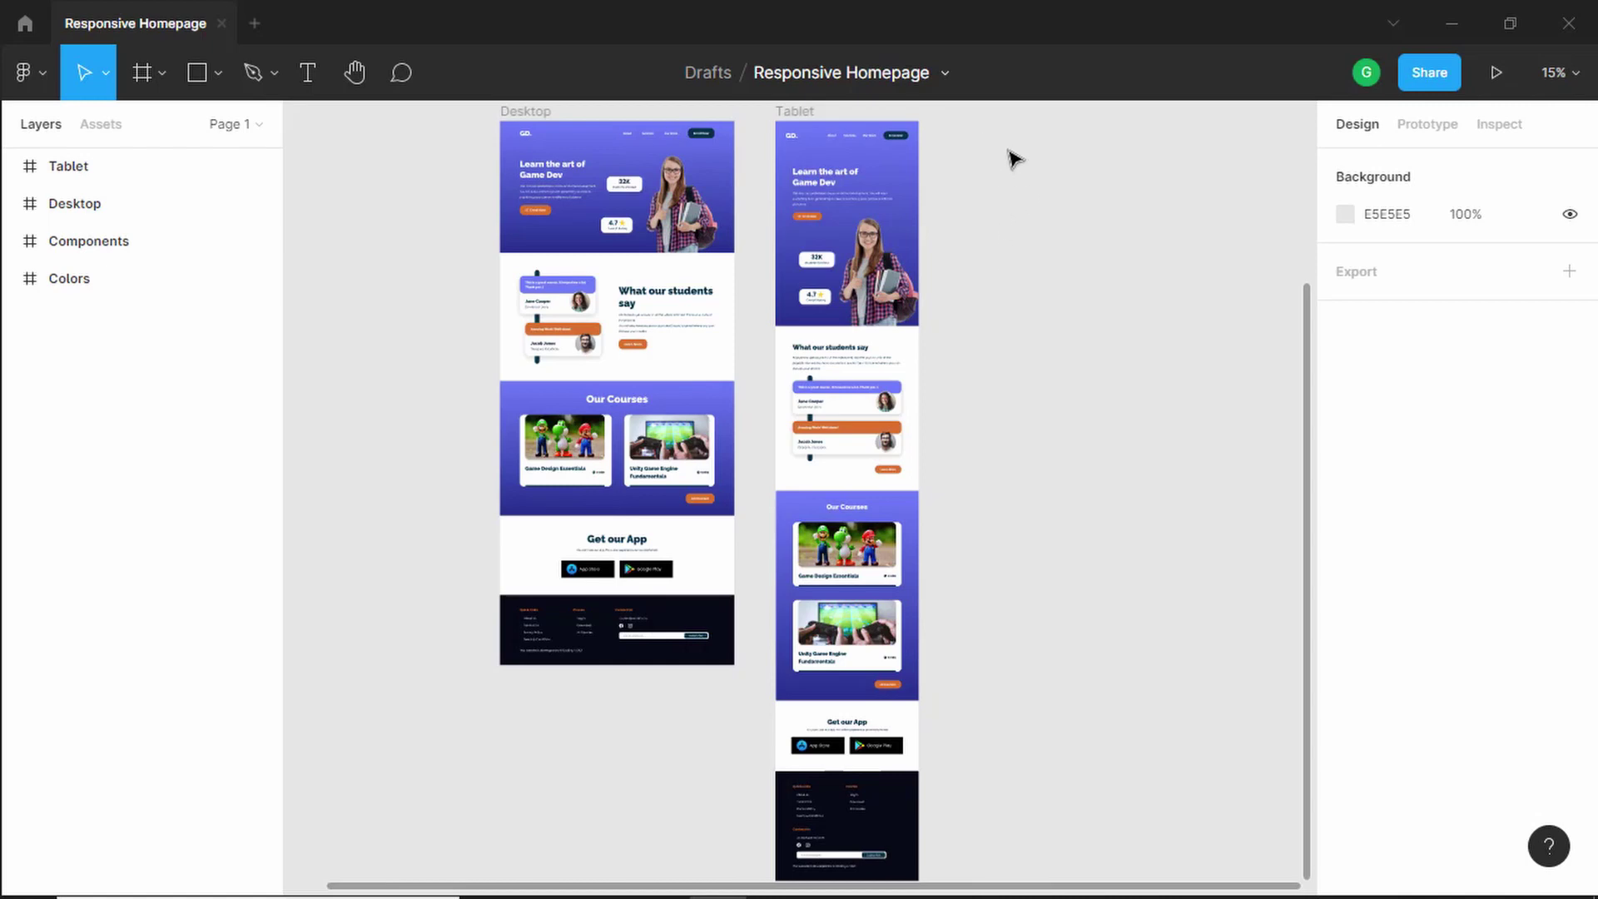
# Review the existing Tablet homepage layout from the hero section down to the footer
pyautogui.scroll(1, 994, 163)
pyautogui.scroll(5, 971, 164)
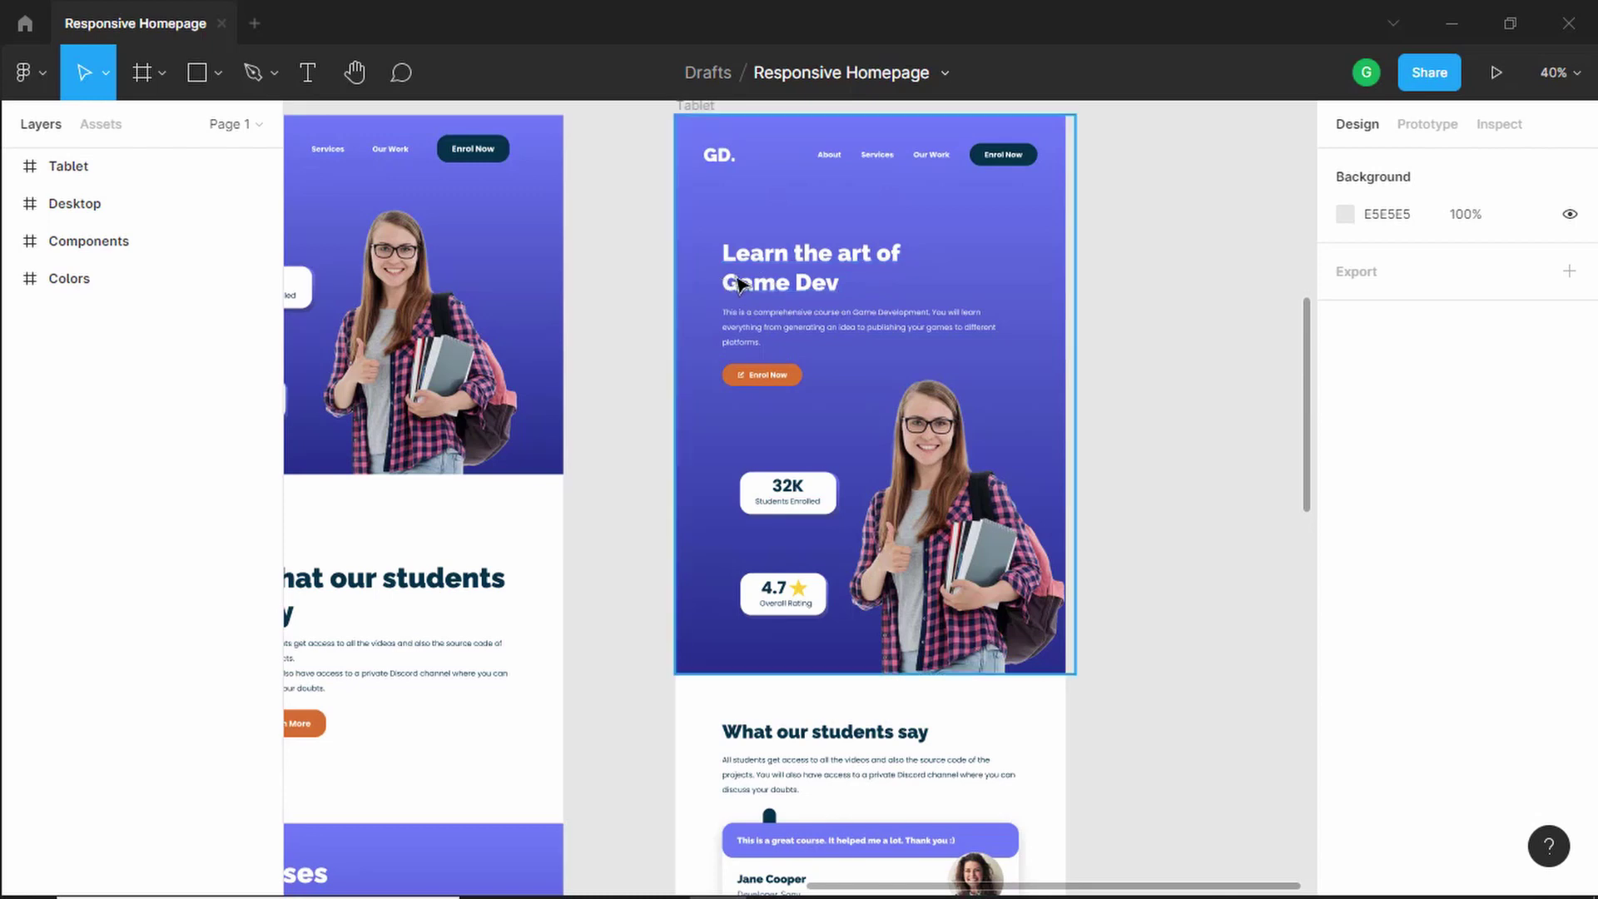
pyautogui.scroll(-1, 704, 358)
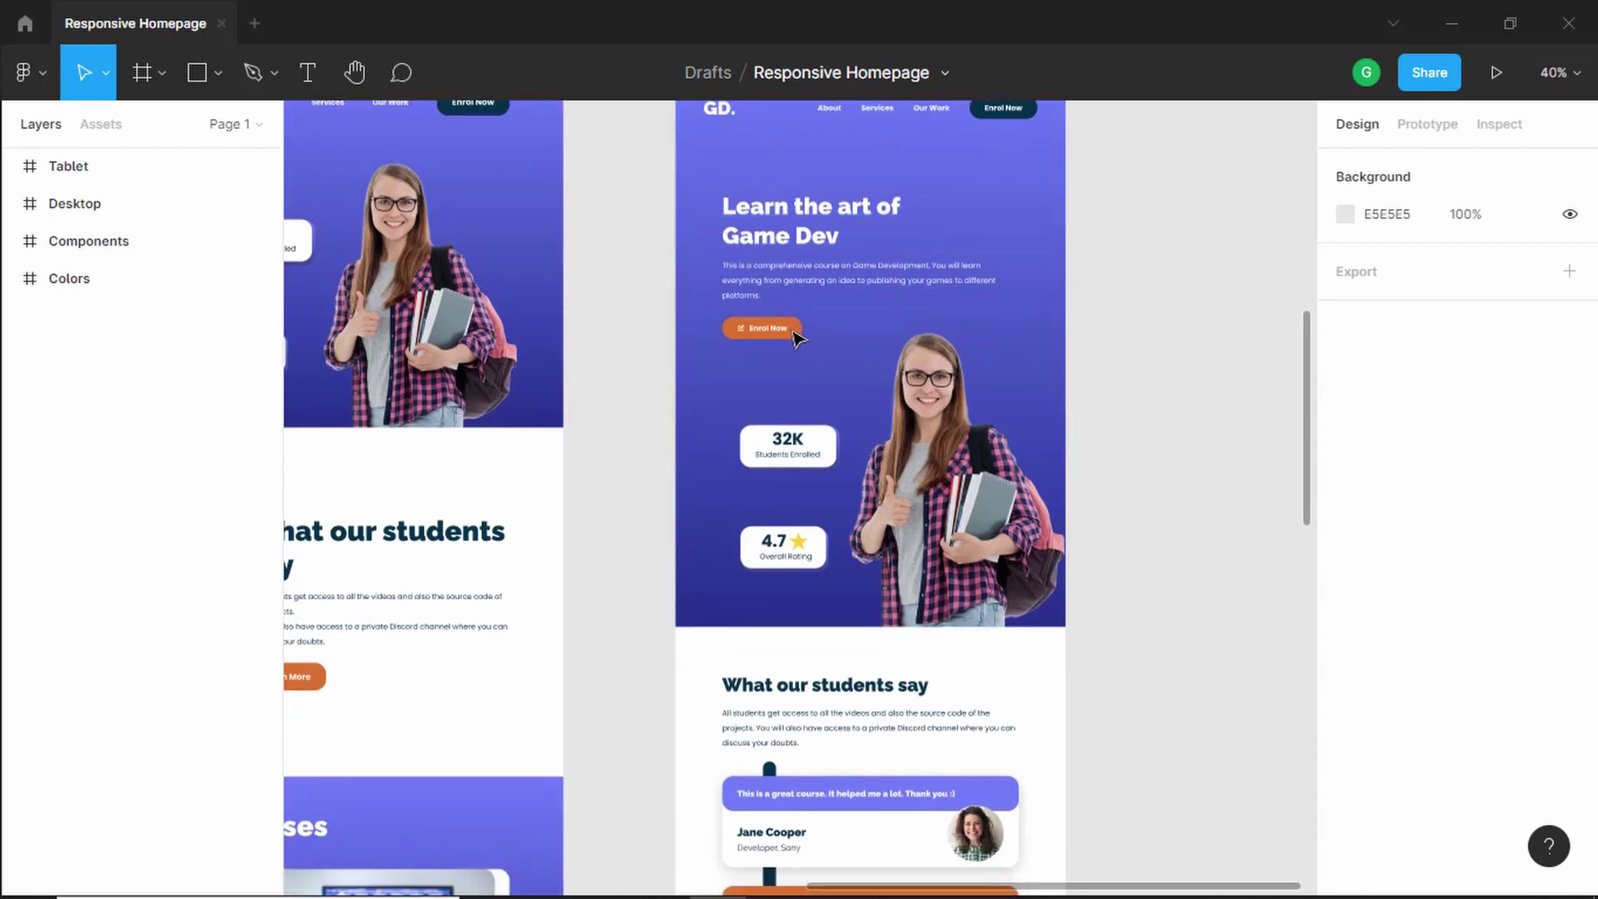
pyautogui.scroll(-1, 797, 337)
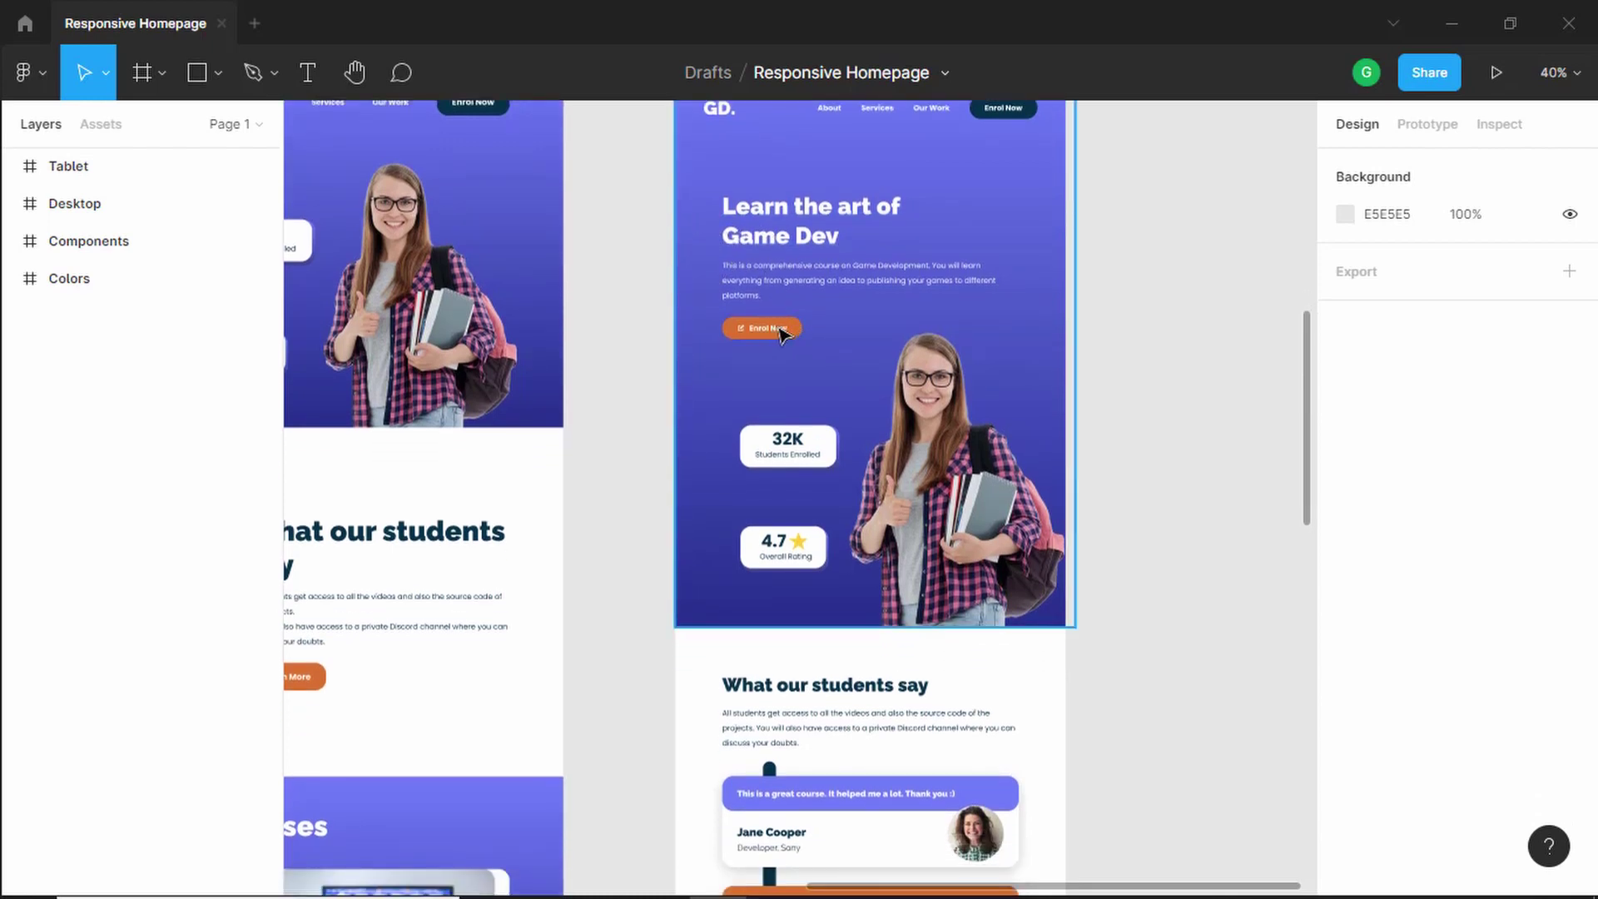
pyautogui.scroll(-15, 973, 481)
pyautogui.scroll(3, 973, 485)
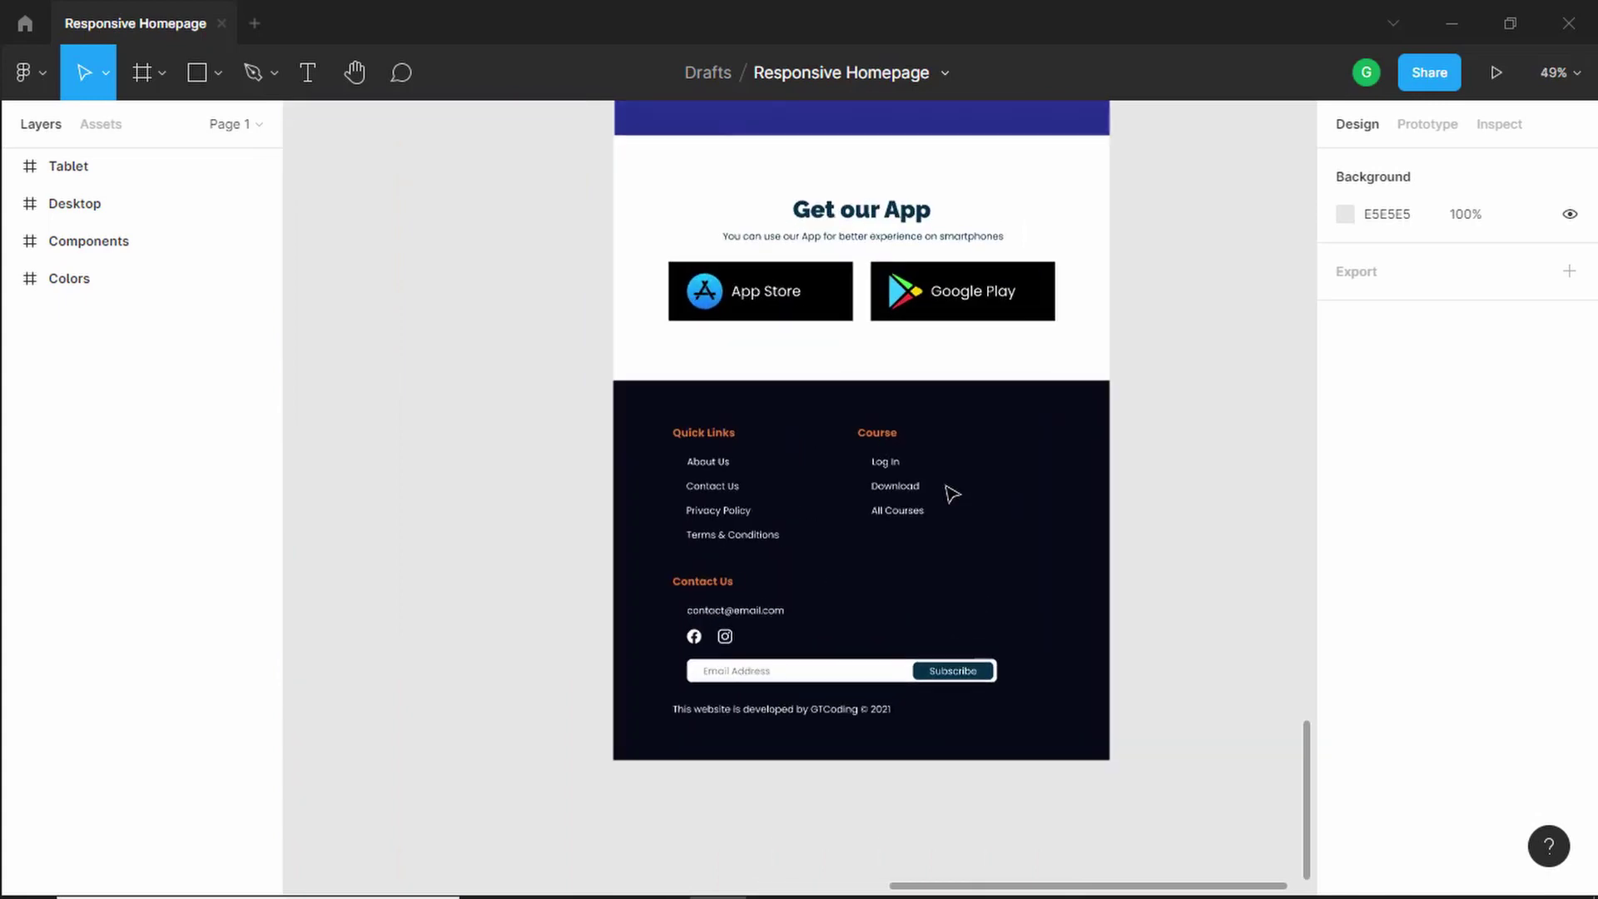
pyautogui.scroll(-7, 948, 472)
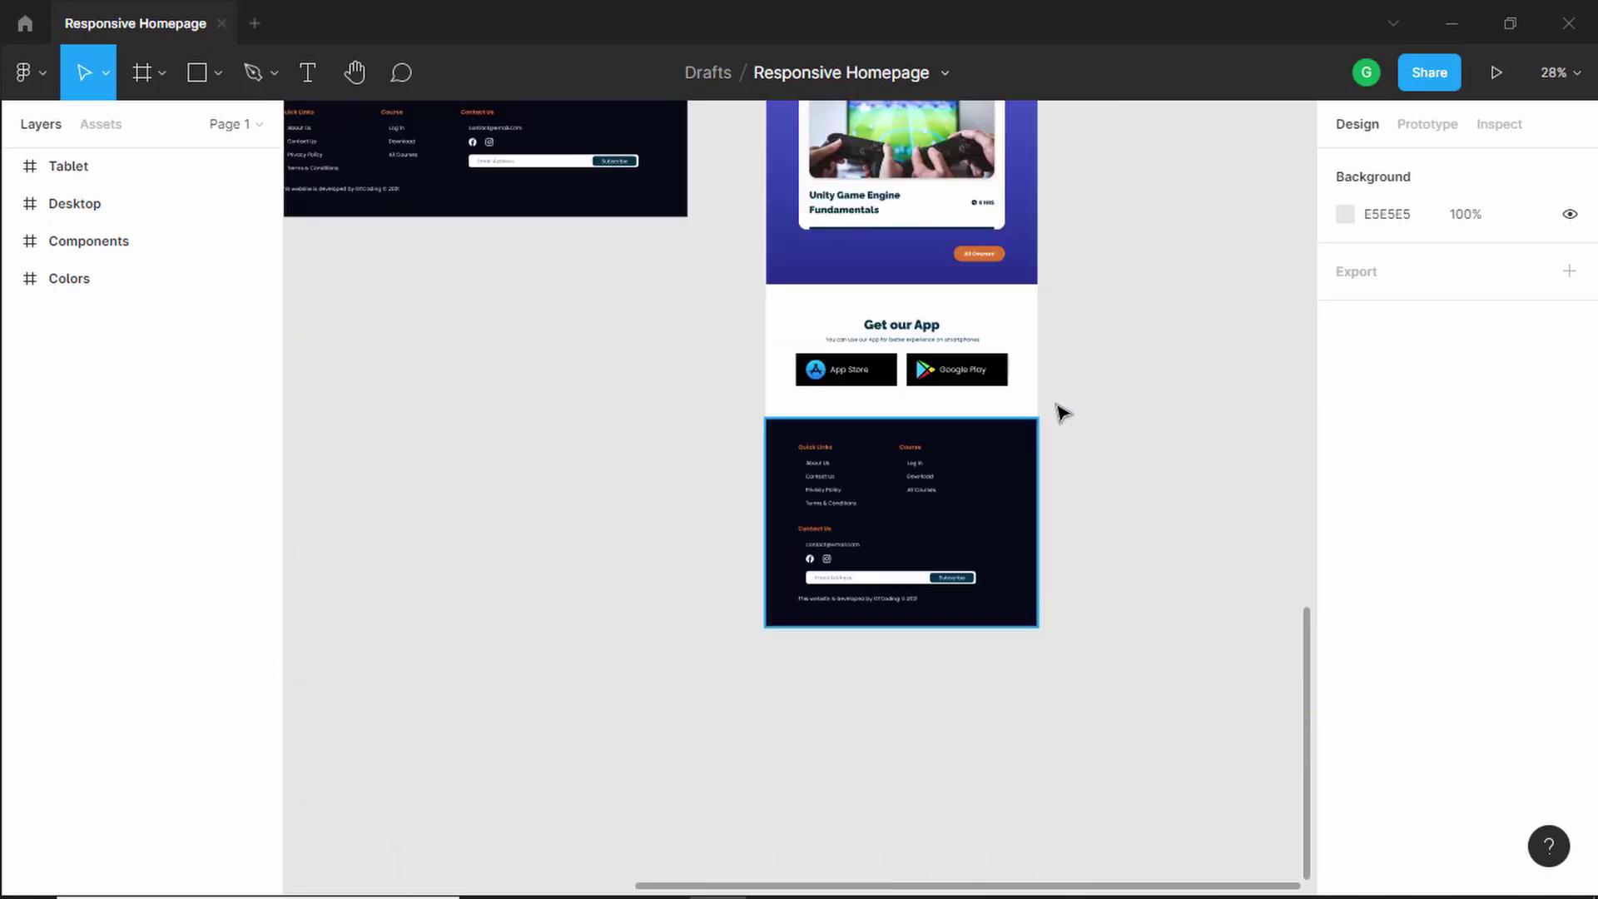
pyautogui.scroll(8, 1061, 410)
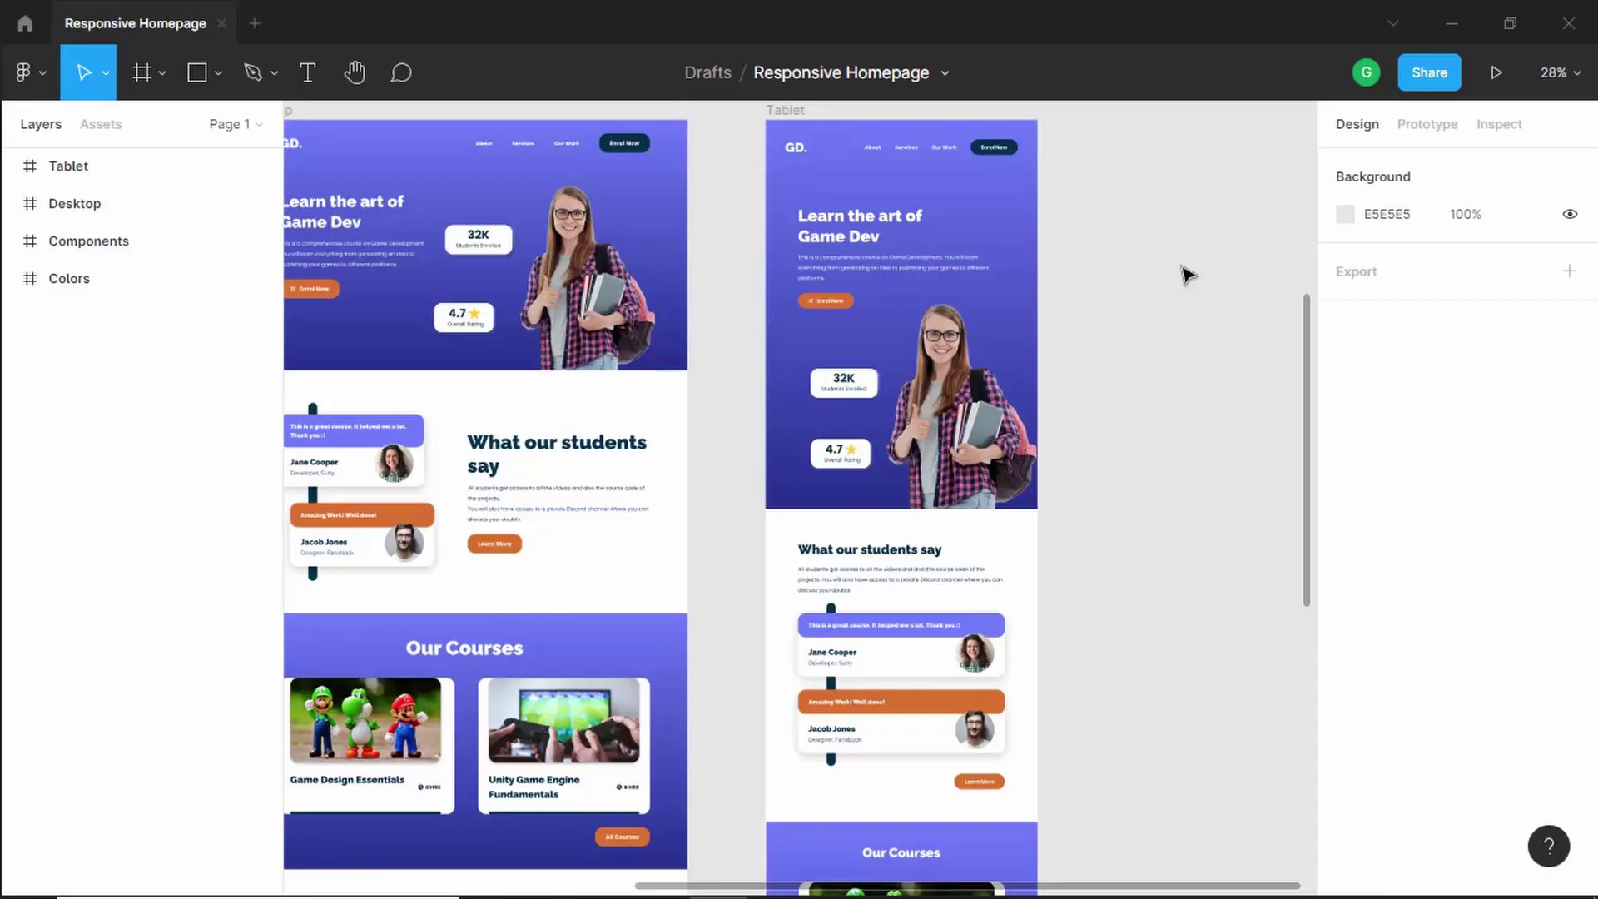
# Add a new frame beside the Tablet design using the iPhone 11 Pro Max preset, 414 × 896
pyautogui.moveTo(1189, 271); pyautogui.dragTo(952, 261)
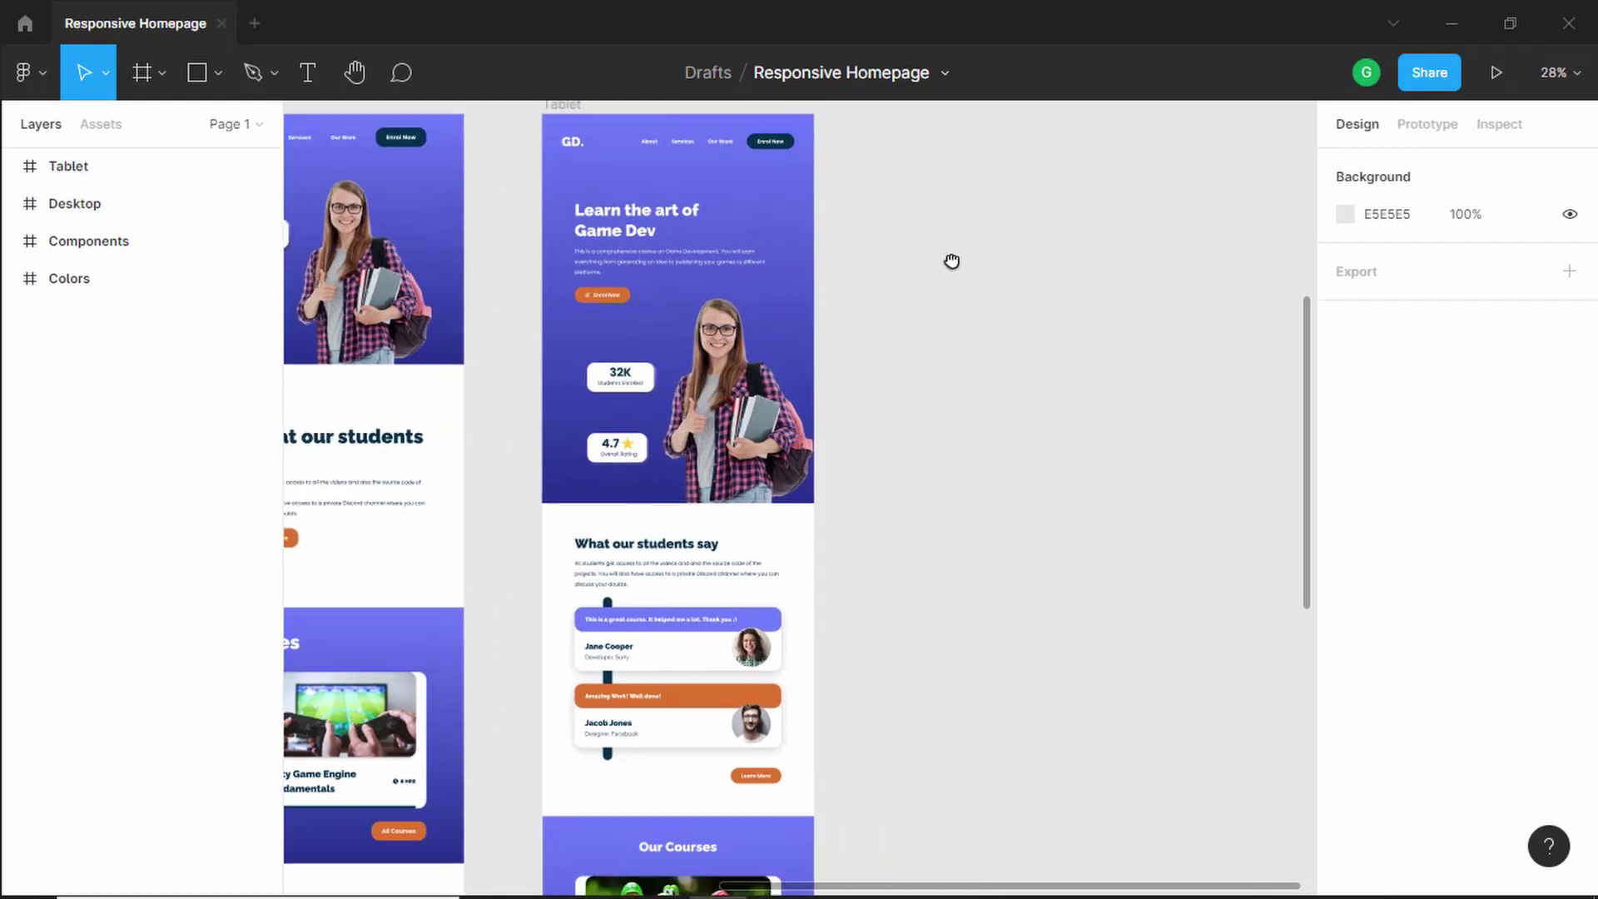
pyautogui.click(143, 75)
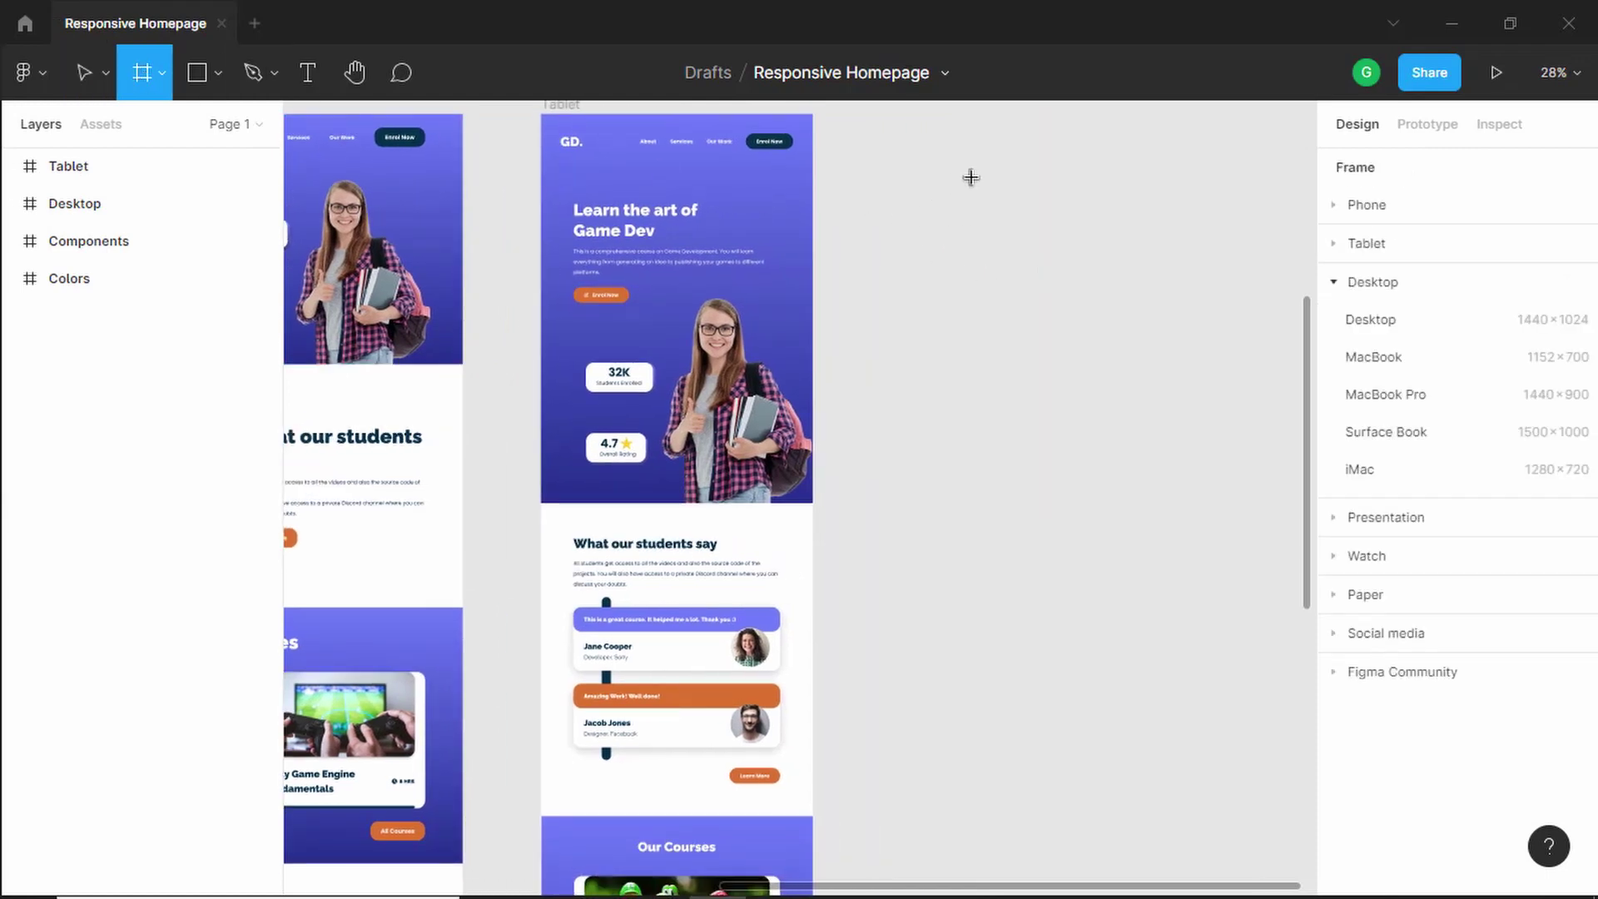
pyautogui.click(934, 146)
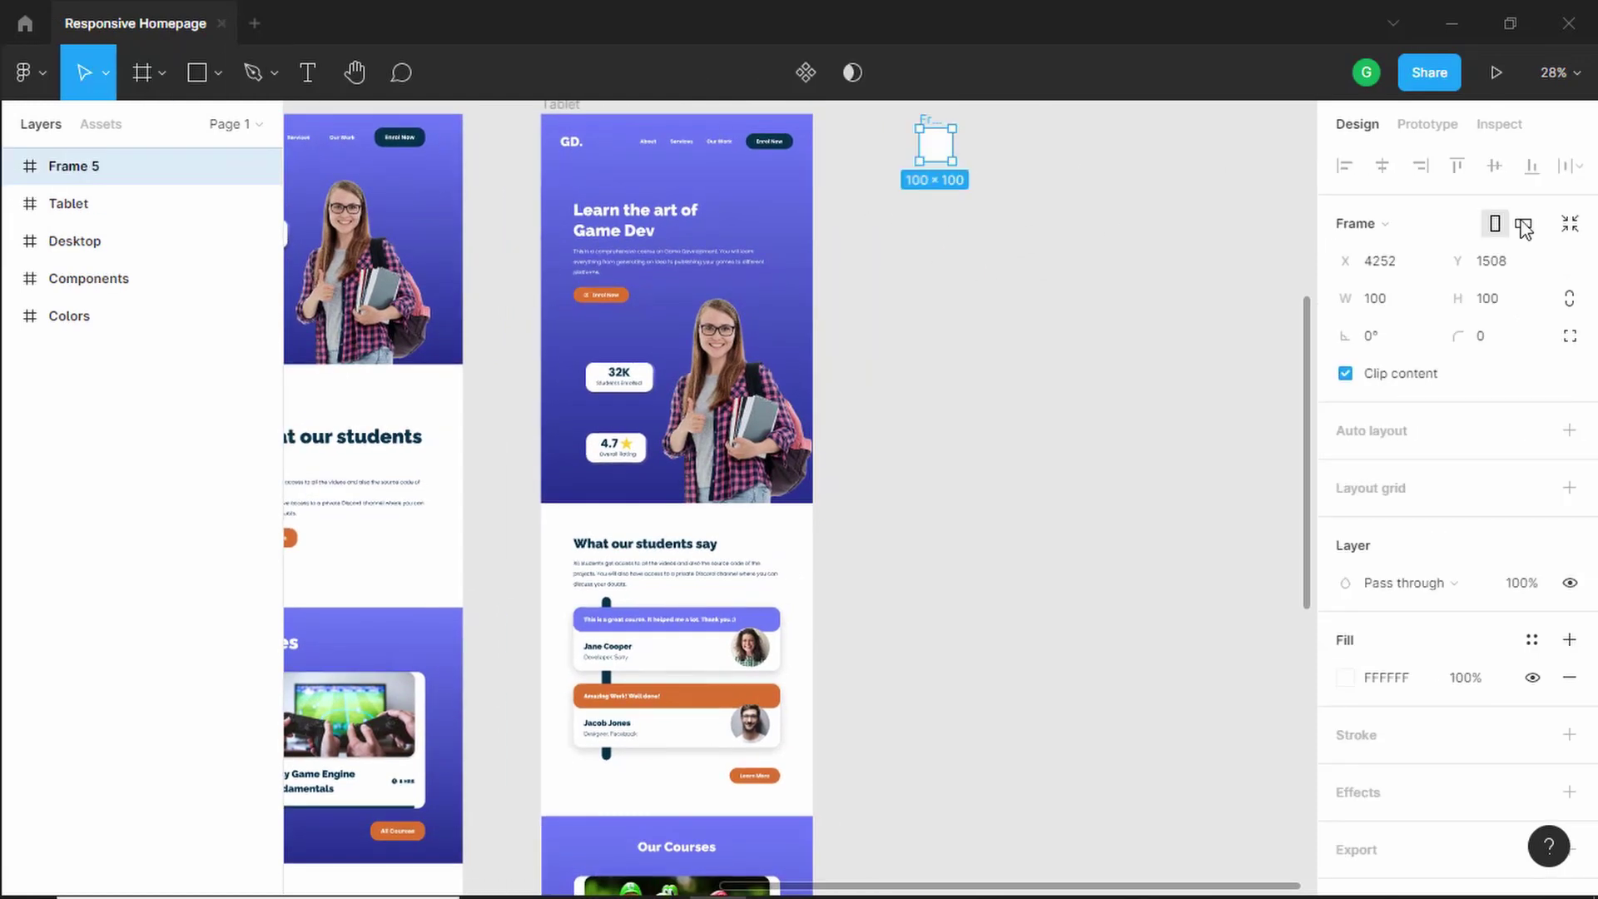
pyautogui.click(1424, 225)
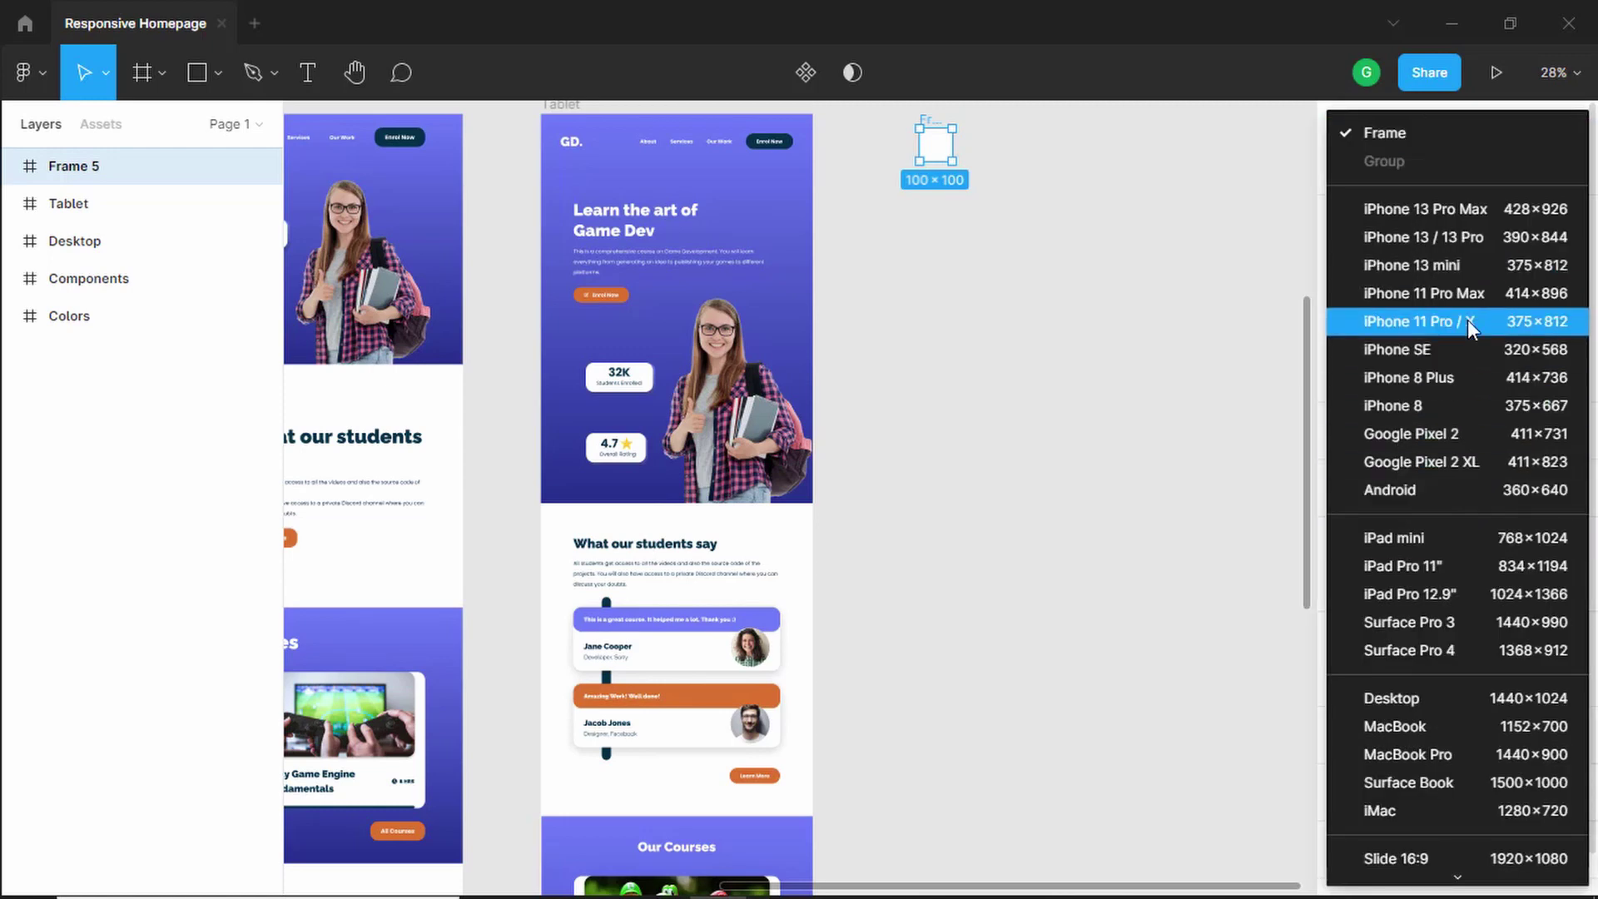
pyautogui.click(1460, 296)
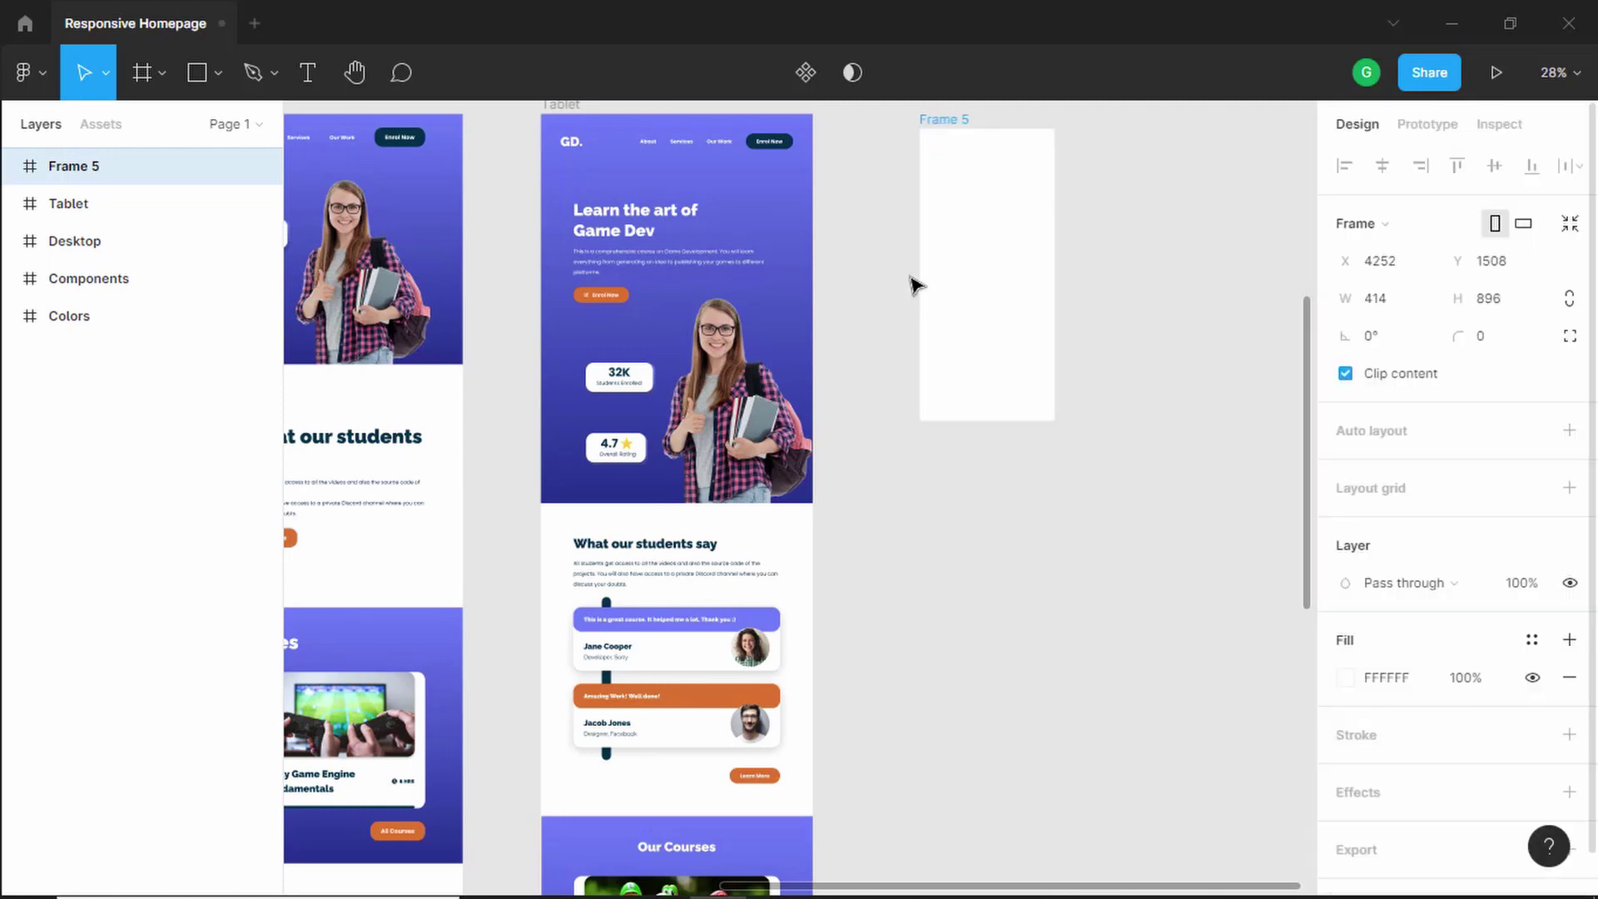
# Rename the new phone-sized frame as Smartphone and move it farther from the Tablet frame, leaving a wide gap between them
pyautogui.scroll(-1, 696, 200)
pyautogui.doubleClick(97, 166)
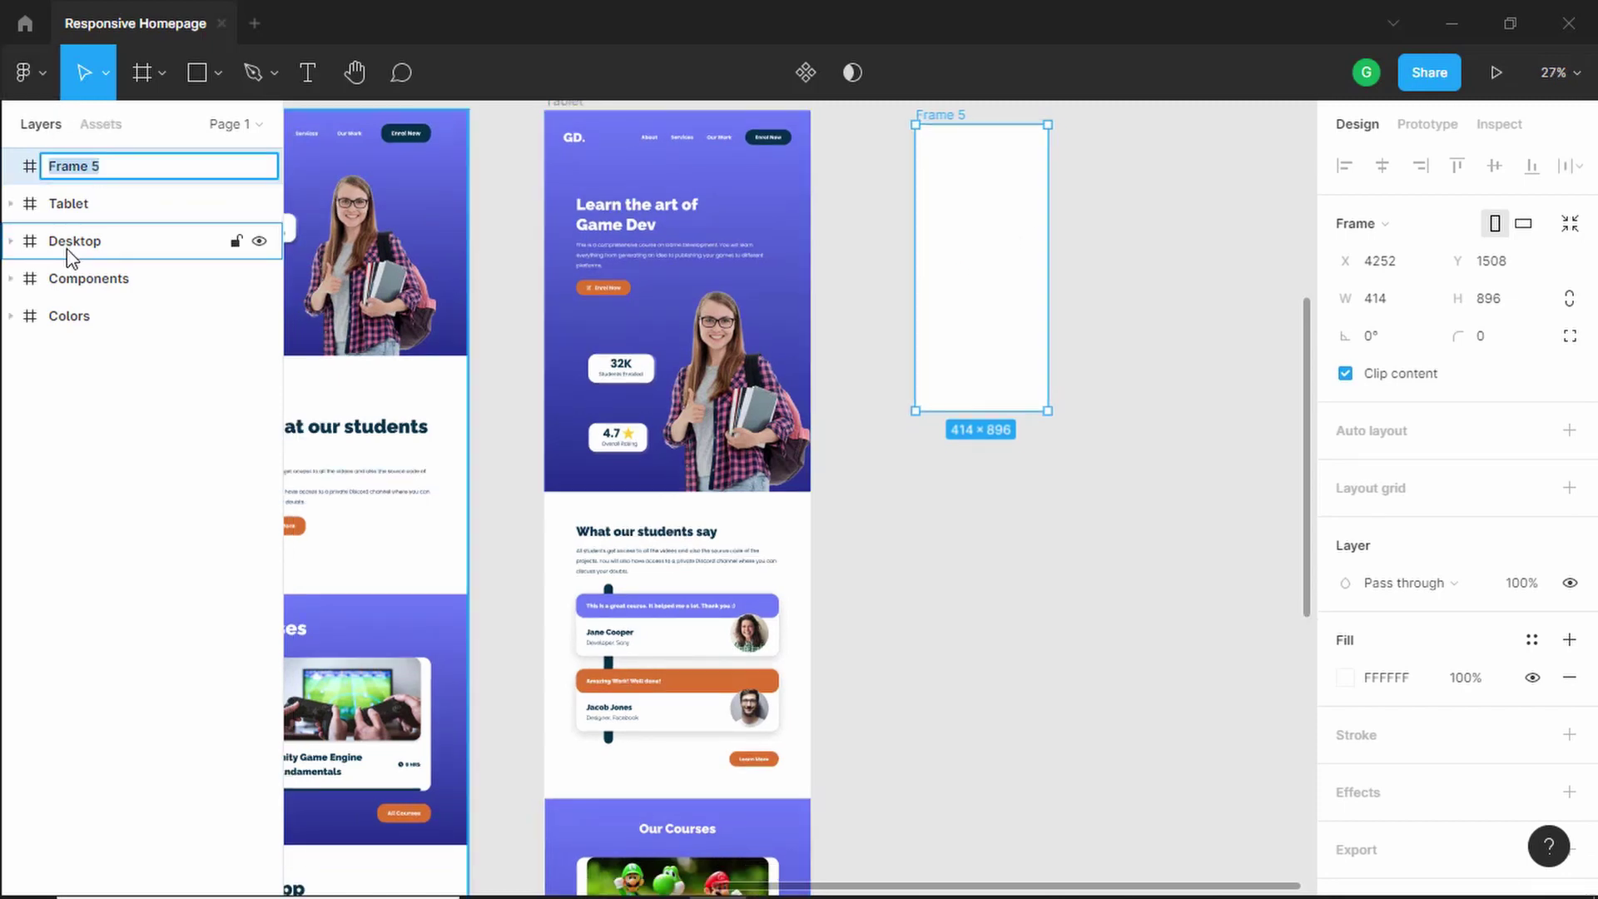
pyautogui.write('Smartphone')
pyautogui.press('Return')
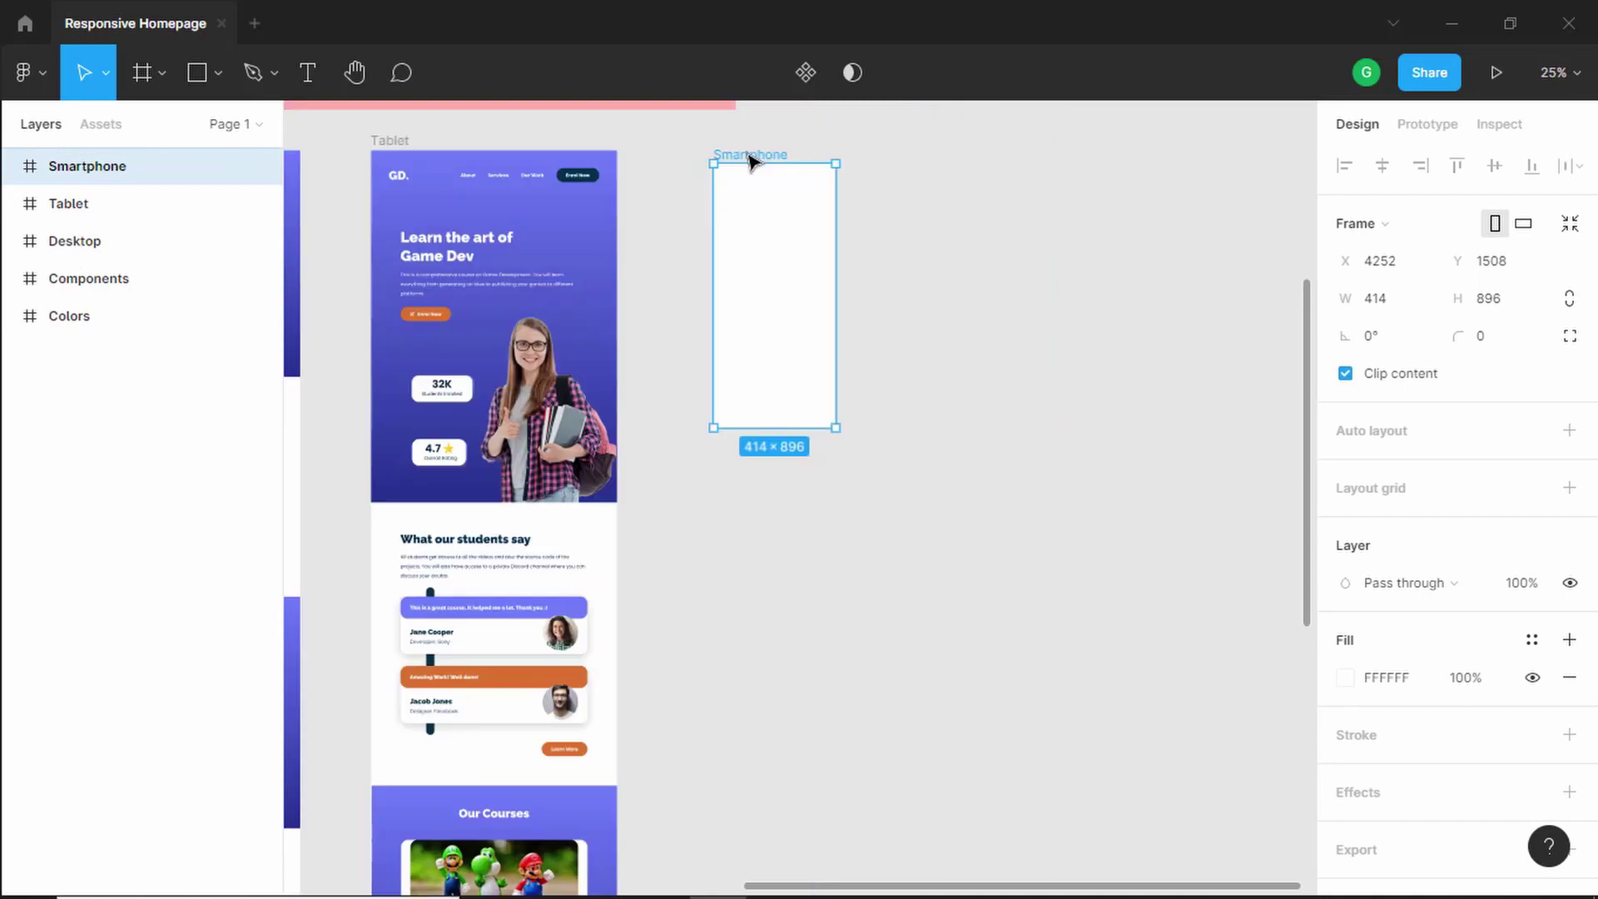
pyautogui.moveTo(749, 157); pyautogui.dragTo(1079, 161)
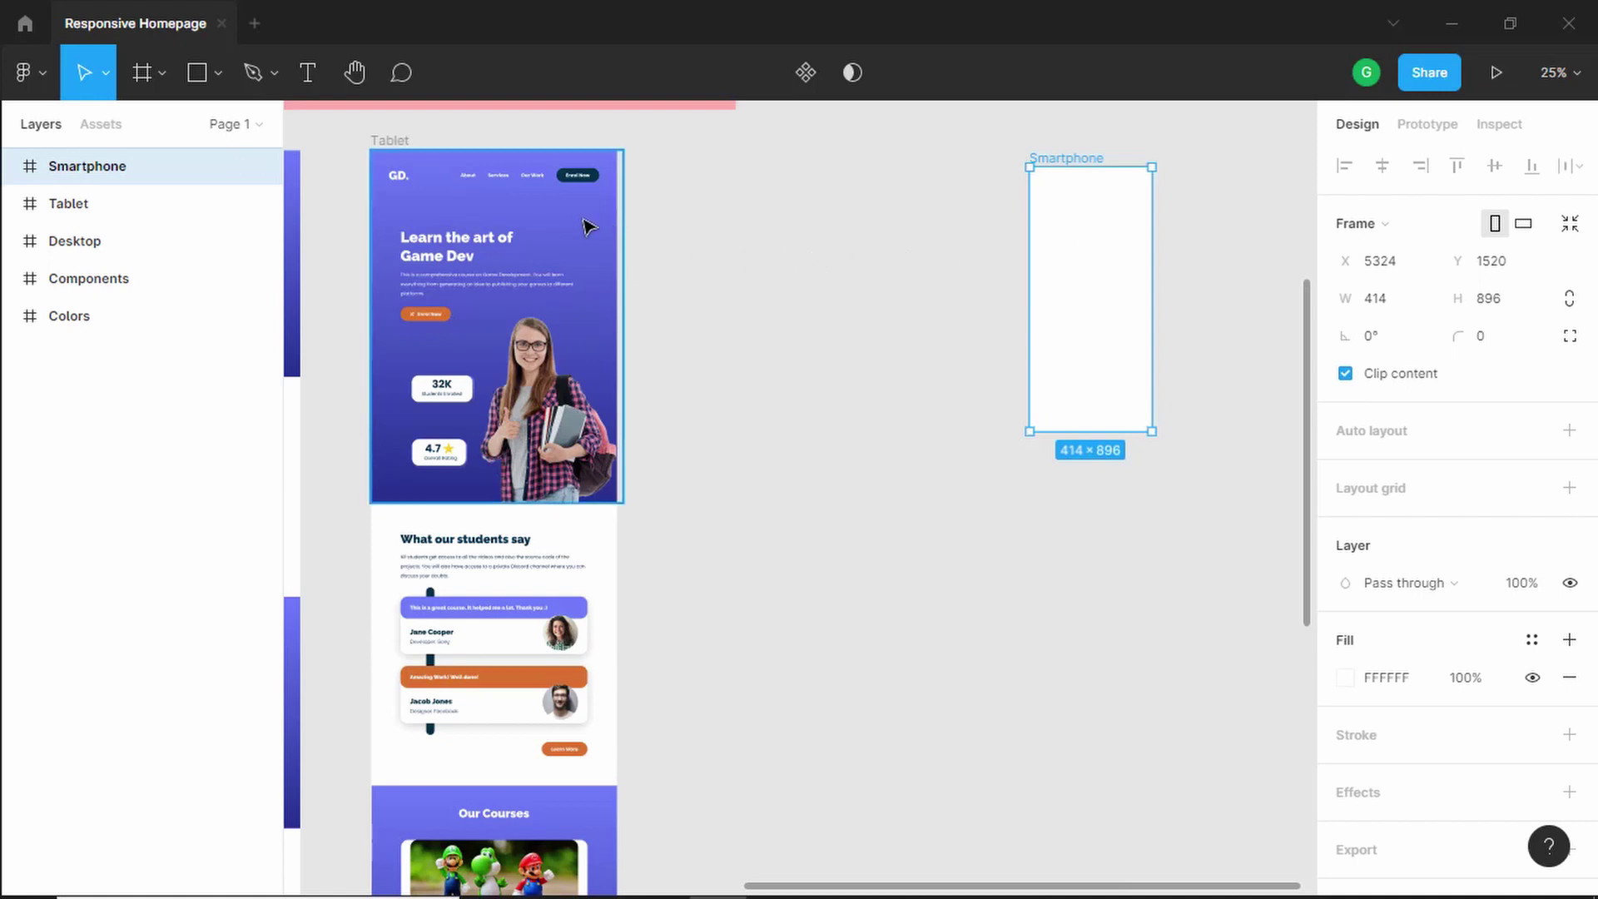
# Place a copy of the Tablet frame's Hero Section group in the empty space between the Tablet and Smartphone frames
pyautogui.click(12, 205)
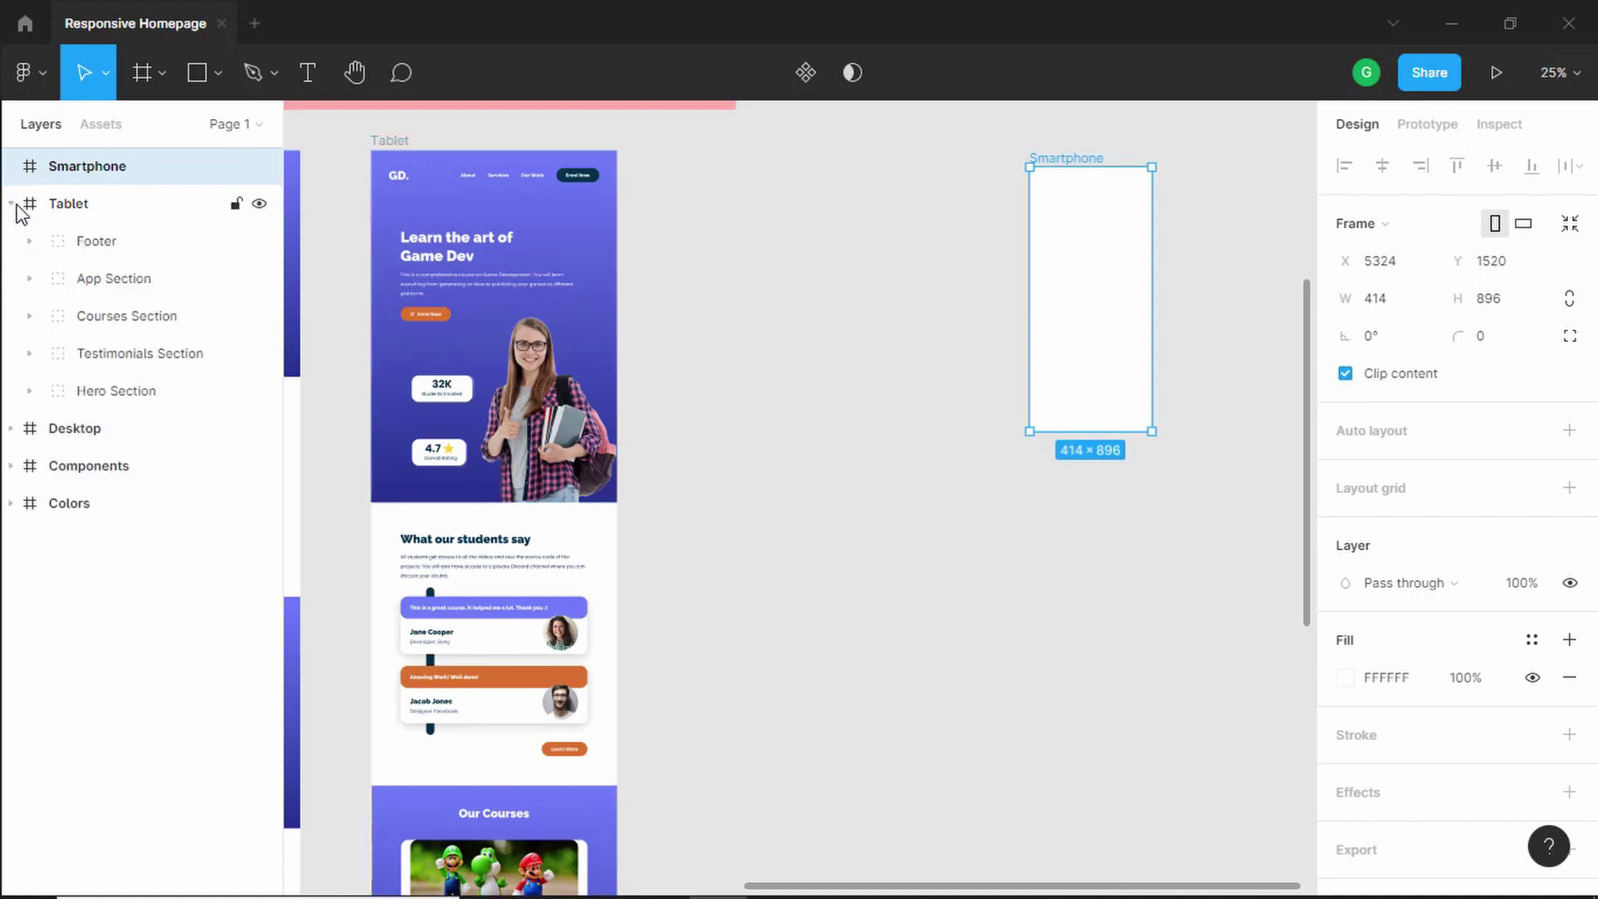
pyautogui.click(134, 388)
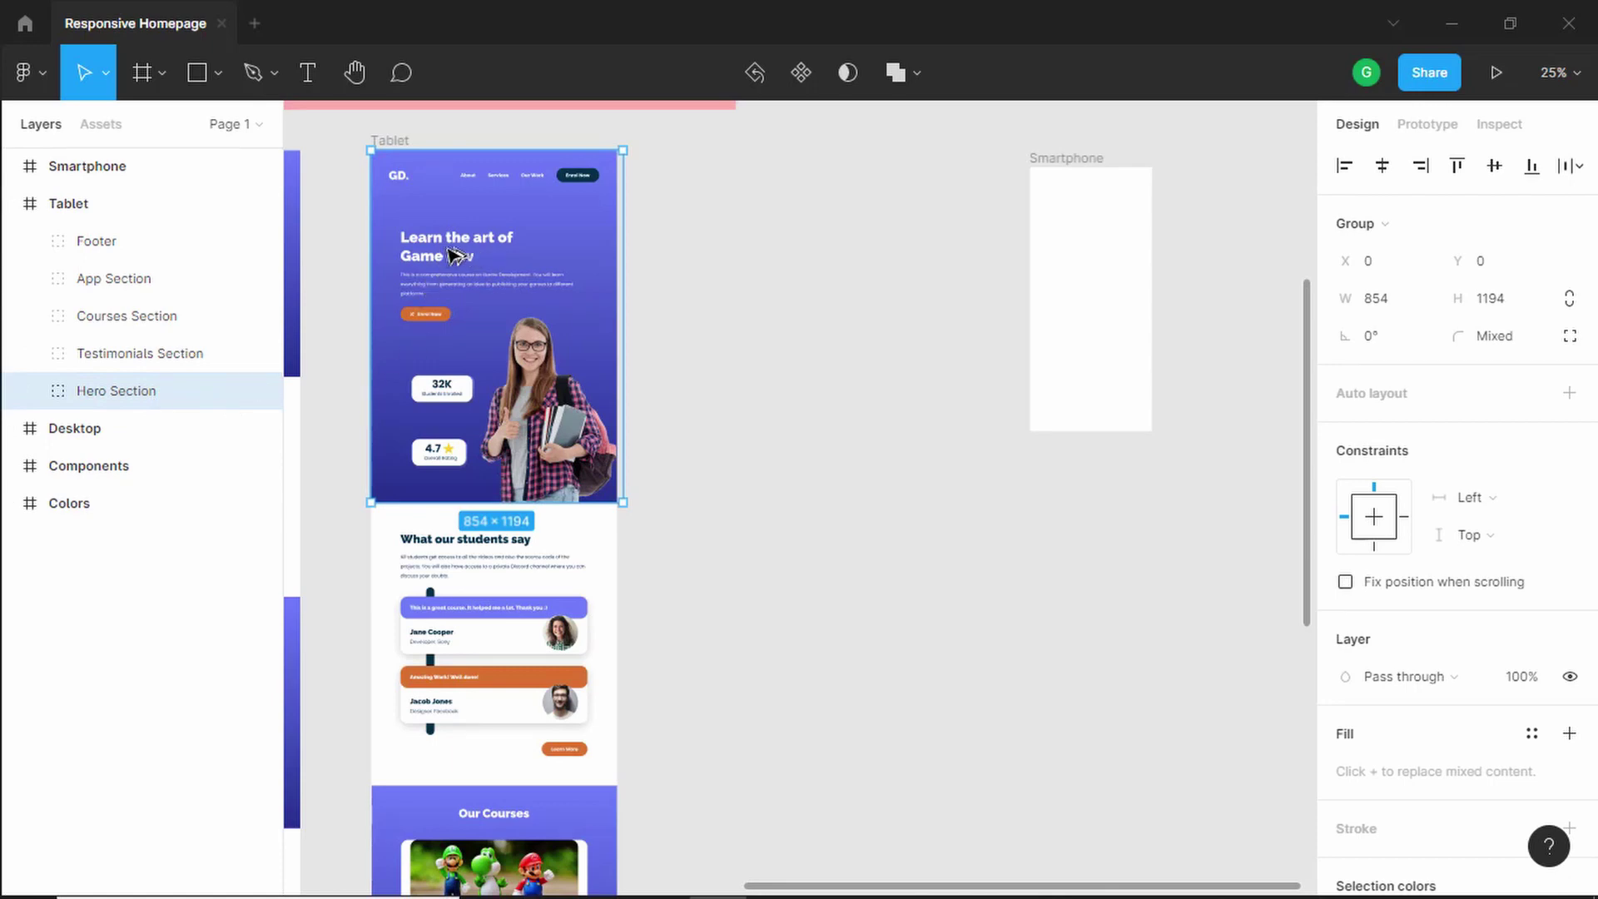
pyautogui.moveTo(459, 254); pyautogui.dragTo(803, 250)
pyautogui.scroll(3, 1140, 258)
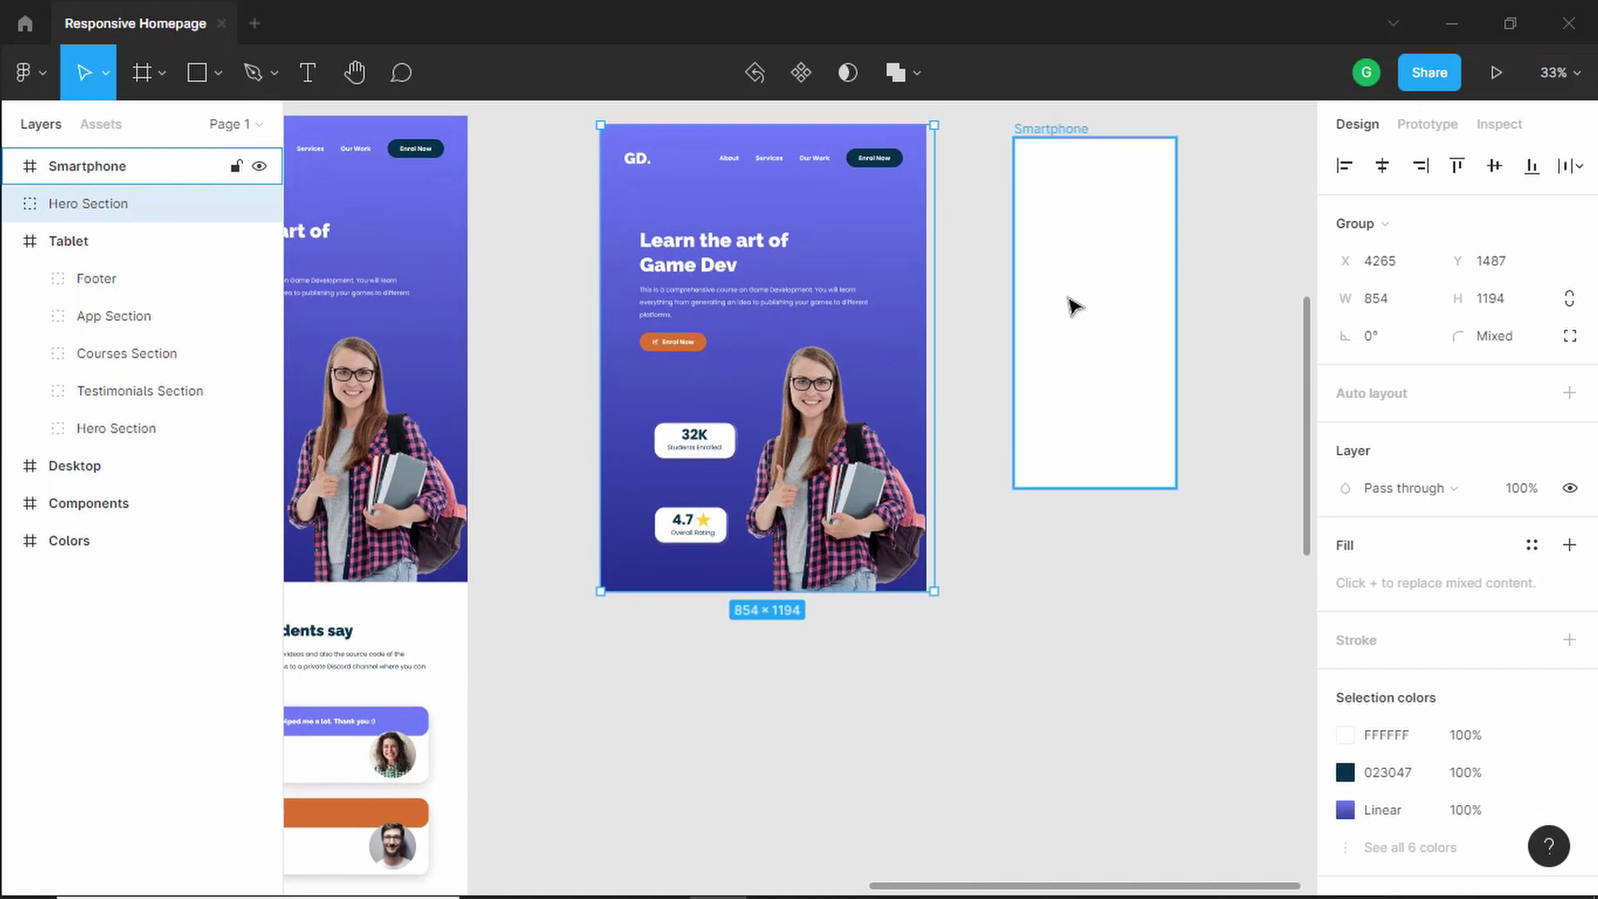
# Copy the hero's gradient background rectangle into the Smartphone frame and resize it to fit the frame
pyautogui.doubleClick(880, 237)
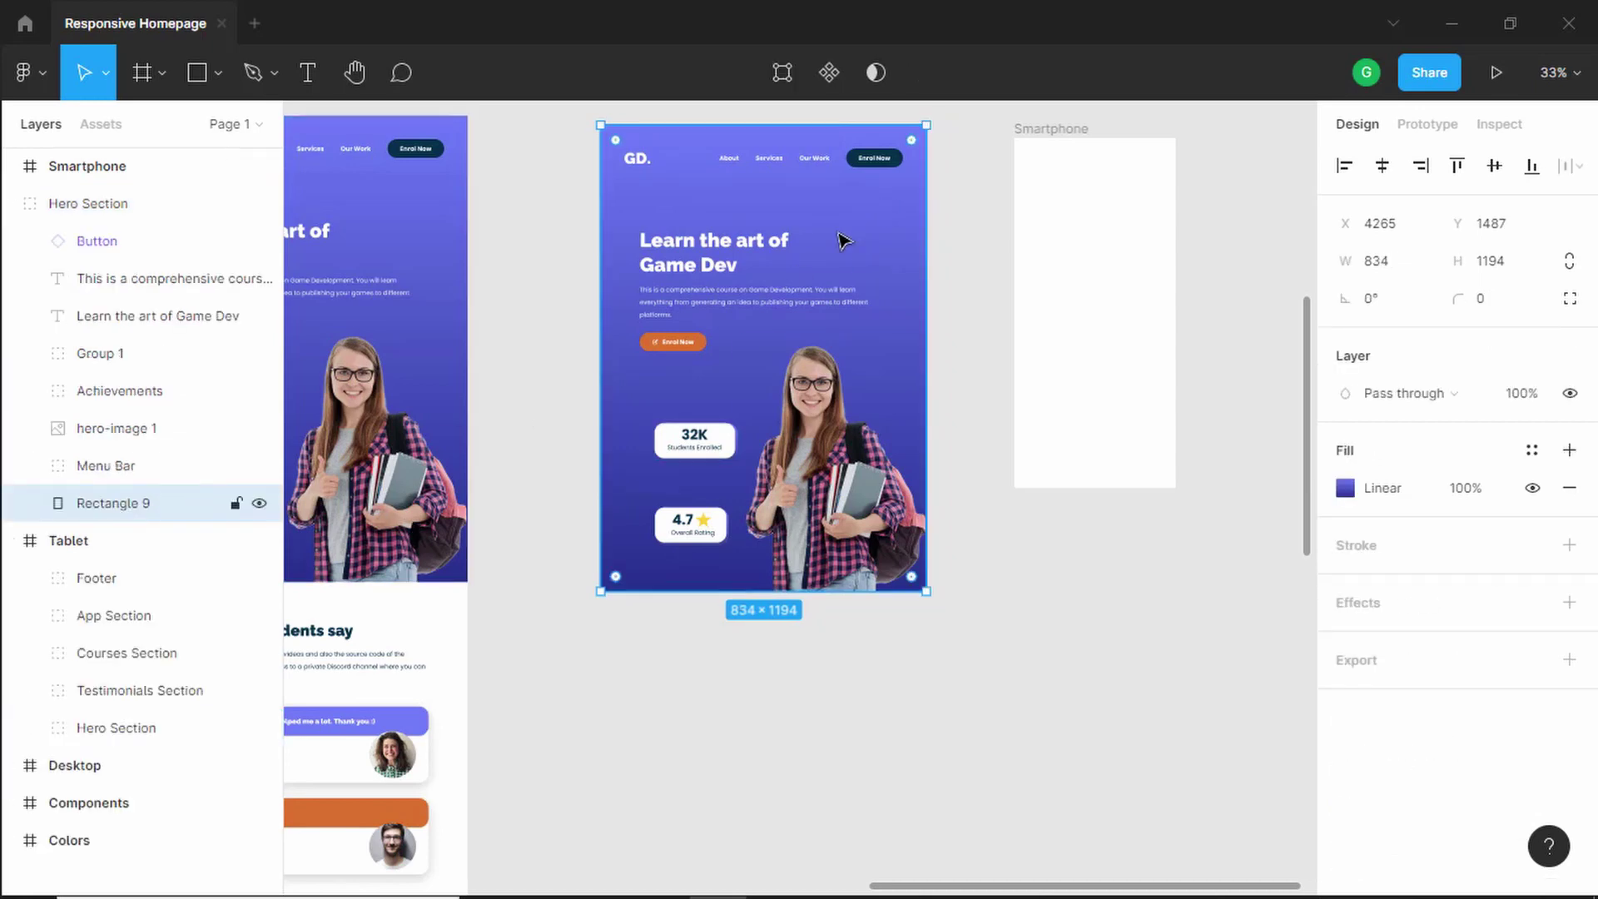
pyautogui.moveTo(860, 239); pyautogui.dragTo(1101, 260)
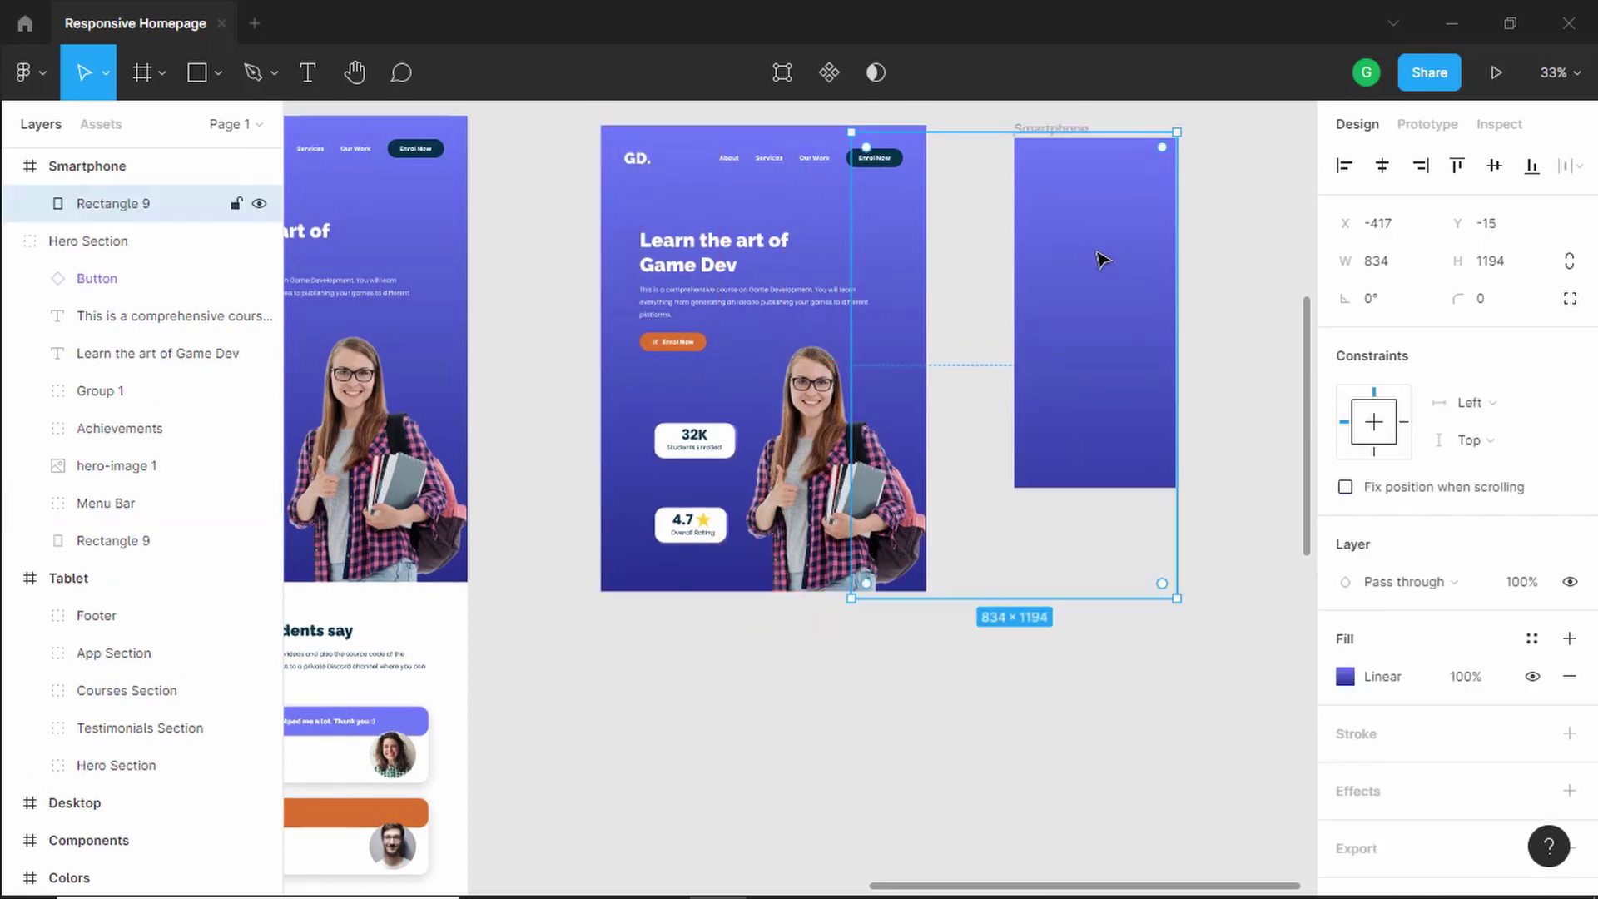
pyautogui.moveTo(850, 598); pyautogui.dragTo(1005, 498)
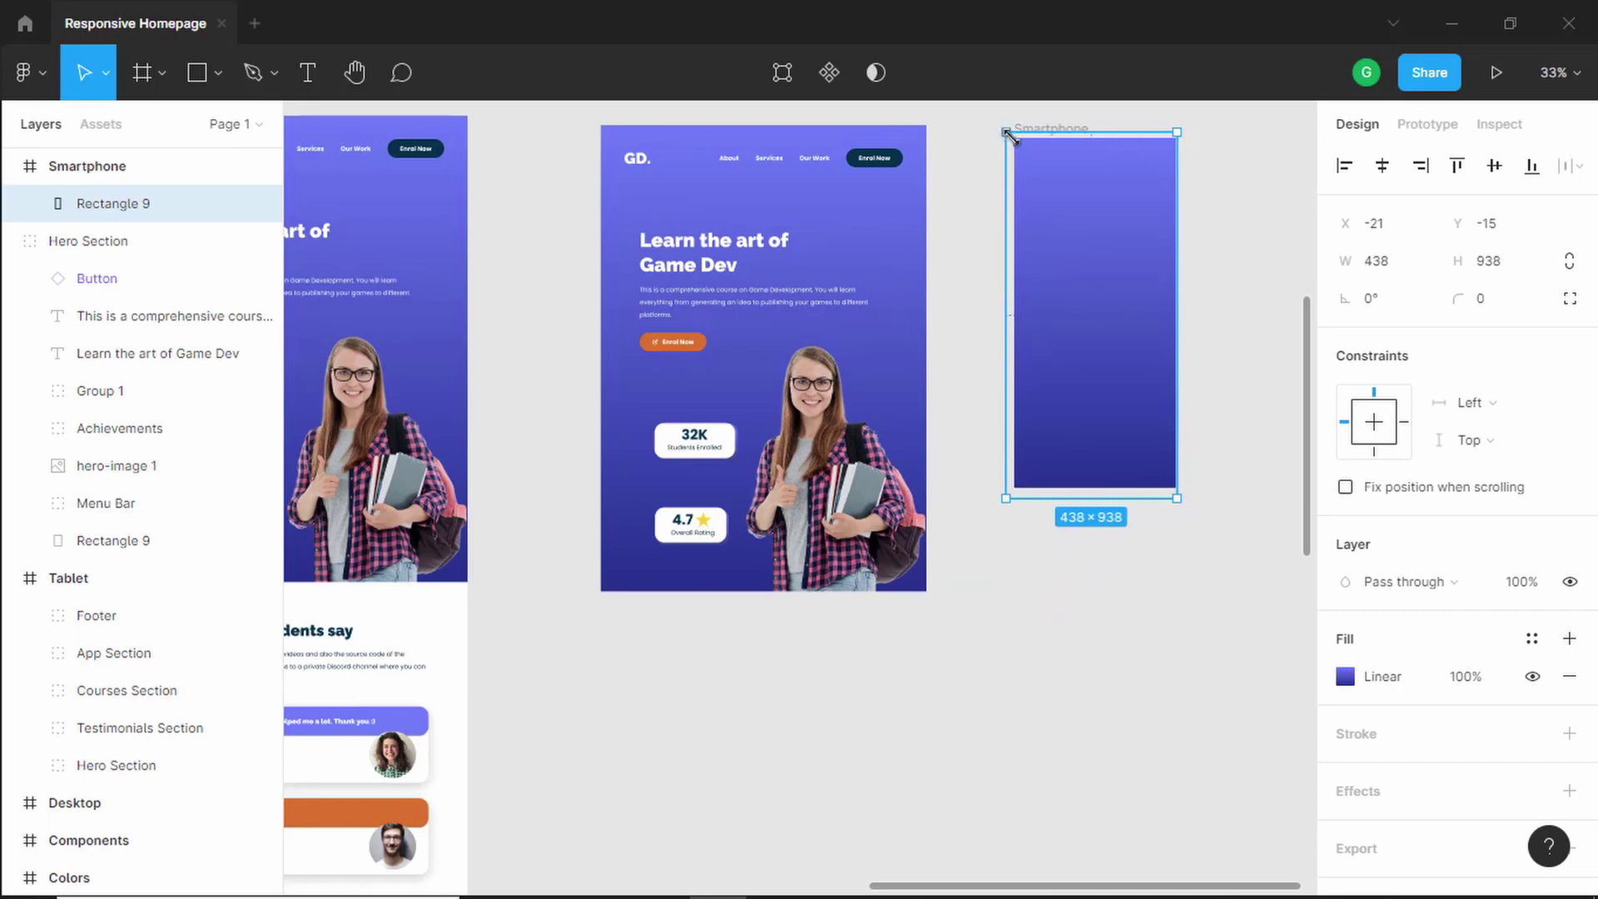
pyautogui.moveTo(1009, 135); pyautogui.dragTo(1015, 140)
pyautogui.press('Escape')
pyautogui.scroll(1, 1048, 282)
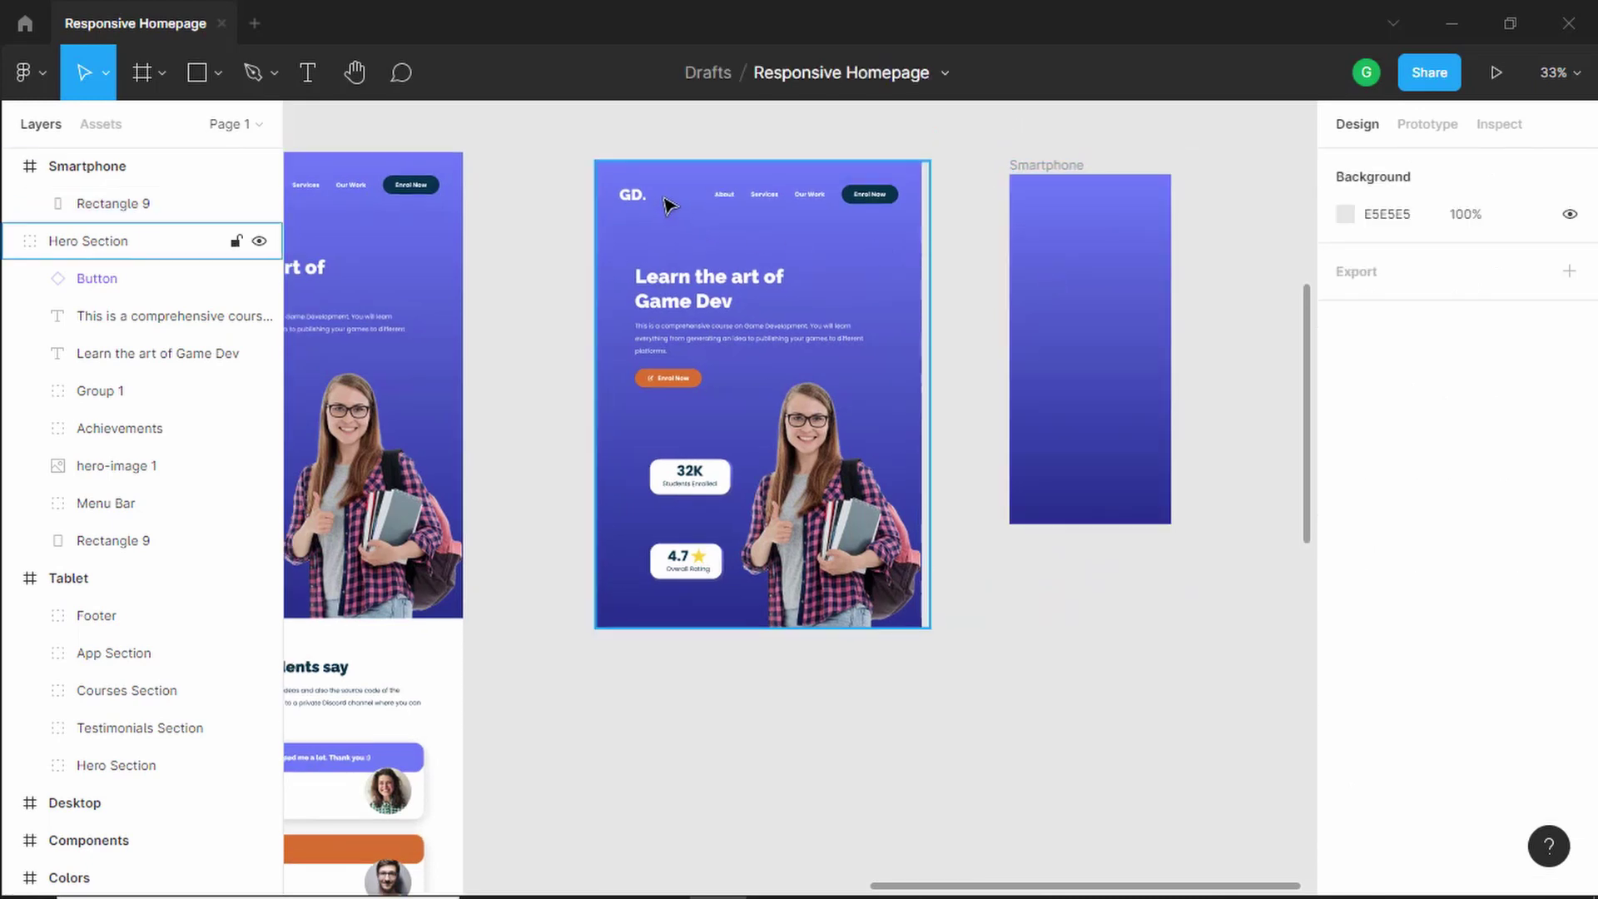
# Copy the GD. logo from the hero's menu bar into the upper-left area of the Smartphone frame
pyautogui.click(630, 202)
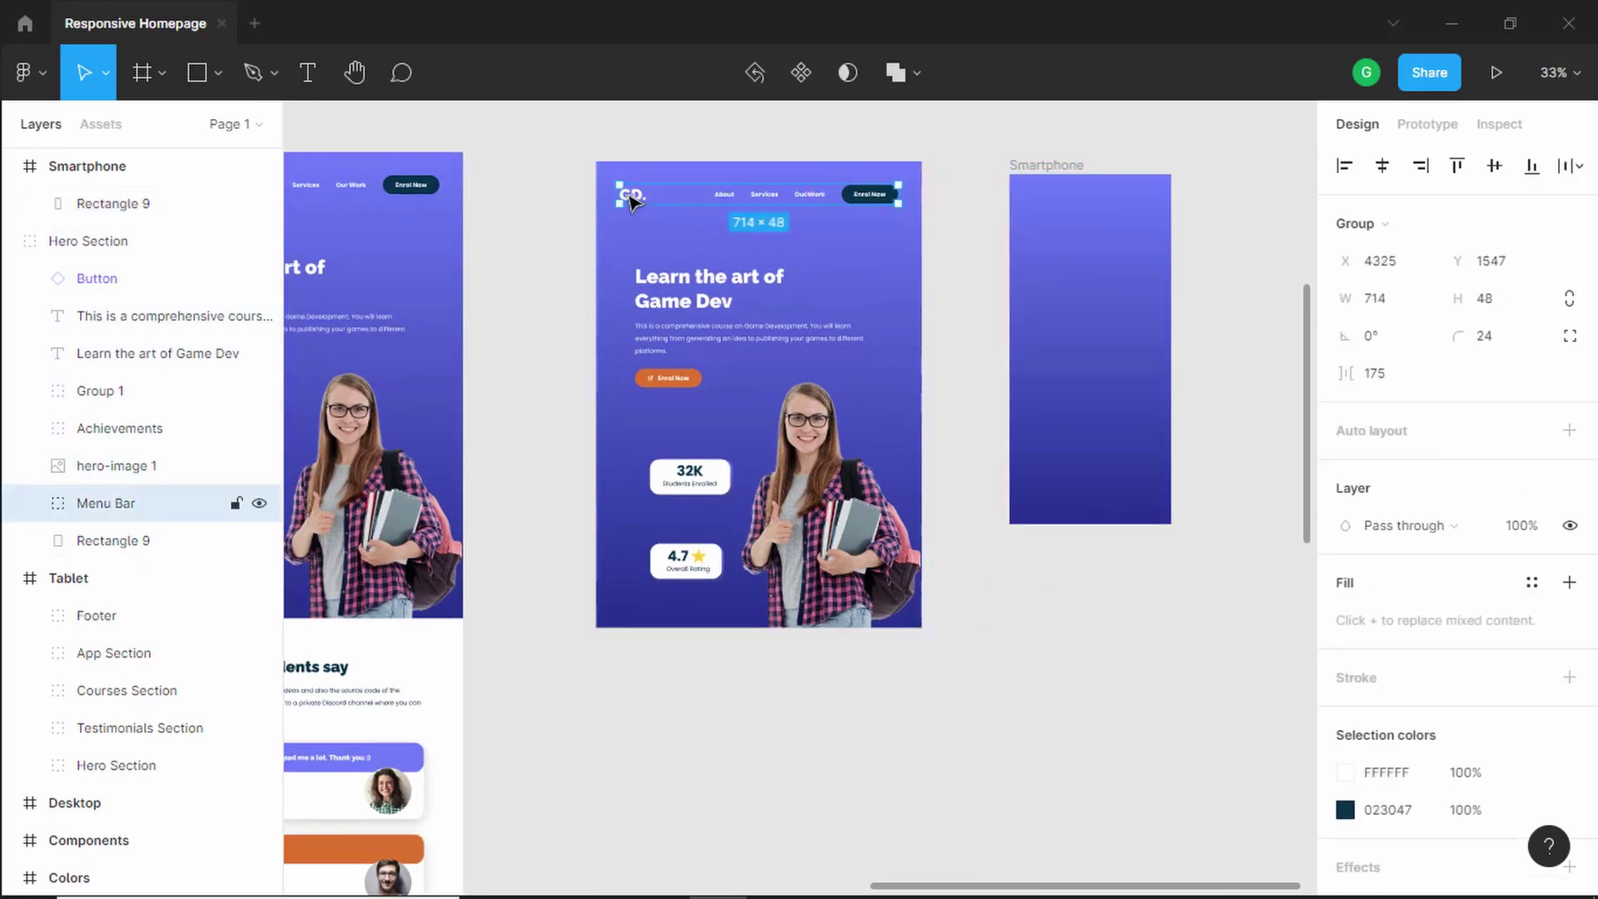
pyautogui.click(631, 201)
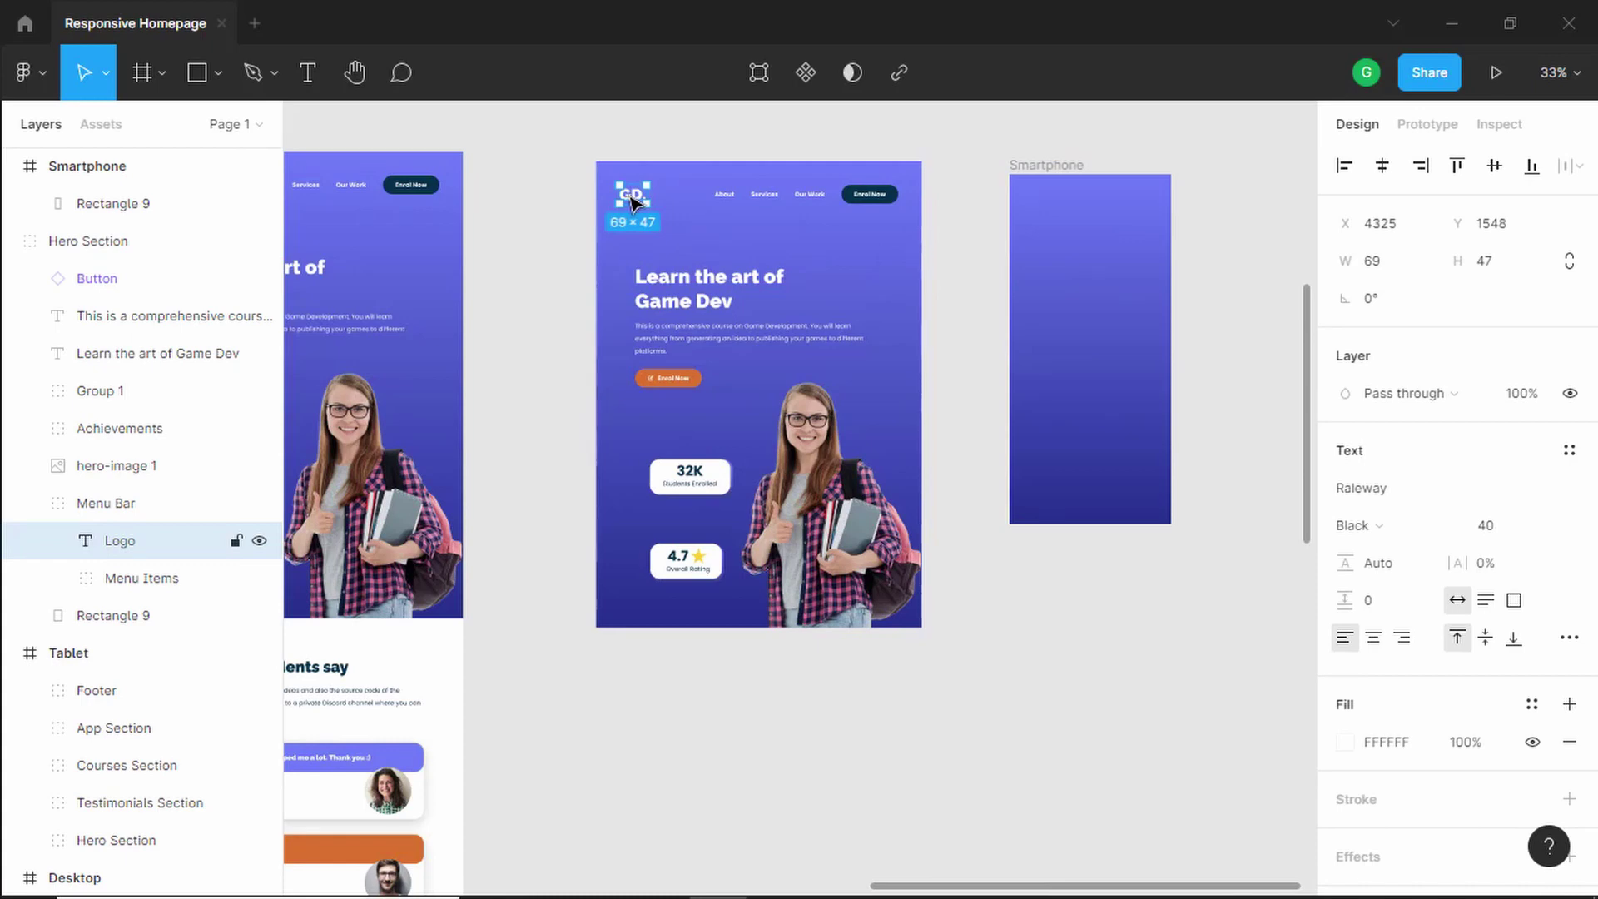
pyautogui.keyDown('alt'); pyautogui.moveTo(630, 197); pyautogui.dragTo(1038, 210); pyautogui.keyUp('alt')
pyautogui.scroll(3, 1020, 223)
pyautogui.click(982, 208)
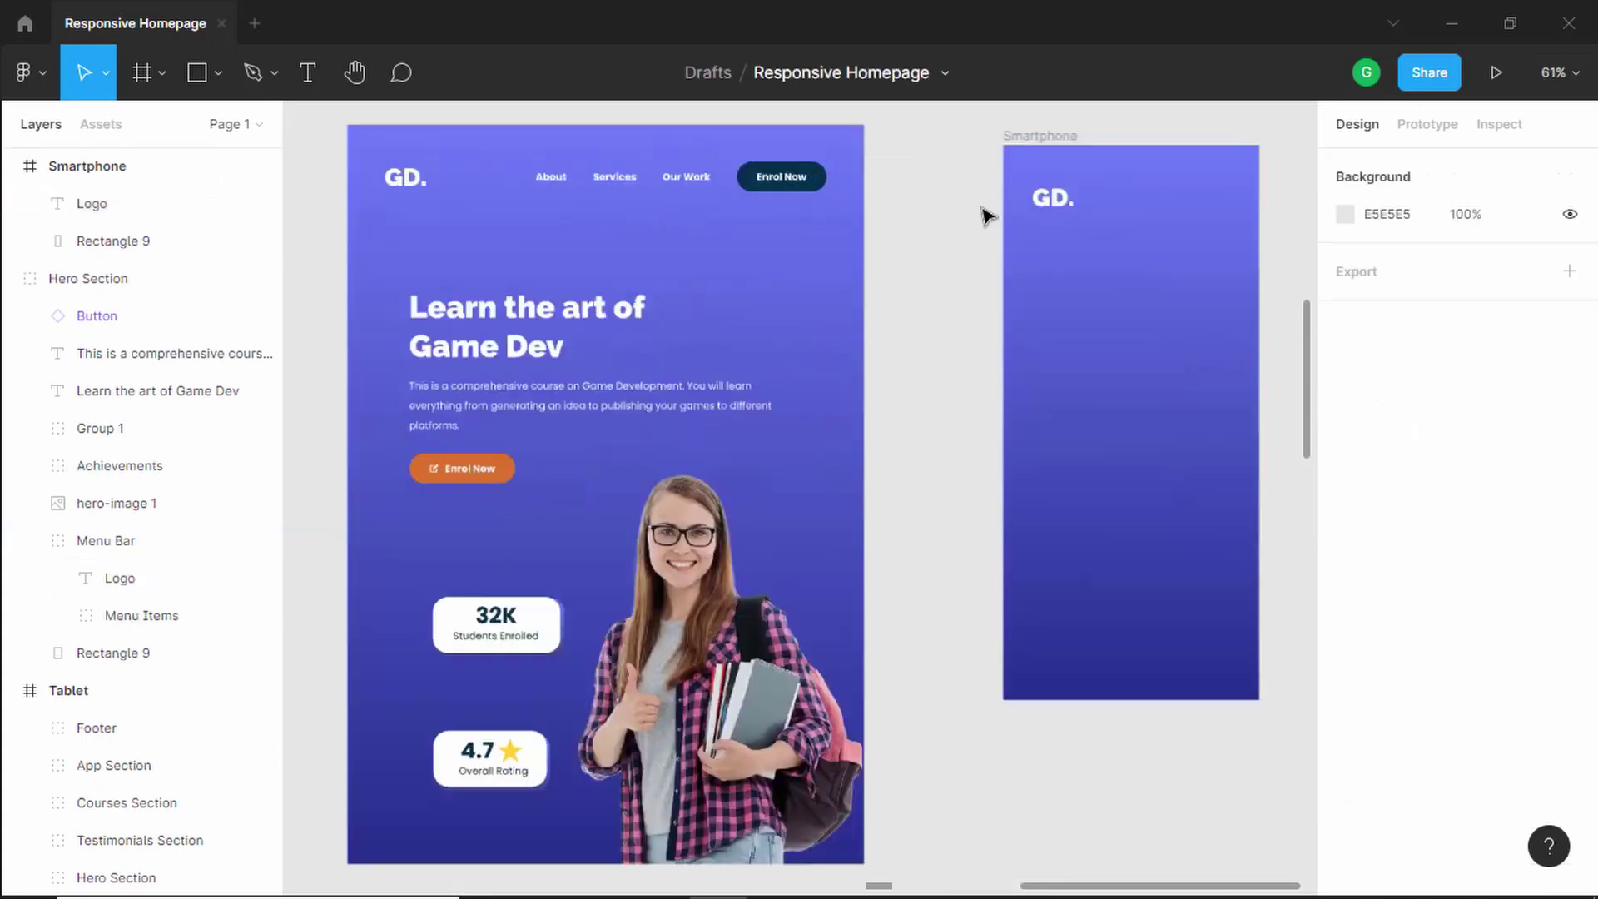
# Insert the two-line outline menu icon from the Heroicons plugin, searching for "menu", and close the plugin
pyautogui.scroll(-2, 986, 216)
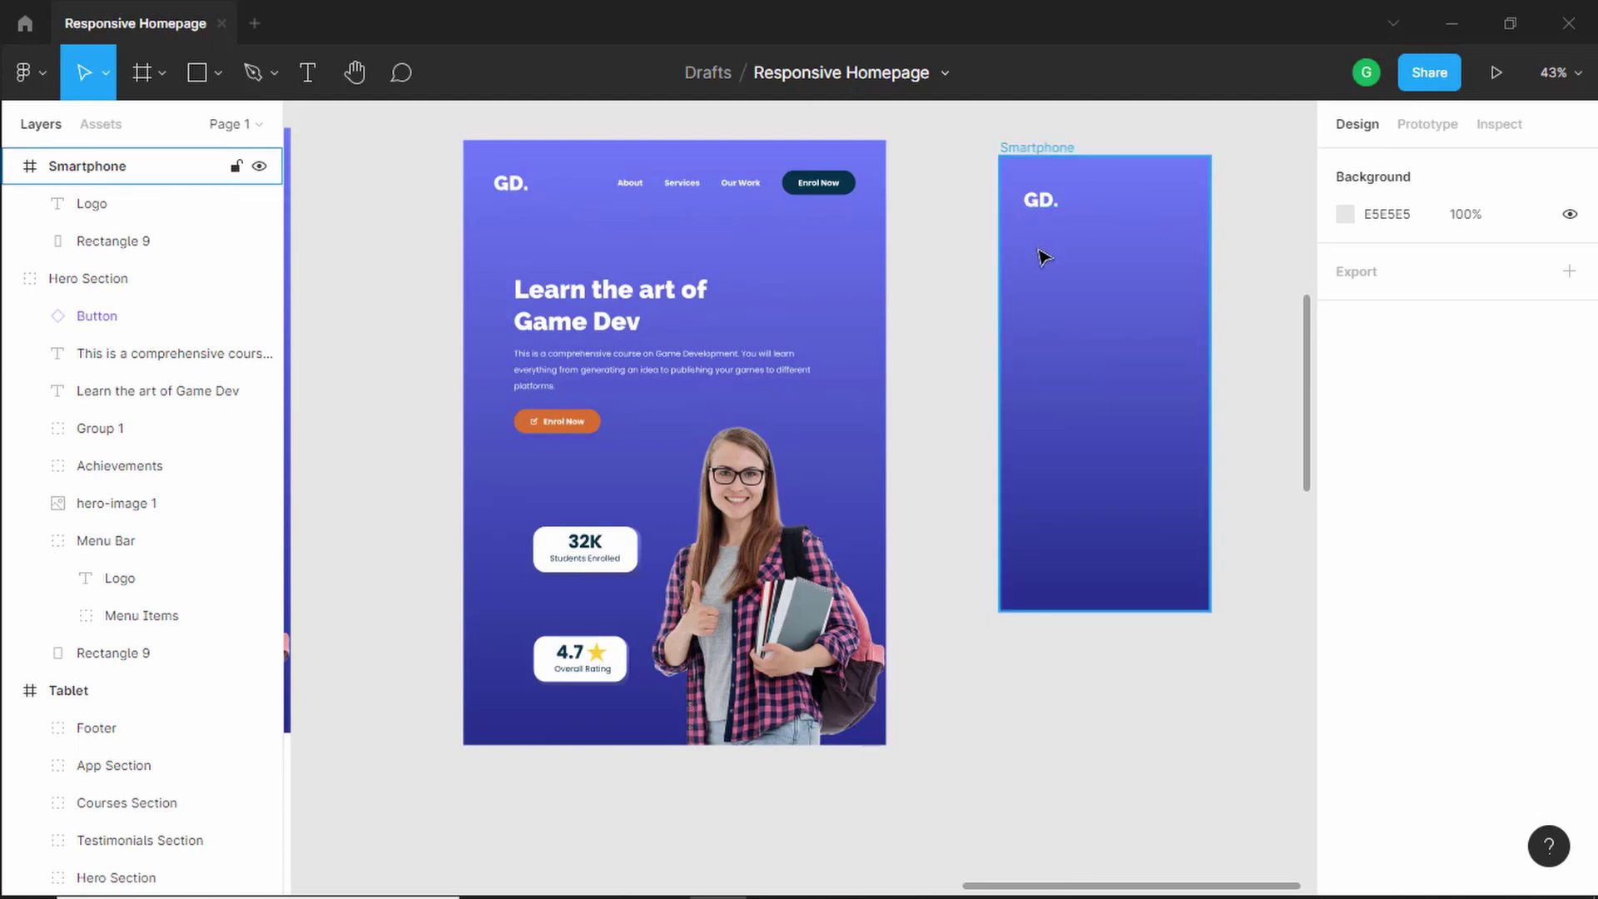
pyautogui.scroll(3, 1159, 186)
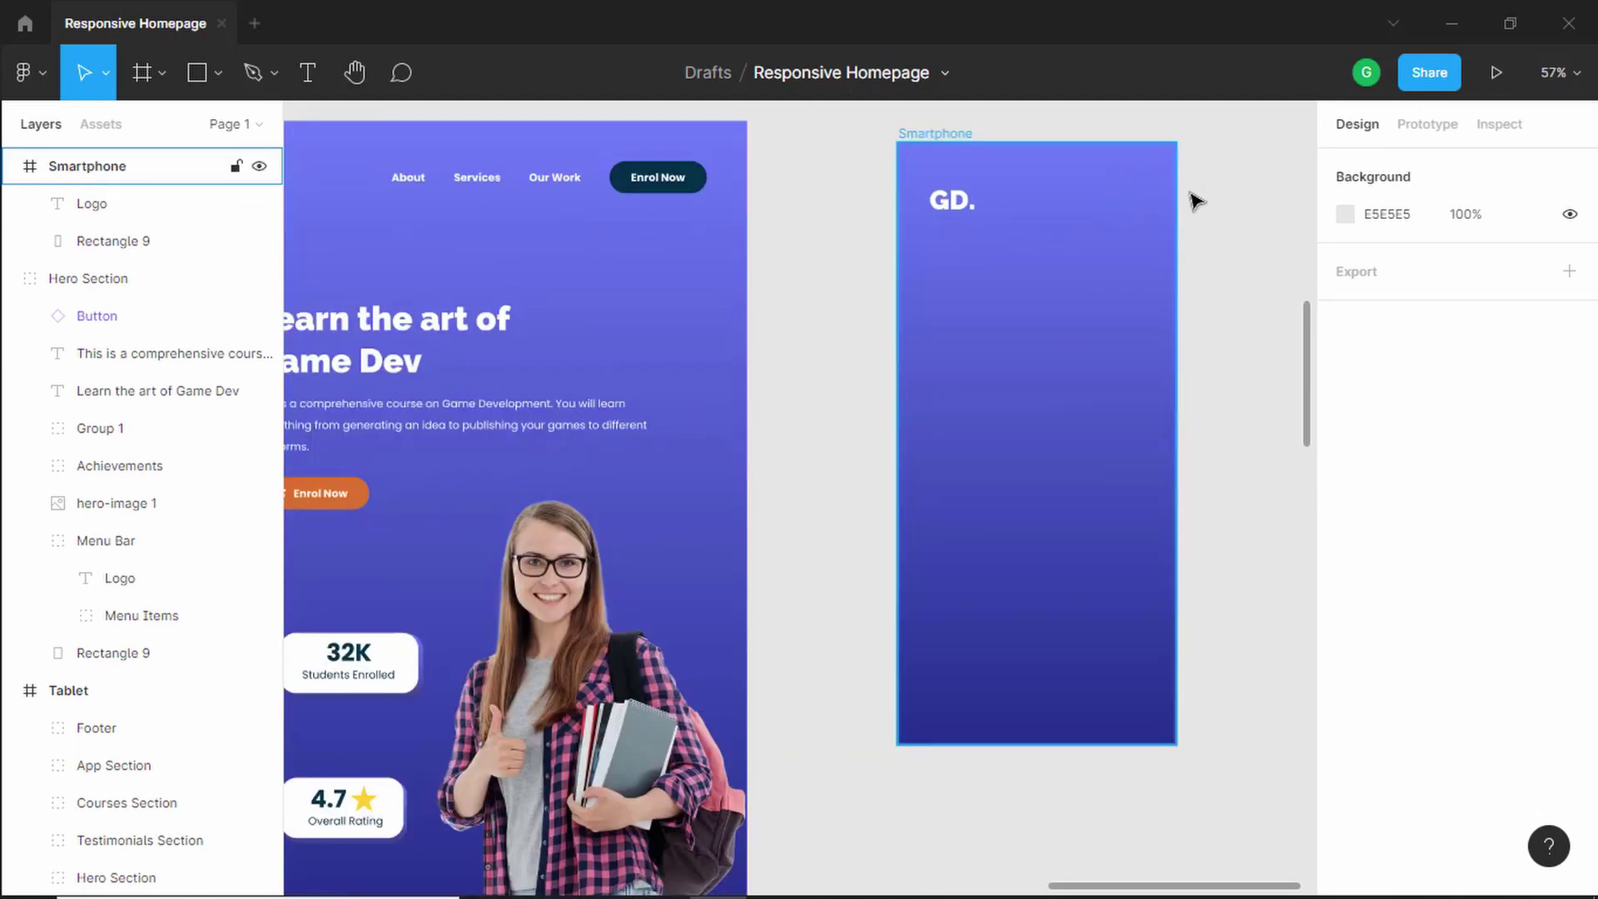
pyautogui.rightClick(870, 277)
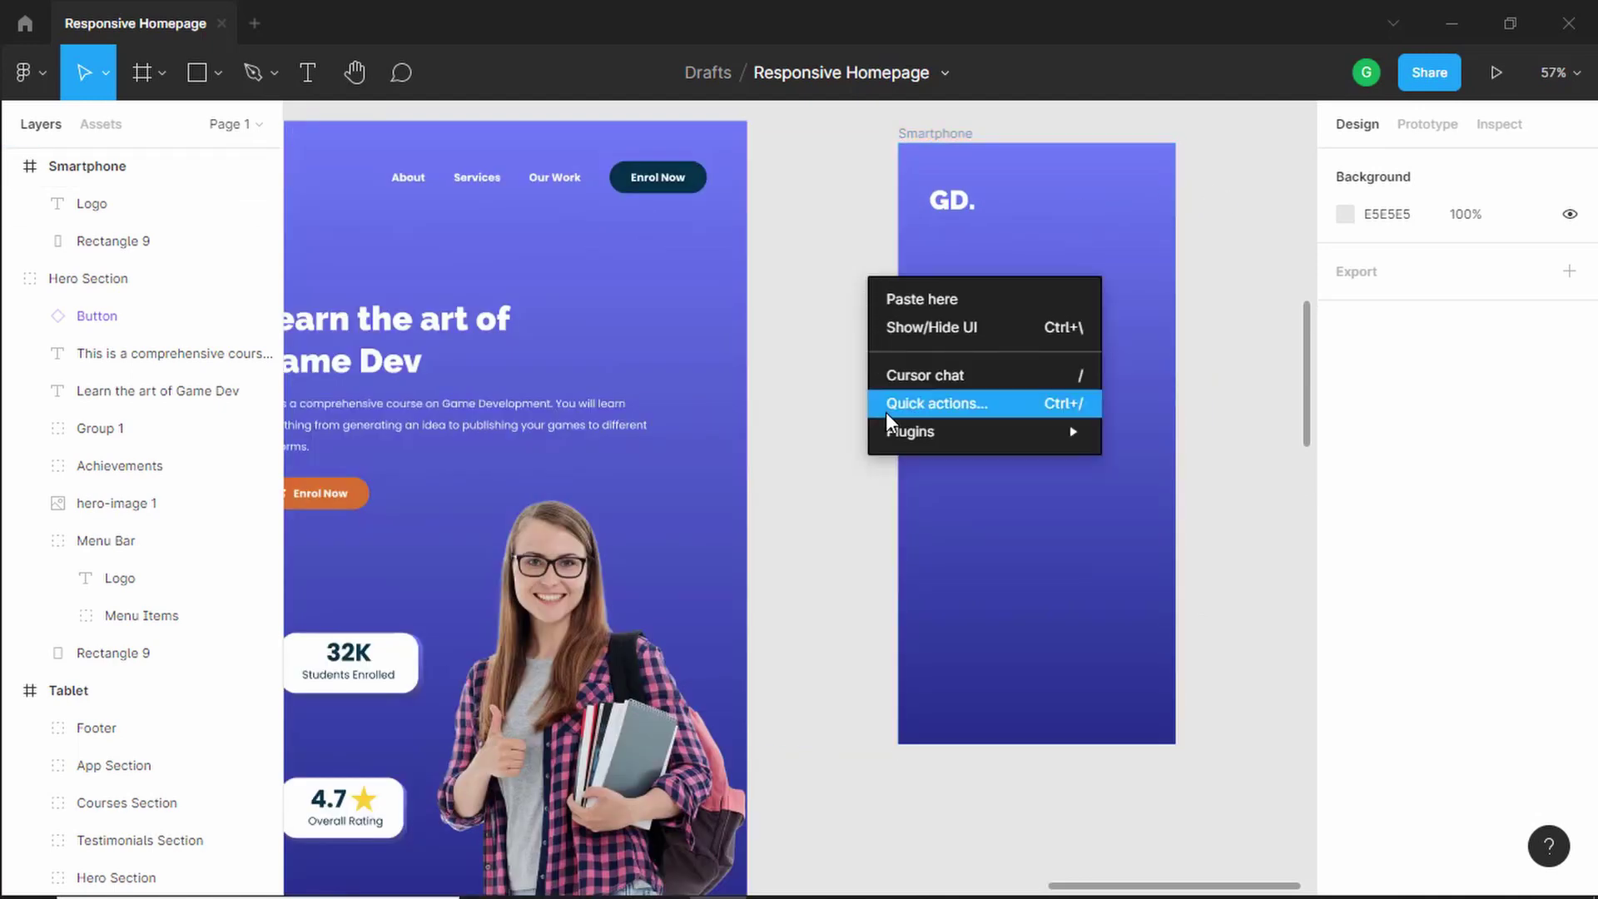
pyautogui.moveTo(905, 433)
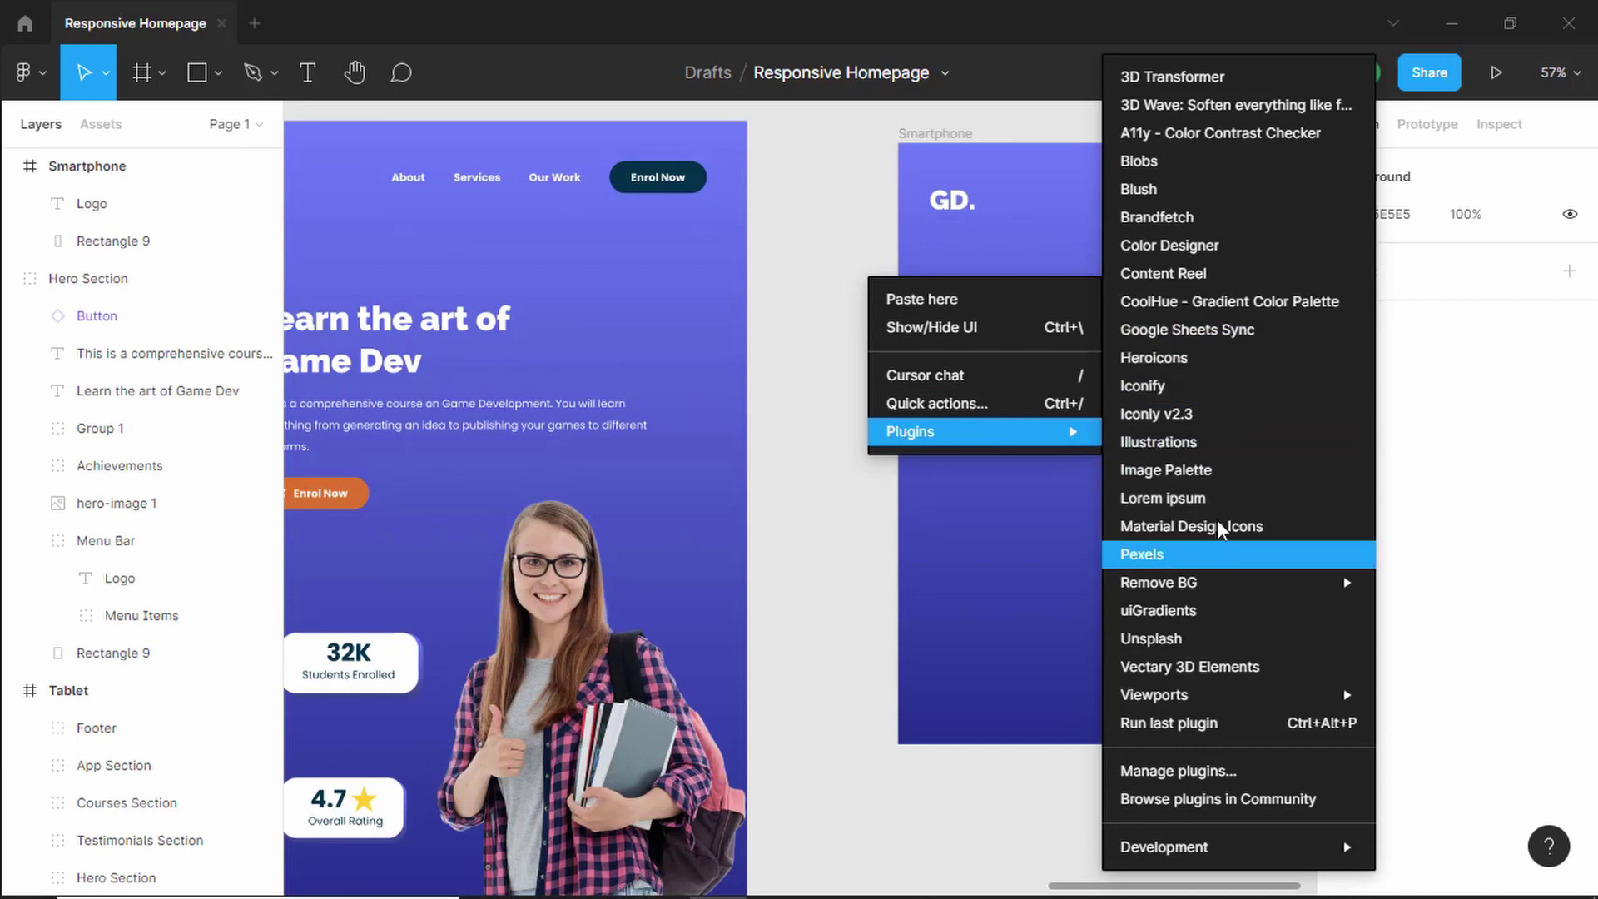
pyautogui.click(1221, 363)
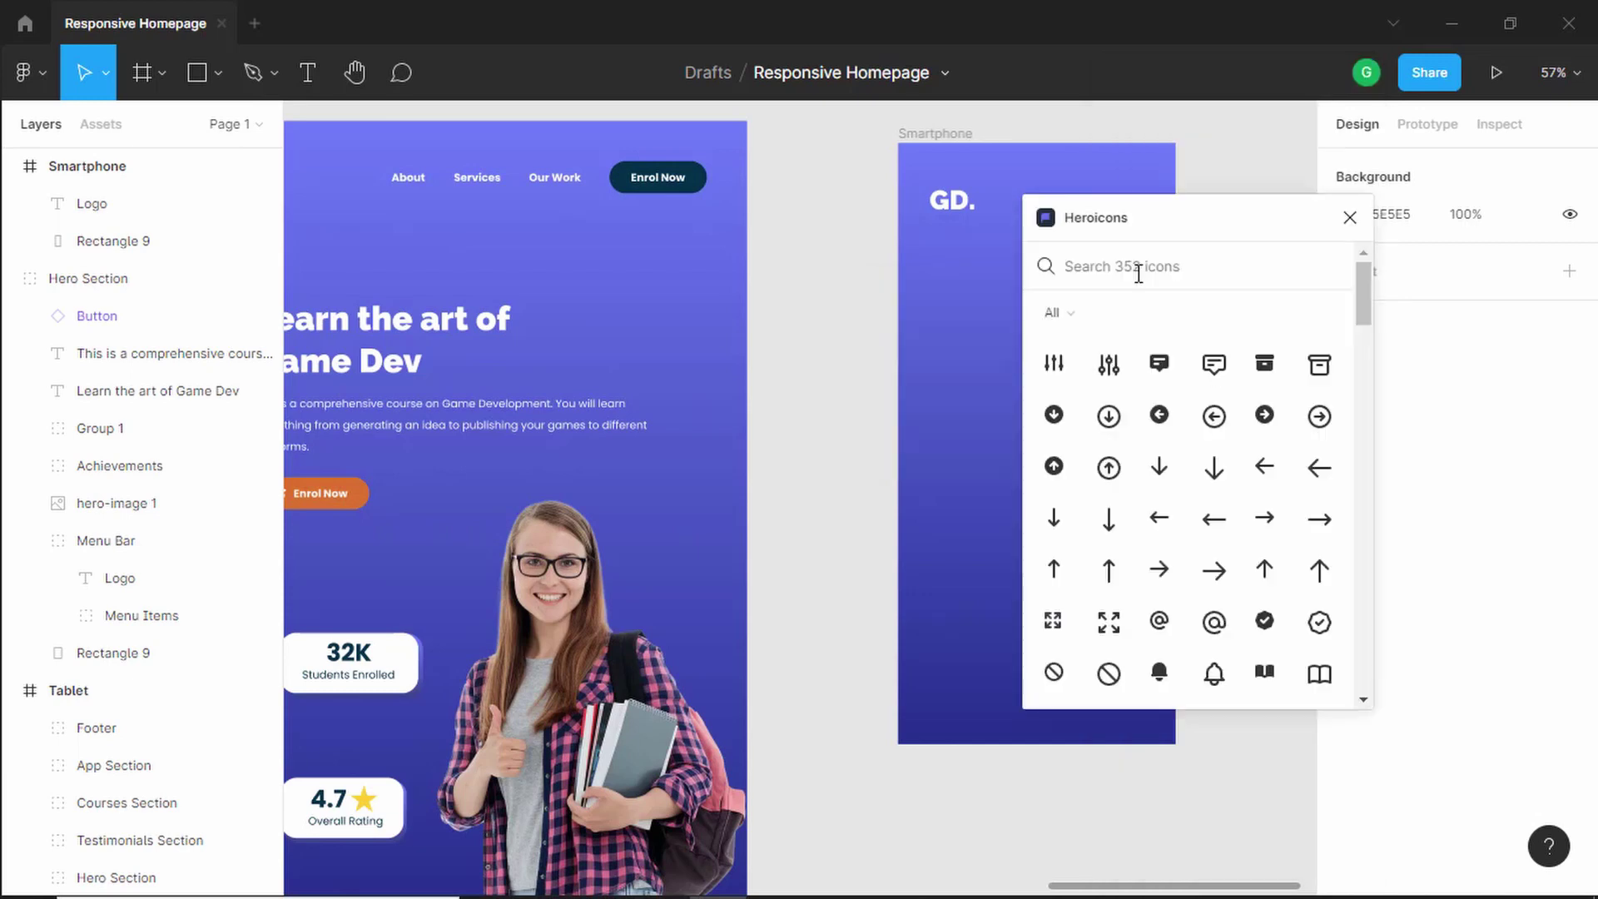
pyautogui.write('menu')
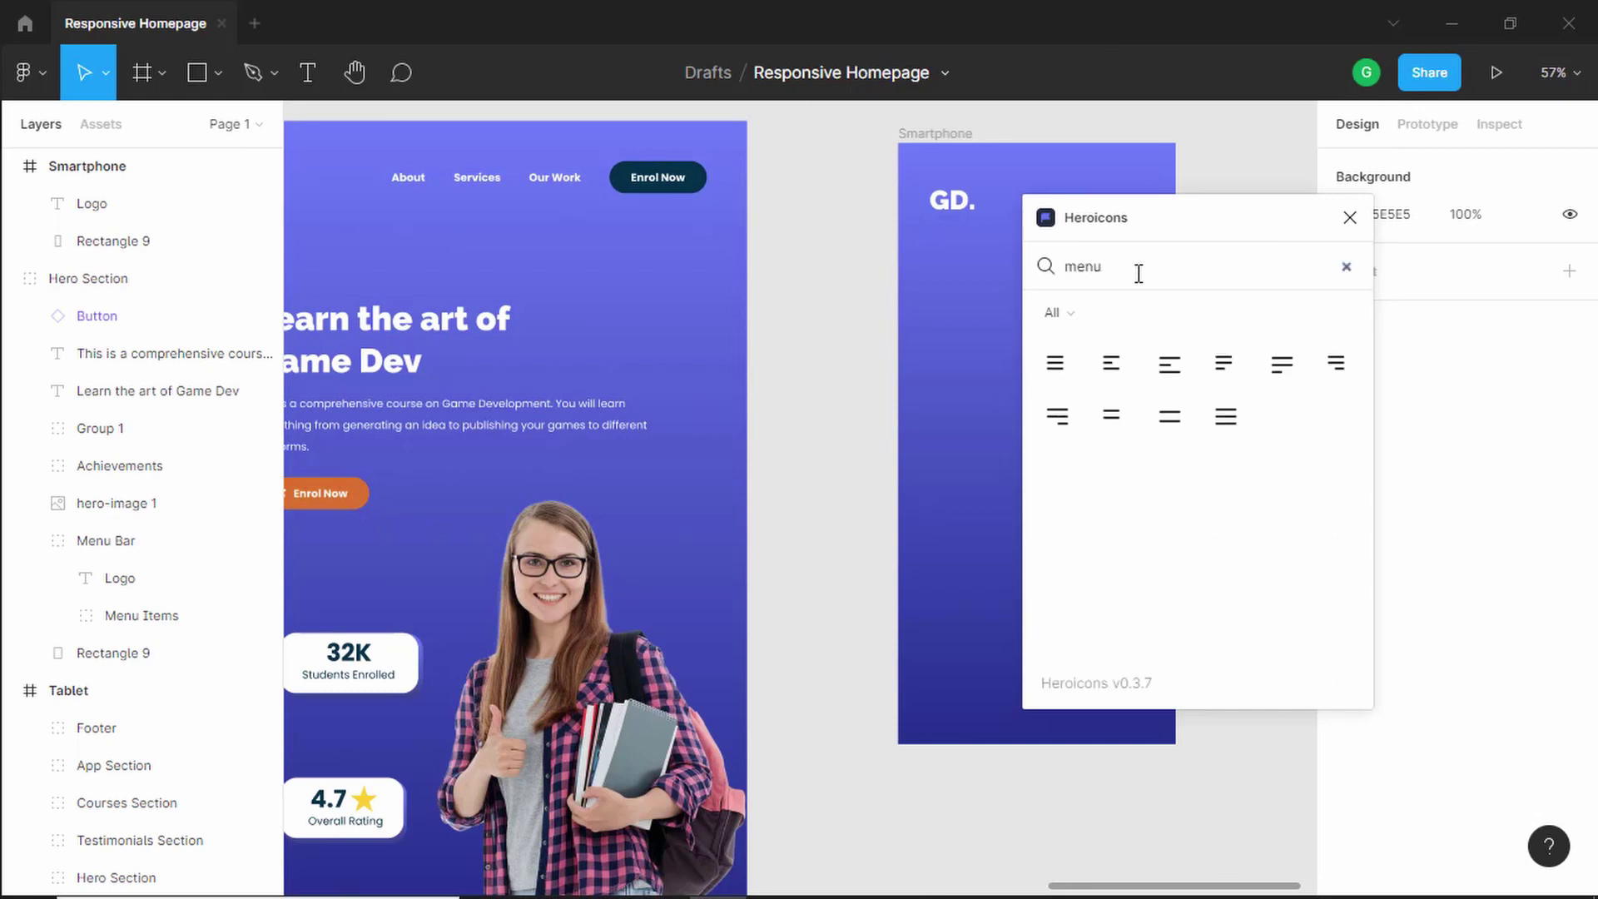
pyautogui.click(1156, 426)
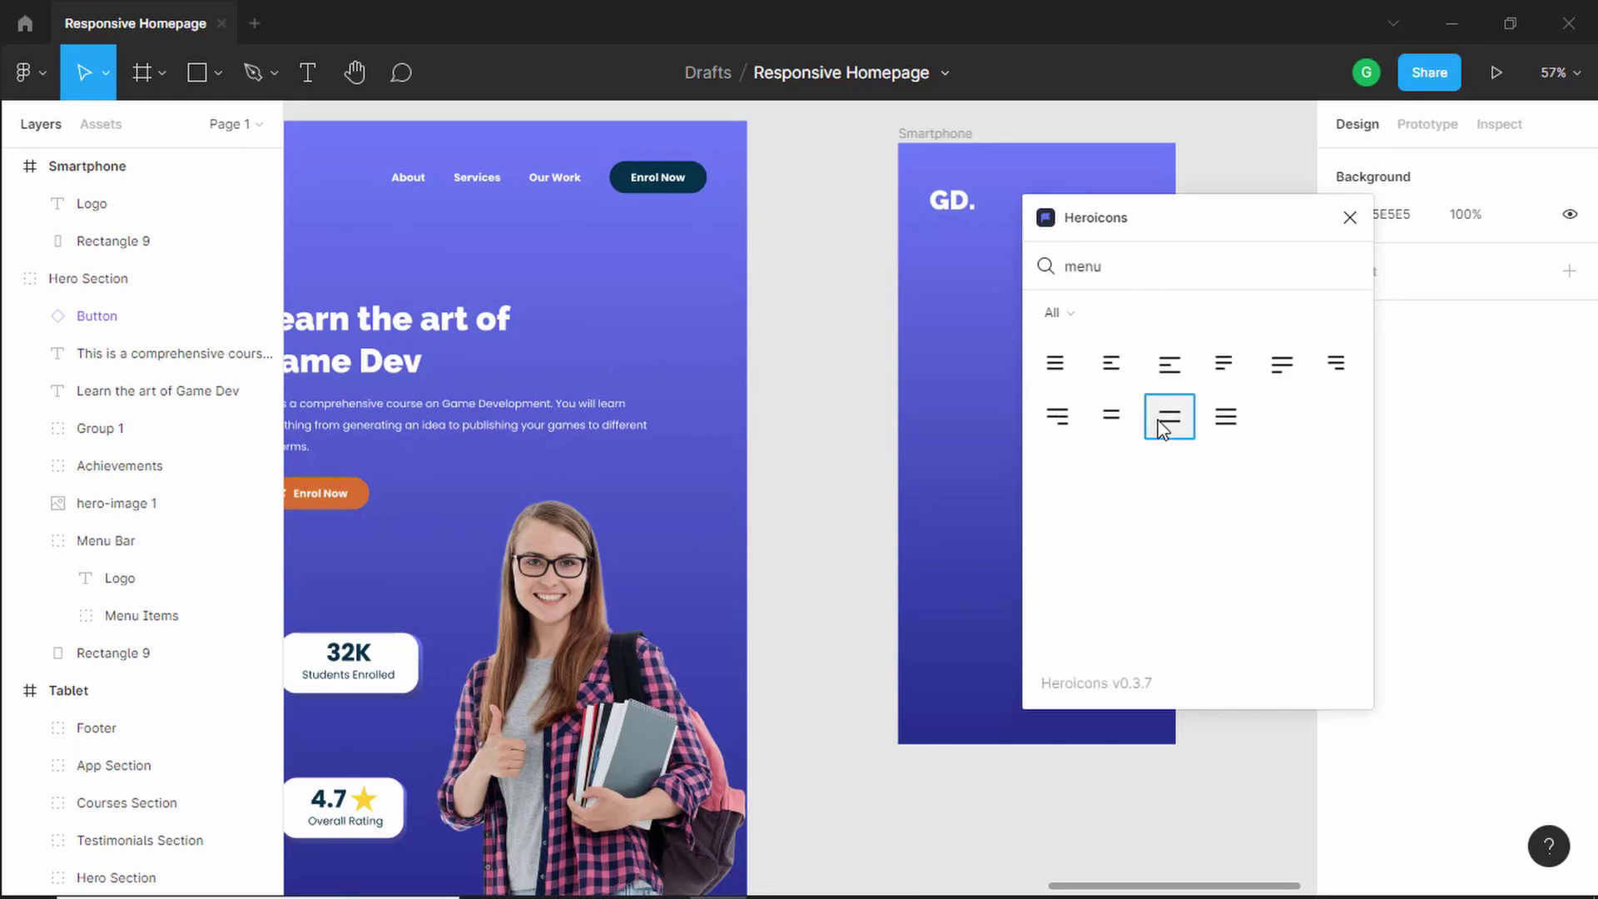
pyautogui.click(1349, 218)
# Move the menu icon into the Smartphone frame's upper-right area, across from the GD. logo
pyautogui.scroll(3, 811, 416)
pyautogui.moveTo(809, 413); pyautogui.dragTo(1195, 137)
pyautogui.scroll(5, 1234, 335)
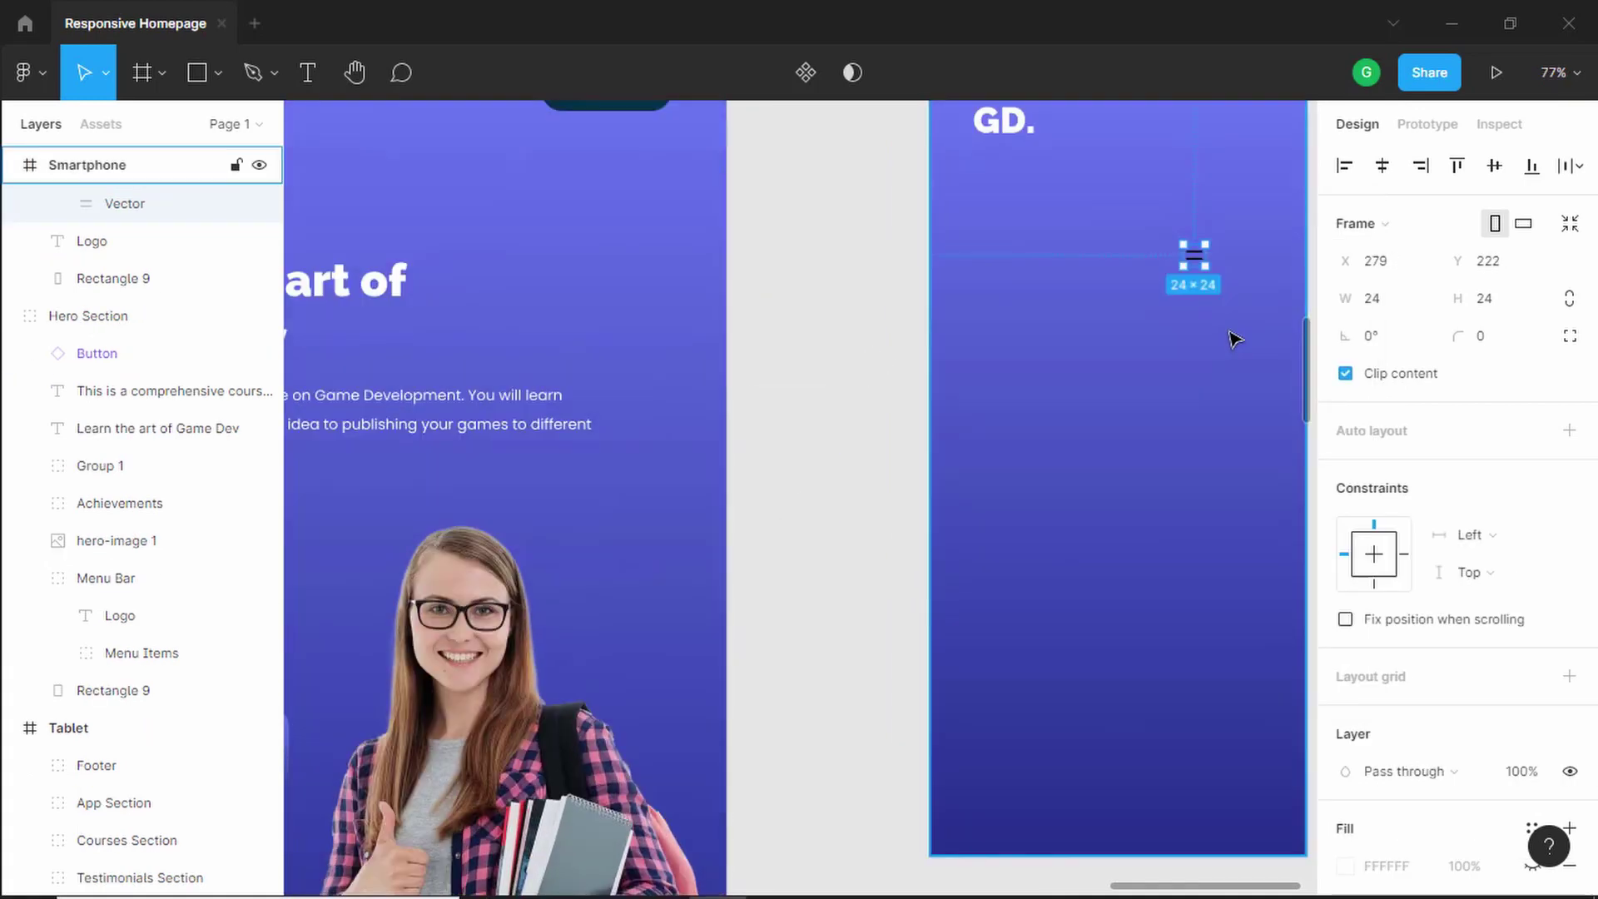
pyautogui.scroll(3, 981, 467)
pyautogui.press('Escape')
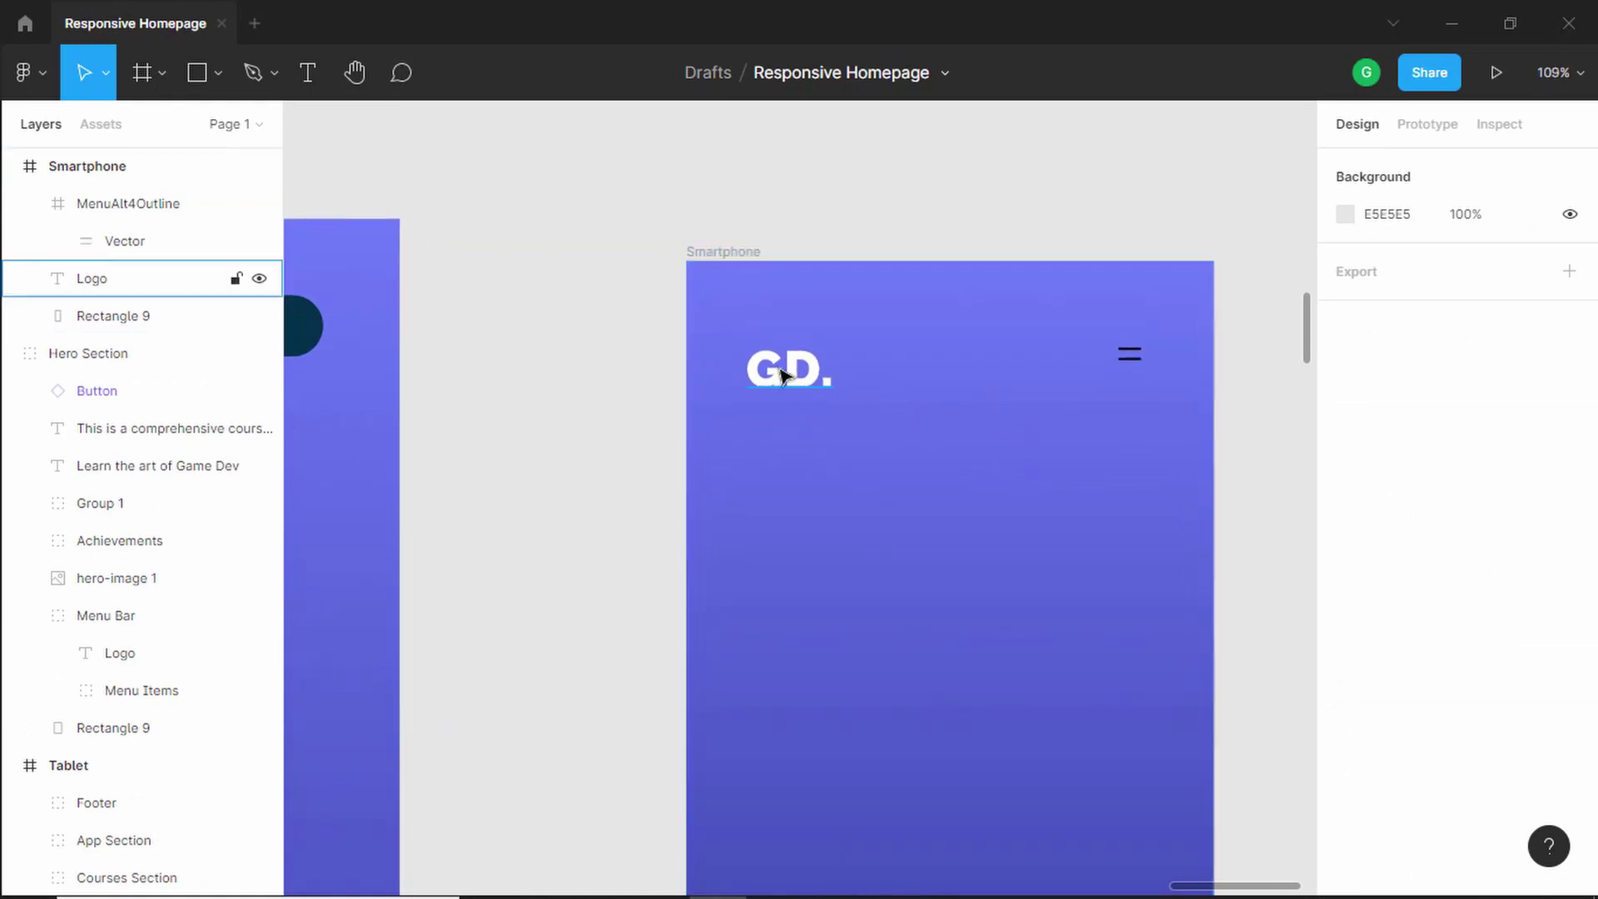
# Set the font size of the GD. logo in the Smartphone frame to 36
pyautogui.click(815, 385)
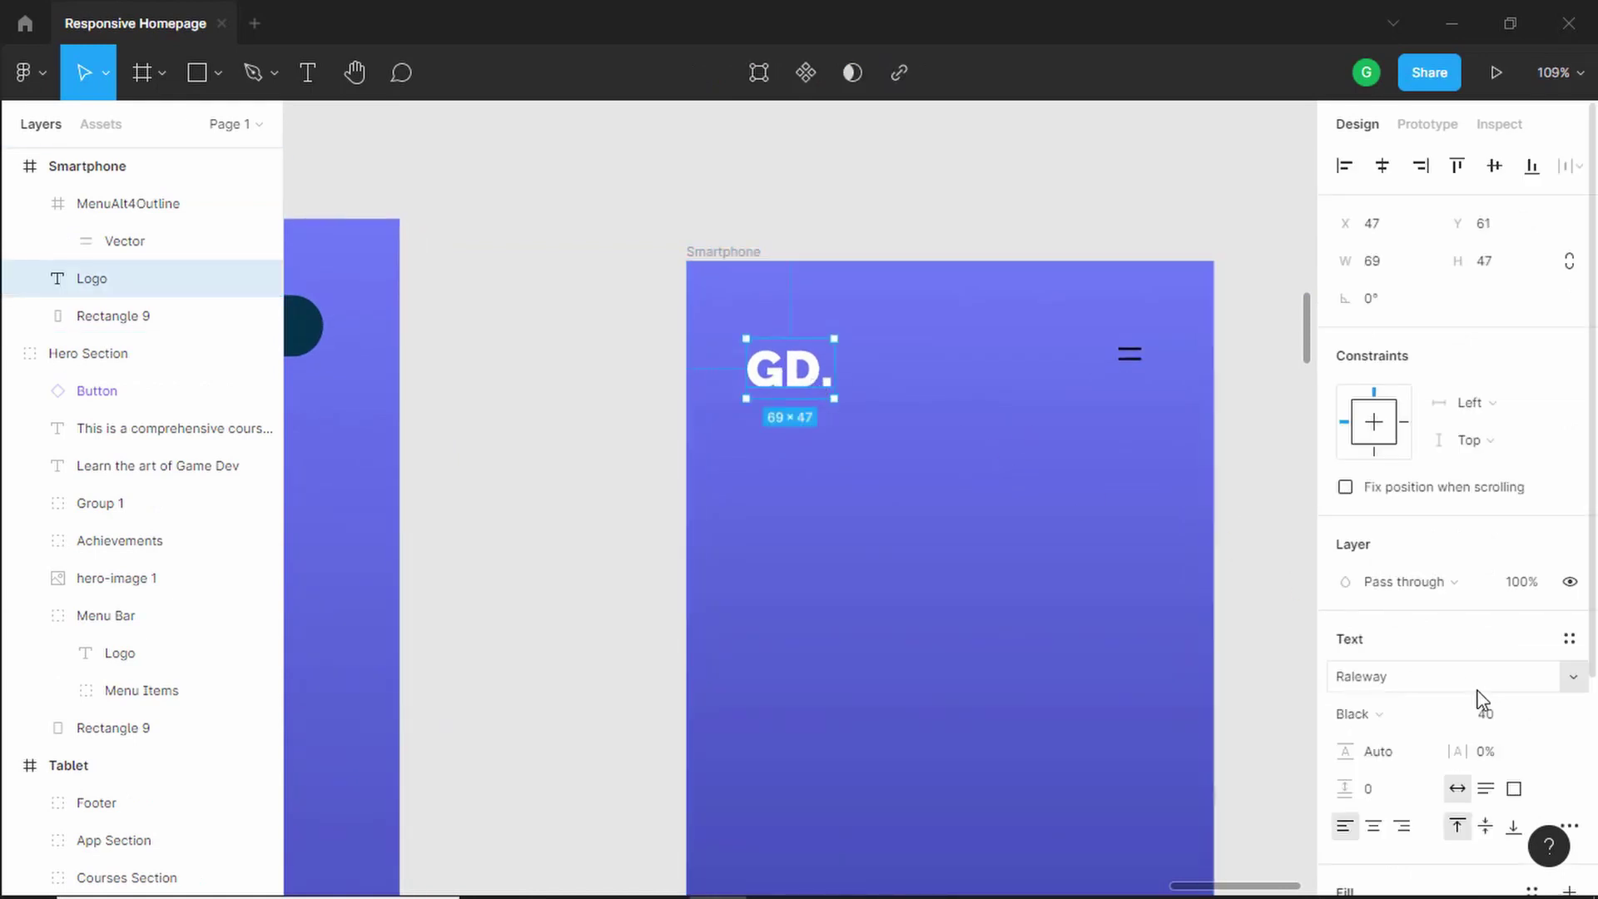
pyautogui.click(1502, 722)
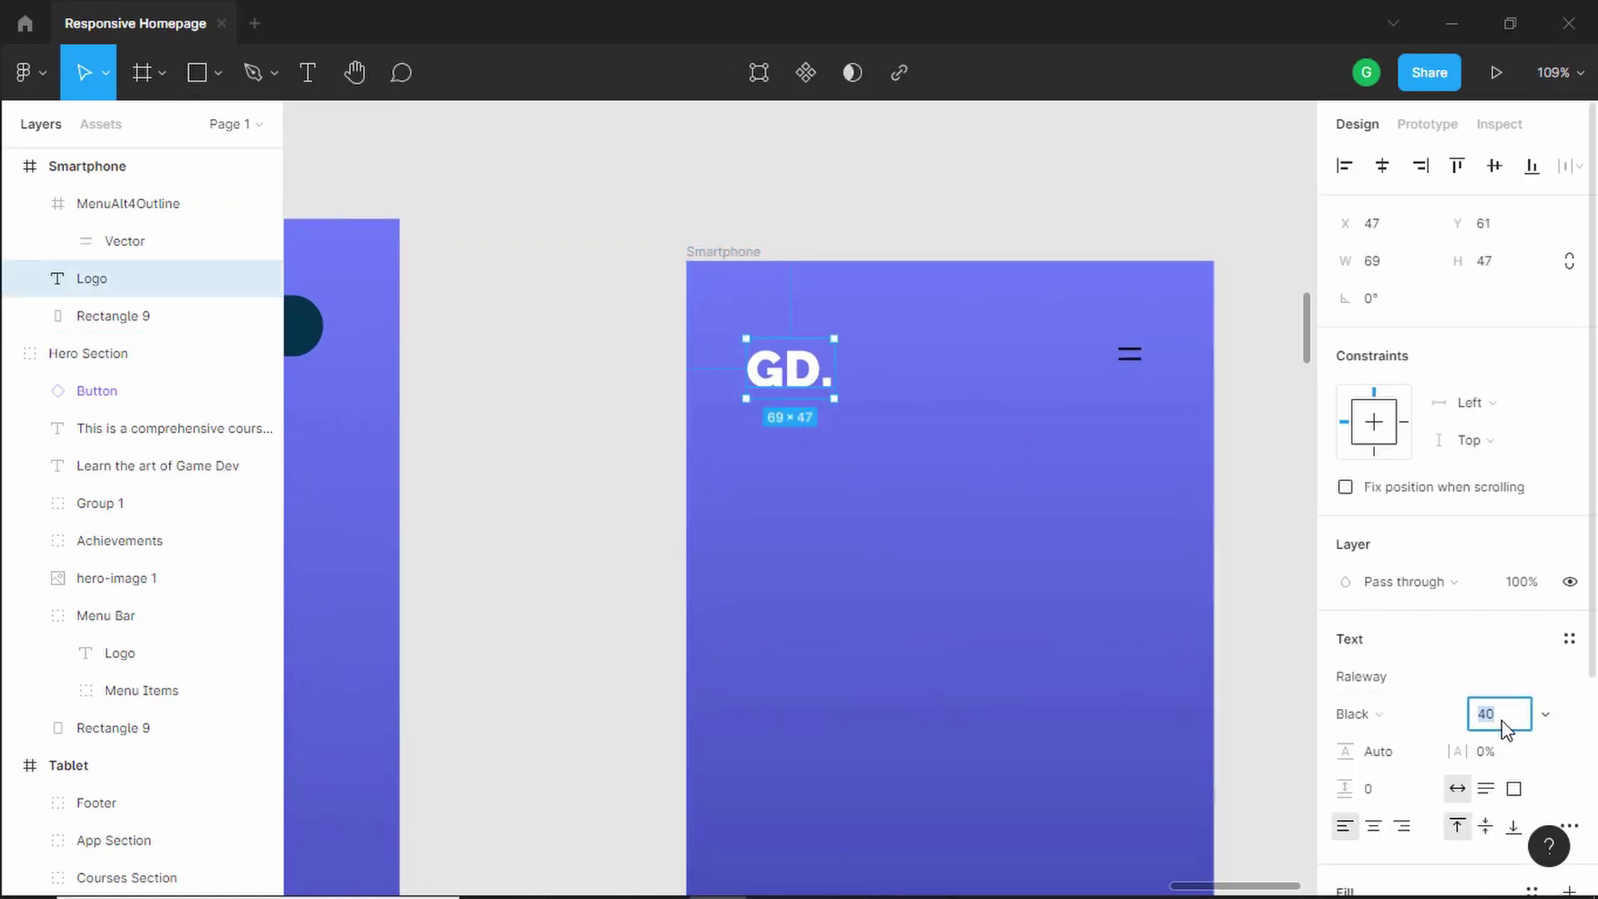
pyautogui.scroll(-4, 1506, 729)
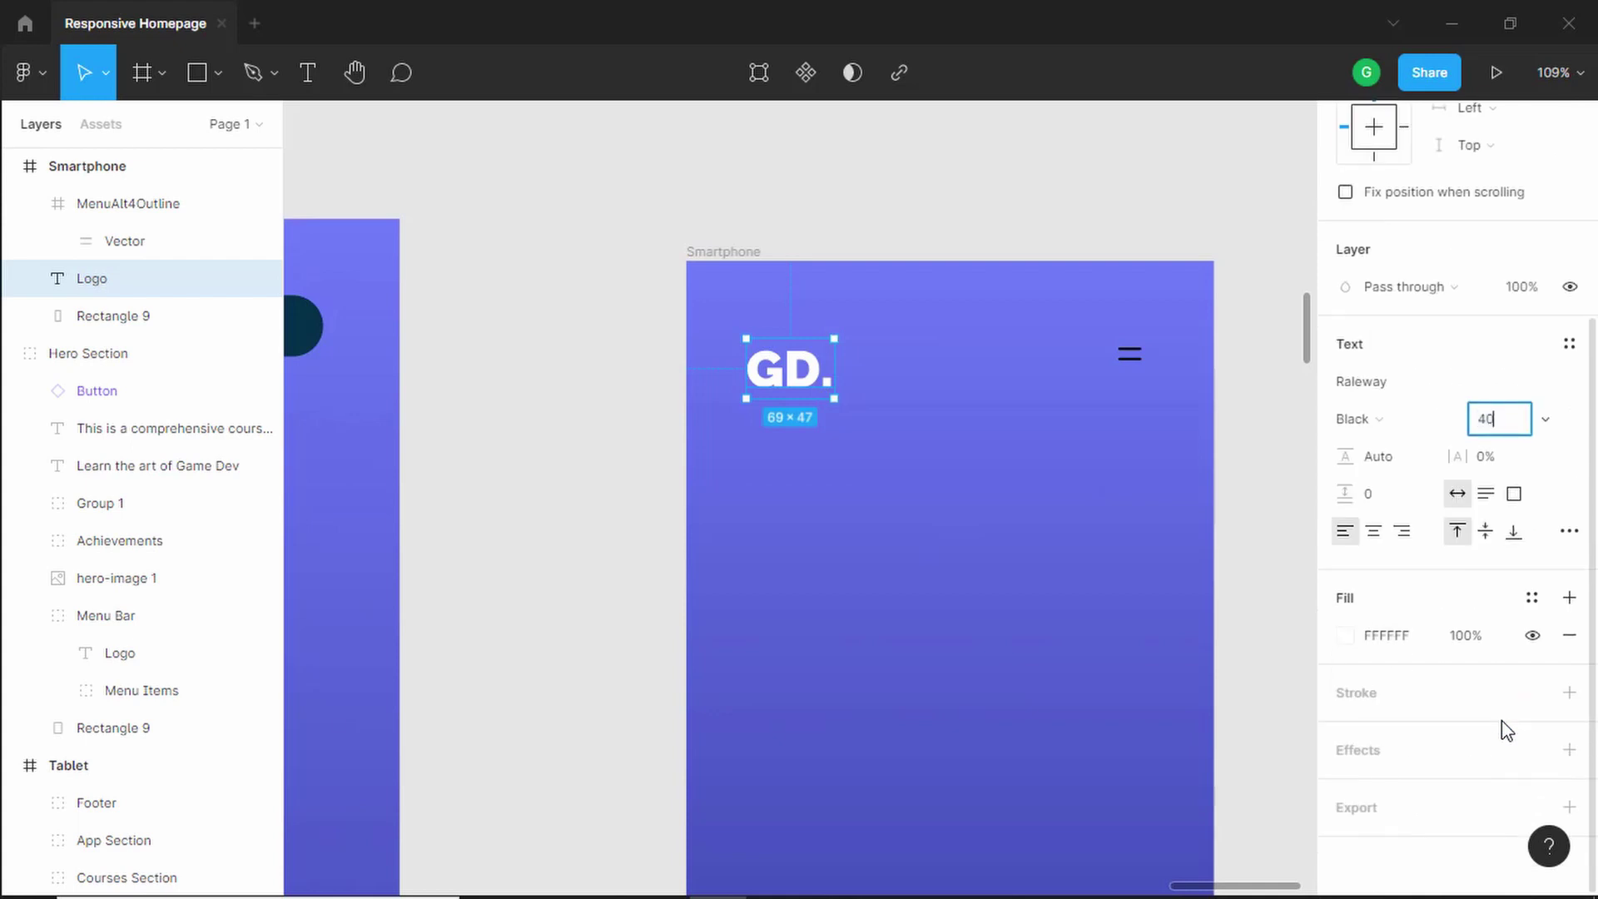
# Recolour the Smartphone frame's menu icon to the dark navy document colour 023047
pyautogui.click(1130, 355)
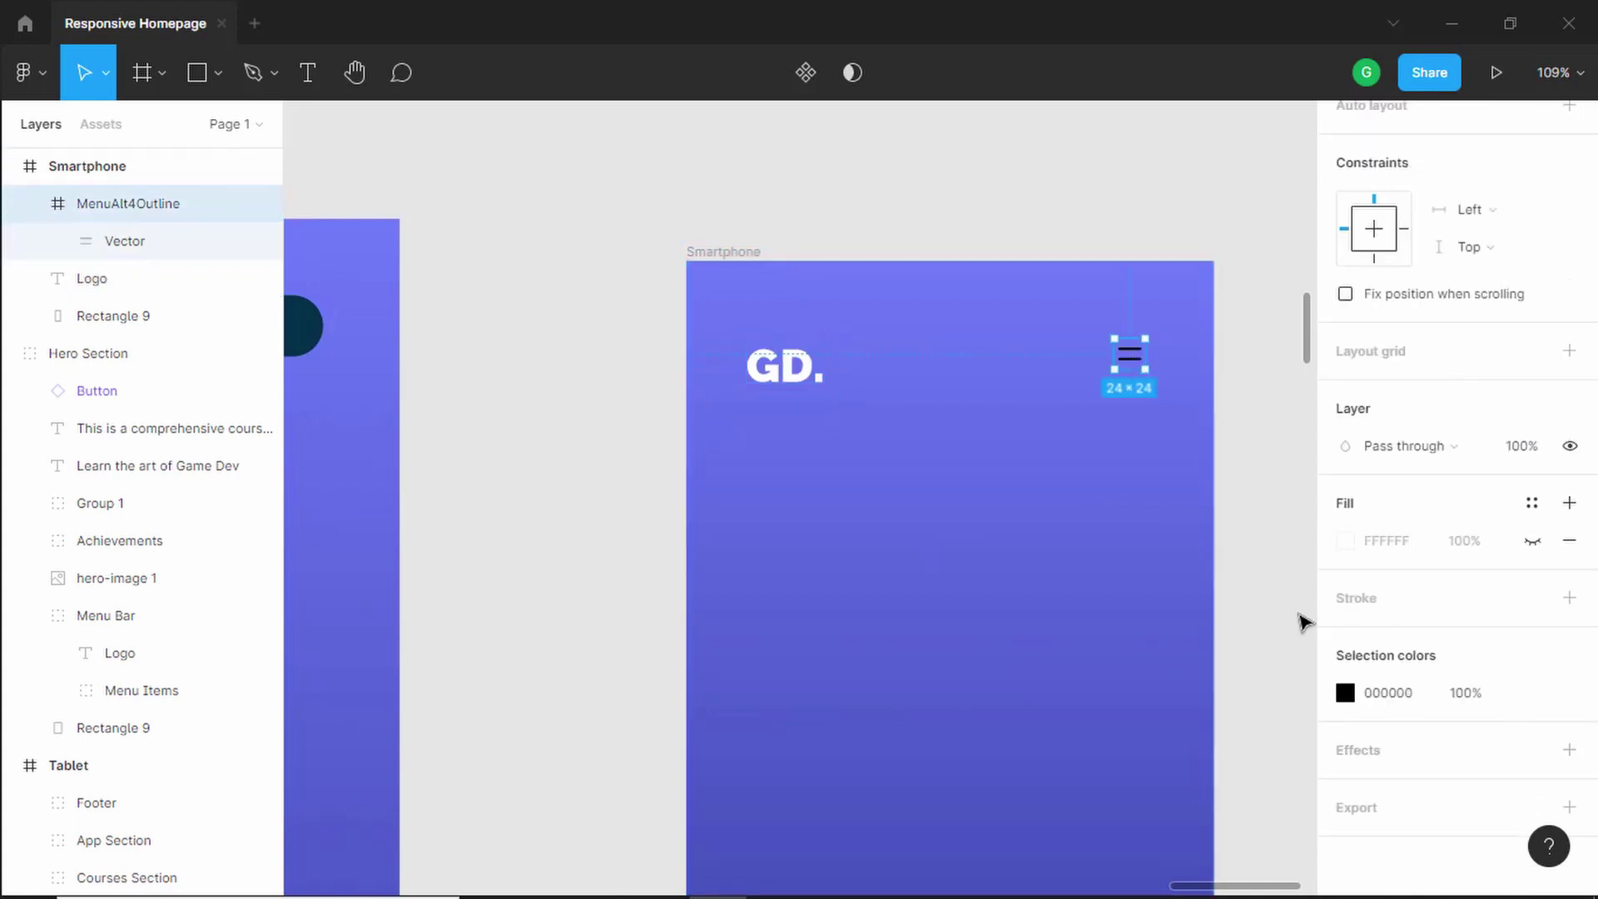
pyautogui.click(1345, 692)
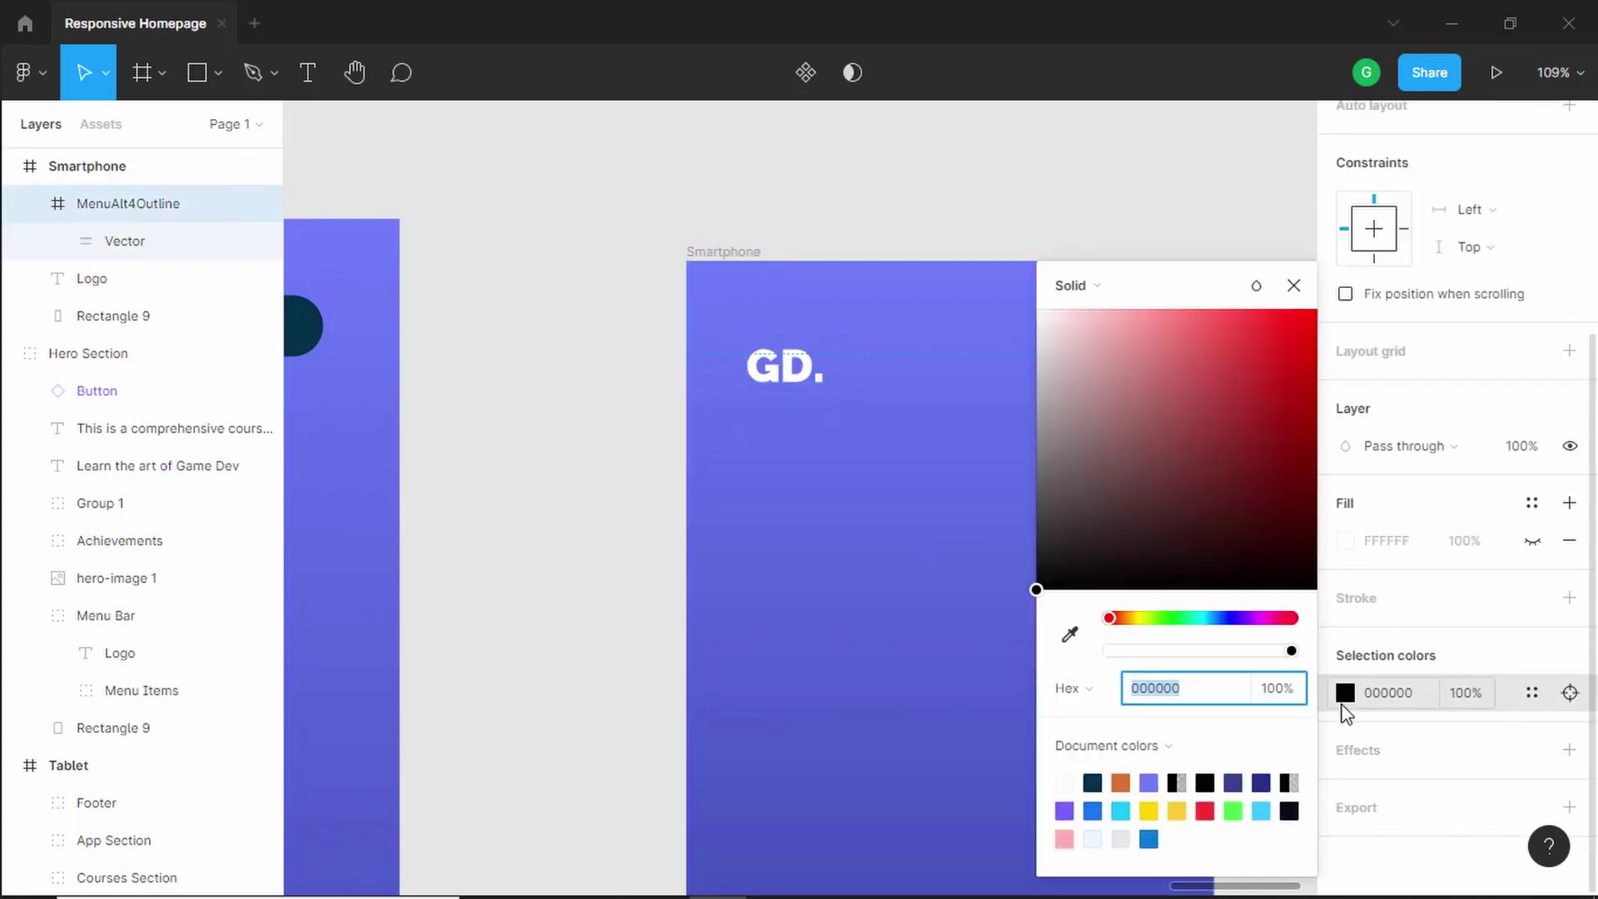
pyautogui.click(1094, 780)
pyautogui.click(1293, 285)
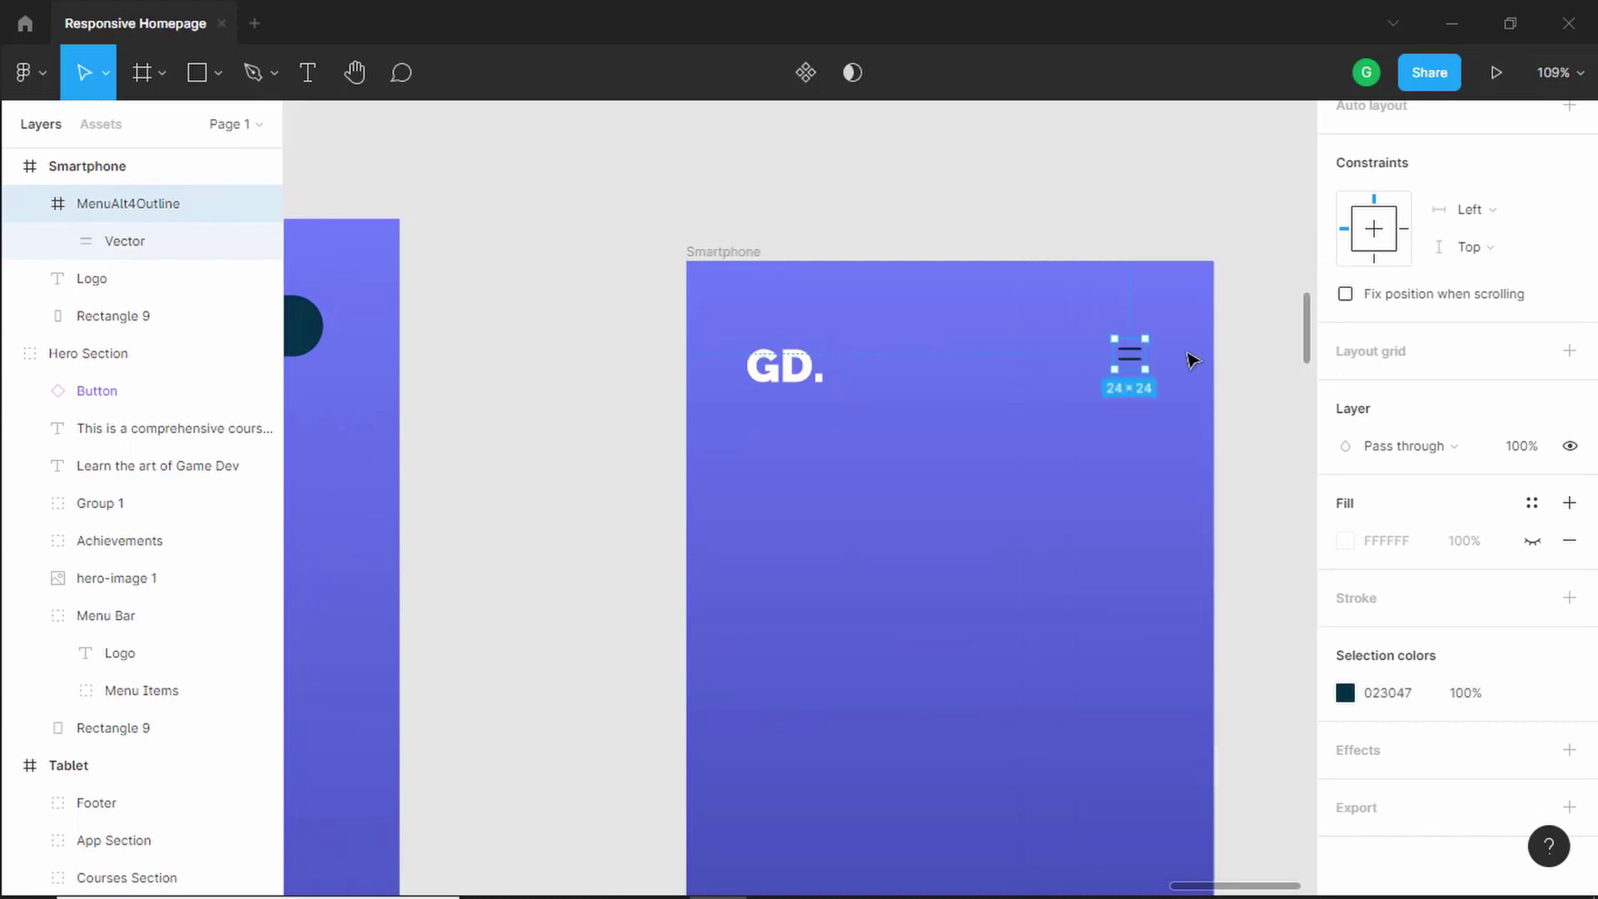
# Enlarge the menu icon proportionally with the Scale tool to about 39 × 39
pyautogui.scroll(5, 1107, 381)
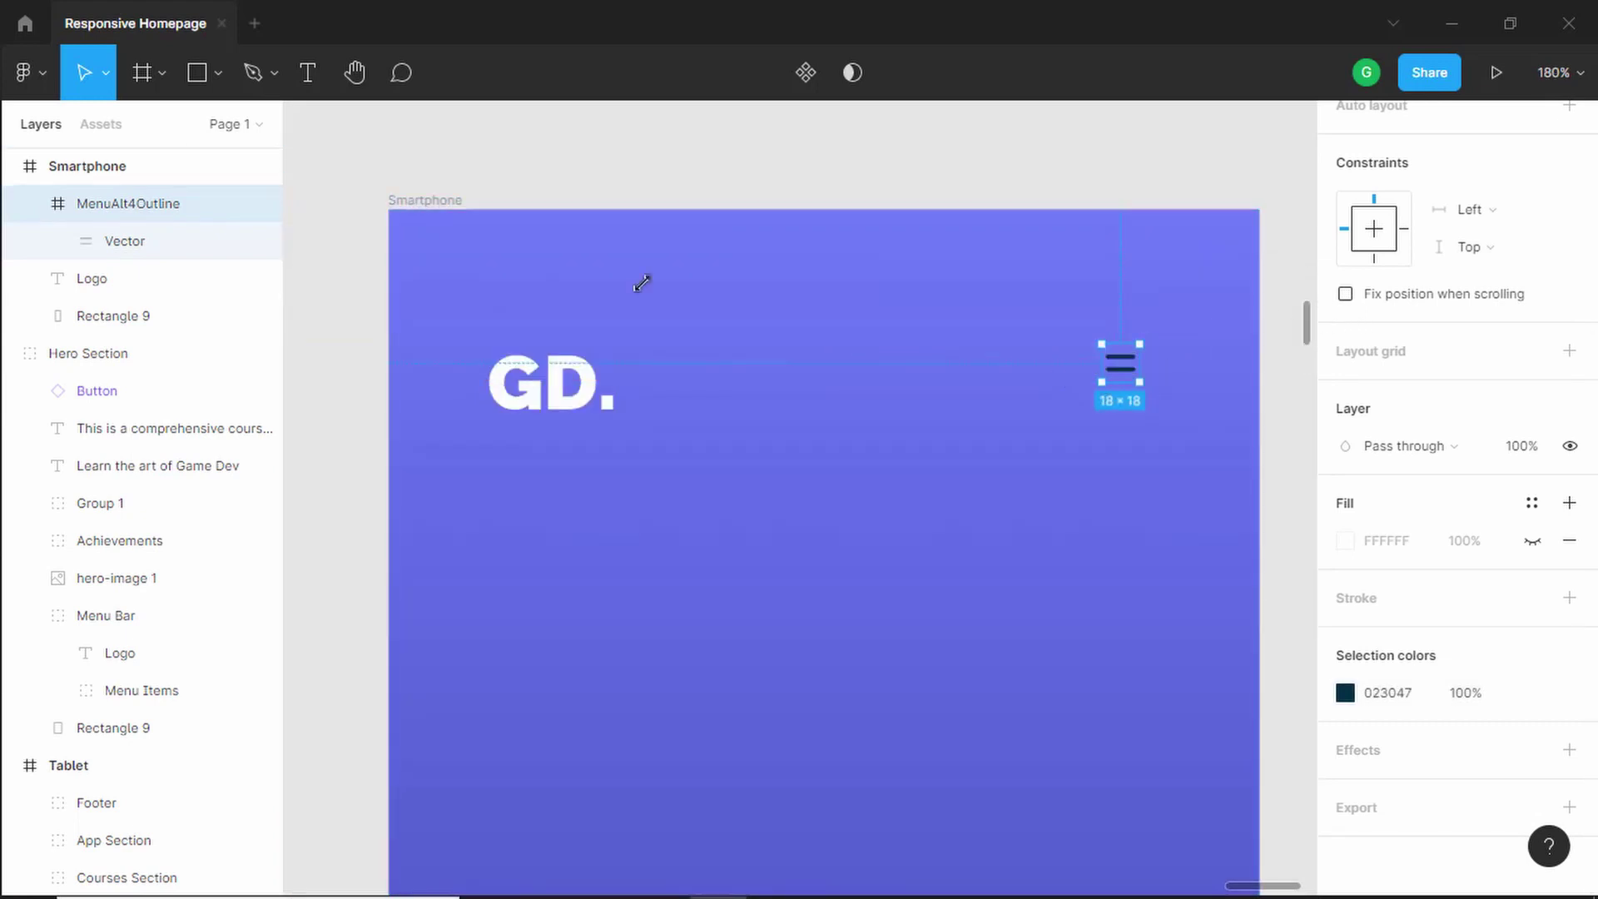
pyautogui.click(106, 78)
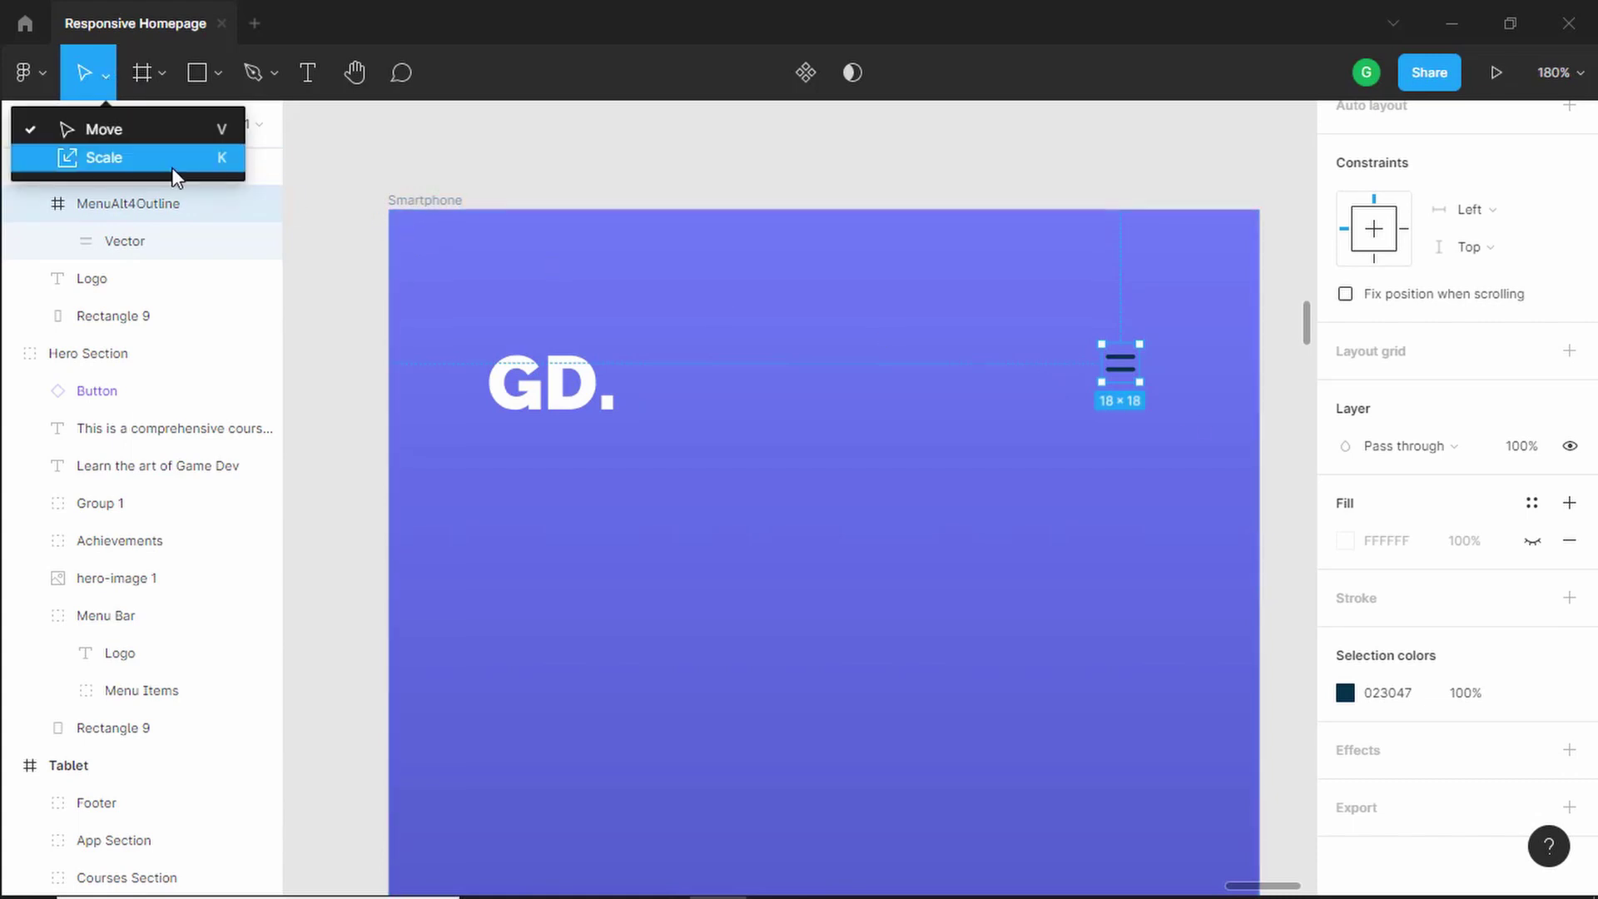
pyautogui.click(162, 159)
pyautogui.moveTo(1100, 383)
pyautogui.mouseDown()
pyautogui.moveTo(1071, 423)
pyautogui.moveTo(1117, 399)
pyautogui.moveTo(1113, 379)
pyautogui.moveTo(1112, 396)
pyautogui.mouseUp()
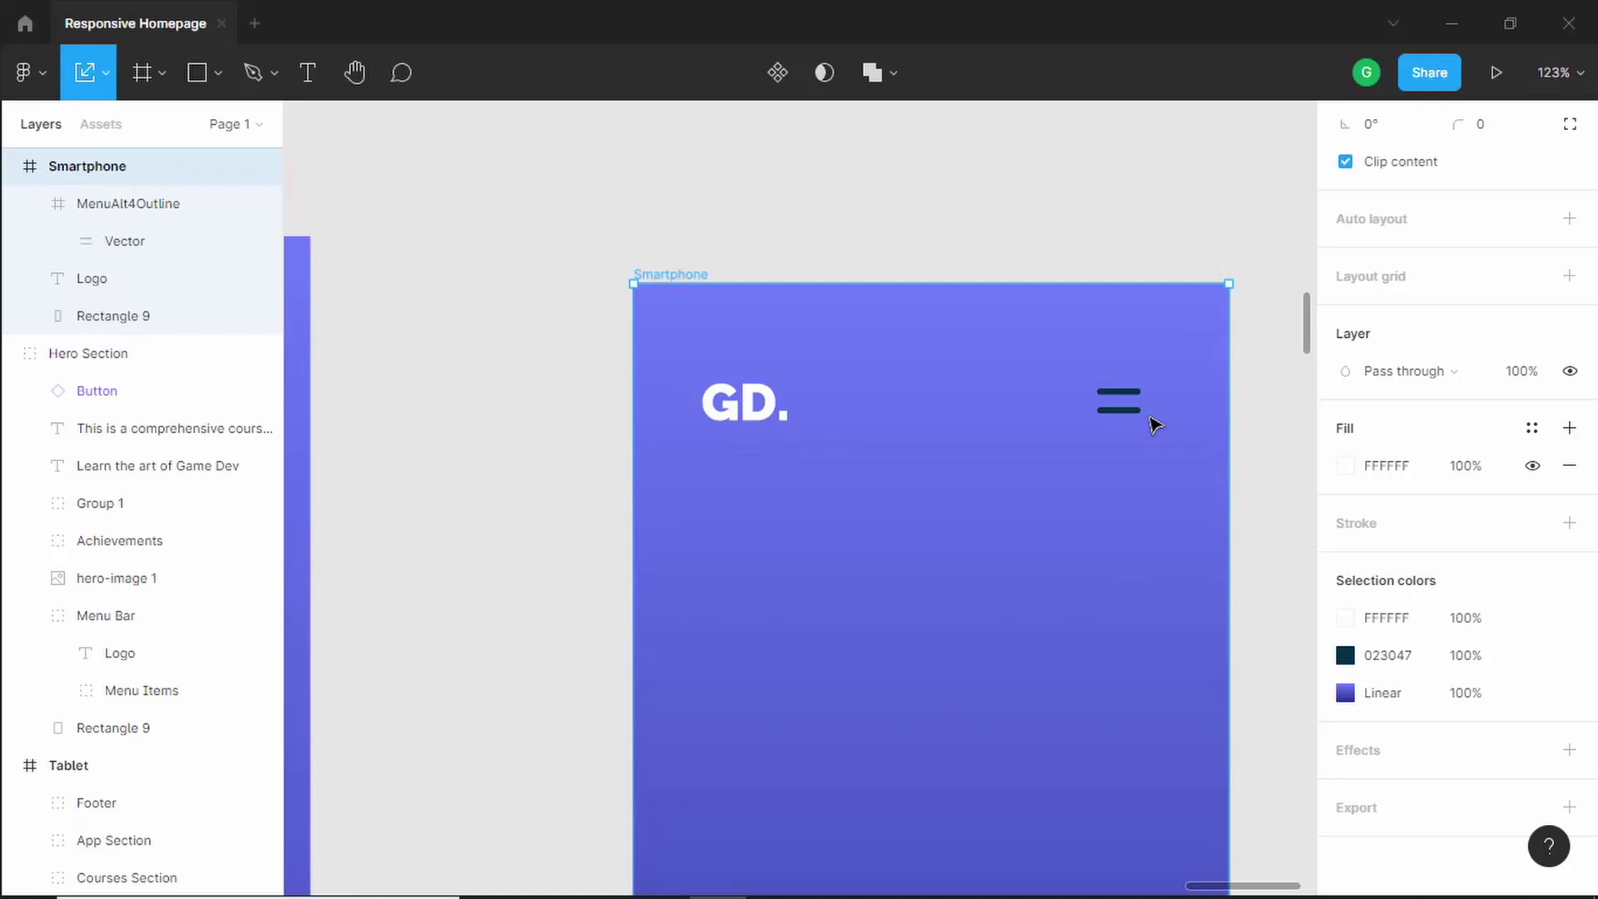
pyautogui.scroll(1, 1155, 424)
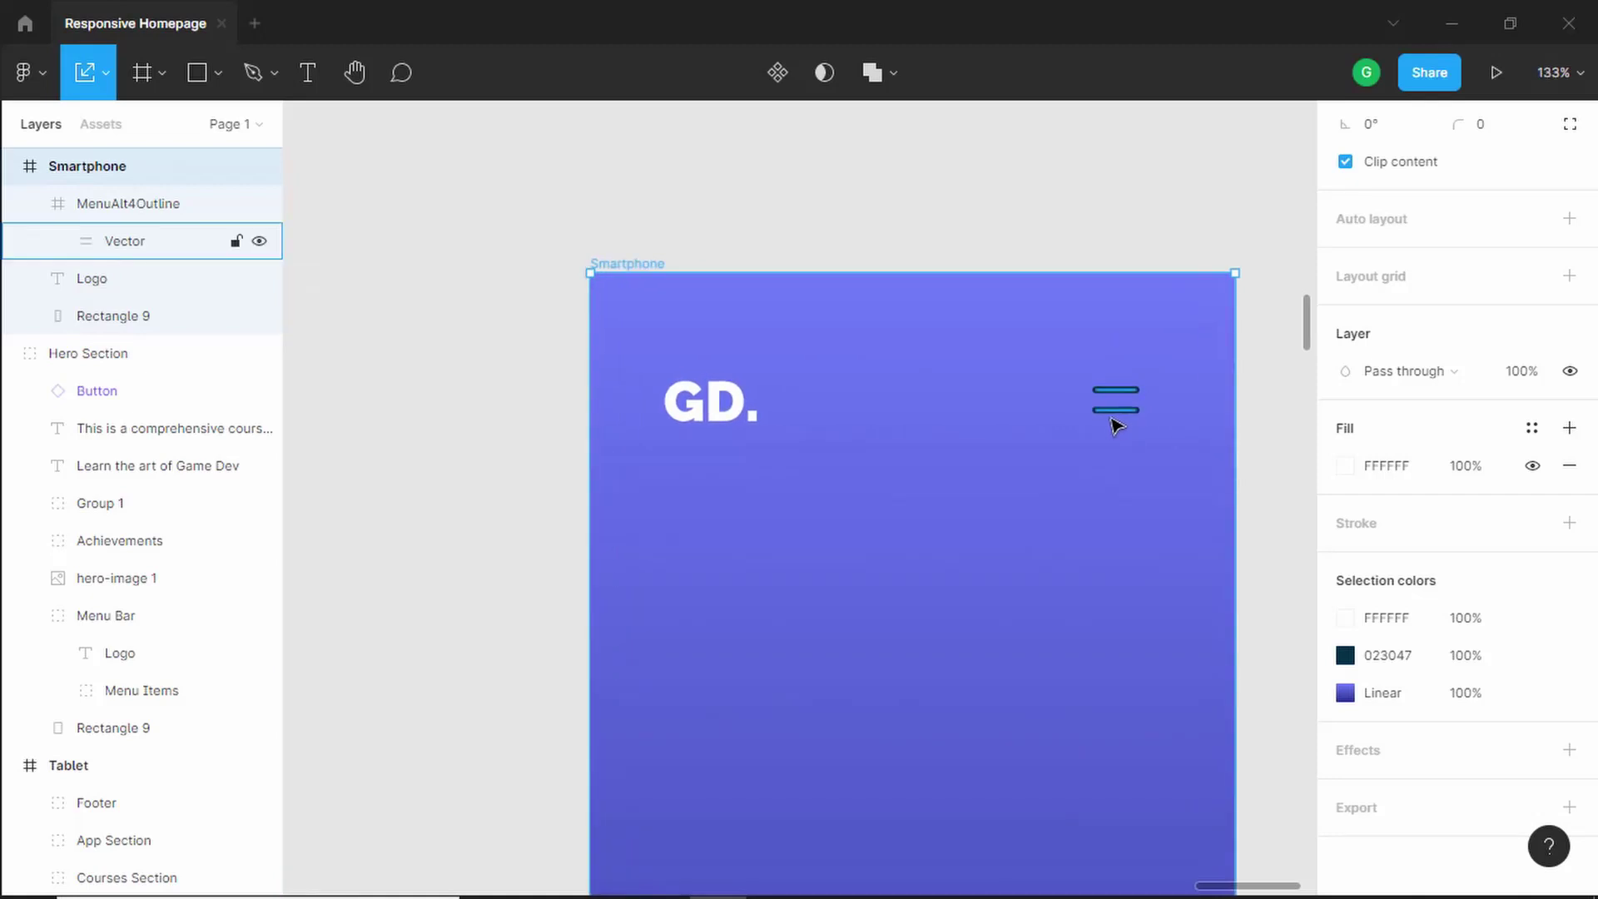
# Nudge the menu icon horizontally until it sits 32 px from the Smartphone frame's right edge
pyautogui.click(1119, 416)
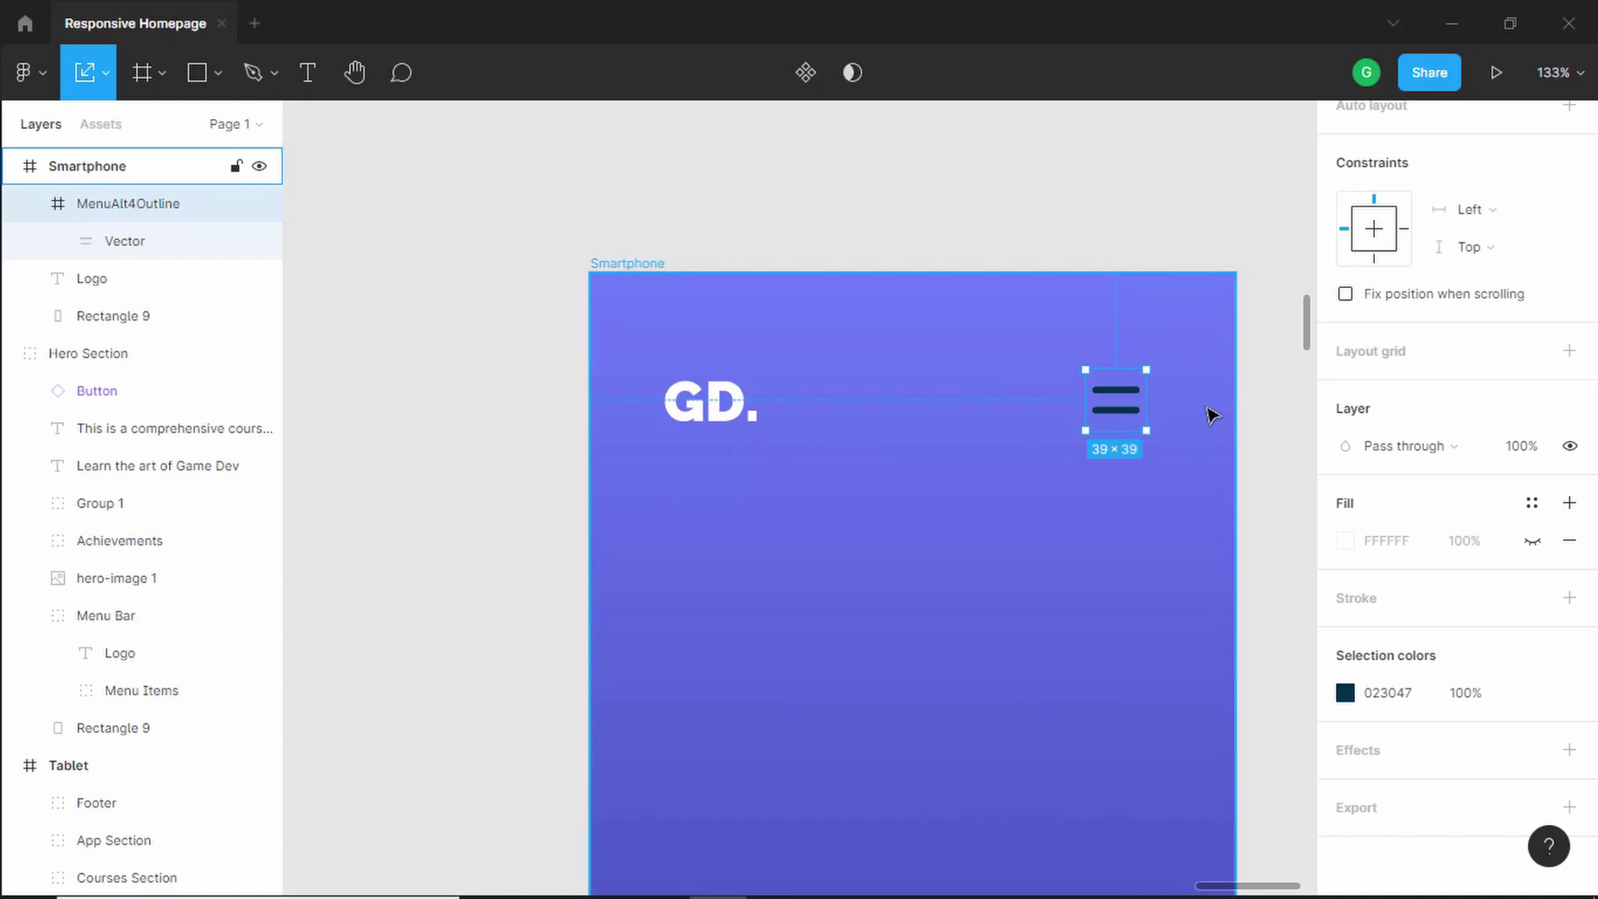
pyautogui.press('alt')
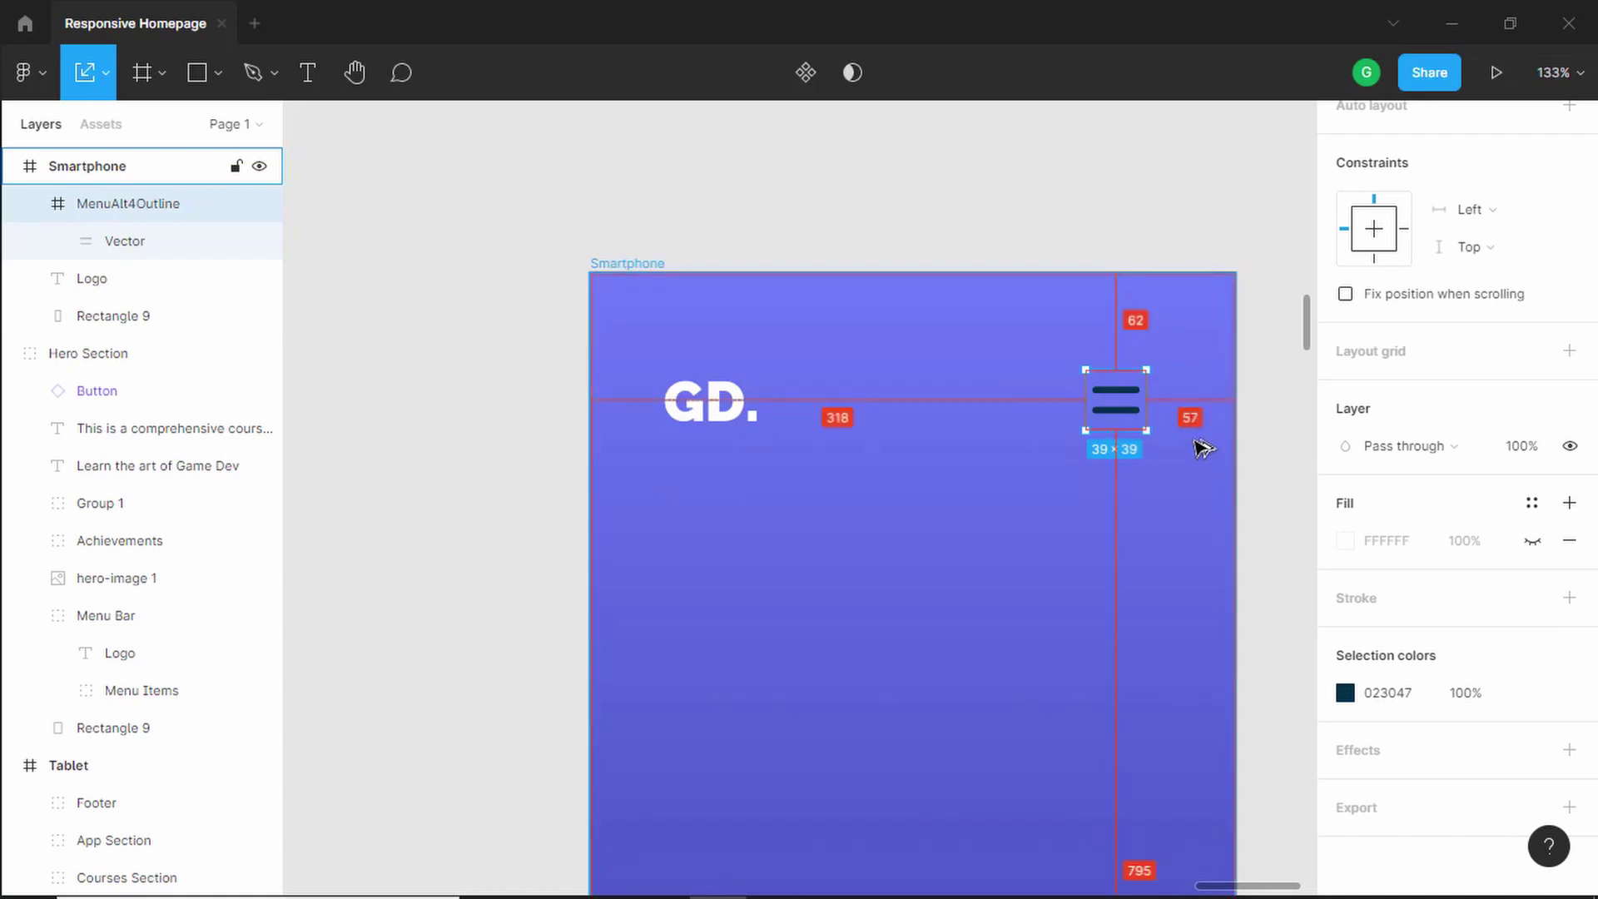
pyautogui.hotkey('shift', 'Right')
pyautogui.hotkey('shift', 'Right')
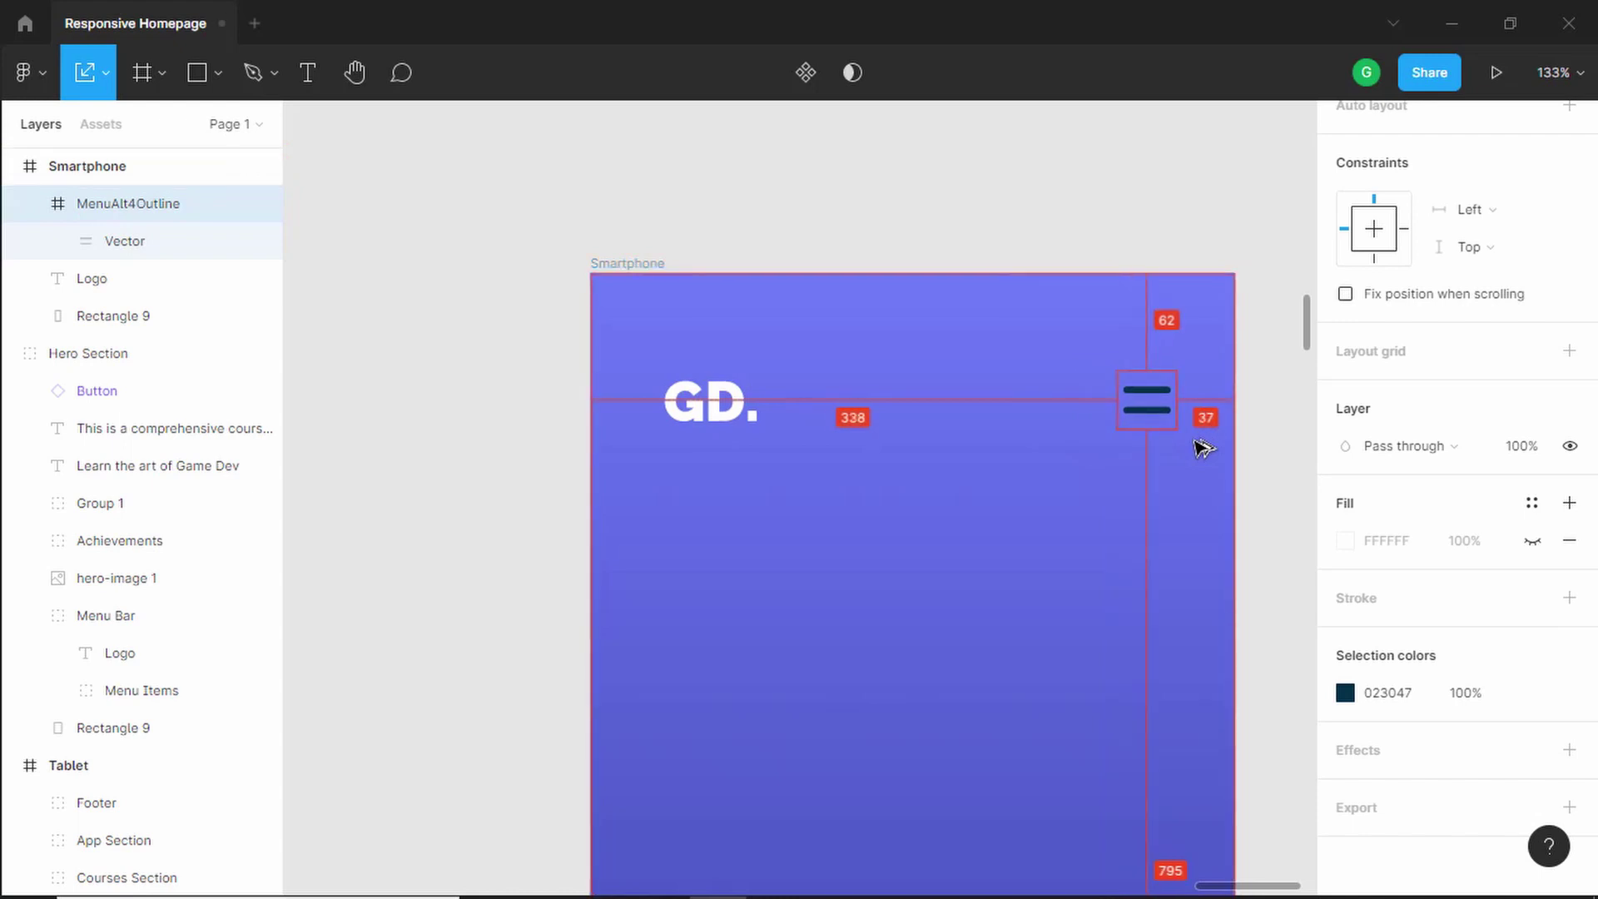
pyautogui.press('Right')
pyautogui.press('Right')
pyautogui.press('Right')
pyautogui.press('Right')
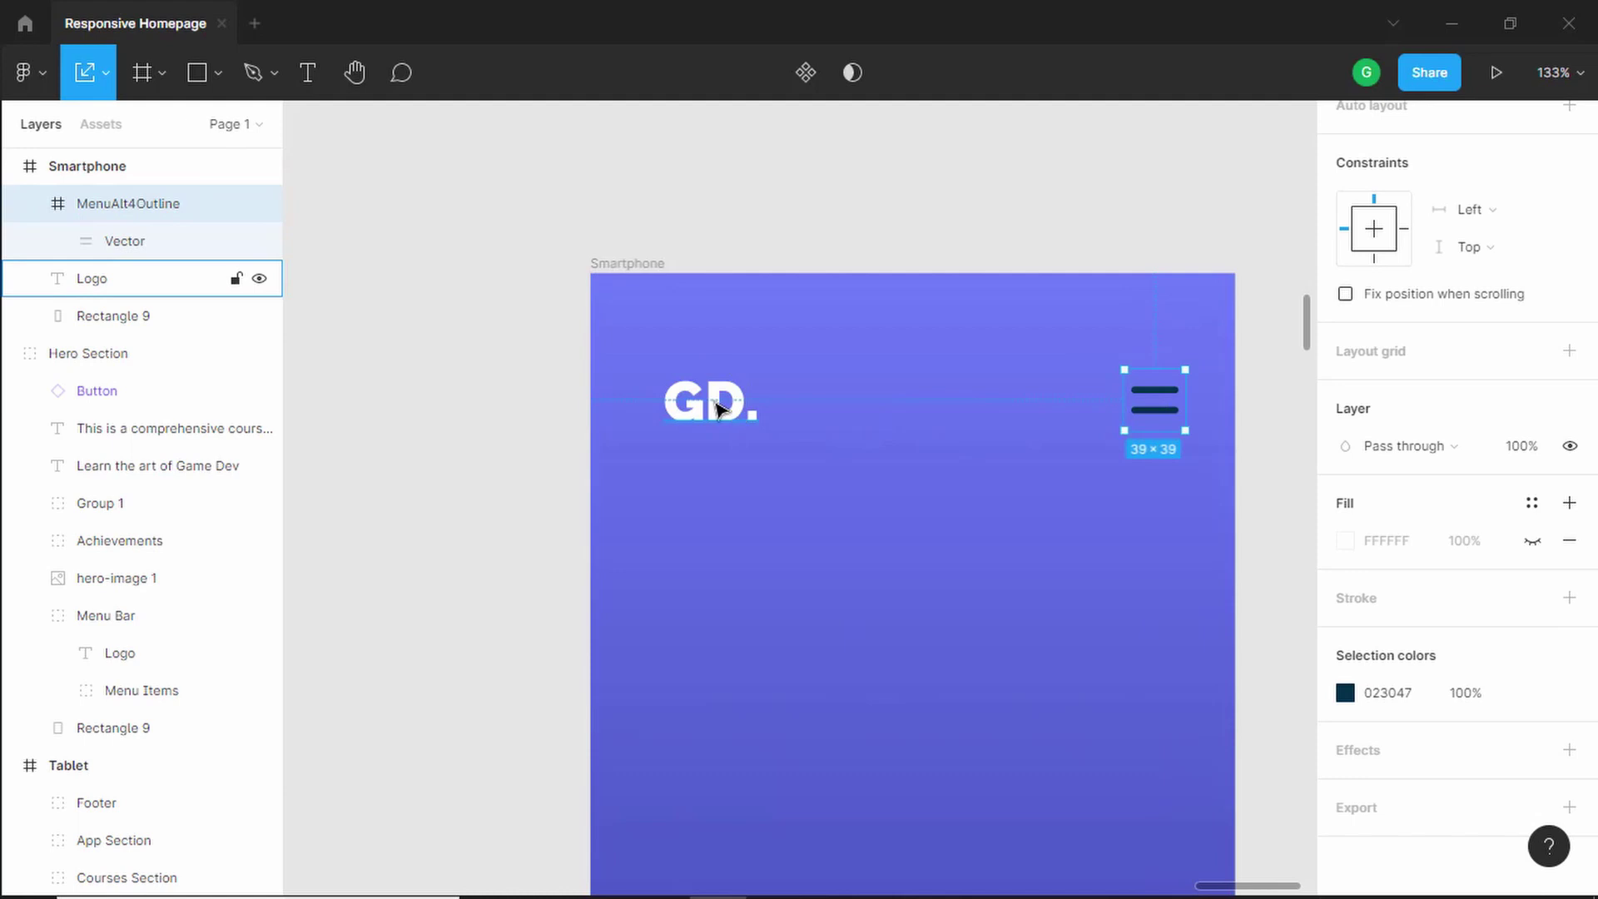
# Nudge the GD. logo horizontally until it sits 32 px from the Smartphone frame's left edge
pyautogui.click(739, 419)
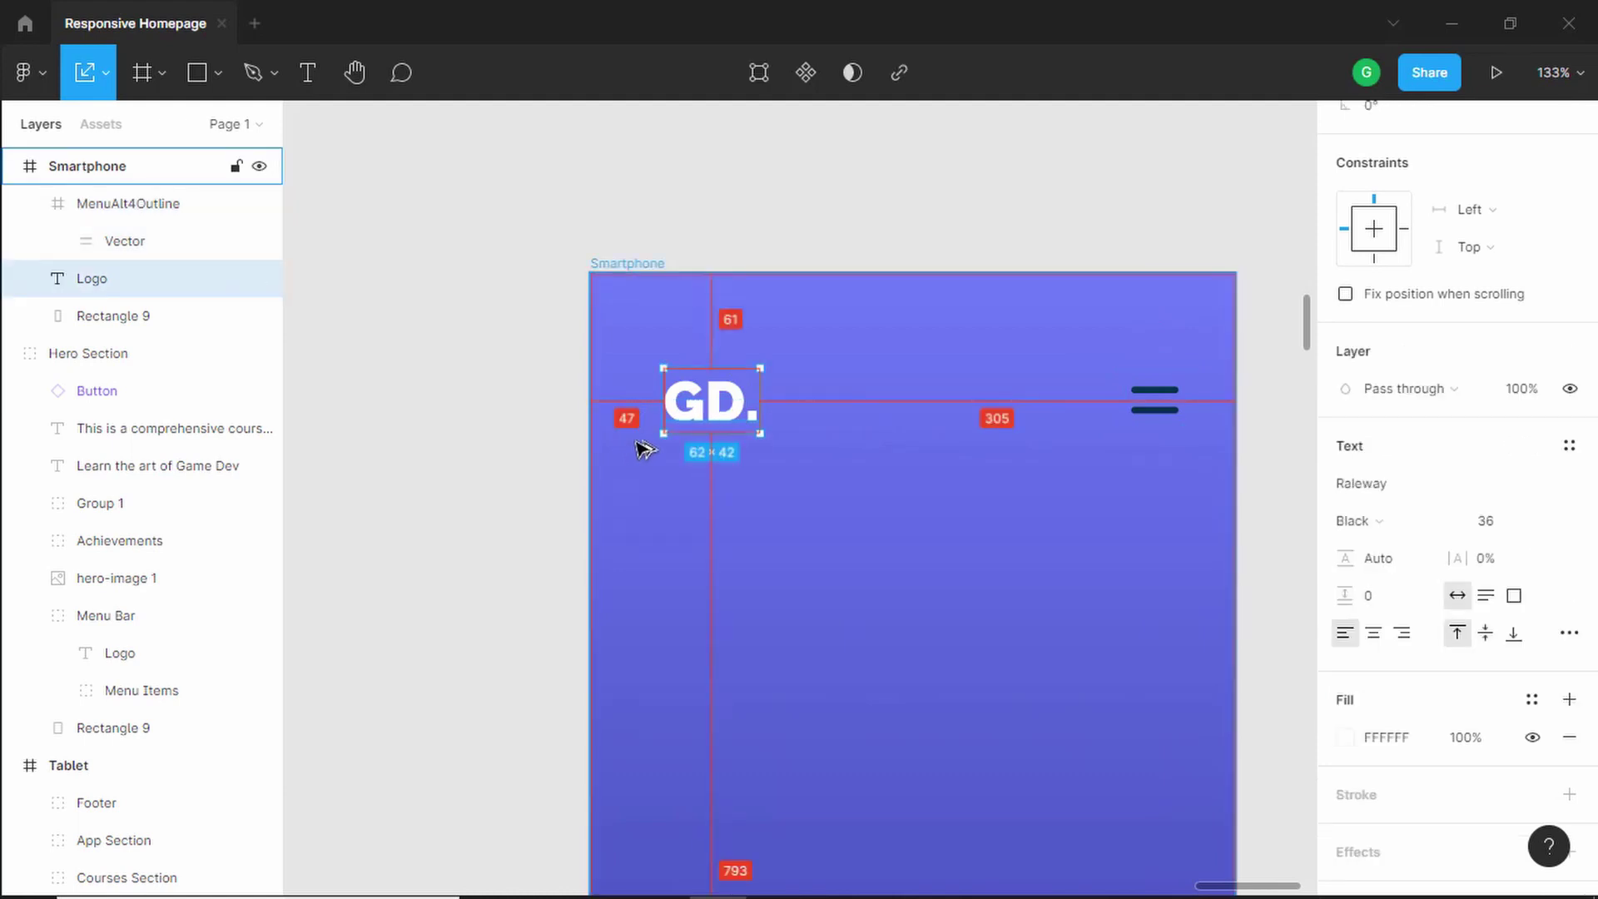
pyautogui.press('Left')
pyautogui.press('Left')
pyautogui.press('Left')
pyautogui.press('Left')
pyautogui.press('Left')
pyautogui.press('Left')
pyautogui.press('Left')
pyautogui.press('Left')
pyautogui.press('Left')
pyautogui.press('Left')
pyautogui.press('Left')
pyautogui.press('Left')
pyautogui.press('Left')
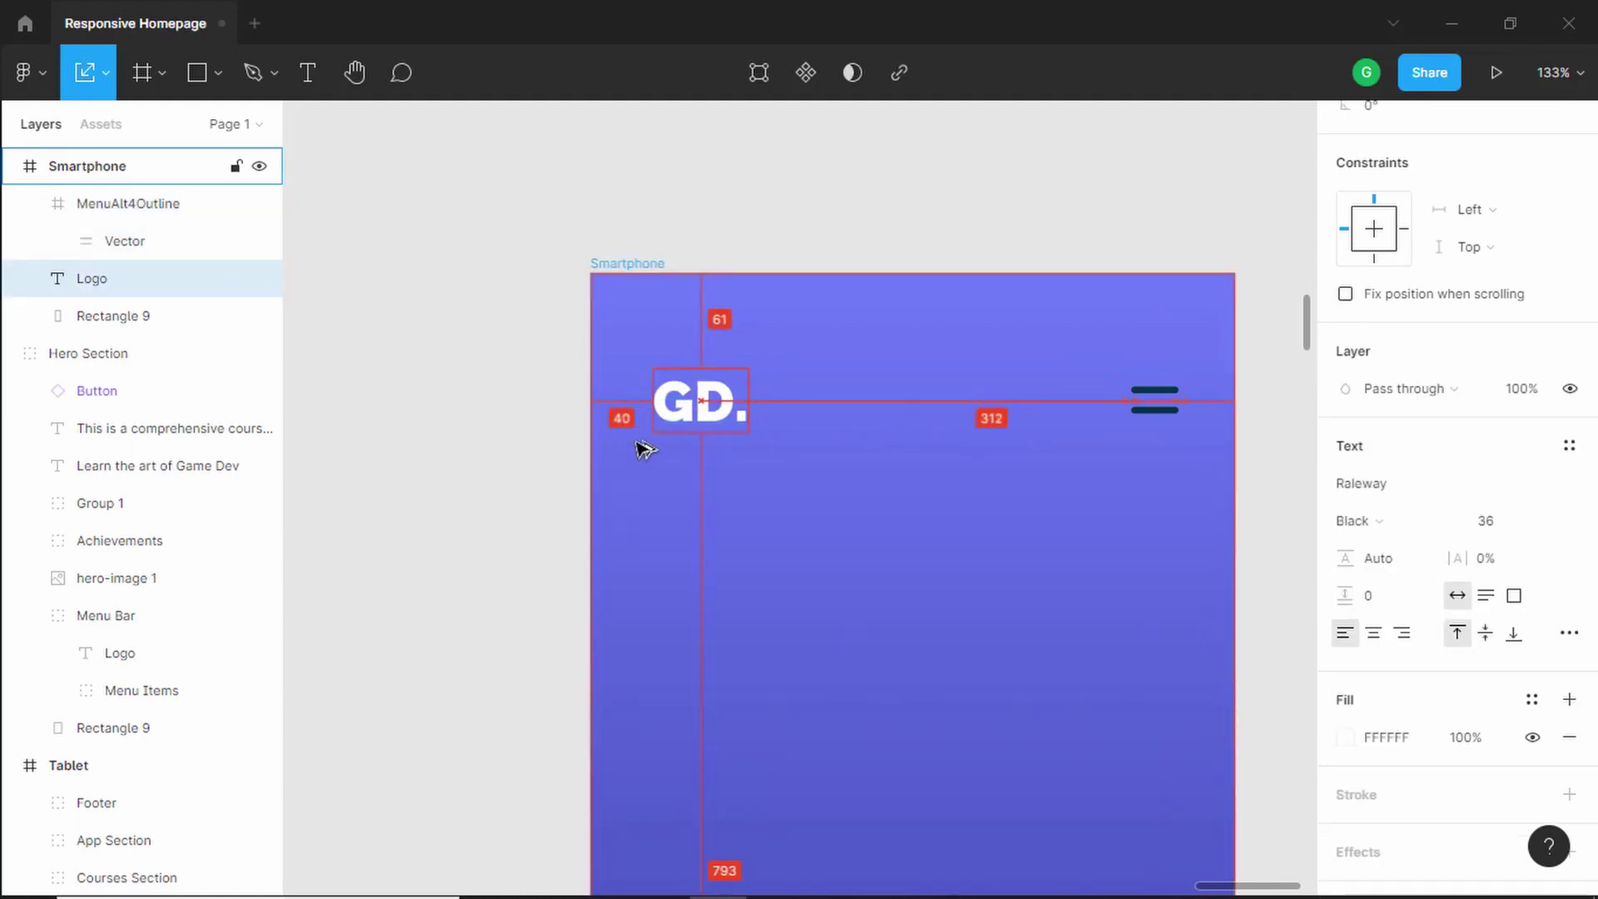
pyautogui.press('Left')
pyautogui.press('Left')
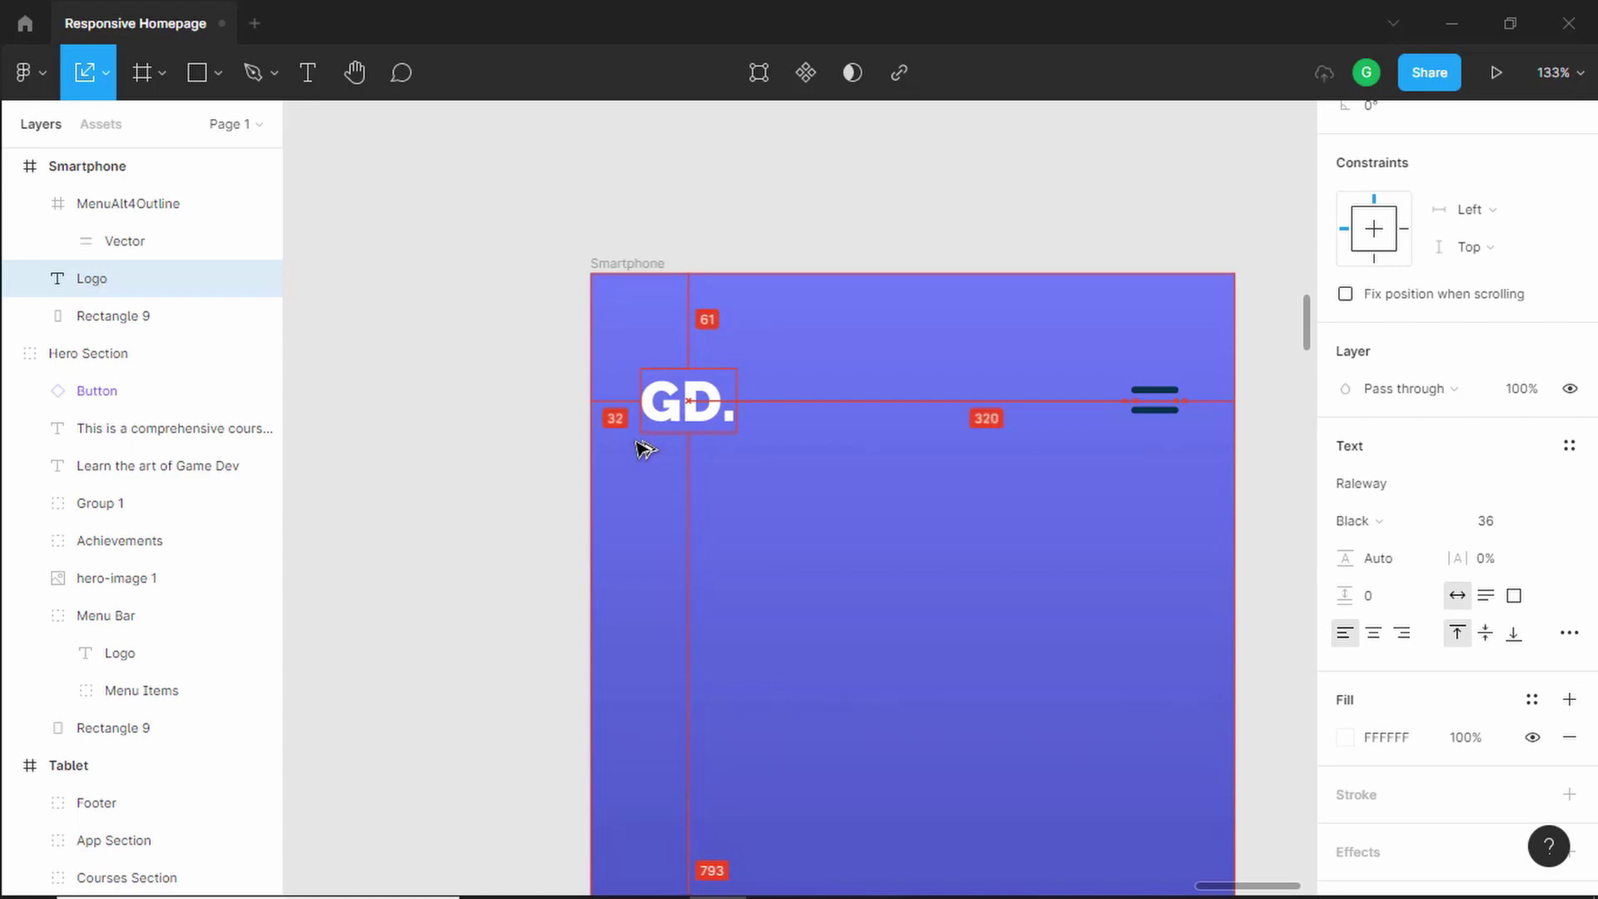
# Align the vertical centers of the menu icon and the GD. logo
pyautogui.scroll(-1, 636, 441)
pyautogui.click(636, 441)
pyautogui.click(1094, 414)
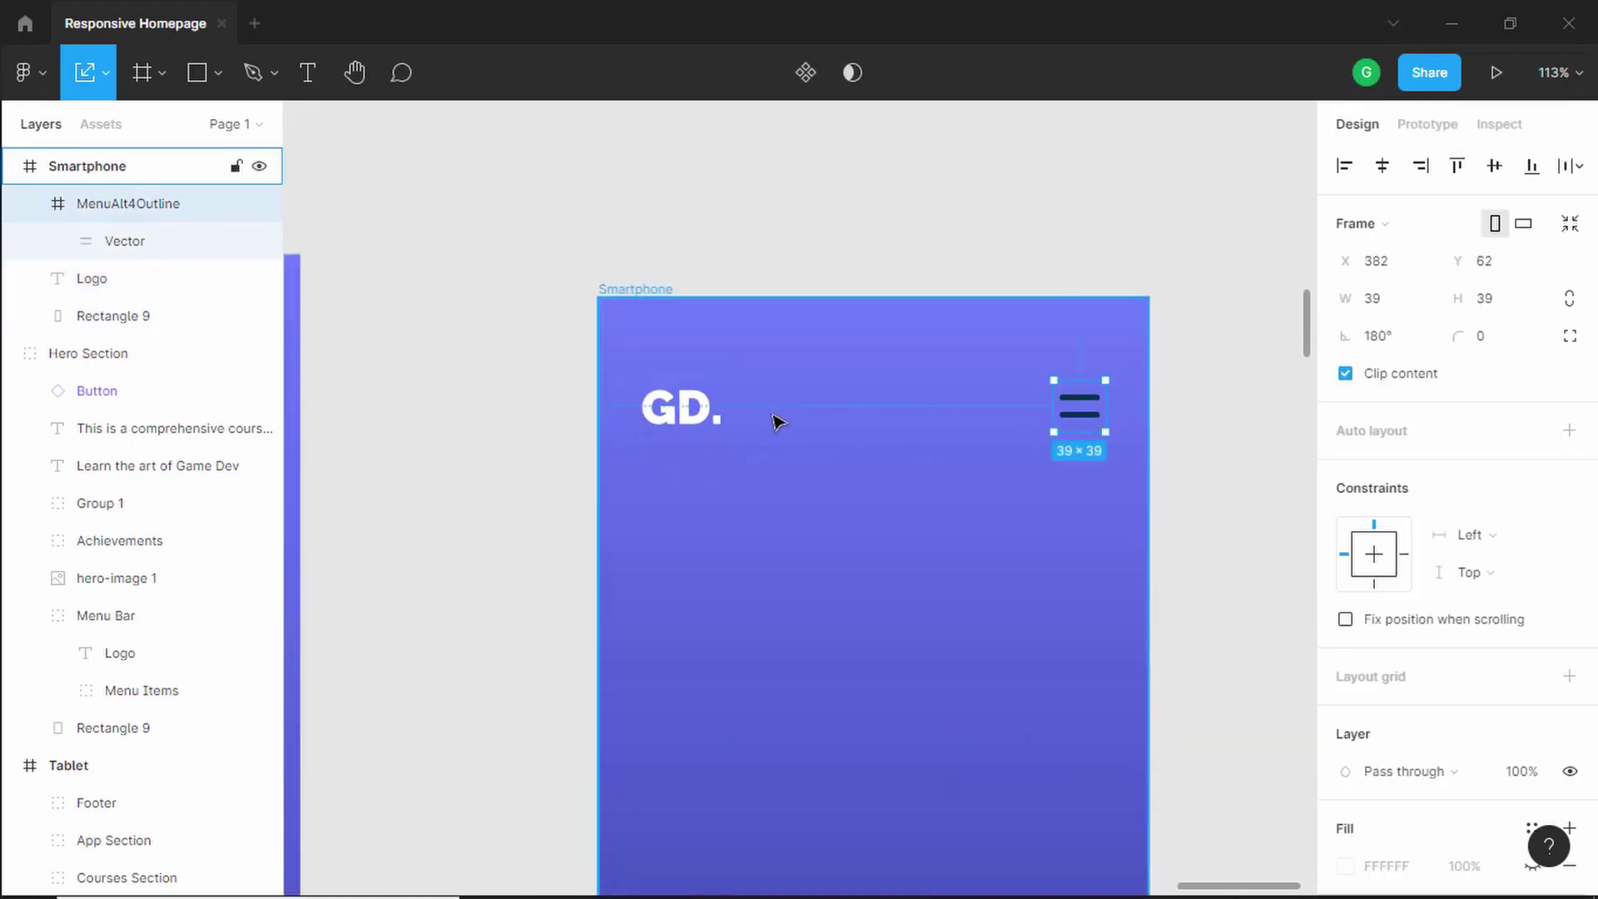
pyautogui.keyDown('shift'); pyautogui.click(680, 414); pyautogui.keyUp('shift')
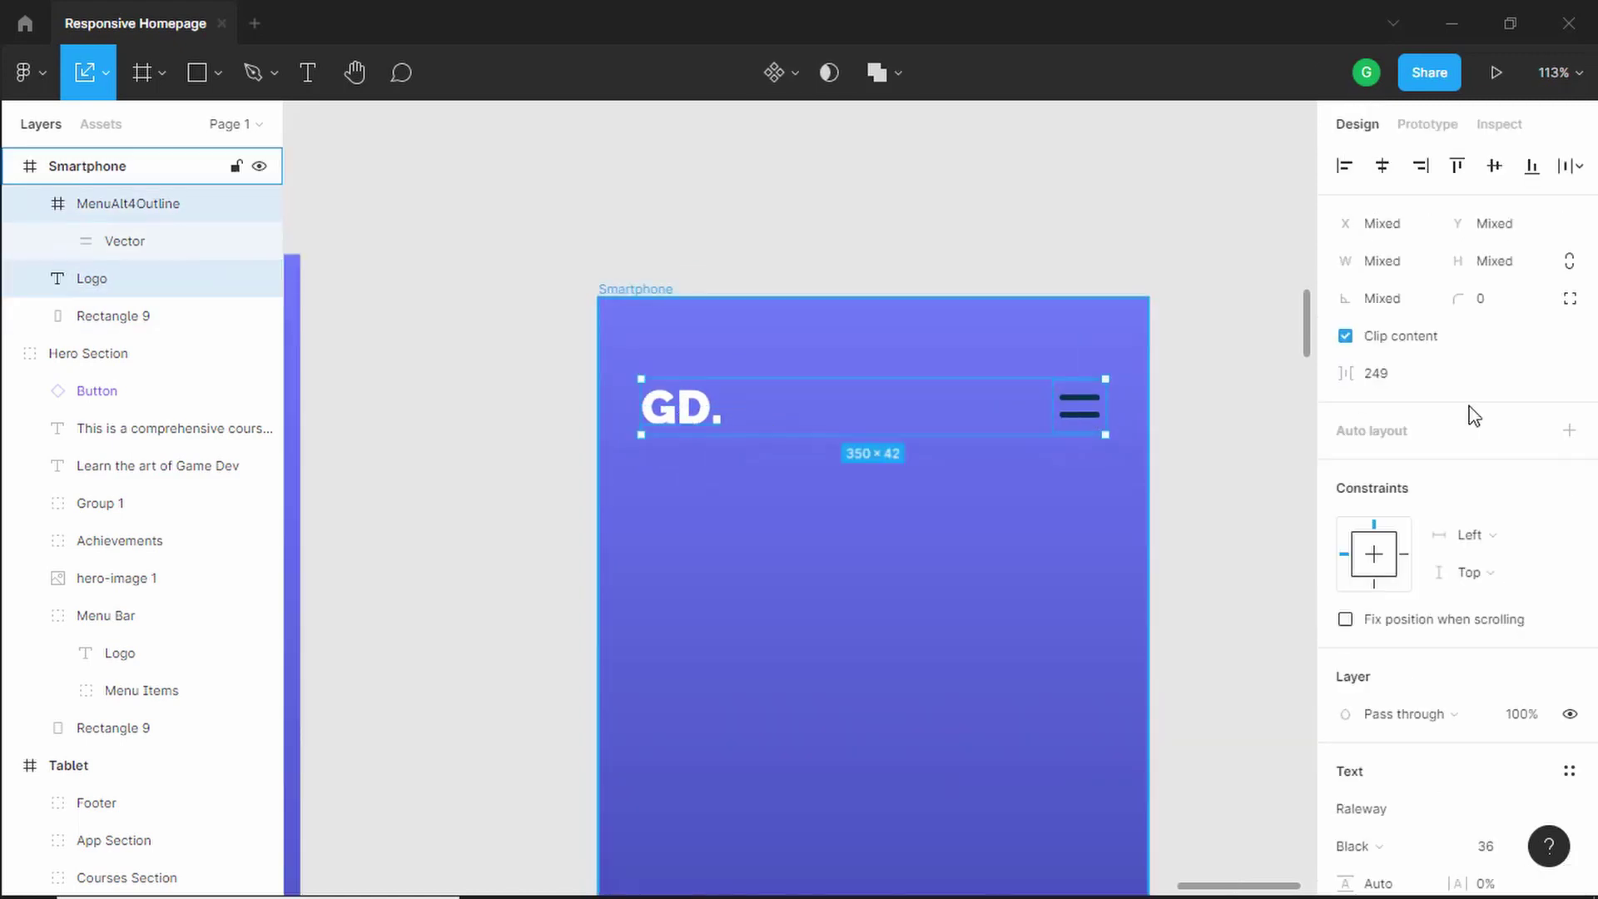
pyautogui.click(1495, 166)
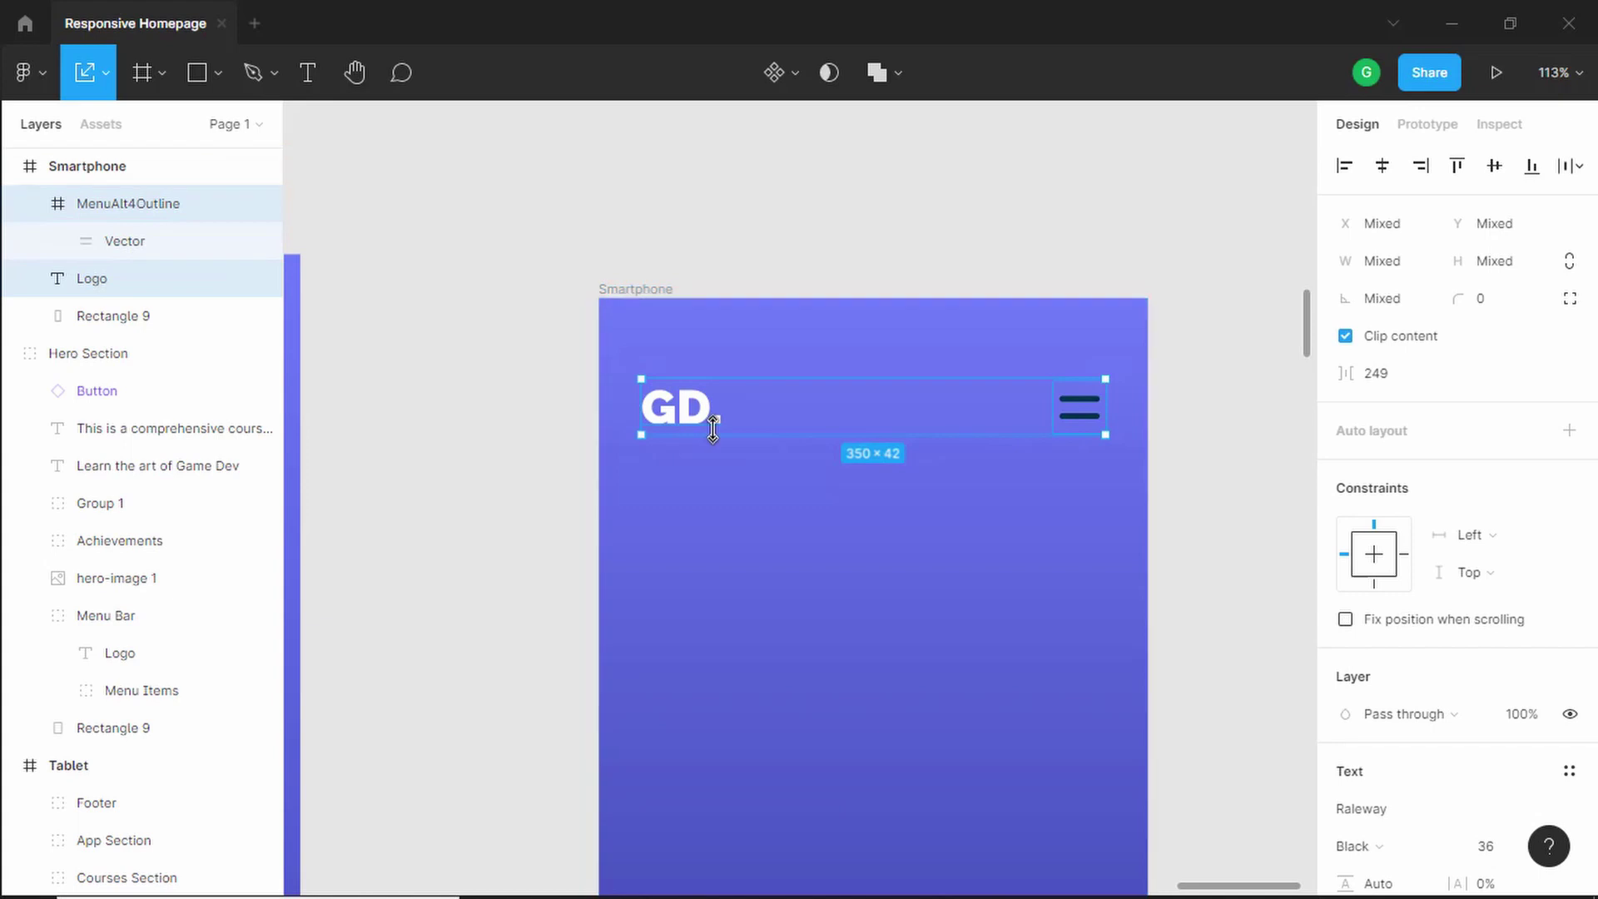
# Group the GD. logo with the menu icon and rename the group "Menu Bar"
pyautogui.hotkey('ctrl', 'g')
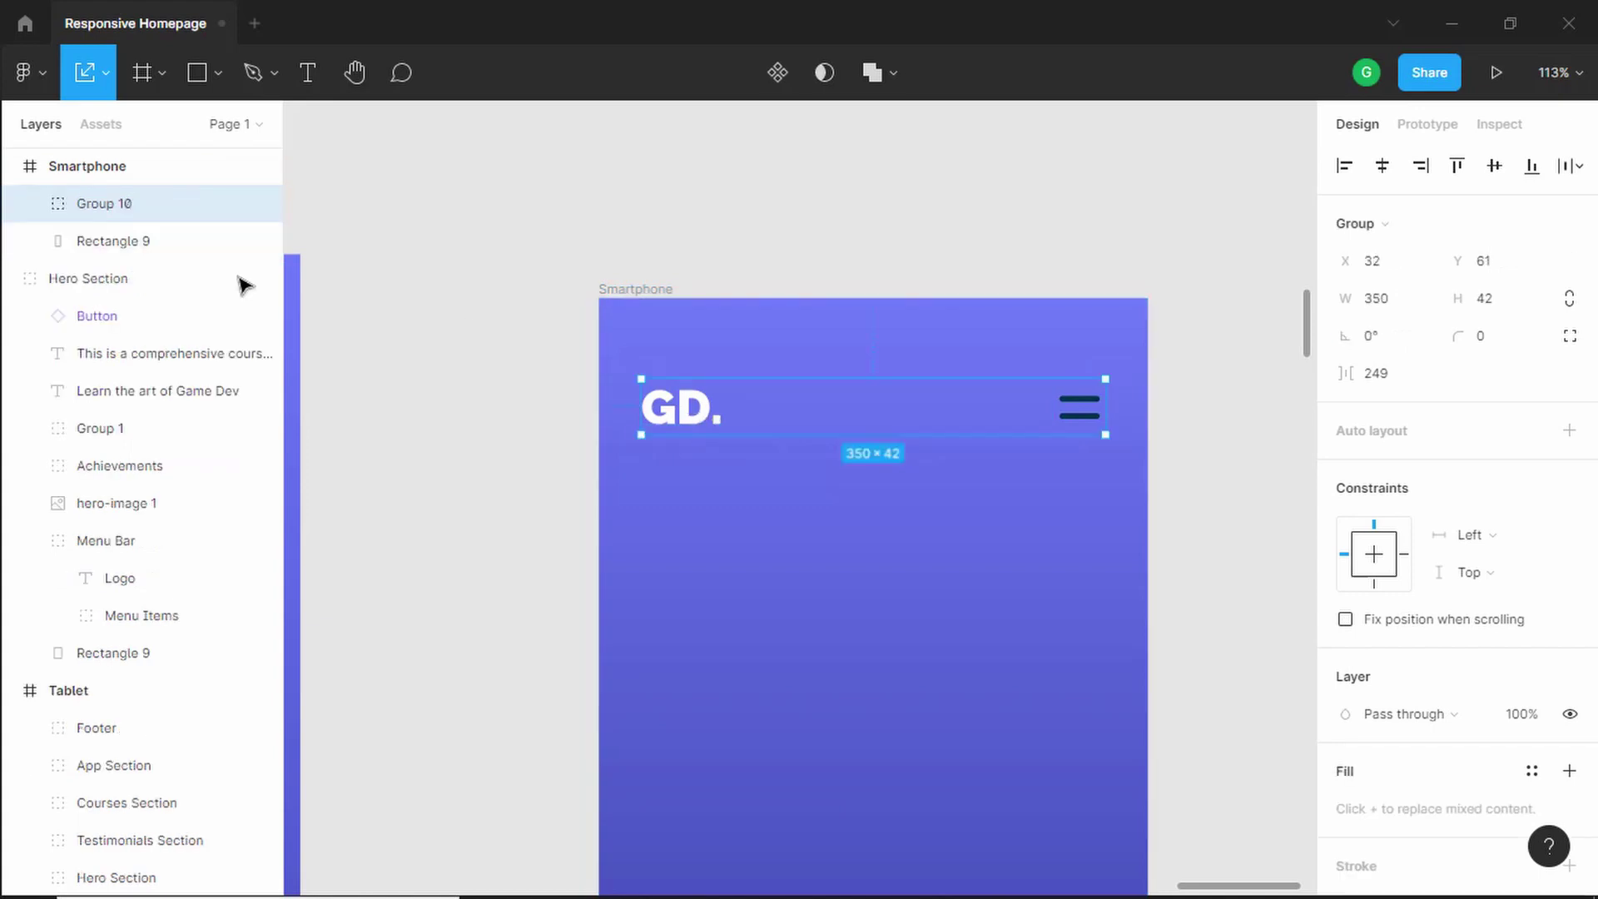
pyautogui.hotkey('ctrl', 'r')
pyautogui.write('M')
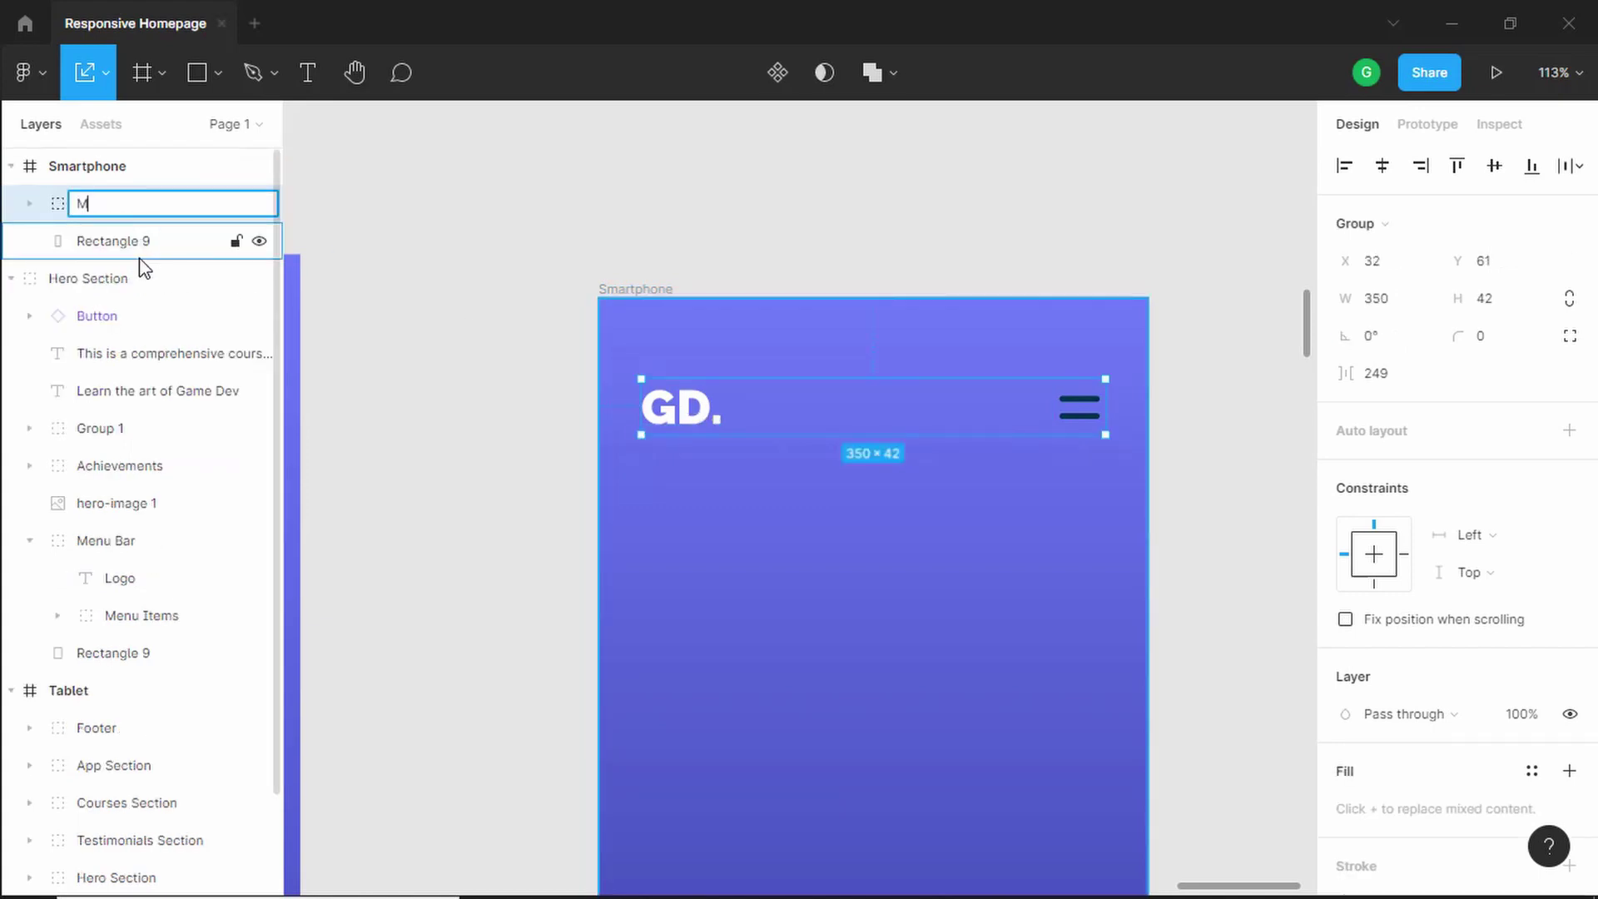
pyautogui.write('enu Bar')
pyautogui.press('Return')
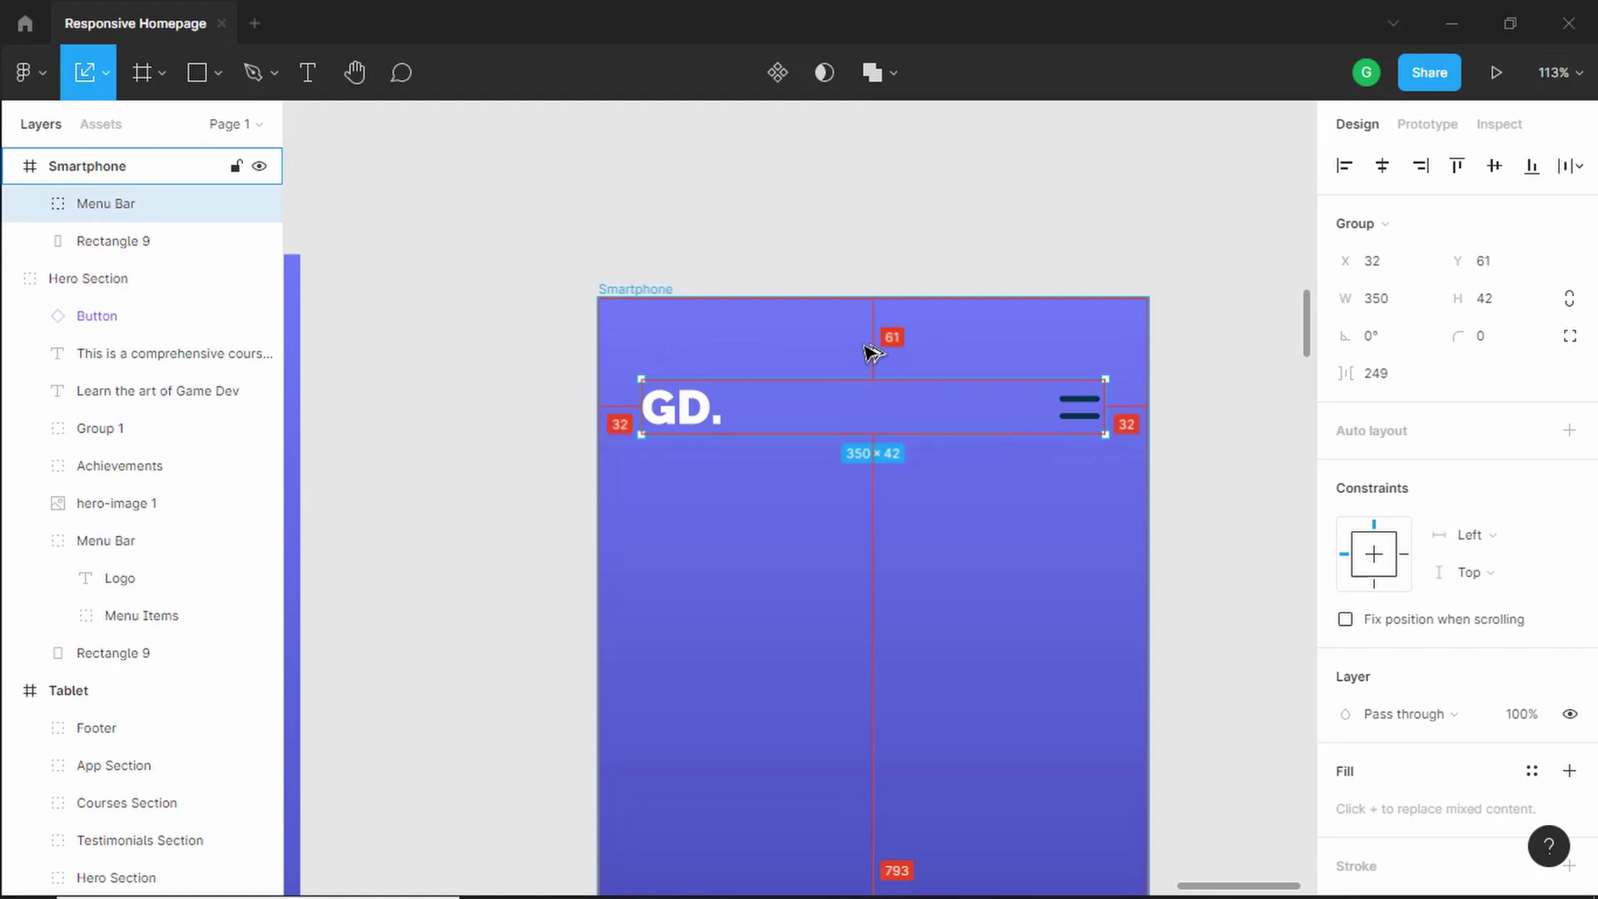
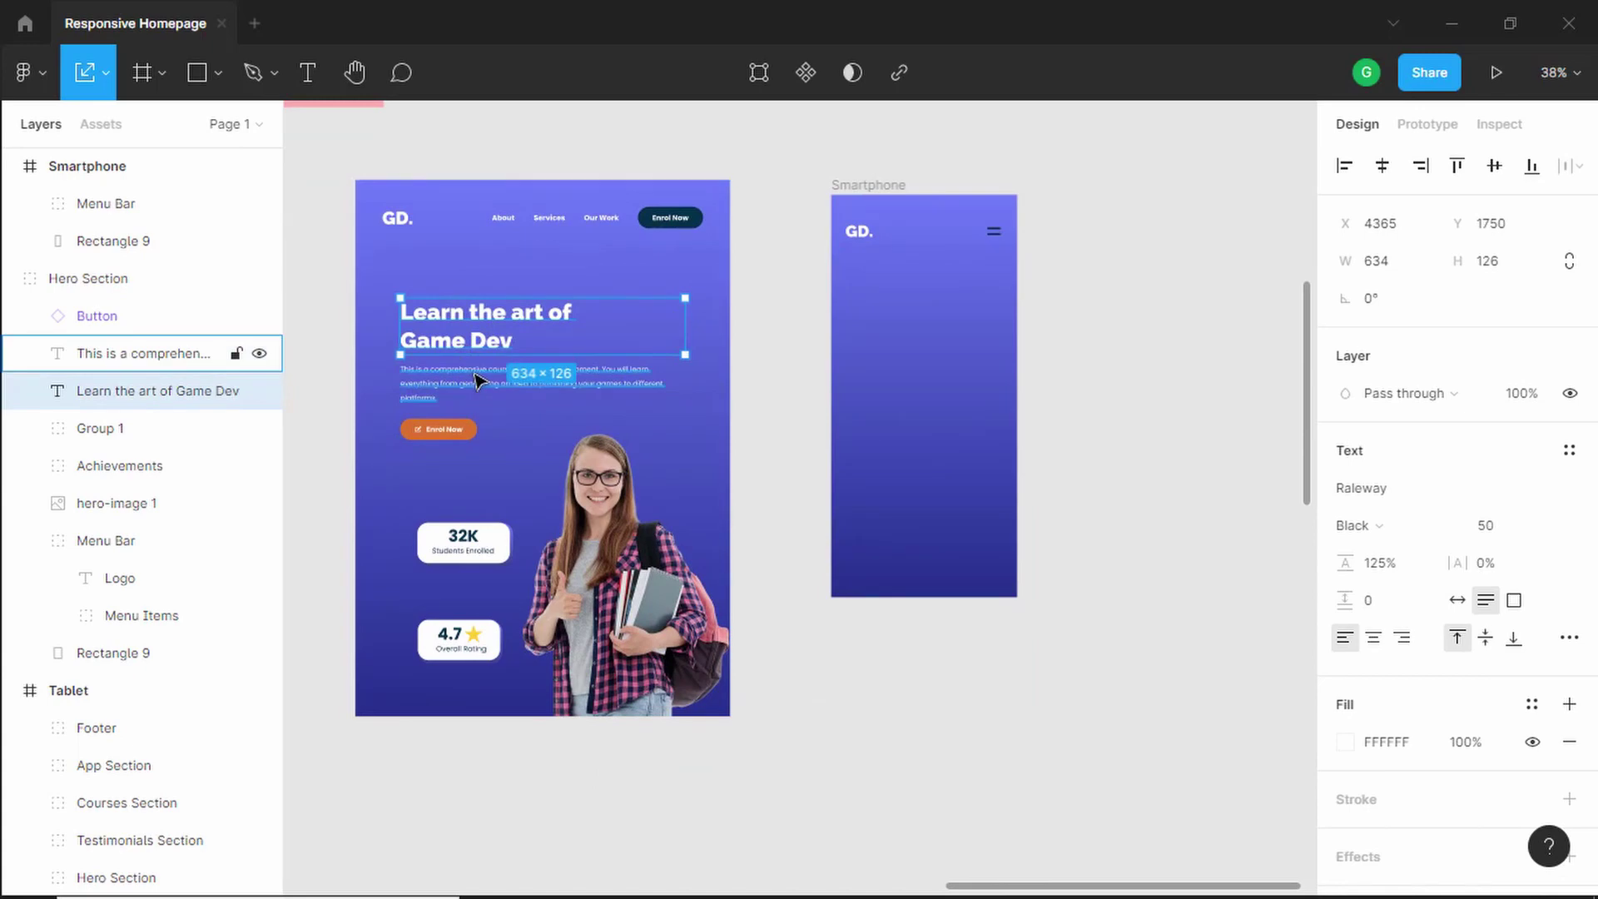
# Copy the heading, paragraph and Enrol Now button from the tablet hero section into the Smartphone frame, with the heading at about X 33, Y 220
pyautogui.keyDown('shift'); pyautogui.click(476, 385); pyautogui.keyUp('shift')
pyautogui.keyDown('shift'); pyautogui.click(449, 431); pyautogui.keyUp('shift')
pyautogui.moveTo(476, 347); pyautogui.dragTo(949, 348)
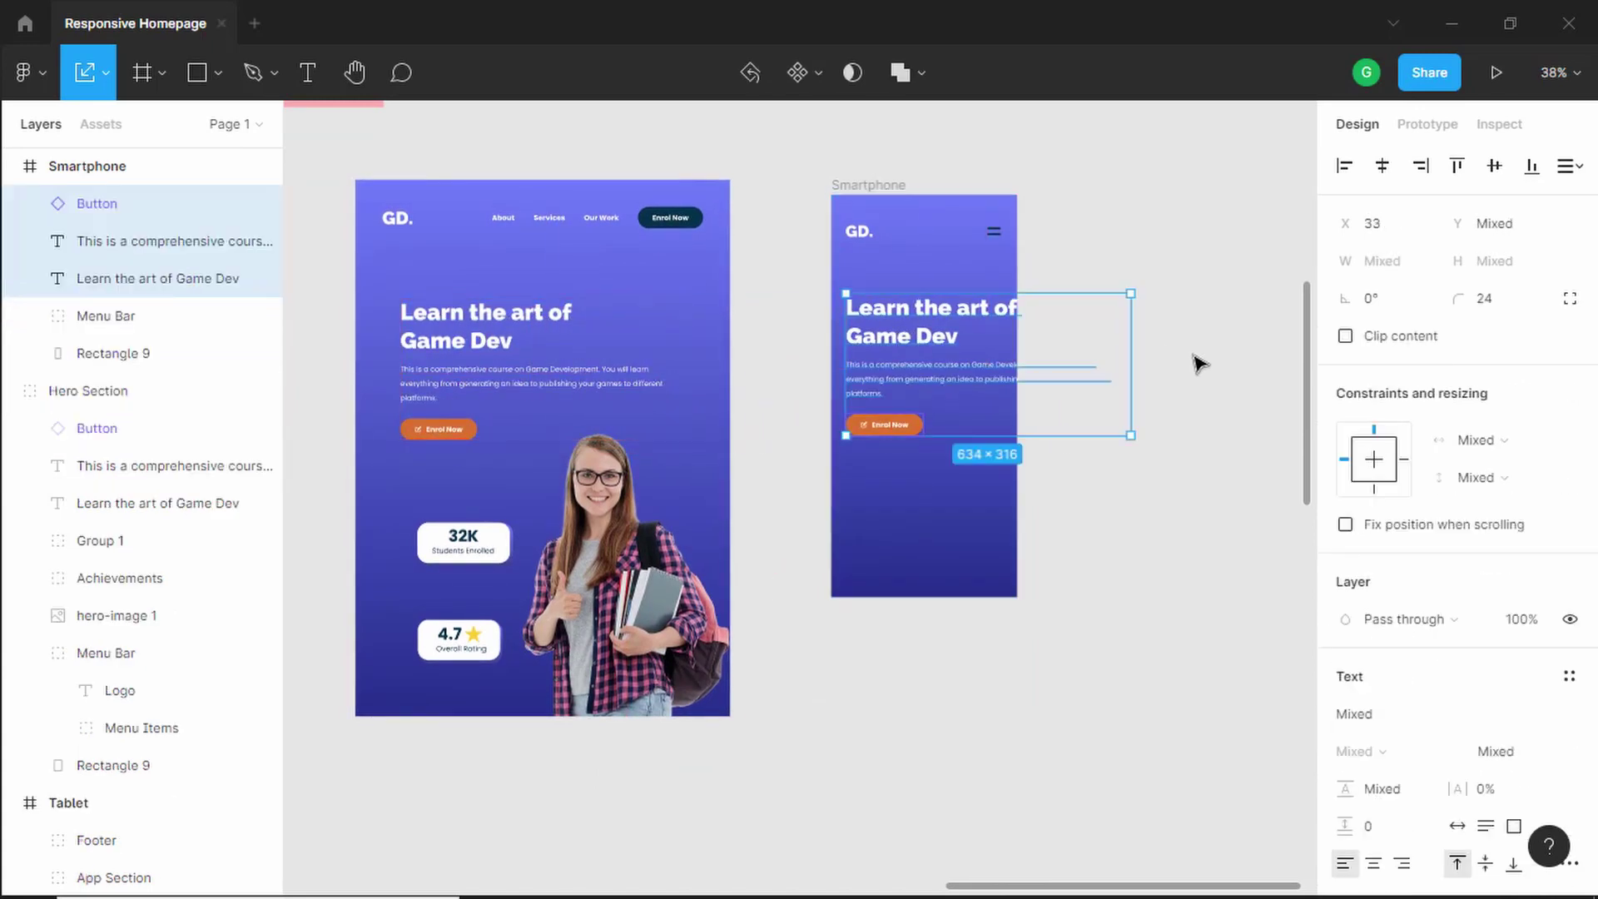
# Narrow the copied heading's text box to 350 px wide and place it at X 32 in the Smartphone frame
pyautogui.scroll(5, 1195, 360)
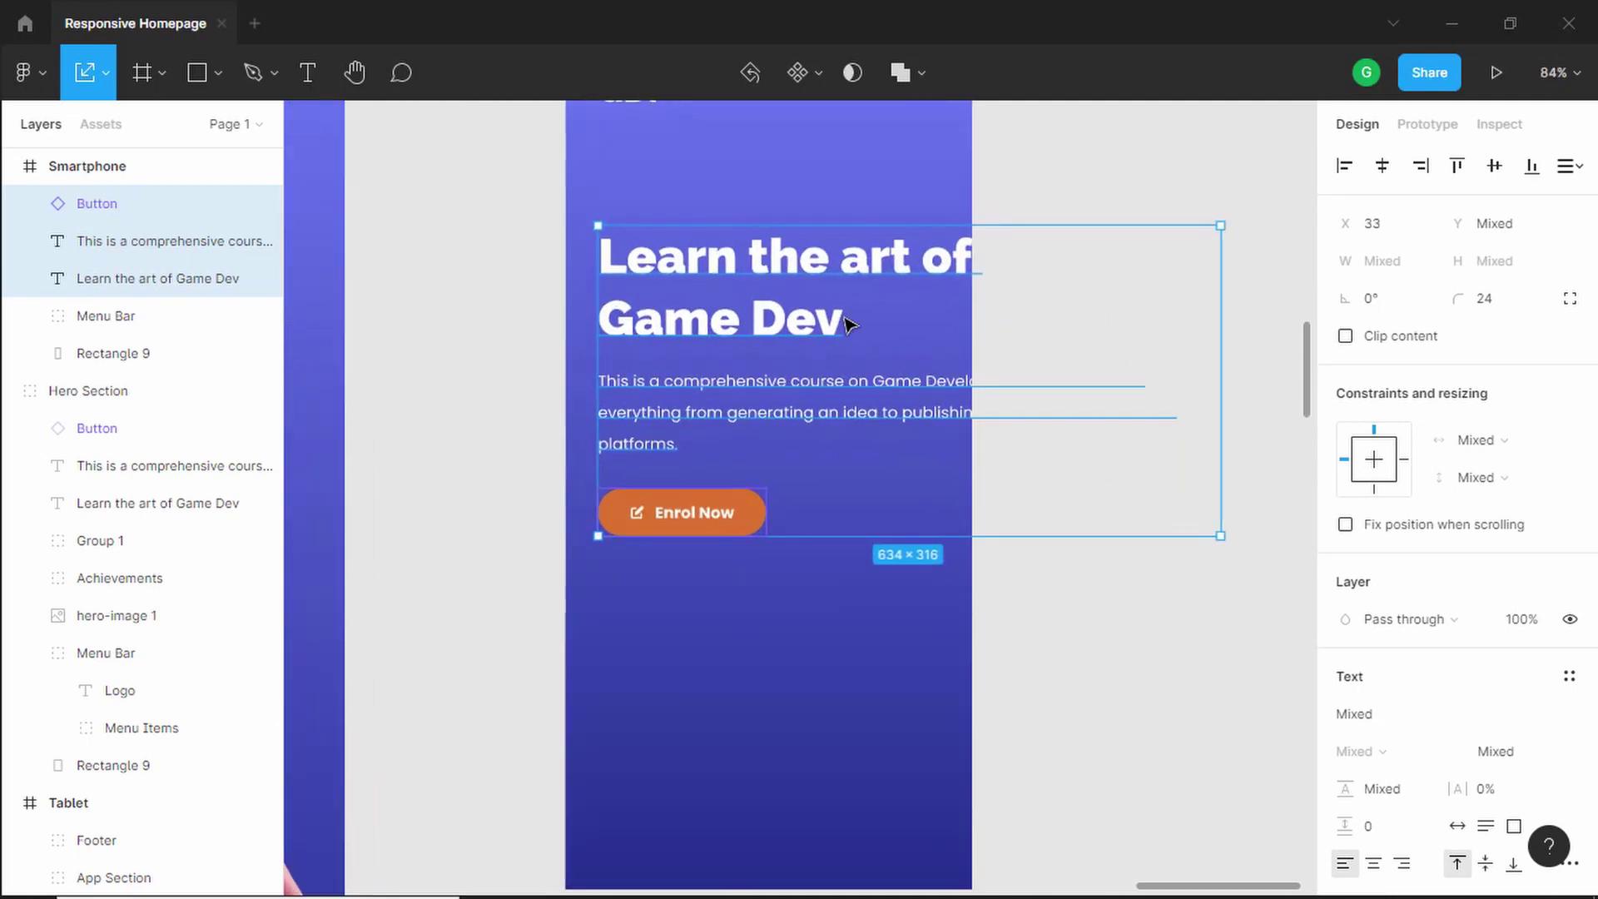
pyautogui.scroll(-3, 823, 300)
pyautogui.doubleClick(805, 285)
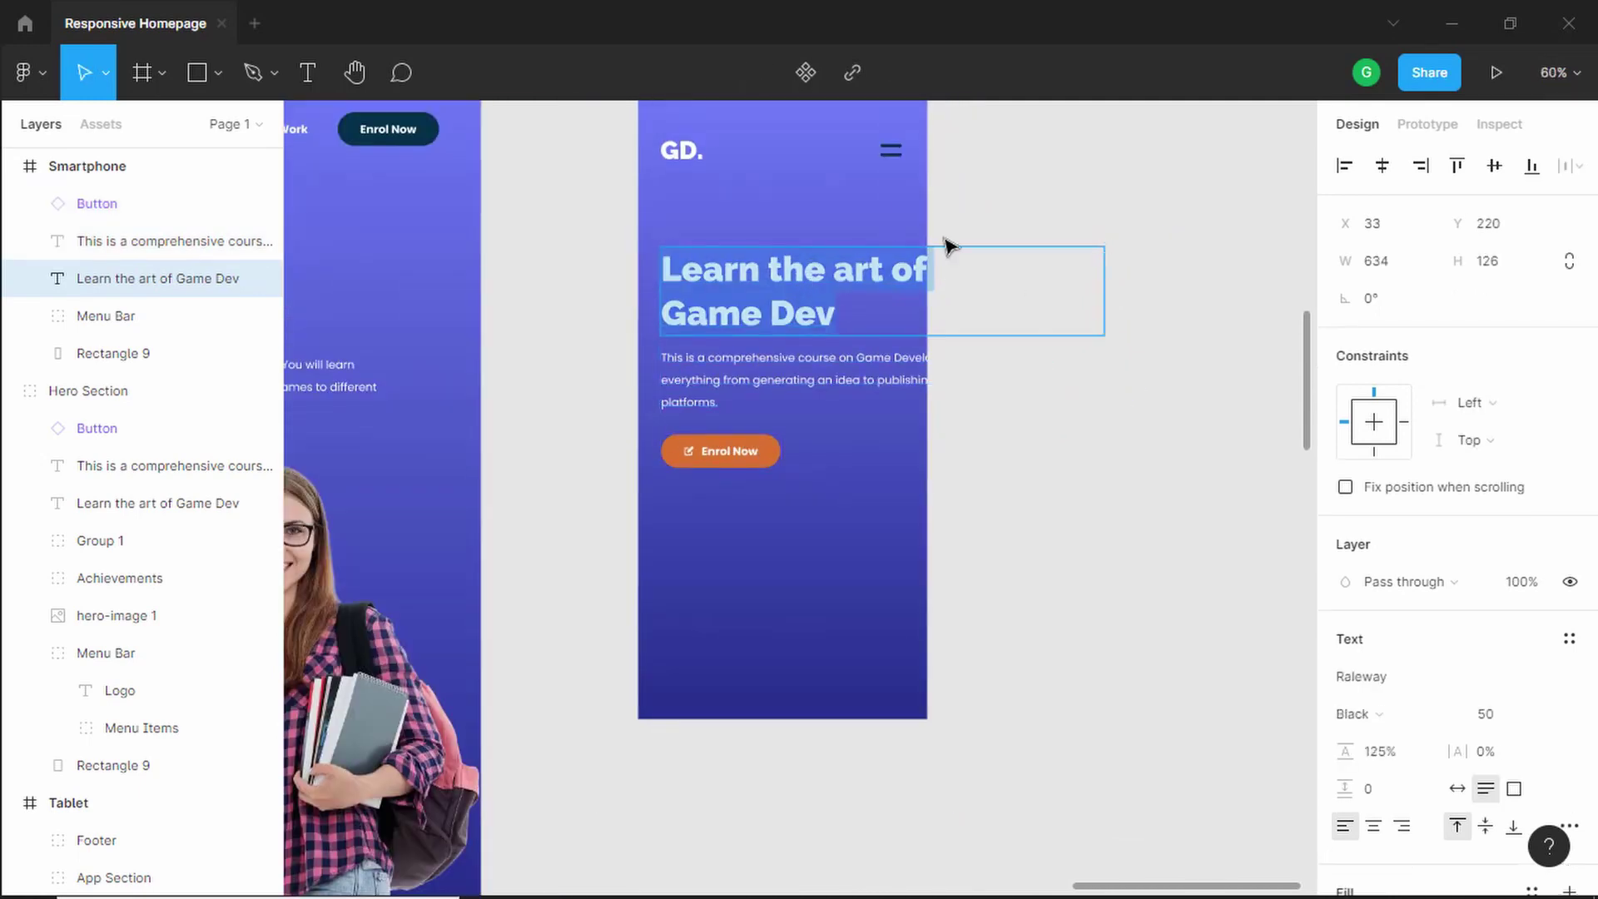
pyautogui.press('Escape')
pyautogui.moveTo(1106, 276); pyautogui.dragTo(908, 281)
pyautogui.scroll(5, 911, 274)
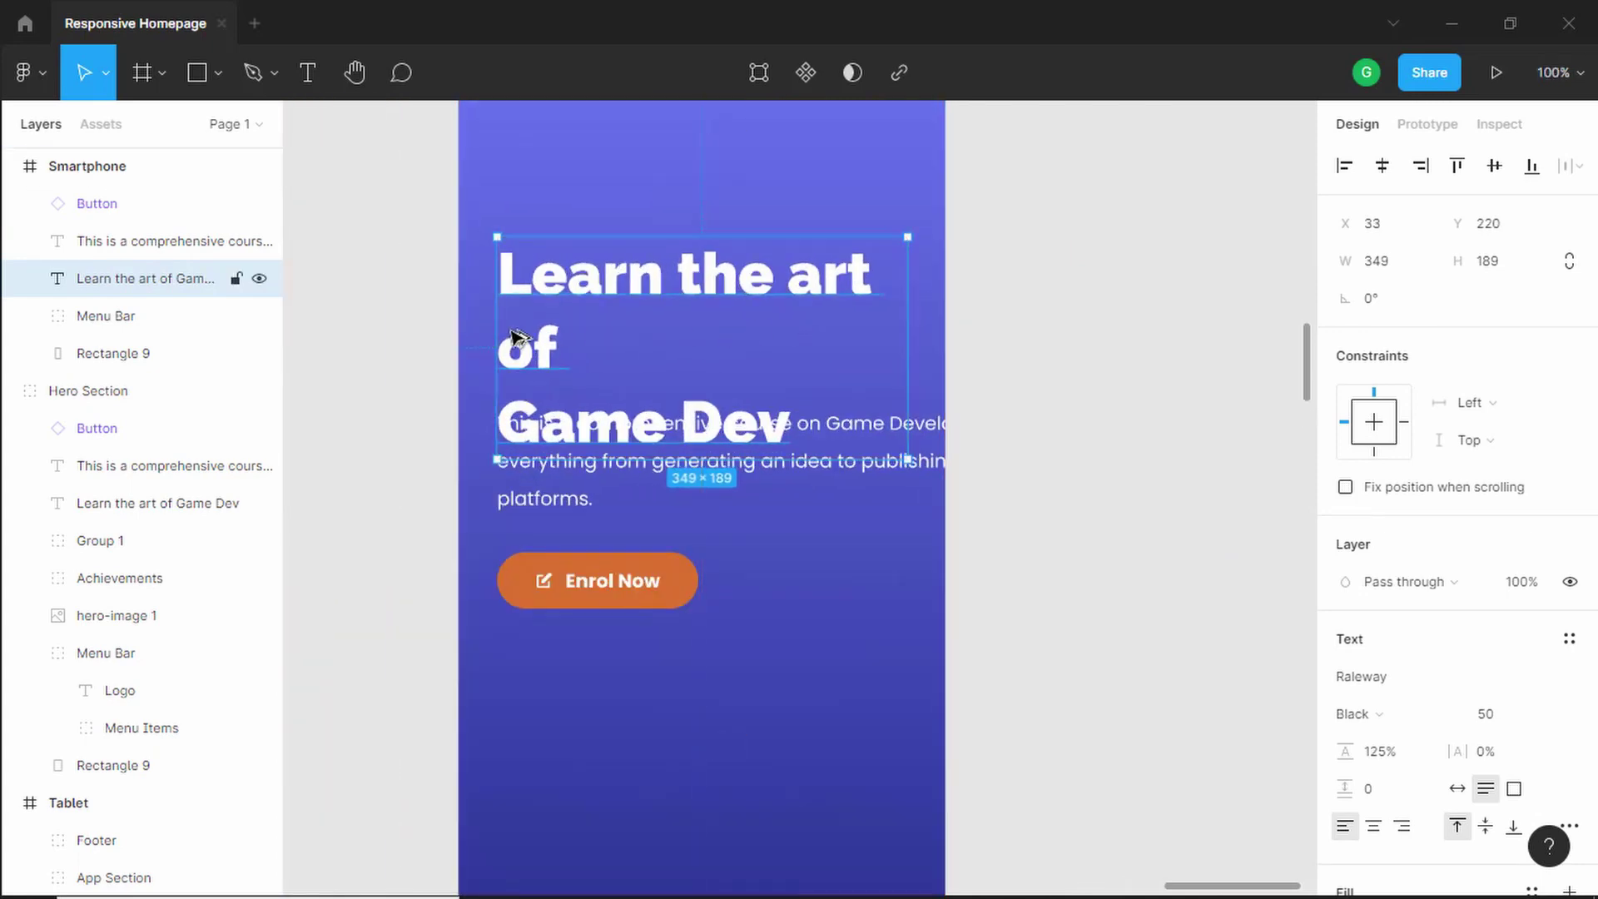
pyautogui.press('Left')
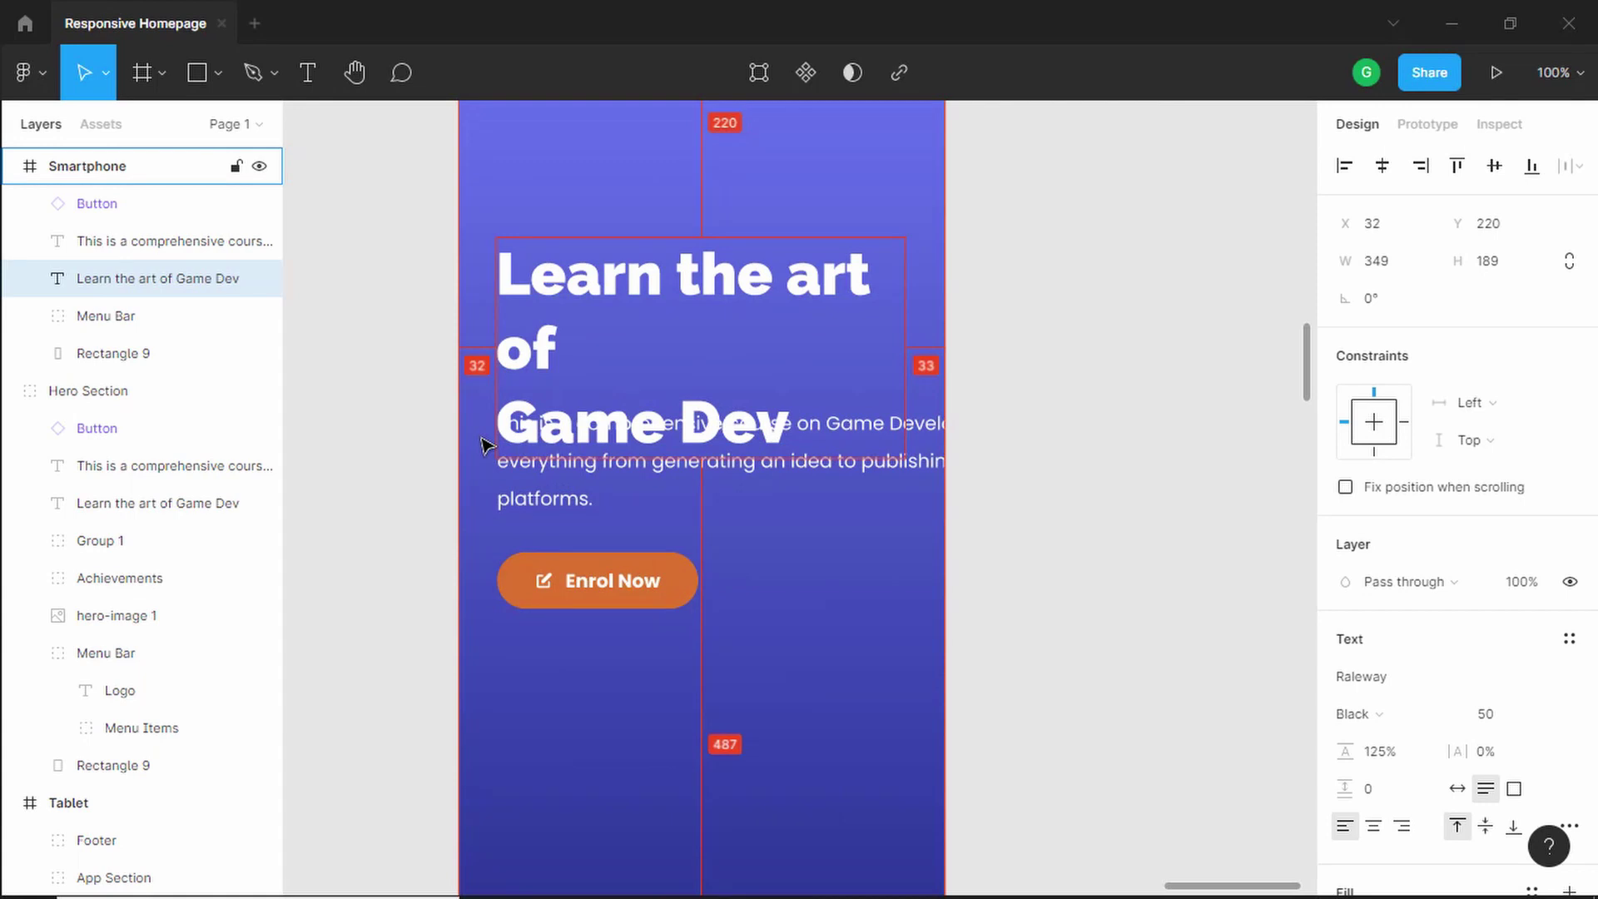
# Set the font size of the Smartphone frame's heading to 36
pyautogui.click(1059, 311)
pyautogui.click(788, 299)
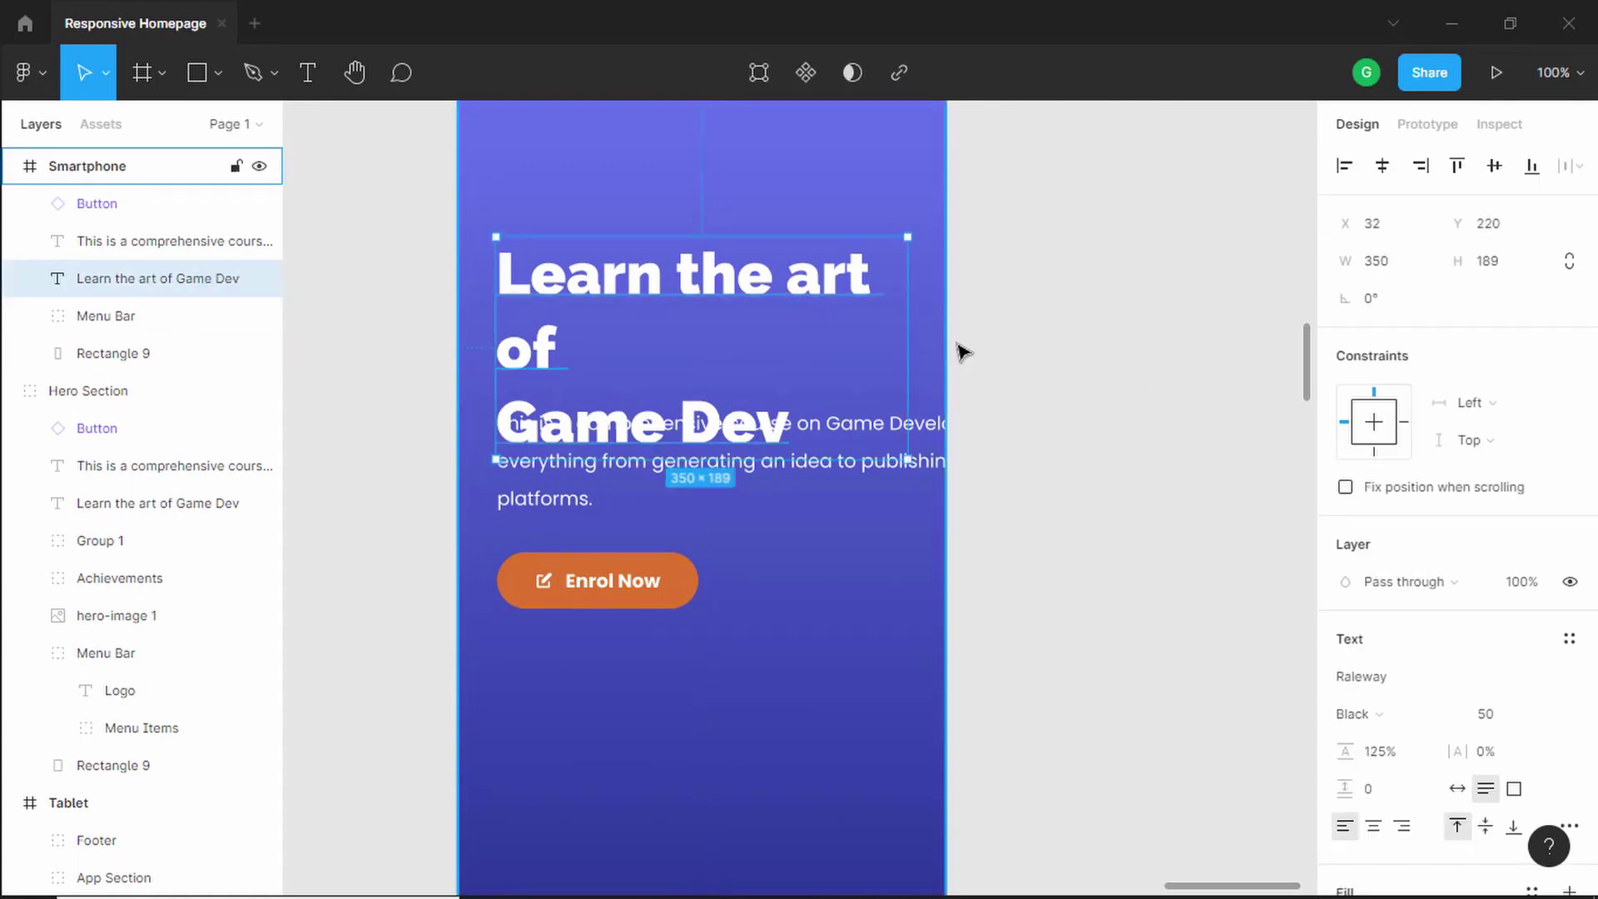
pyautogui.scroll(-4, 1376, 486)
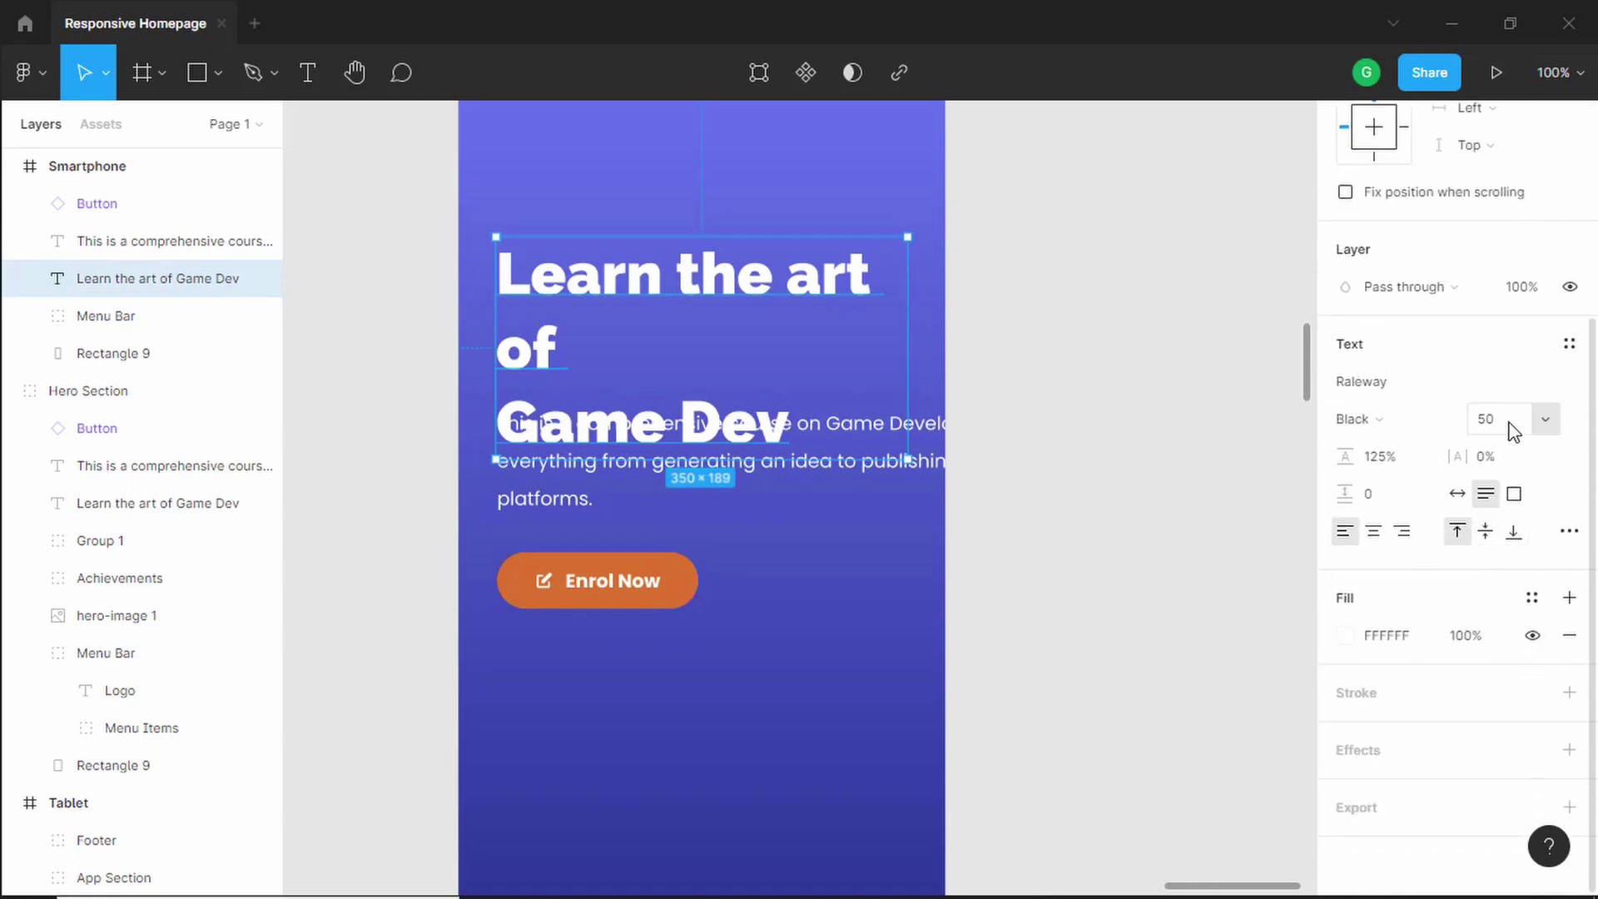
pyautogui.click(1512, 431)
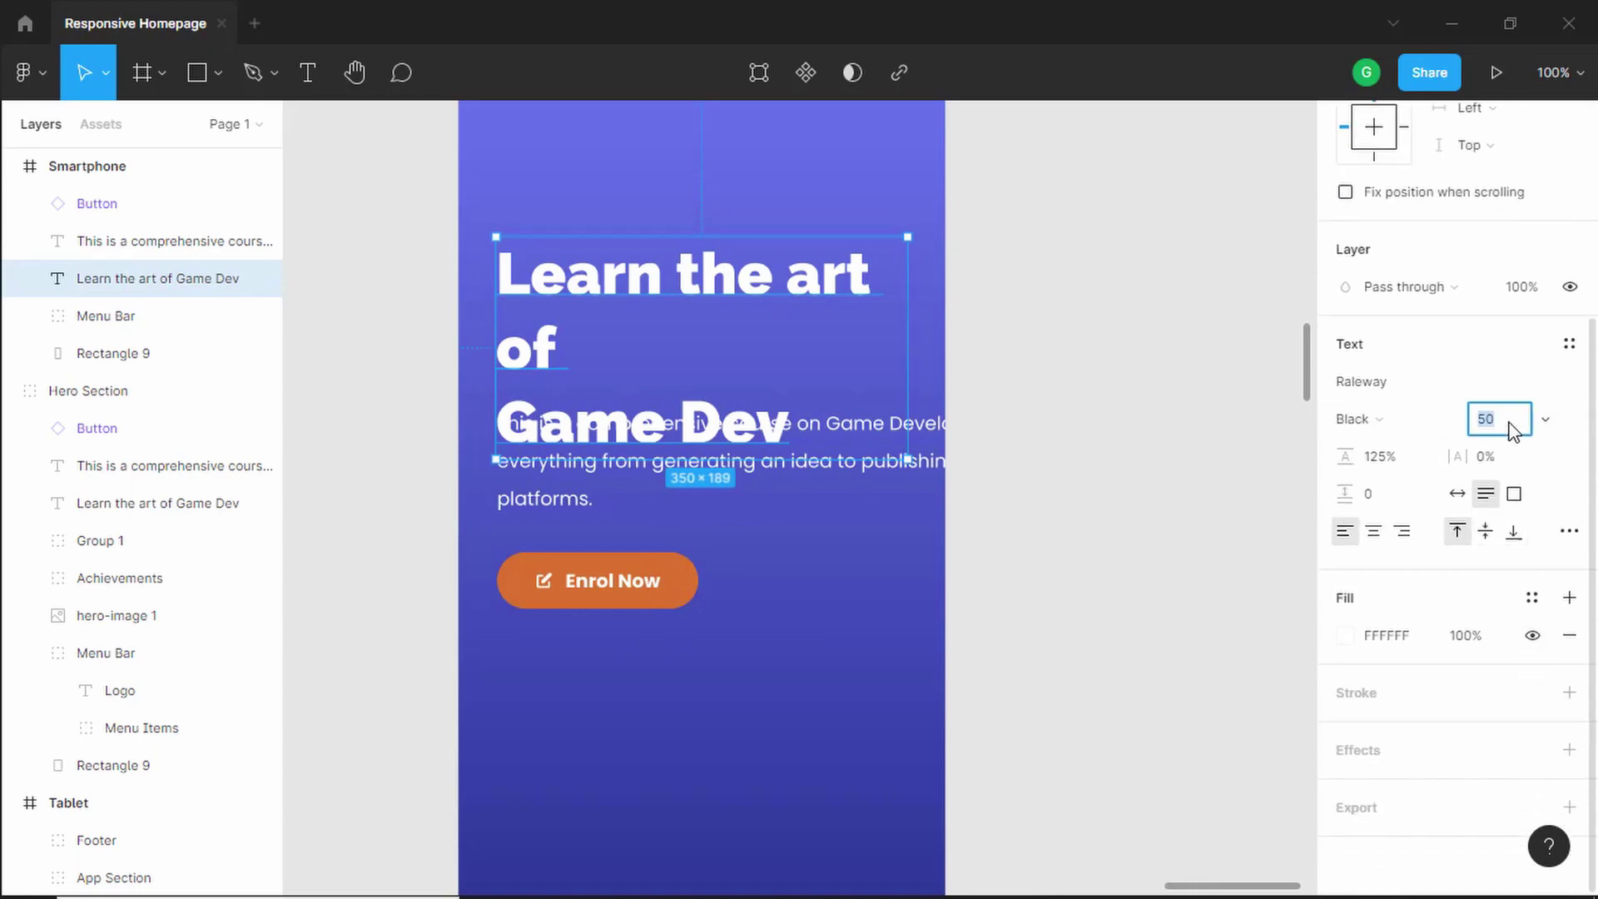
pyautogui.write('36')
pyautogui.press('Return')
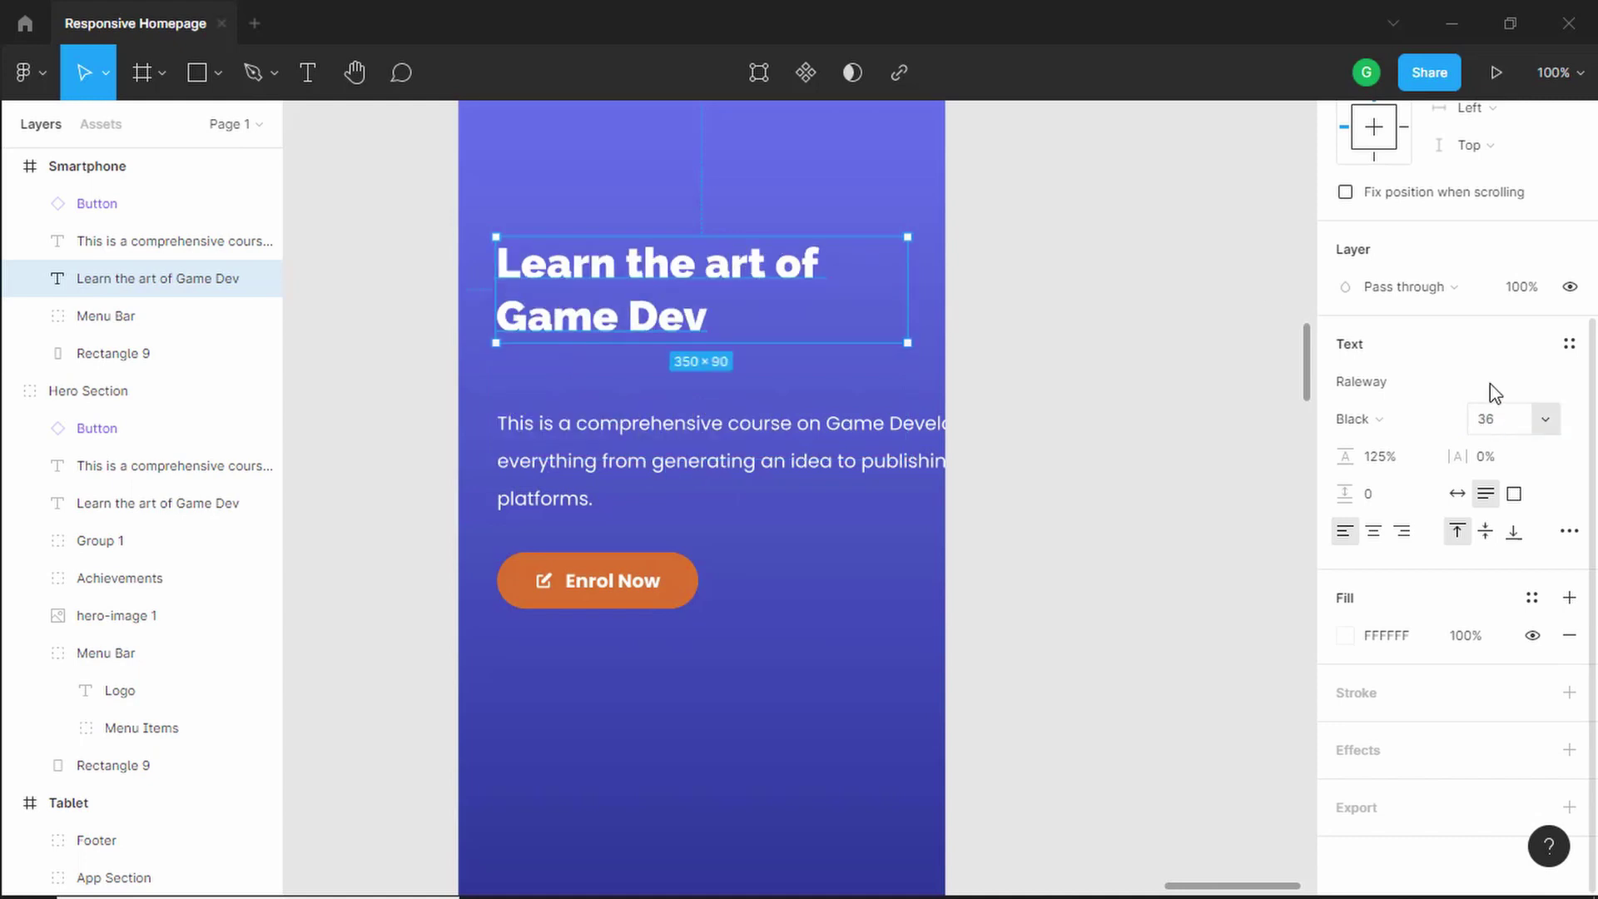
# Narrow the copied paragraph's text box to 350 px wide, 32 px from both sides of the Smartphone frame
pyautogui.click(1226, 453)
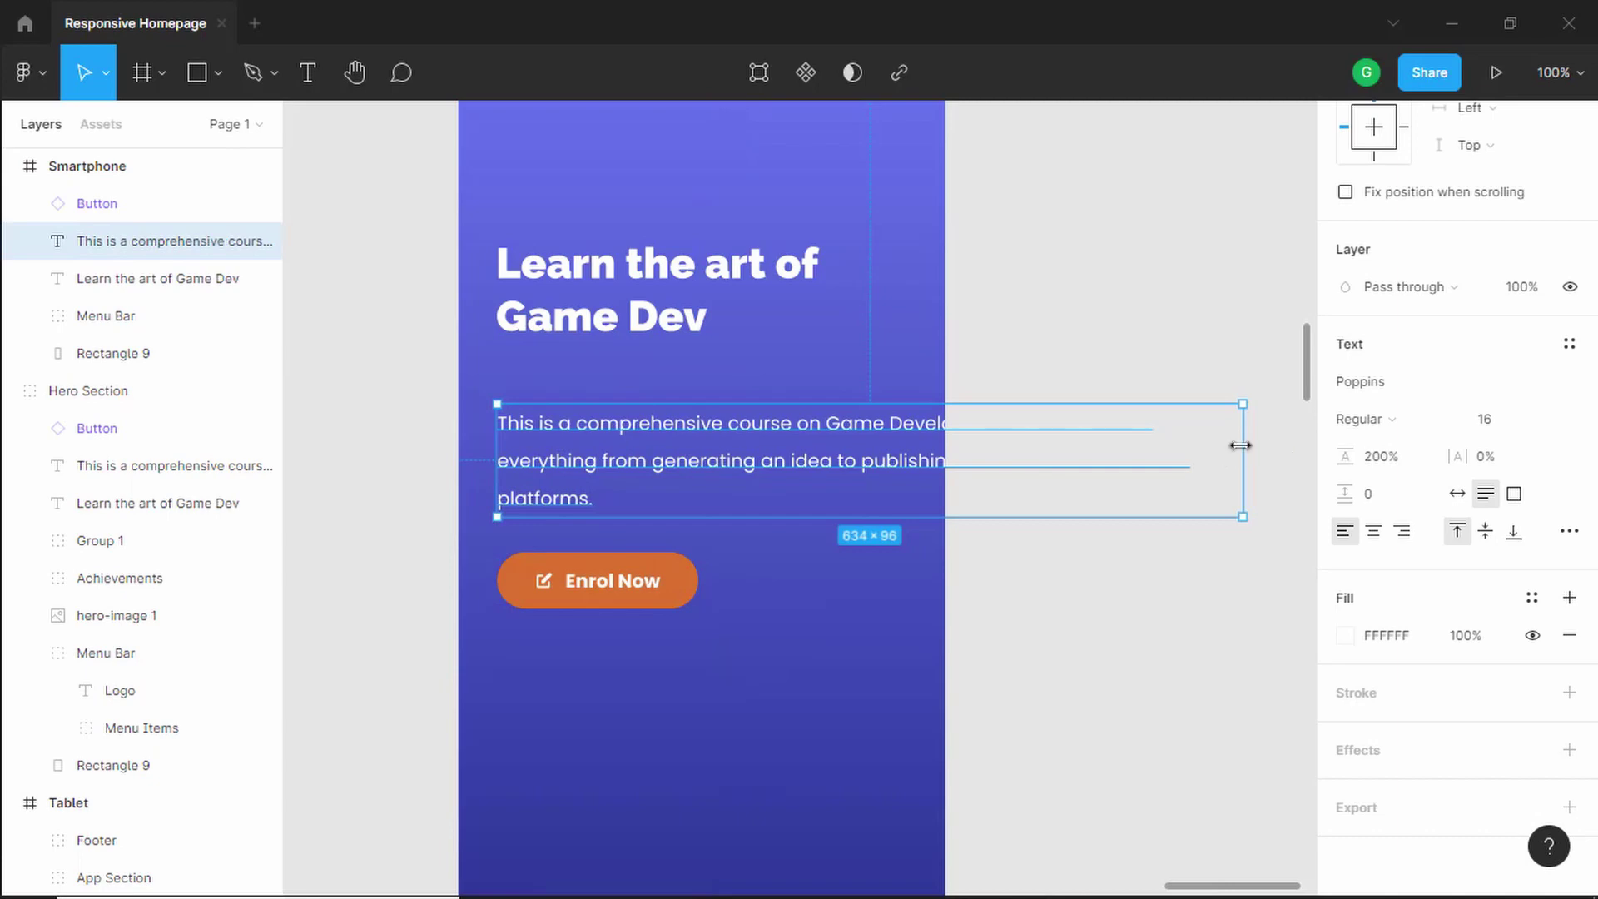
pyautogui.moveTo(1240, 445); pyautogui.dragTo(904, 447)
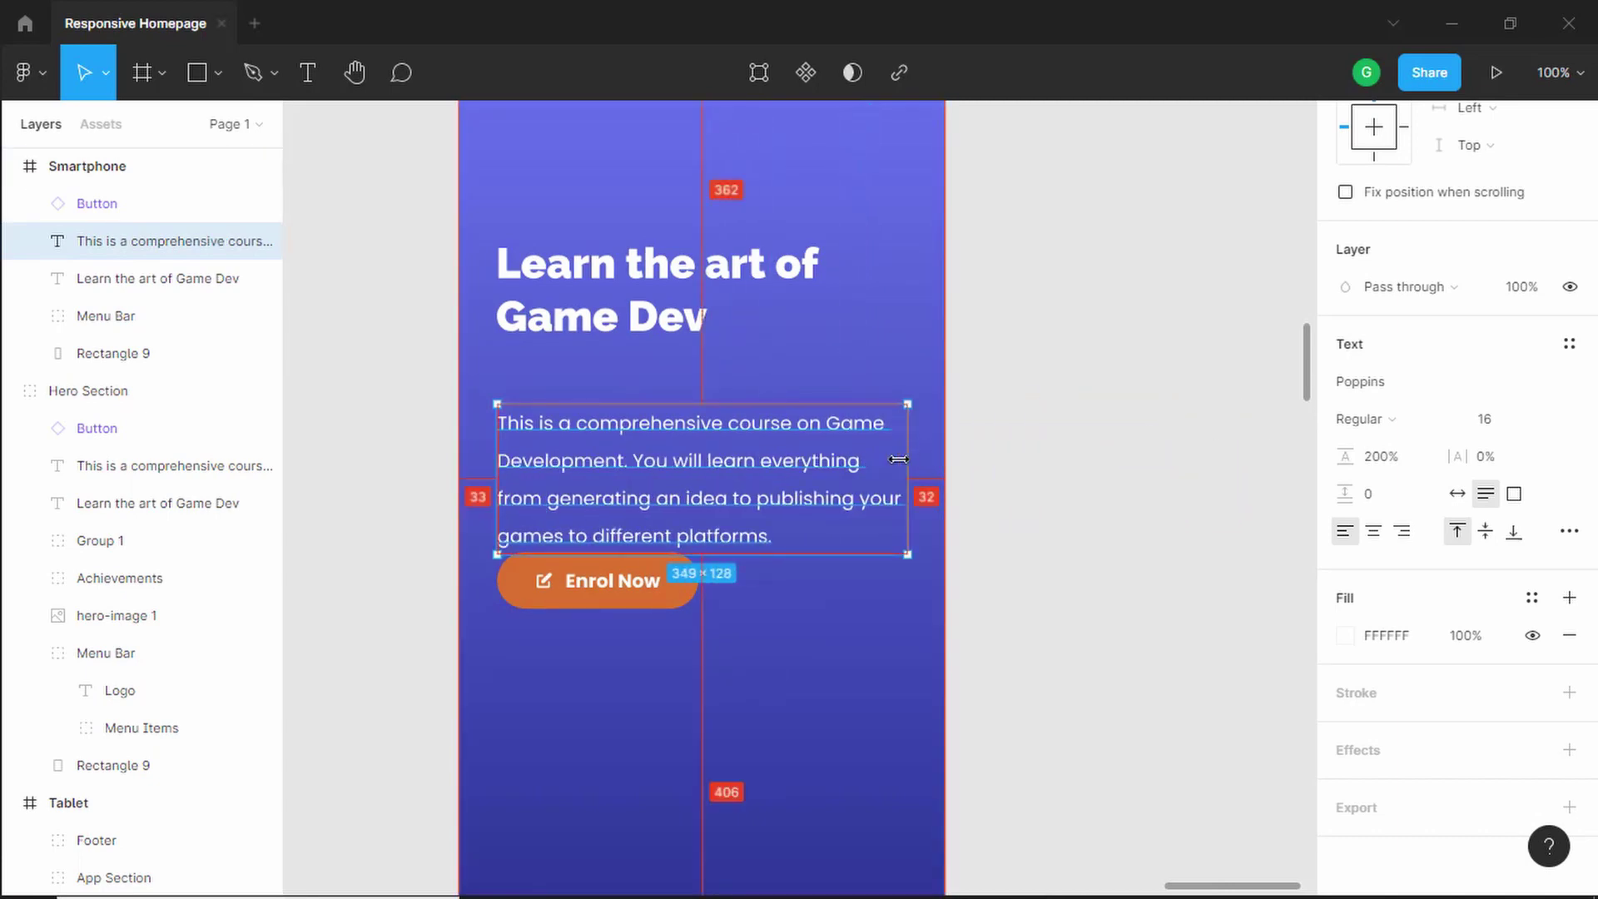
pyautogui.press('Left')
pyautogui.press('Left')
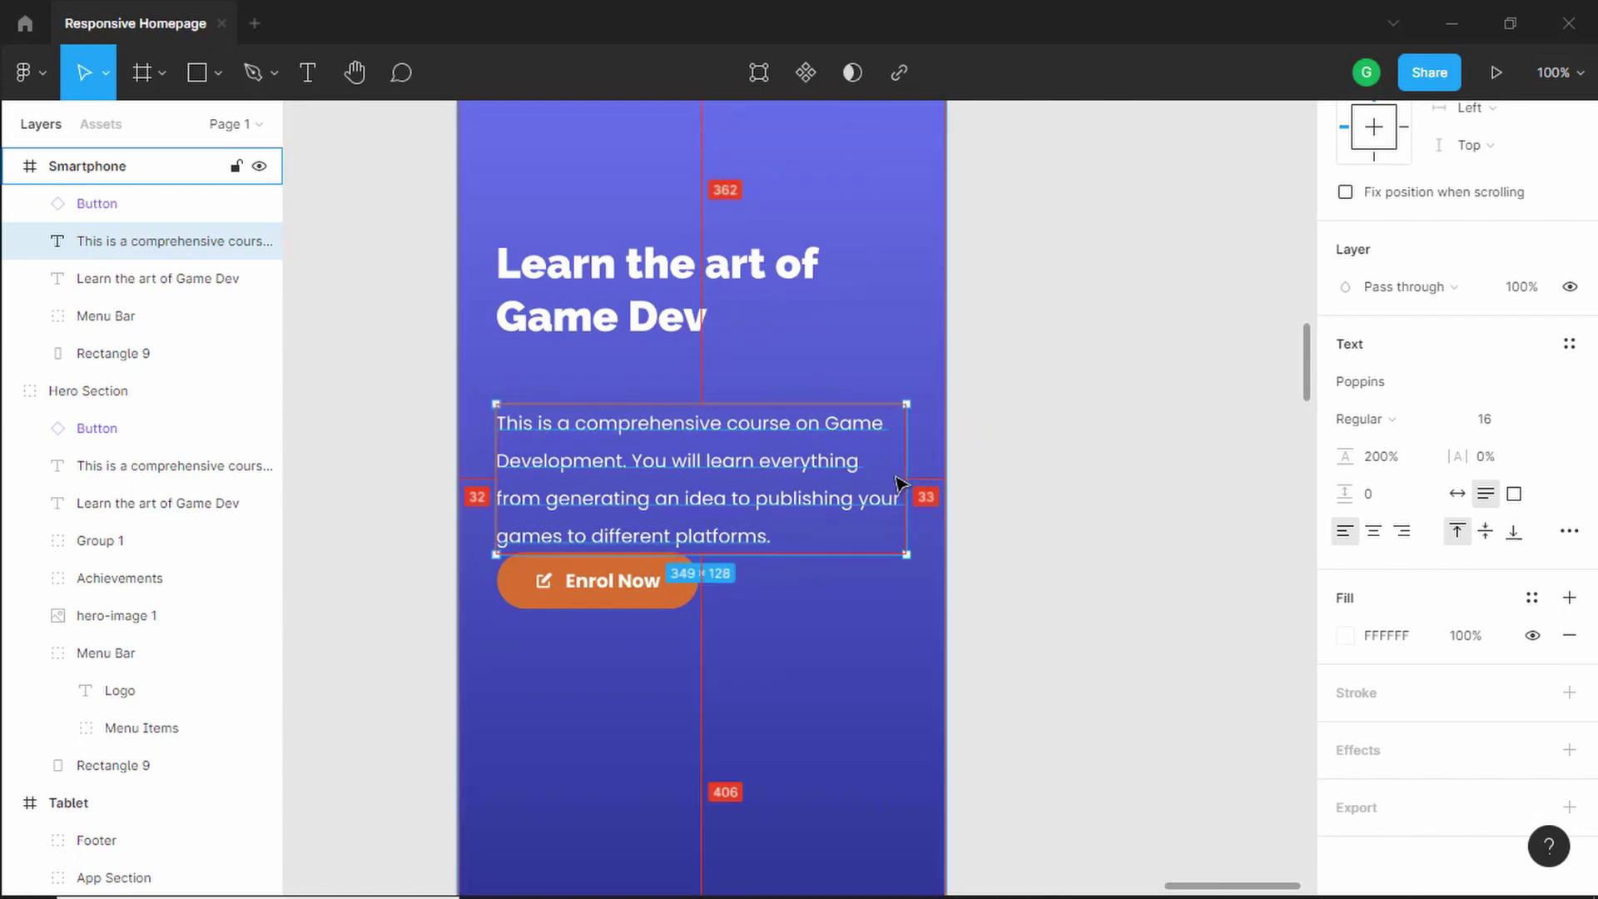
pyautogui.press('Right')
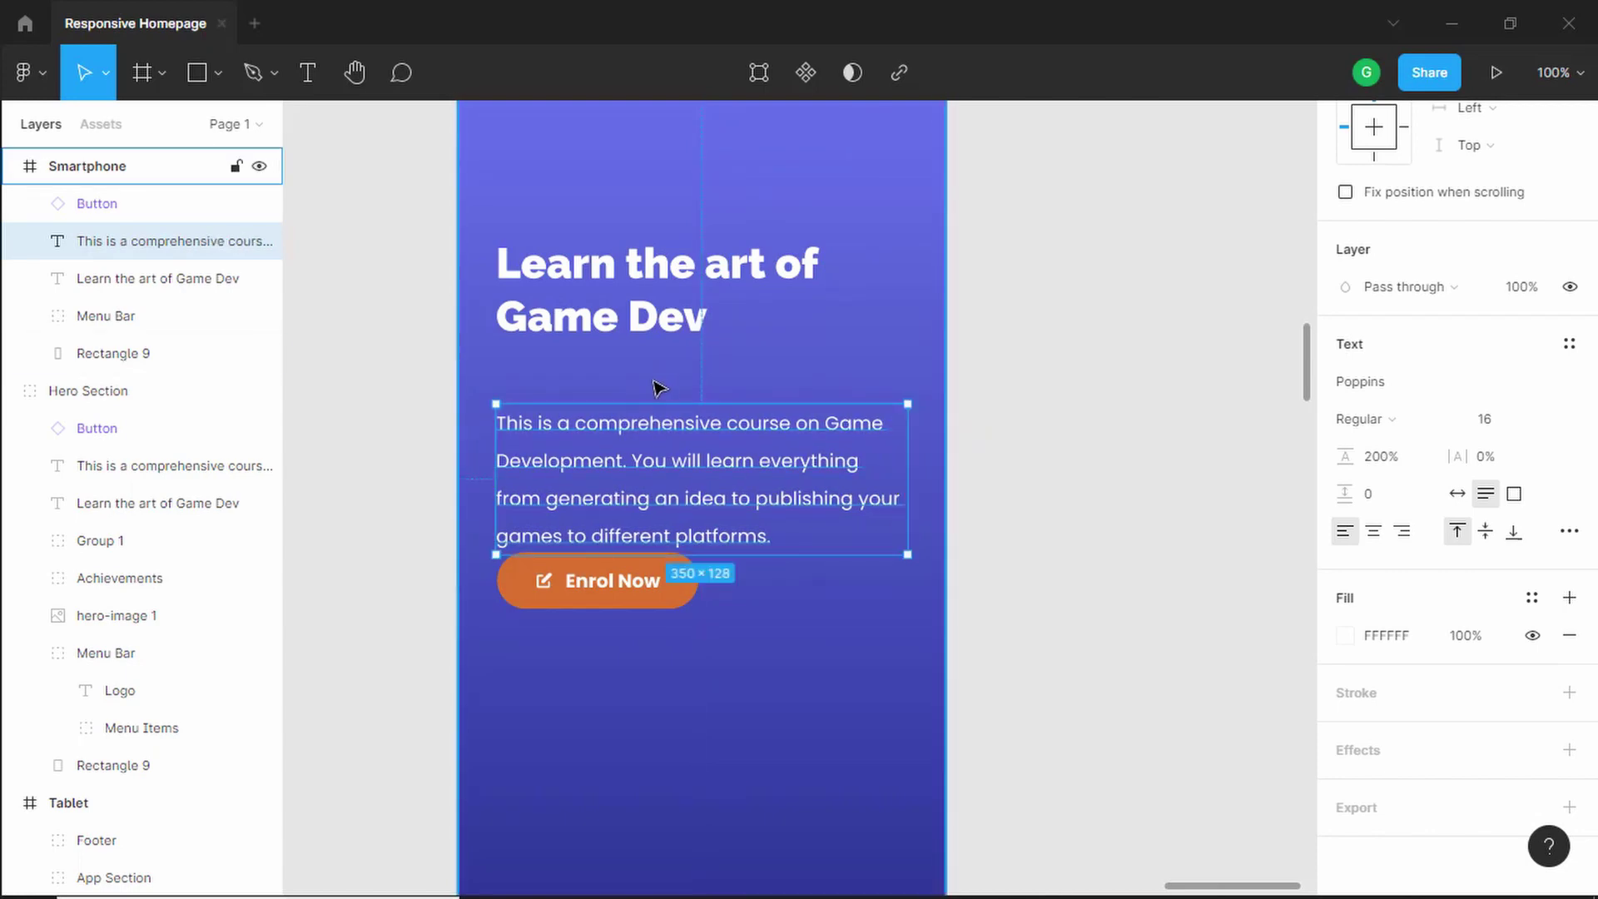
# Nudge the paragraph up until it sits 16 px below the heading
pyautogui.hotkey('shift', 'Up')
pyautogui.hotkey('shift', 'Up')
pyautogui.hotkey('shift', 'Up')
pyautogui.hotkey('shift', 'Up')
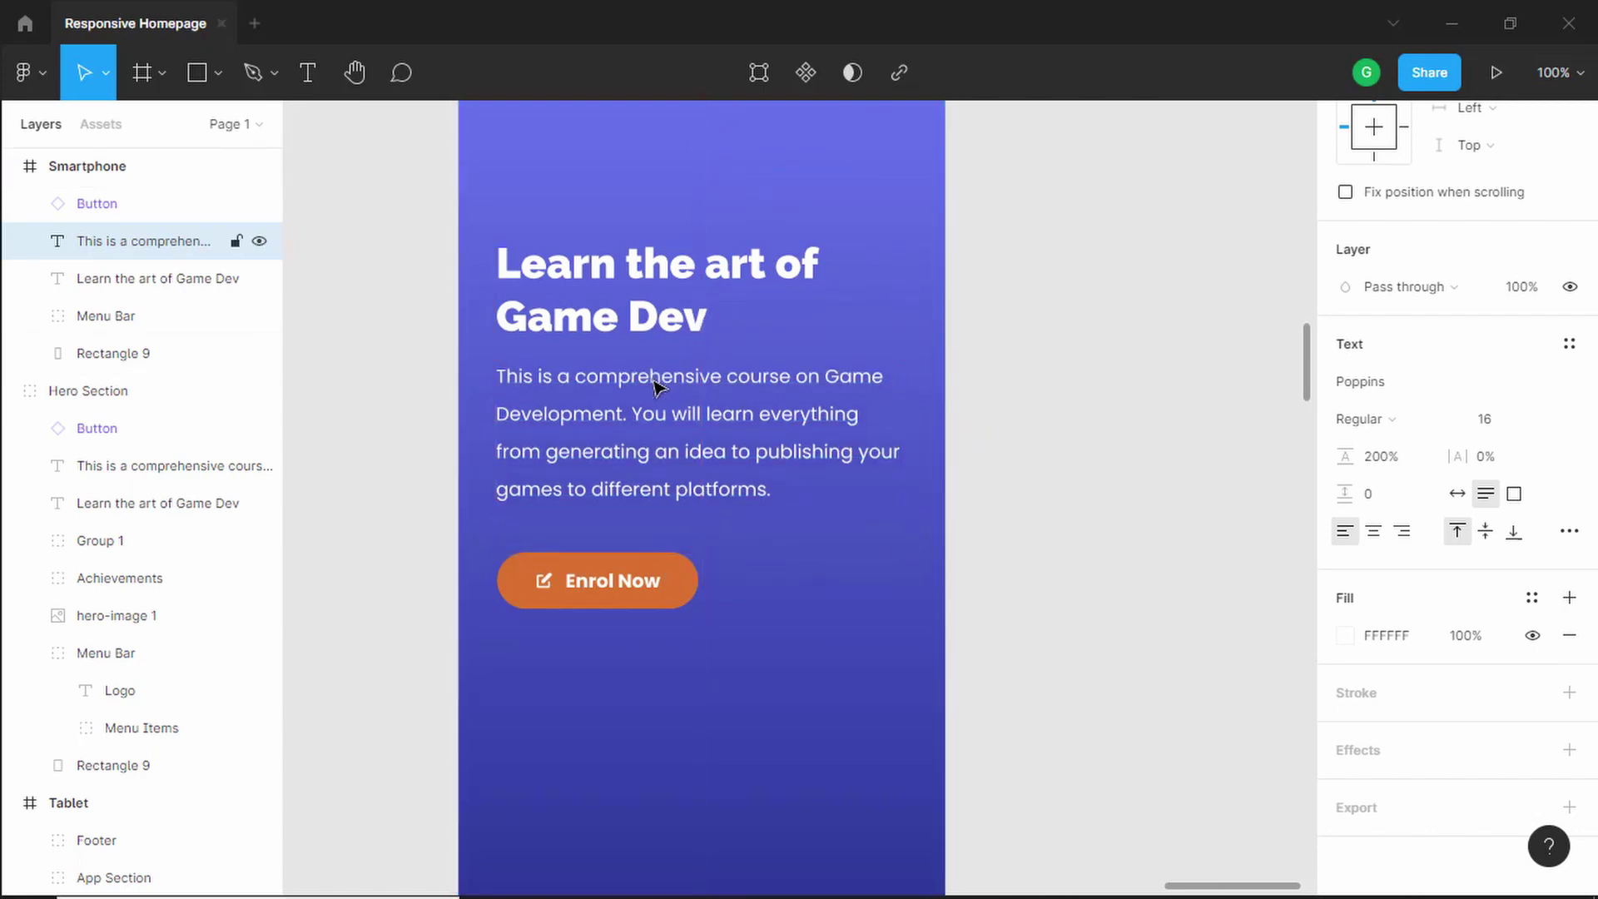
pyautogui.press('Down')
pyautogui.press('Down')
pyautogui.press('Down')
pyautogui.press('Down')
pyautogui.press('Down')
pyautogui.press('Down')
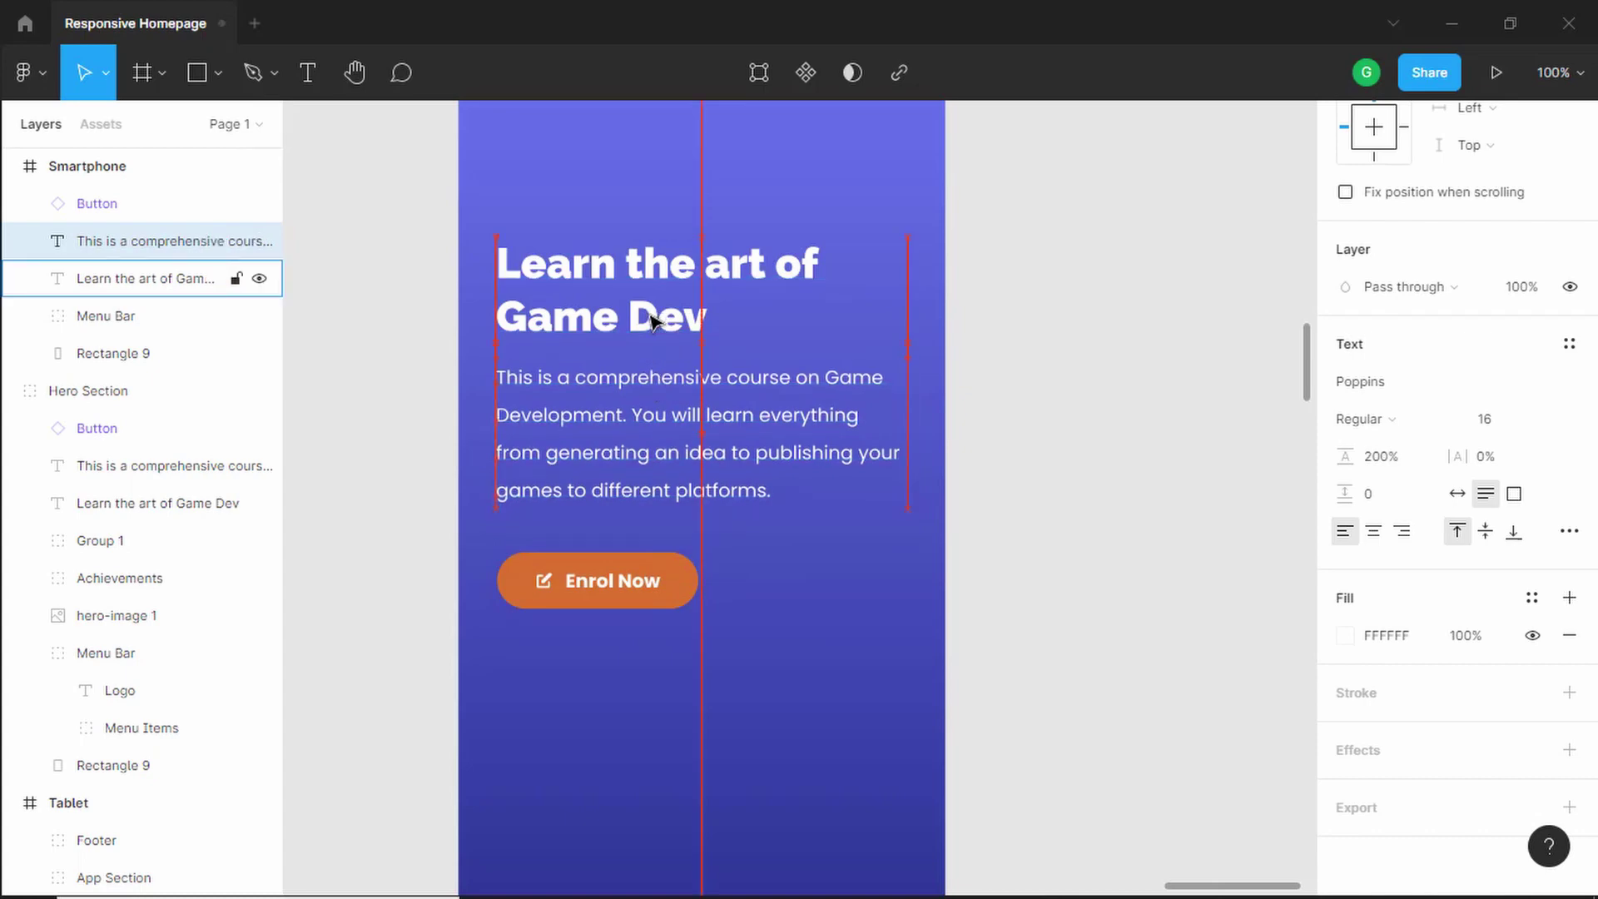
# Check that the copied Enrol Now button uses the Mobile option for its Platform property
pyautogui.click(616, 587)
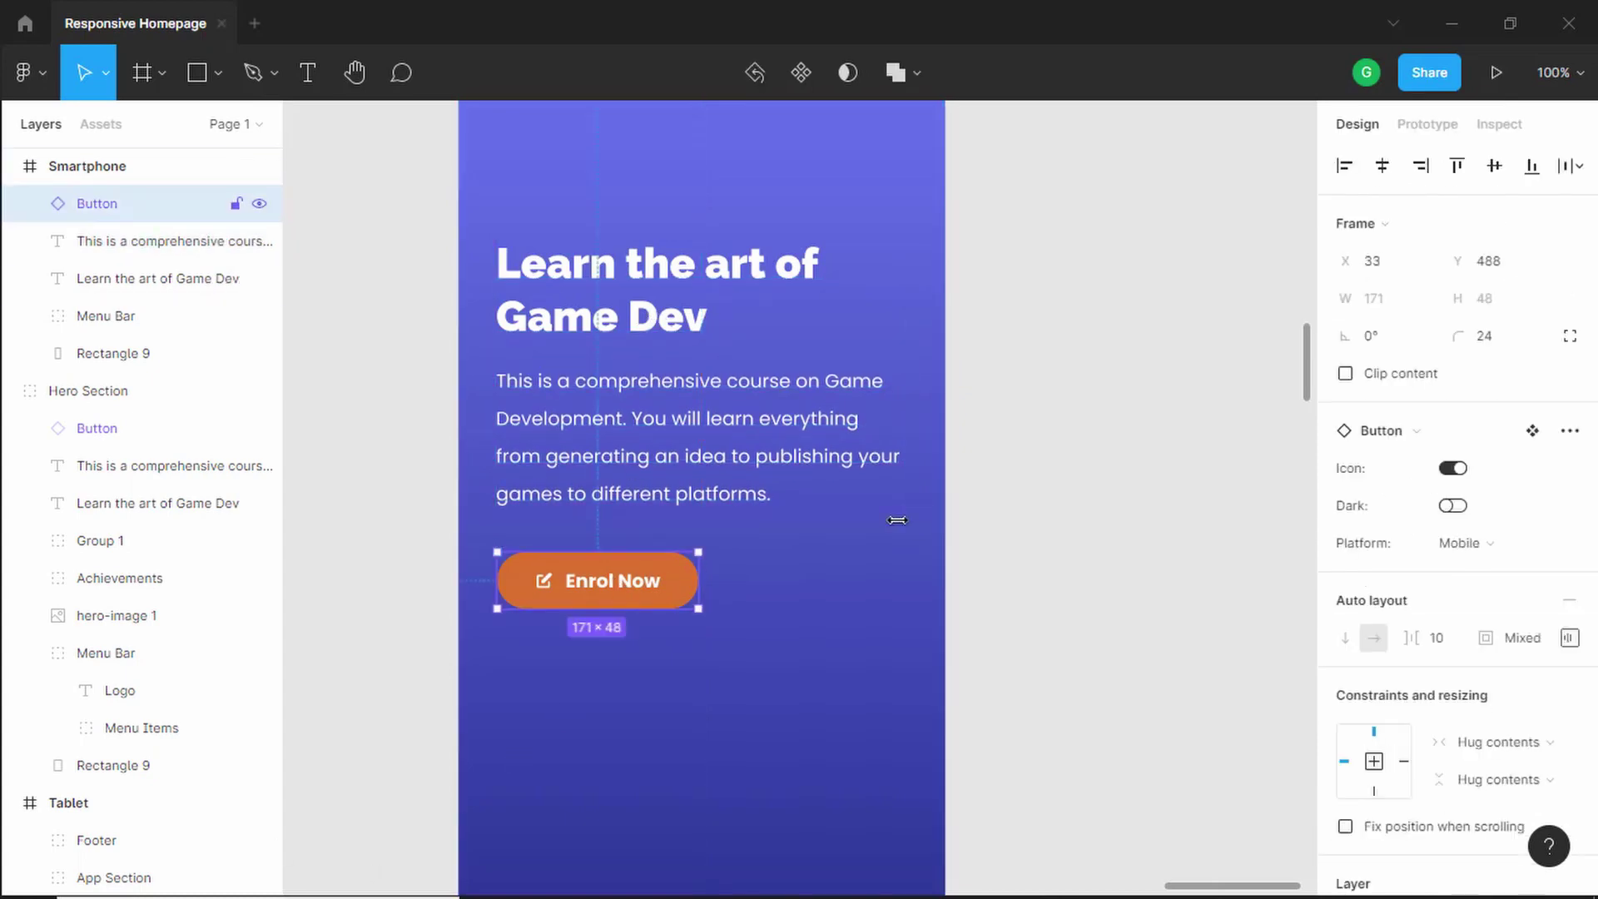
pyautogui.click(1512, 546)
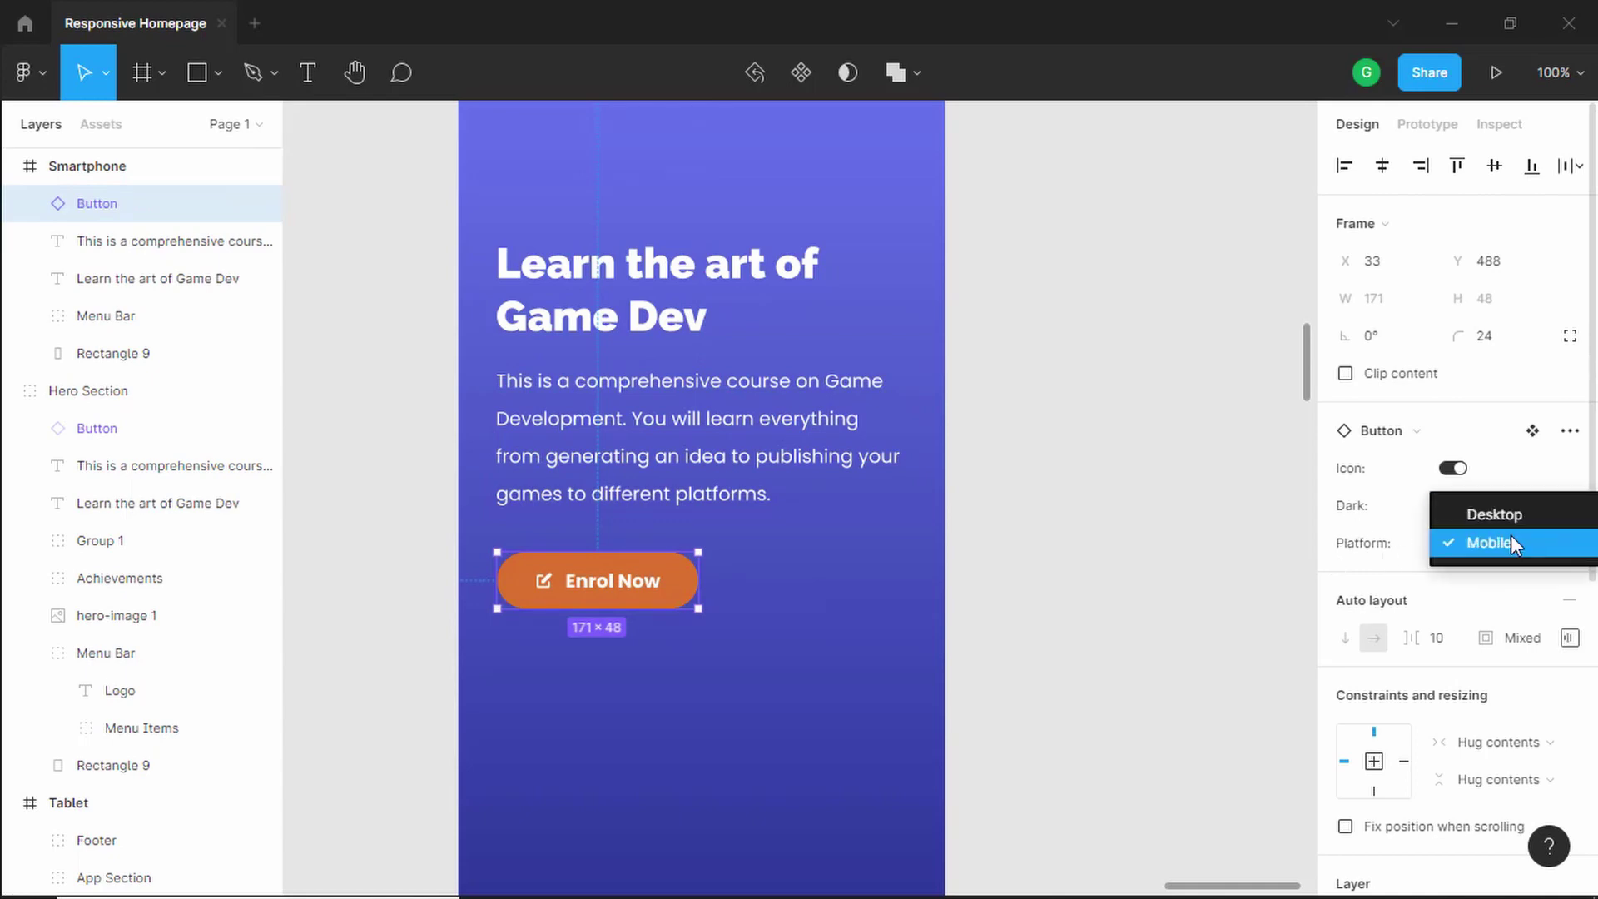
pyautogui.click(1510, 536)
pyautogui.click(1037, 400)
# Copy the hero image of the student from the tablet hero section into the Smartphone frame at about X 63, Y 380
pyautogui.scroll(-5, 1038, 400)
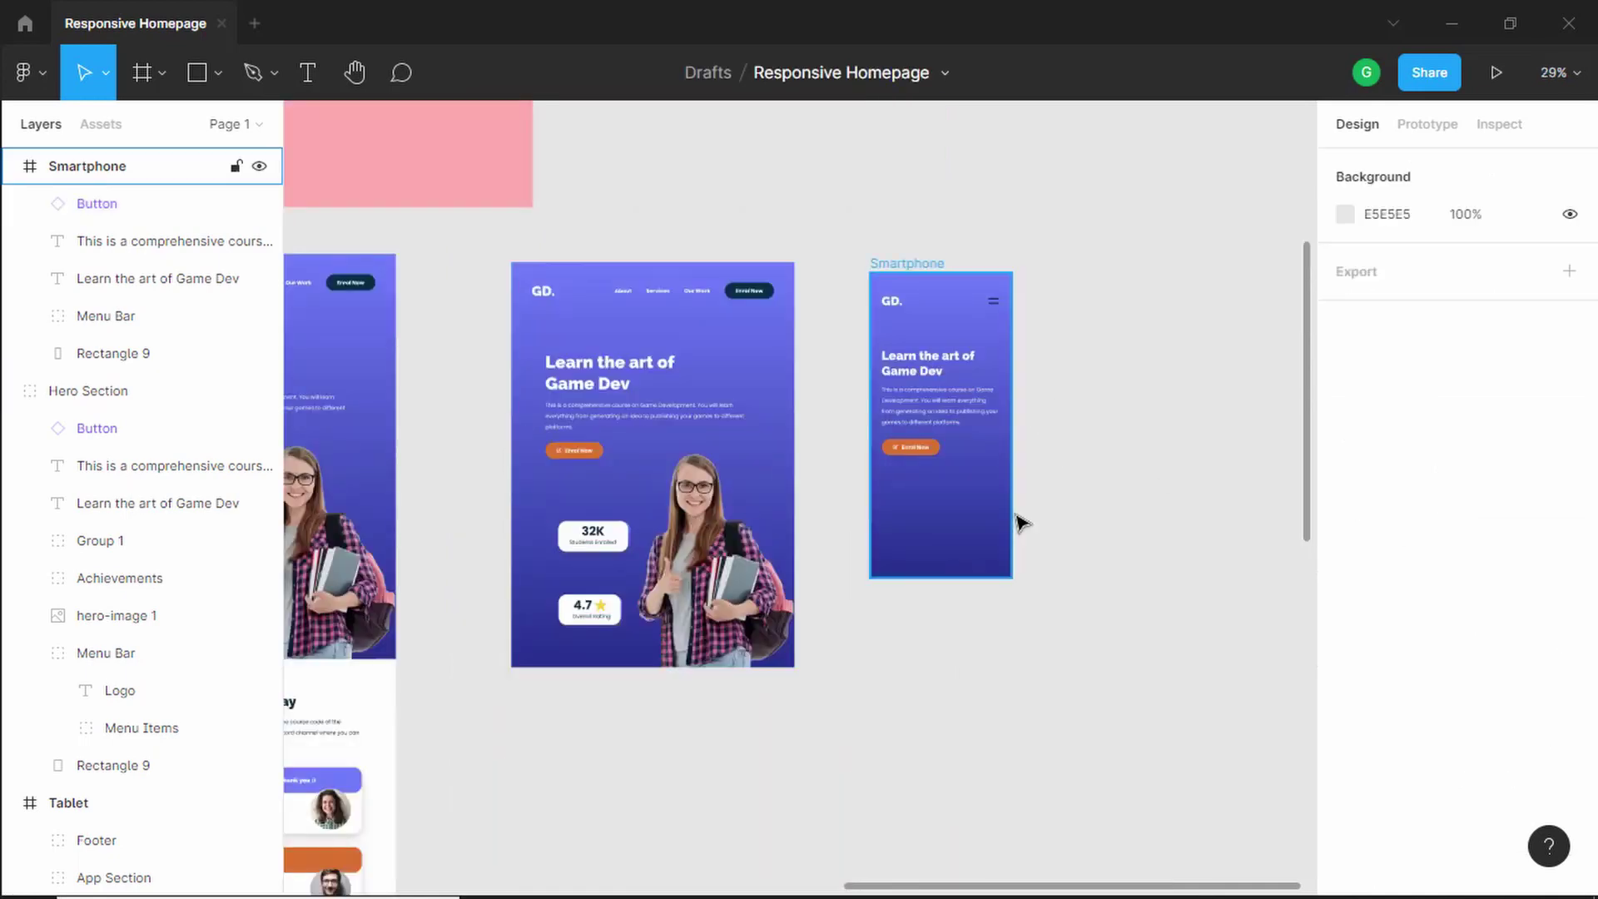
pyautogui.click(726, 545)
pyautogui.click(725, 545)
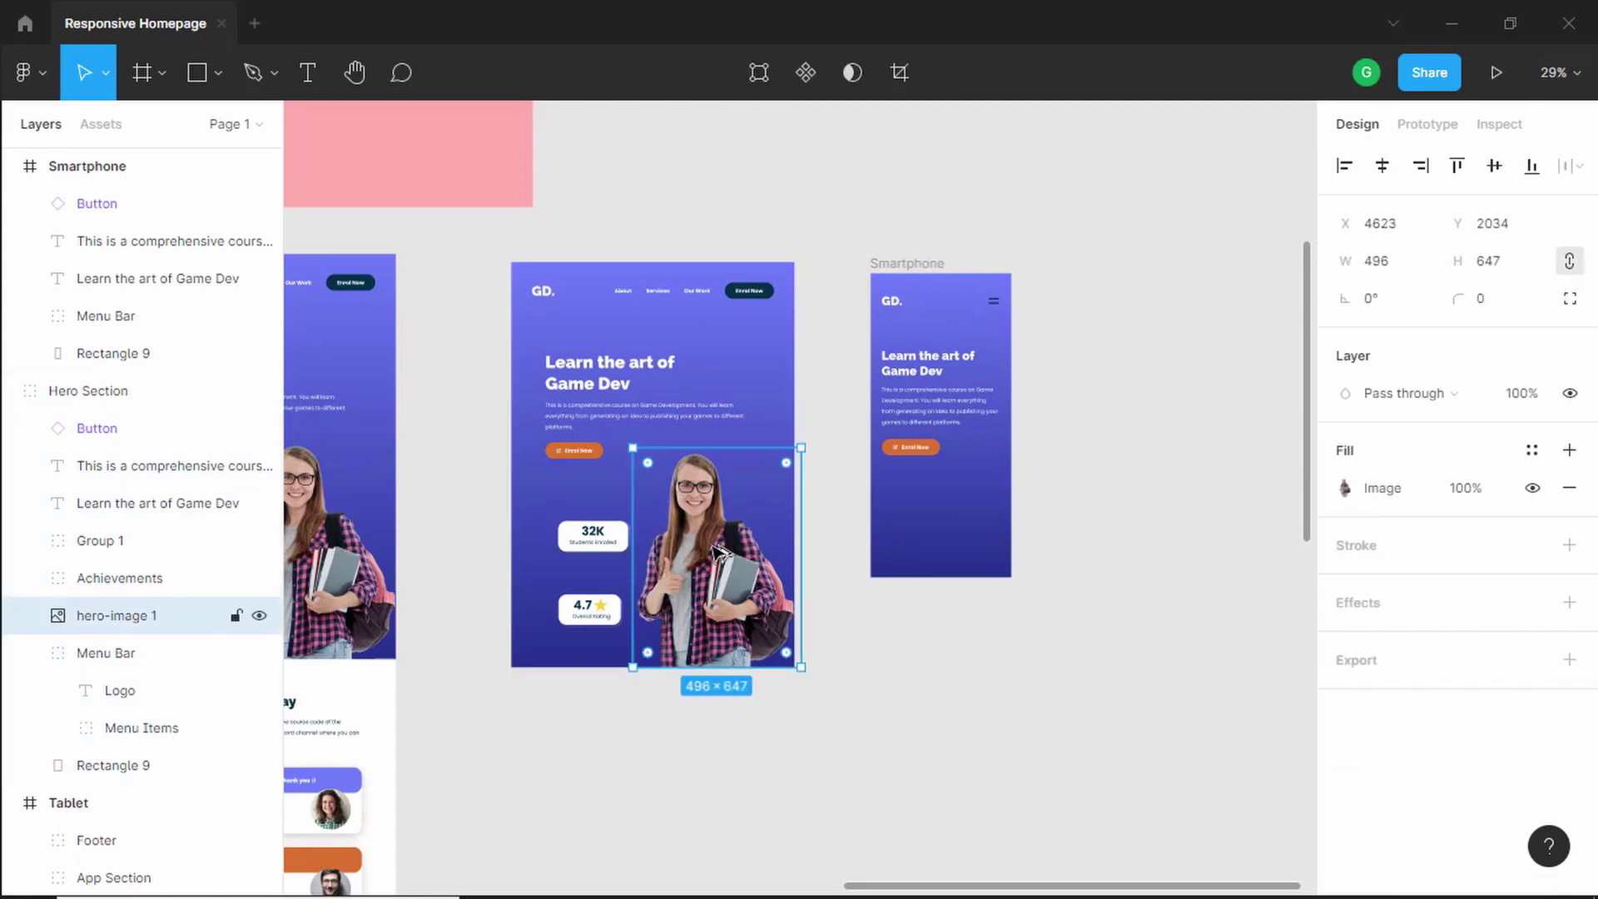
pyautogui.moveTo(717, 549); pyautogui.dragTo(979, 507)
# Scale the copied hero image down to about 341 × 445 px and rest it on the Smartphone frame's bottom edge at about X 119
pyautogui.scroll(3, 1100, 485)
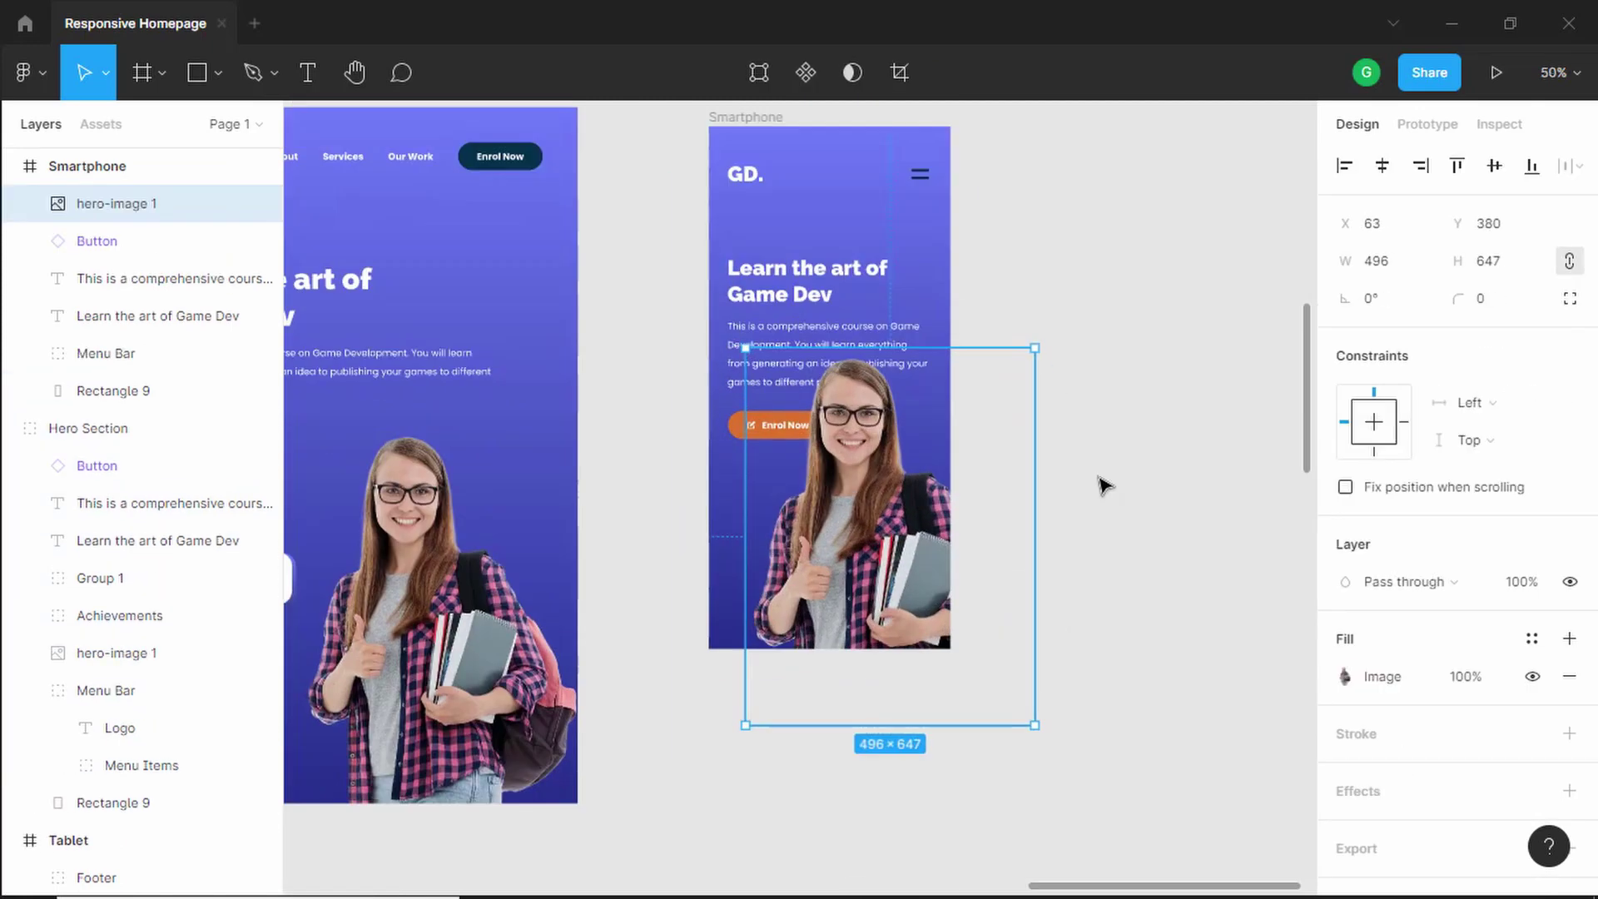
pyautogui.scroll(3, 976, 518)
pyautogui.scroll(-3, 854, 516)
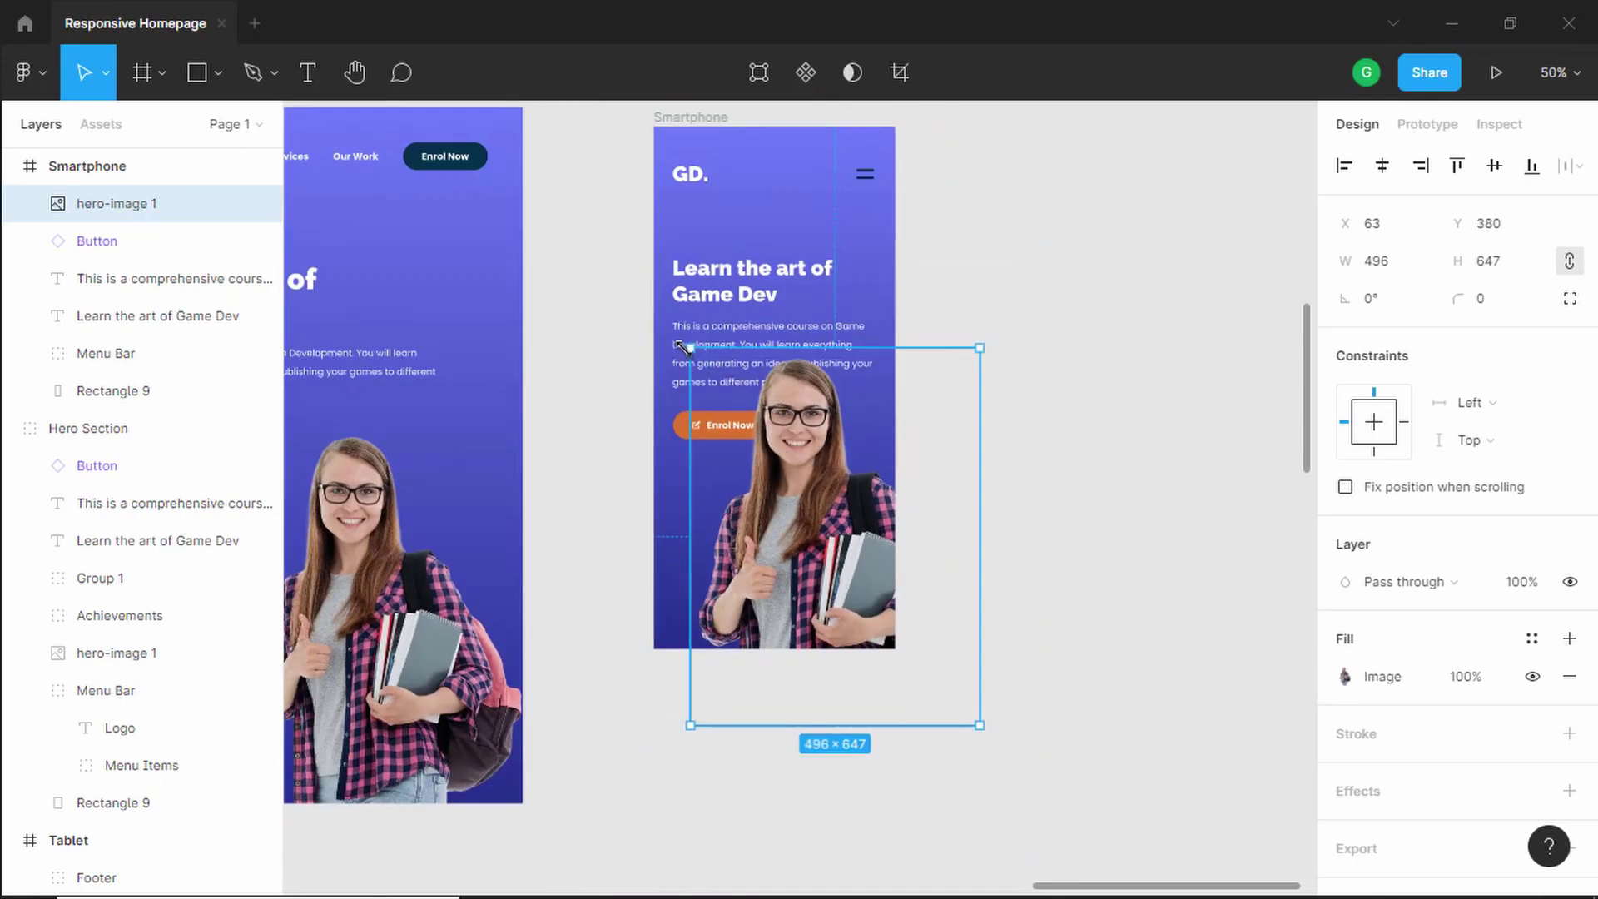
pyautogui.moveTo(690, 348); pyautogui.dragTo(780, 466)
pyautogui.moveTo(857, 571); pyautogui.dragTo(799, 493)
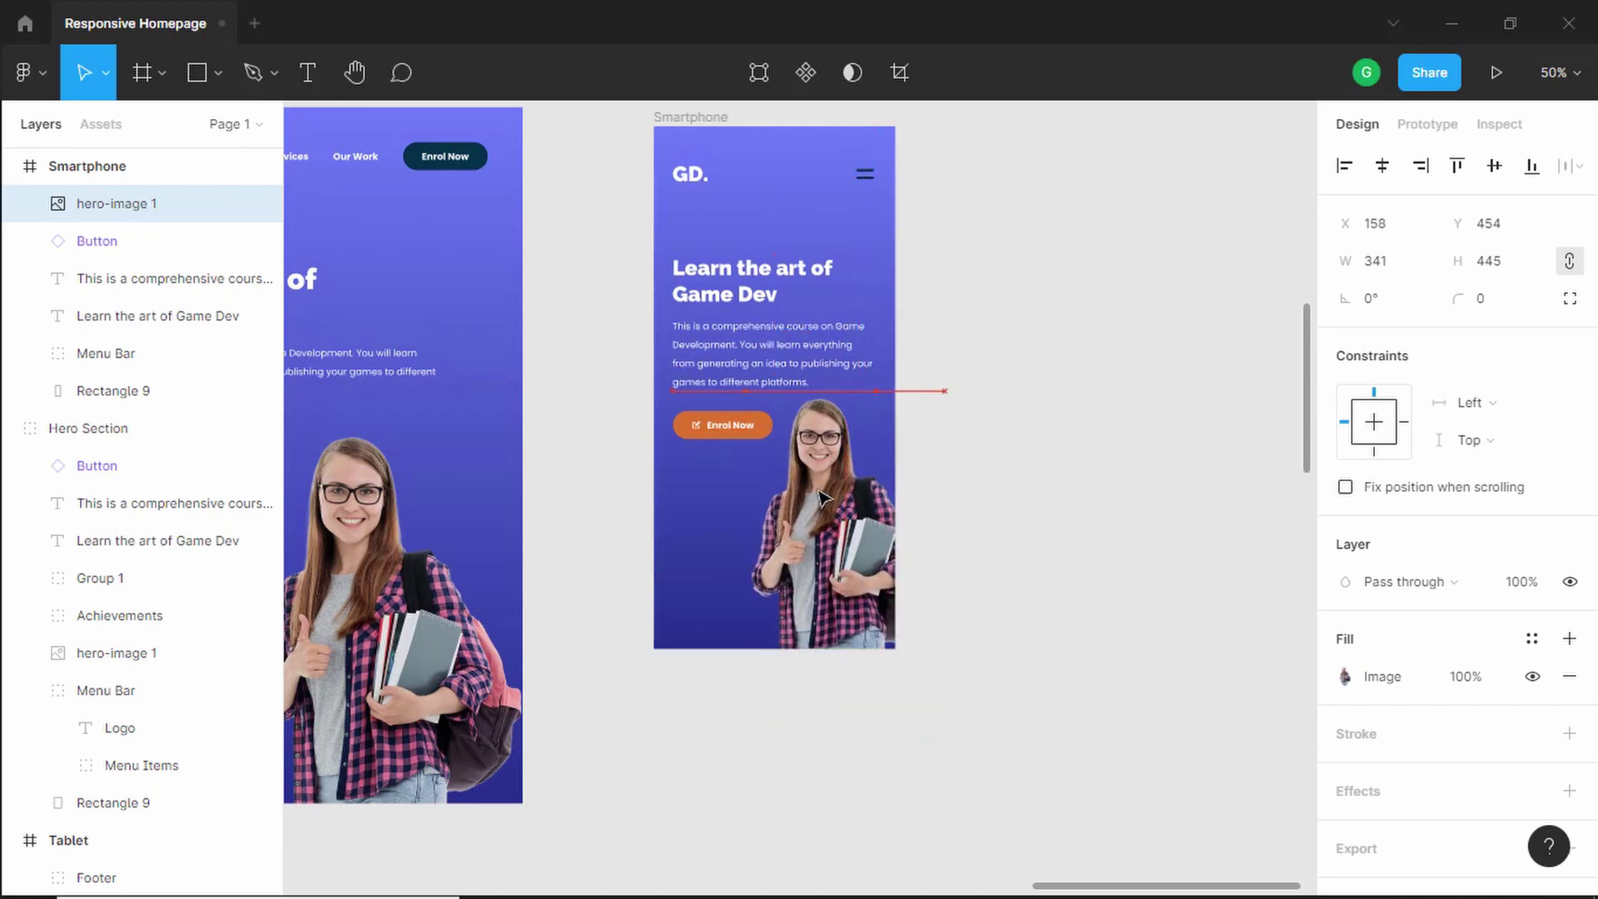
# Move the Smartphone frame's heading, paragraph and Enrol Now button up together by about 60 px, closer to the menu bar
pyautogui.click(779, 290)
pyautogui.keyDown('shift'); pyautogui.click(760, 336); pyautogui.keyUp('shift')
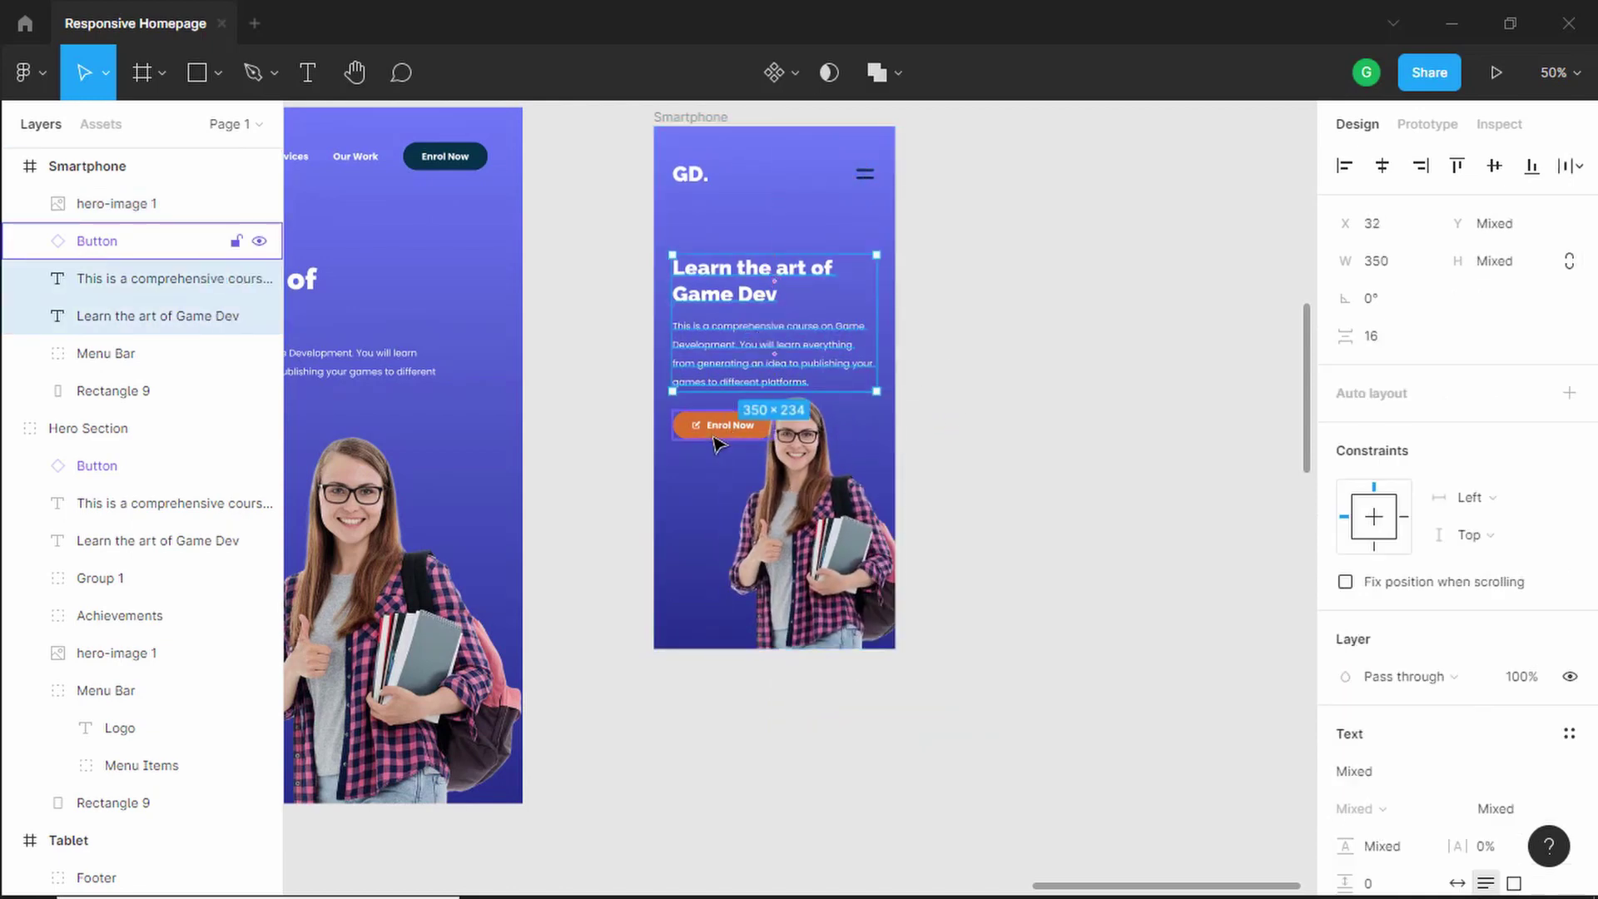
pyautogui.keyDown('shift'); pyautogui.click(720, 425); pyautogui.keyUp('shift')
pyautogui.hotkey('shift', 'Up')
pyautogui.hotkey('shift', 'Up')
pyautogui.hotkey('shift', 'Up')
pyautogui.hotkey('shift', 'Up')
pyautogui.hotkey('shift', 'Up')
pyautogui.hotkey('shift', 'Up')
pyautogui.hotkey('shift', 'Up')
pyautogui.hotkey('shift', 'Up')
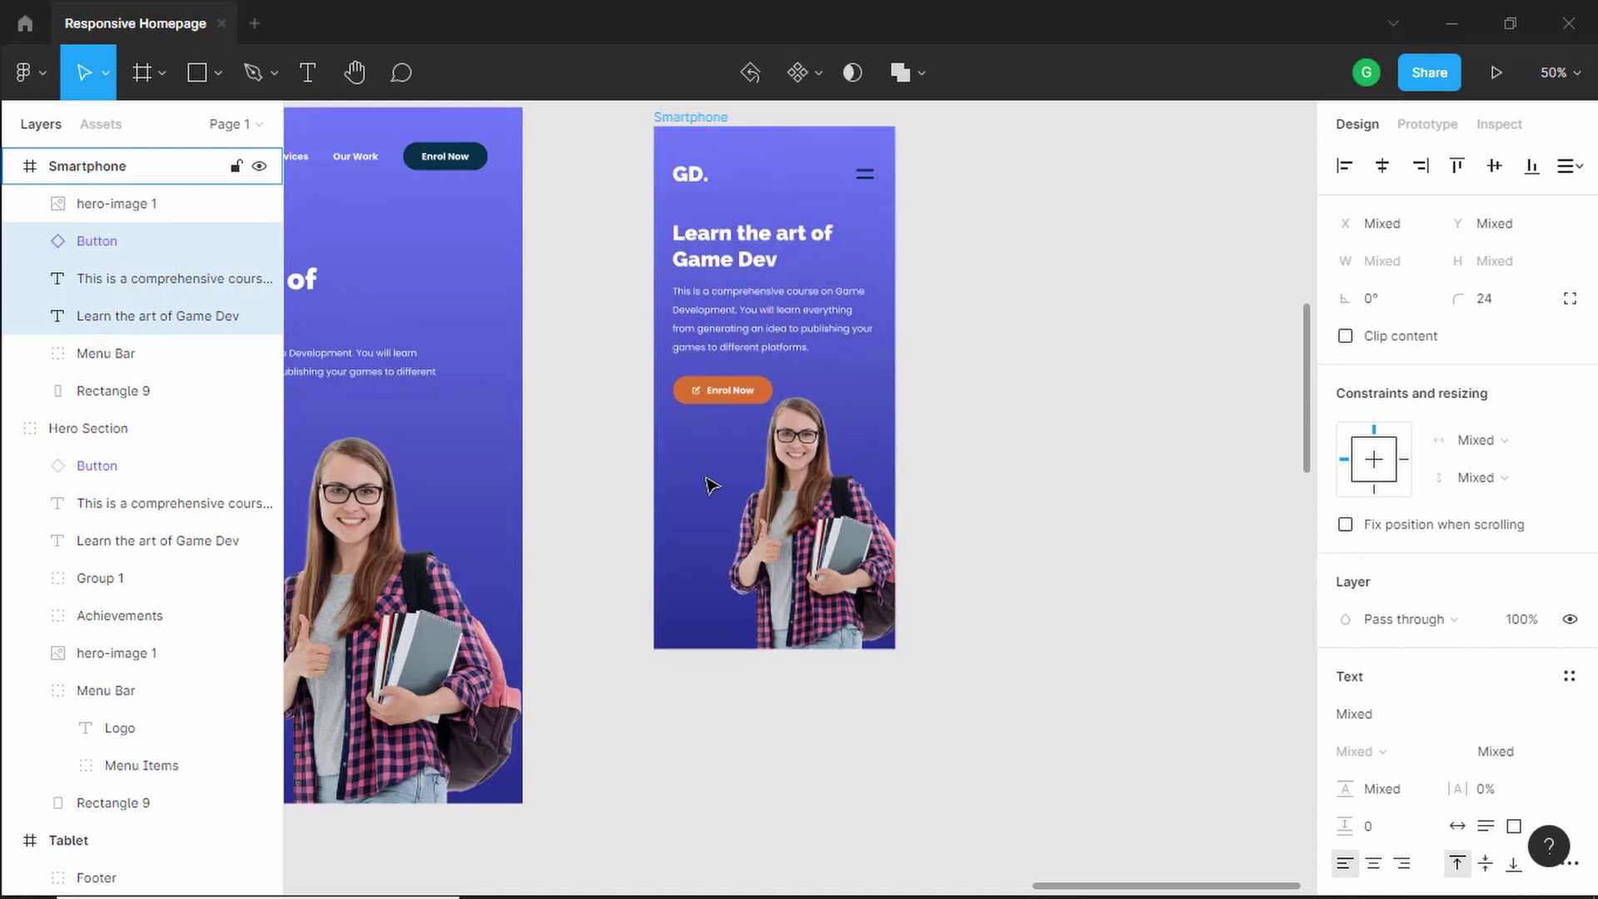
# Scale the Smartphone frame's hero image down to about 306 × 399 px so that it sits below the Enrol Now button
pyautogui.click(774, 434)
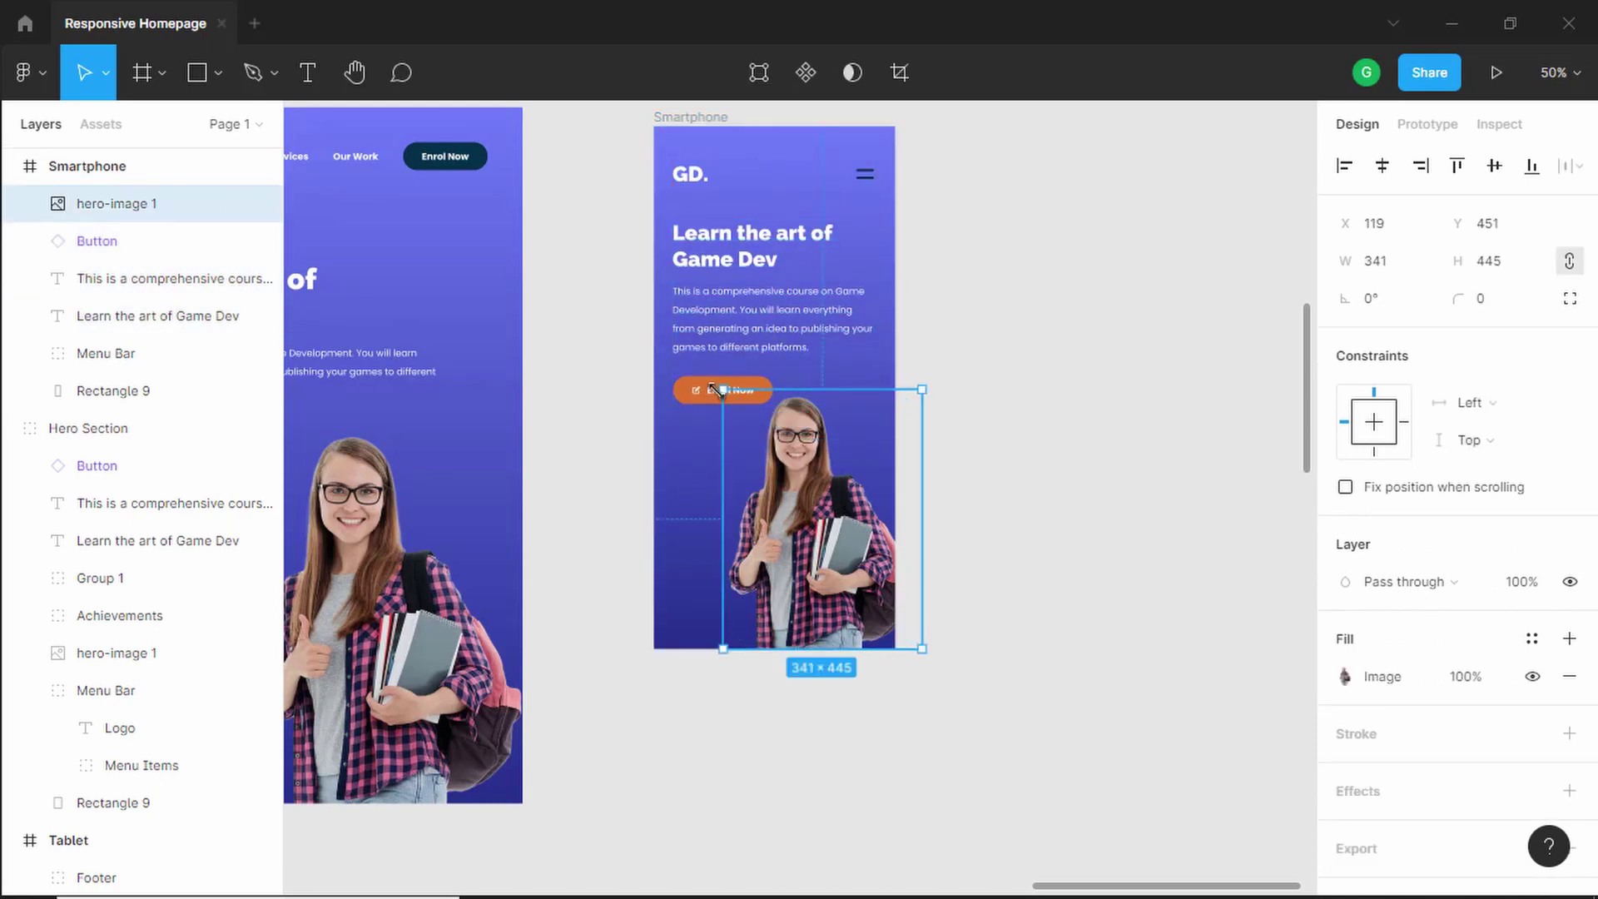
pyautogui.moveTo(726, 399); pyautogui.dragTo(746, 414)
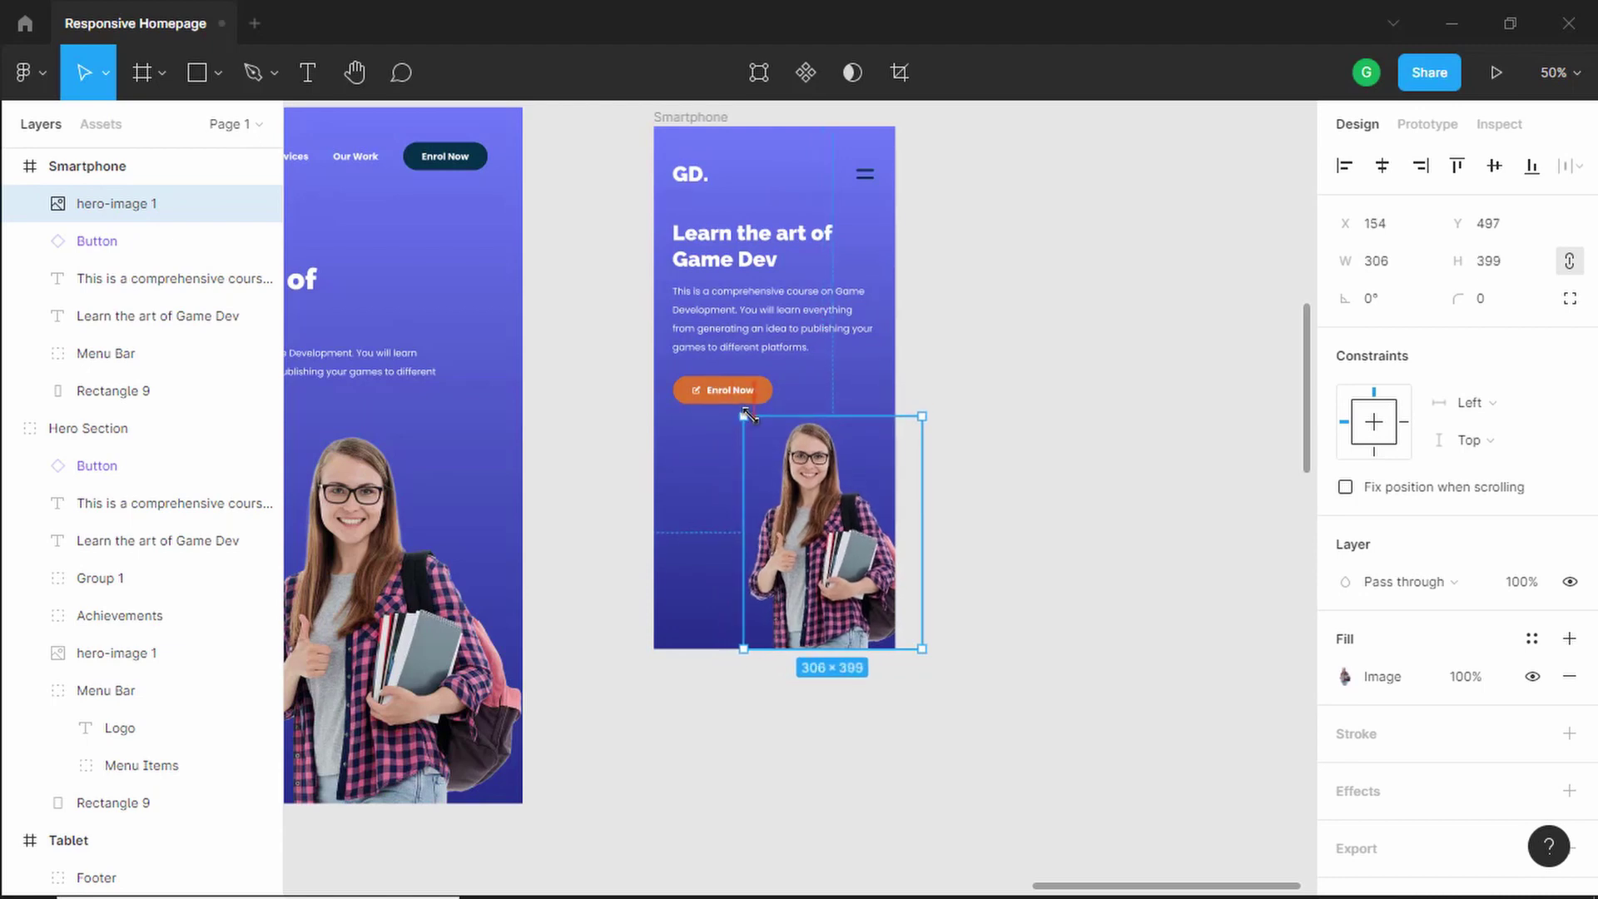
pyautogui.click(1019, 424)
# Select both the 32K Students Enrolled and 4.7 Overall Rating cards in the tablet hero section
pyautogui.scroll(-1, 1019, 424)
pyautogui.moveTo(636, 518); pyautogui.dragTo(841, 442)
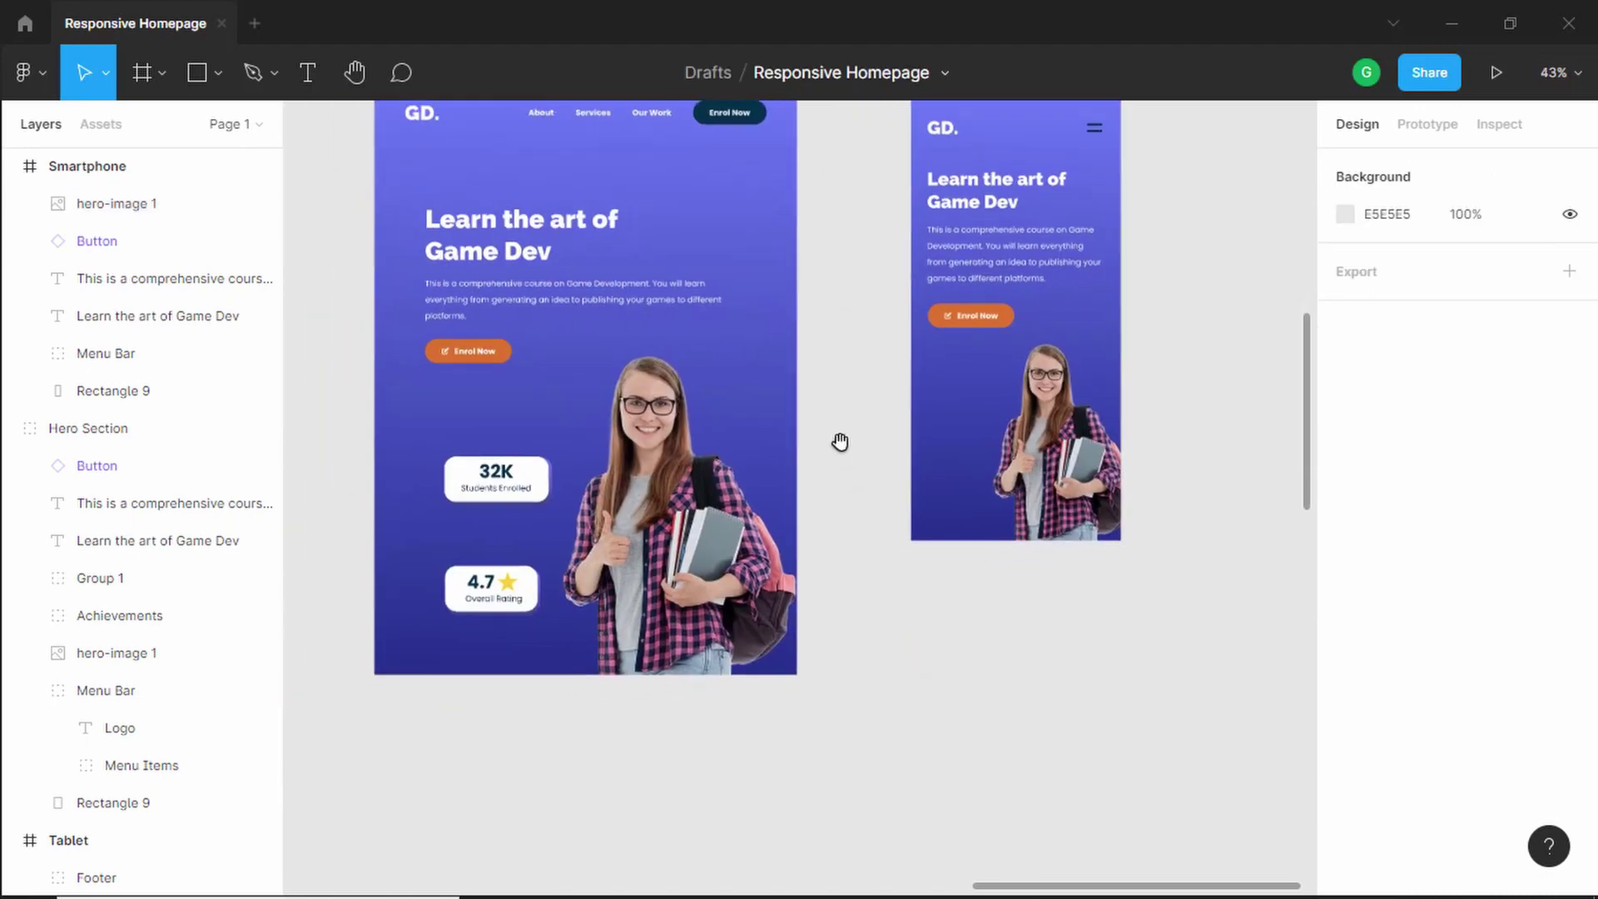
pyautogui.click(509, 480)
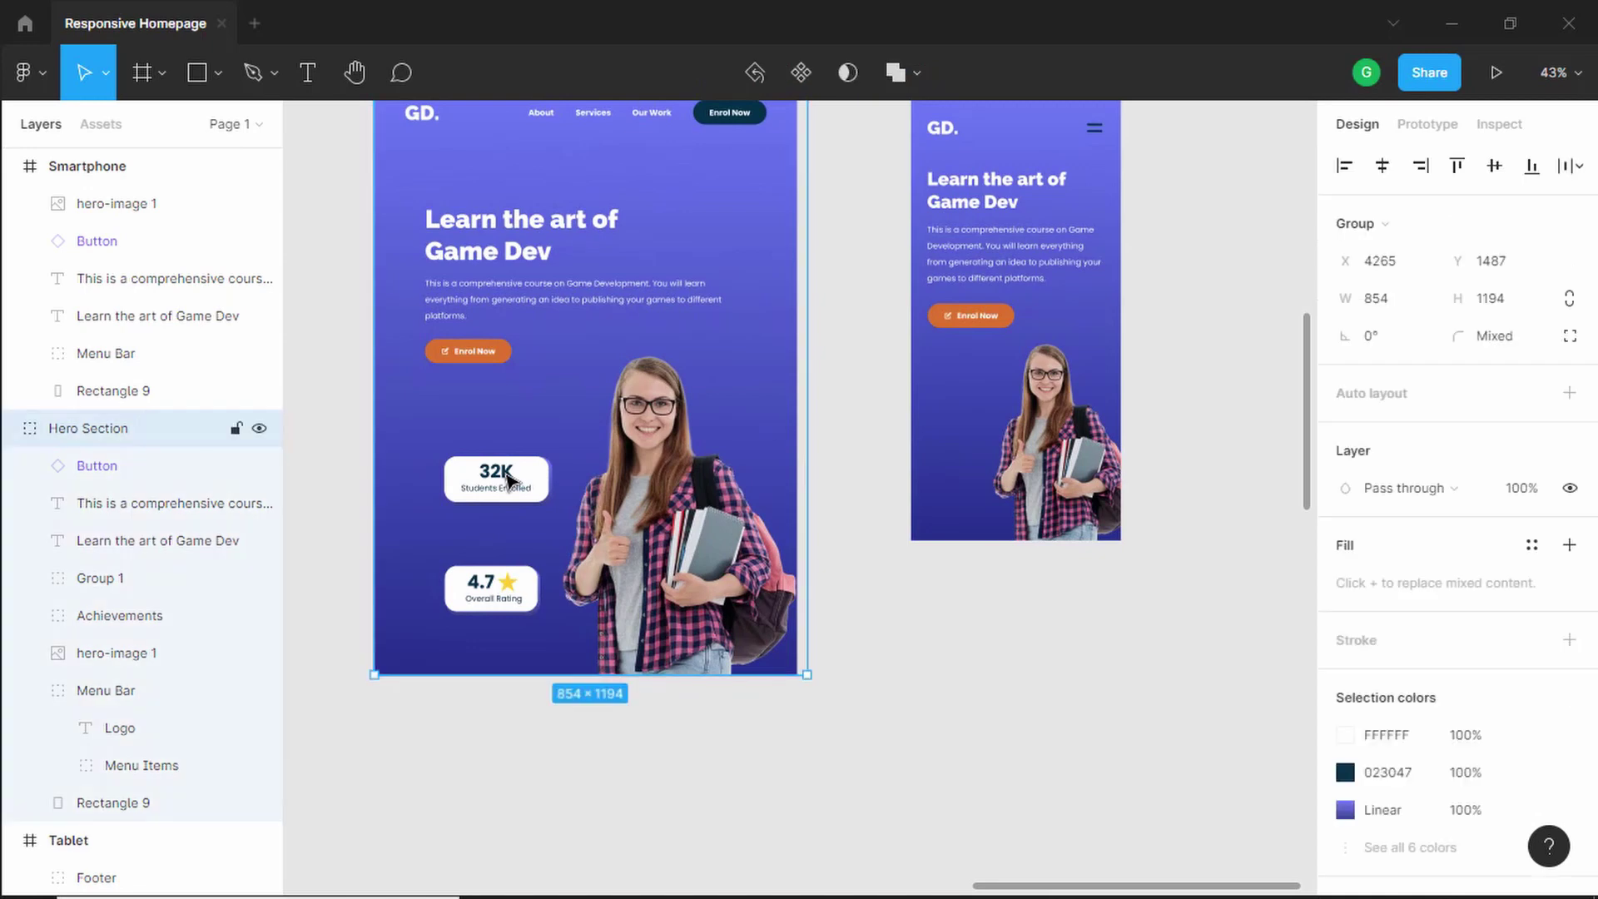
pyautogui.doubleClick(508, 478)
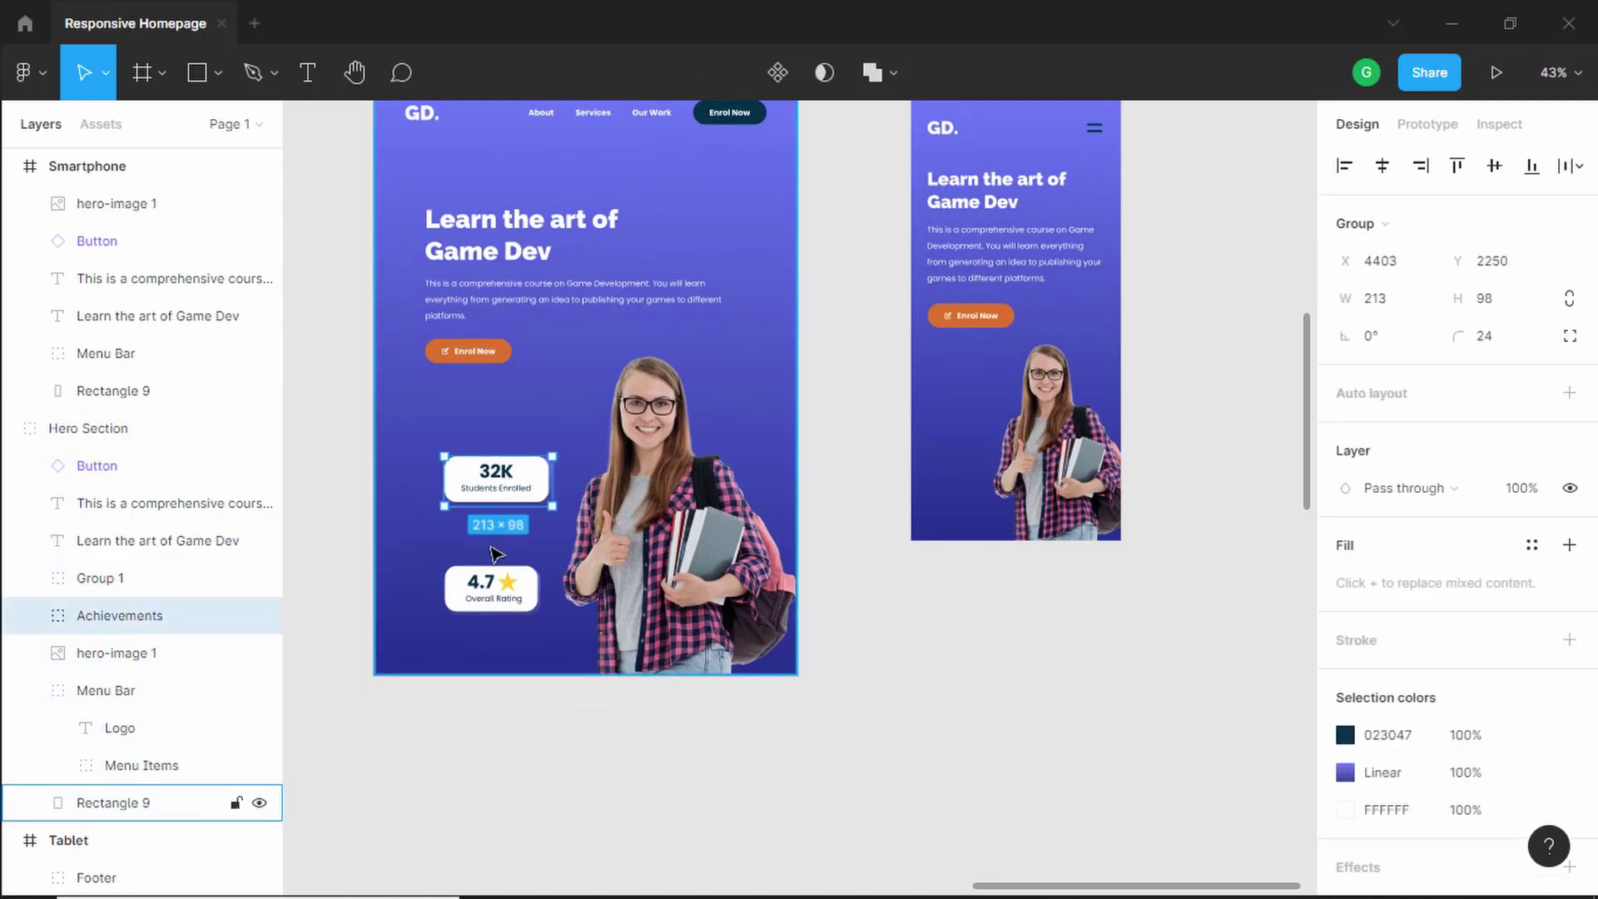
pyautogui.keyDown('shift'); pyautogui.click(531, 573); pyautogui.keyUp('shift')
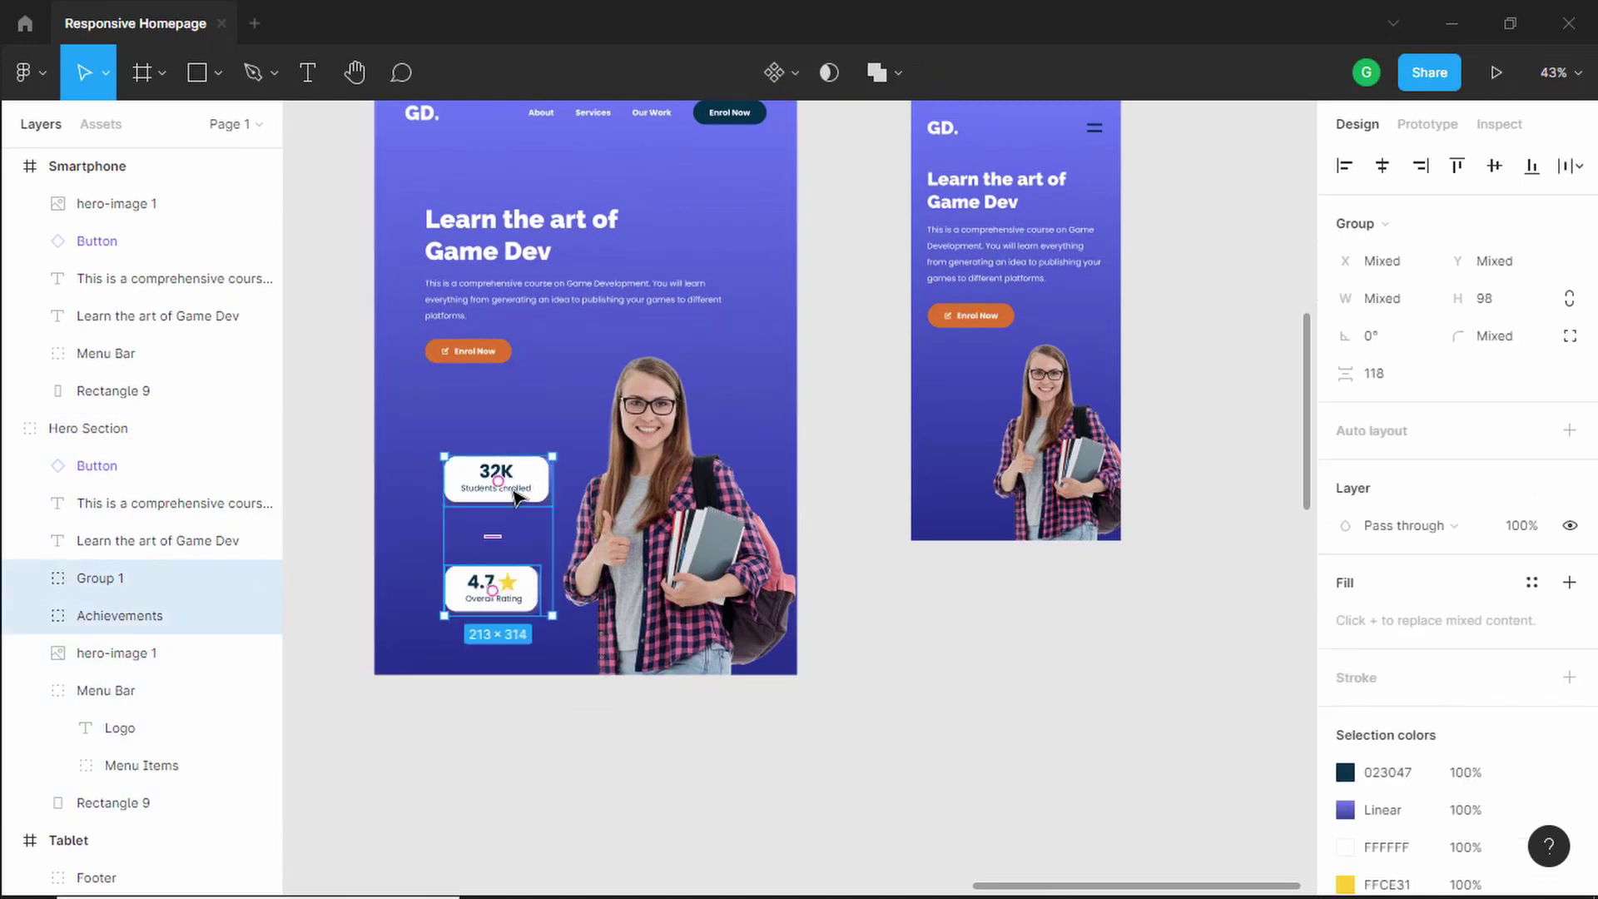
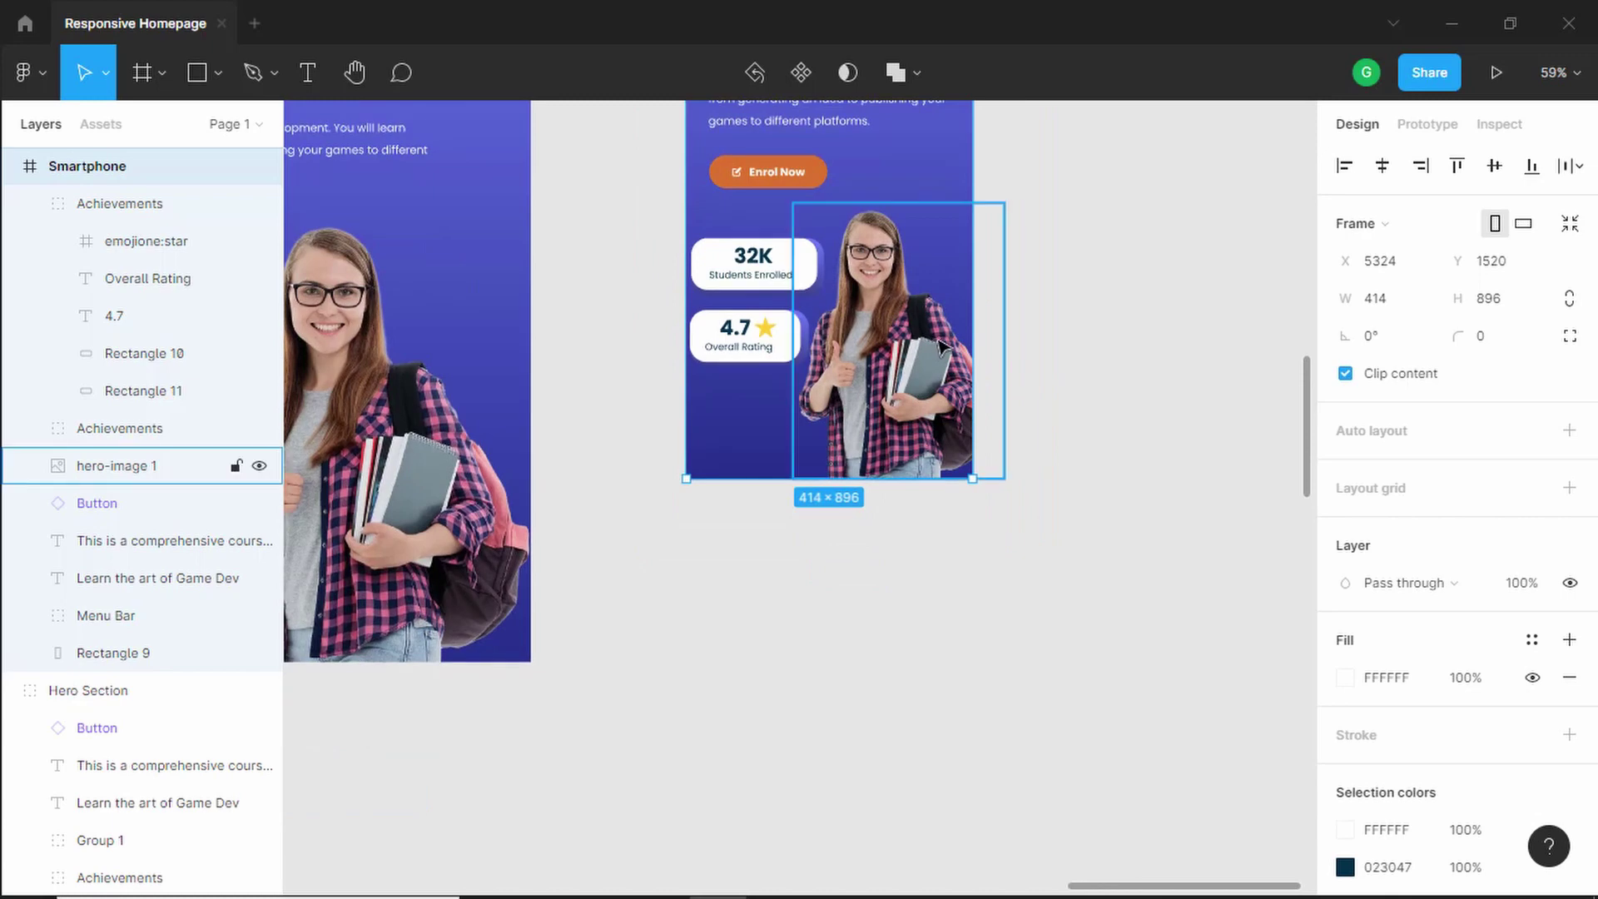
# Move the Smartphone frame's hero image to X 182, Y 497 so that its base meets the frame's lower edge
pyautogui.moveTo(838, 442); pyautogui.dragTo(859, 438)
pyautogui.press('Right')
pyautogui.press('Right')
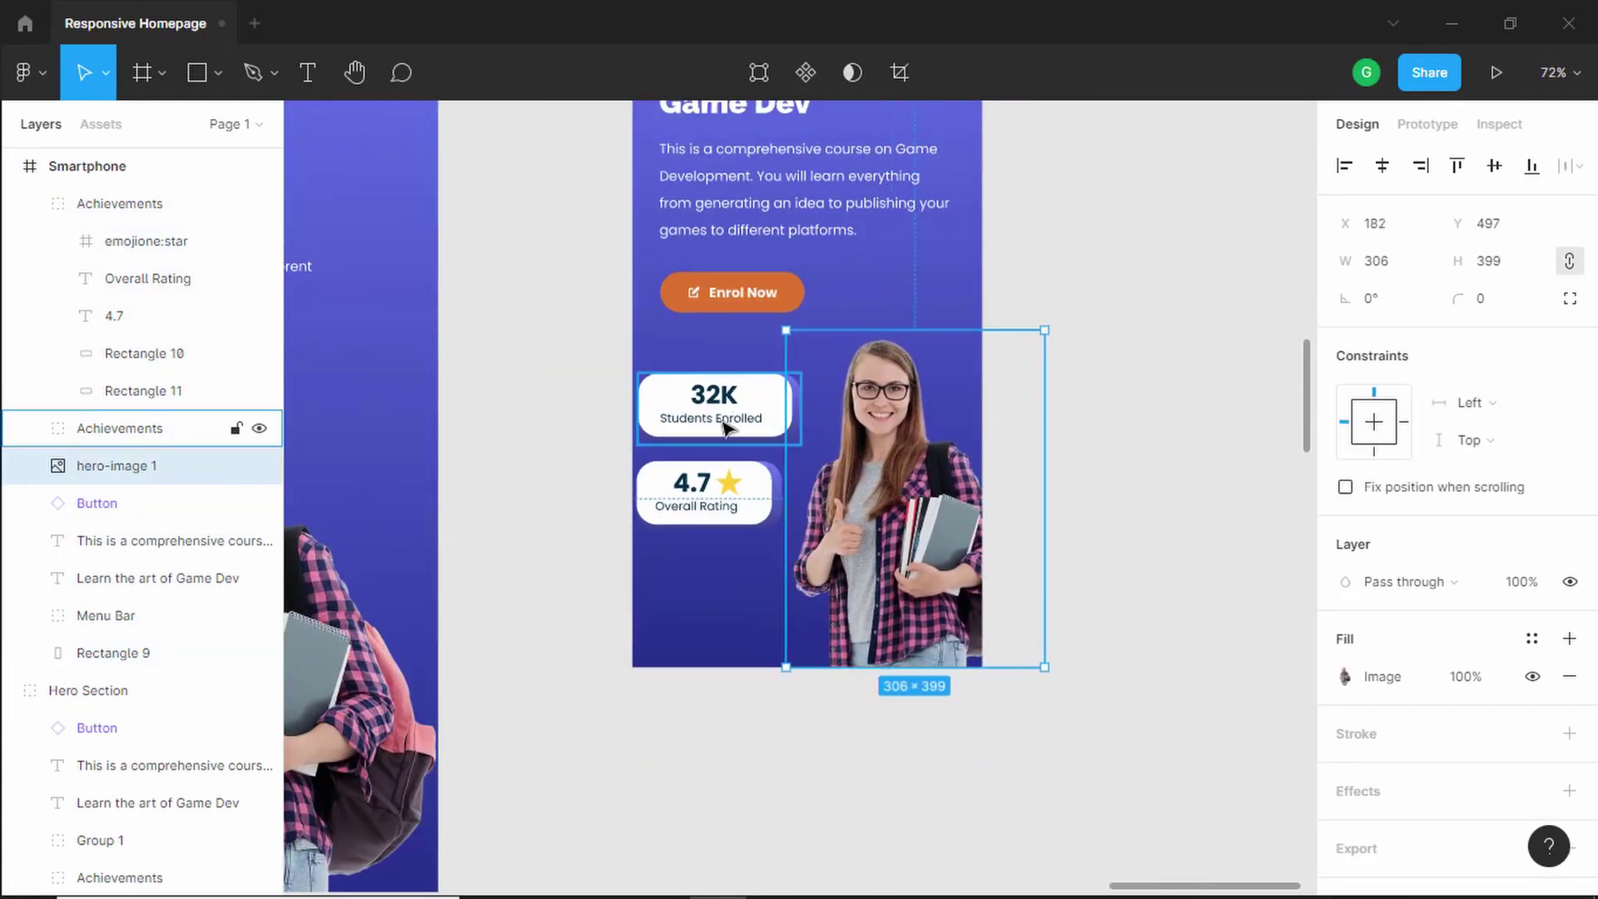
# Arrange the achievement cards beside the Smartphone hero image, 32K at about X 36, Y 613 and 4.7 below at X 32, Y 754
pyautogui.moveTo(724, 427); pyautogui.dragTo(737, 444)
pyautogui.moveTo(716, 514); pyautogui.dragTo(740, 610)
pyautogui.moveTo(729, 438)
pyautogui.mouseDown()
pyautogui.moveTo(729, 497)
pyautogui.moveTo(729, 467)
pyautogui.mouseUp()
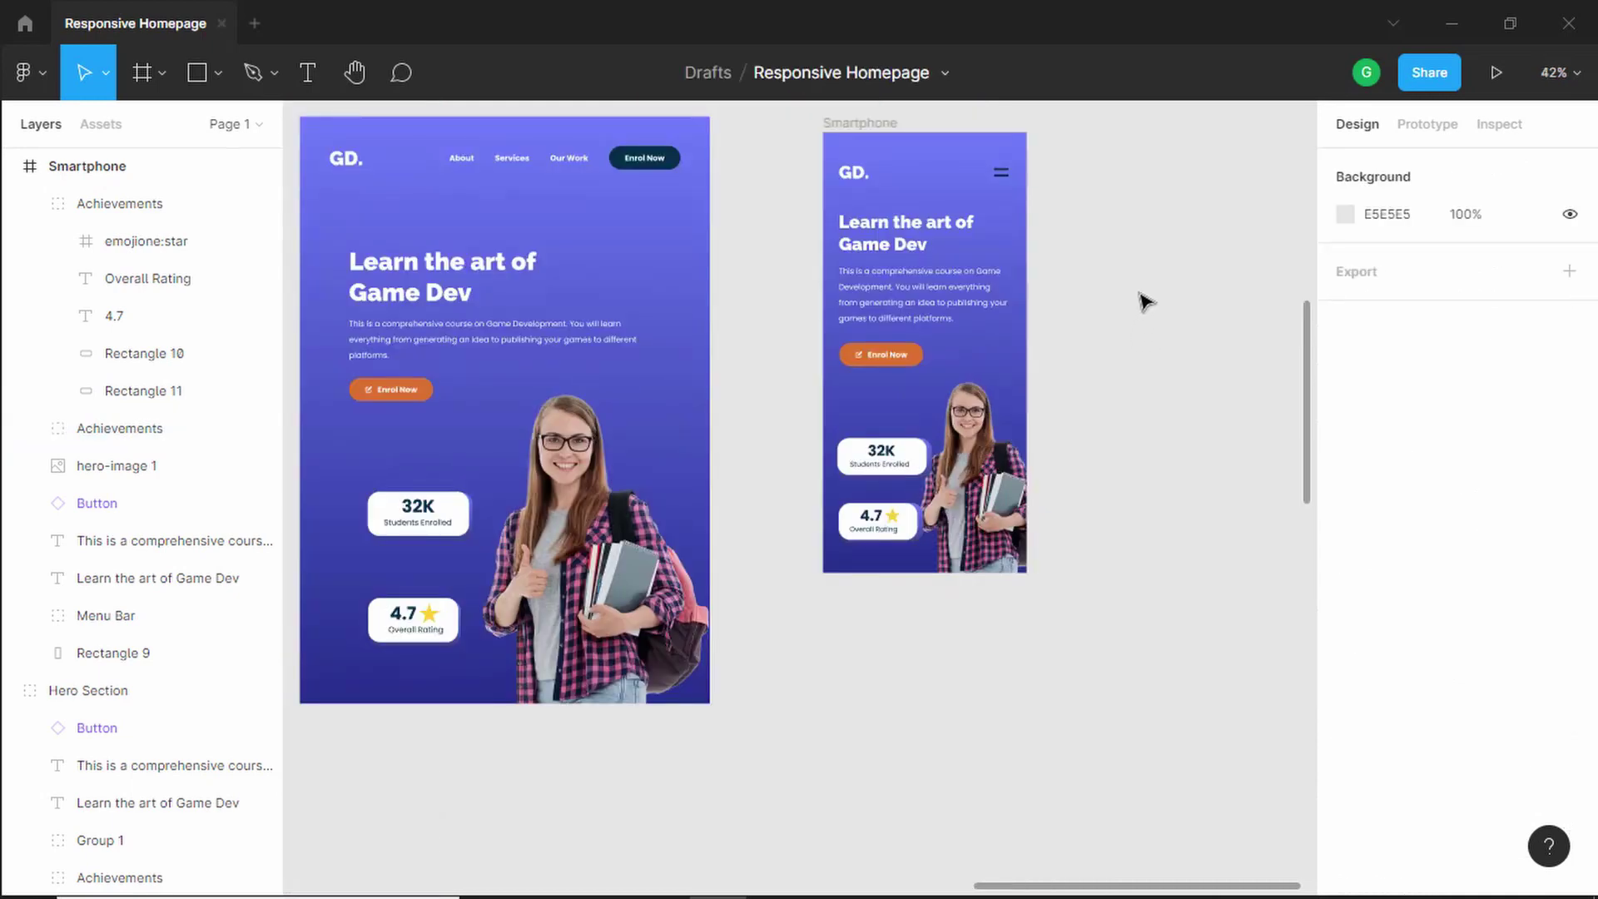
pyautogui.moveTo(1140, 293)
pyautogui.mouseDown()
pyautogui.moveTo(1095, 371)
pyautogui.moveTo(1136, 319)
pyautogui.mouseUp()
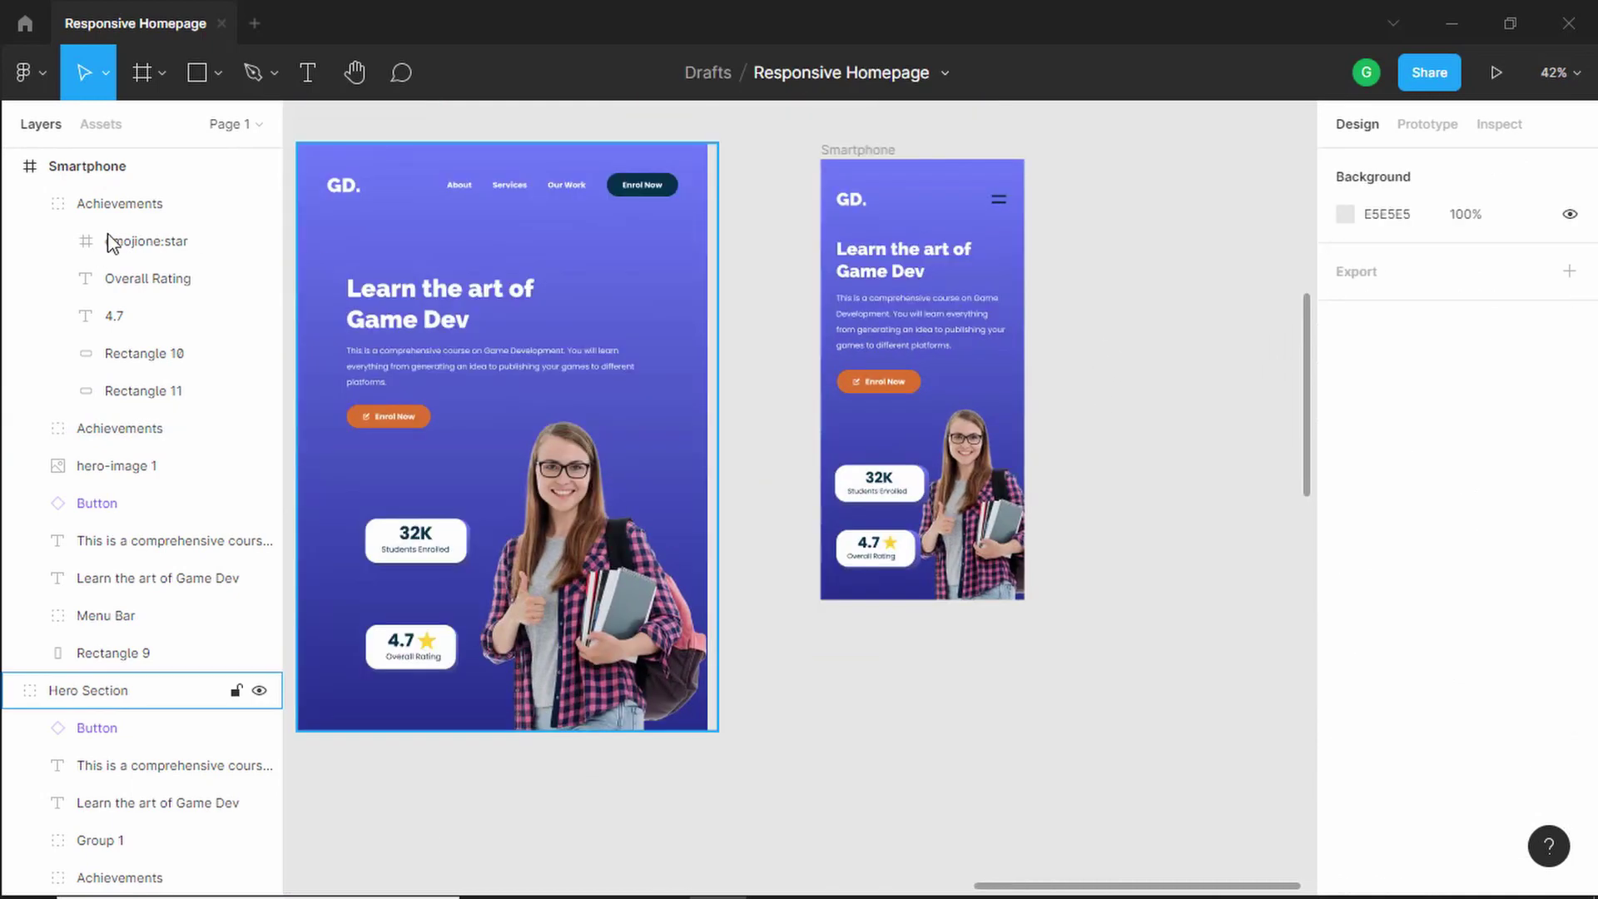
# Group all layers in the Smartphone frame and name the group Hero Section
pyautogui.click(30, 204)
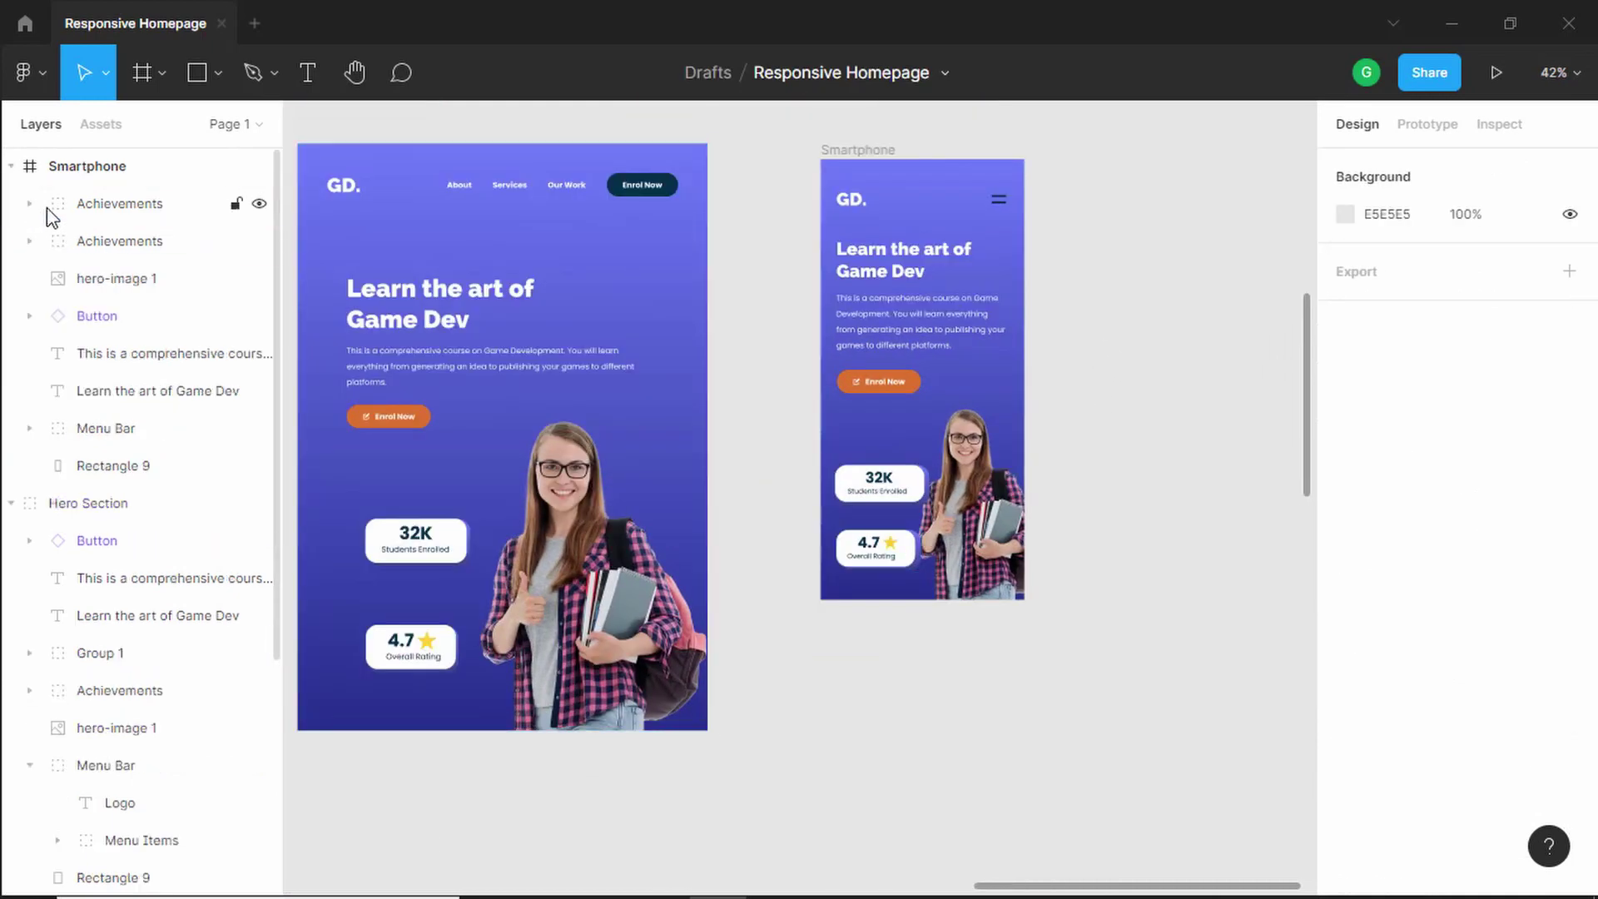
pyautogui.click(114, 209)
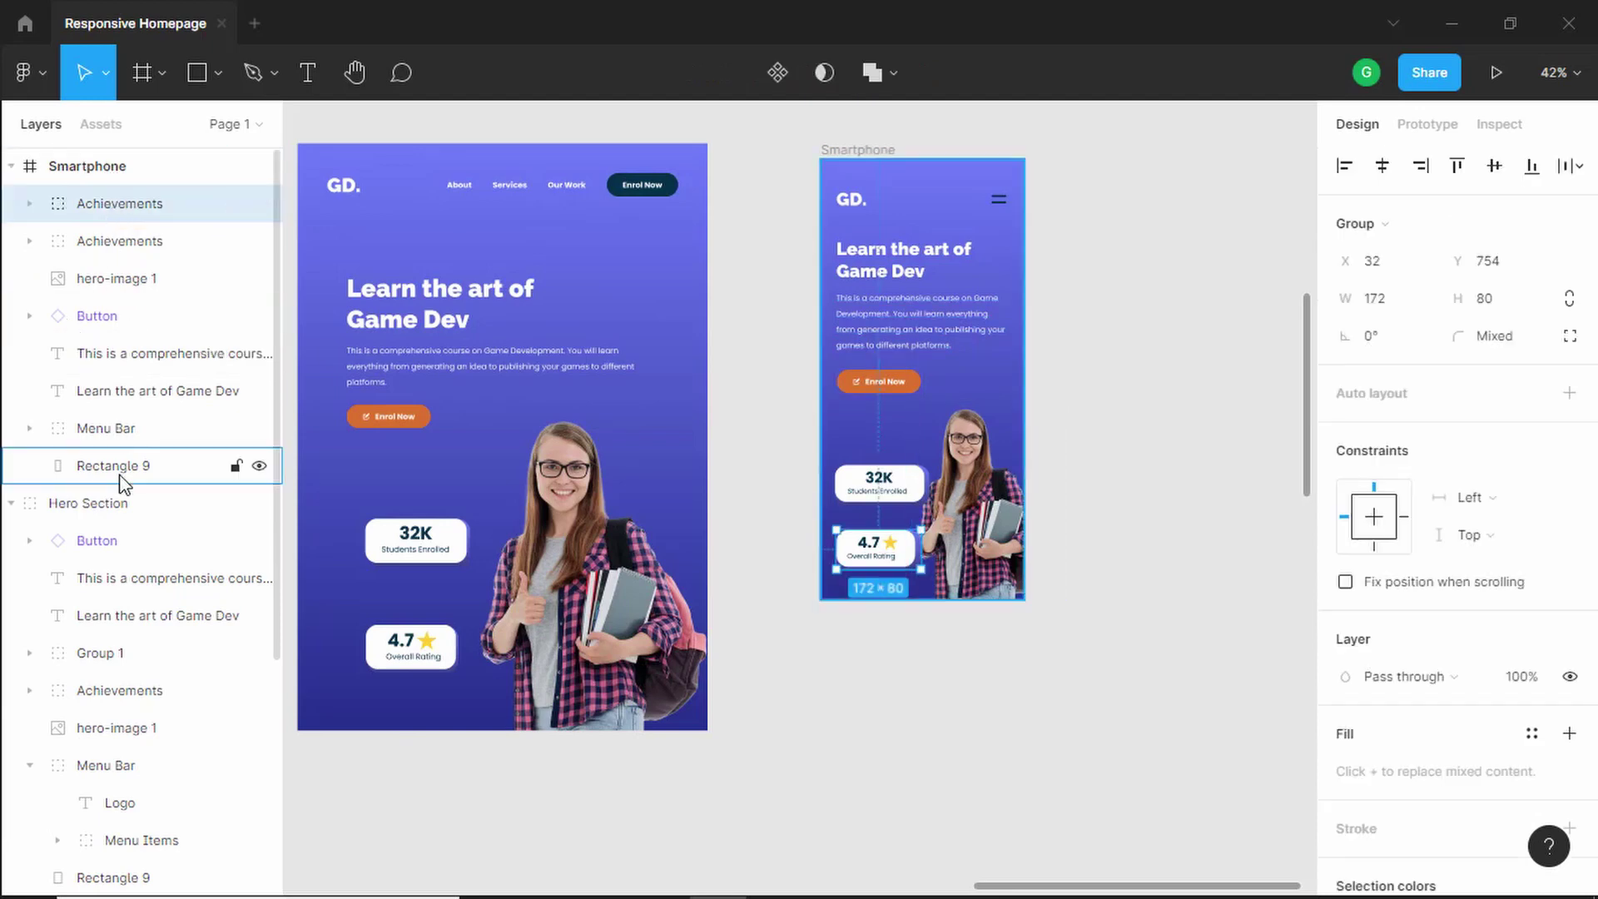
pyautogui.hotkey('ctrl', 'a')
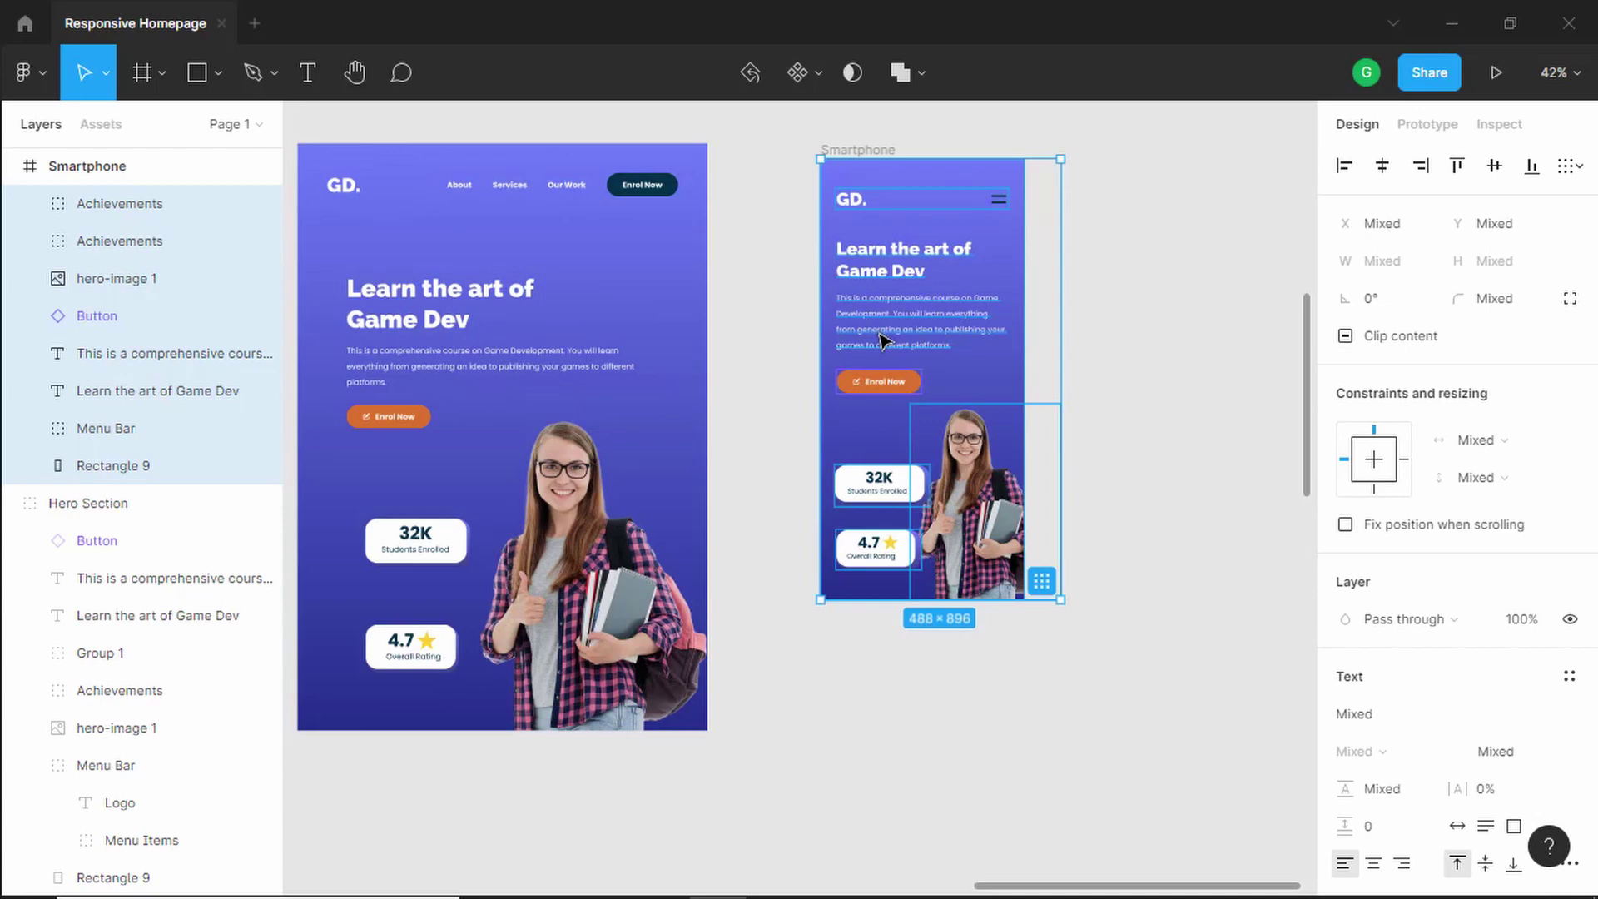
pyautogui.hotkey('ctrl', 'g')
pyautogui.doubleClick(125, 204)
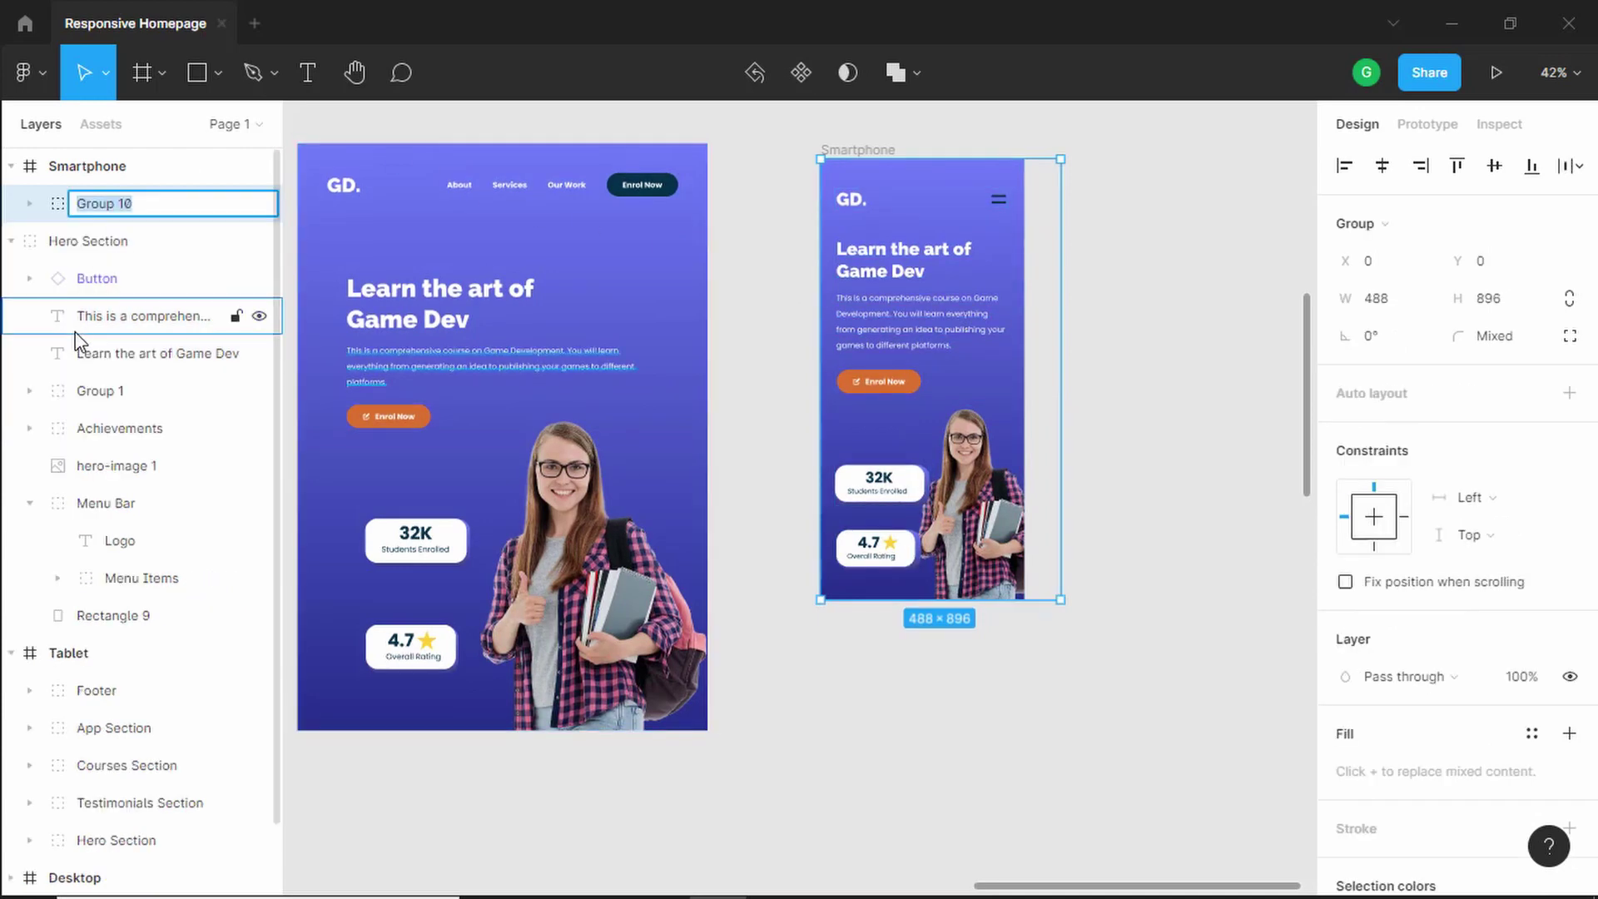
pyautogui.write('Hero Section')
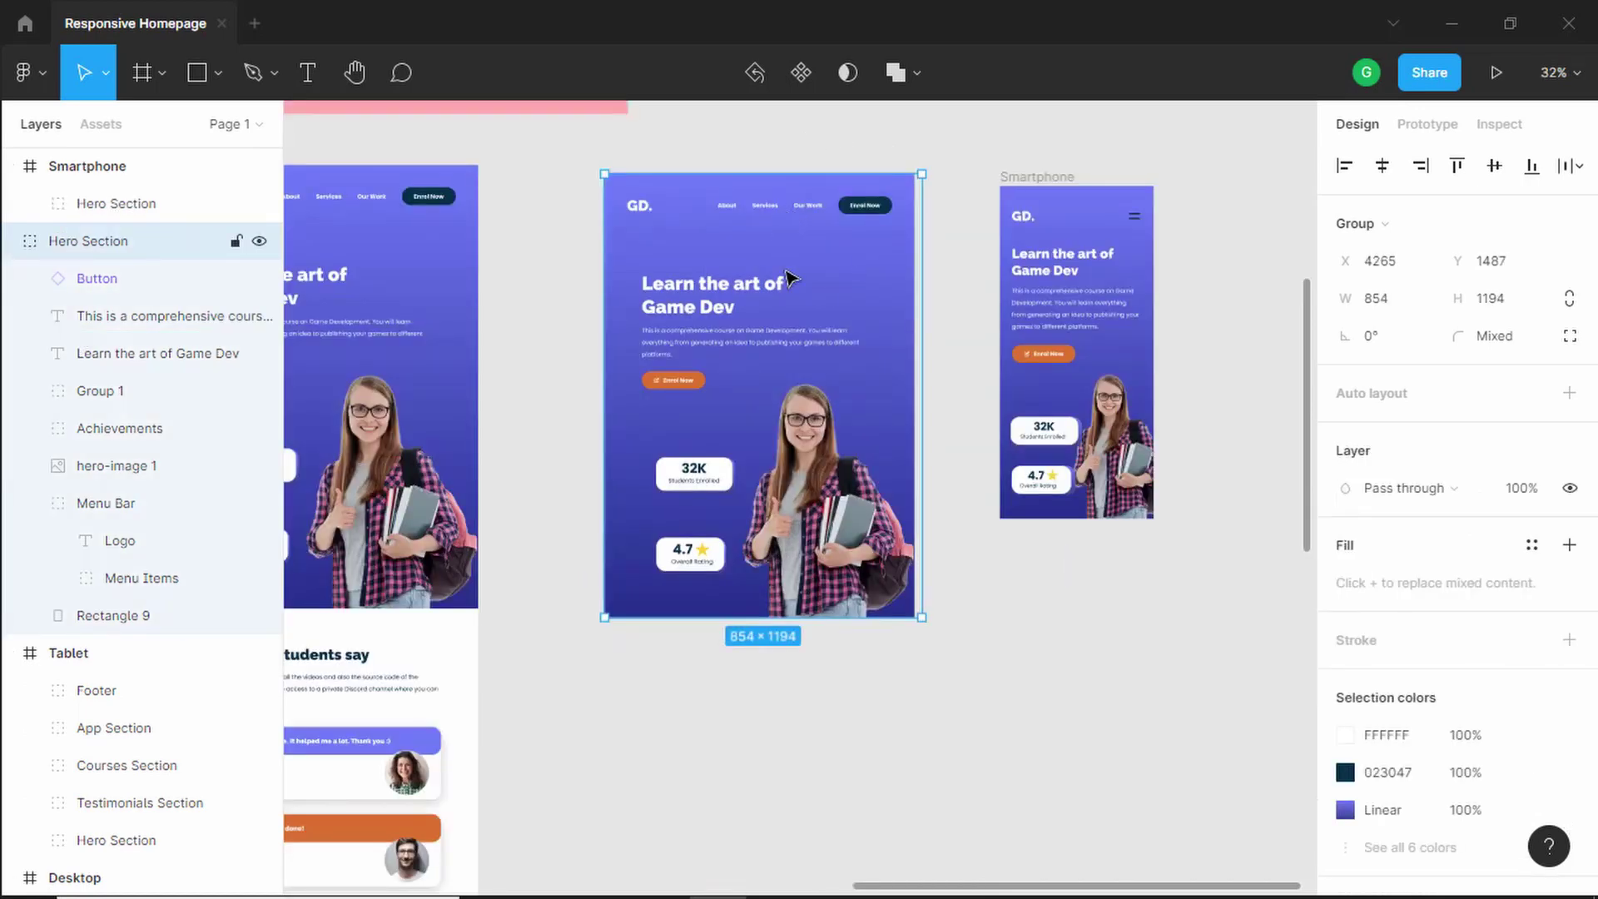
# Delete the spare tablet hero section copy standing between the Tablet and Smartphone frames
pyautogui.moveTo(789, 278); pyautogui.dragTo(796, 269)
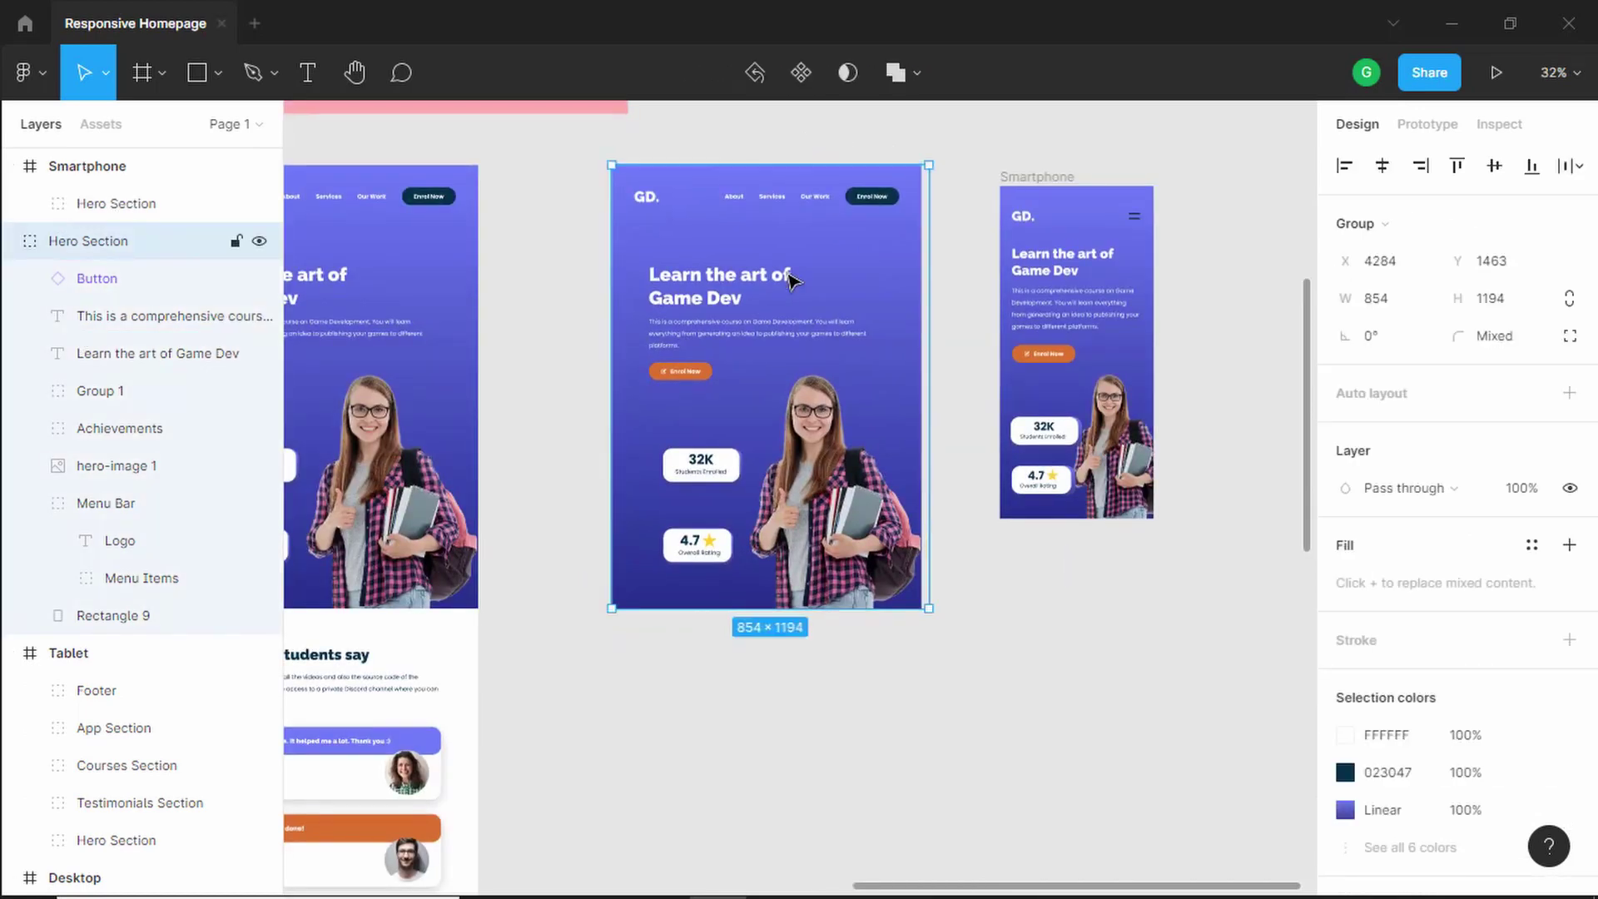
pyautogui.press('Delete')
pyautogui.scroll(-1, 860, 288)
# Extend the Smartphone frame downward to a height of about 6071 px, keeping its width at 414 px
pyautogui.click(1024, 190)
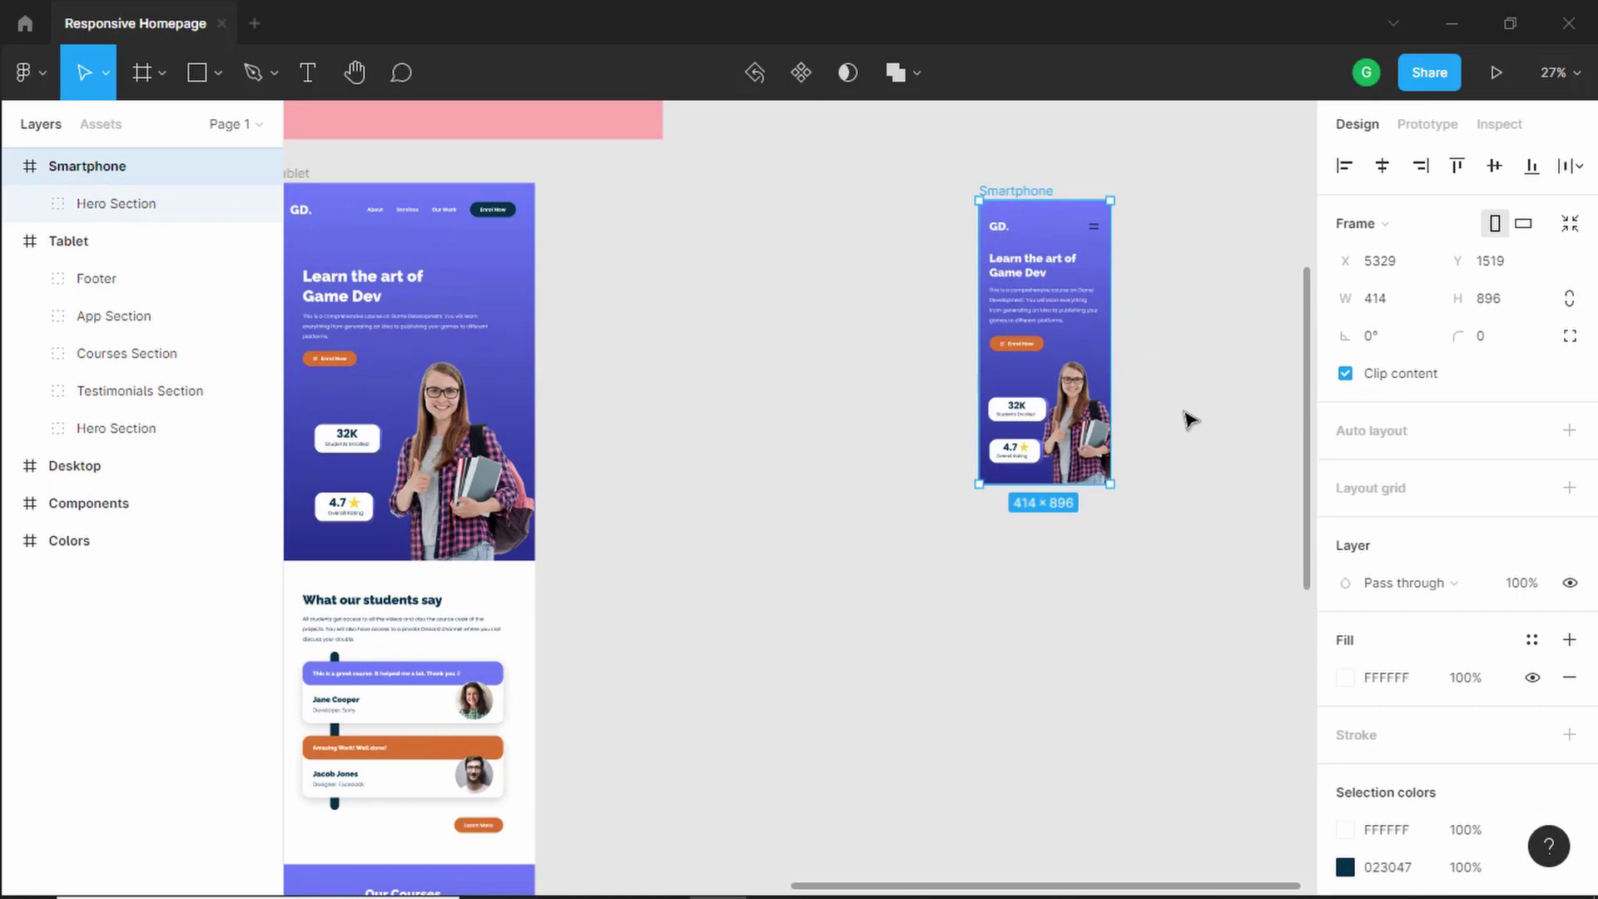
pyautogui.hscroll(3, 1190, 421)
pyautogui.scroll(-2, 1190, 420)
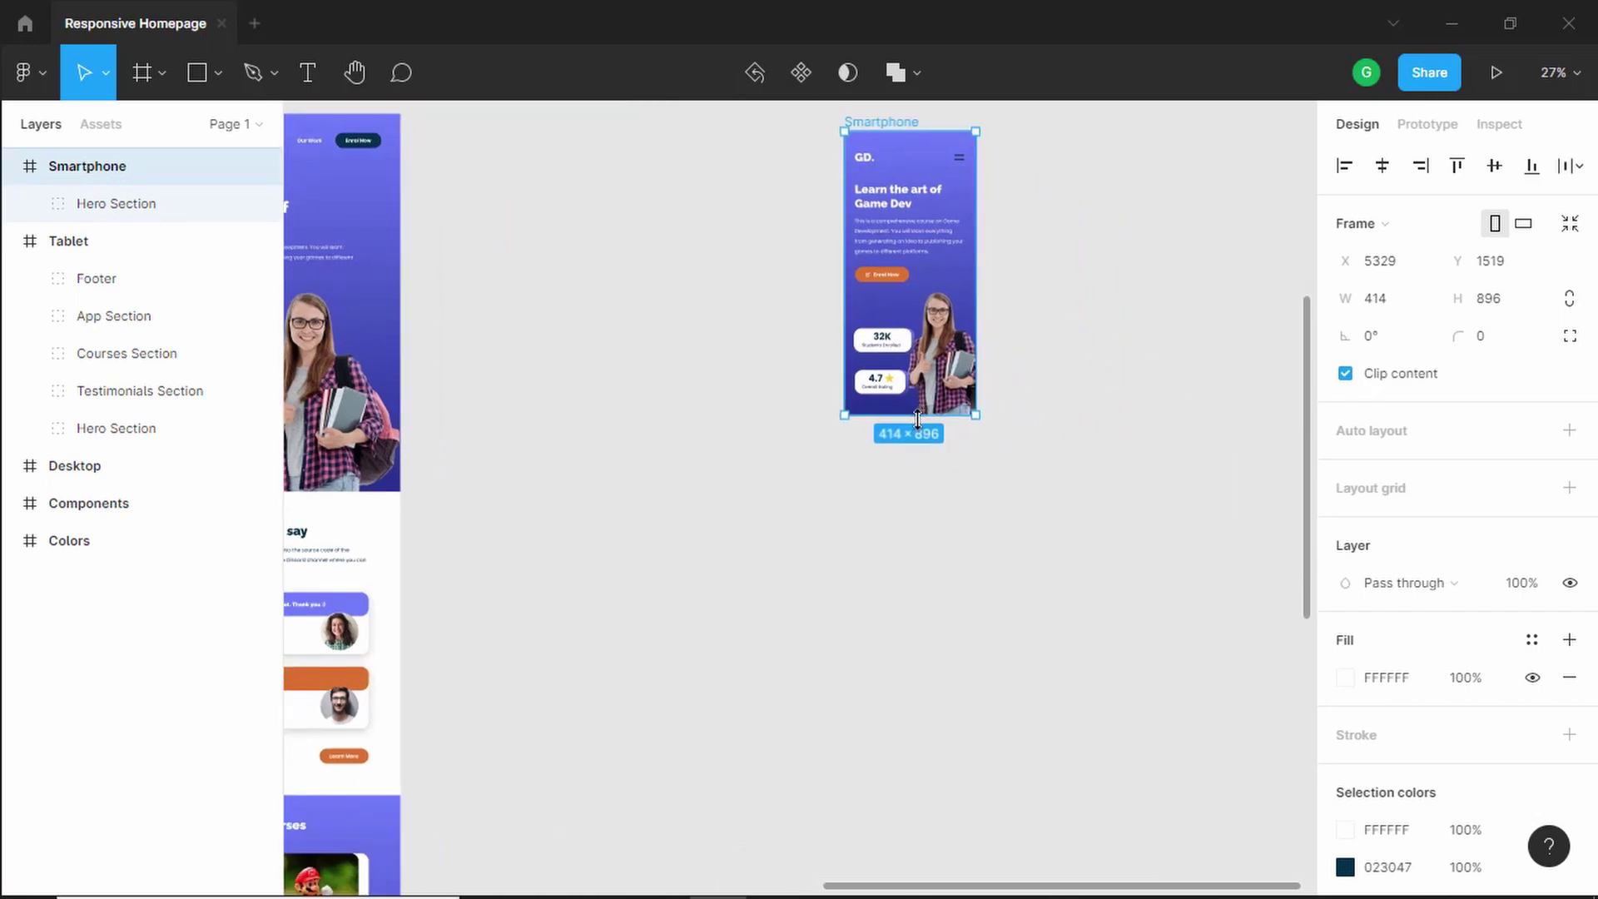
pyautogui.press('Escape')
pyautogui.click(878, 125)
pyautogui.moveTo(919, 632); pyautogui.dragTo(980, 749)
pyautogui.scroll(-5, 1031, 535)
pyautogui.moveTo(1066, 662); pyautogui.dragTo(1027, 274)
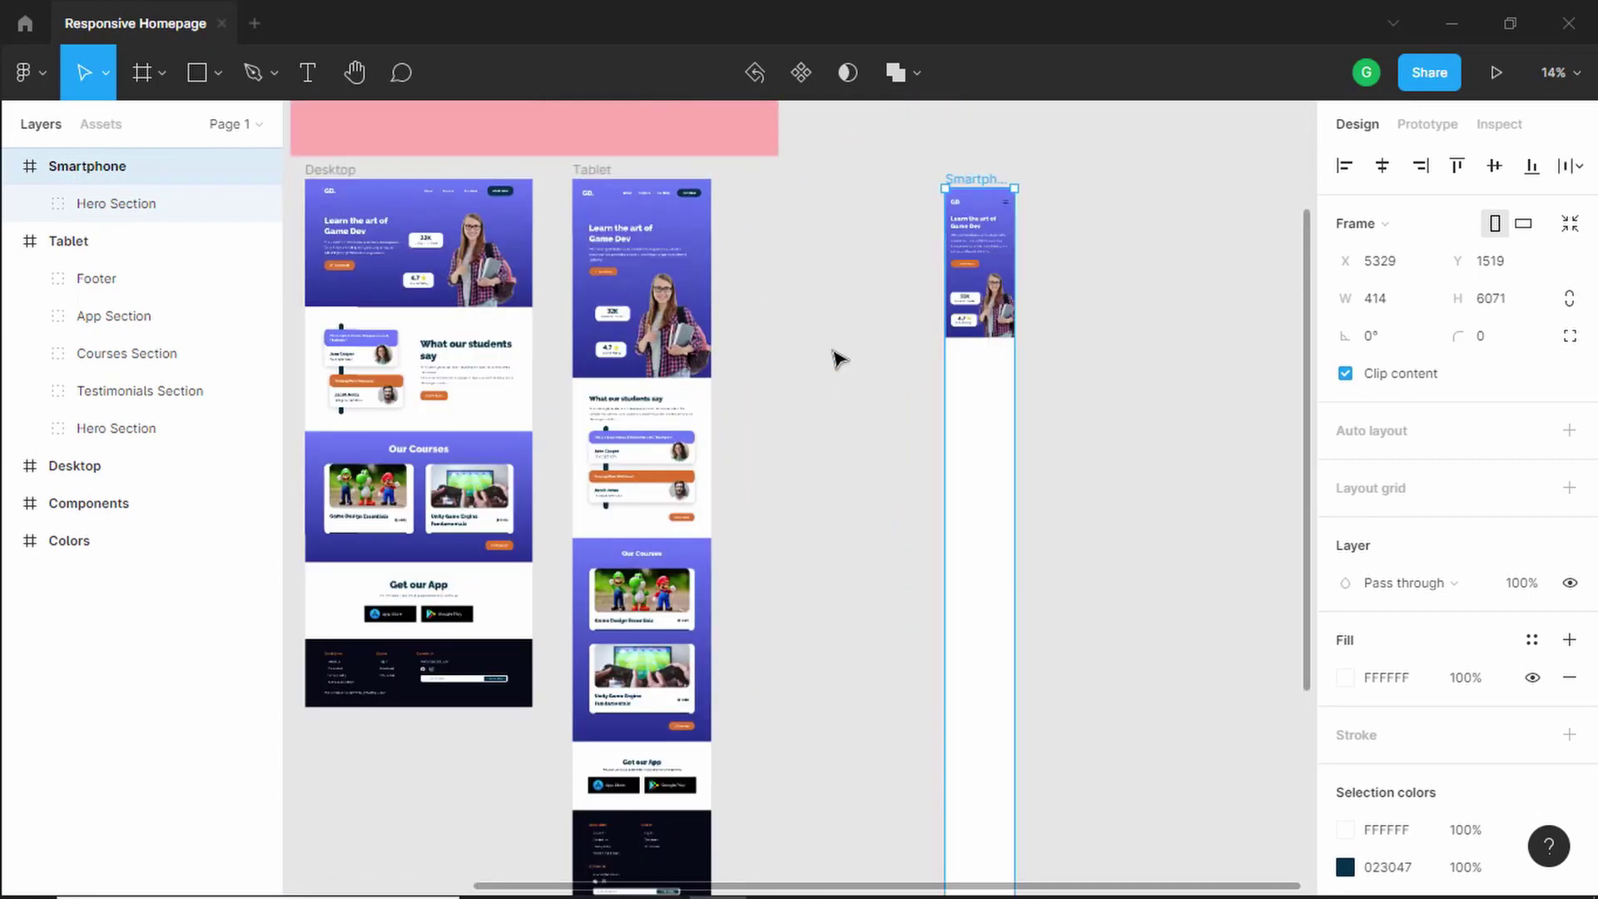
pyautogui.scroll(3, 838, 358)
pyautogui.scroll(1, 666, 441)
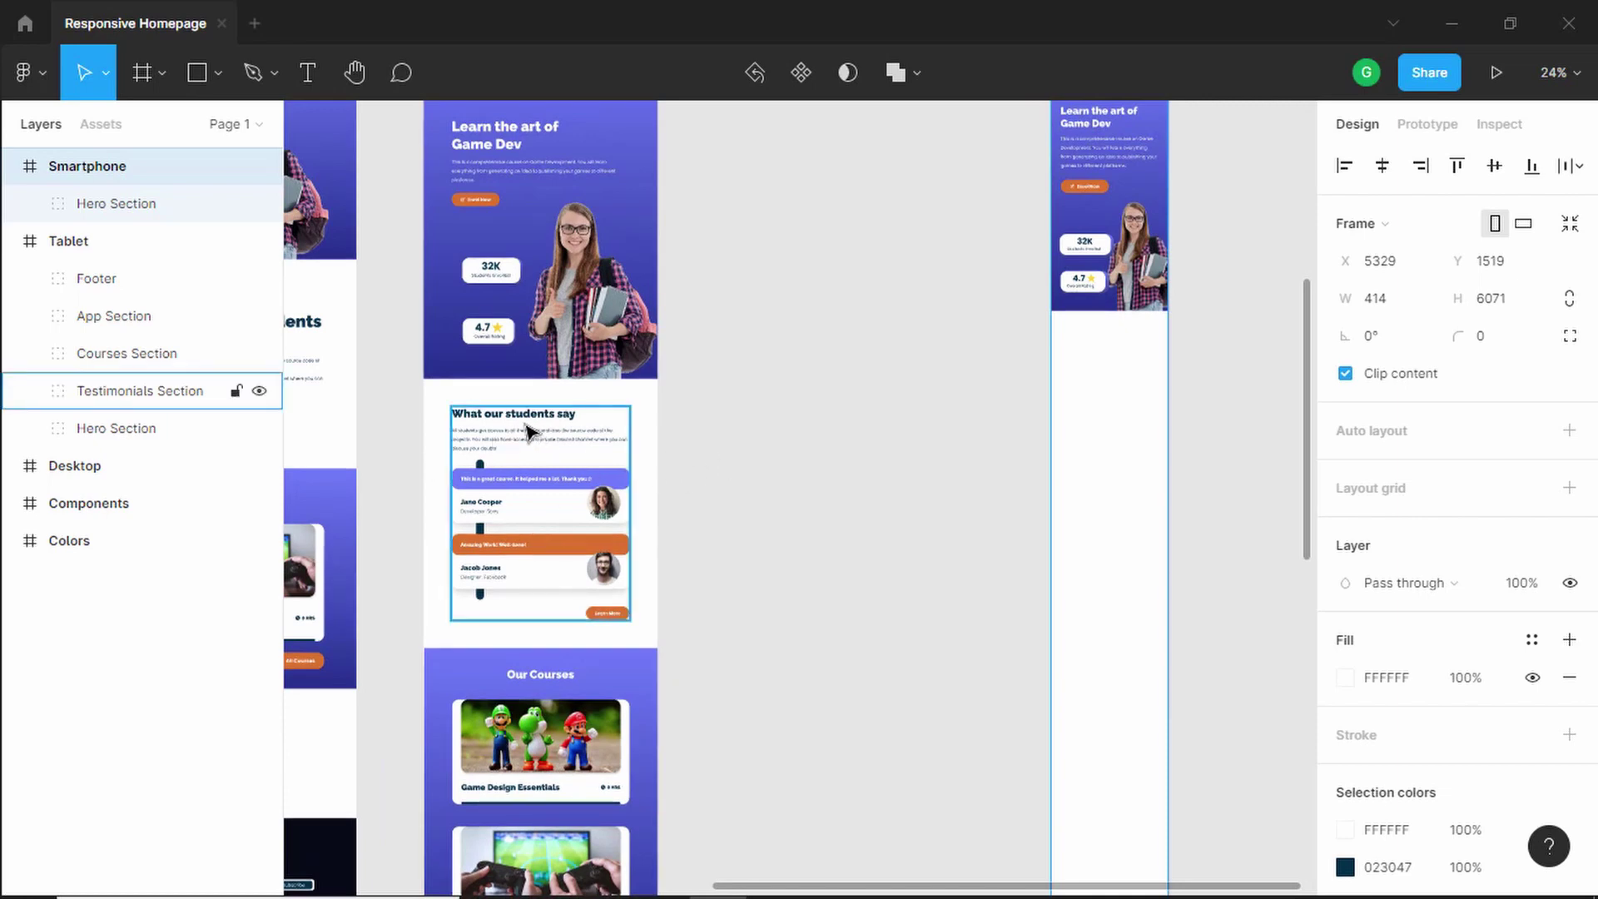
# Copy the tablet Testimonials Section into the space beside the Smartphone frame and switch the copy's heading to the Mobile platform
pyautogui.moveTo(526, 442); pyautogui.dragTo(891, 364)
pyautogui.scroll(3, 683, 258)
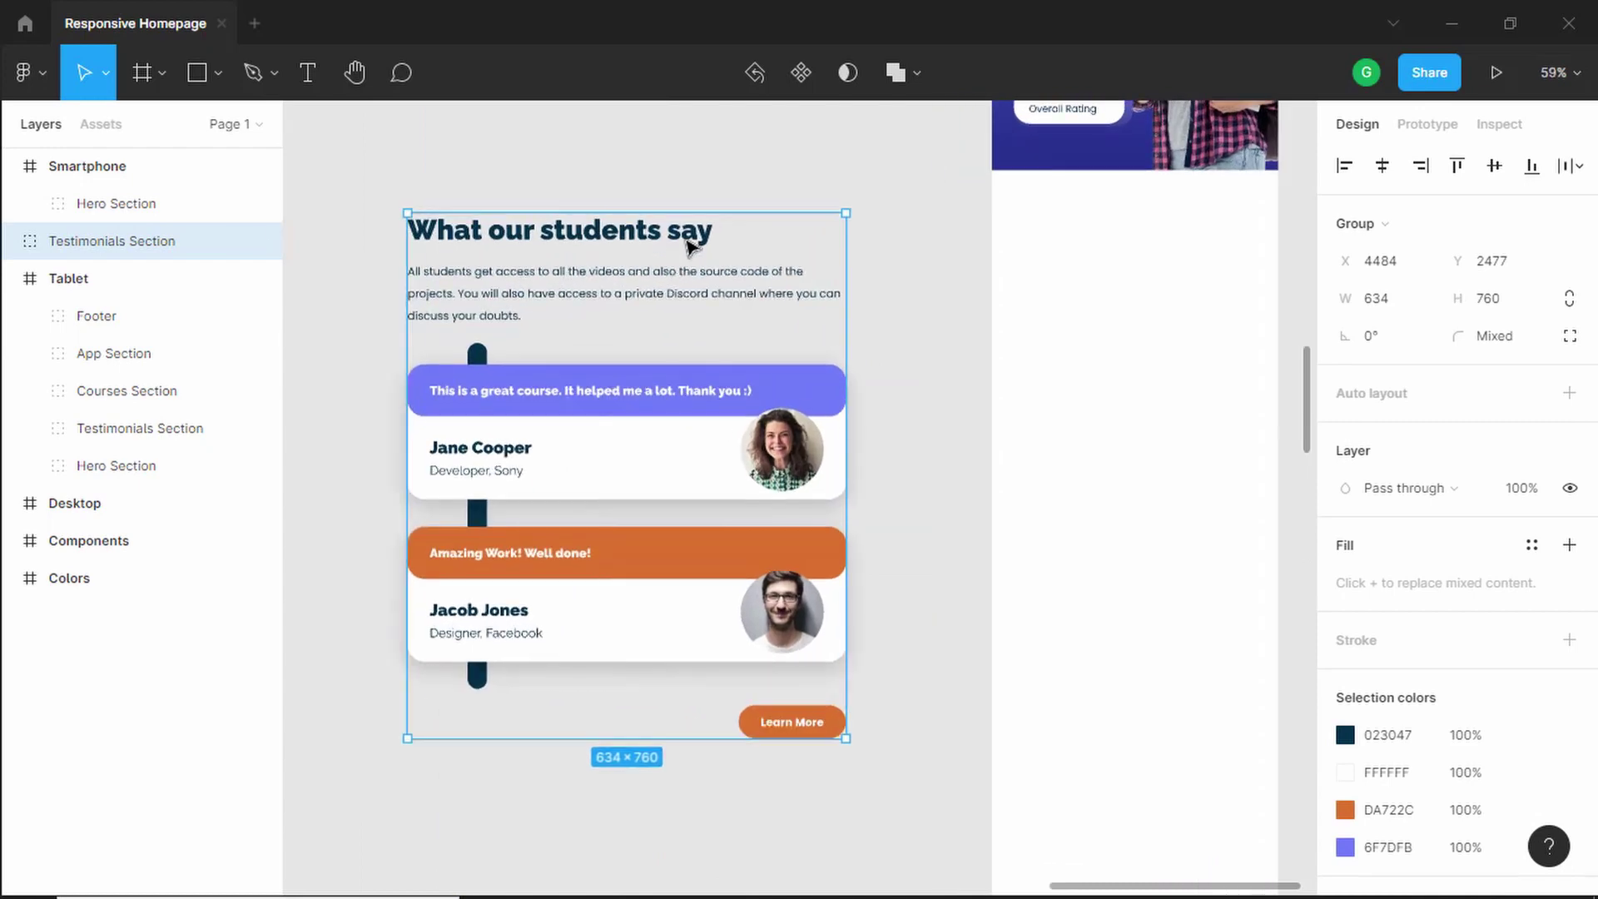
pyautogui.click(686, 241)
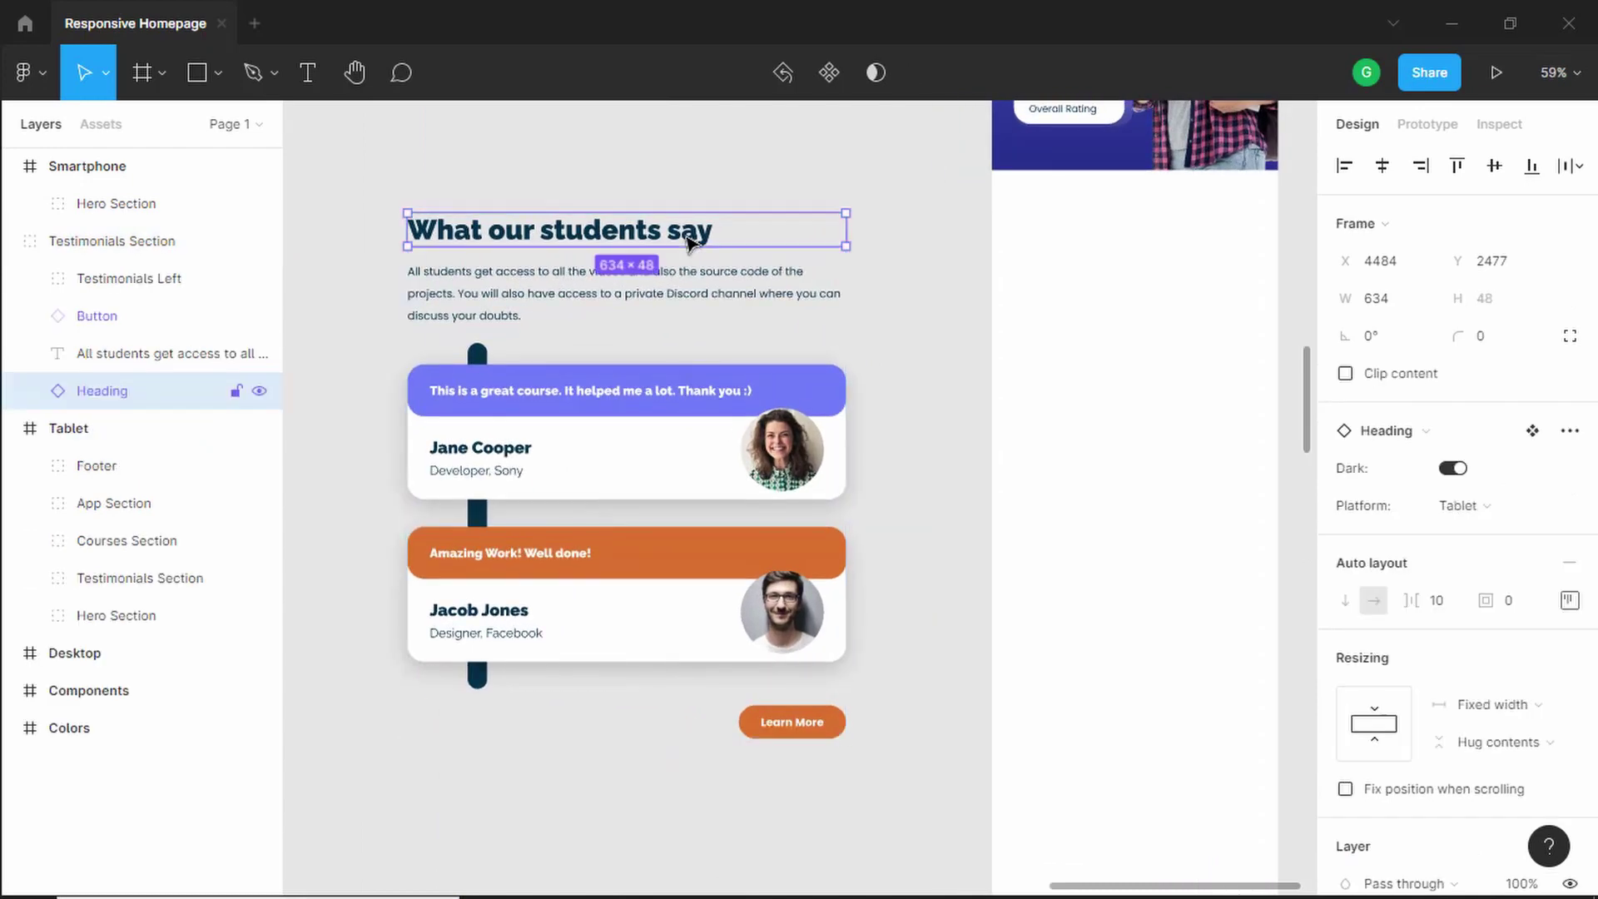
pyautogui.click(1508, 510)
pyautogui.click(1516, 537)
# Move the copied testimonials paragraph up 20 px, closer to its heading
pyautogui.click(695, 275)
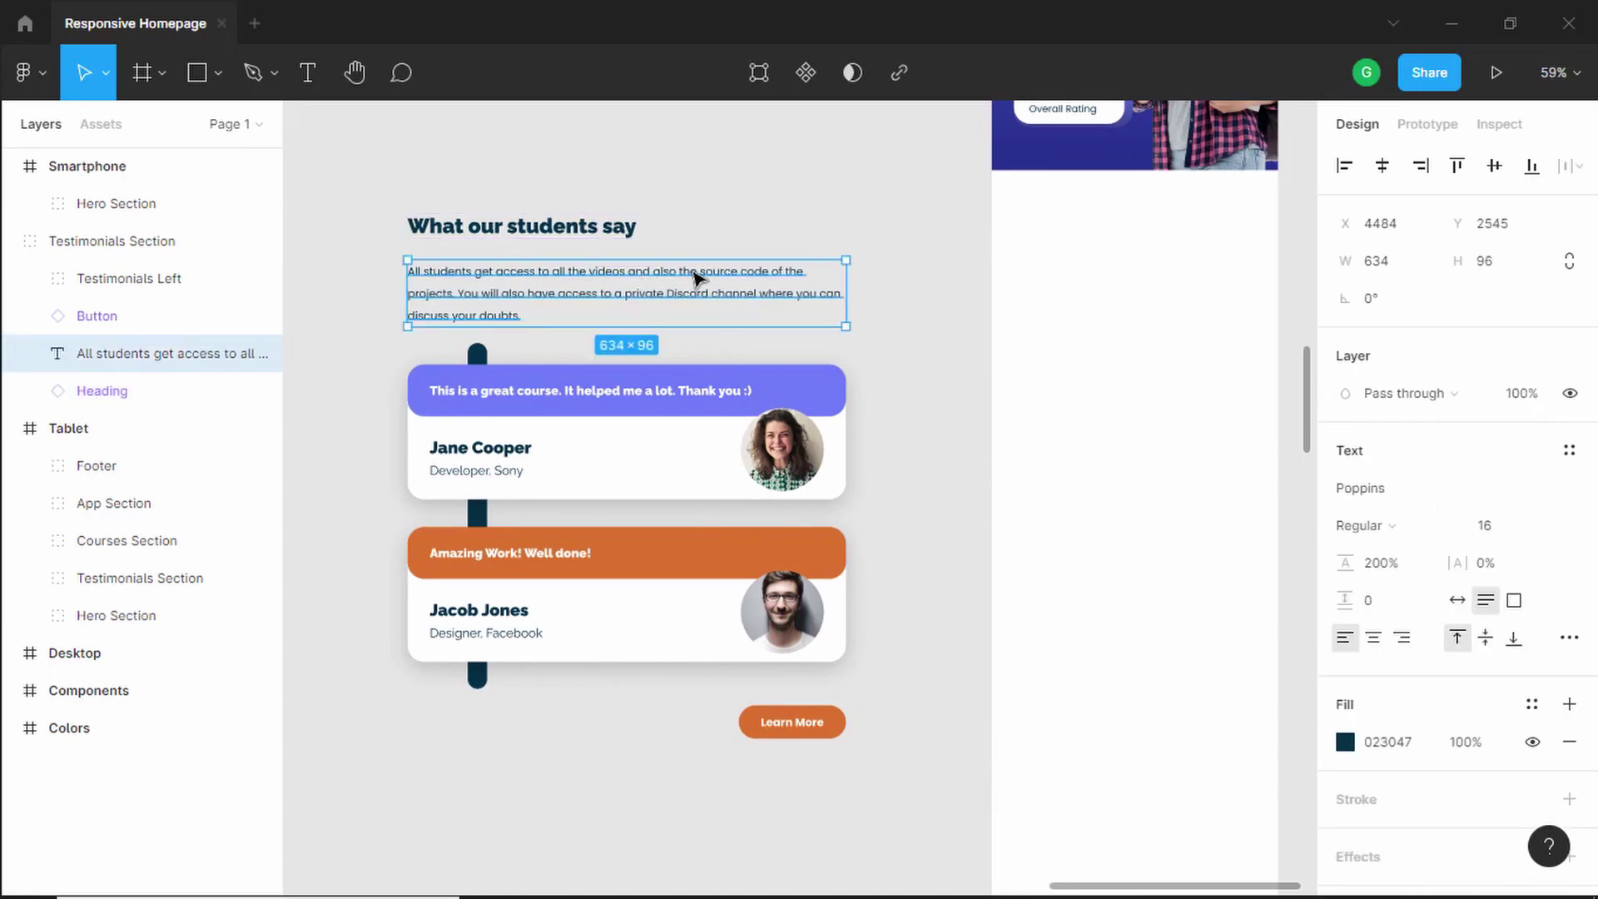
pyautogui.hotkey('shift', 'Up')
pyautogui.hotkey('shift', 'Up')
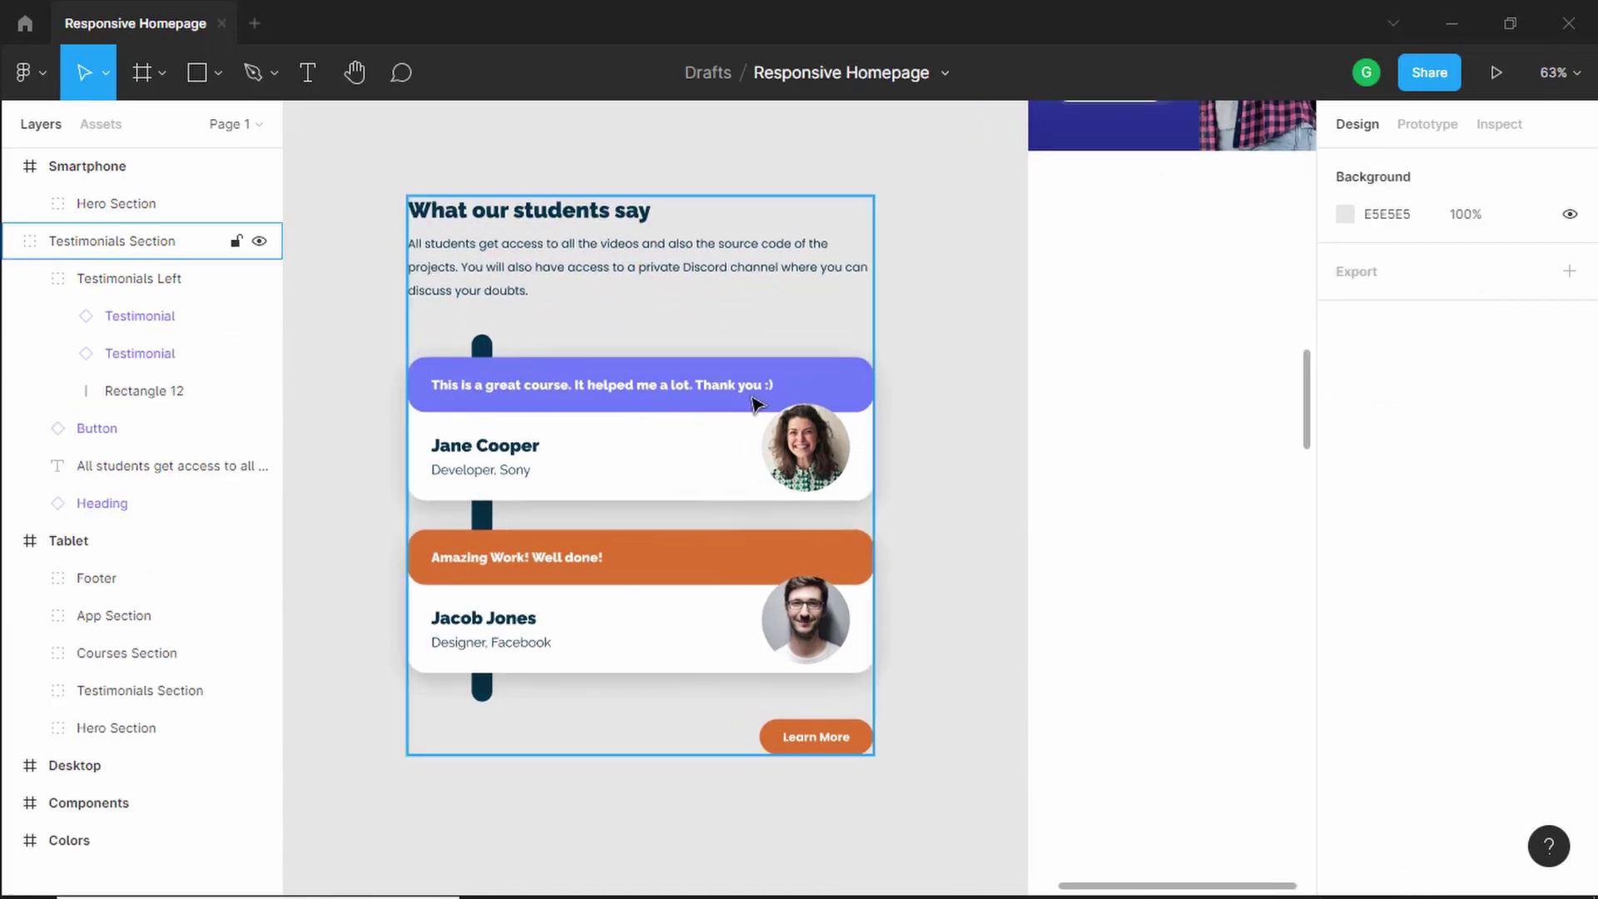
# Switch both testimonial cards in the copied section to the Mobile platform variant
pyautogui.click(738, 417)
pyautogui.click(738, 417)
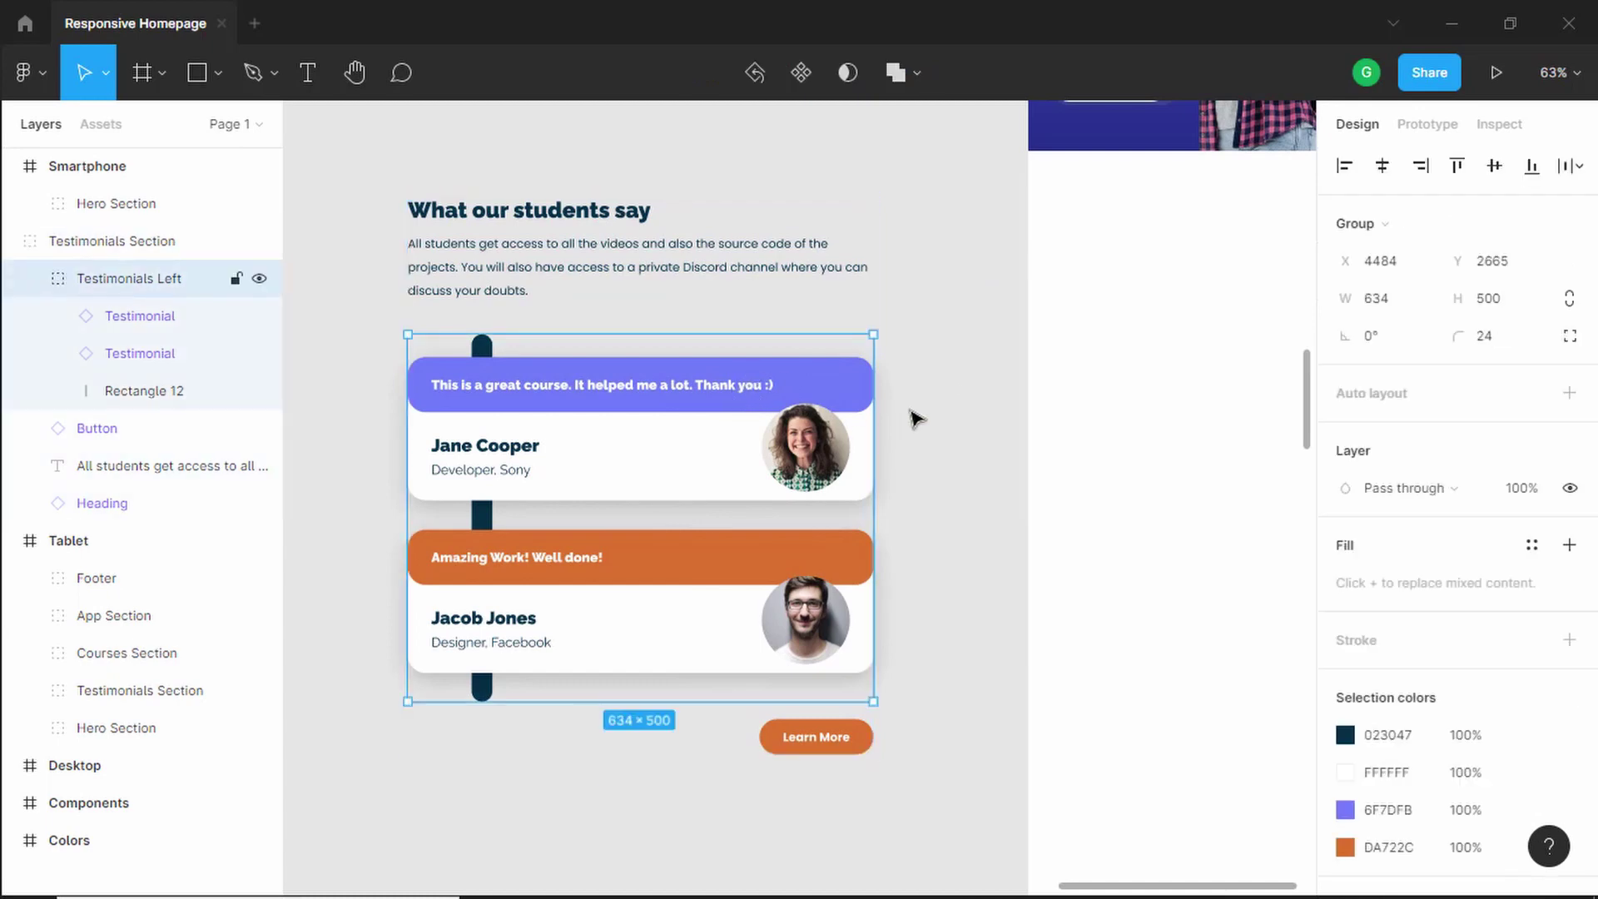
pyautogui.click(699, 421)
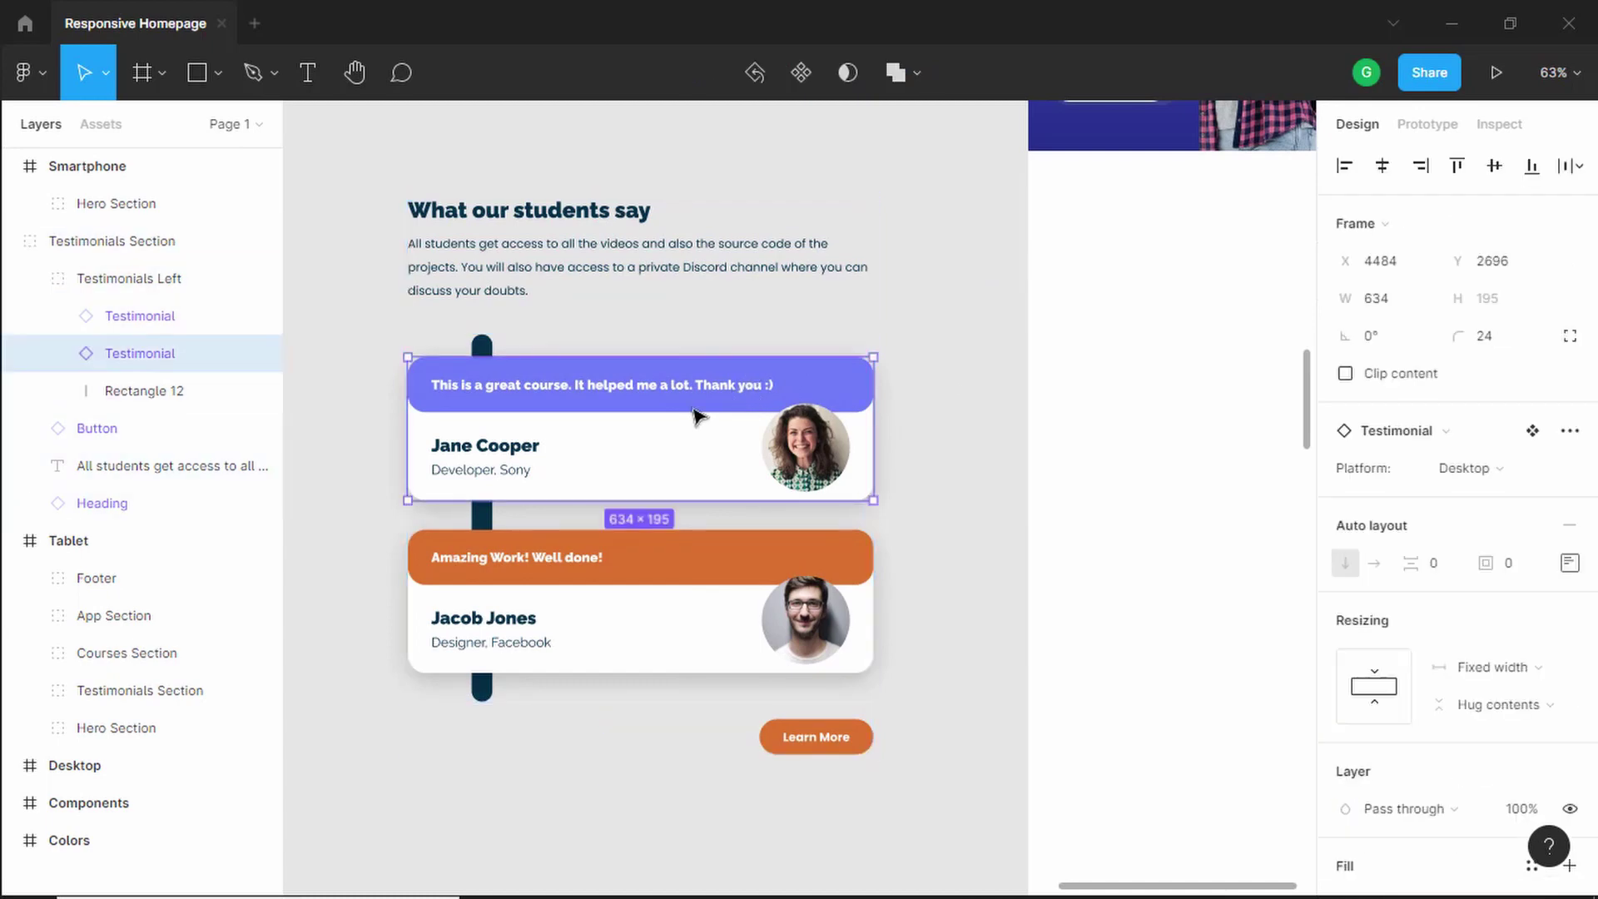
pyautogui.click(1490, 470)
pyautogui.click(1501, 496)
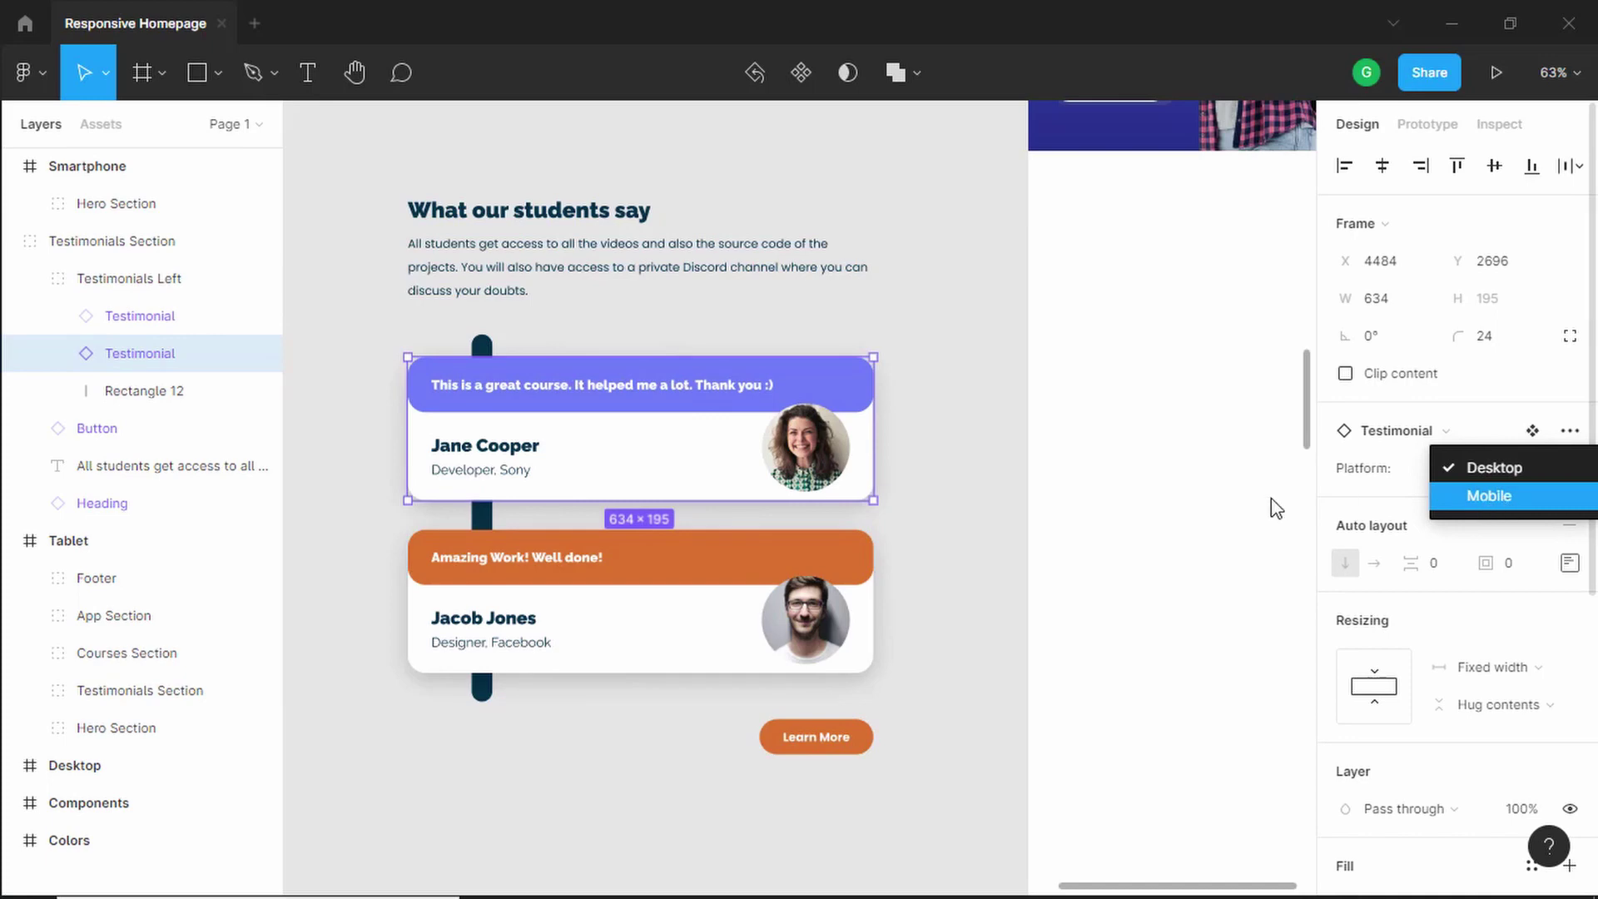
pyautogui.click(755, 566)
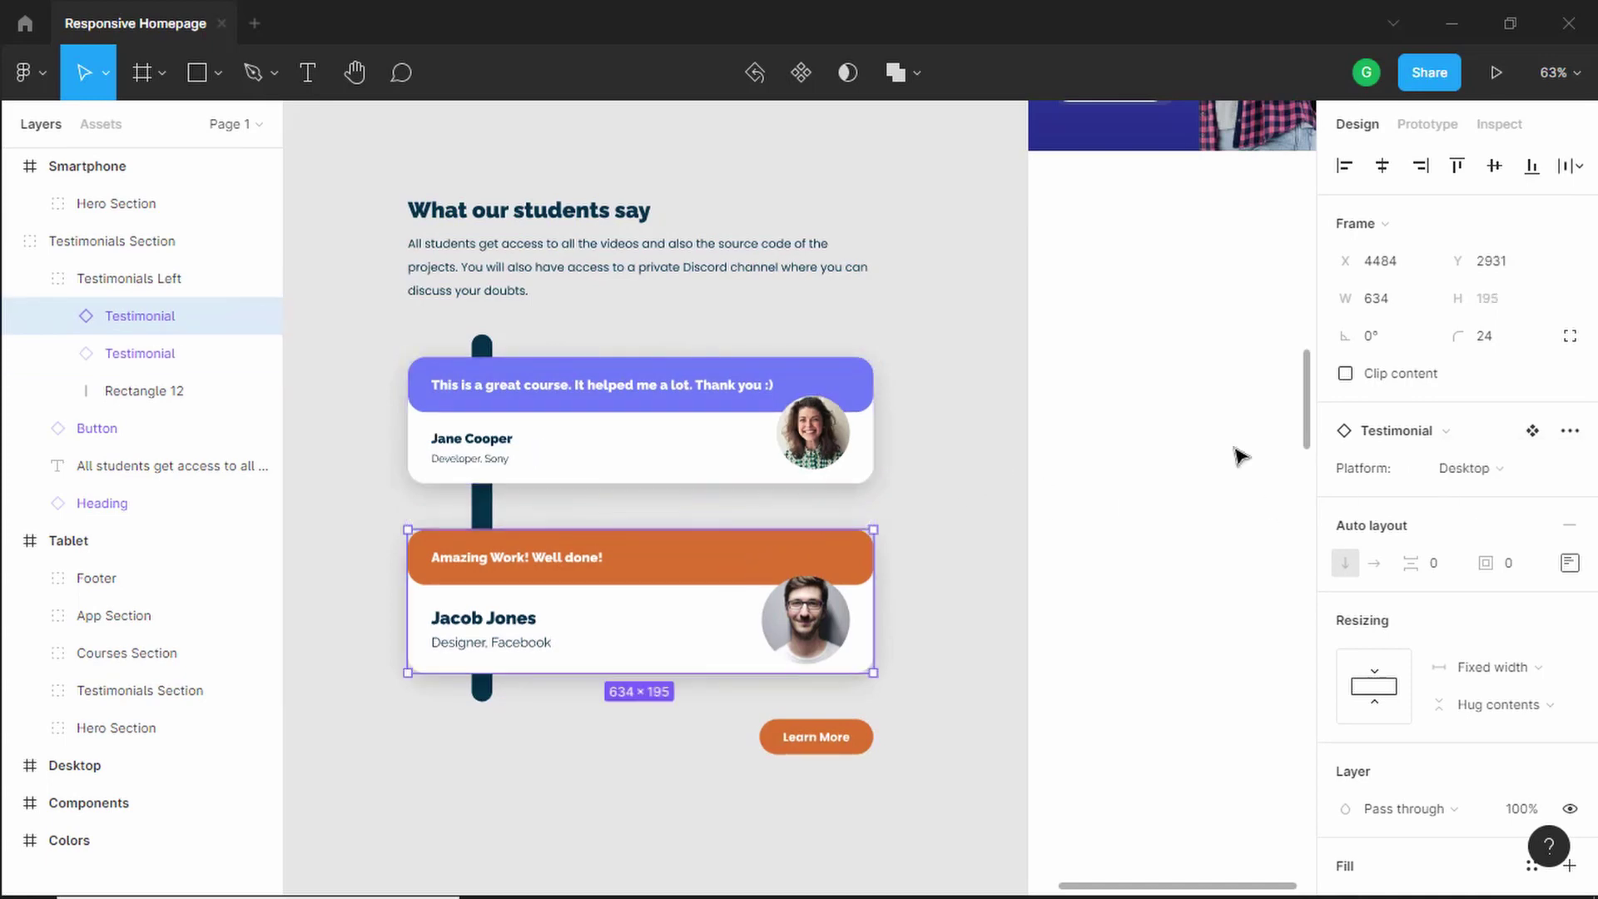
pyautogui.click(1544, 472)
pyautogui.click(1506, 496)
# Narrow the copied section's paragraph text box to about 369 px wide
pyautogui.scroll(-3, 963, 321)
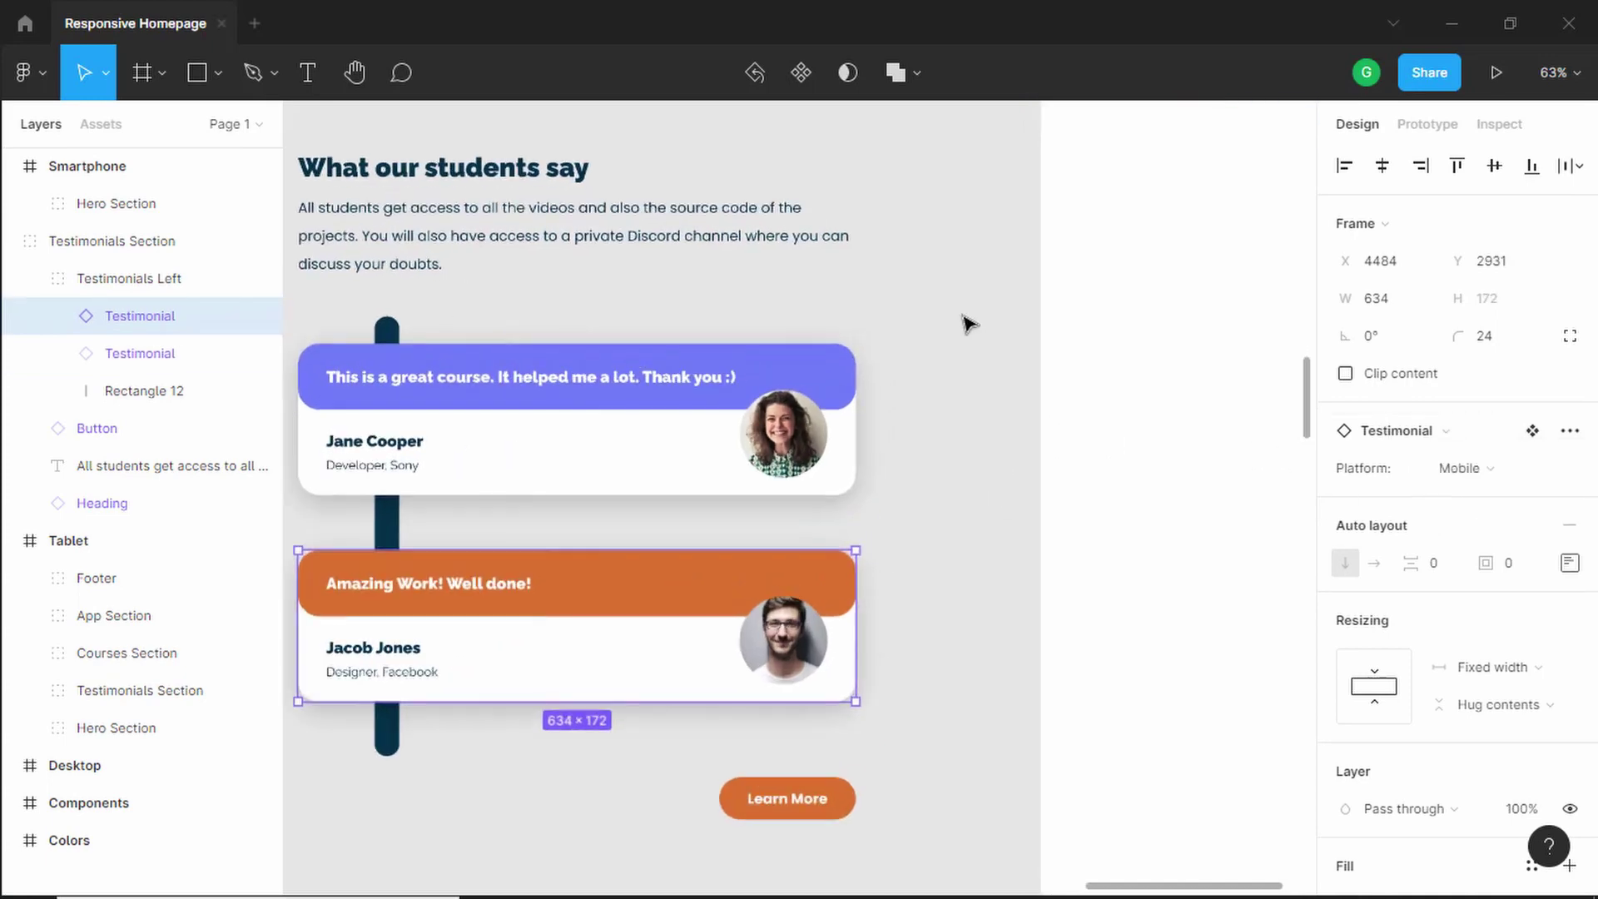
pyautogui.hscroll(5, 888, 312)
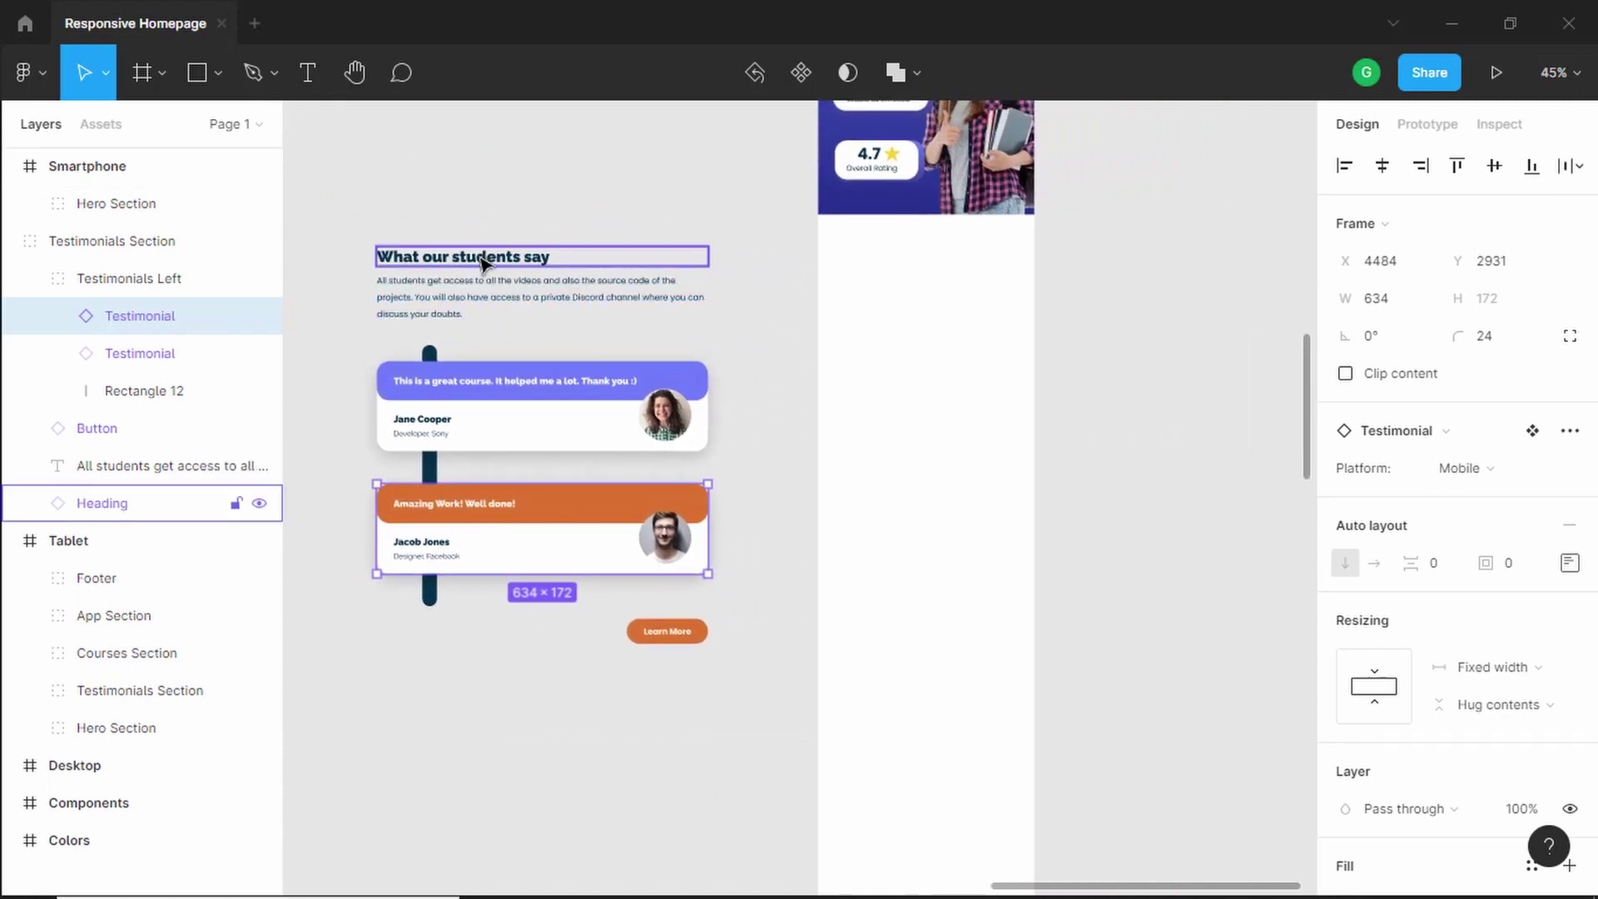
pyautogui.click(483, 263)
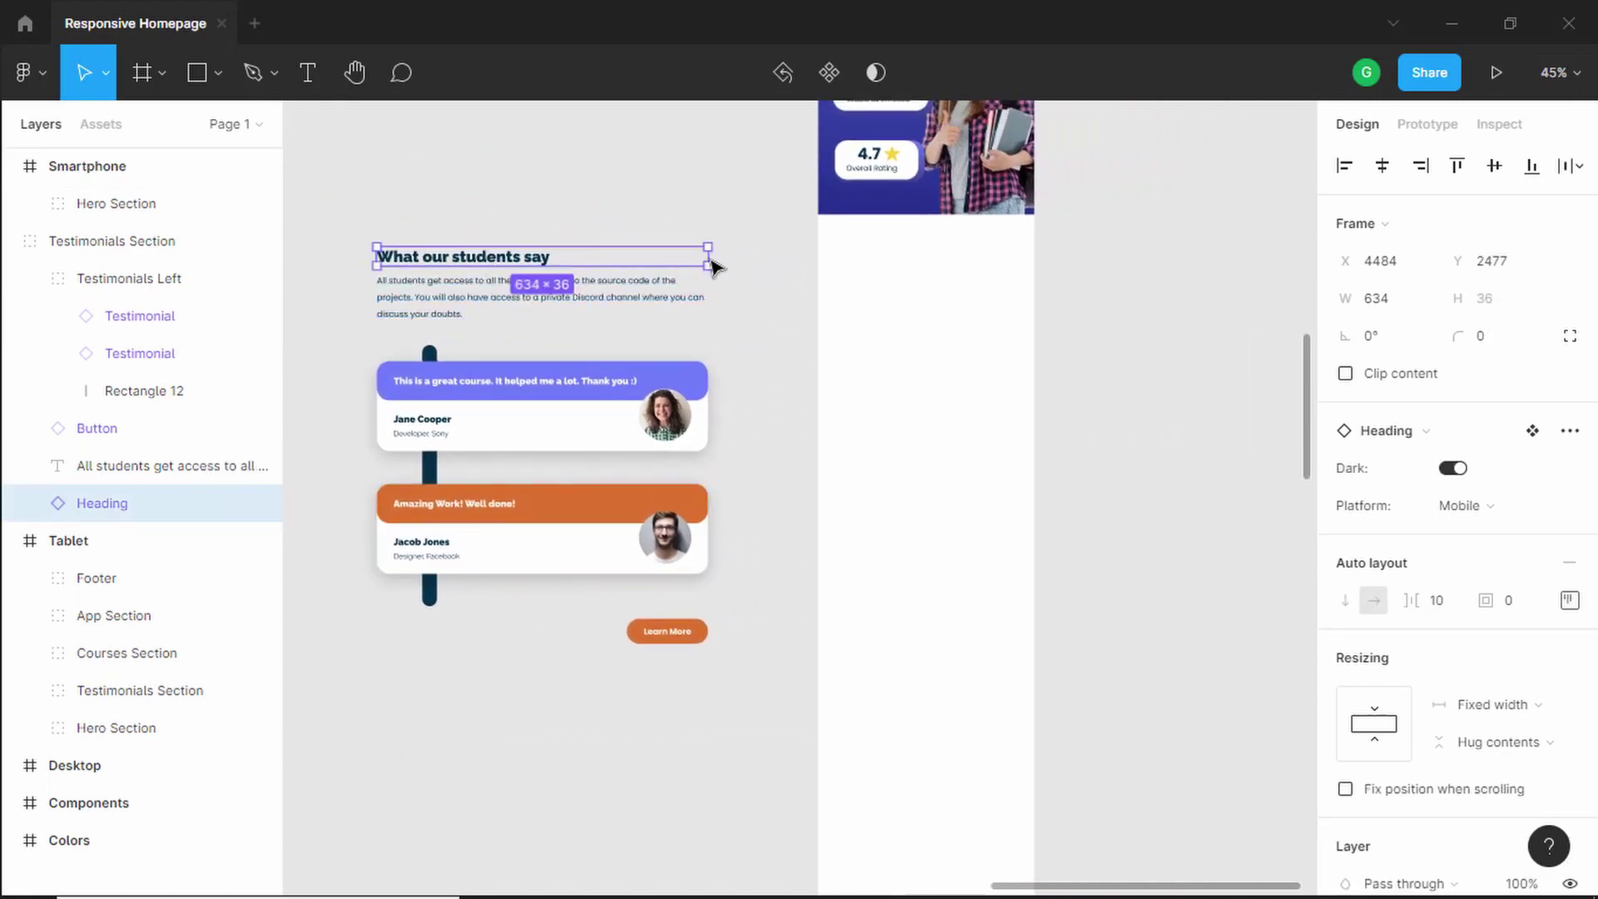
pyautogui.click(649, 301)
pyautogui.moveTo(707, 292); pyautogui.dragTo(569, 292)
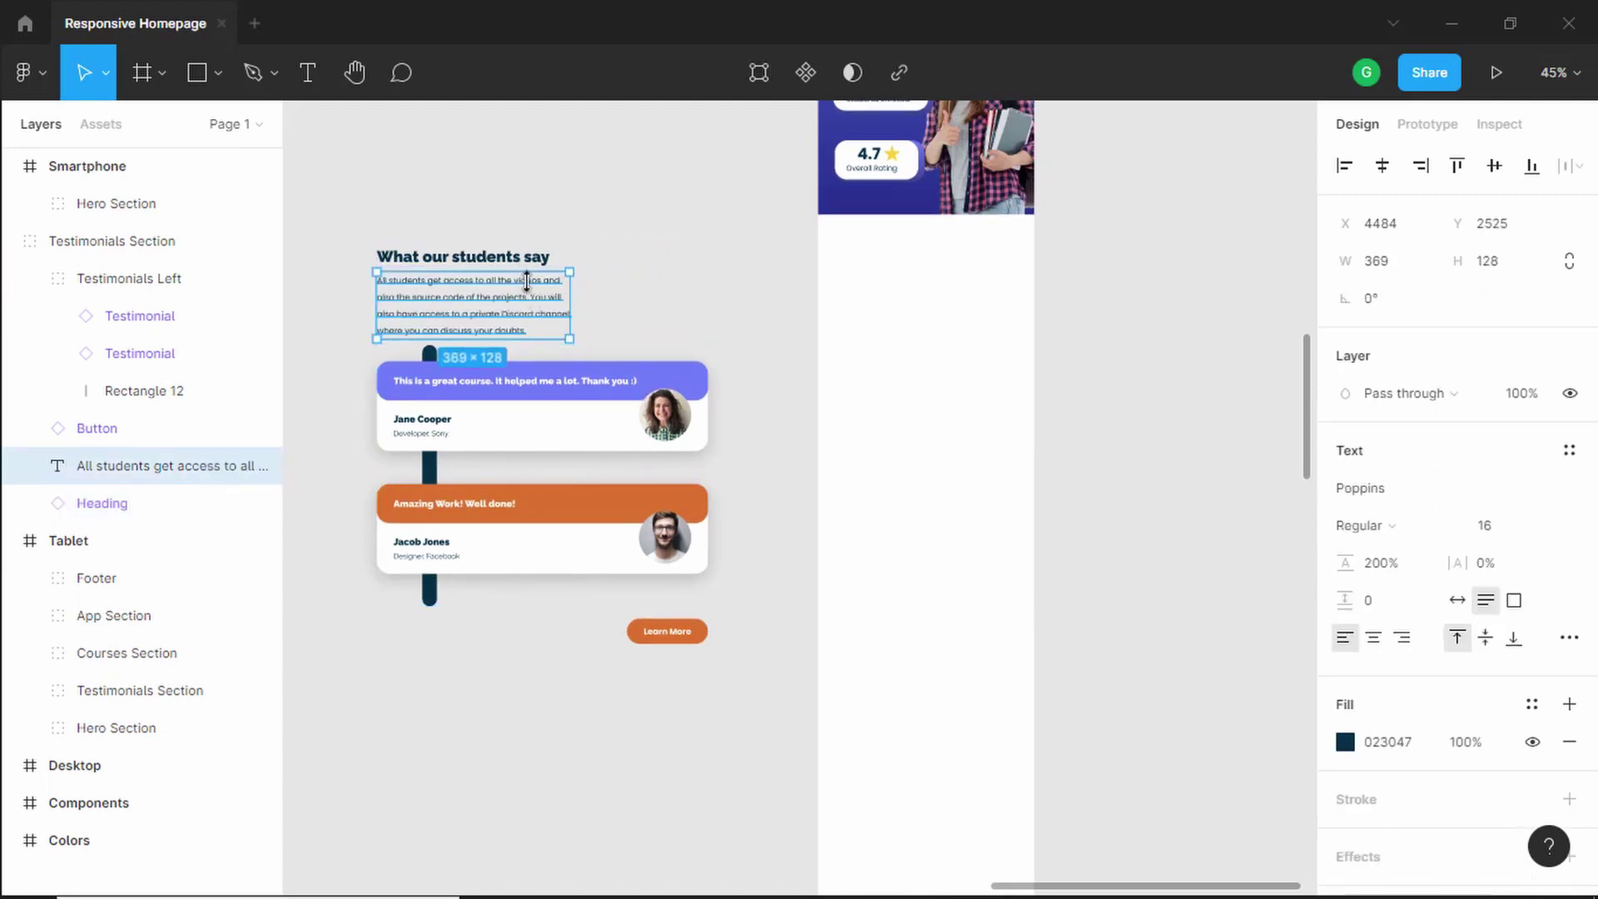
# Narrow both testimonial cards together to about 425 px wide
pyautogui.click(742, 439)
pyautogui.click(597, 402)
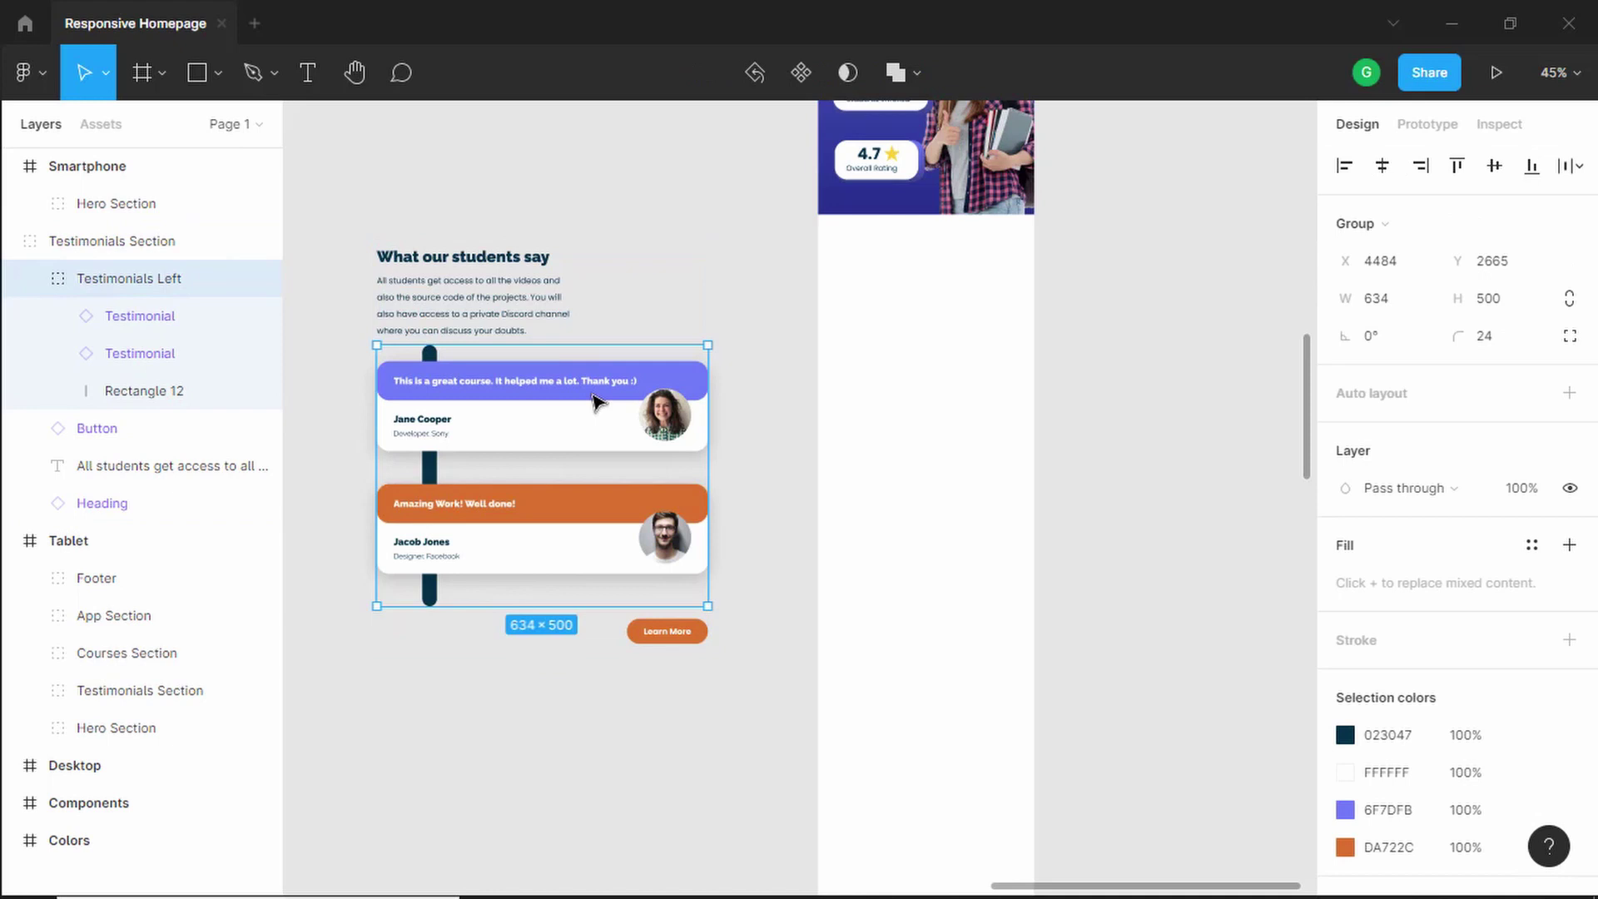
pyautogui.doubleClick(597, 402)
pyautogui.keyDown('shift'); pyautogui.click(591, 519); pyautogui.keyUp('shift')
pyautogui.moveTo(647, 413); pyautogui.dragTo(588, 418)
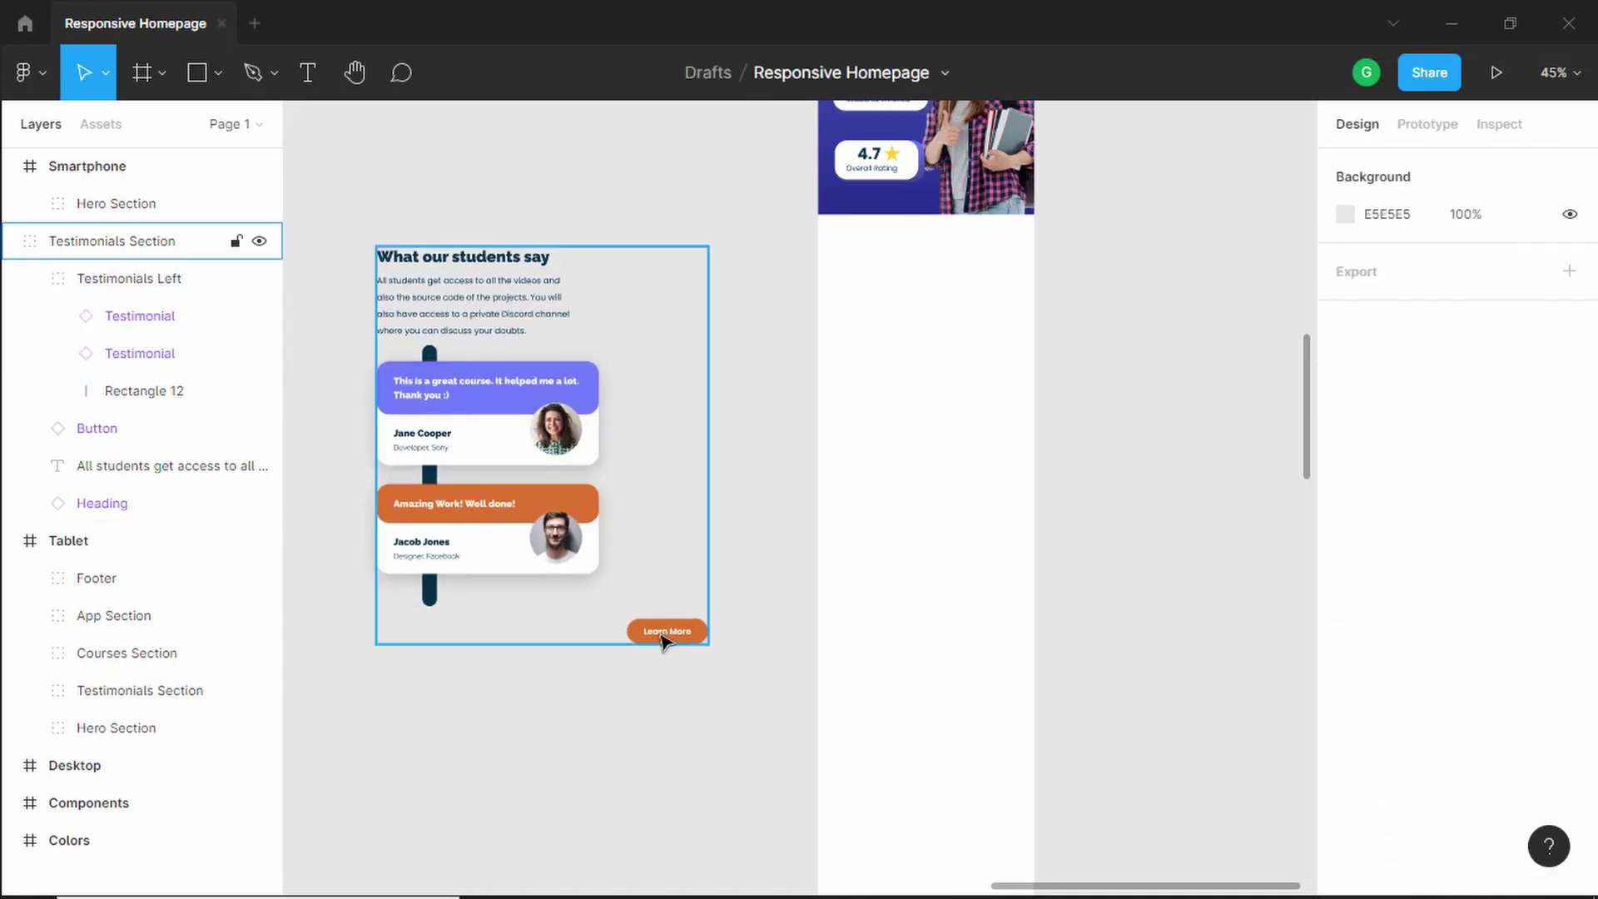
# Move the Learn More button beneath the testimonial cards at X 4754, Y 3185, aligned with their right edge
pyautogui.click(657, 637)
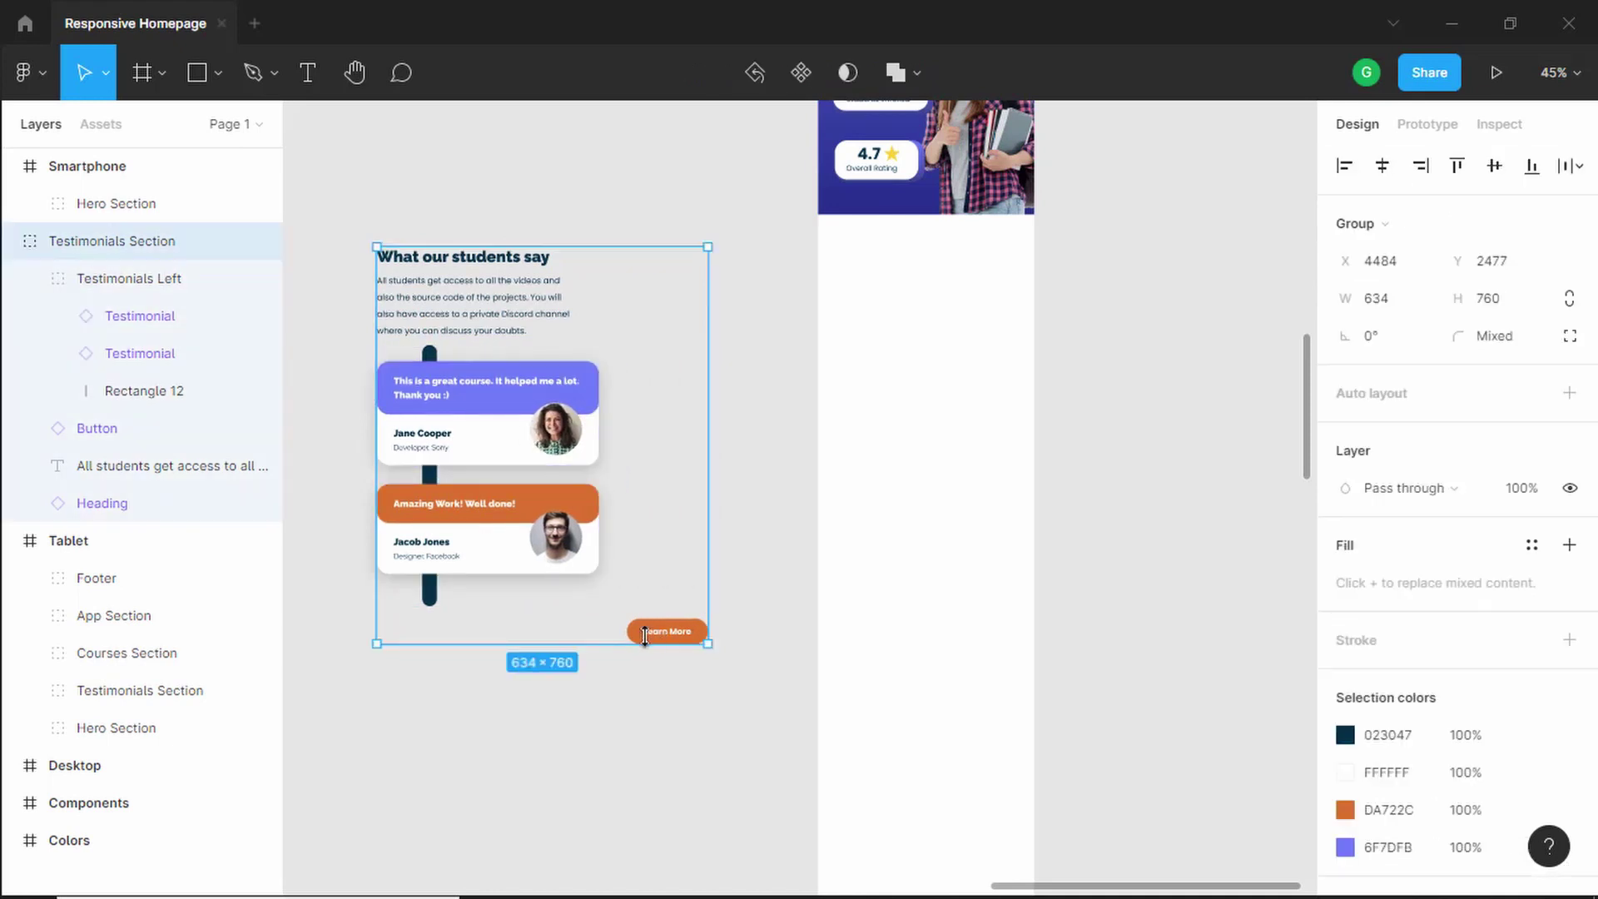
pyautogui.doubleClick(659, 633)
pyautogui.moveTo(664, 636); pyautogui.dragTo(554, 623)
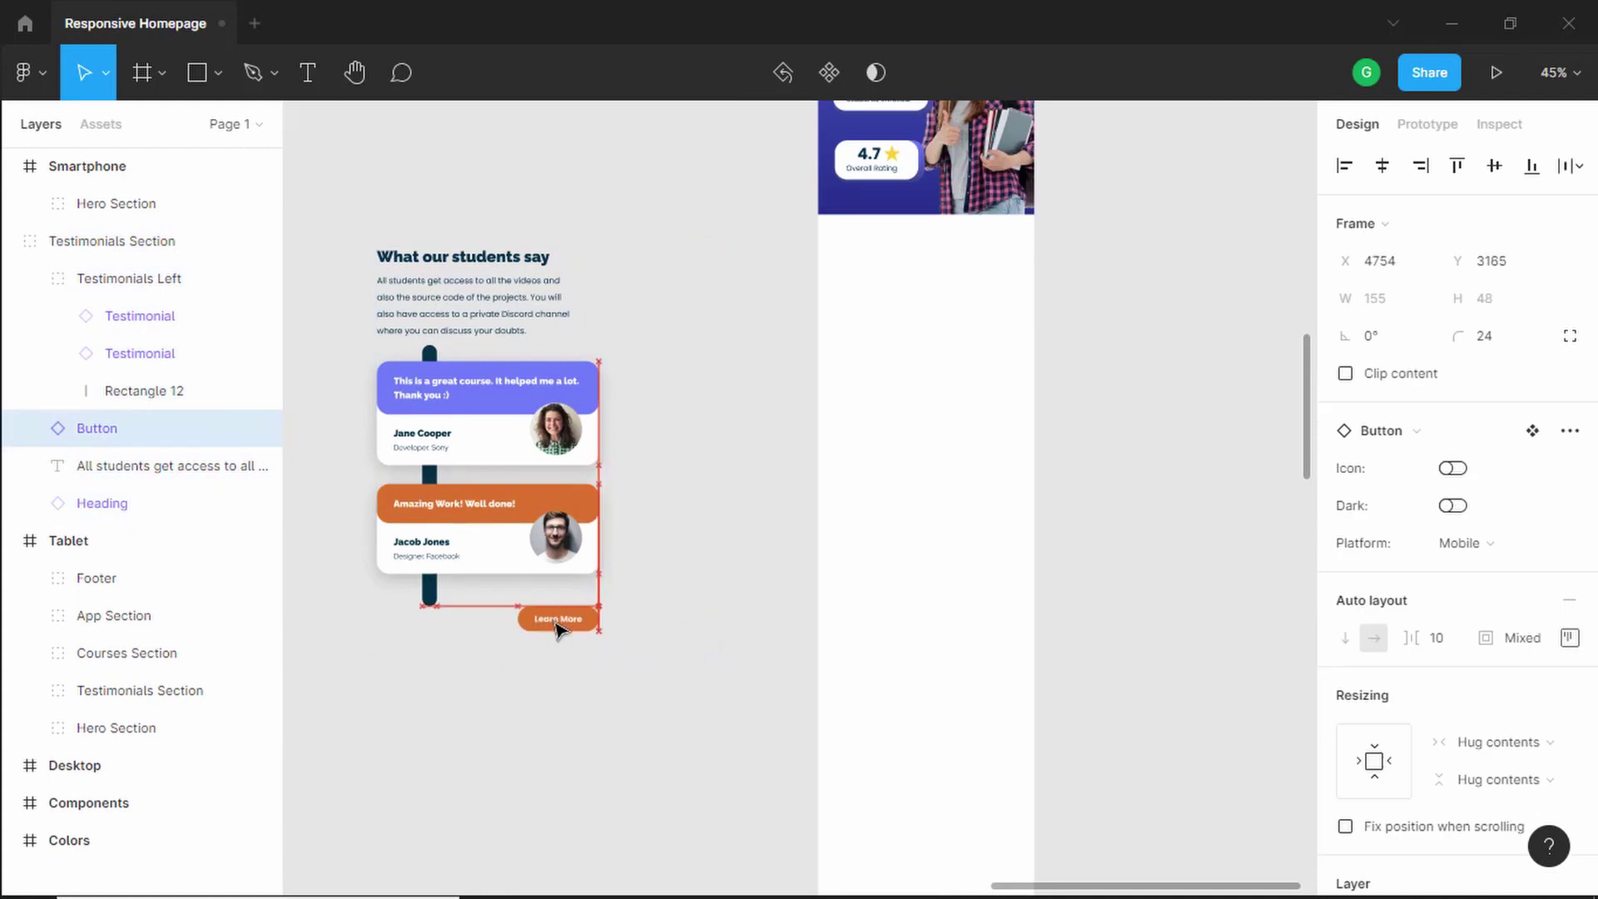
# Move the adapted Testimonials Section into the Smartphone frame below the hero section, at X 32, Y 996
pyautogui.moveTo(679, 202); pyautogui.dragTo(315, 717)
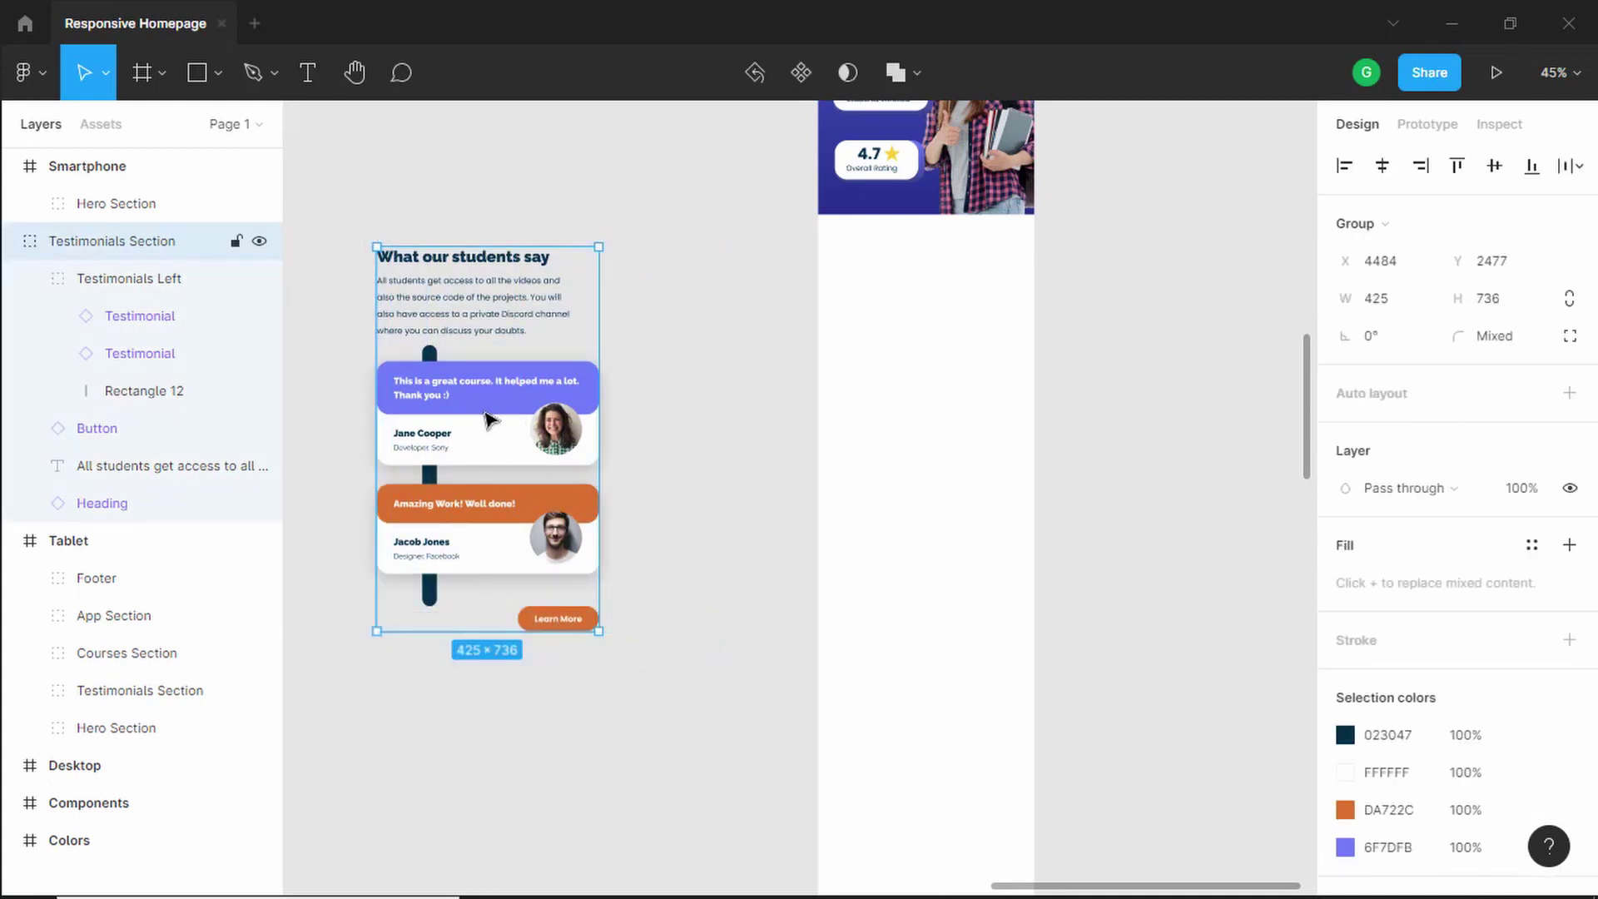
pyautogui.moveTo(488, 327); pyautogui.dragTo(951, 317)
pyautogui.scroll(5, 1113, 329)
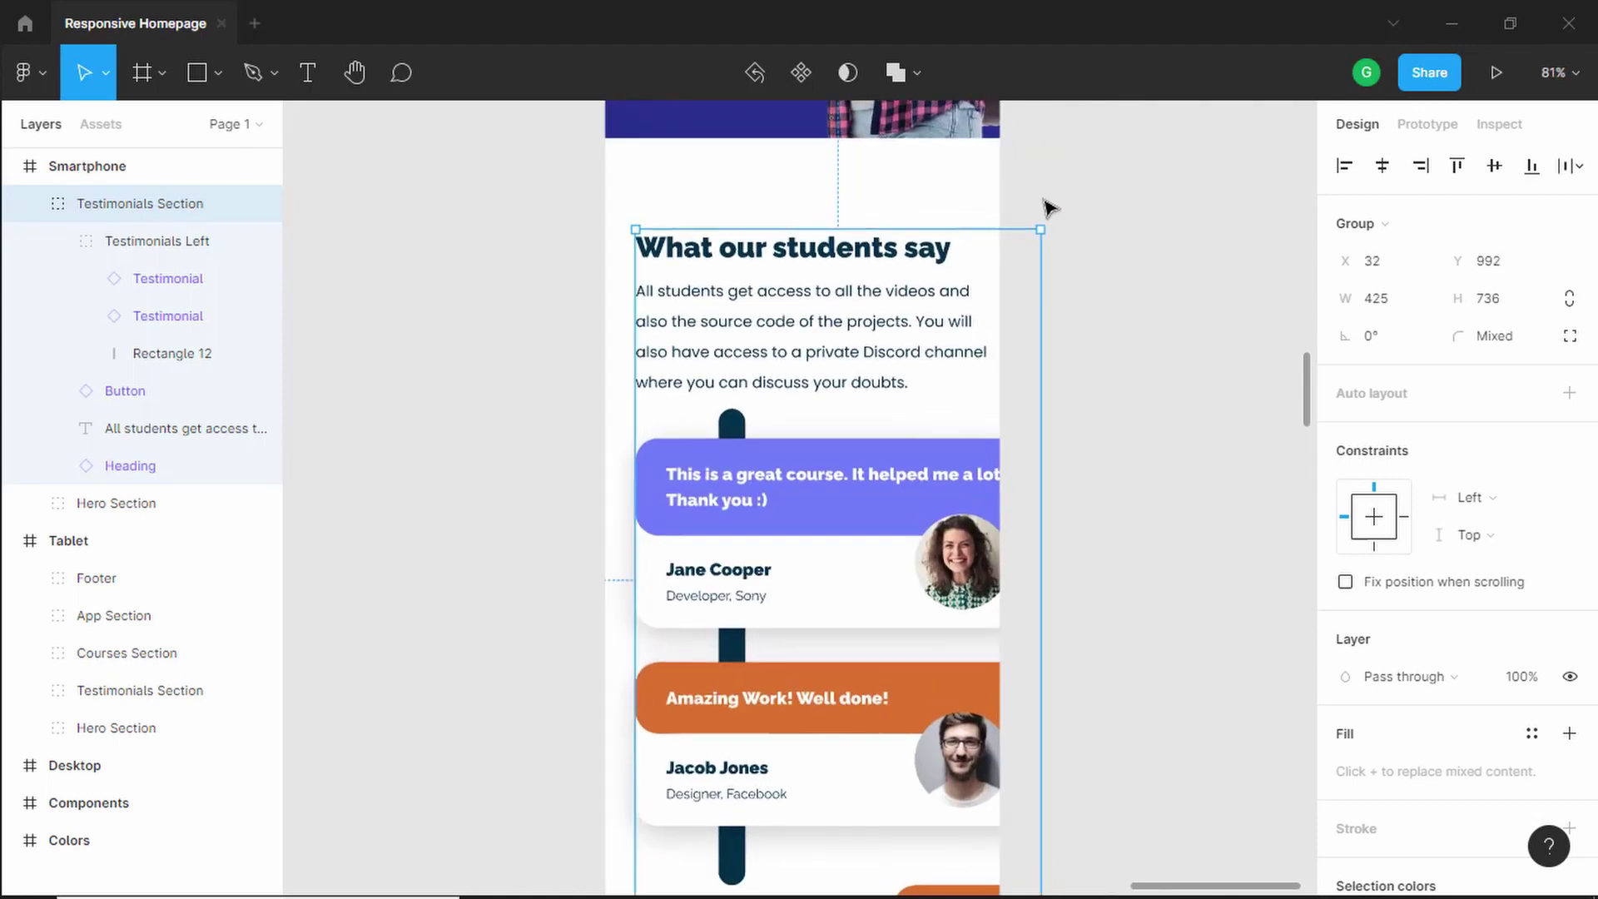
pyautogui.moveTo(946, 198); pyautogui.dragTo(951, 303)
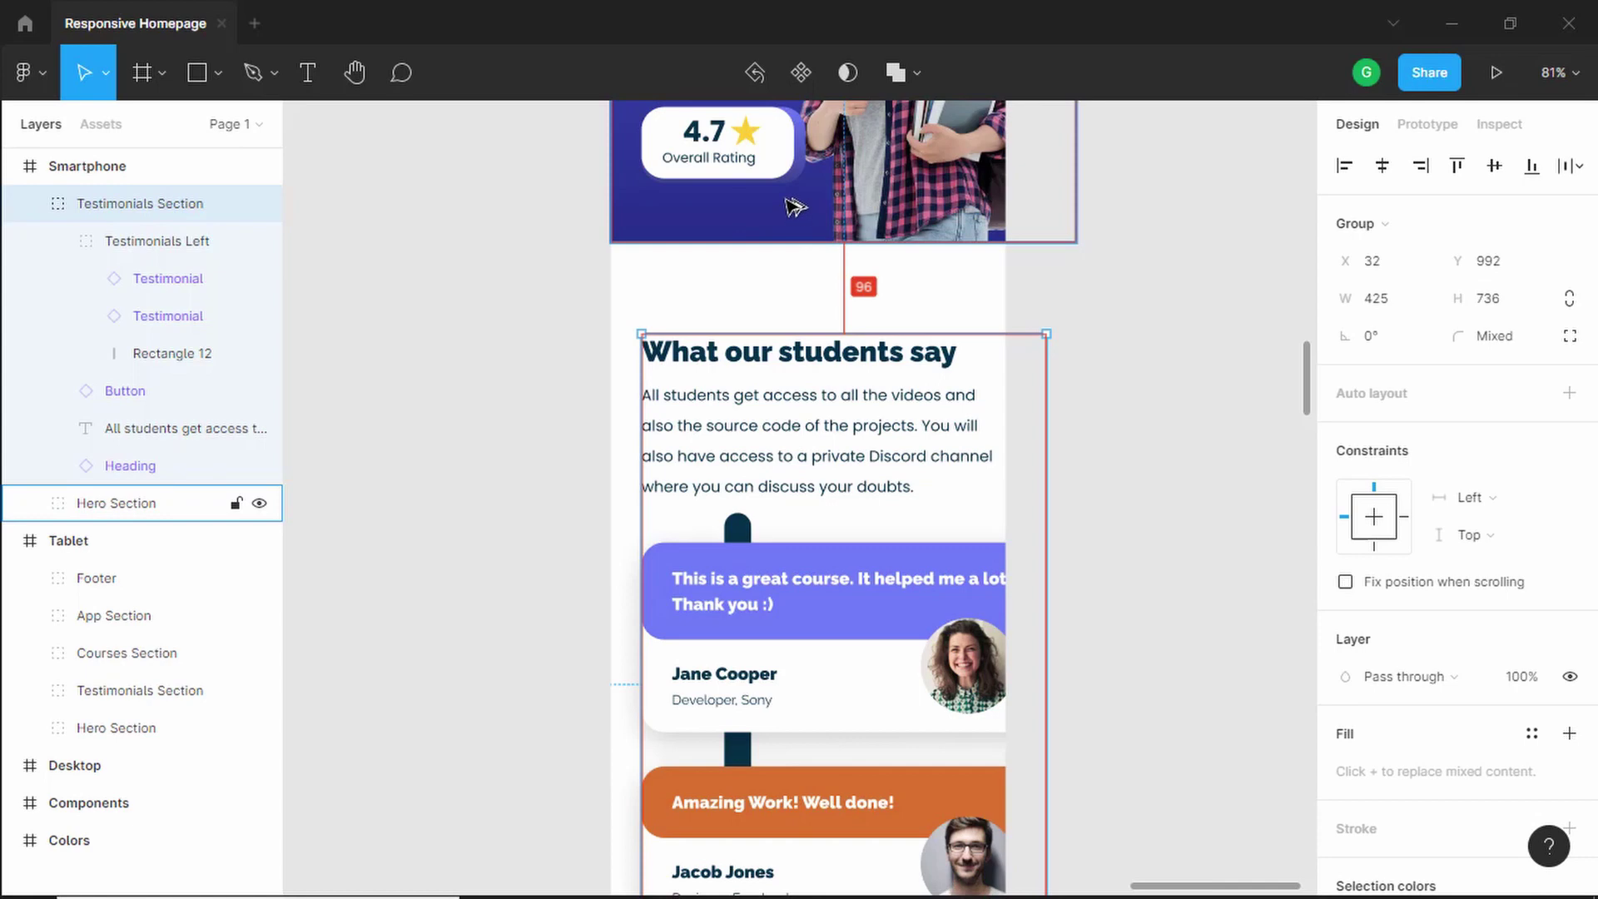
pyautogui.press('Down')
pyautogui.press('Down')
pyautogui.press('Down')
pyautogui.press('Down')
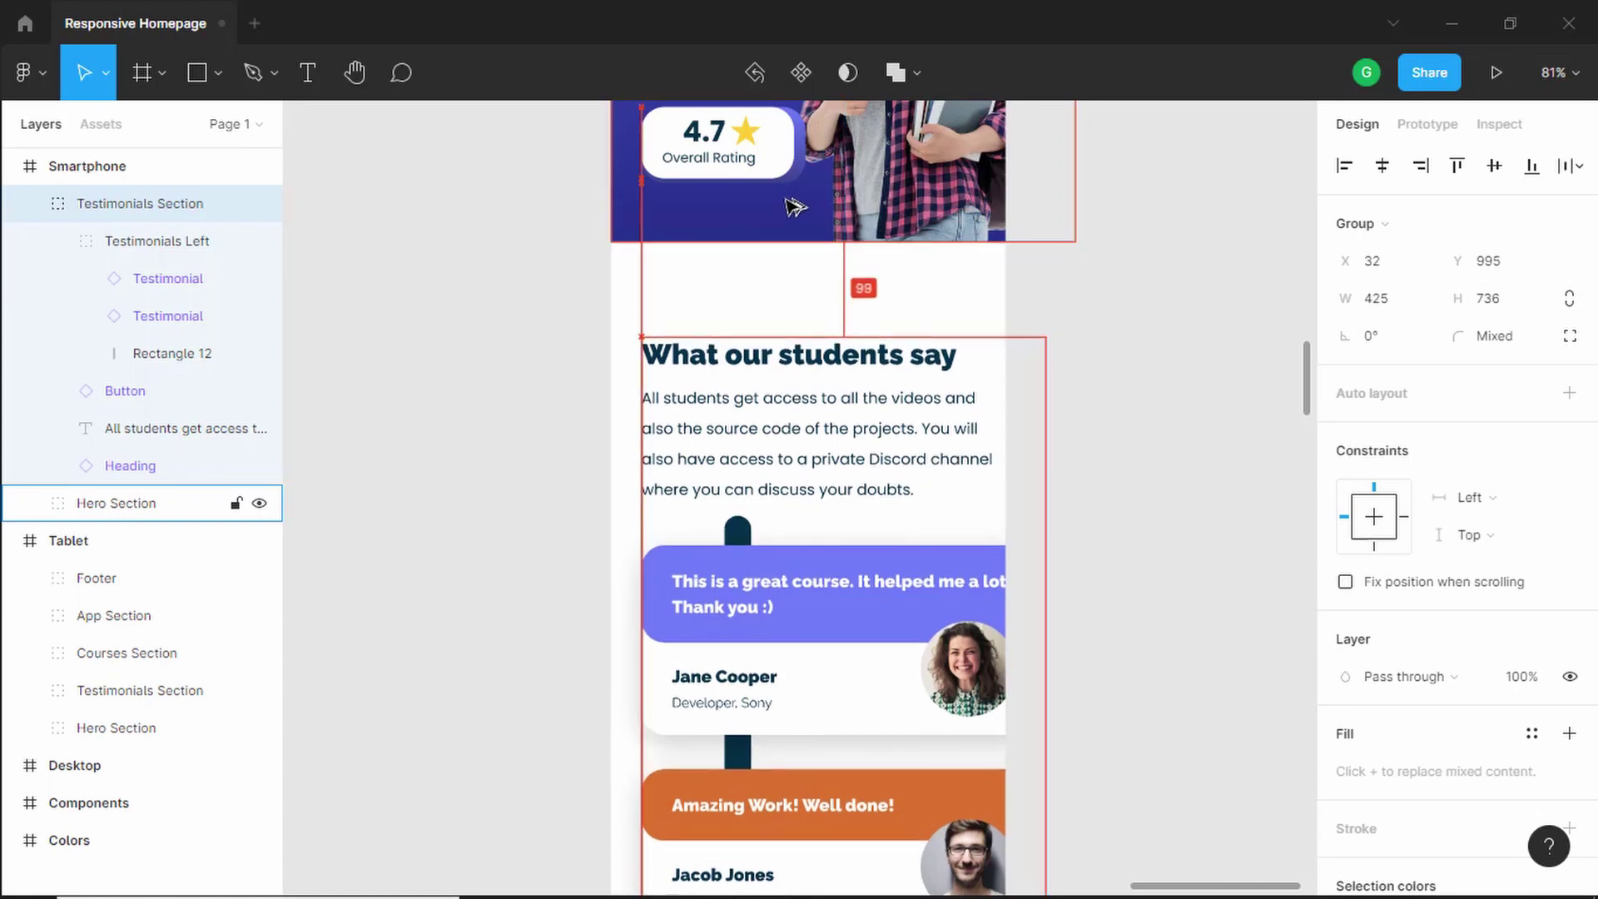
# Narrow the Smartphone testimonials heading and its paragraph to 350 px wide each
pyautogui.scroll(-4, 746, 427)
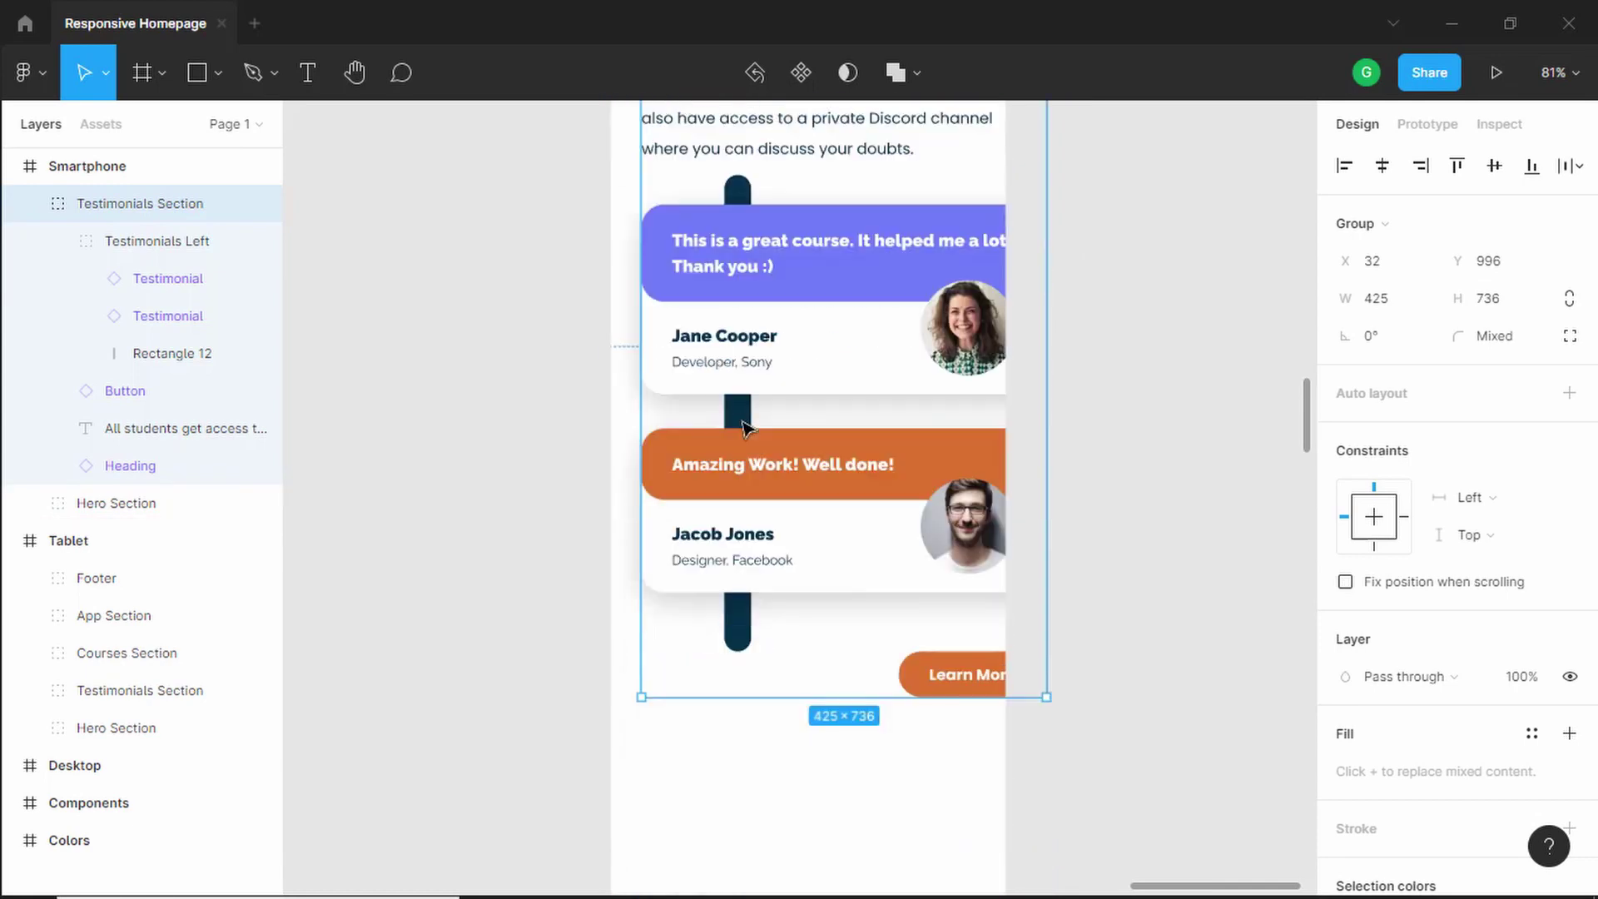
pyautogui.scroll(3, 653, 381)
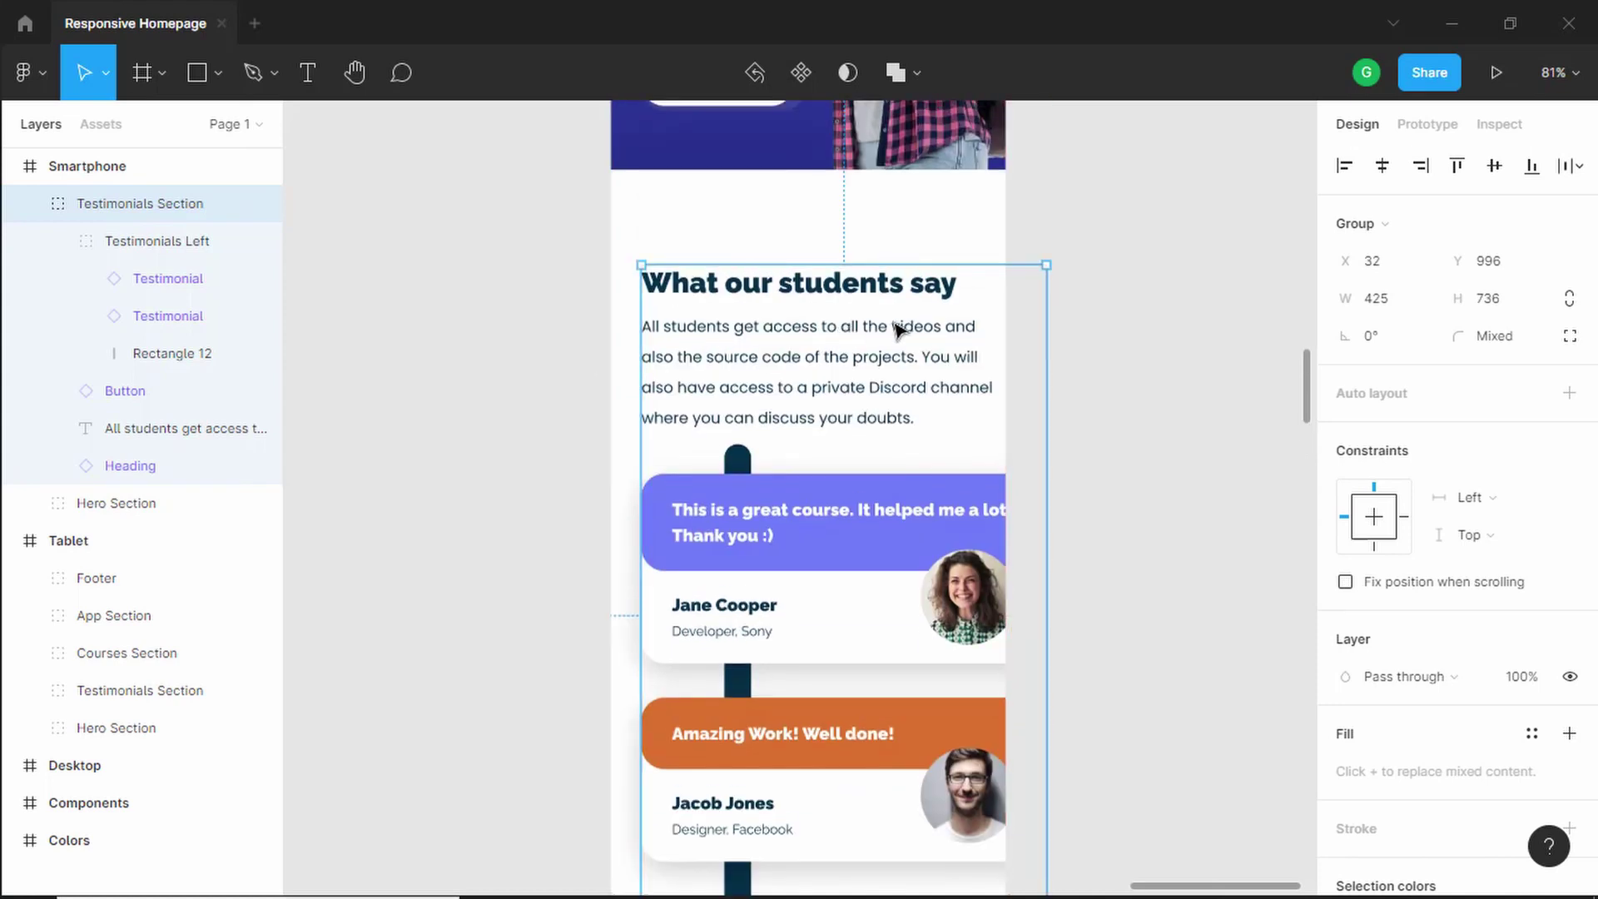
pyautogui.click(913, 289)
pyautogui.moveTo(1004, 276); pyautogui.dragTo(956, 296)
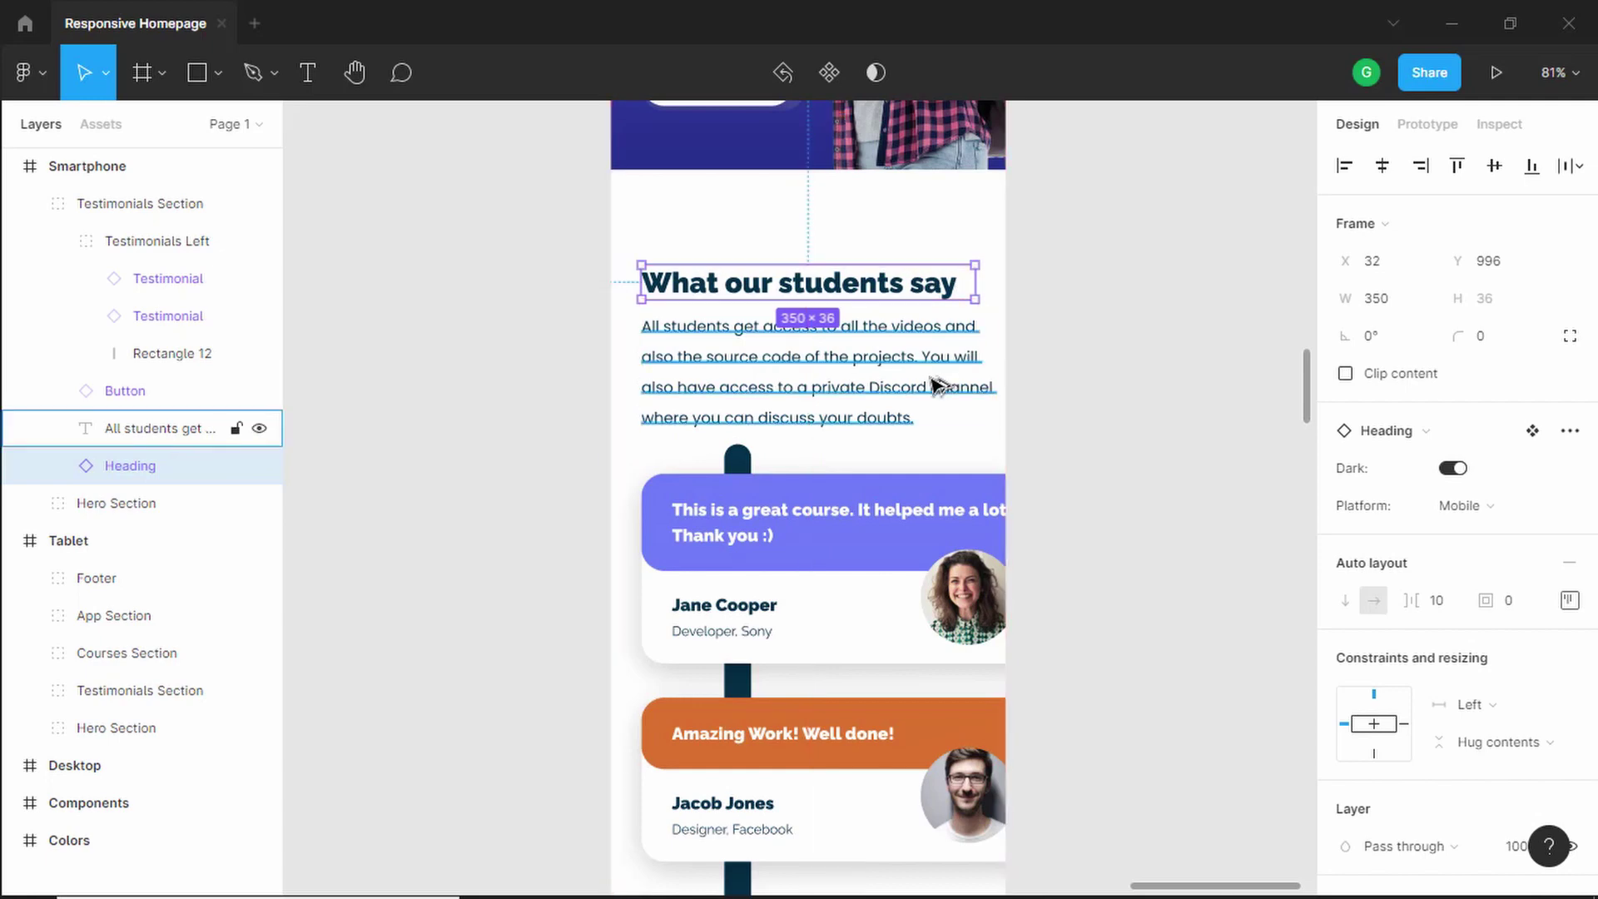
pyautogui.click(990, 369)
pyautogui.moveTo(989, 365); pyautogui.dragTo(974, 367)
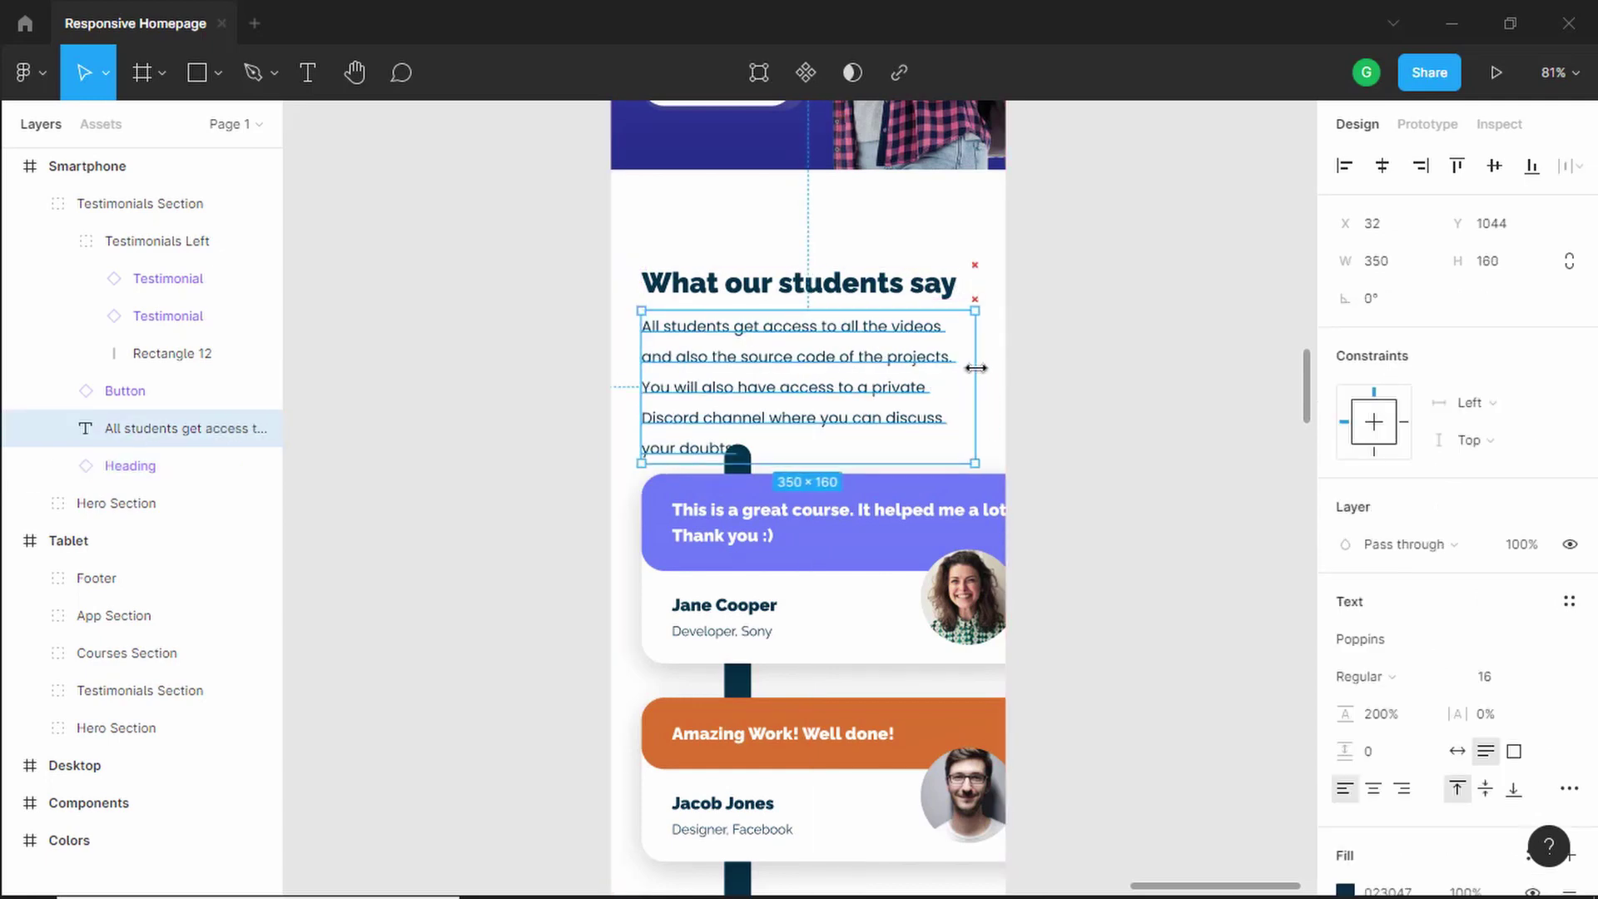
# Move the testimonial cards, their vertical bar and the Learn More button down together so the cards group sits at Y 1244 below the paragraph
pyautogui.press('alt')
pyautogui.scroll(-4, 996, 369)
pyautogui.click(852, 243)
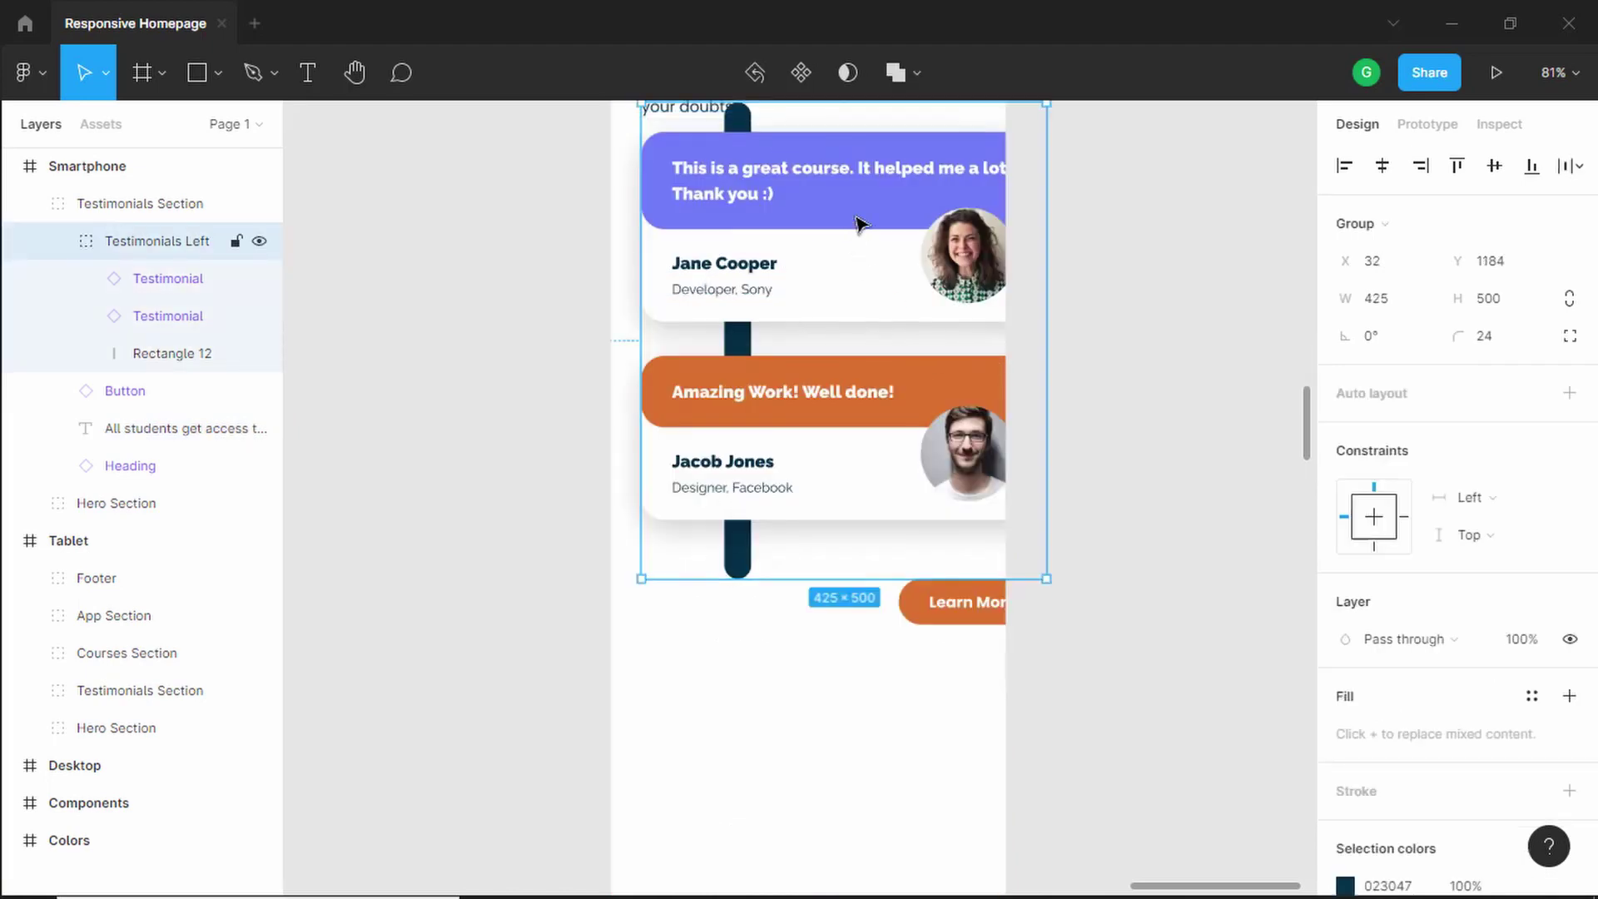
pyautogui.doubleClick(865, 206)
pyautogui.keyDown('shift'); pyautogui.click(864, 362); pyautogui.keyUp('shift')
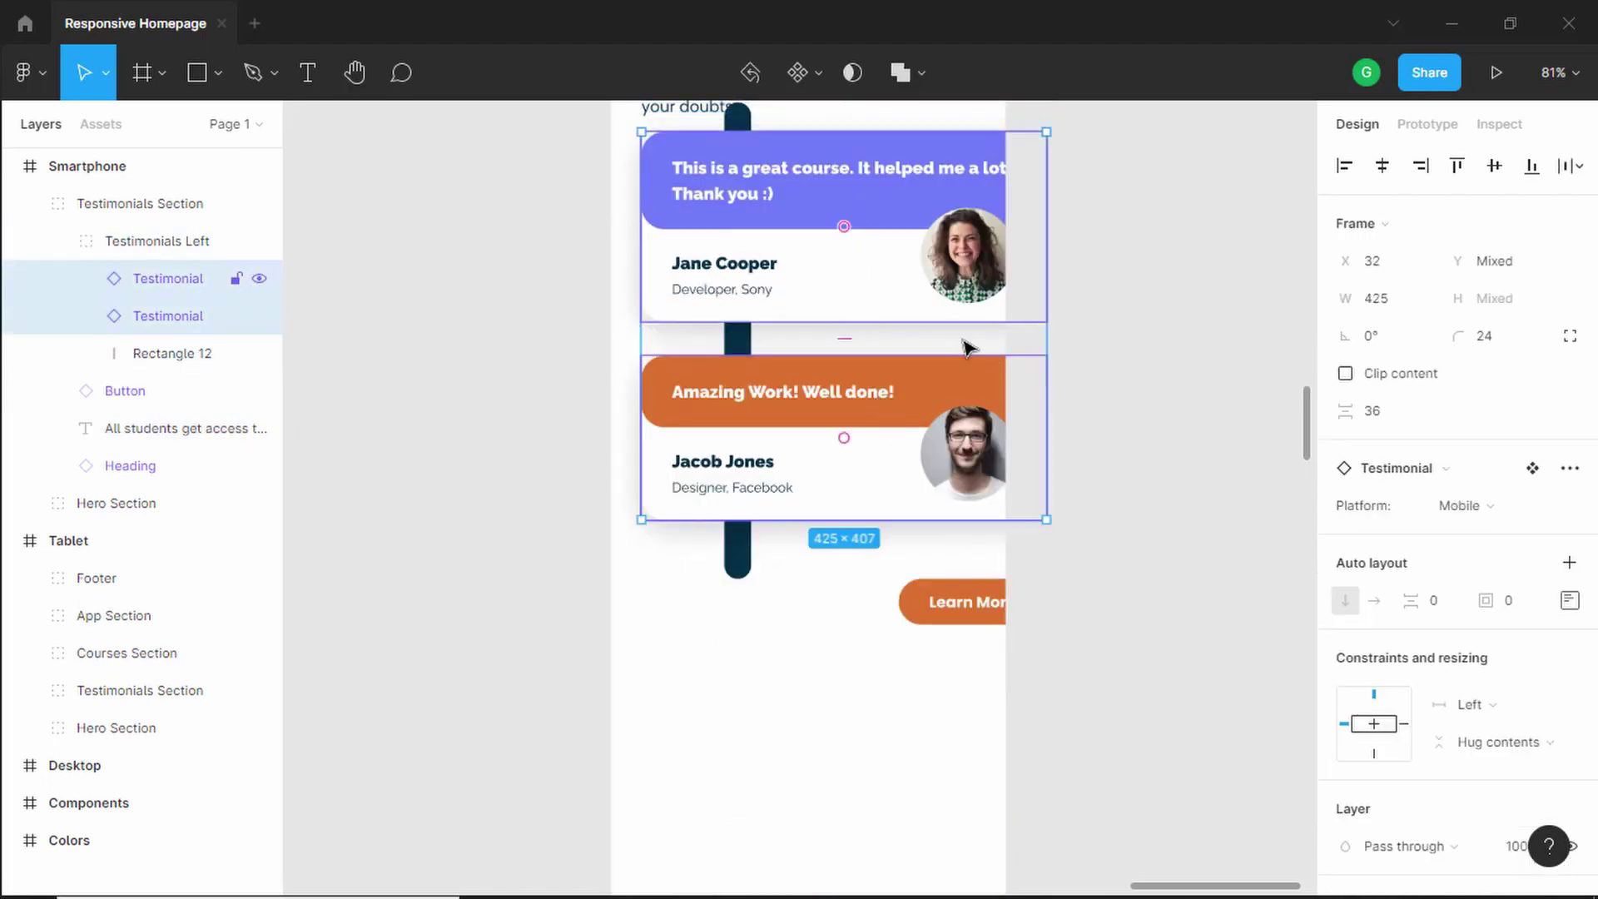
pyautogui.keyDown('shift'); pyautogui.click(945, 605); pyautogui.keyUp('shift')
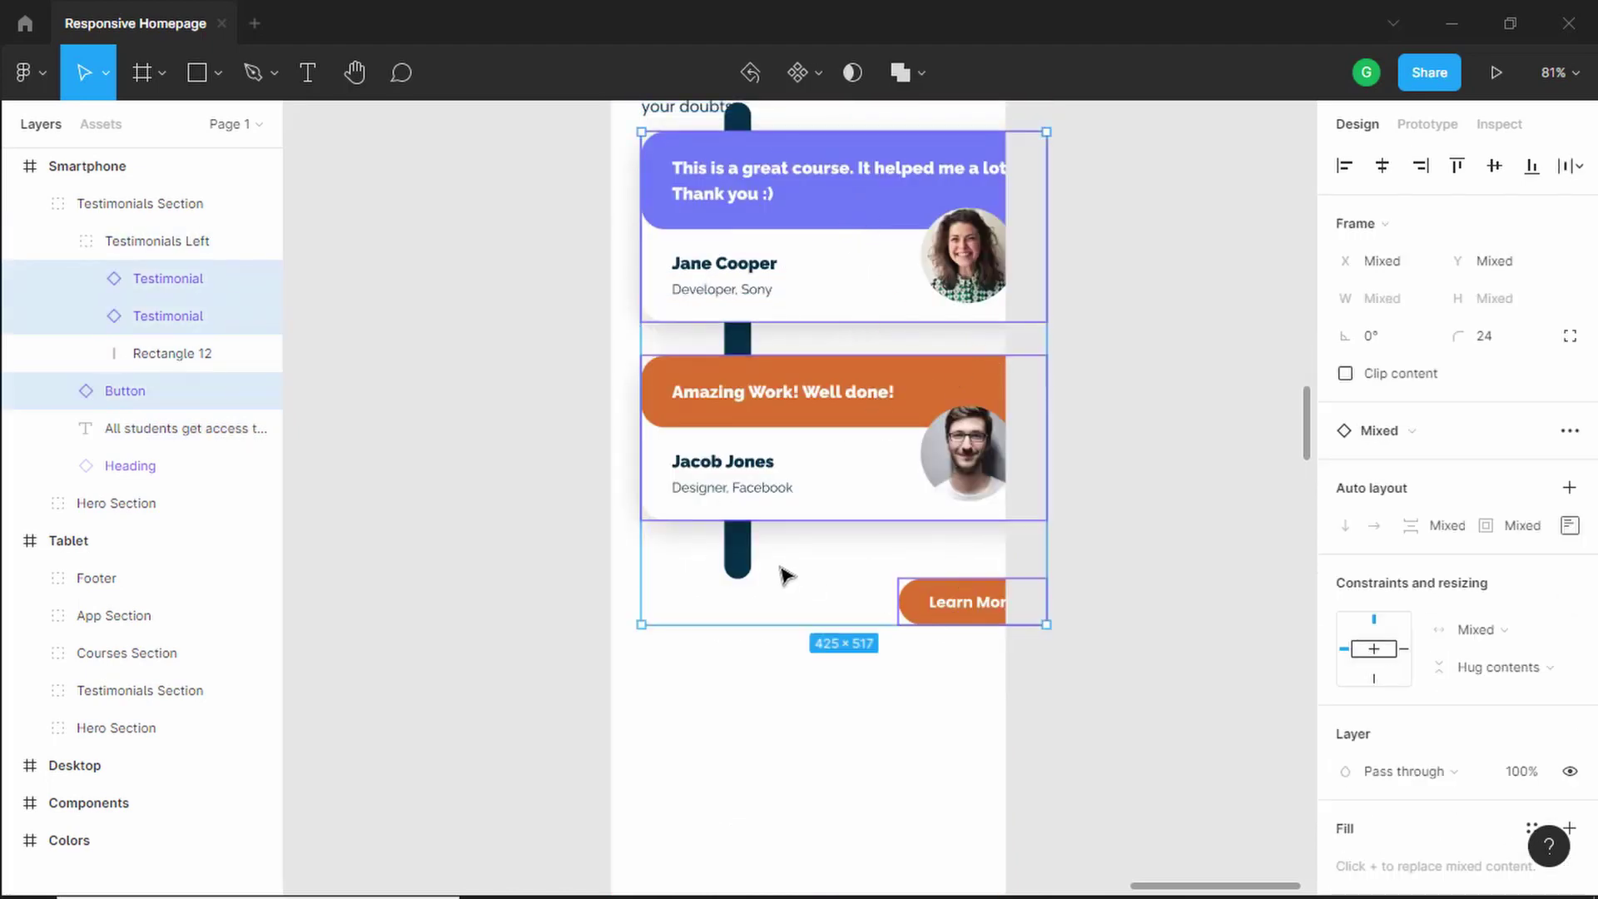
pyautogui.keyDown('shift'); pyautogui.click(738, 560); pyautogui.keyUp('shift')
pyautogui.scroll(1, 1082, 375)
pyautogui.press('Escape')
# Narrow the purple testimonial card in the Smartphone frame to 350 px wide, matching the heading and paragraph
pyautogui.click(855, 297)
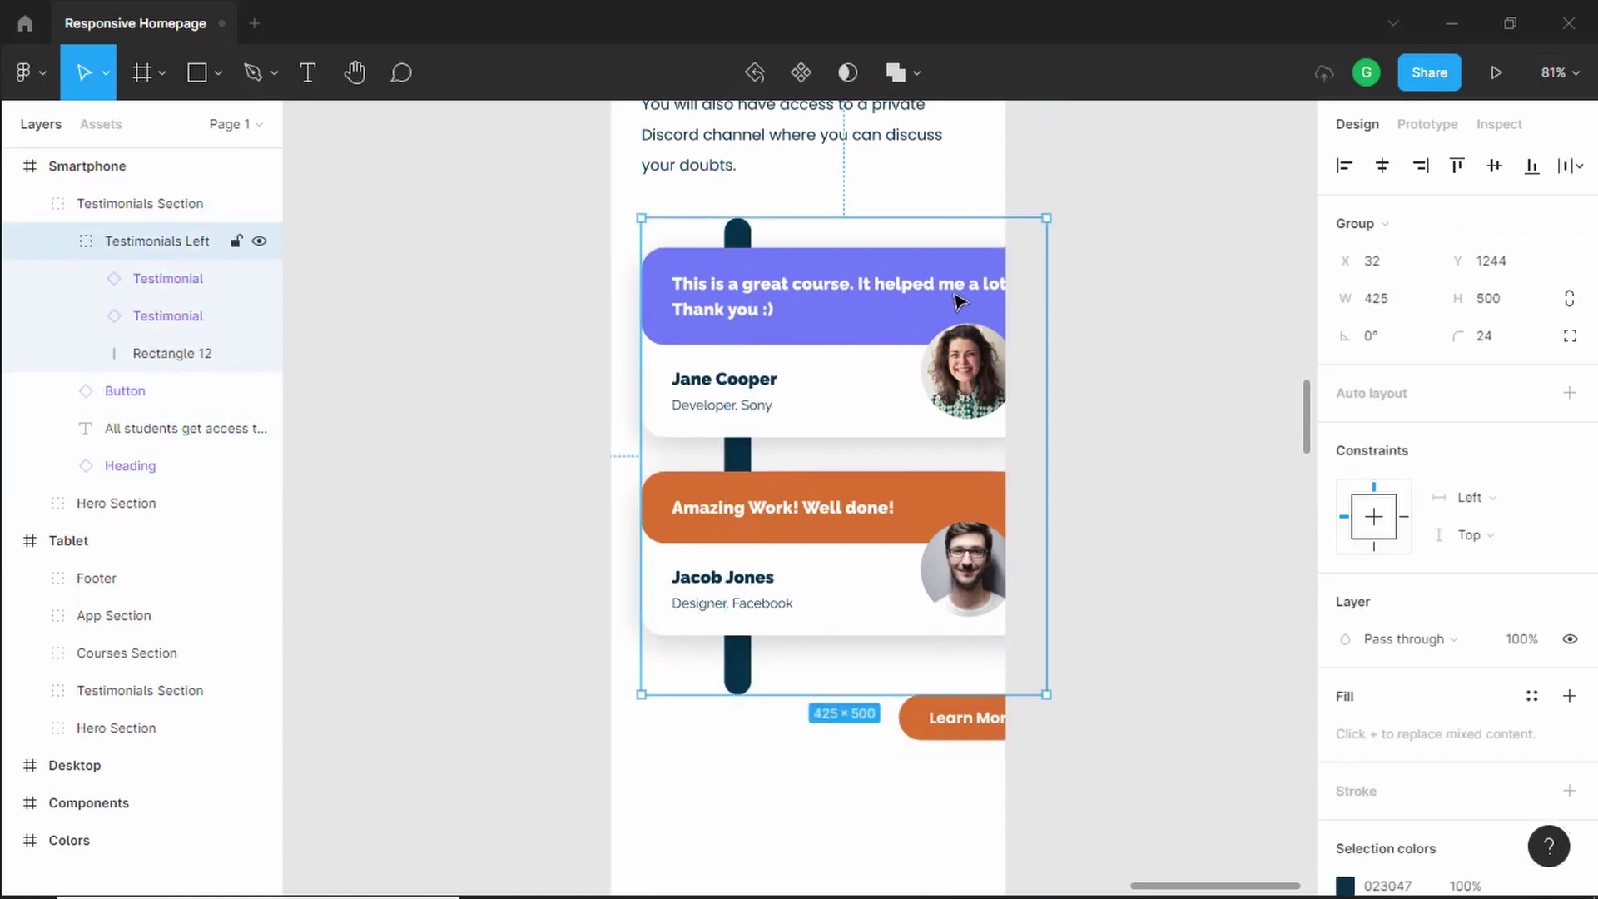
pyautogui.click(888, 302)
pyautogui.moveTo(1044, 305); pyautogui.dragTo(975, 308)
# Narrow the orange testimonial card to 350 px wide and move the Learn More button beneath it to X 222, Y 1728
pyautogui.click(961, 486)
pyautogui.doubleClick(1020, 516)
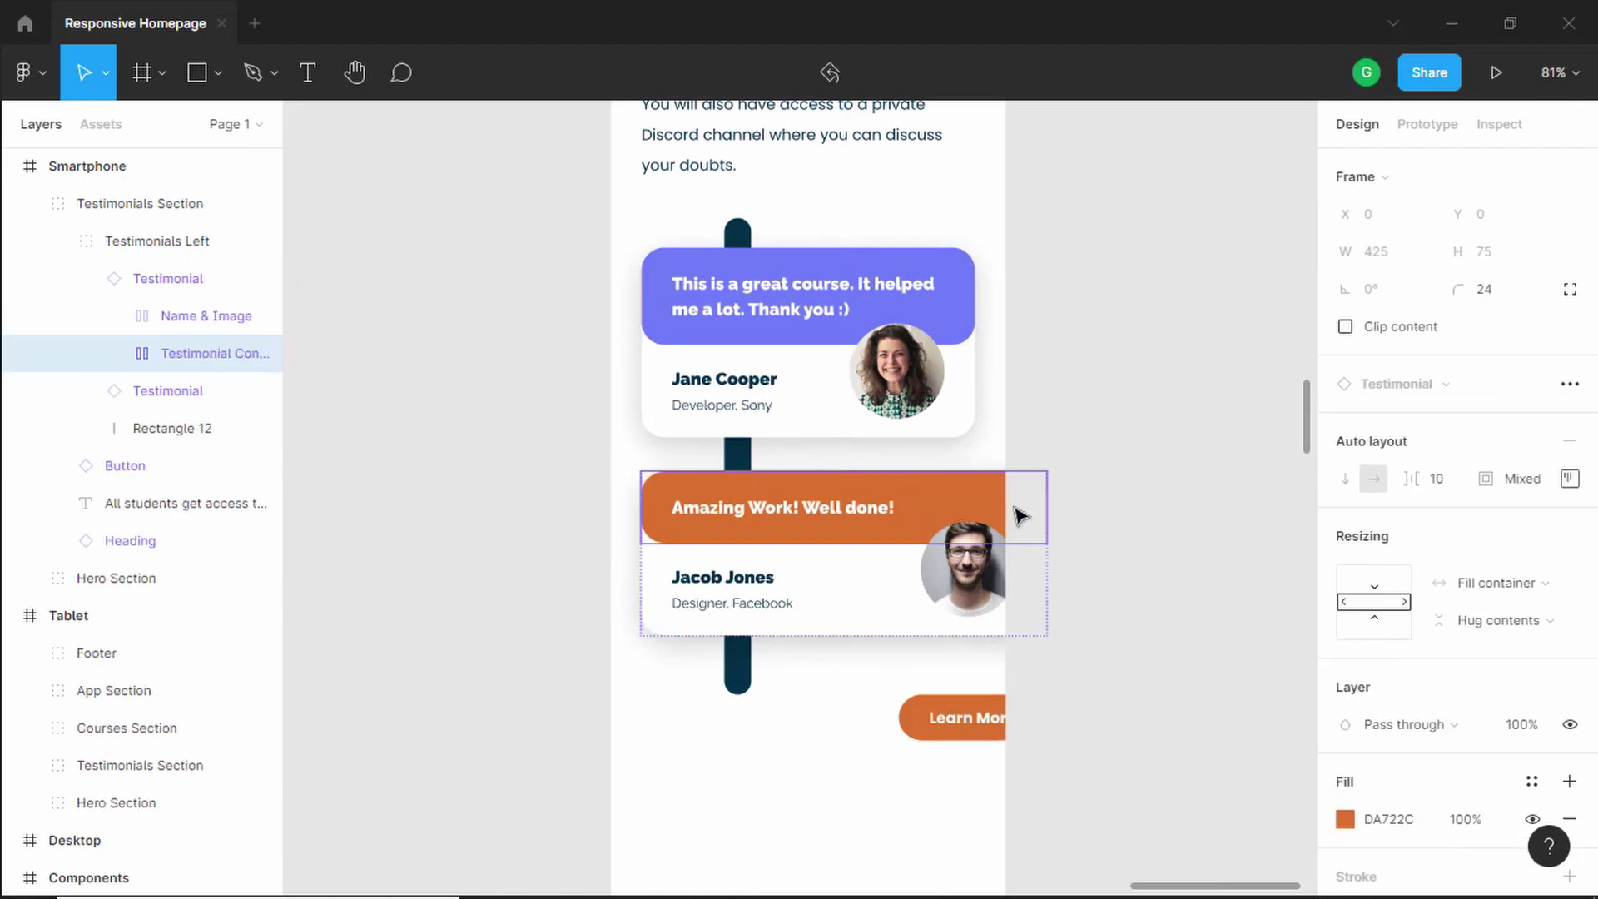
pyautogui.click(1081, 487)
pyautogui.click(917, 521)
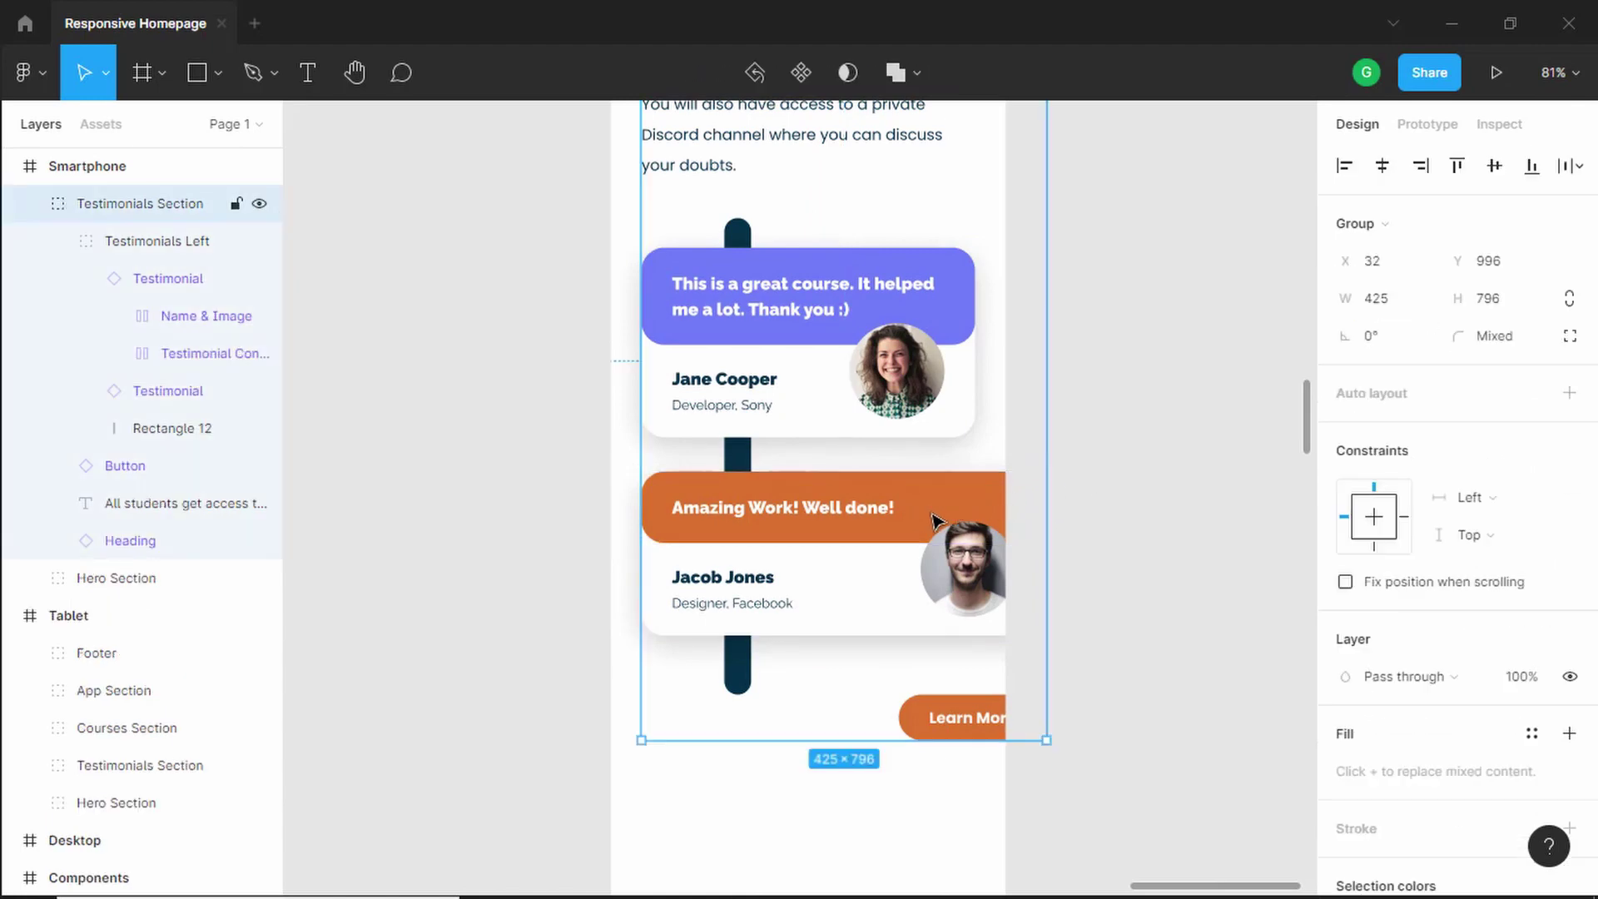
pyautogui.doubleClick(936, 520)
pyautogui.doubleClick(936, 520)
pyautogui.moveTo(1043, 528); pyautogui.dragTo(975, 532)
pyautogui.moveTo(956, 713); pyautogui.dragTo(870, 705)
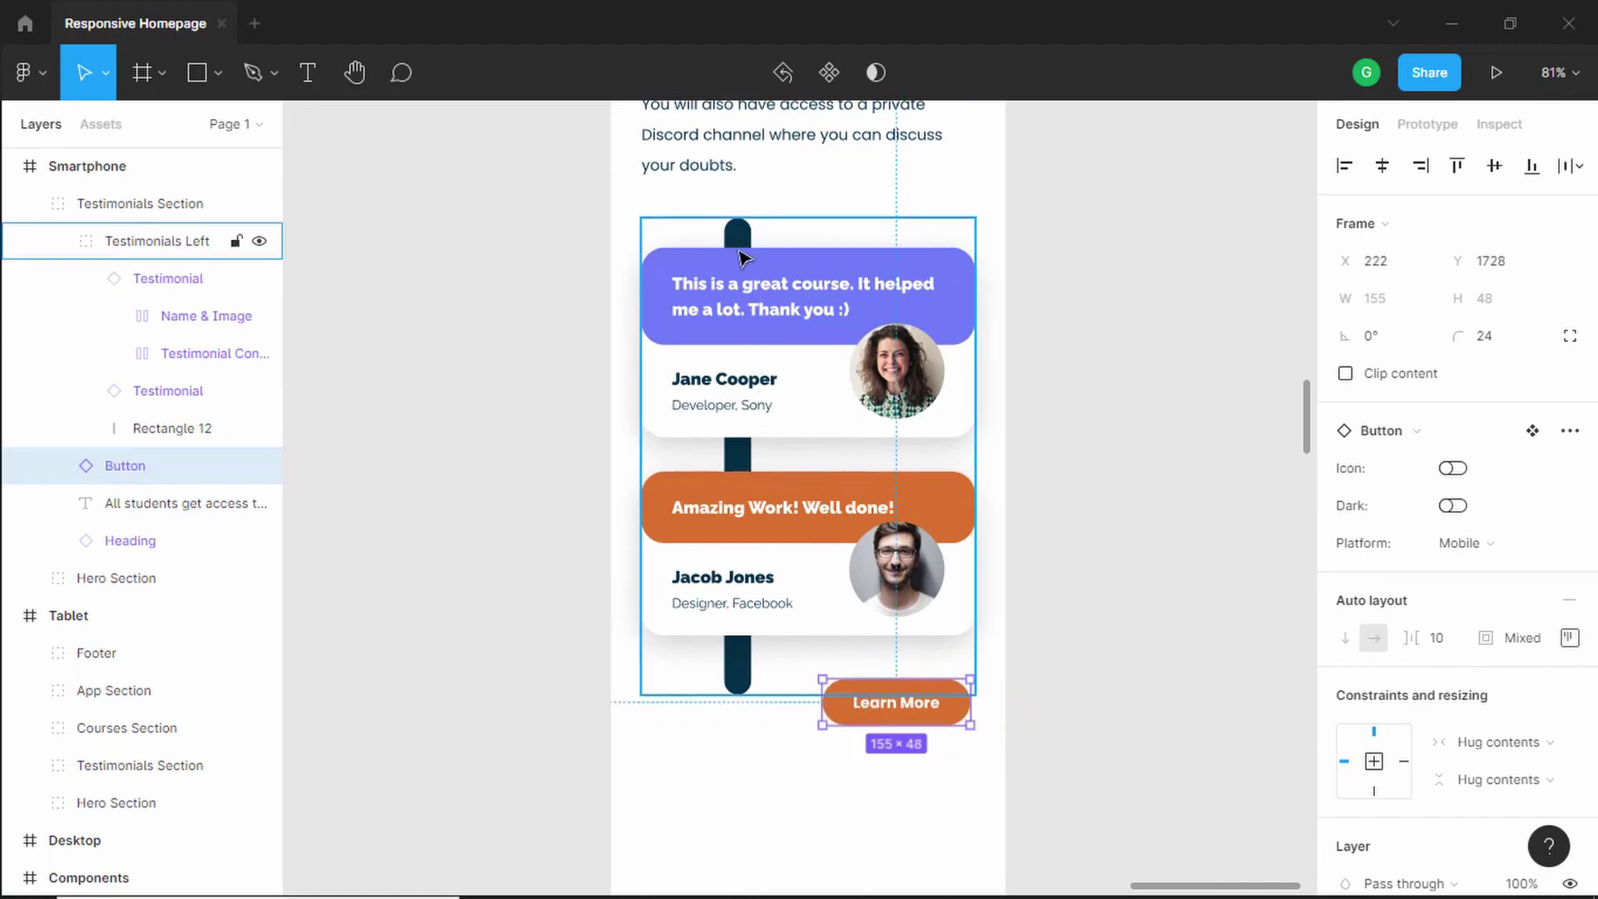
# Shorten the dark vertical bar behind the testimonial cards to 484 px high and shift it closer to the cards' left edge
pyautogui.click(739, 241)
pyautogui.doubleClick(739, 241)
pyautogui.doubleClick(739, 241)
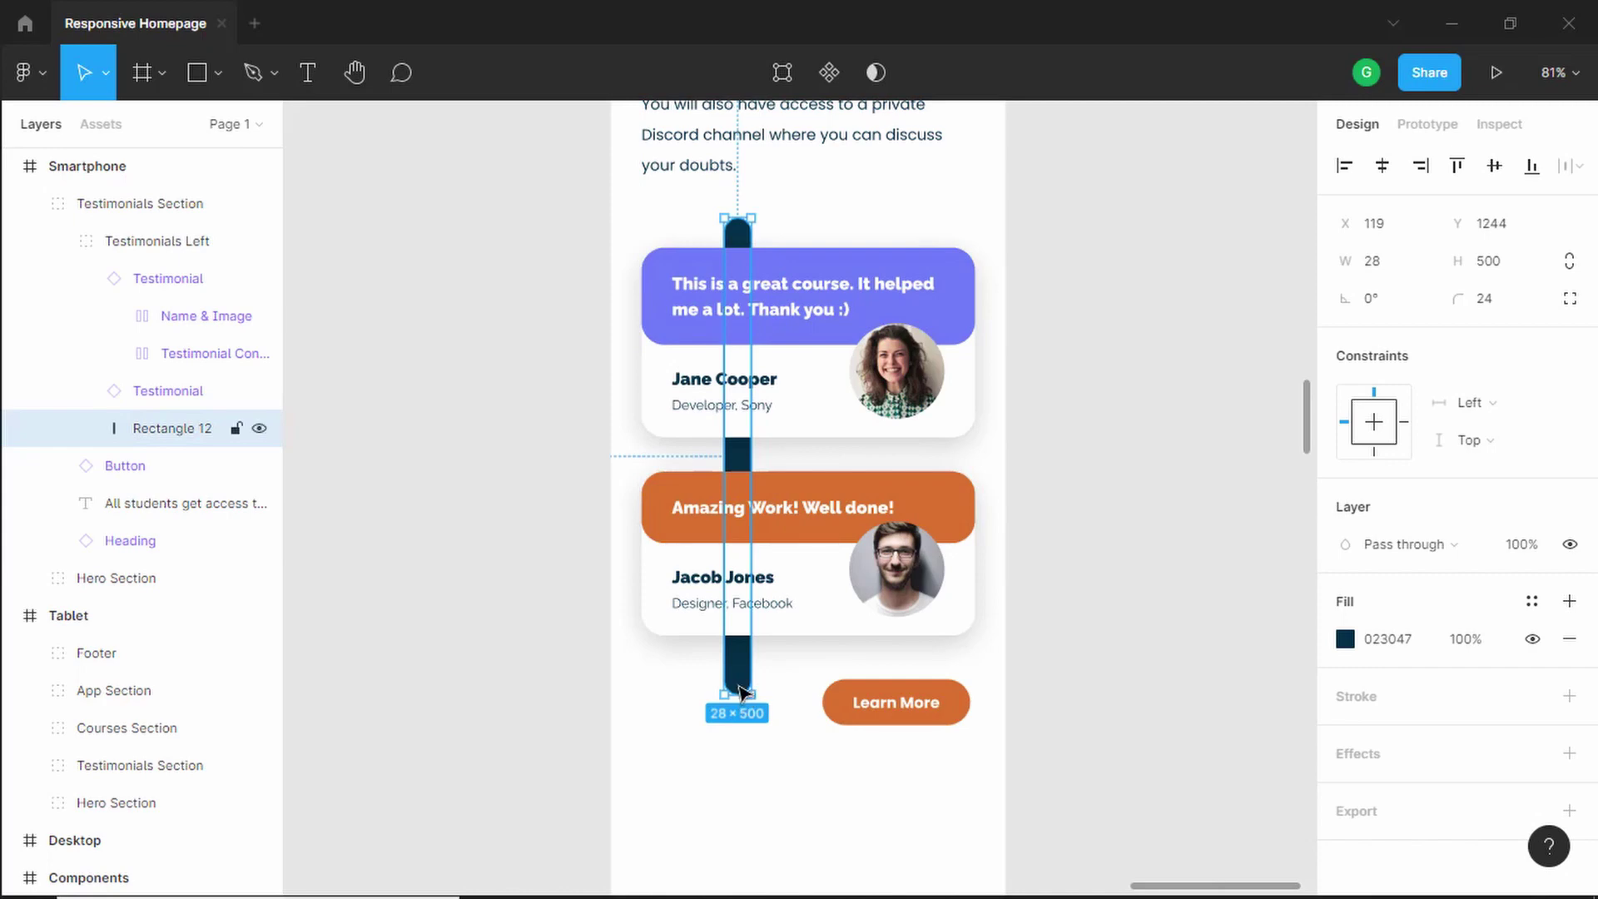
pyautogui.moveTo(735, 694); pyautogui.dragTo(737, 678)
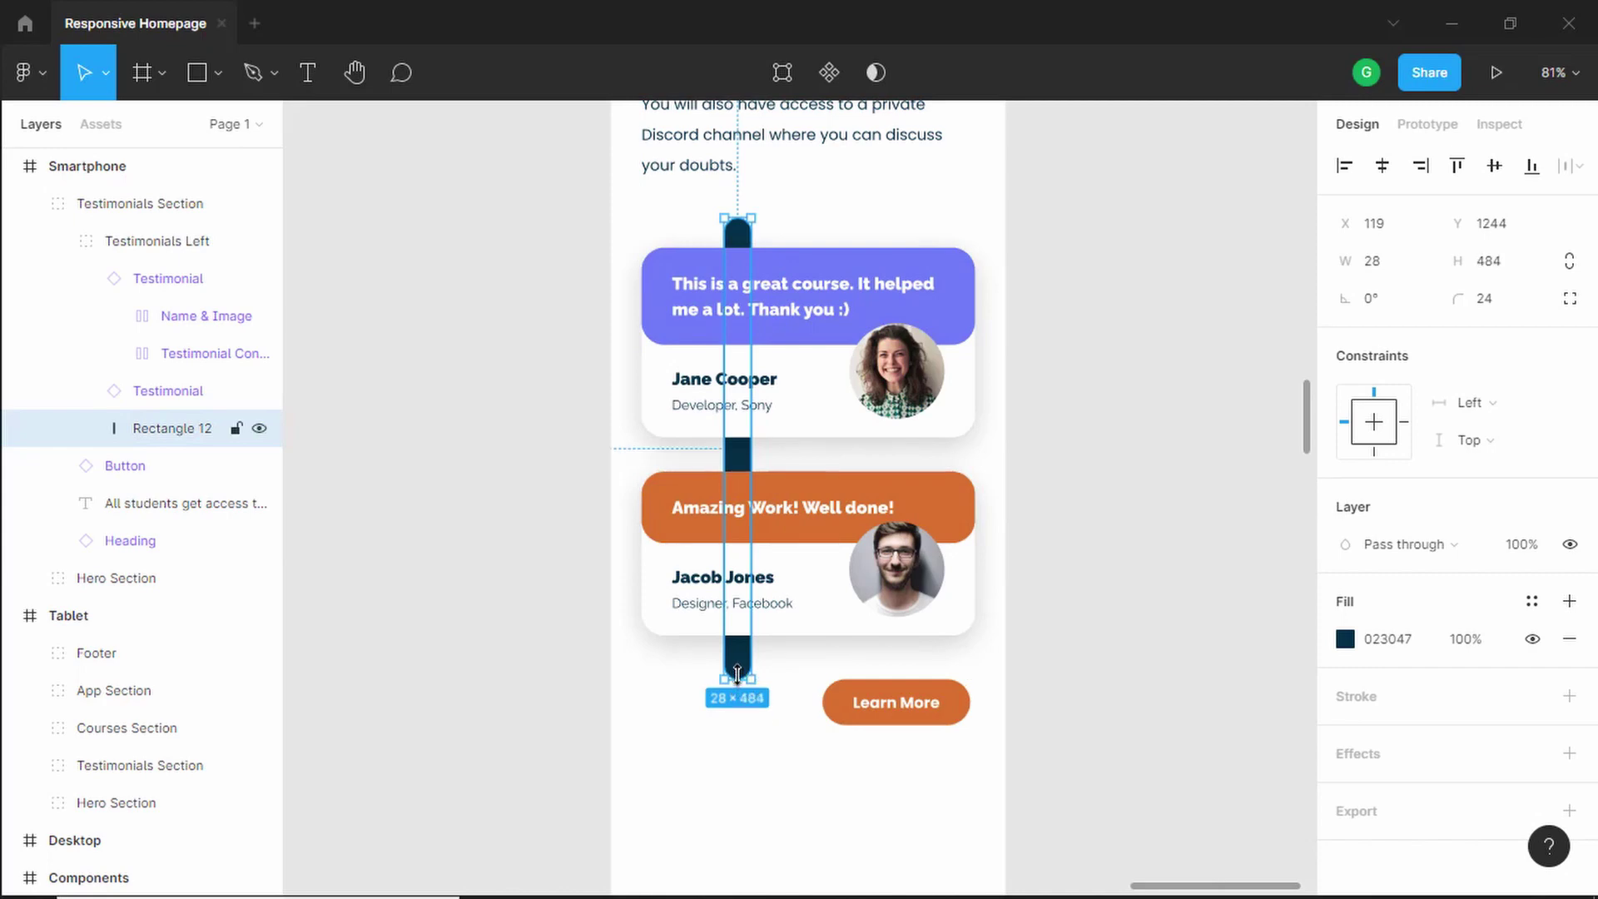
pyautogui.press('Left')
pyautogui.press('Left')
pyautogui.press('Left')
pyautogui.press('Left')
pyautogui.press('Left')
pyautogui.press('Left')
pyautogui.press('Left')
pyautogui.press('Left')
pyautogui.press('Left')
pyautogui.press('Left')
pyautogui.press('Left')
pyautogui.press('Left')
pyautogui.press('Left')
pyautogui.press('Left')
pyautogui.press('Left')
pyautogui.press('Left')
pyautogui.press('Left')
pyautogui.press('Left')
pyautogui.press('Left')
pyautogui.press('Left')
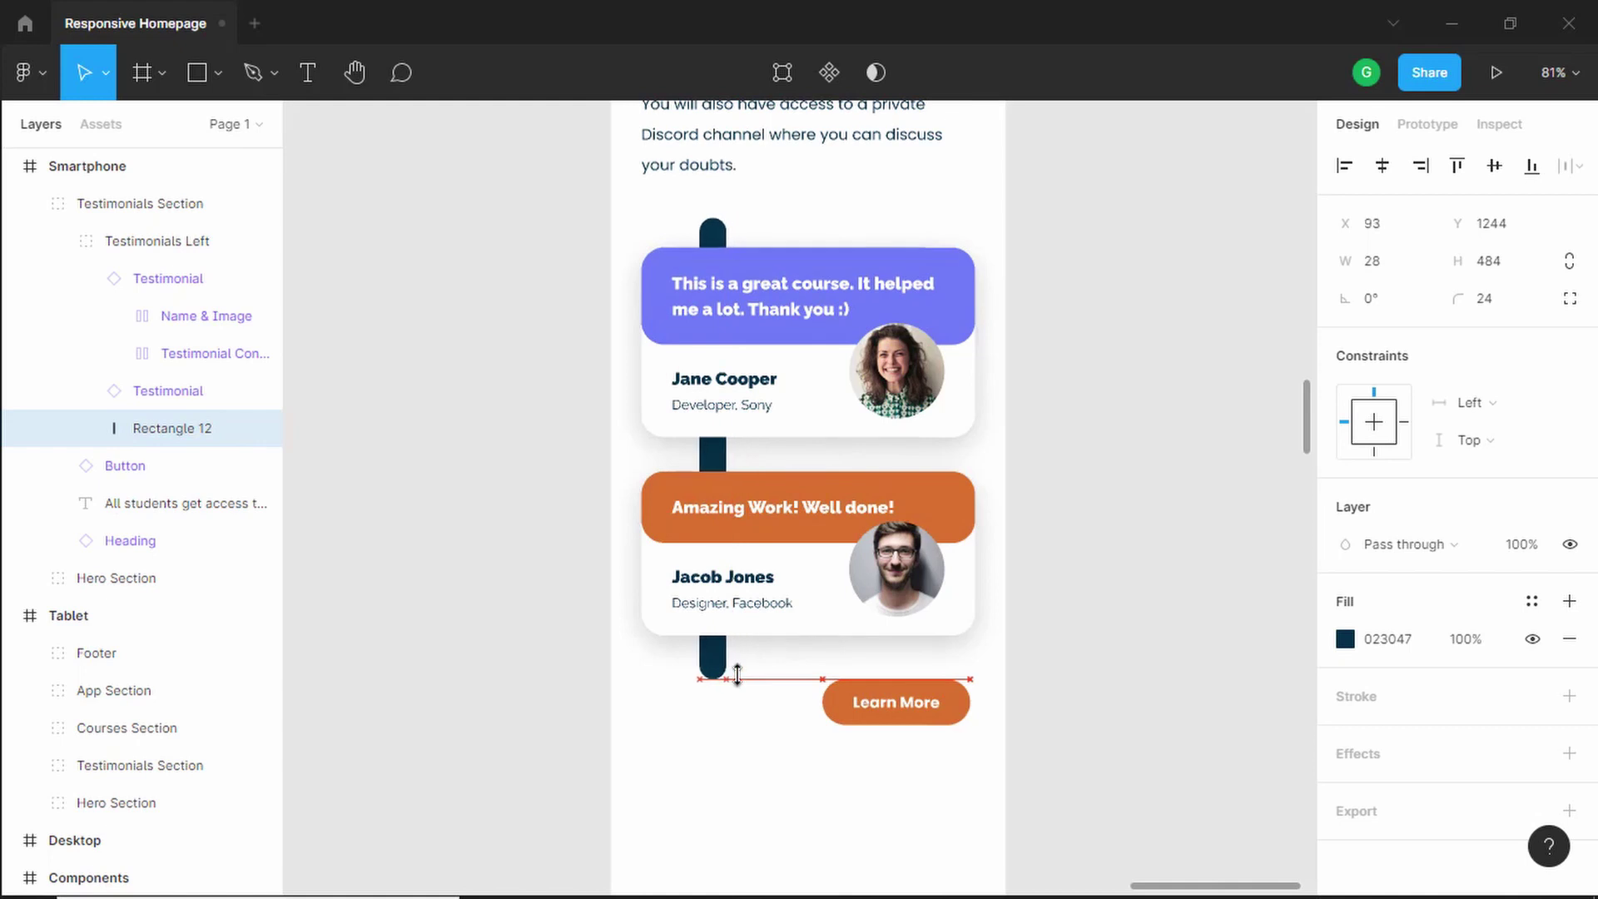
pyautogui.click(1117, 357)
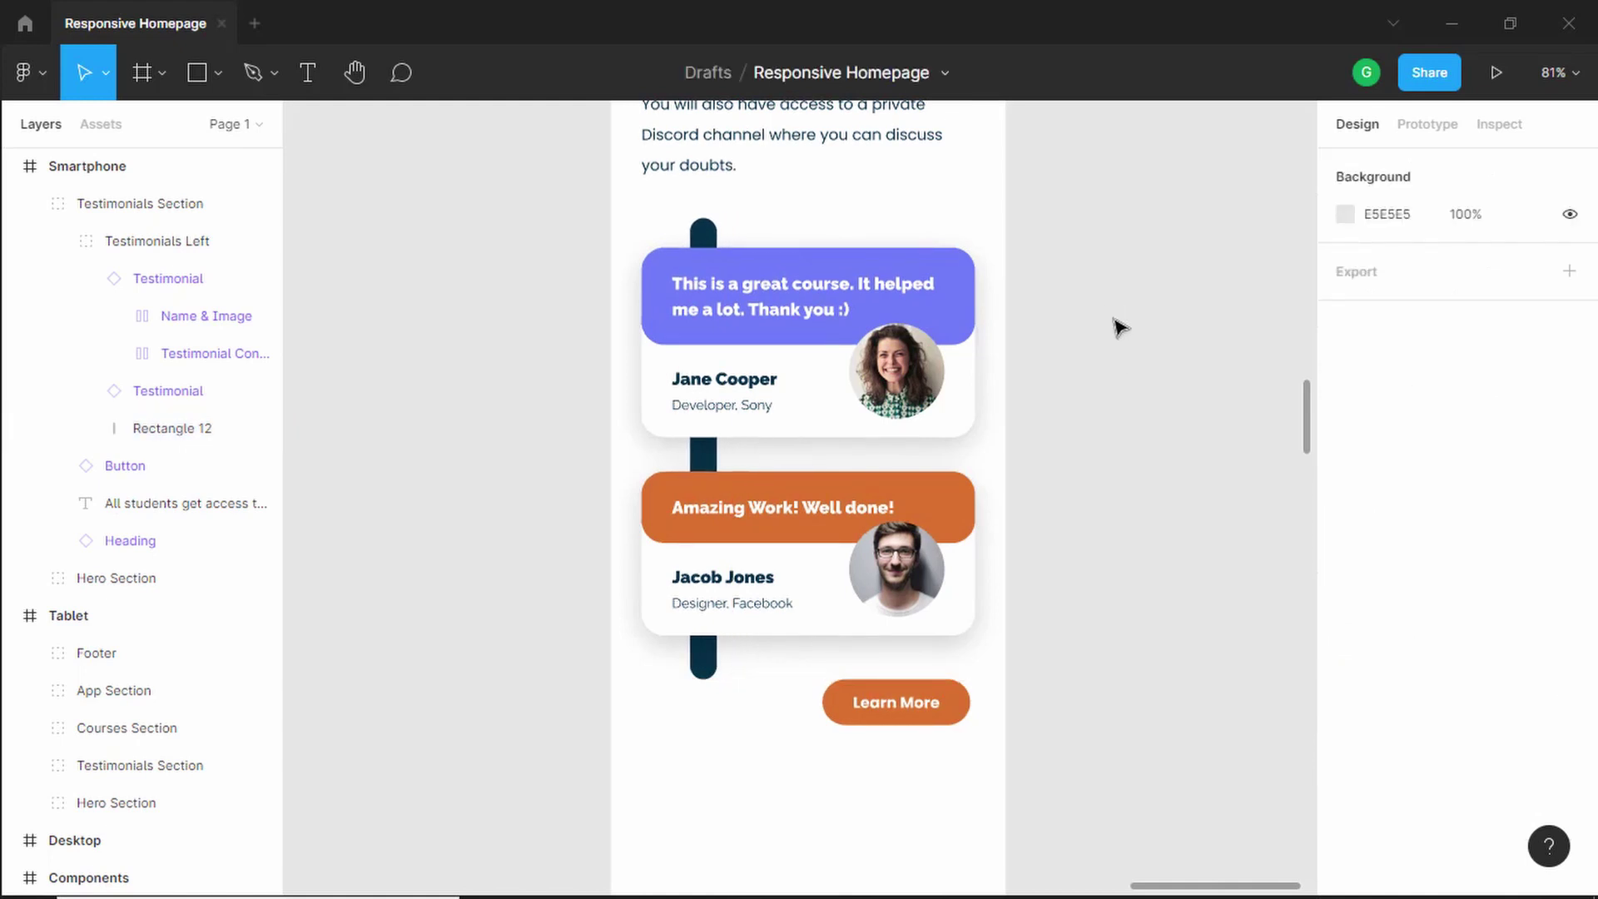
# Select the whole Smartphone Testimonials Section and collapse its layers
pyautogui.press('-')
pyautogui.moveTo(976, 175); pyautogui.dragTo(547, 634)
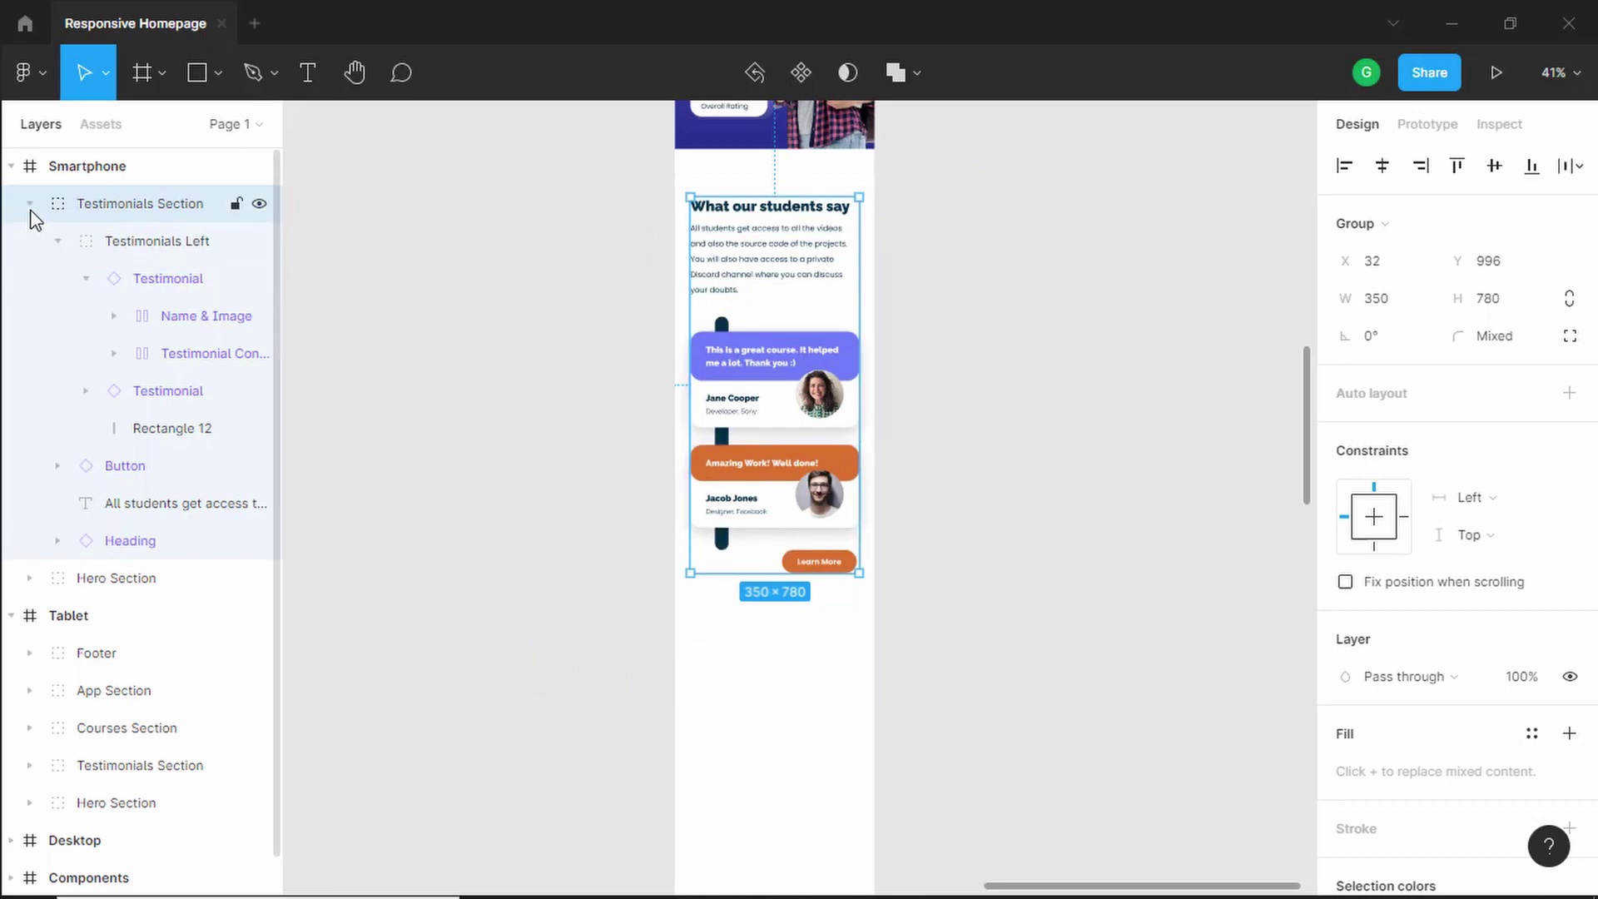
pyautogui.click(30, 207)
pyautogui.click(498, 306)
pyautogui.click(835, 271)
# Duplicate the Tablet's Courses Section onto the empty canvas between the Tablet and Smartphone frames
pyautogui.scroll(-3, 835, 272)
pyautogui.moveTo(633, 449); pyautogui.dragTo(764, 322)
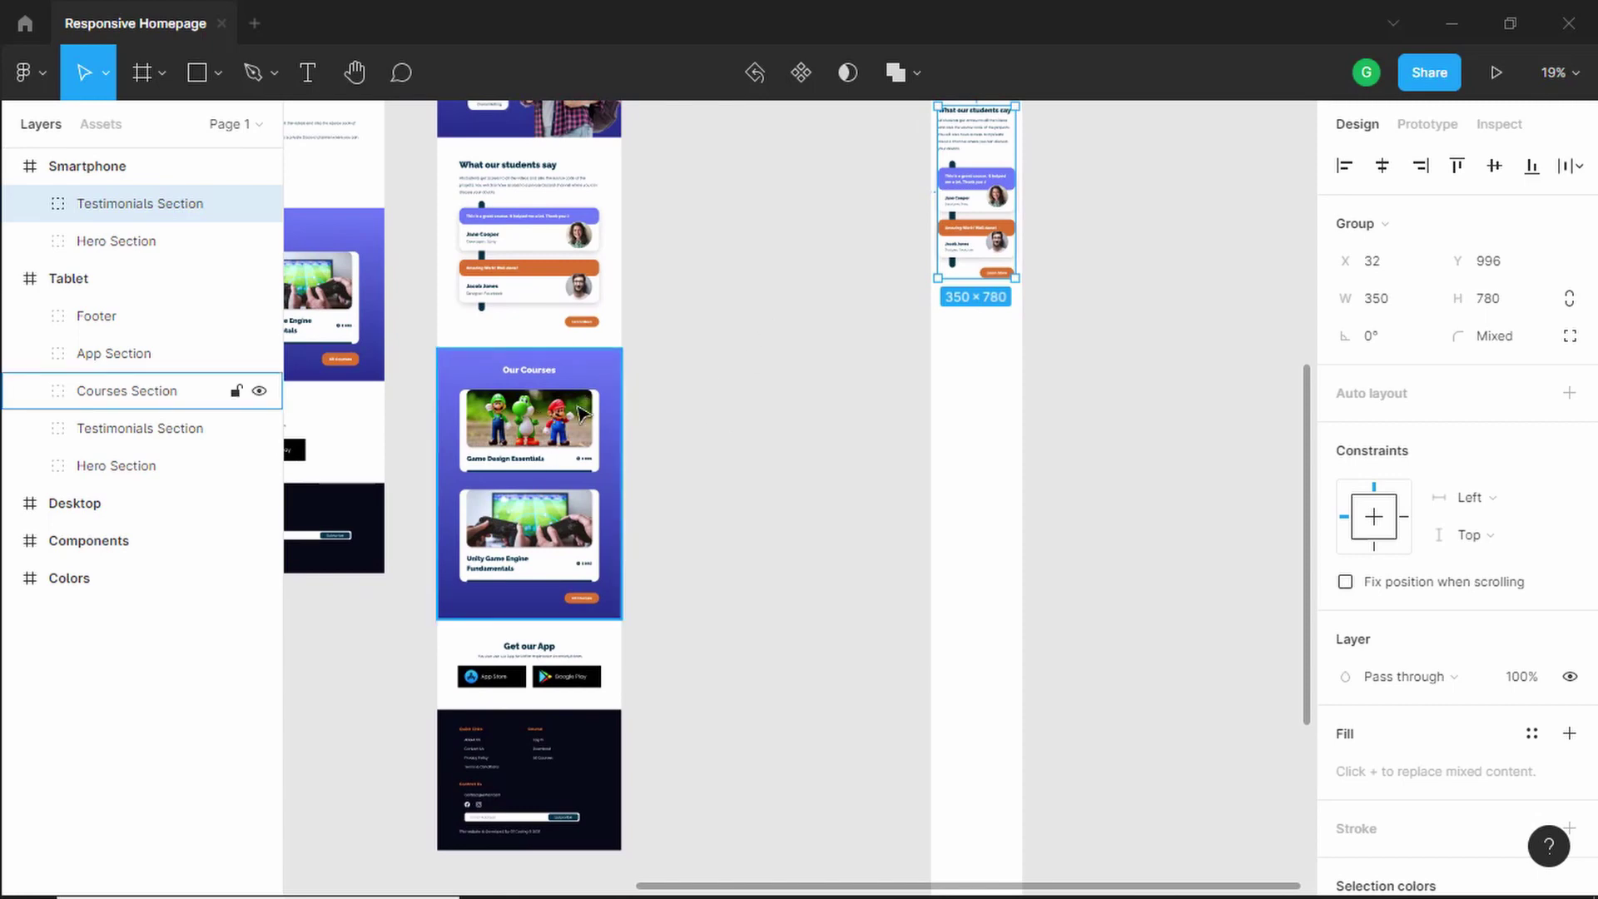
pyautogui.keyDown('alt'); pyautogui.moveTo(558, 416); pyautogui.dragTo(803, 428); pyautogui.keyUp('alt')
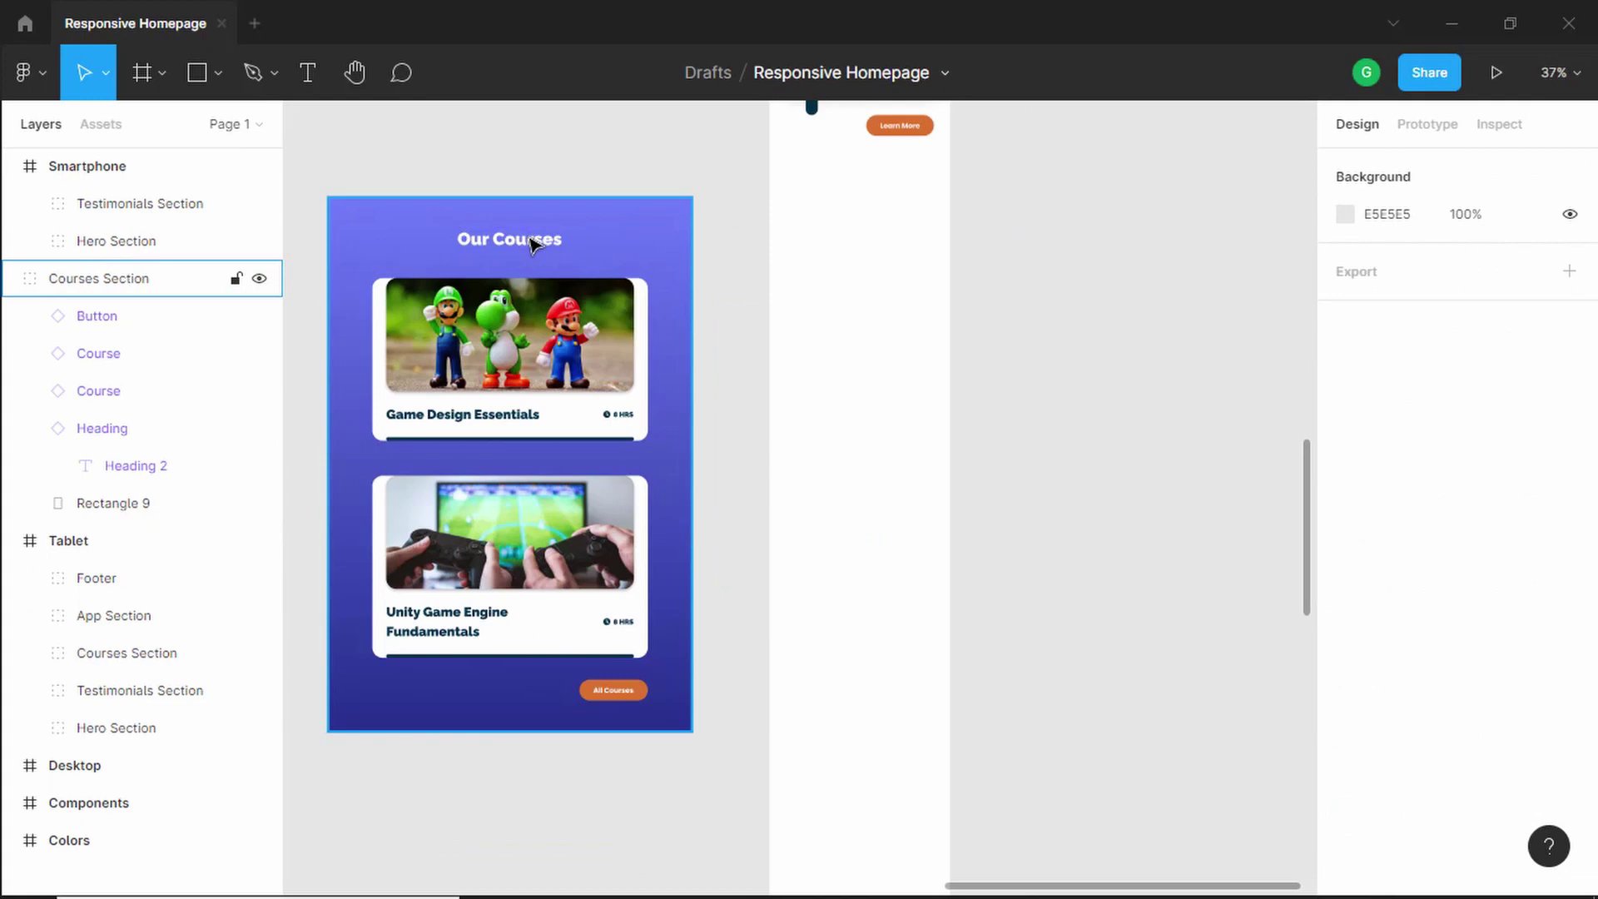
# Switch the Our Courses heading in the duplicated section to the Mobile platform variant
pyautogui.doubleClick(530, 242)
pyautogui.click(1490, 506)
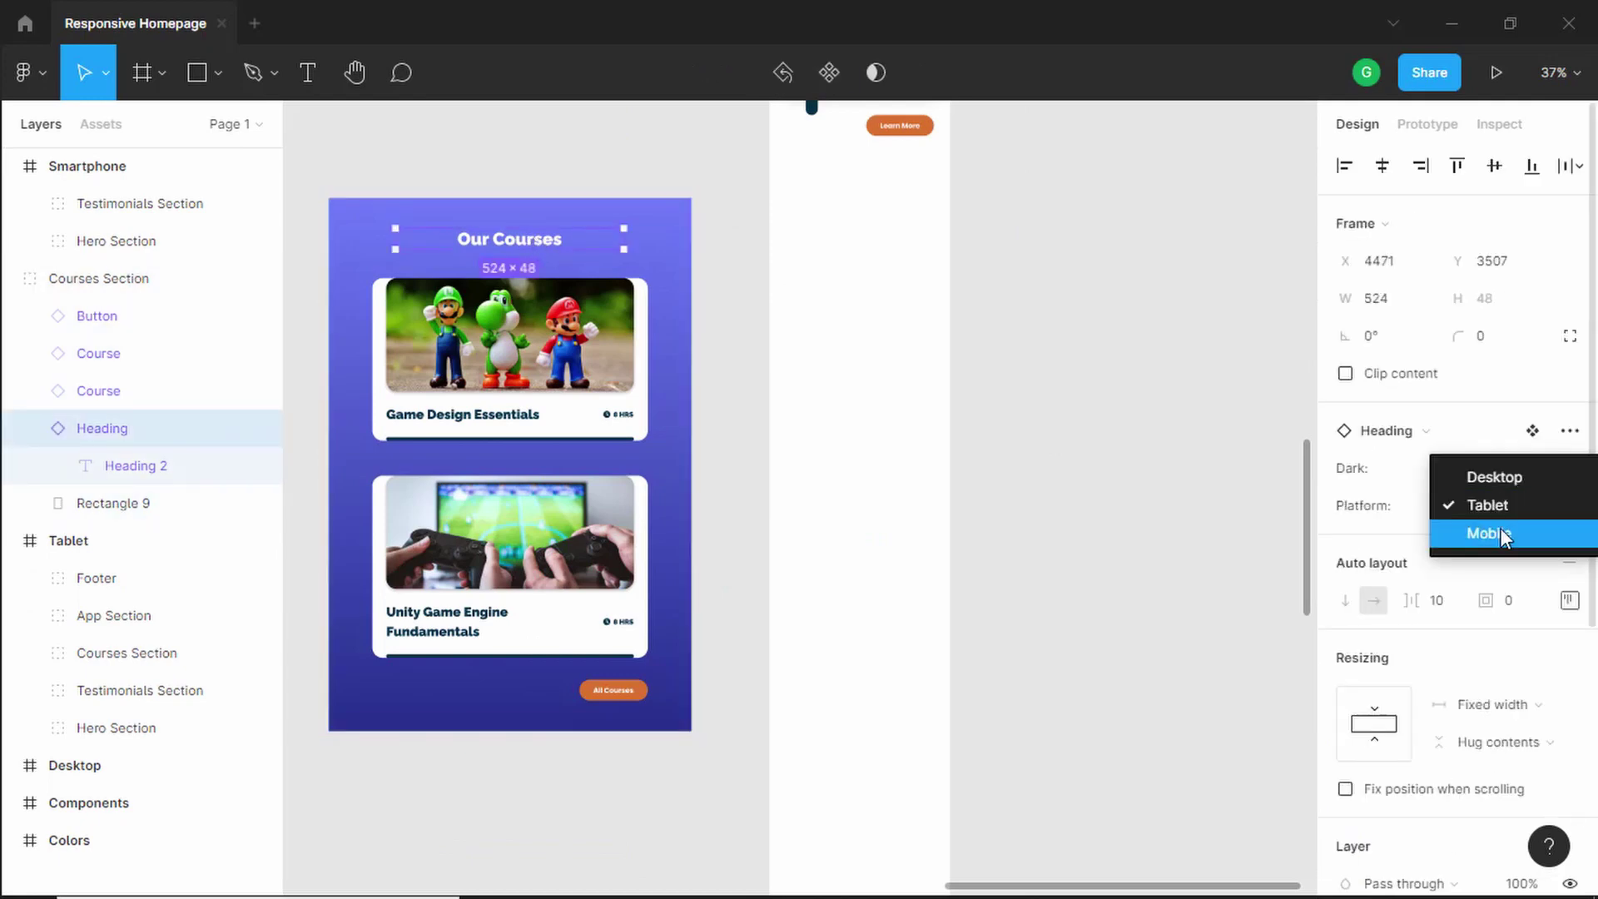
pyautogui.click(1505, 535)
# Switch both course cards in the duplicated Courses Section to the Mobile platform variant
pyautogui.scroll(2, 516, 343)
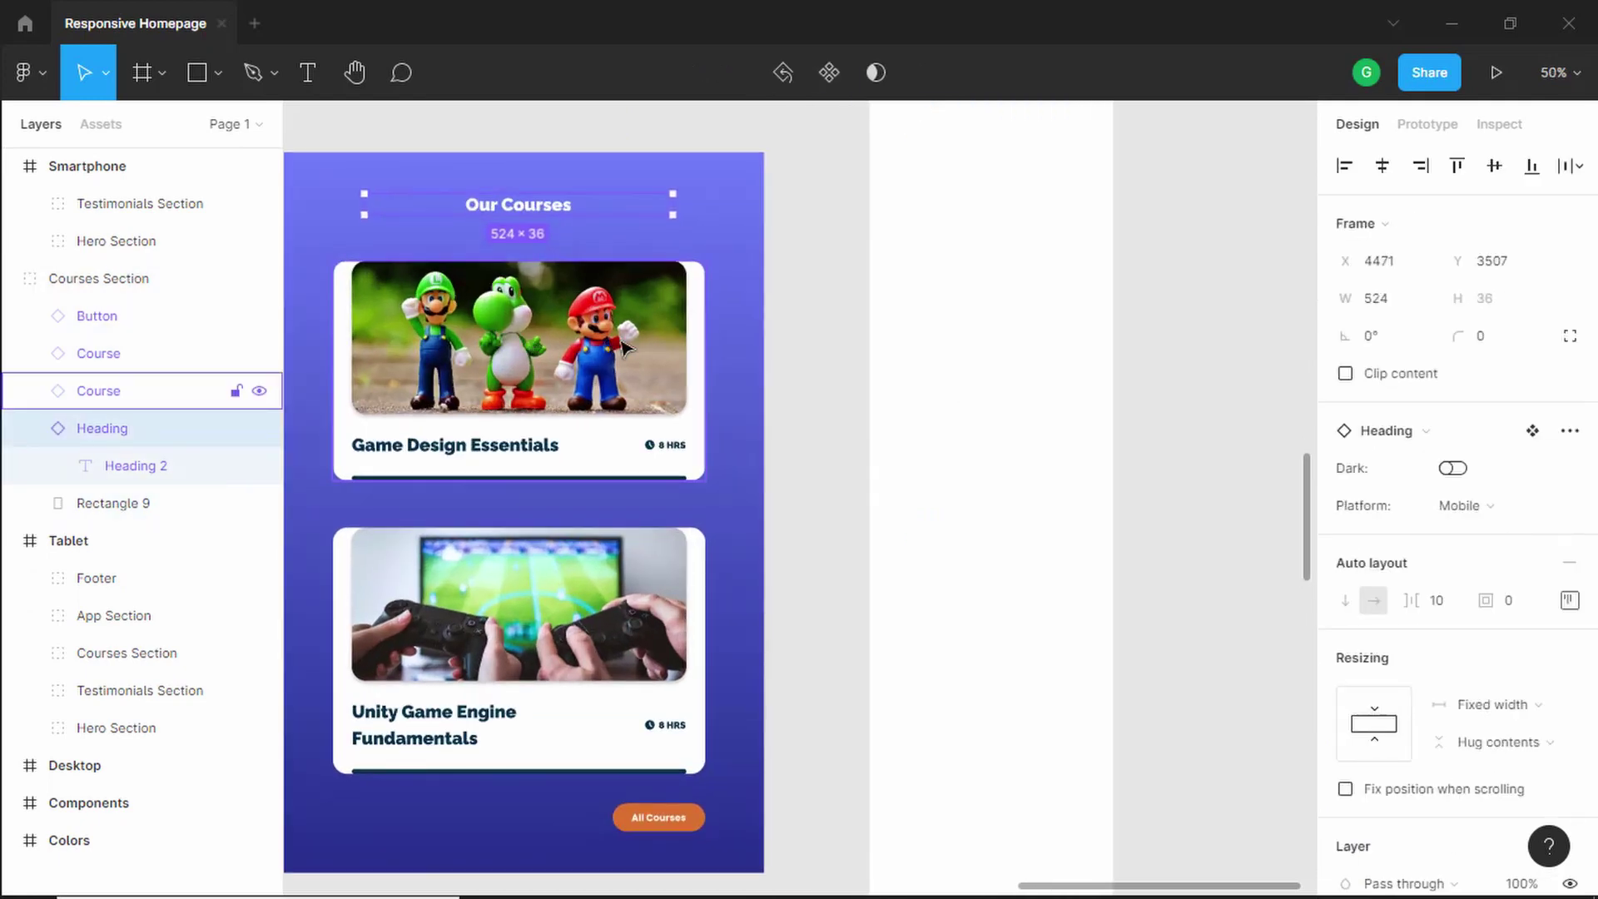
pyautogui.click(696, 393)
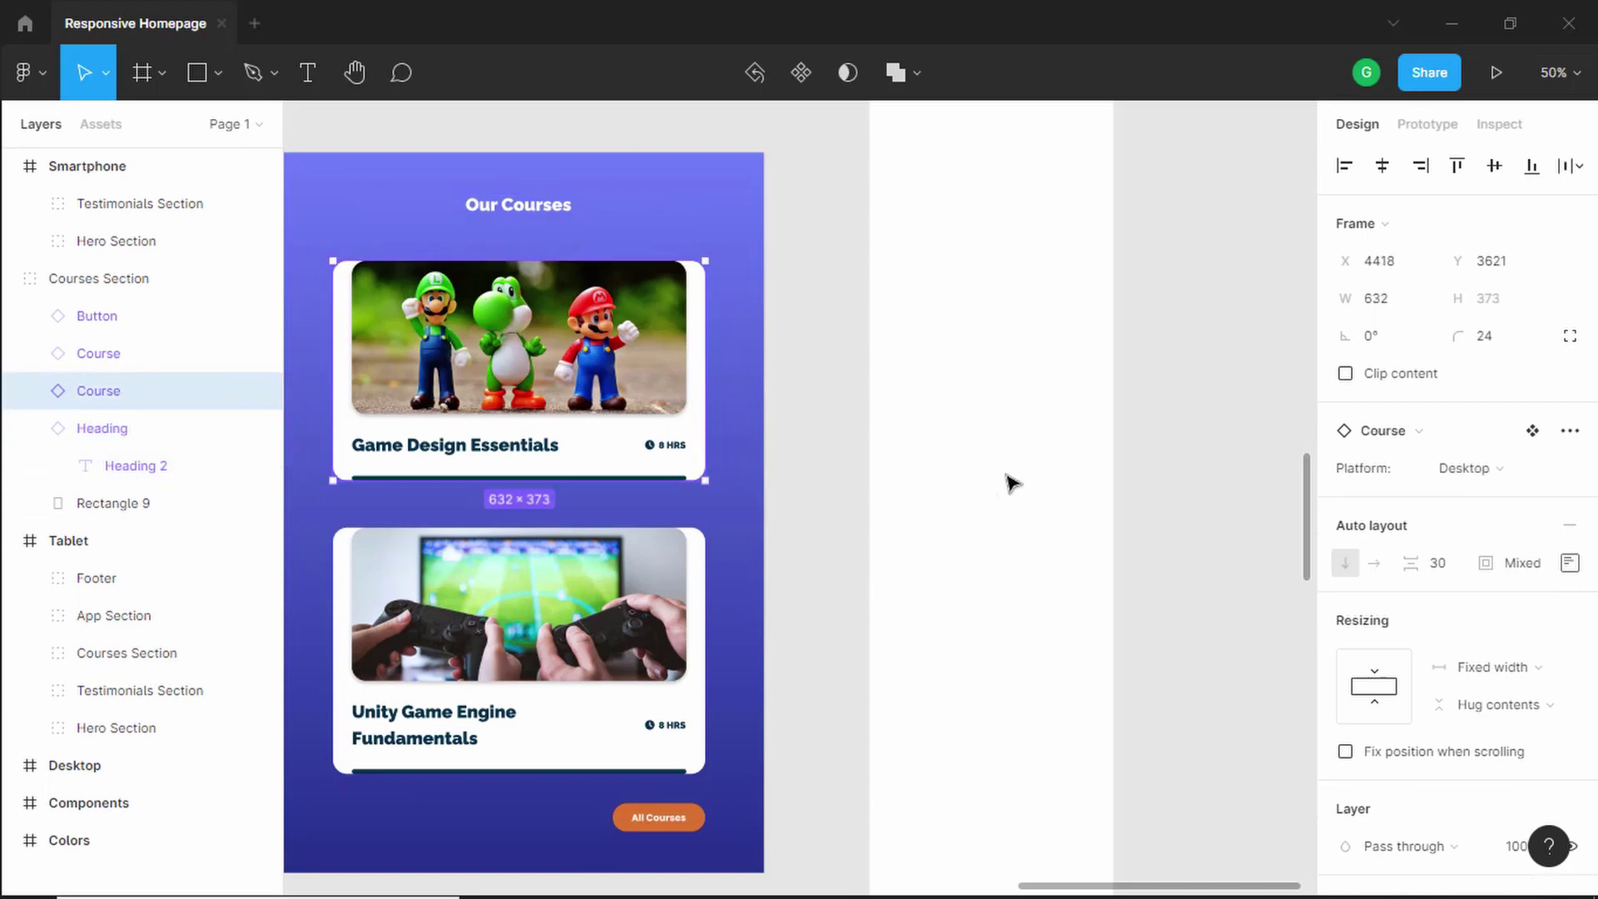
pyautogui.click(1498, 469)
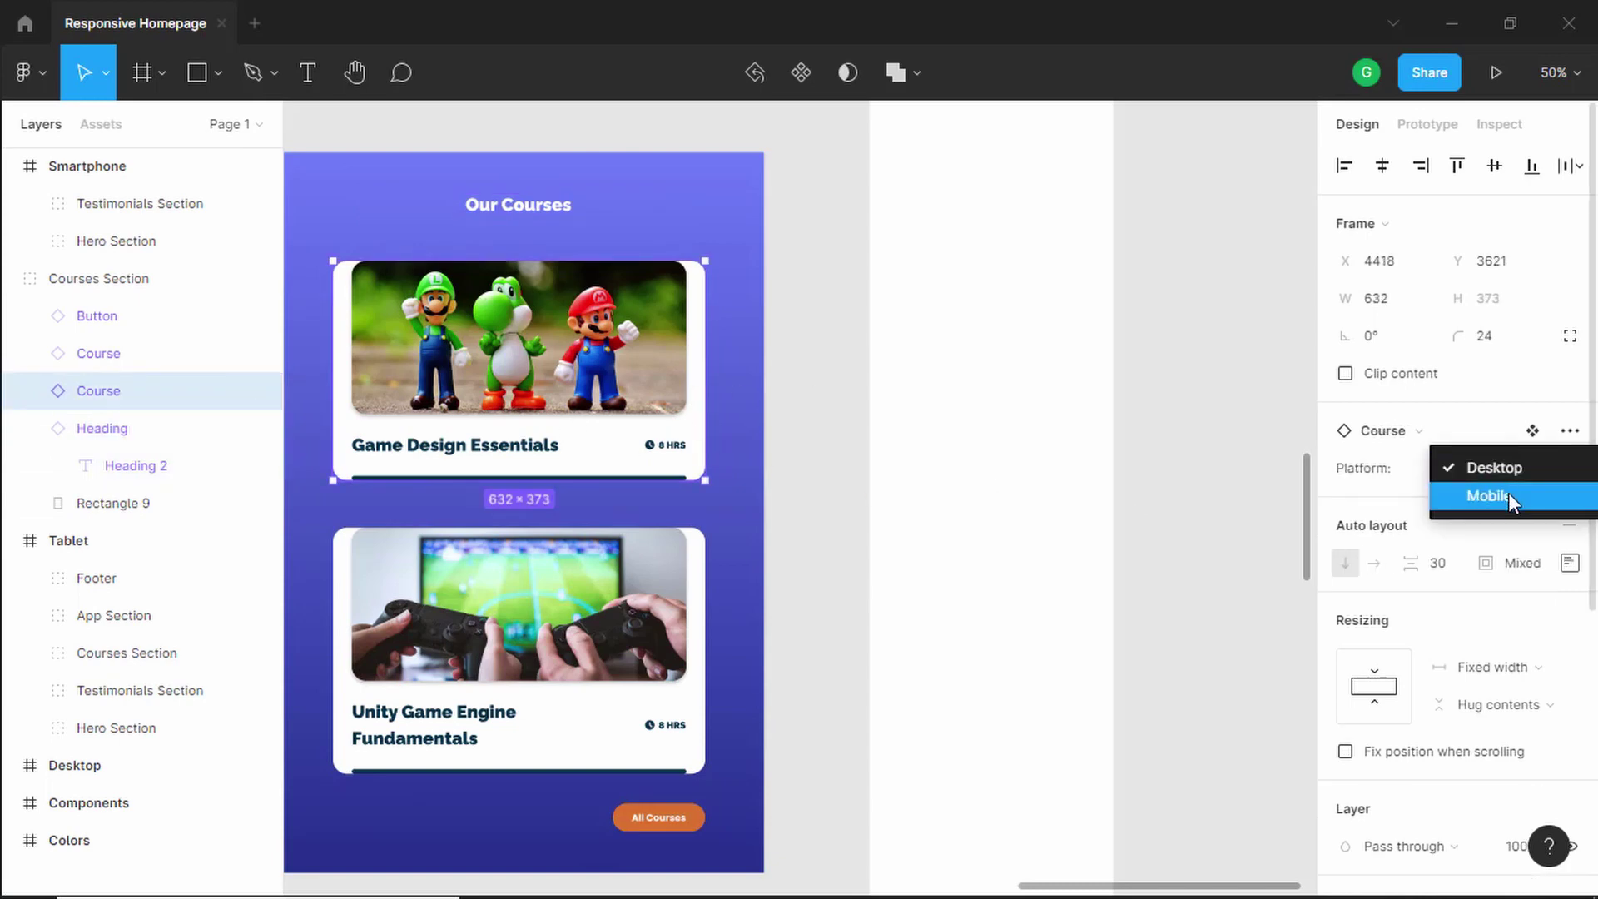
pyautogui.click(1508, 496)
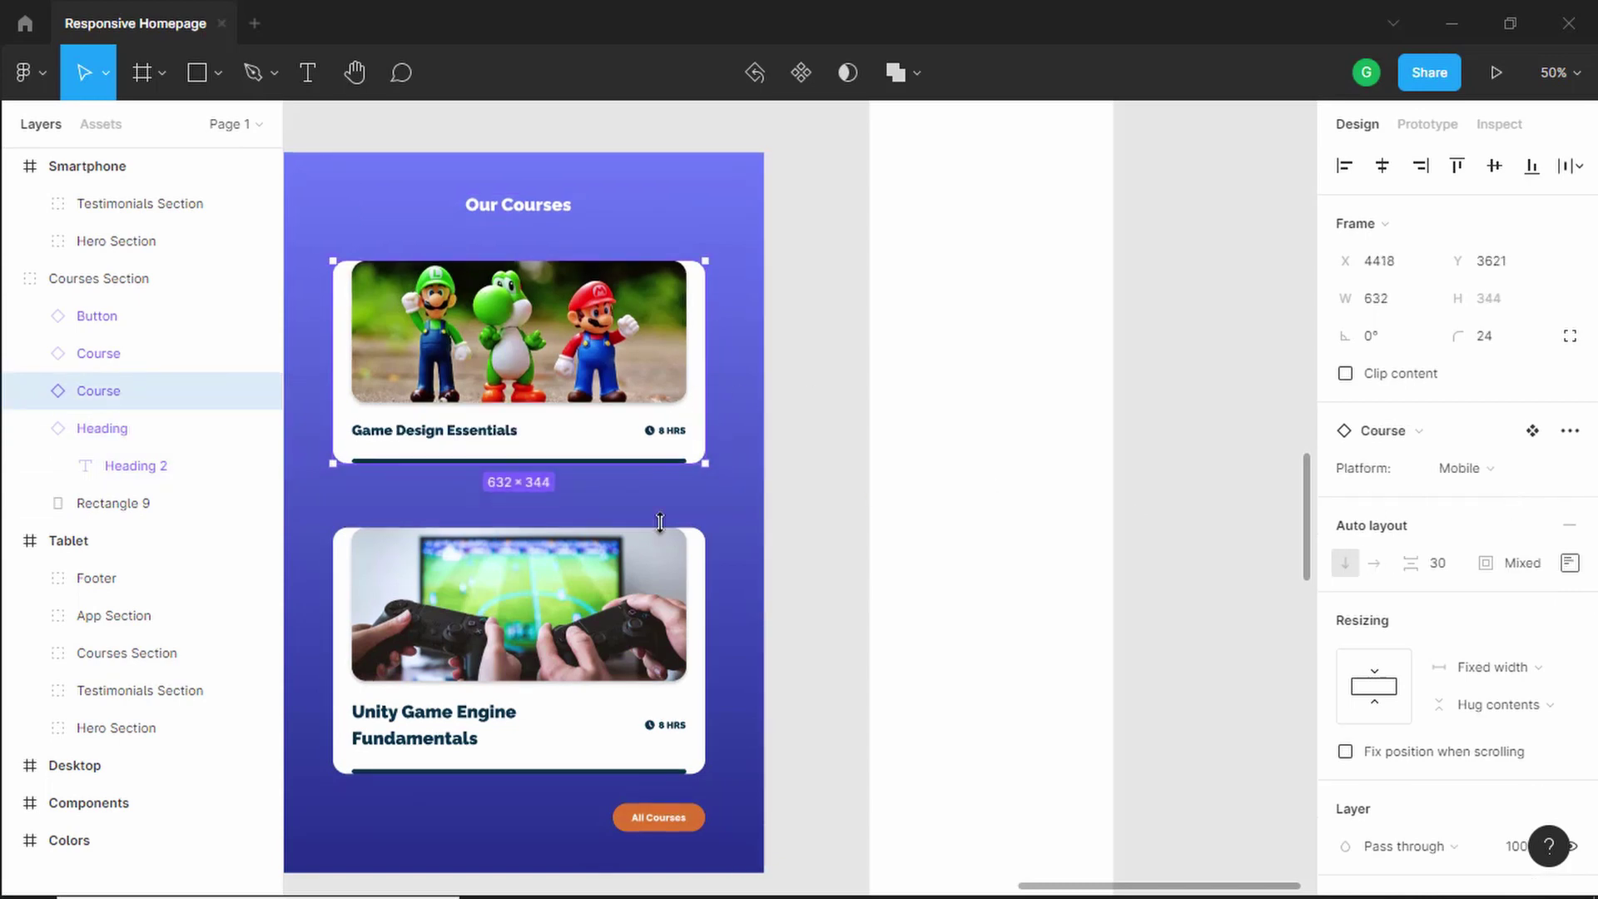
pyautogui.click(655, 632)
pyautogui.click(1481, 468)
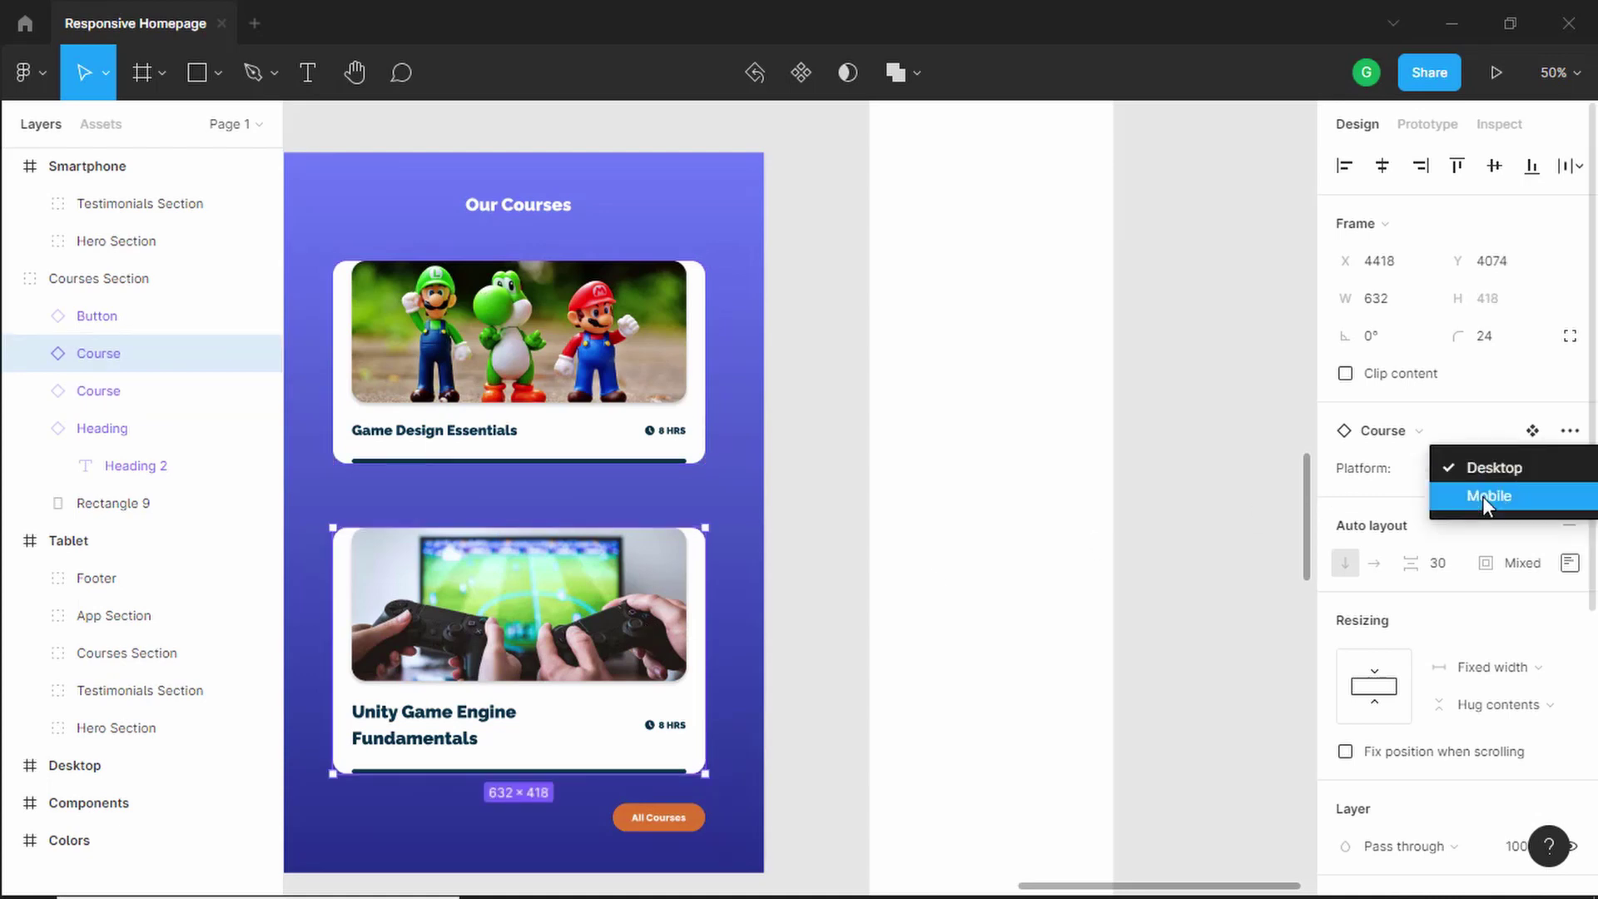
pyautogui.click(1481, 496)
# Narrow both course cards in the duplicated section to about 505 px wide
pyautogui.scroll(1, 654, 432)
pyautogui.click(653, 433)
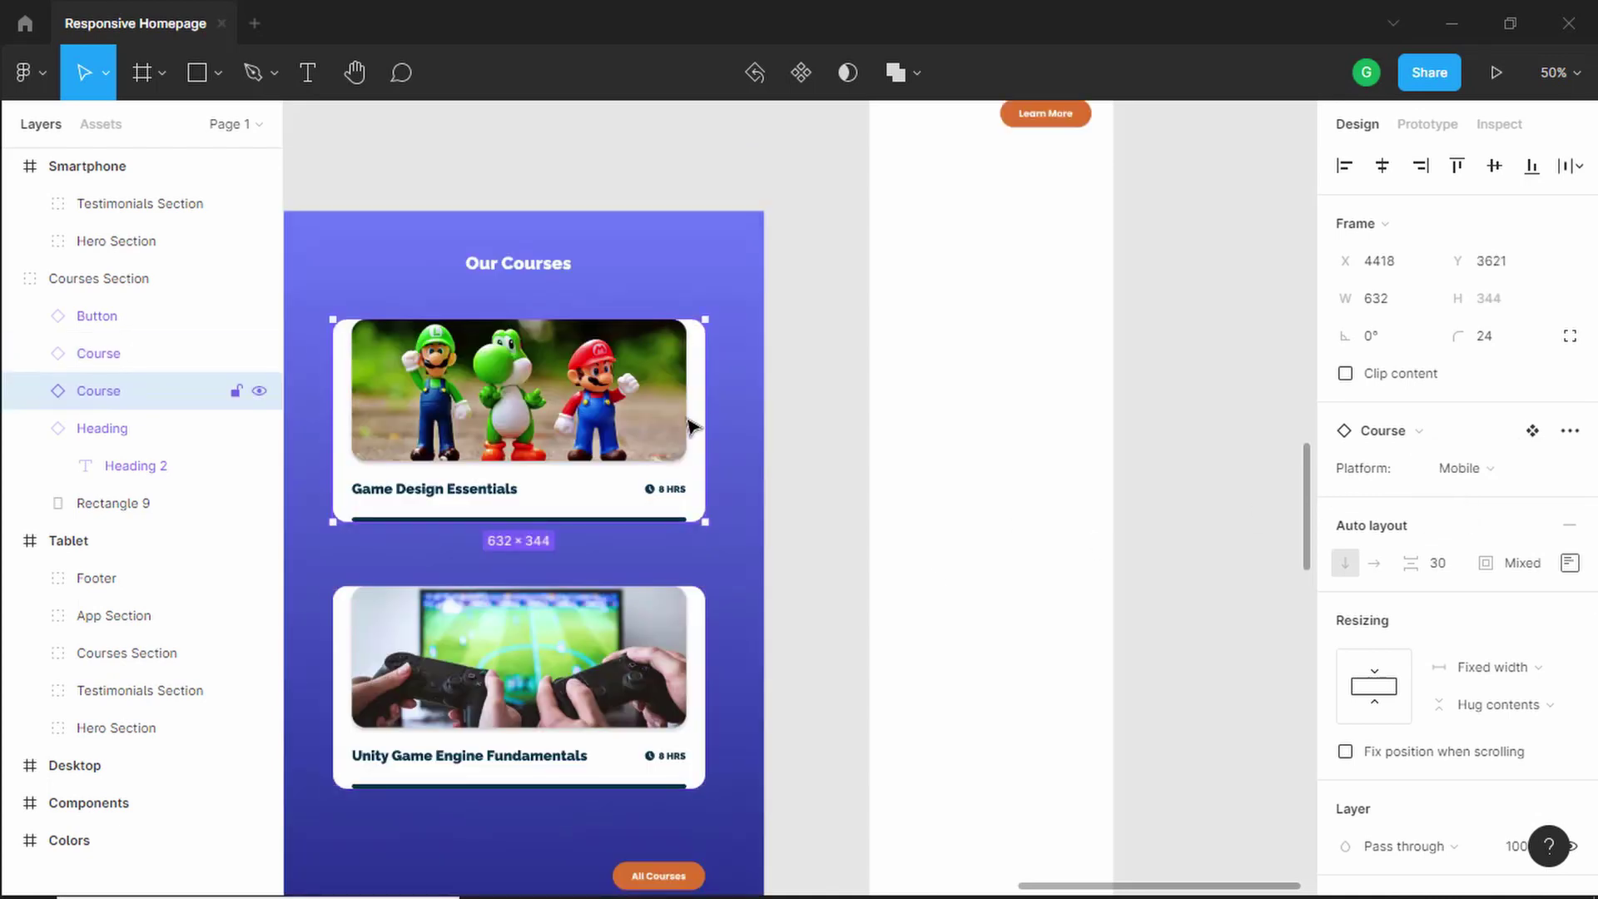
pyautogui.moveTo(696, 414); pyautogui.dragTo(629, 418)
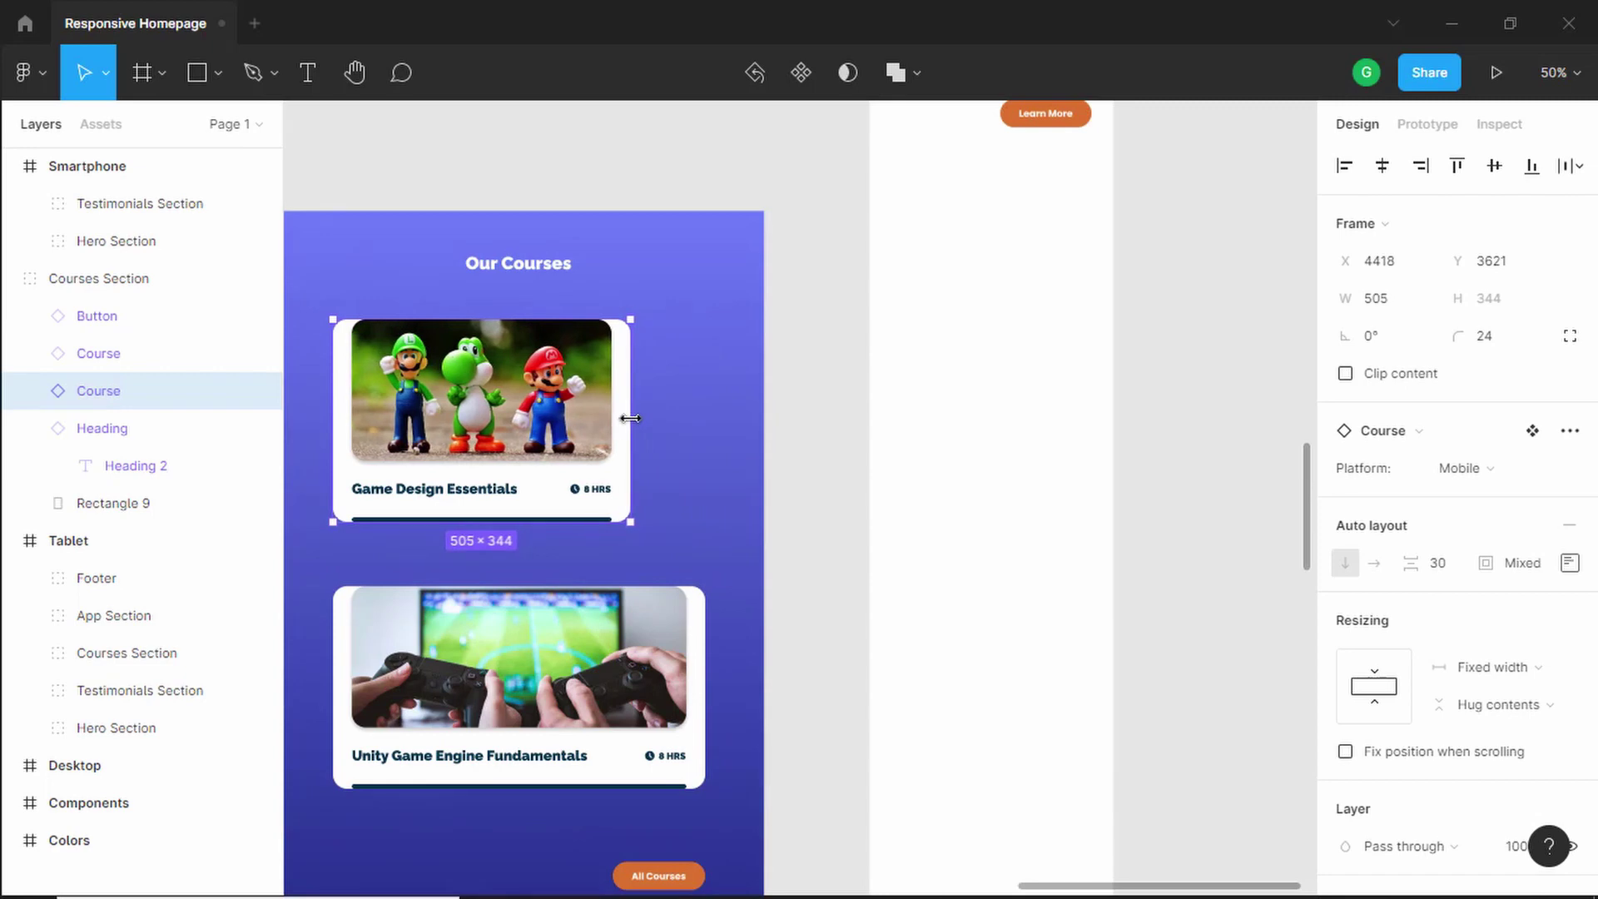
pyautogui.click(702, 646)
pyautogui.moveTo(704, 647); pyautogui.dragTo(630, 665)
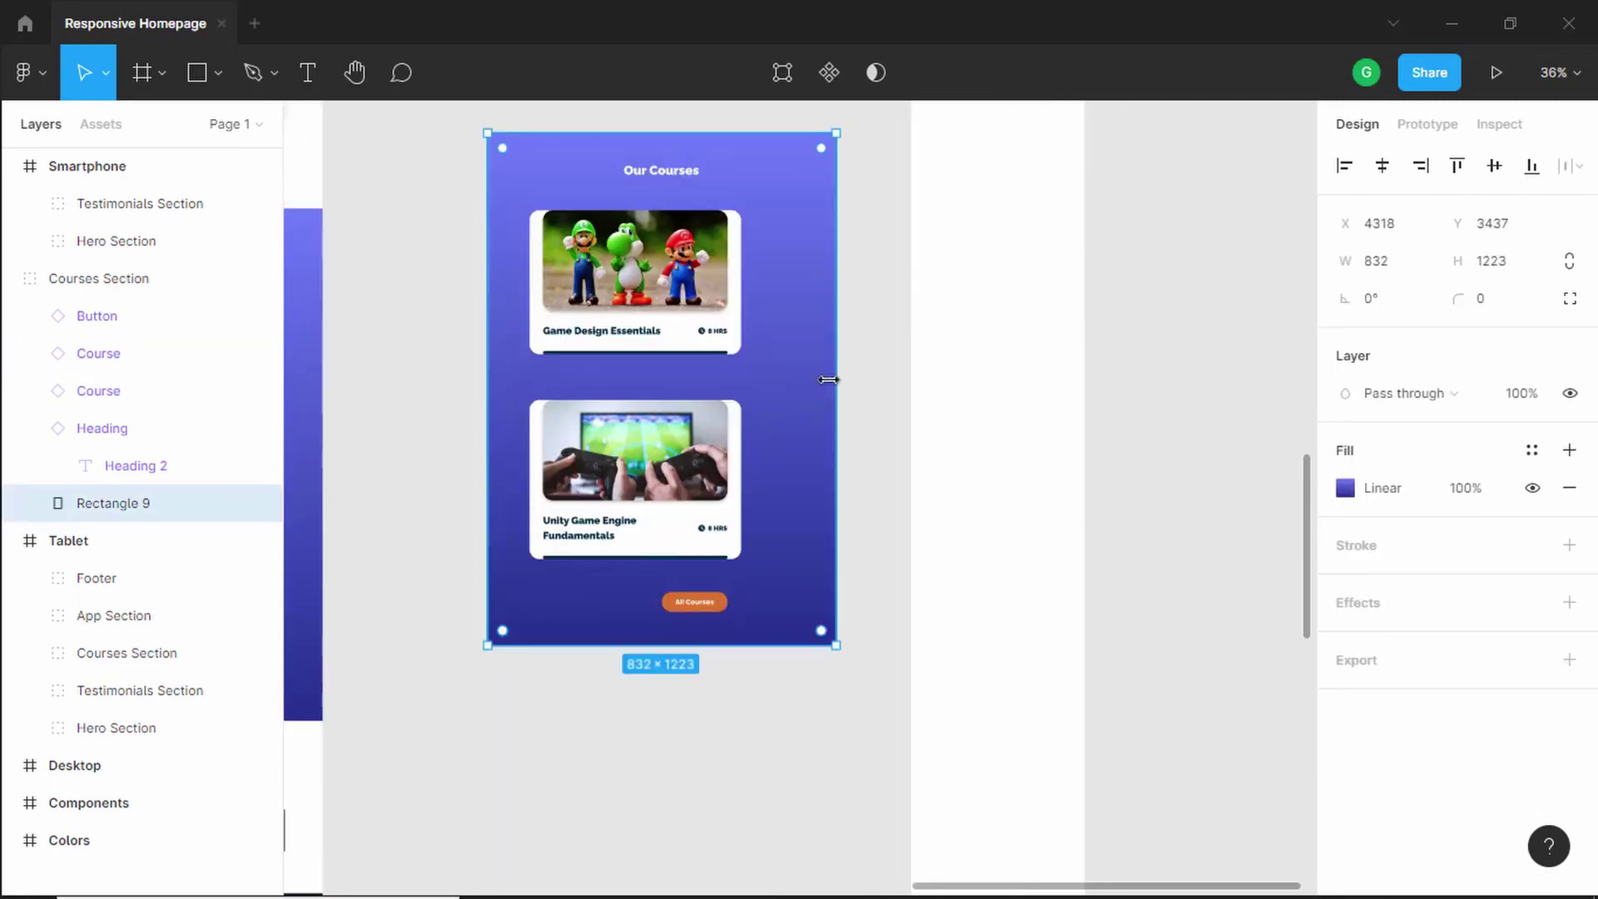
# Narrow the courses background to about 677 px and move the whole section into the Smartphone frame below the testimonials, at X 0, Y 1912
pyautogui.moveTo(828, 379); pyautogui.dragTo(772, 384)
pyautogui.scroll(-1, 842, 357)
pyautogui.moveTo(838, 138); pyautogui.dragTo(479, 695)
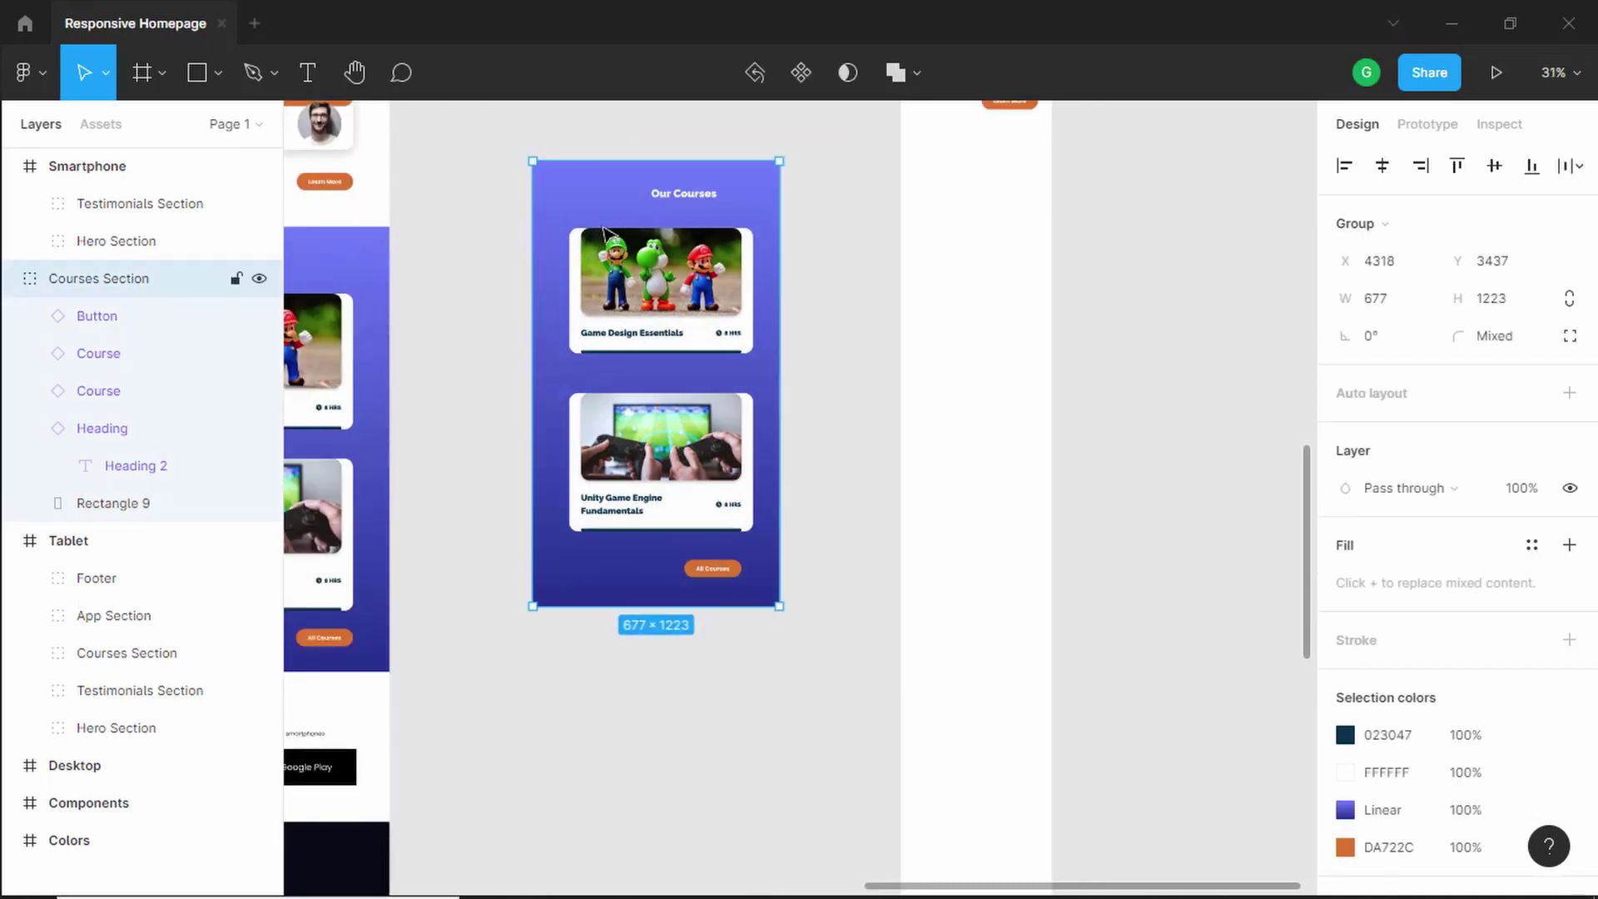
pyautogui.moveTo(564, 209); pyautogui.dragTo(929, 238)
pyautogui.moveTo(929, 238); pyautogui.dragTo(929, 239)
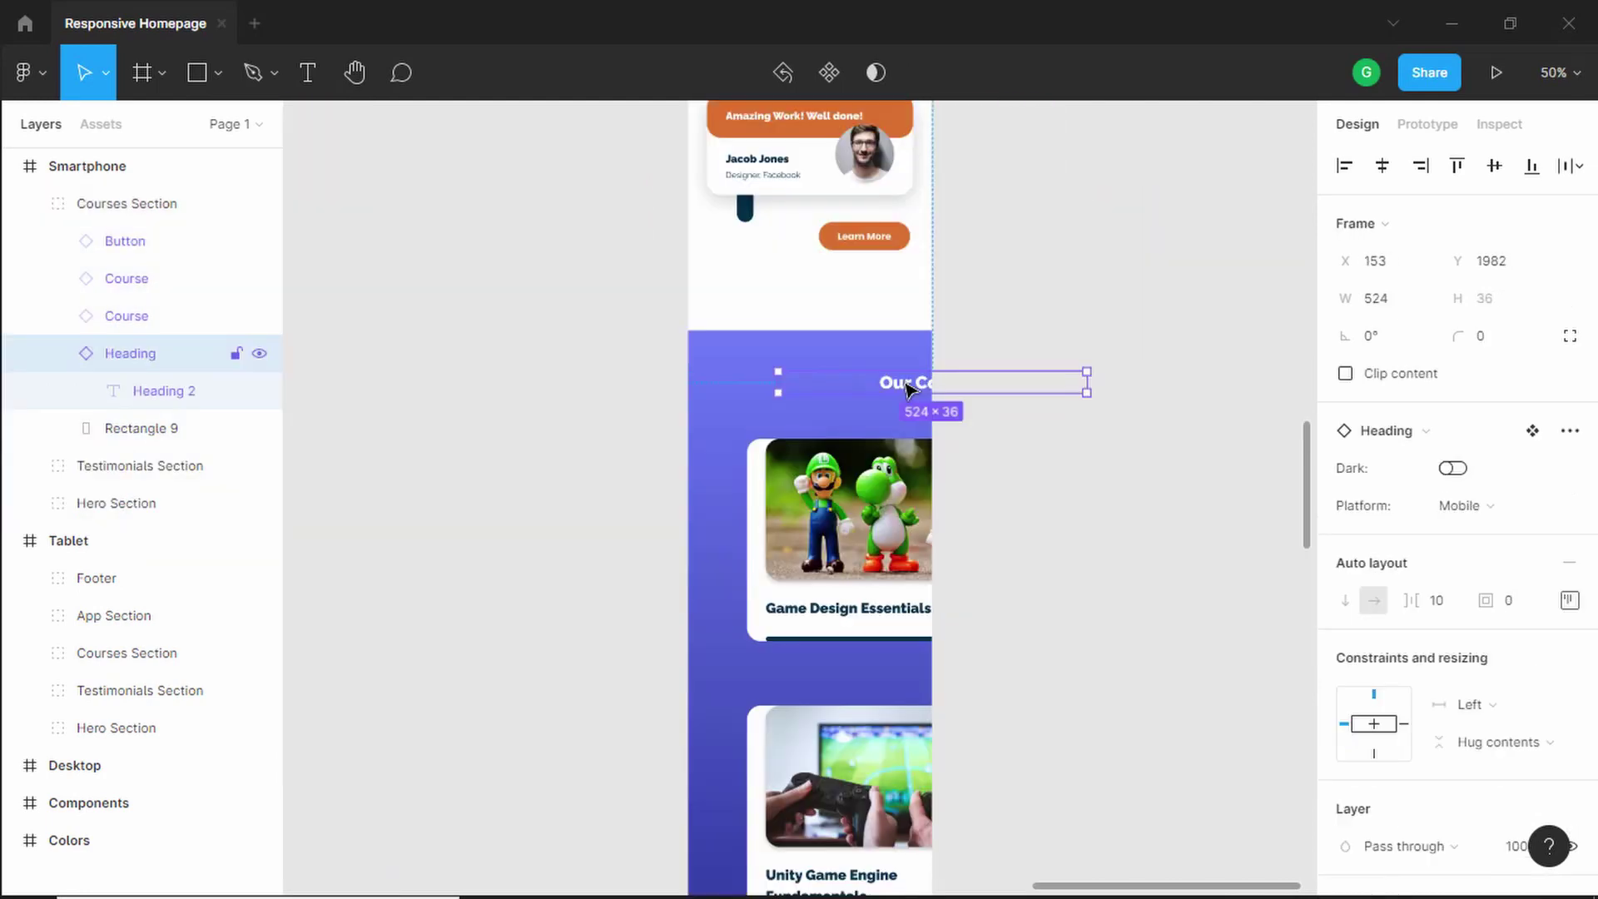
# Narrow the Our Courses heading to about 327 px and the section's gradient background to 413 px to fit the Smartphone frame
pyautogui.moveTo(887, 384); pyautogui.dragTo(806, 385)
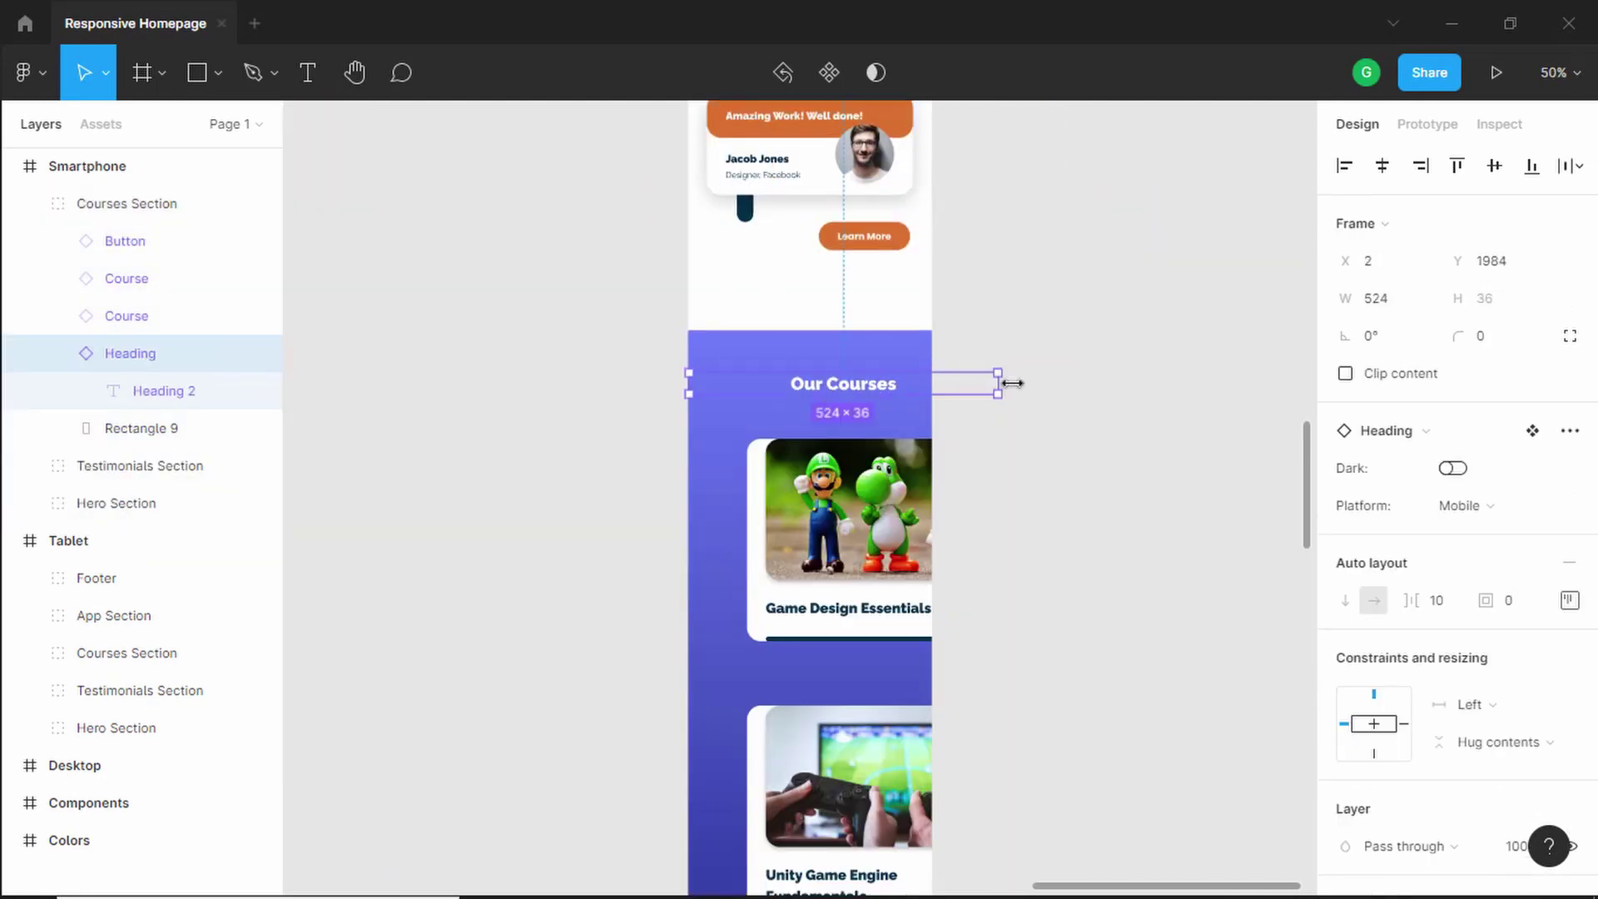
pyautogui.moveTo(998, 386); pyautogui.dragTo(995, 386)
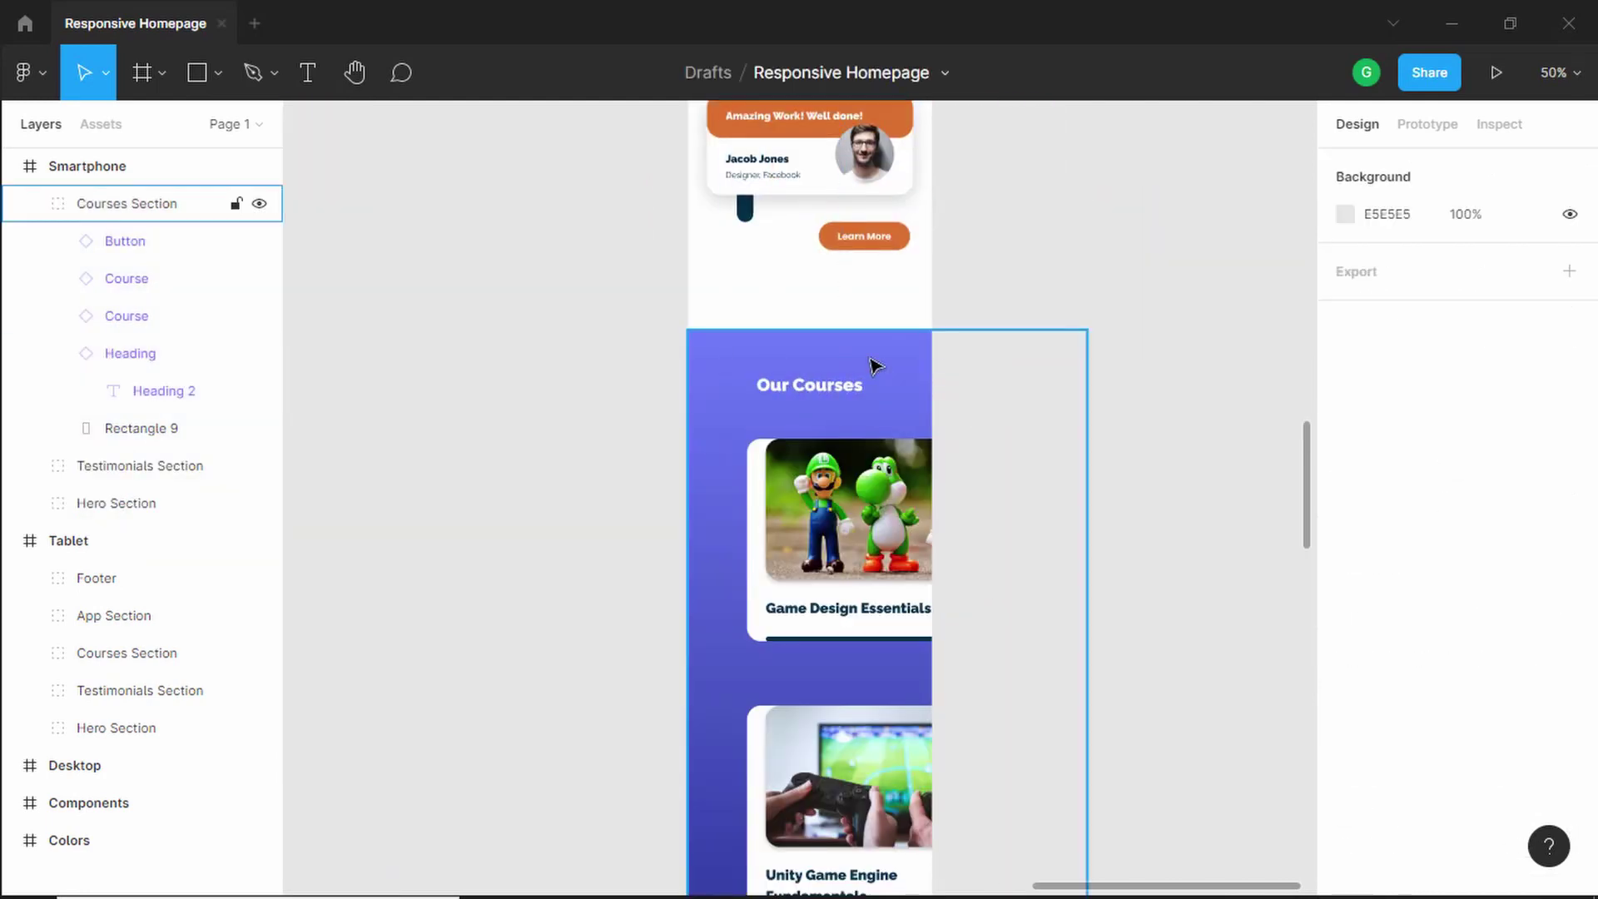
pyautogui.doubleClick(884, 360)
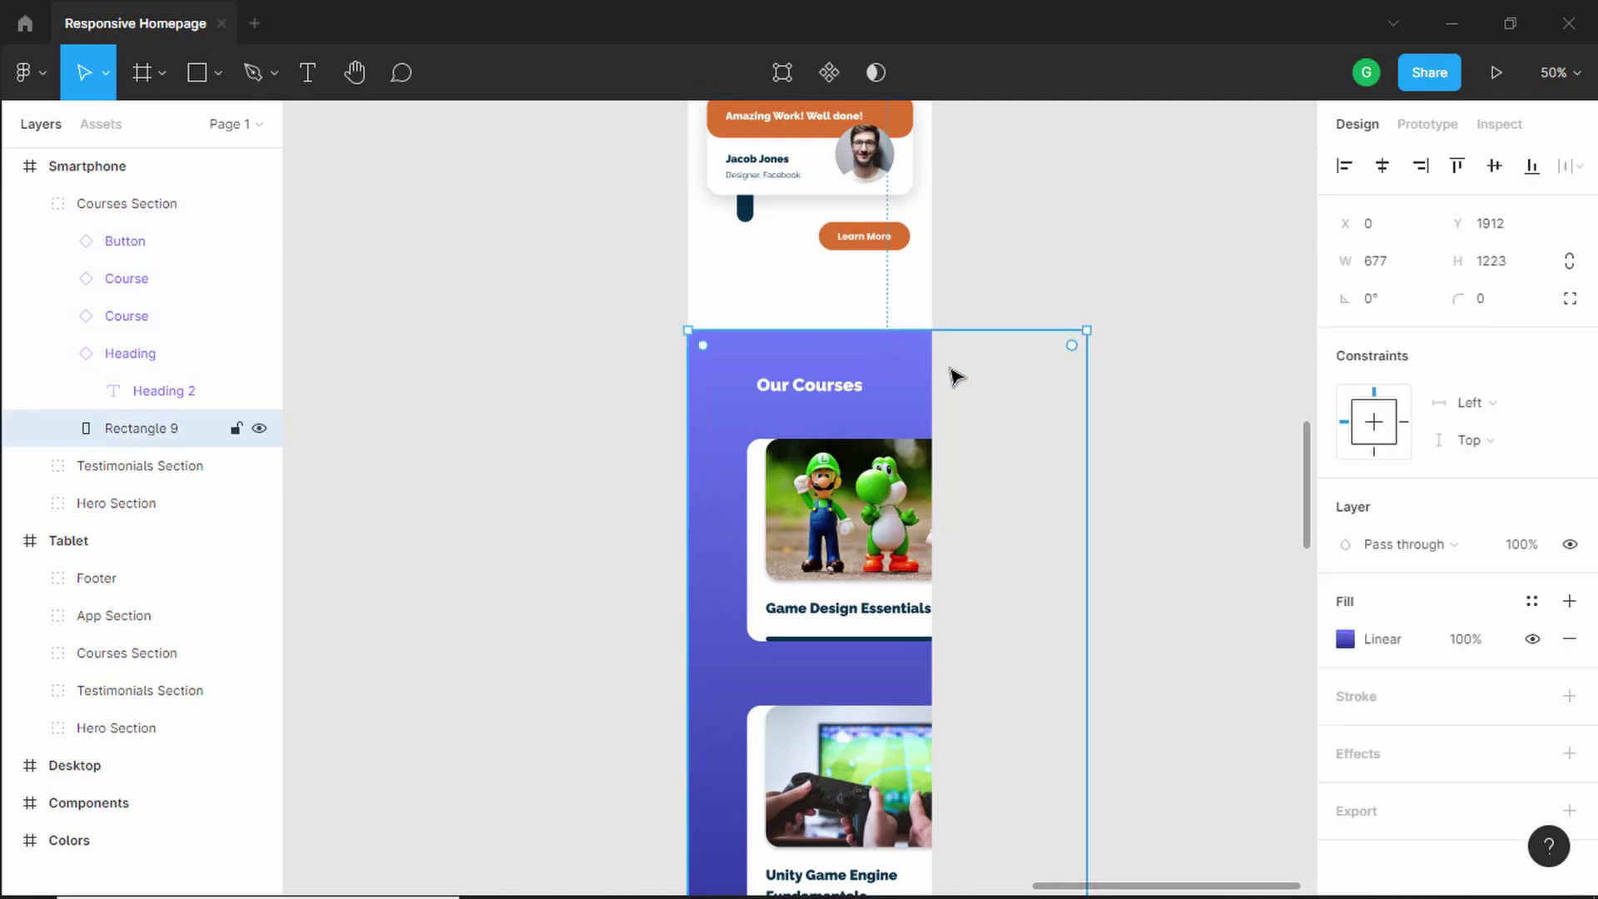
pyautogui.moveTo(1082, 414); pyautogui.dragTo(934, 440)
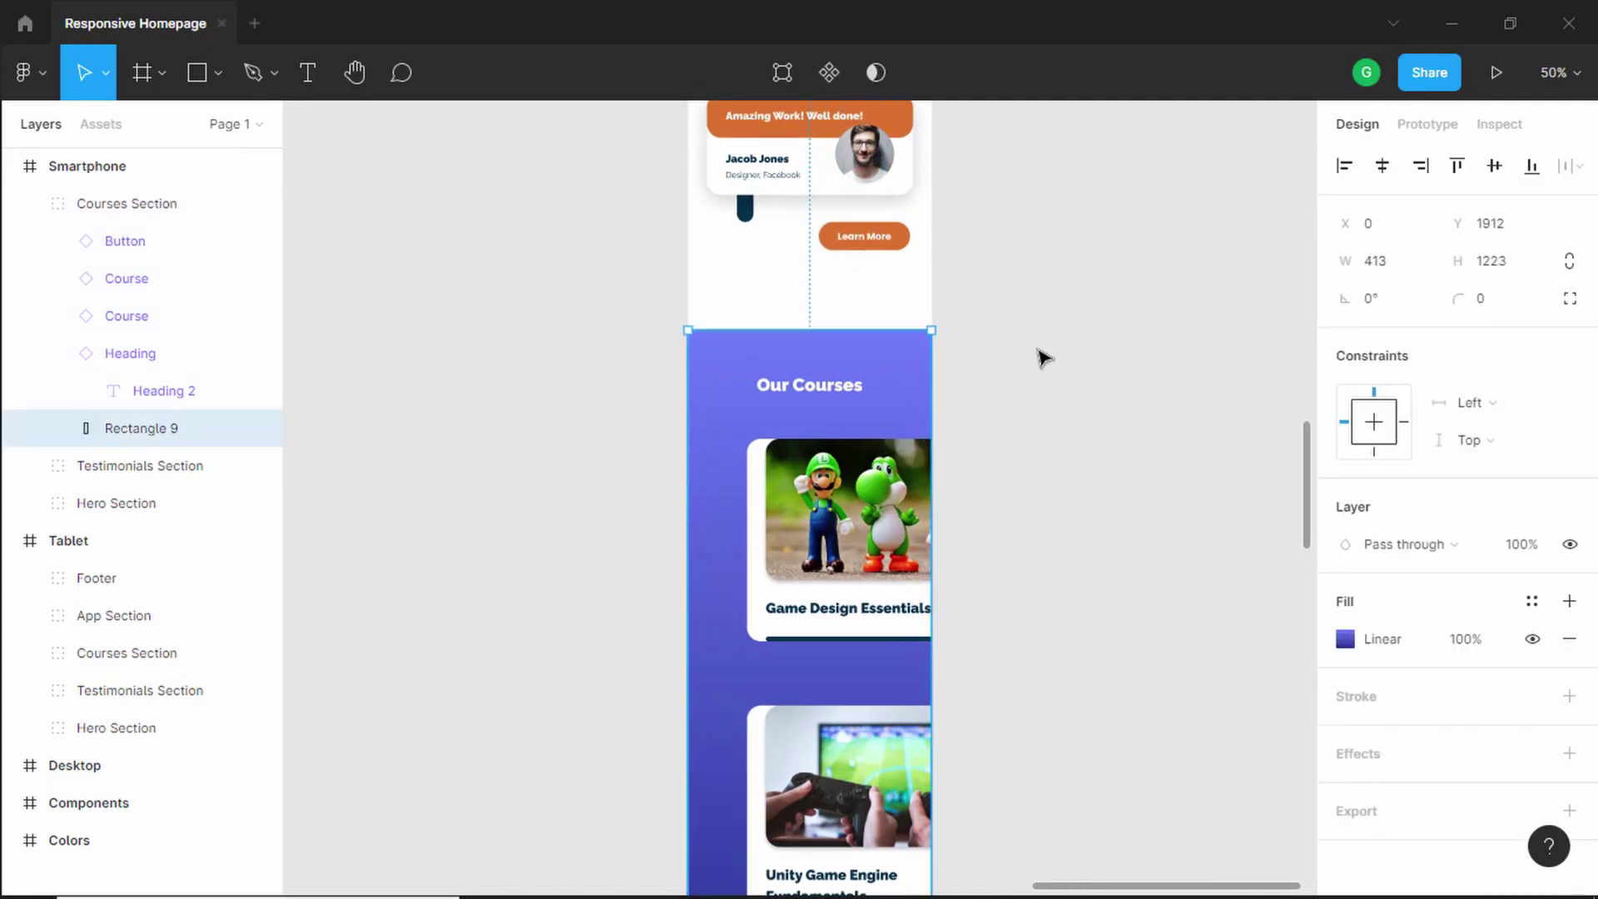
# Position the Our Courses heading at X 32, Y 1972, checking its distances to the section background
pyautogui.tripleClick(882, 400)
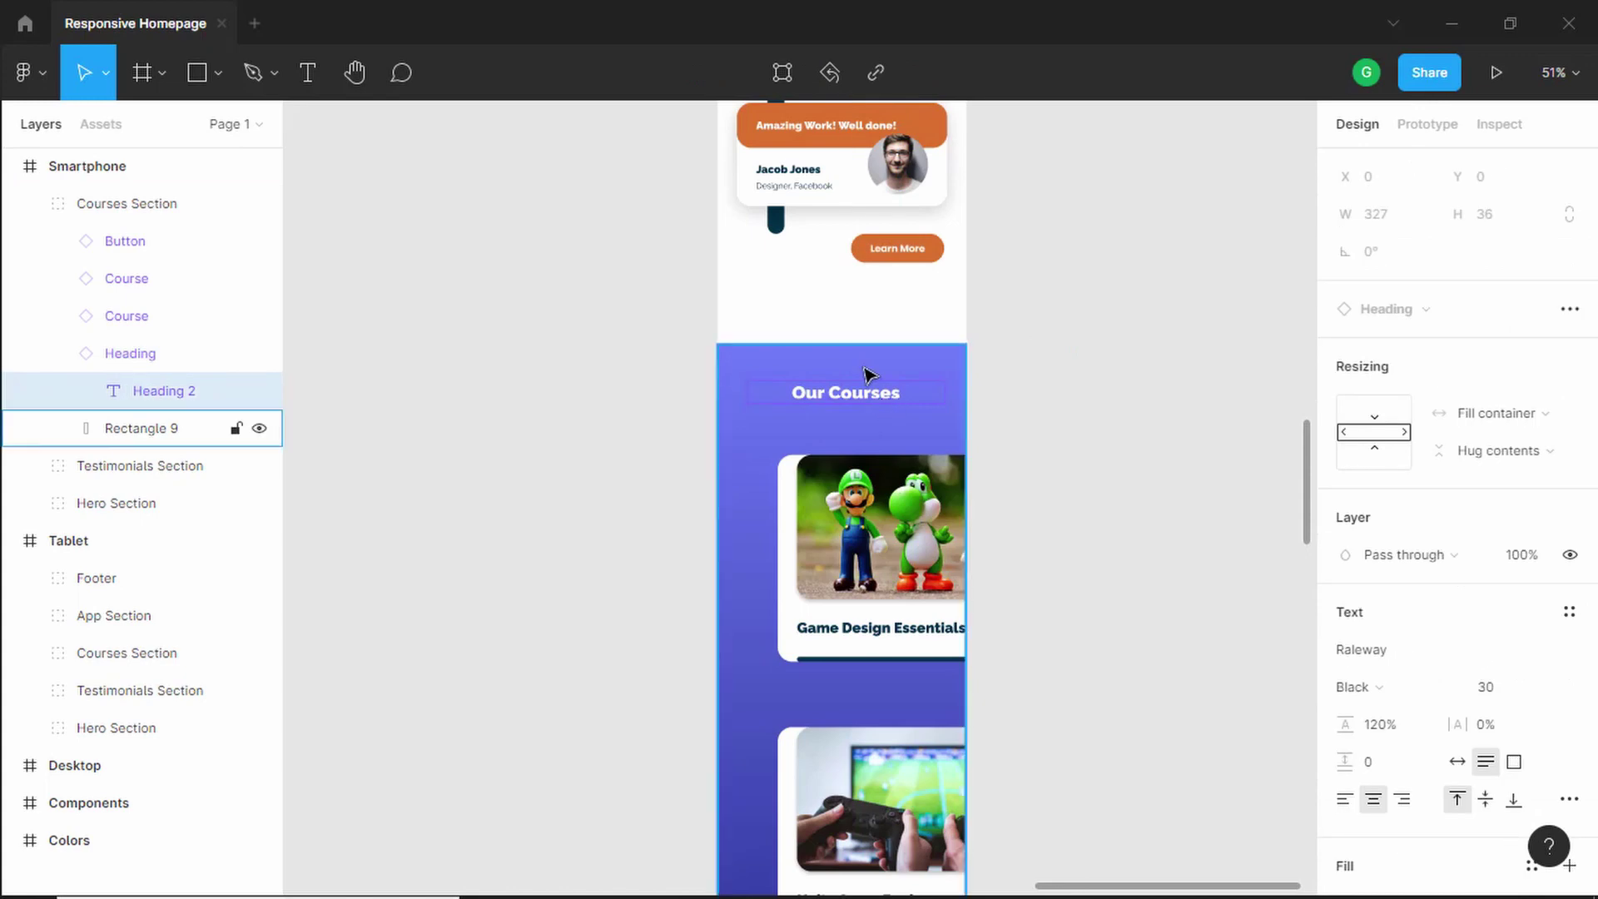
pyautogui.press('alt')
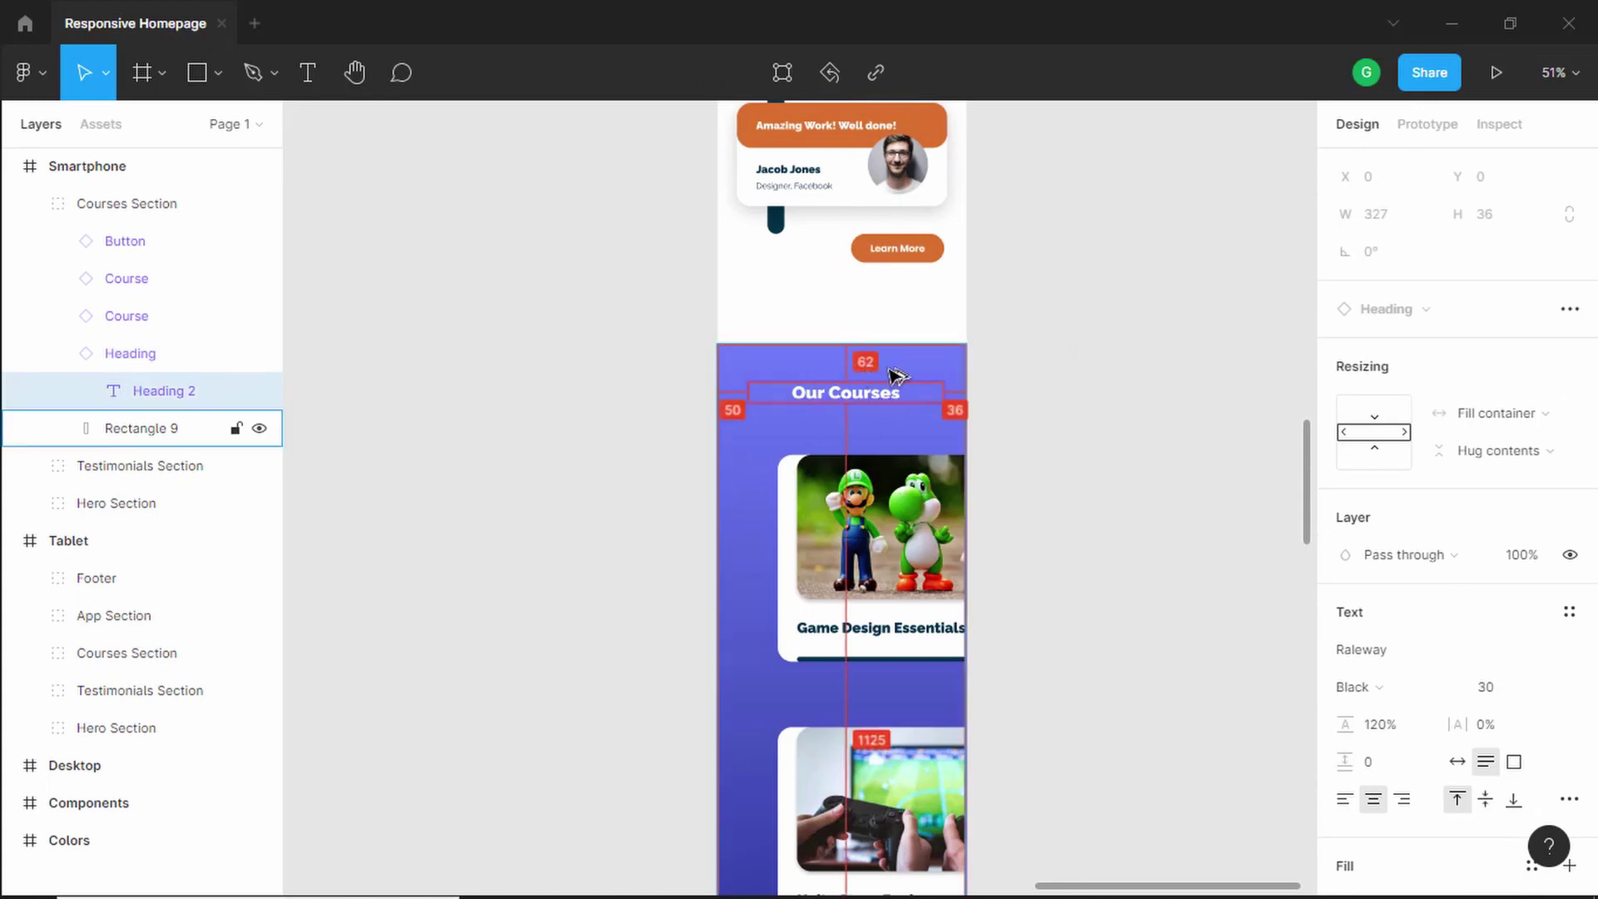
pyautogui.scroll(2, 894, 374)
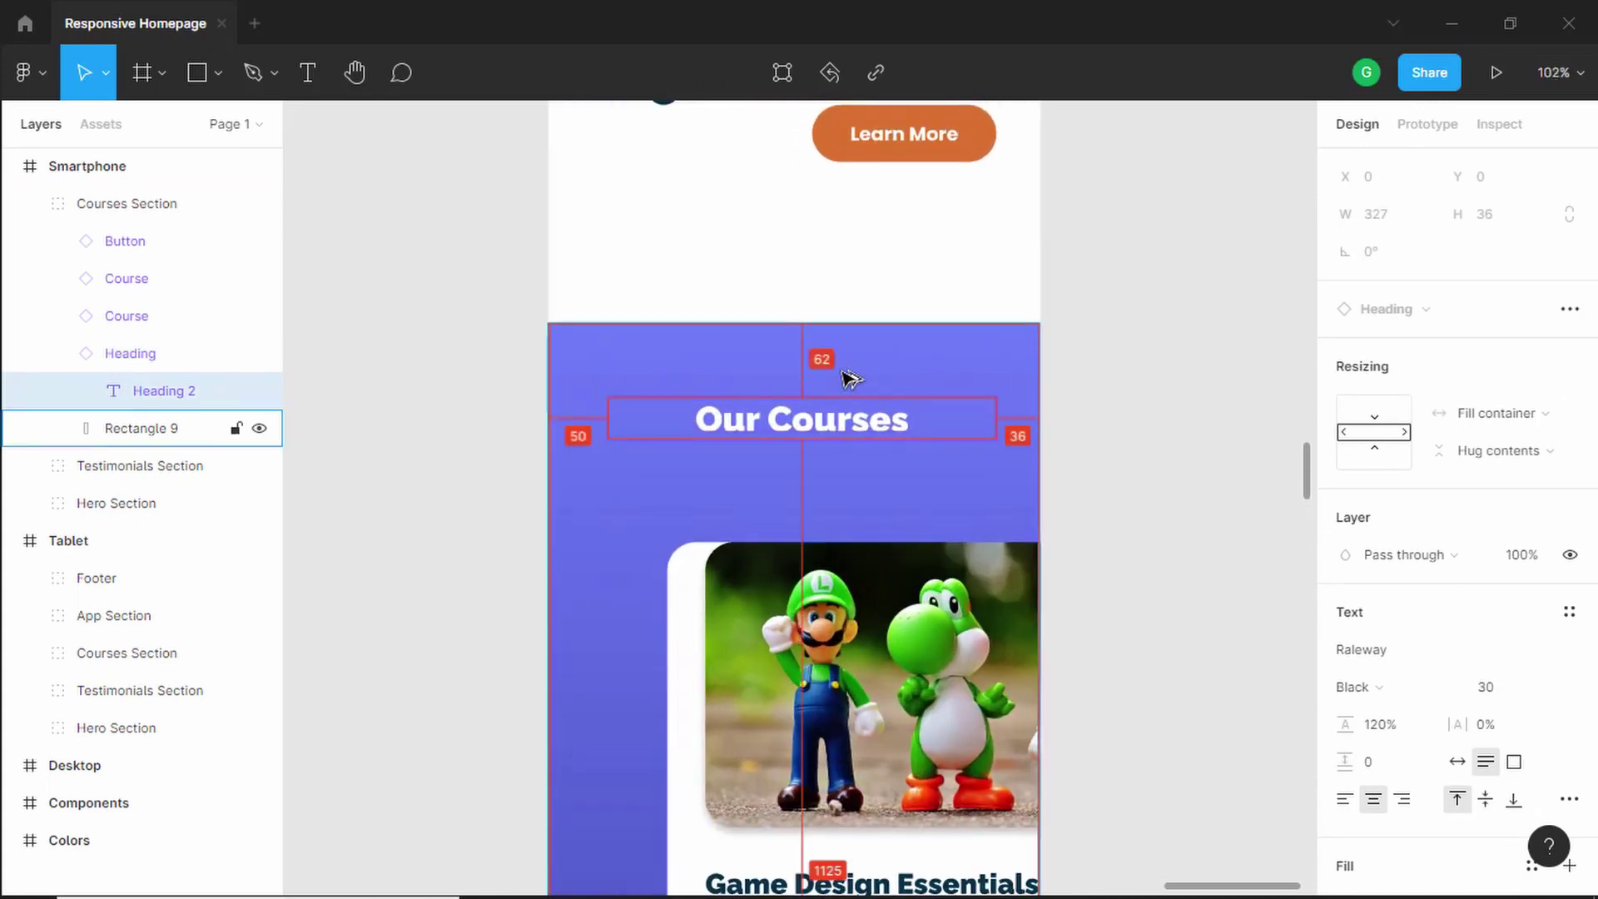
pyautogui.press('Escape')
pyautogui.scroll(-3, 832, 439)
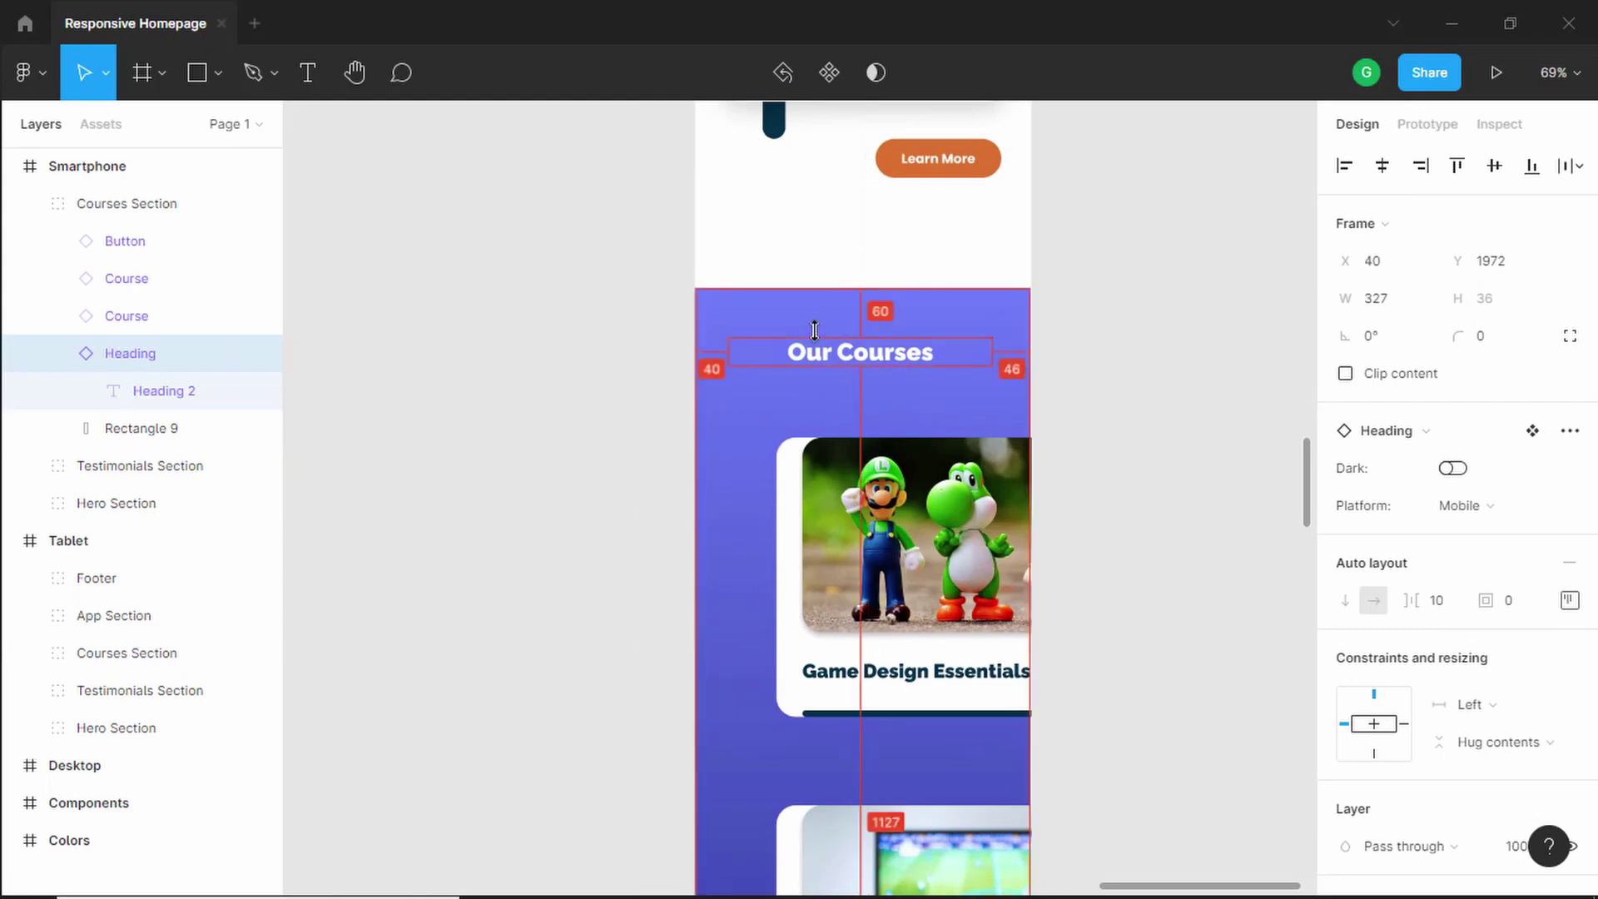
pyautogui.hotkey('shift', 'Left')
pyautogui.hotkey('shift', 'Left')
pyautogui.press('Right')
pyautogui.press('Right')
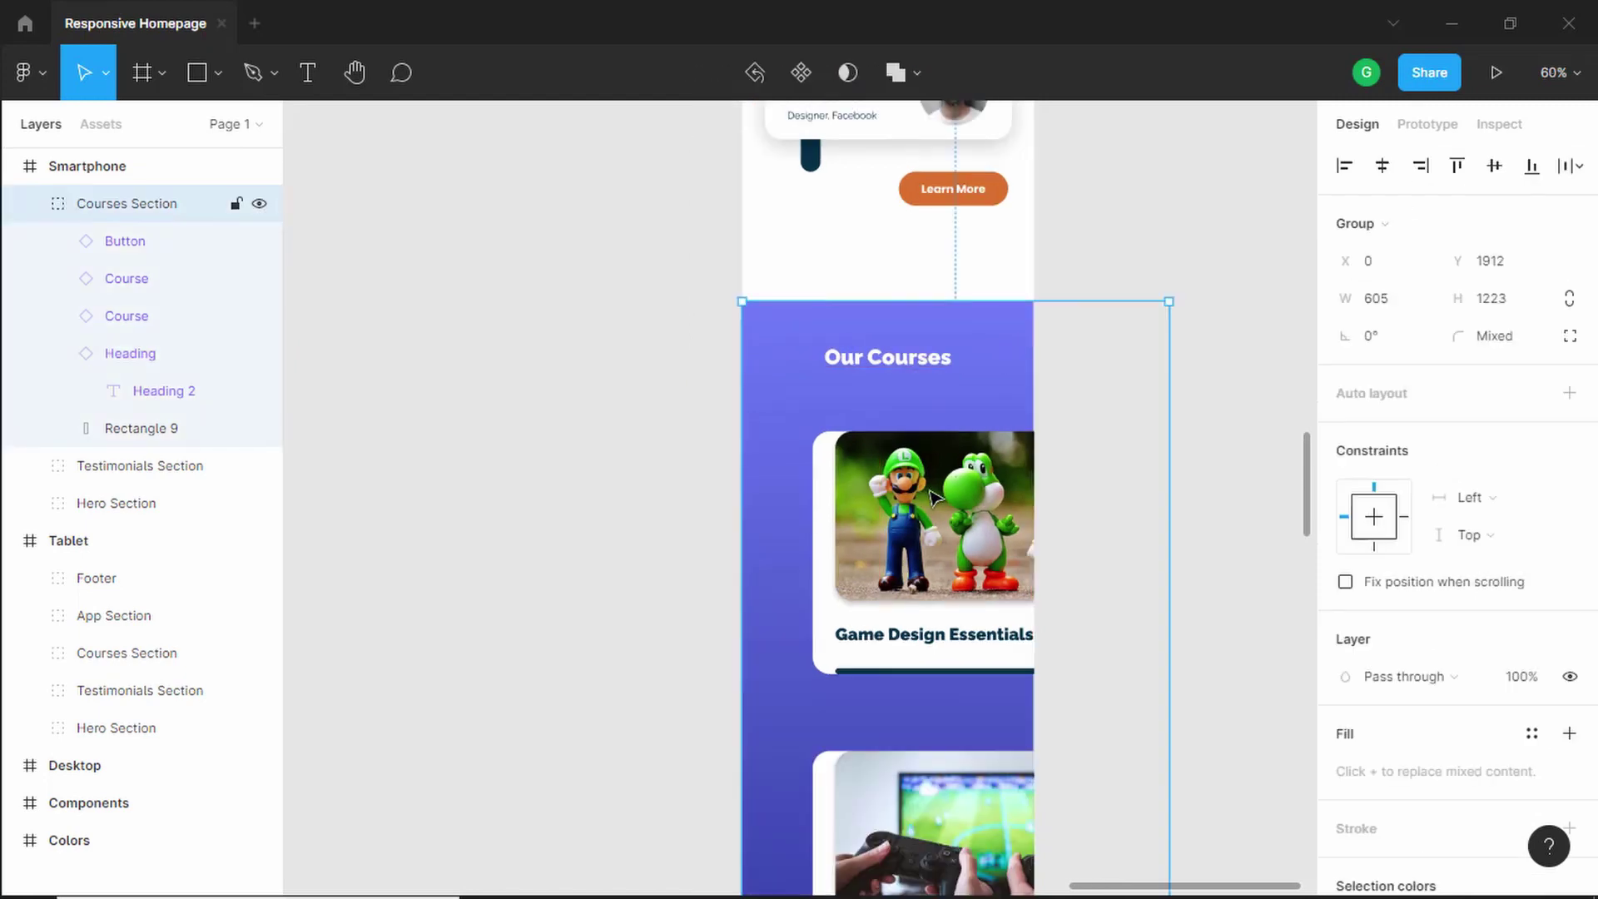
# Move the Game Design Essentials card to the frame's left edge at Y 2071 and narrow it to about 413 px wide
pyautogui.click(932, 497)
pyautogui.moveTo(924, 497); pyautogui.dragTo(859, 479)
pyautogui.scroll(2, 957, 481)
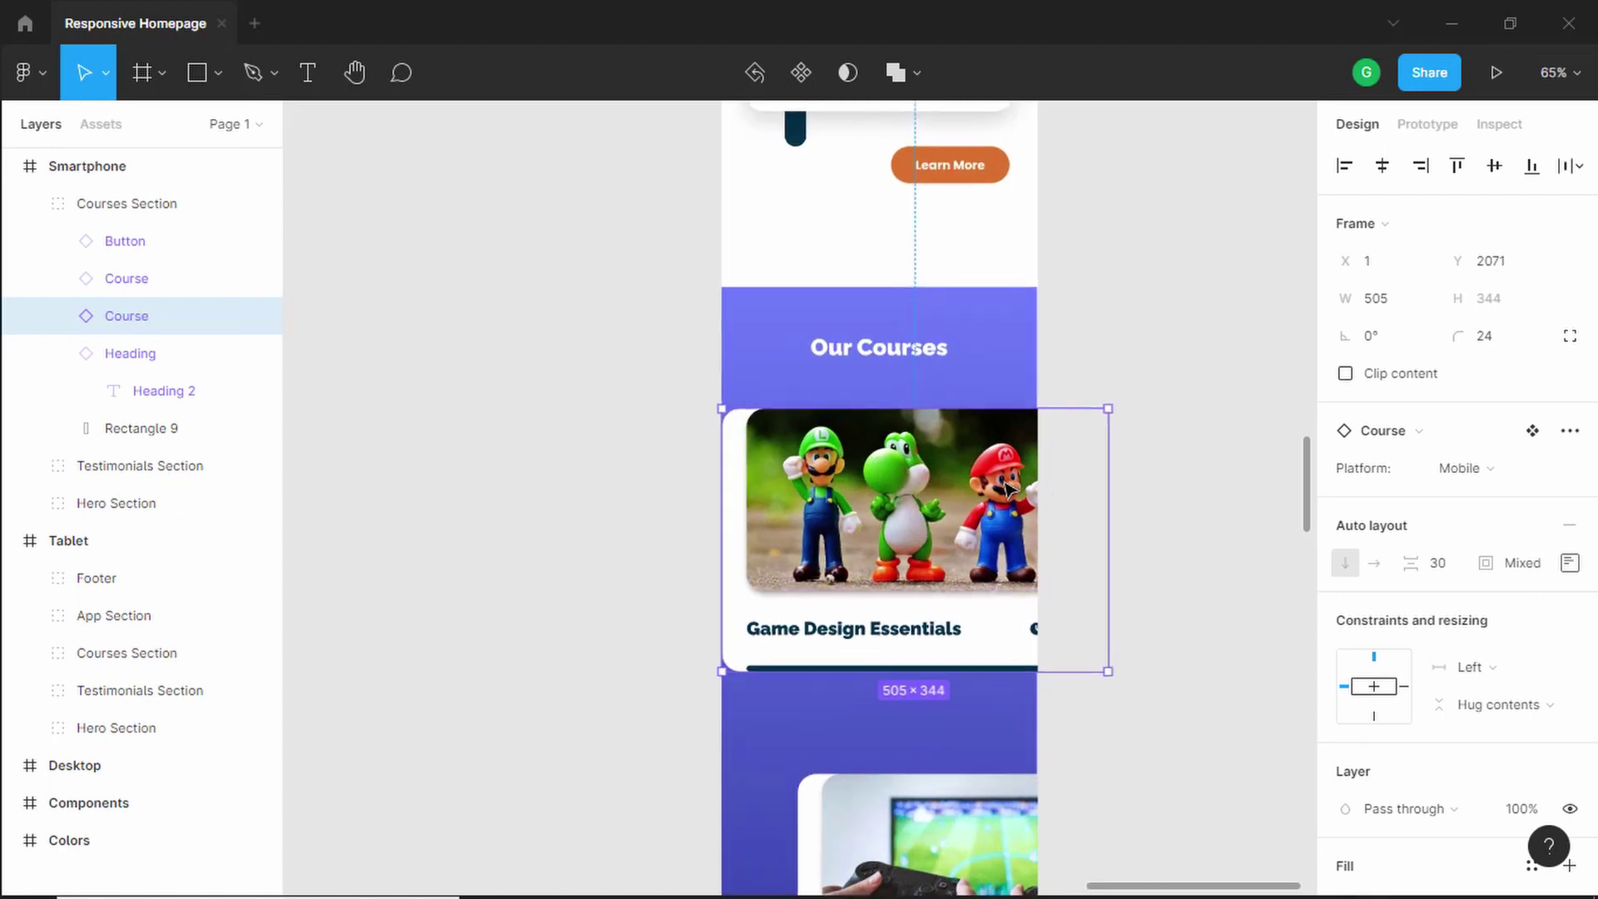
pyautogui.click(1165, 484)
pyautogui.doubleClick(1019, 498)
pyautogui.moveTo(1116, 498); pyautogui.dragTo(1040, 501)
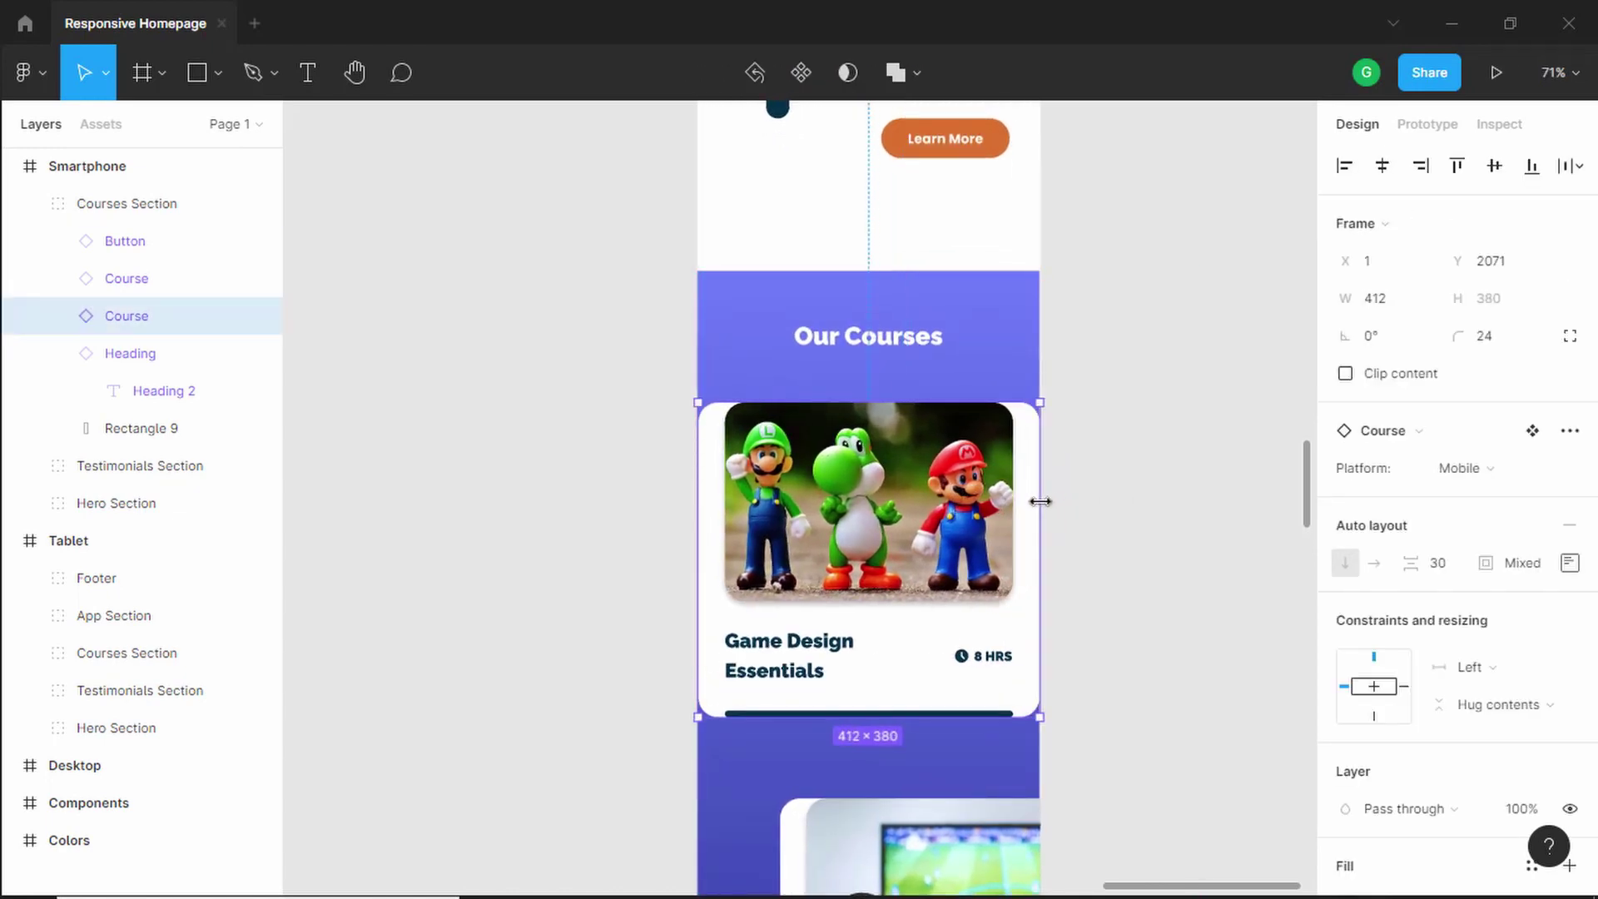
# Move the Unity Game Engine Fundamentals card to the frame's left edge closer beneath the first card, and narrow it to the frame's width
pyautogui.scroll(-5, 1046, 533)
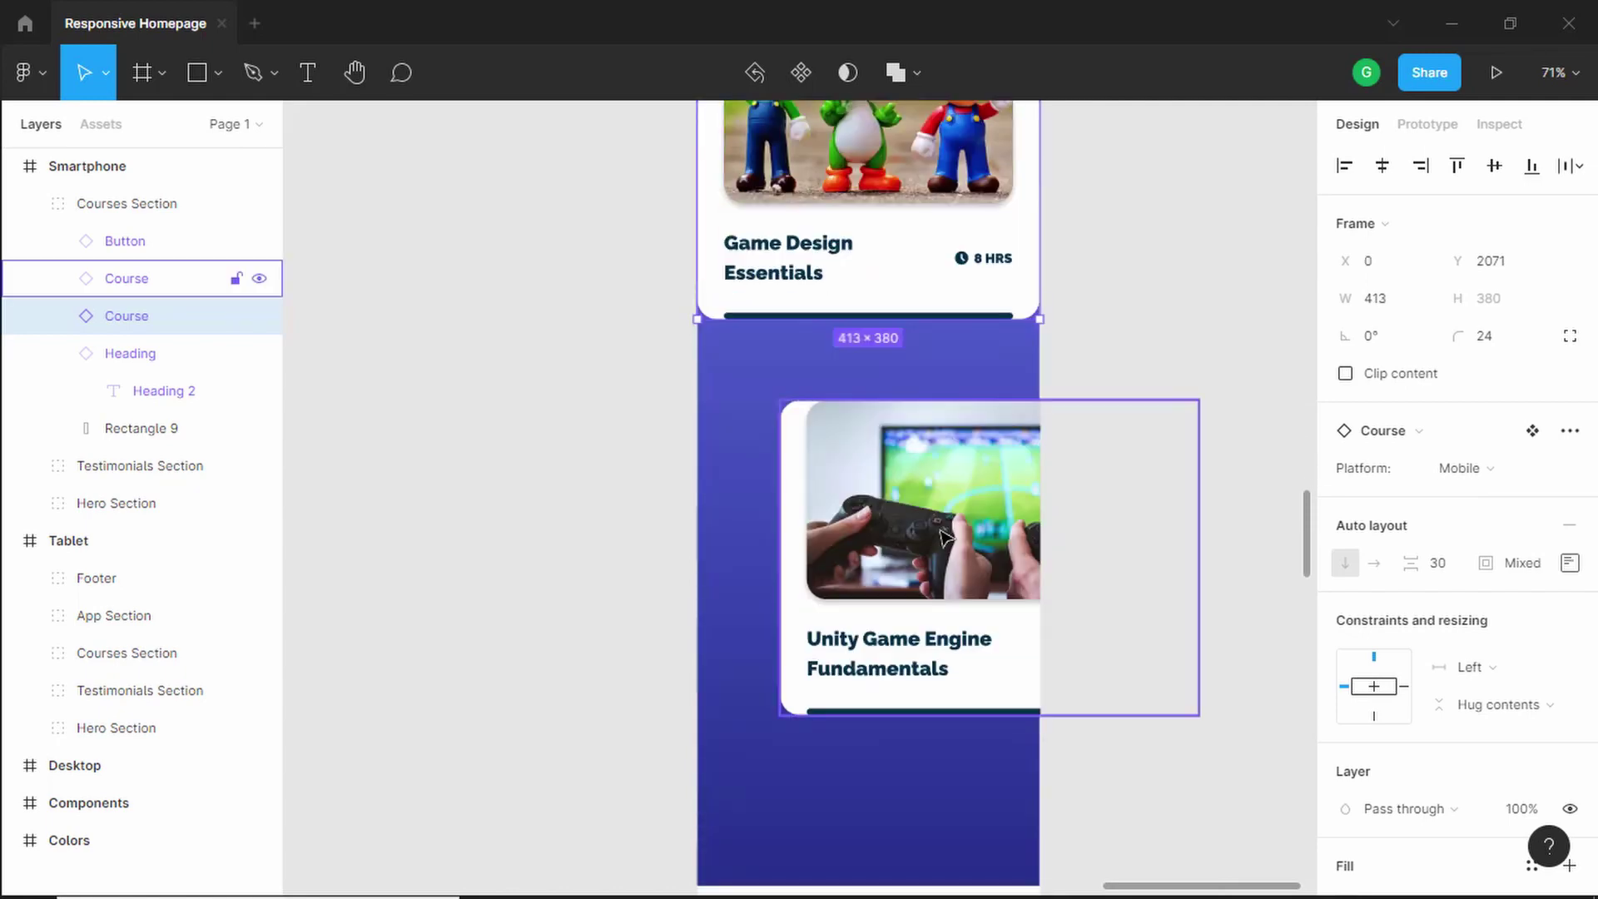
pyautogui.click(943, 527)
pyautogui.moveTo(919, 522); pyautogui.dragTo(837, 470)
pyautogui.moveTo(1113, 486); pyautogui.dragTo(1047, 486)
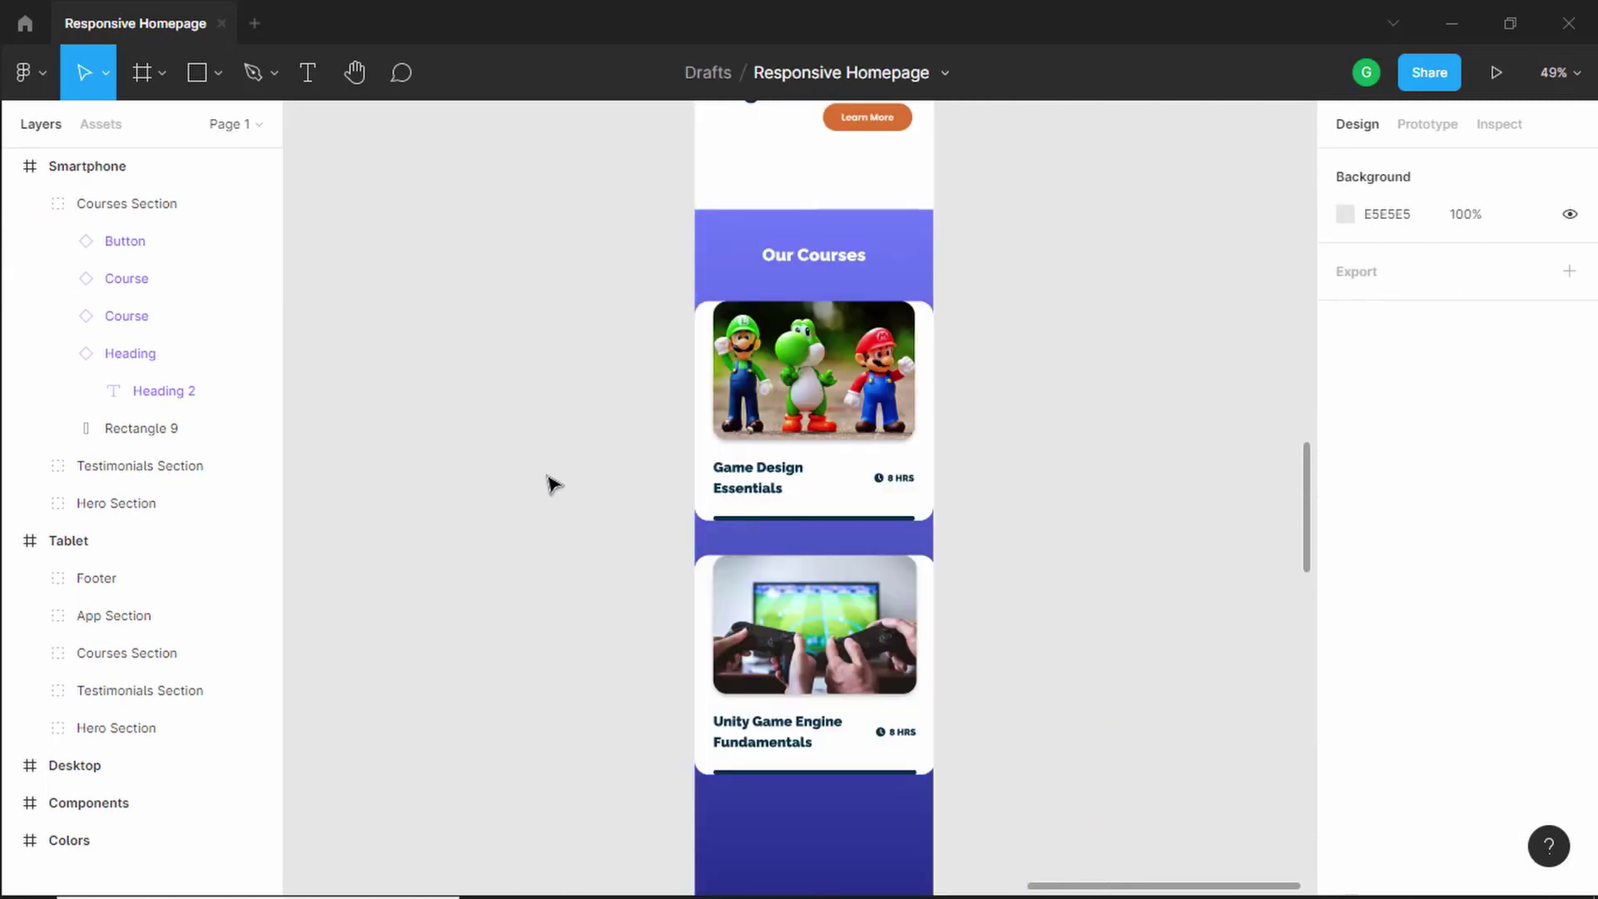
# Bring the All Courses button into the Smartphone frame and place it 60 px beneath the Unity Game Engine Fundamentals card, at Y 2951
pyautogui.click(166, 247)
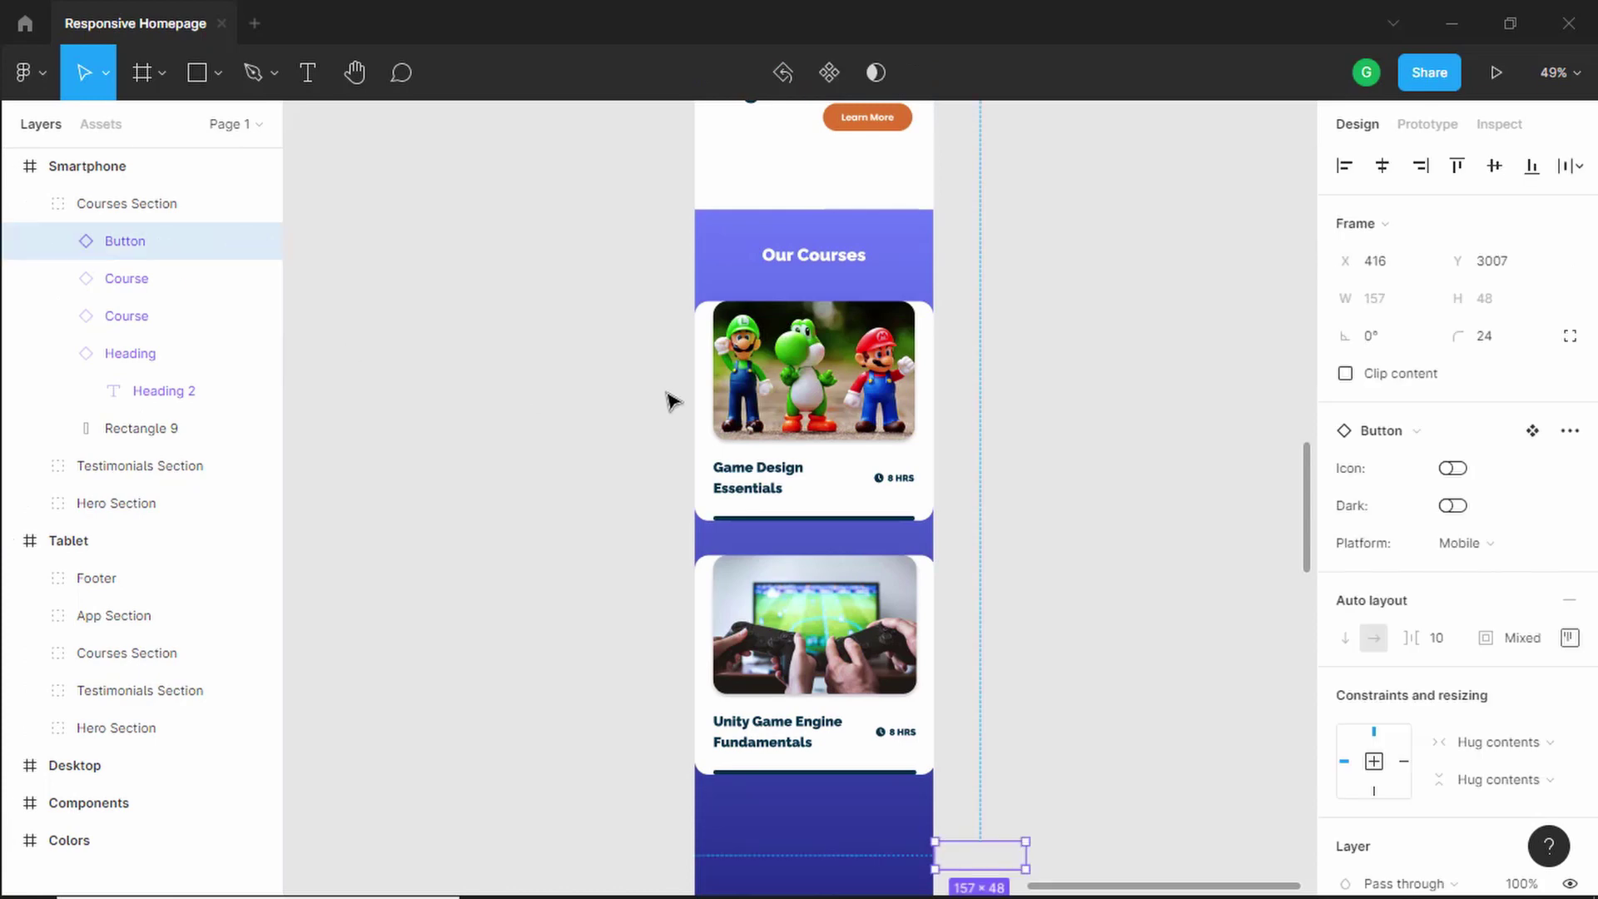
pyautogui.hotkey('shift', 'Left')
pyautogui.hotkey('shift', 'Left')
pyautogui.hotkey('shift', 'Left')
pyautogui.hotkey('shift', 'Left')
pyautogui.hotkey('shift', 'Left')
pyautogui.hotkey('shift', 'Left')
pyautogui.hotkey('shift', 'Left')
pyautogui.hotkey('shift', 'Left')
pyautogui.hotkey('shift', 'Left')
pyautogui.hotkey('shift', 'Left')
pyautogui.hotkey('shift', 'Left')
pyautogui.hotkey('shift', 'Left')
pyautogui.hotkey('shift', 'Left')
pyautogui.hotkey('shift', 'Left')
pyautogui.hotkey('shift', 'Left')
pyautogui.hotkey('shift', 'Left')
pyautogui.hotkey('shift', 'Left')
pyautogui.hotkey('shift', 'Left')
pyautogui.hotkey('shift', 'Left')
pyautogui.hotkey('shift', 'Left')
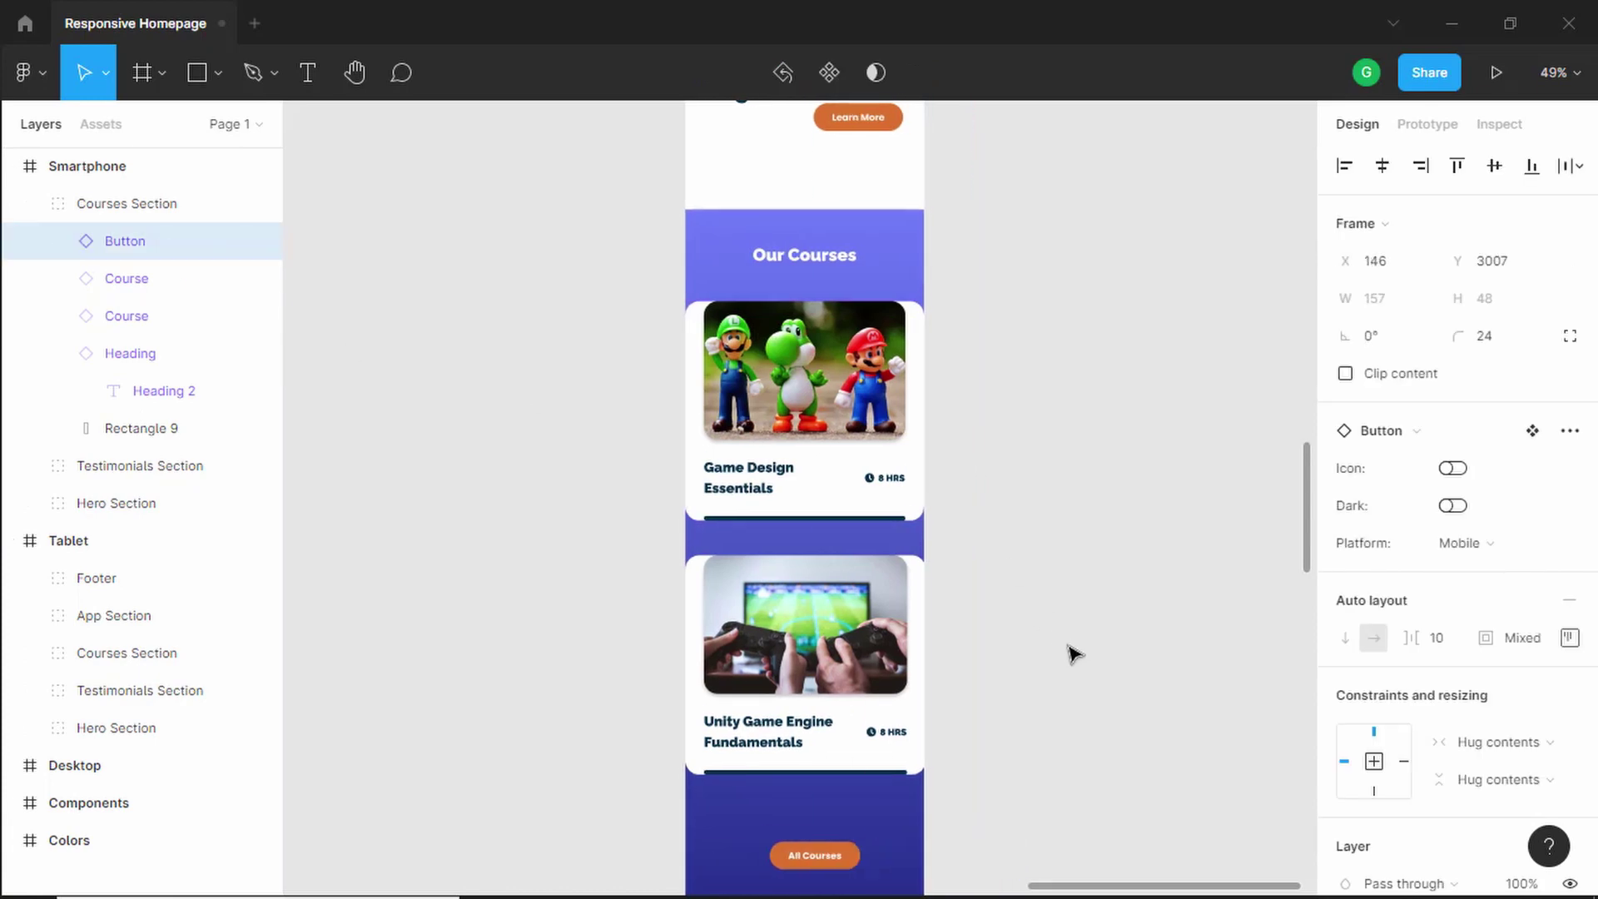
pyautogui.scroll(-2, 1074, 654)
pyautogui.scroll(-2, 1073, 654)
pyautogui.moveTo(810, 655); pyautogui.dragTo(857, 623)
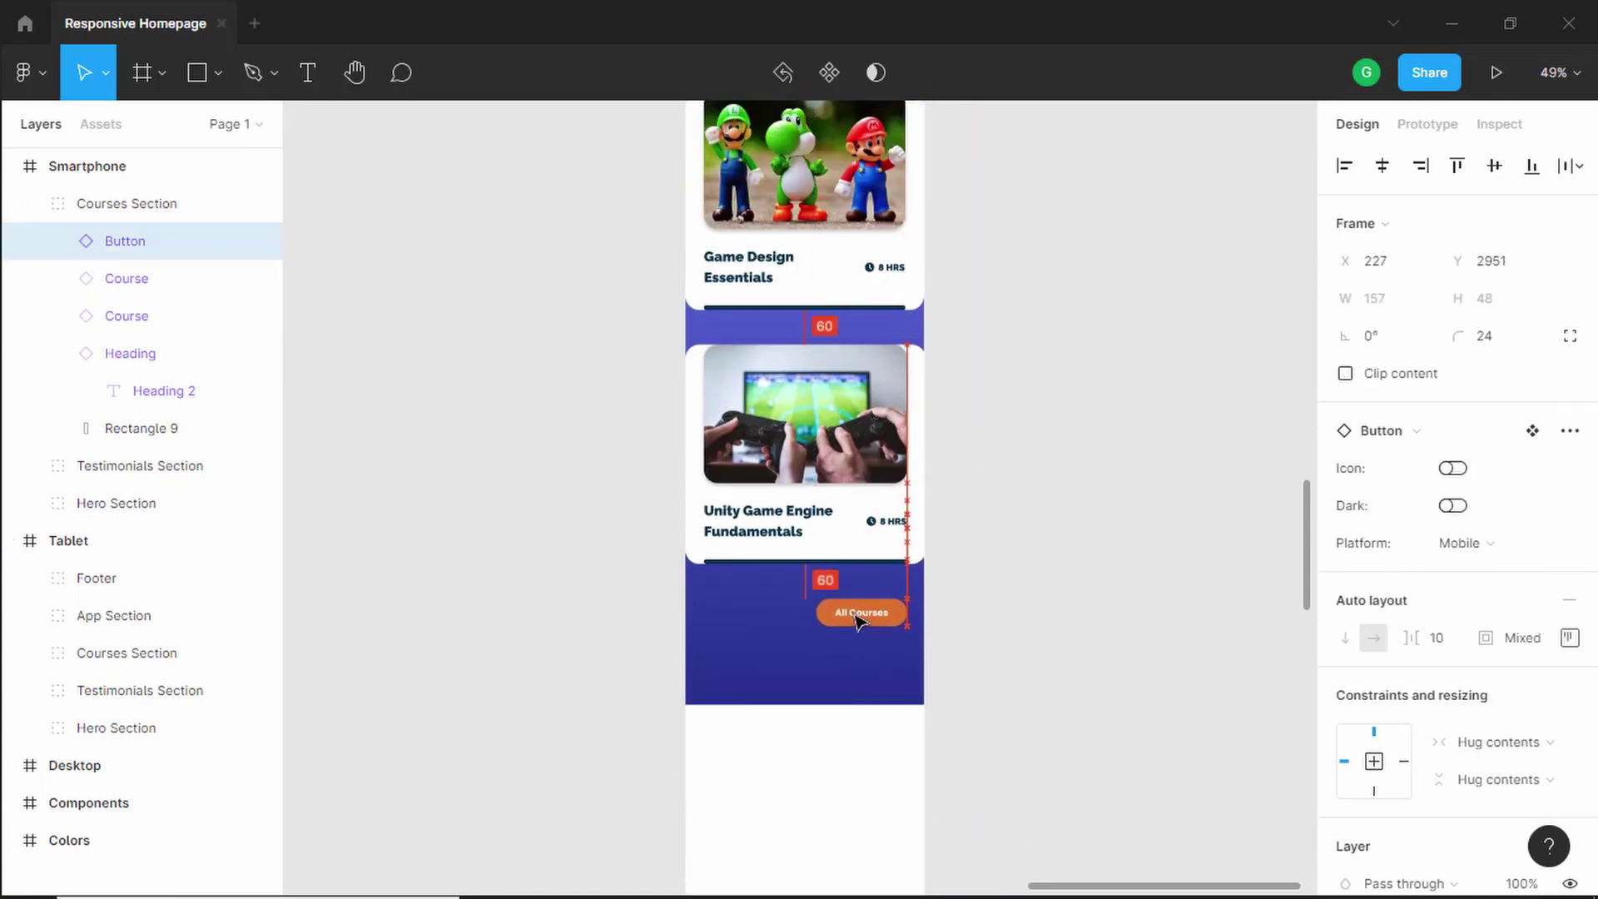
# Nudge the All Courses button sideways so it sits 32 px from the section background's right edge
pyautogui.scroll(5, 966, 606)
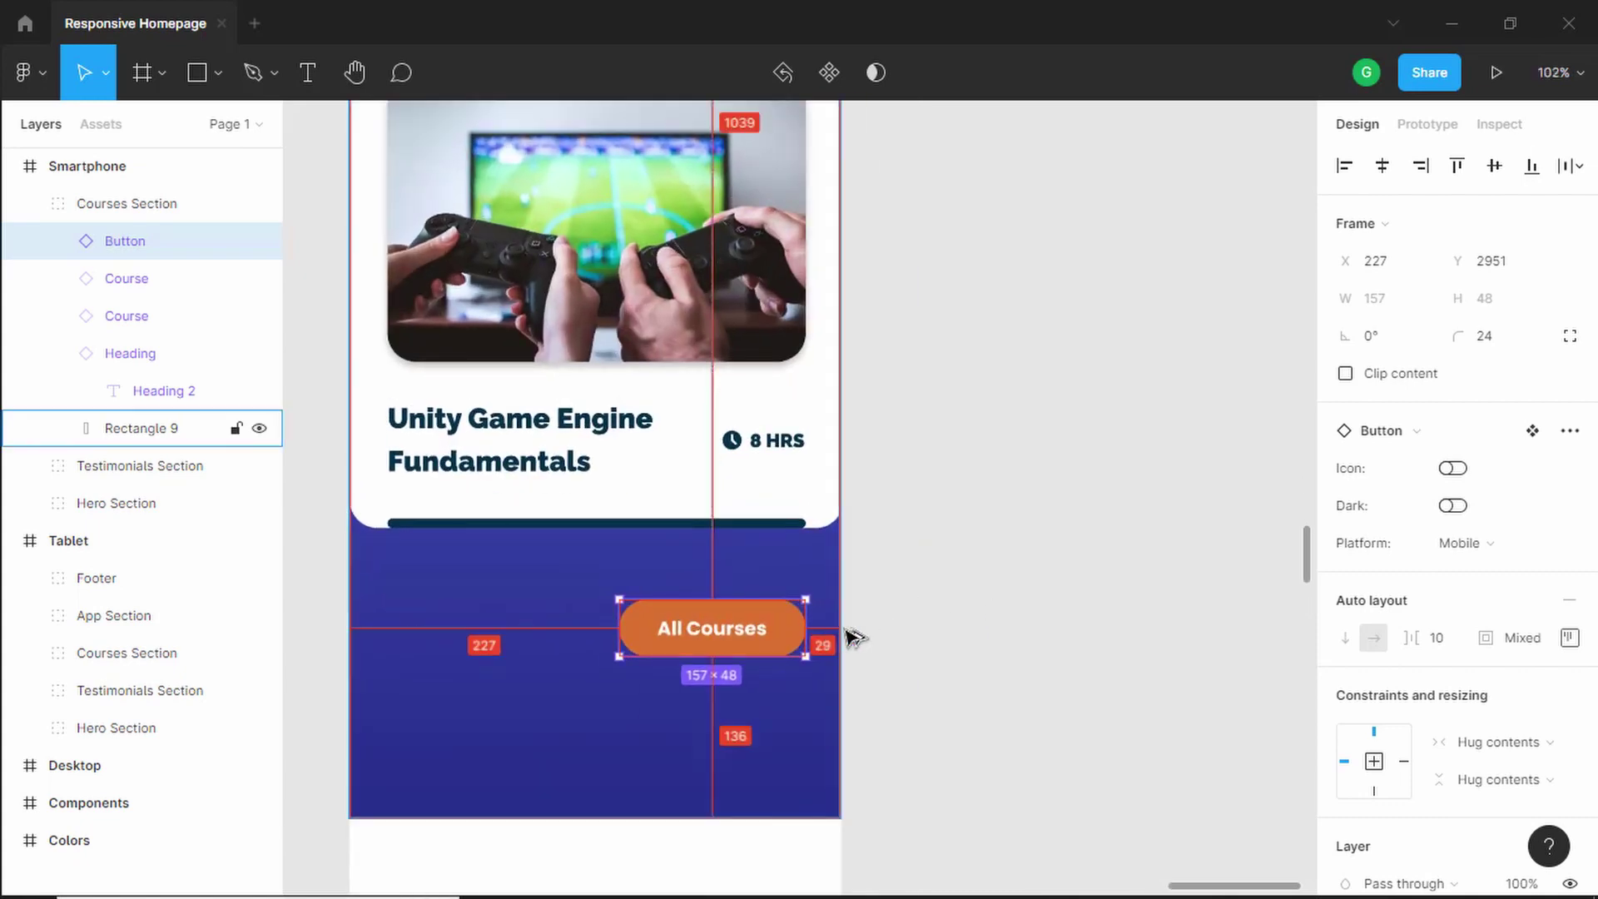
pyautogui.press('alt')
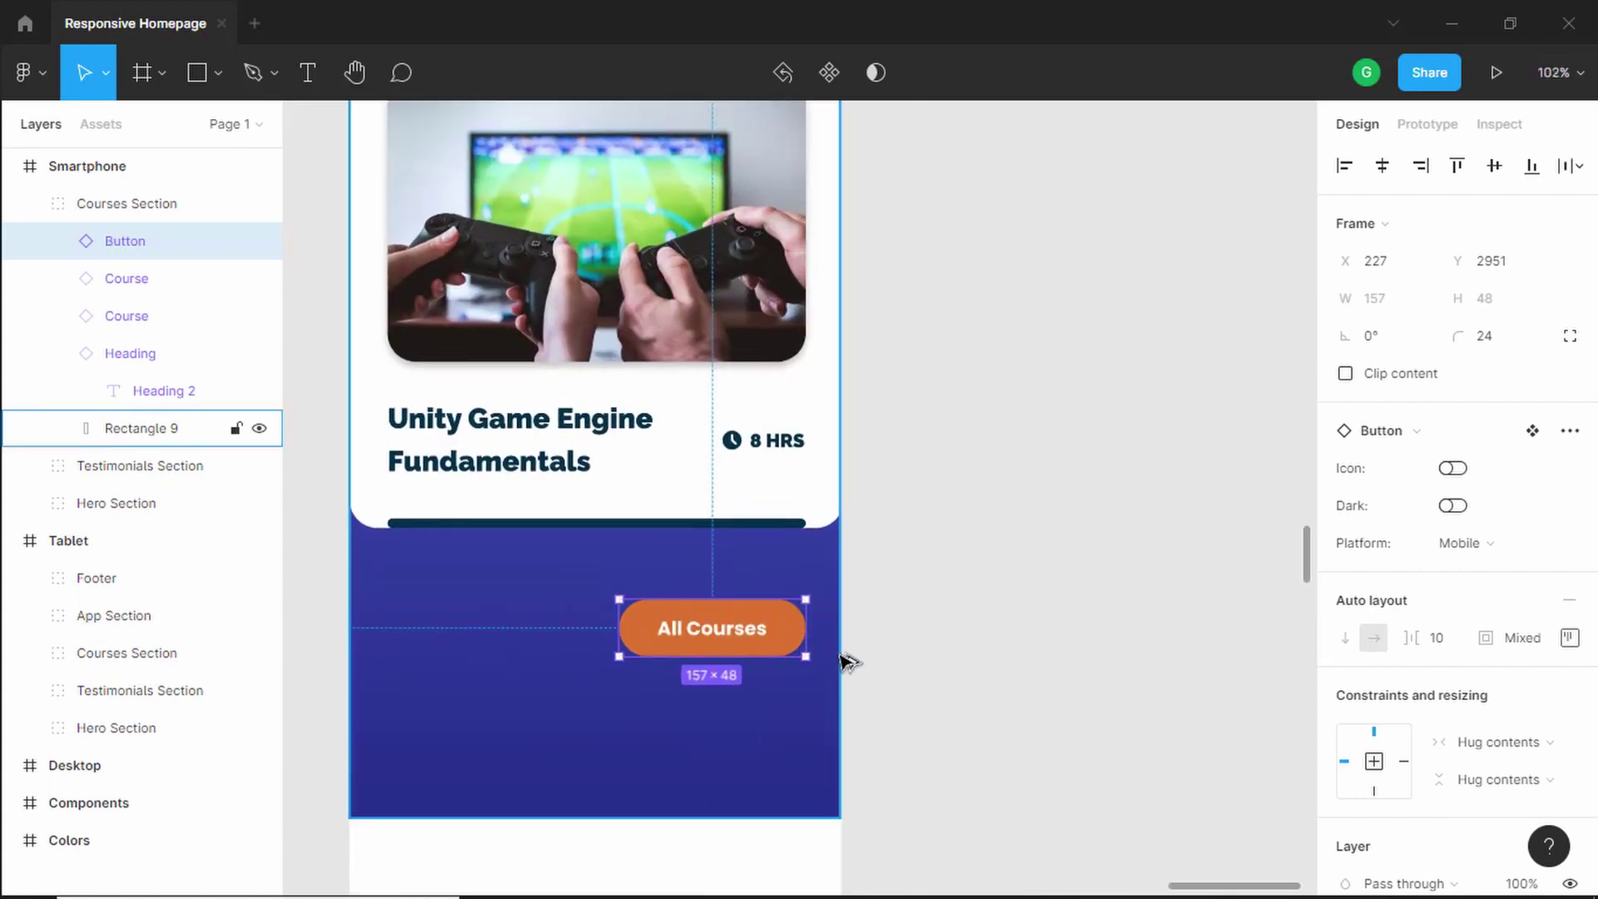
pyautogui.press('Left')
pyautogui.press('Left')
pyautogui.press('Left')
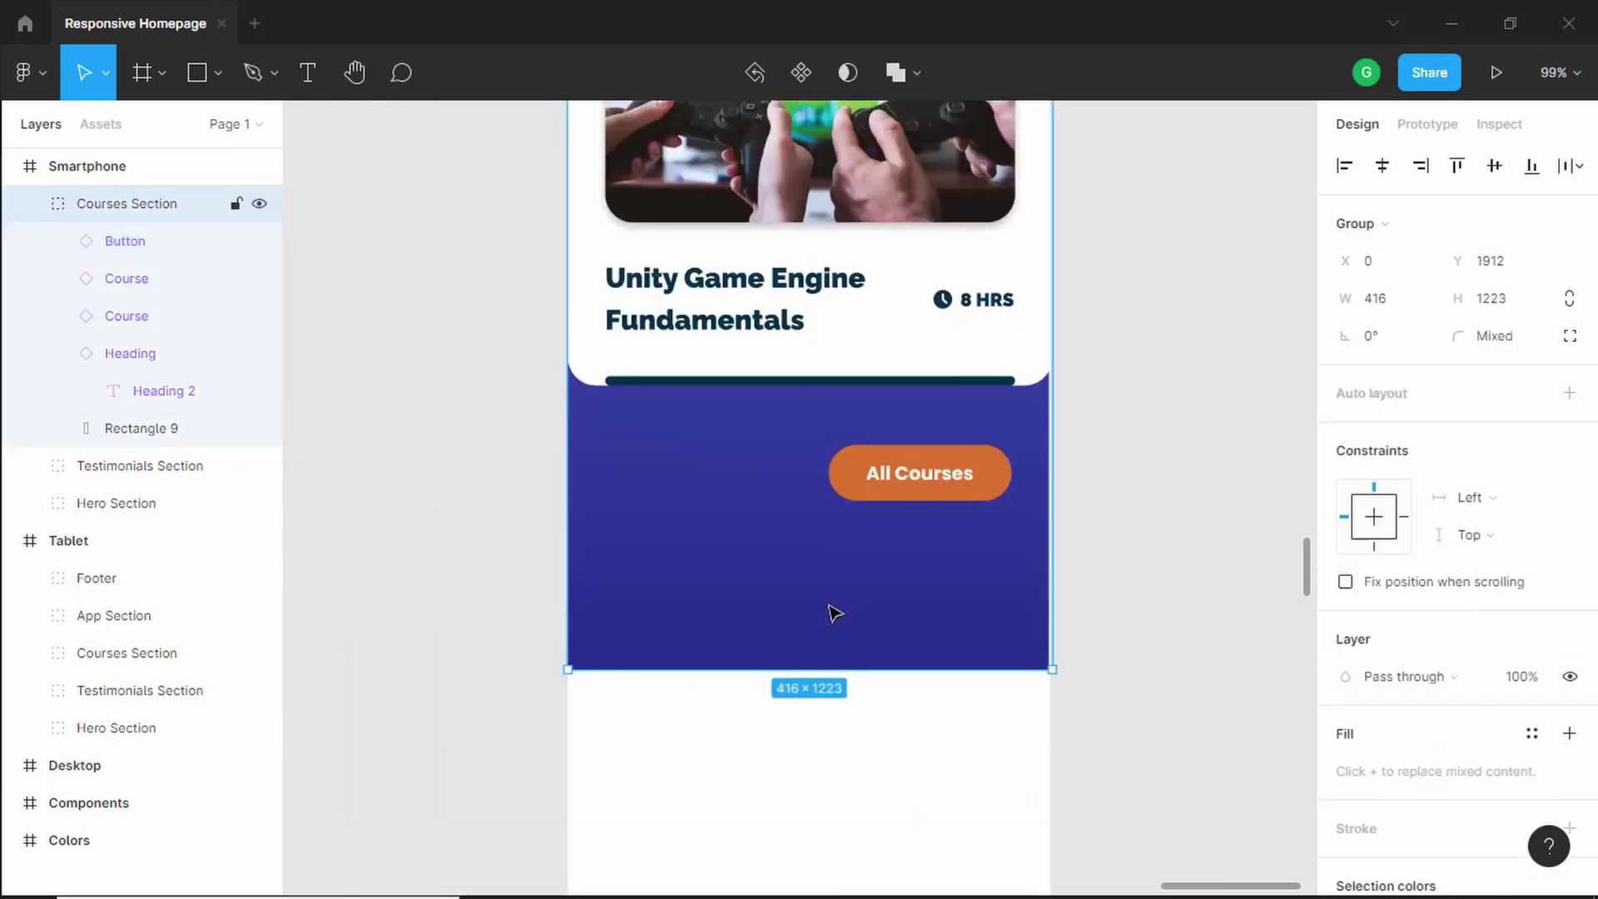
# Shorten the courses section's gradient background beneath the All Courses button to about 1151 px high
pyautogui.doubleClick(835, 614)
pyautogui.moveTo(819, 671); pyautogui.dragTo(830, 596)
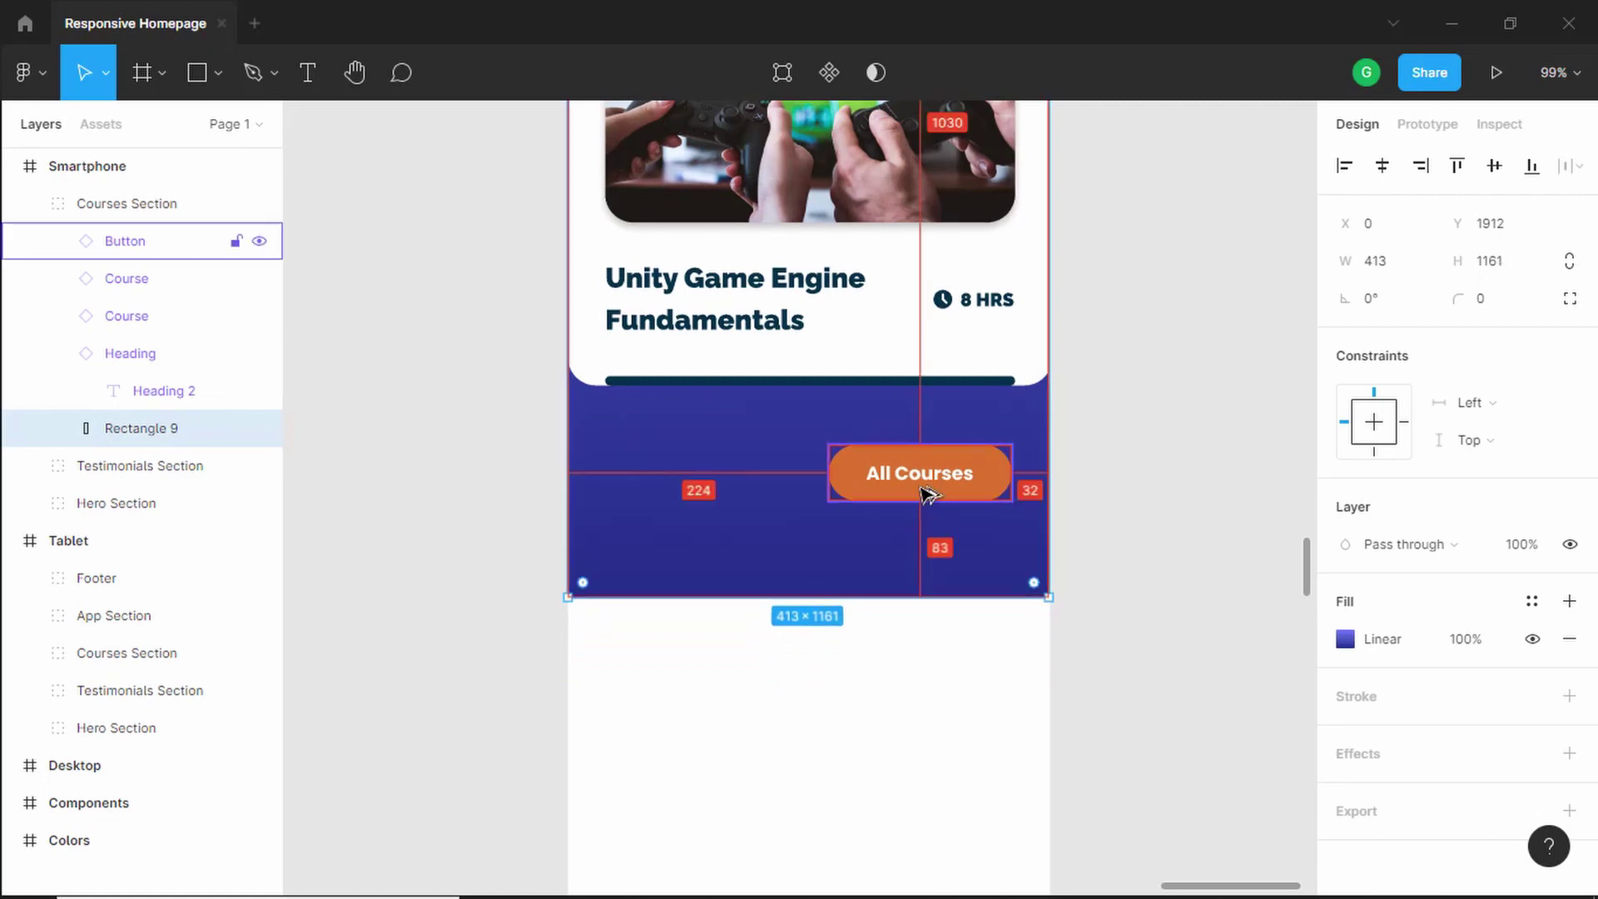
pyautogui.click(913, 635)
pyautogui.scroll(-5, 915, 582)
# Reposition the whole Courses Section group beneath the Testimonials Section, checking the gap between the two
pyautogui.click(929, 356)
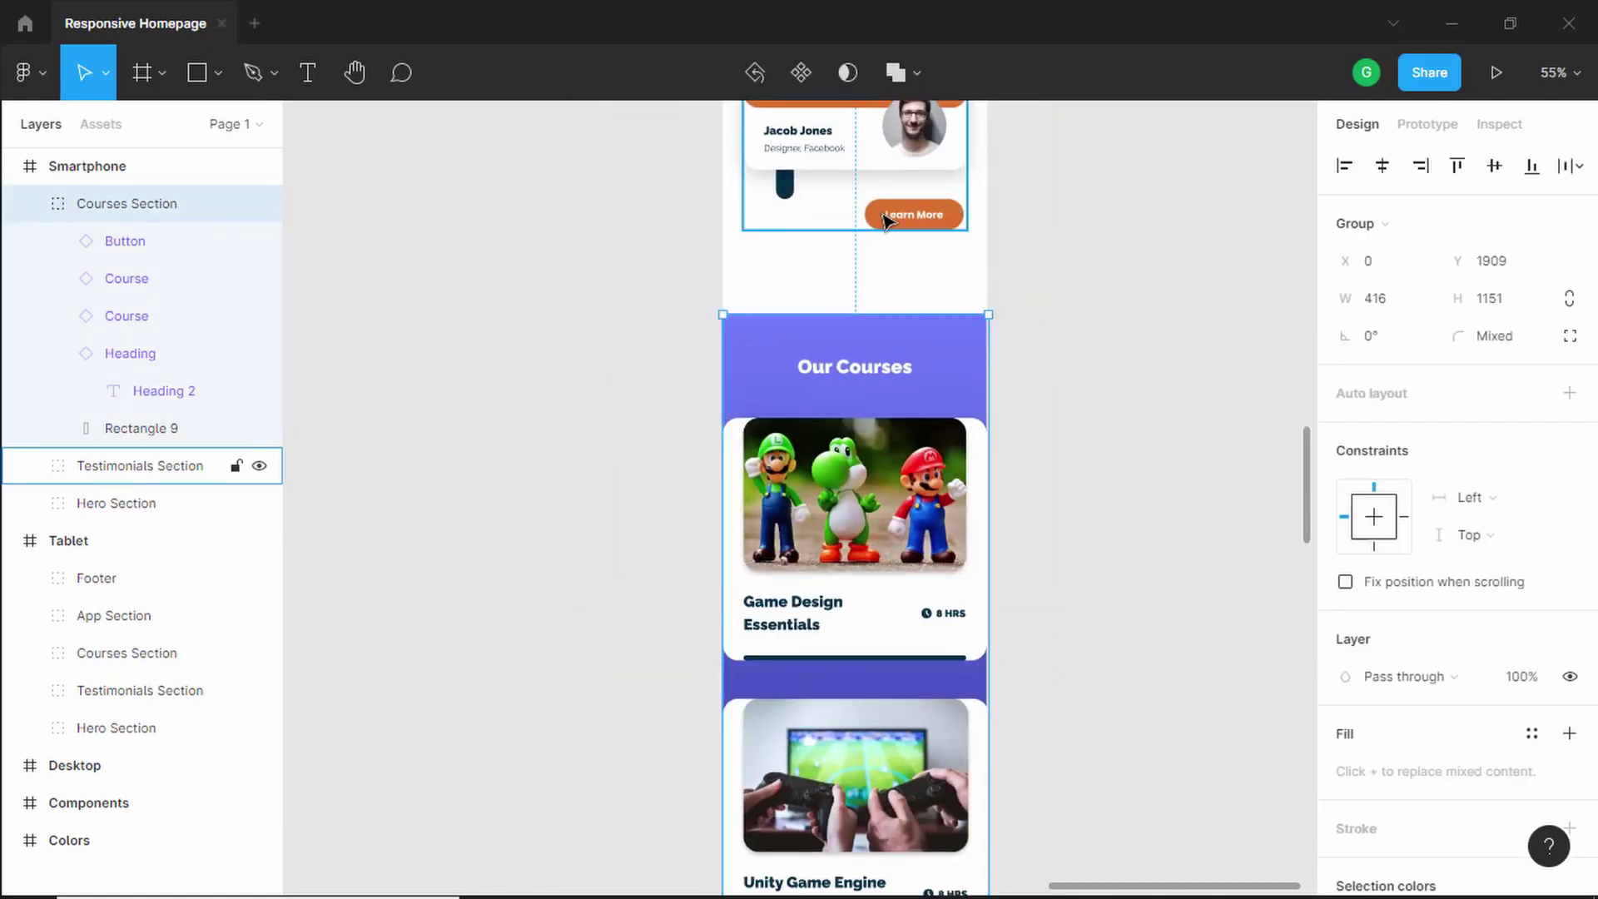
pyautogui.press('alt')
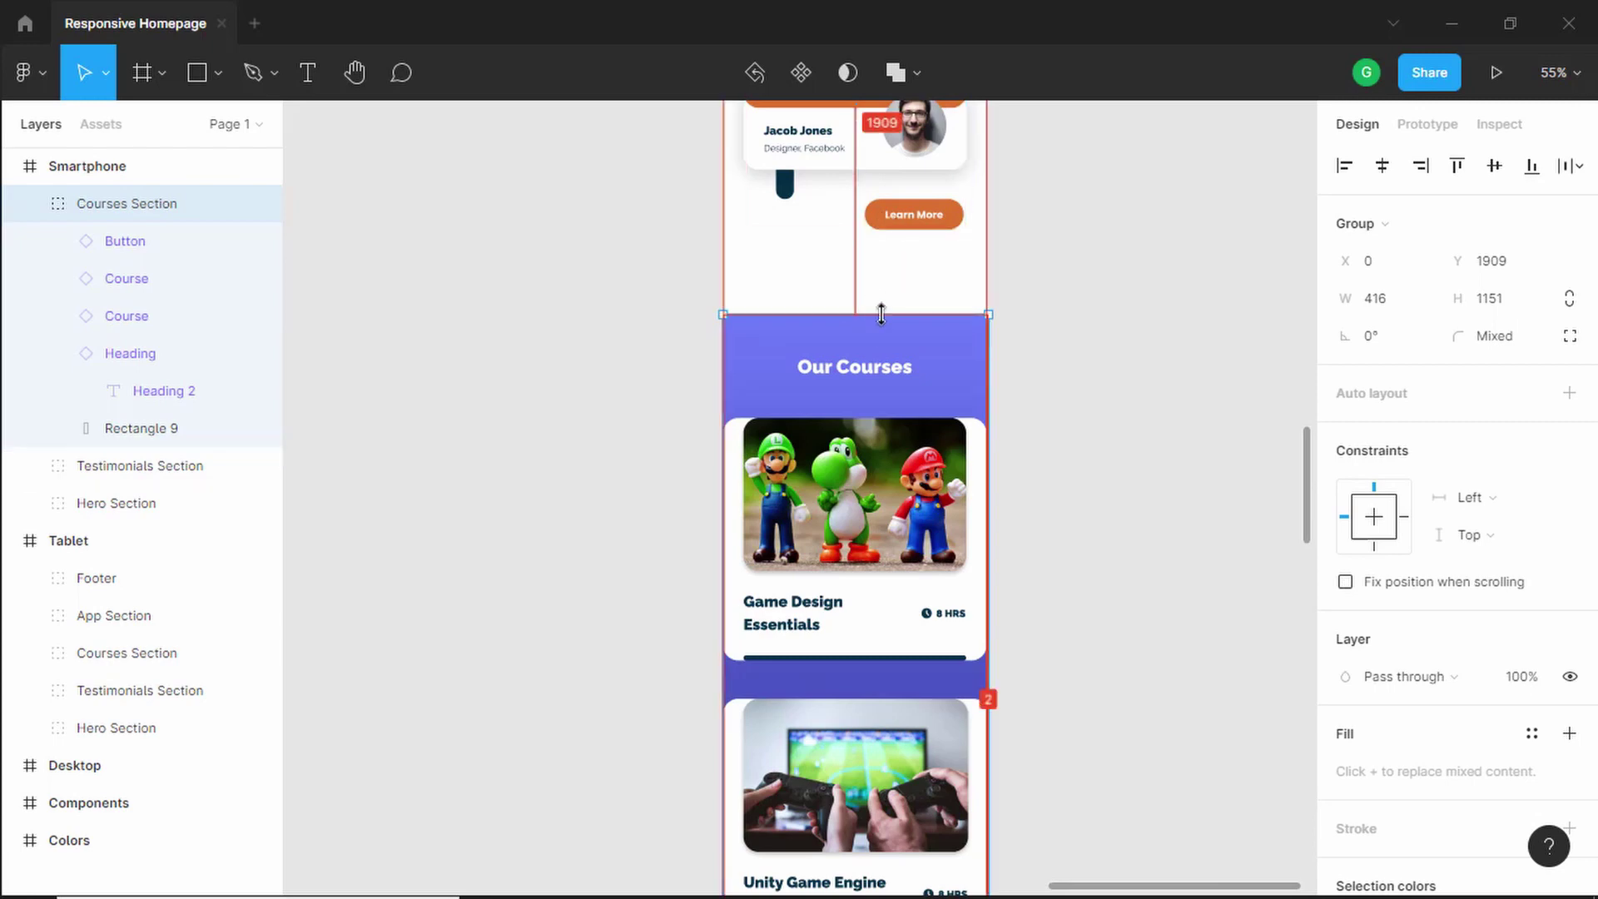
pyautogui.hotkey('shift', 'Down')
pyautogui.hotkey('shift', 'Down')
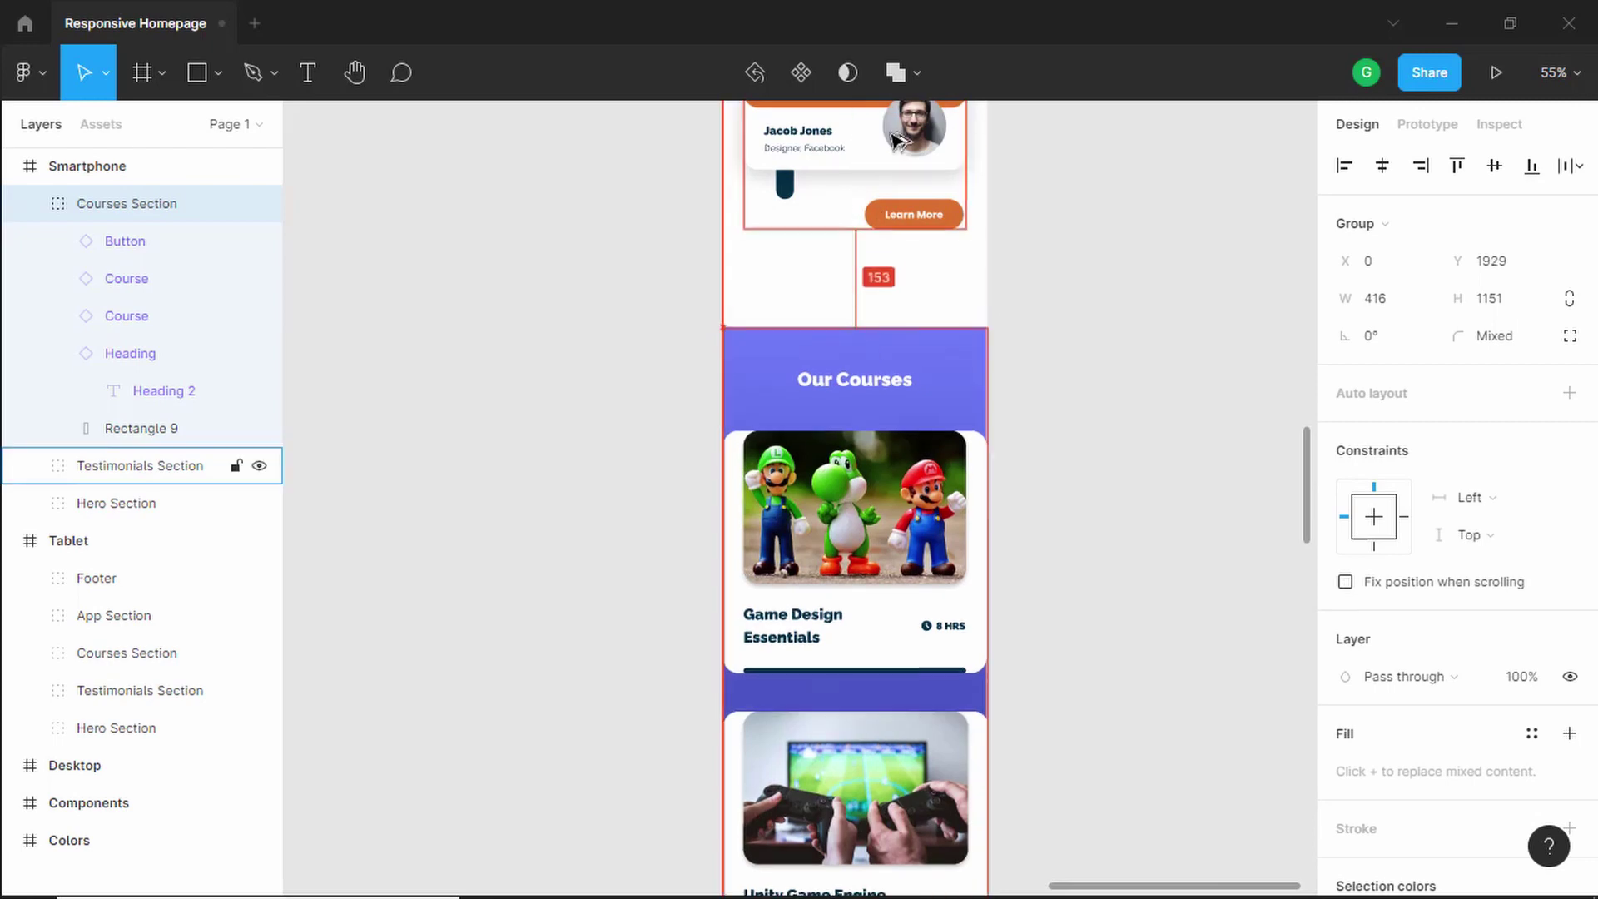
pyautogui.click(1059, 392)
# Duplicate the tablet's App Section onto the empty canvas between the Tablet and Smartphone frames
pyautogui.scroll(-6, 1060, 392)
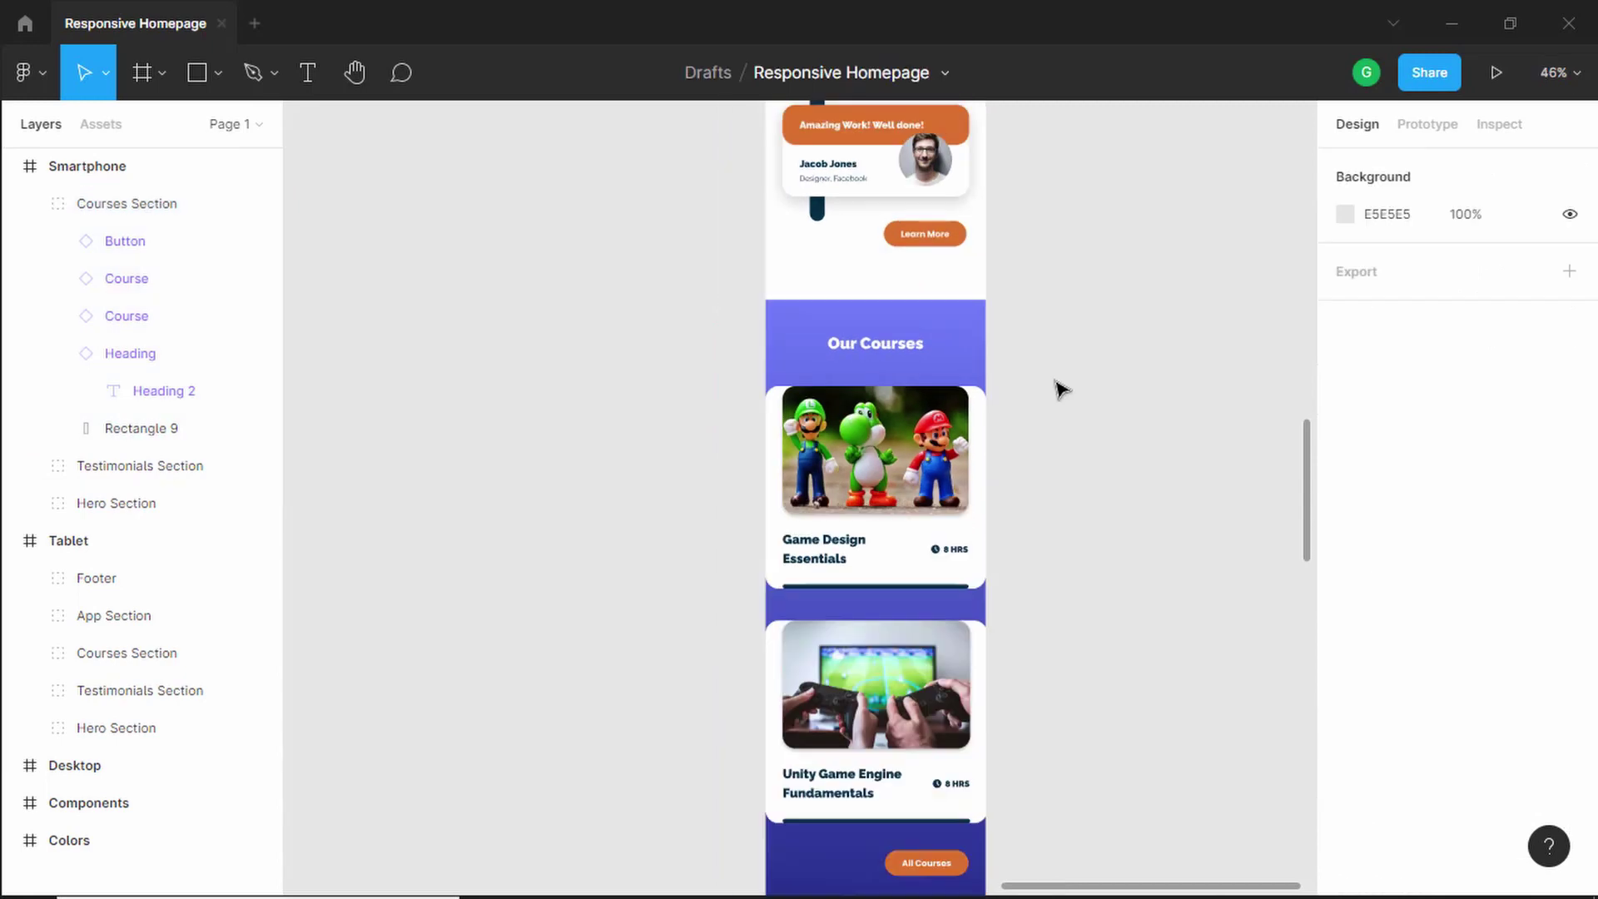
pyautogui.moveTo(771, 491); pyautogui.dragTo(935, 272)
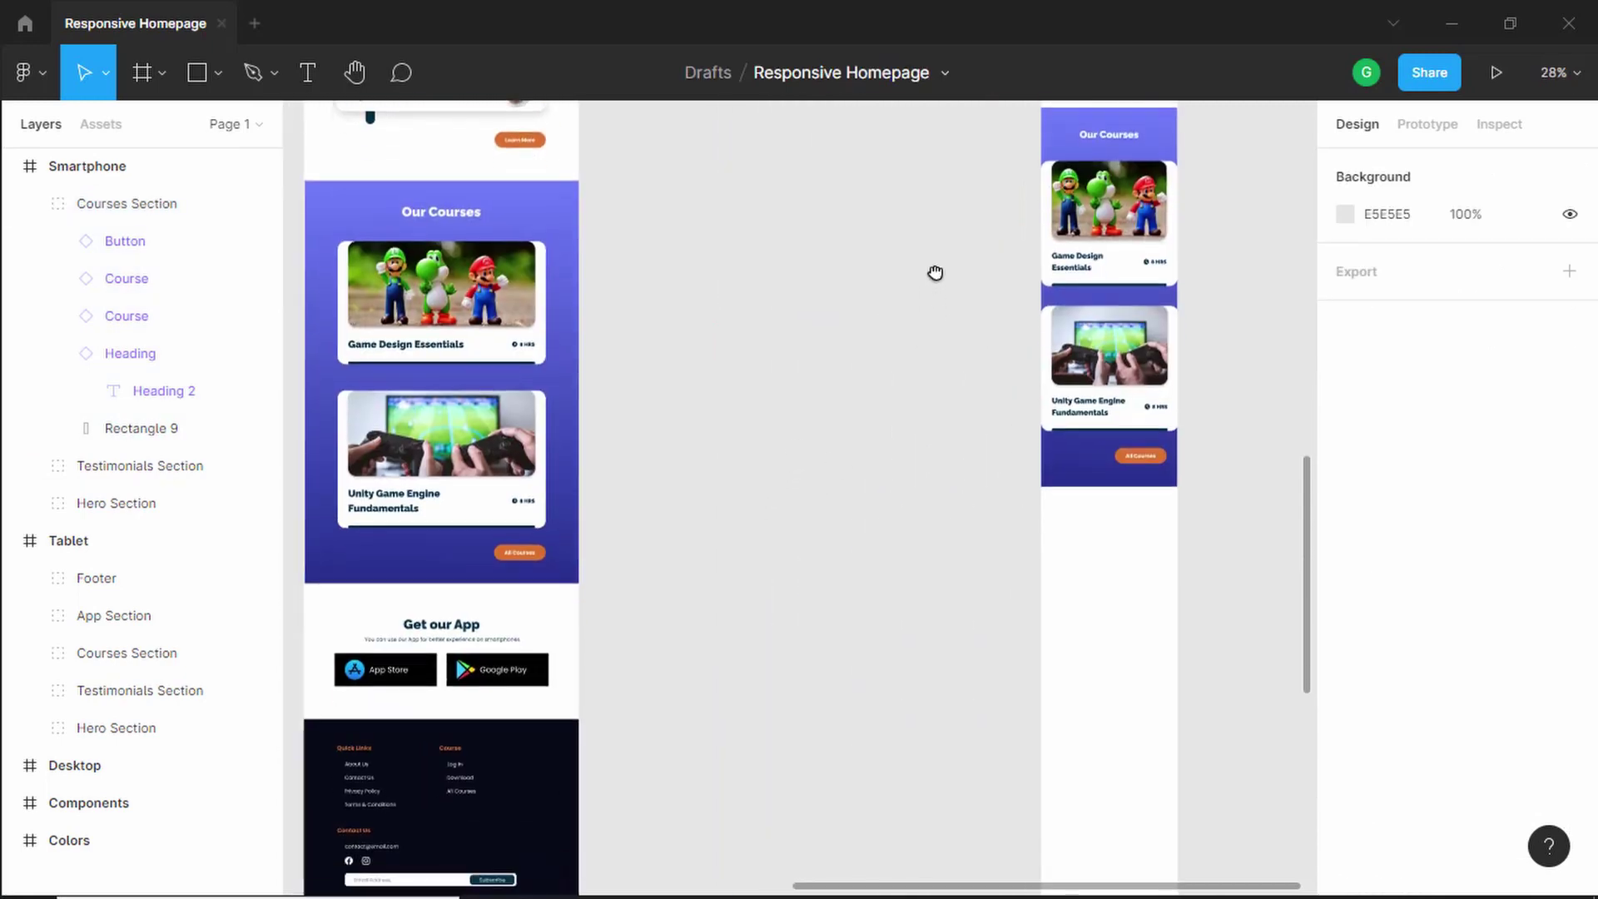
pyautogui.scroll(-5, 835, 442)
pyautogui.scroll(5, 699, 578)
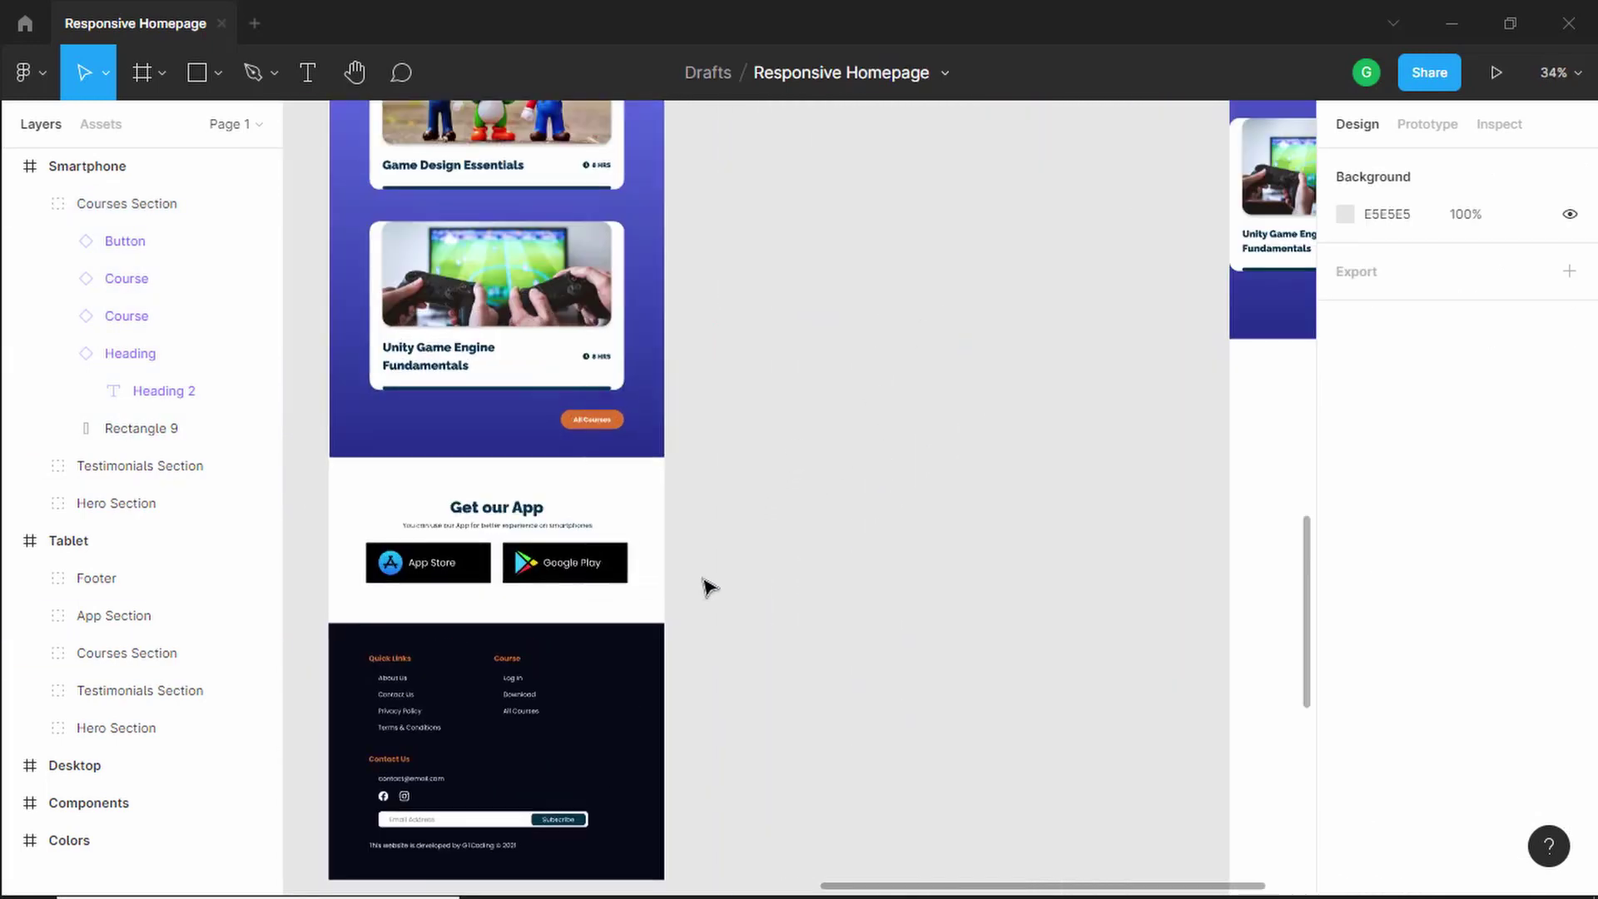
pyautogui.moveTo(475, 511); pyautogui.dragTo(634, 442)
pyautogui.scroll(5, 634, 442)
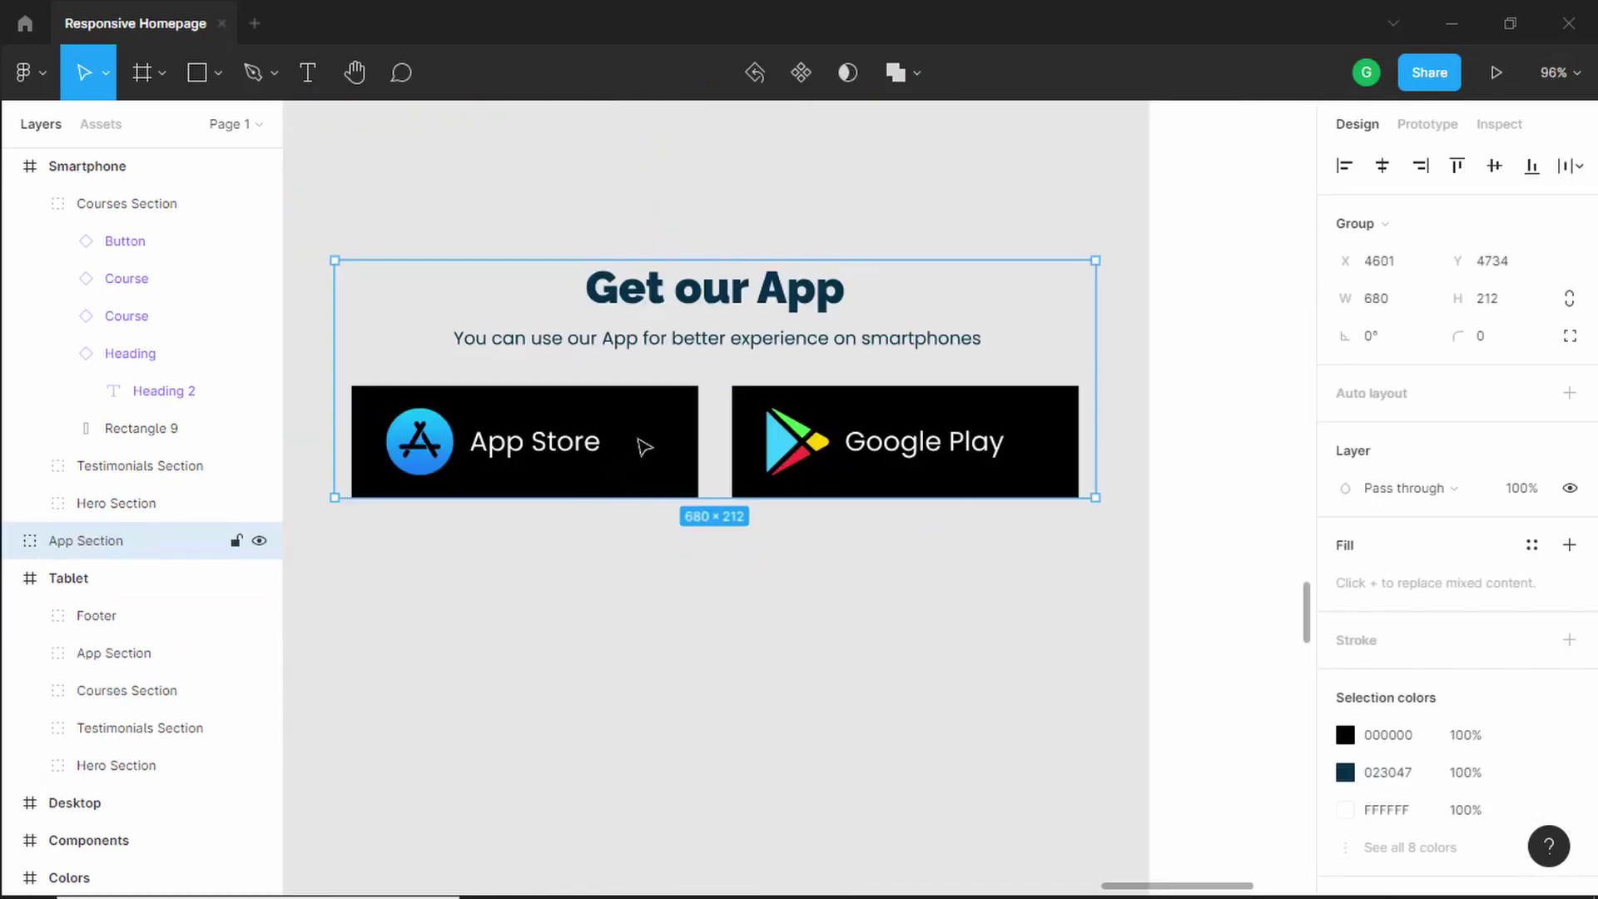
# Stack the Google Play button directly beneath the App Store button in the copied App Section, at X 4616, Y 4973
pyautogui.doubleClick(644, 447)
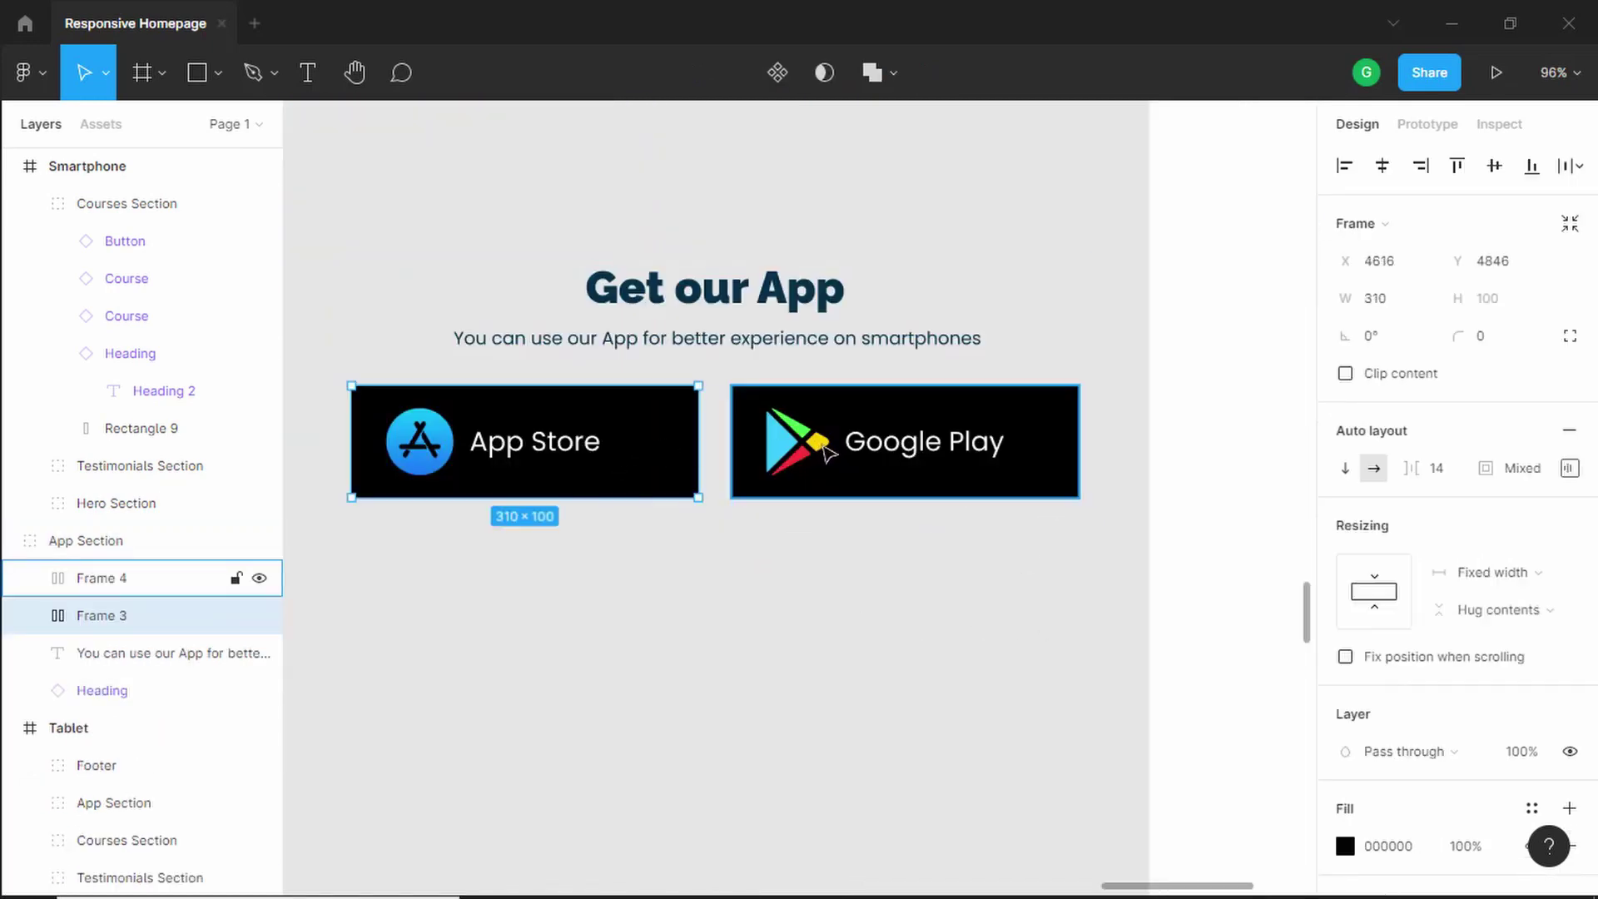
pyautogui.scroll(-3, 824, 514)
pyautogui.moveTo(826, 491); pyautogui.dragTo(632, 566)
pyautogui.scroll(4, 678, 435)
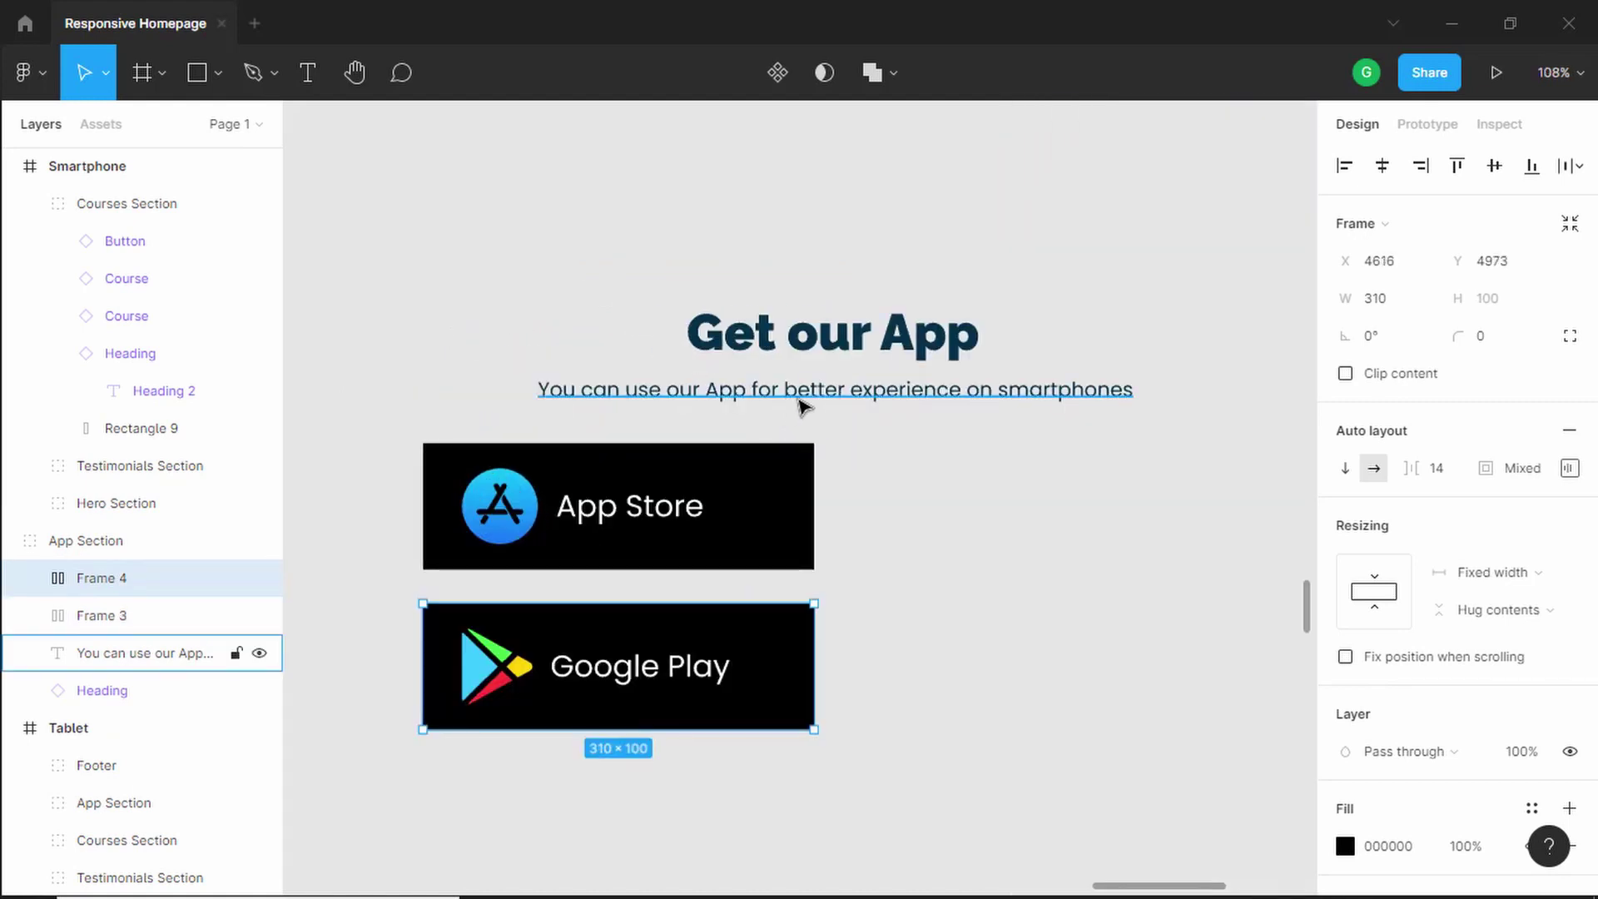
# Move the App Section's description text over the stacked store buttons and narrow it to about 326 px so it wraps onto two lines
pyautogui.click(857, 401)
pyautogui.moveTo(810, 402); pyautogui.dragTo(666, 407)
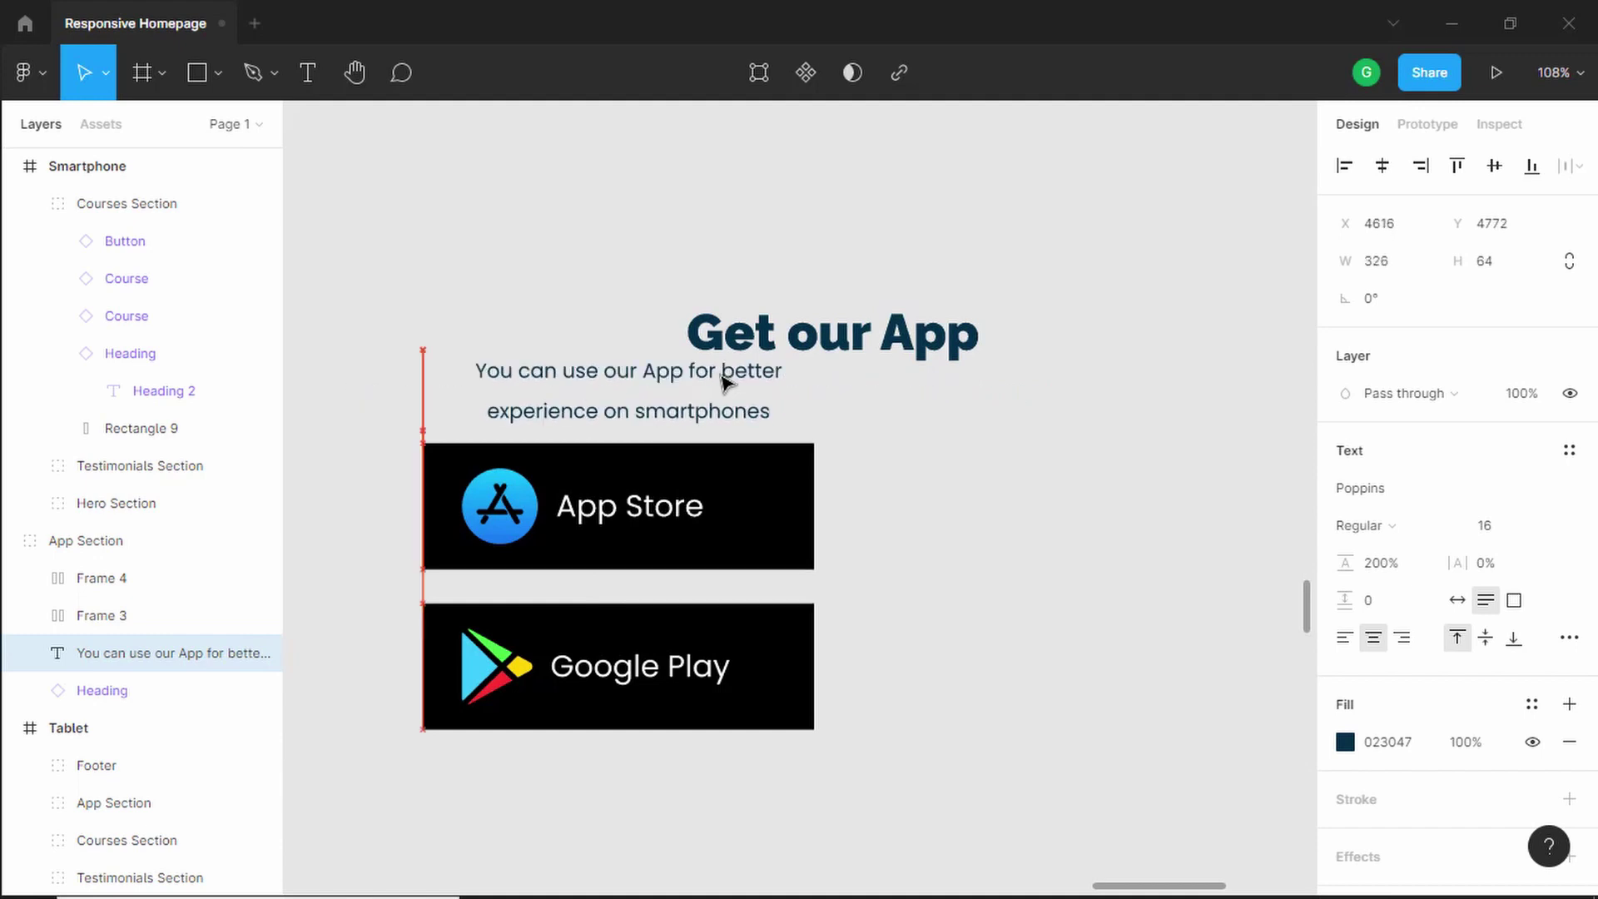
pyautogui.moveTo(723, 376); pyautogui.dragTo(729, 375)
# Place the Get our App heading above the description with its Platform set to Mobile, and narrow it to about 260 px
pyautogui.moveTo(857, 341); pyautogui.dragTo(728, 320)
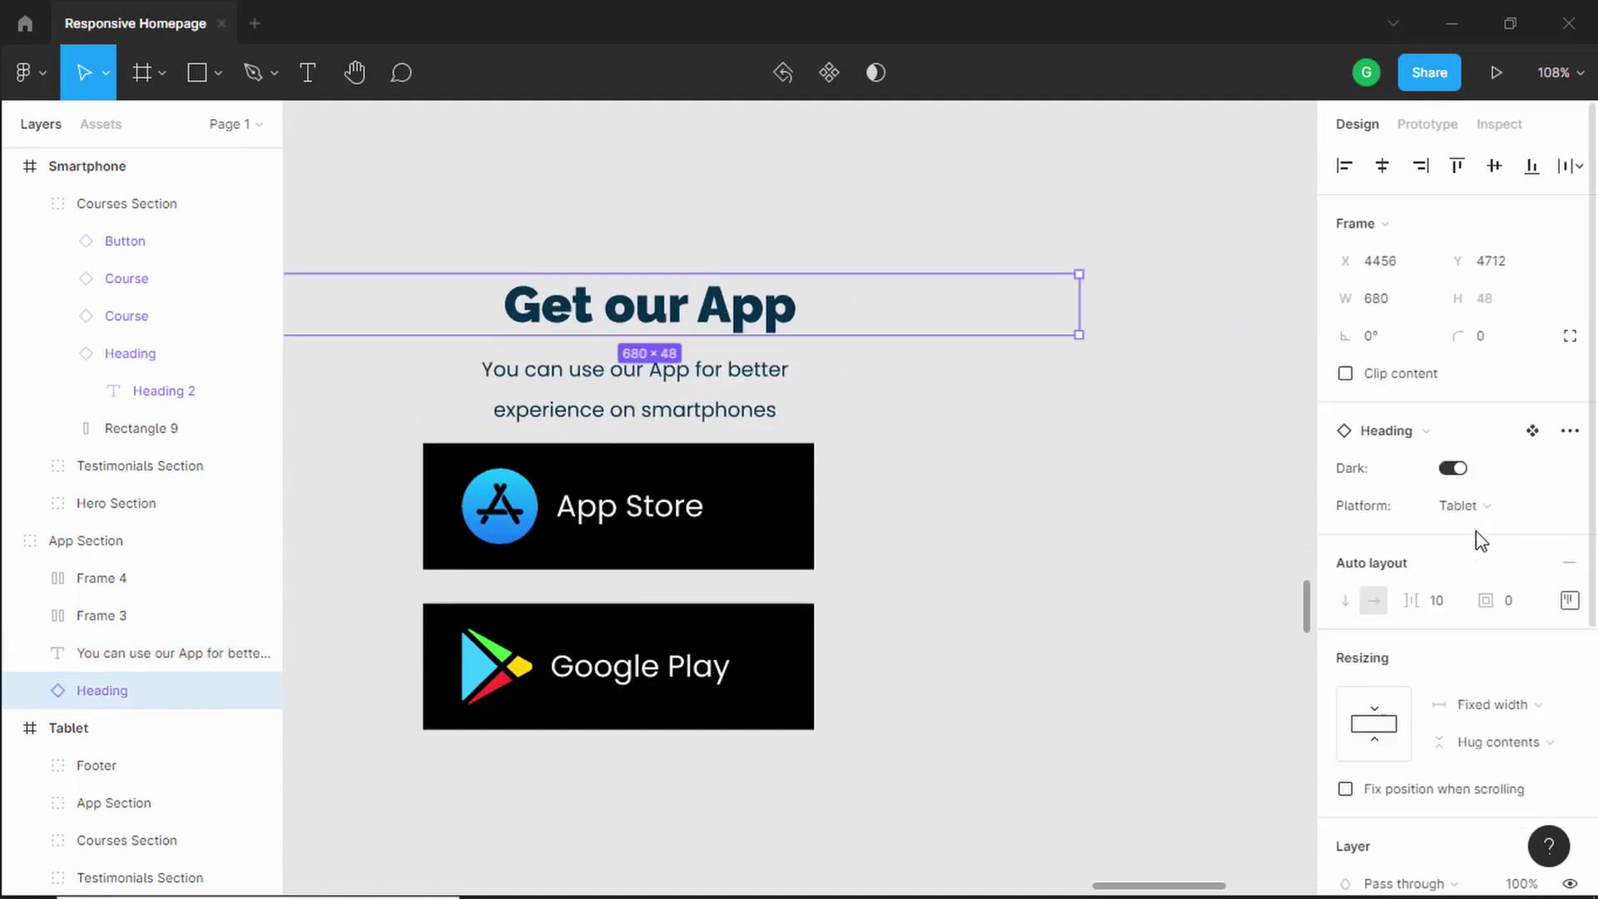
pyautogui.click(1502, 510)
pyautogui.click(1500, 537)
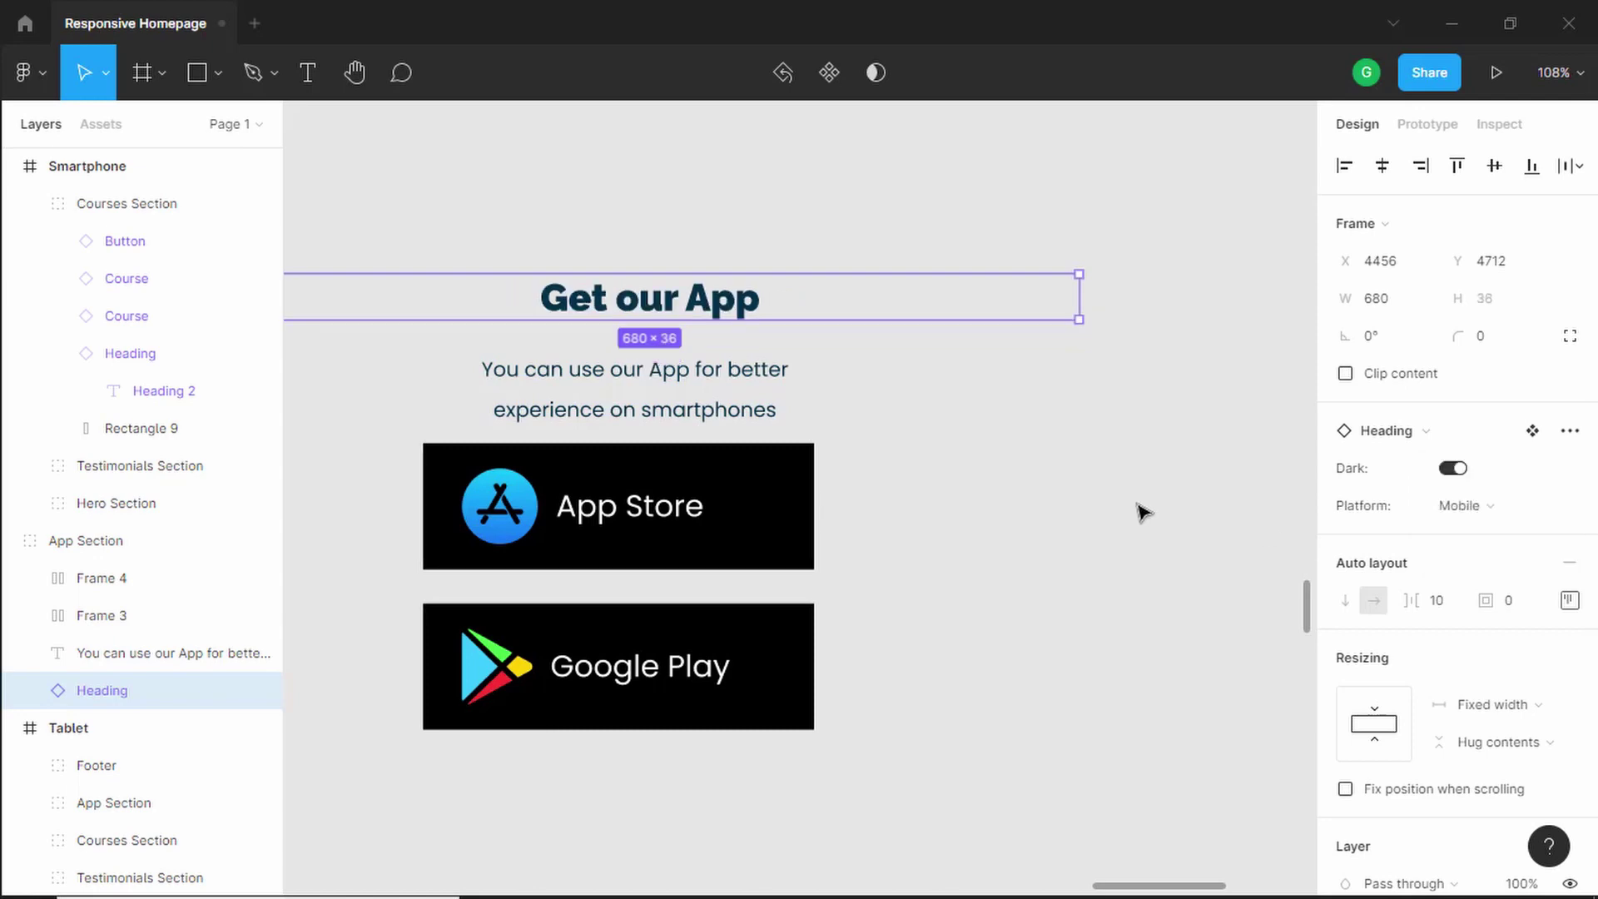
pyautogui.scroll(-5, 1099, 499)
pyautogui.moveTo(1121, 396); pyautogui.dragTo(1001, 401)
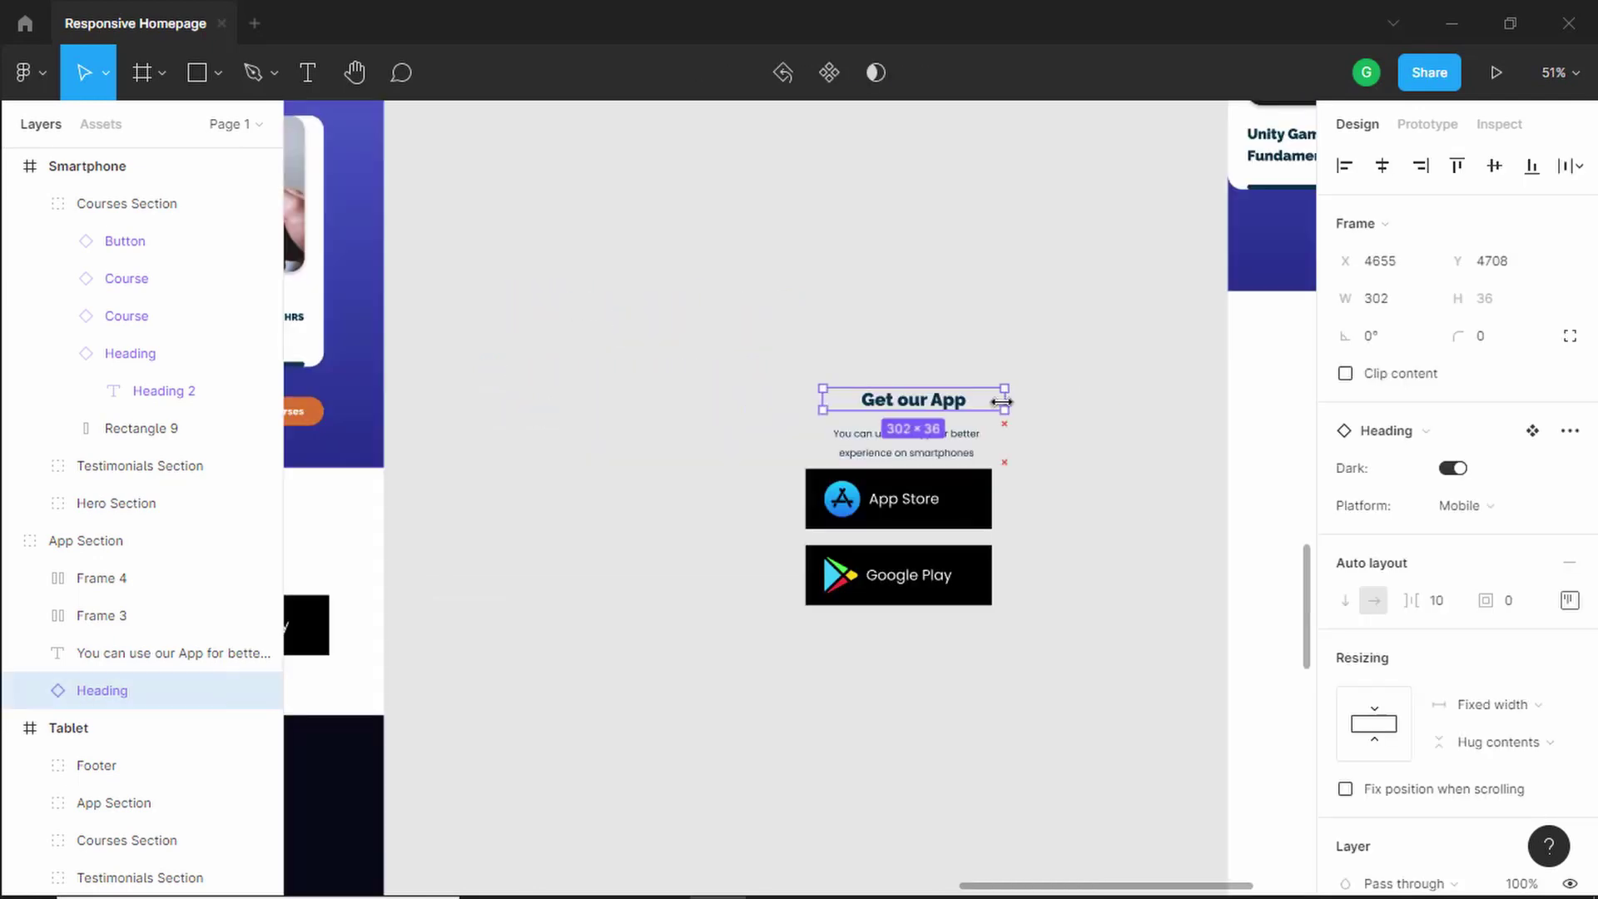
# Move the App Section into the Smartphone frame beneath the courses background at X 32, Y 3127, checking its distances to the frame
pyautogui.hscroll(5, 1073, 379)
pyautogui.moveTo(811, 322); pyautogui.dragTo(460, 652)
pyautogui.moveTo(641, 401); pyautogui.dragTo(1079, 367)
pyautogui.scroll(2, 1209, 385)
pyautogui.scroll(4, 1209, 386)
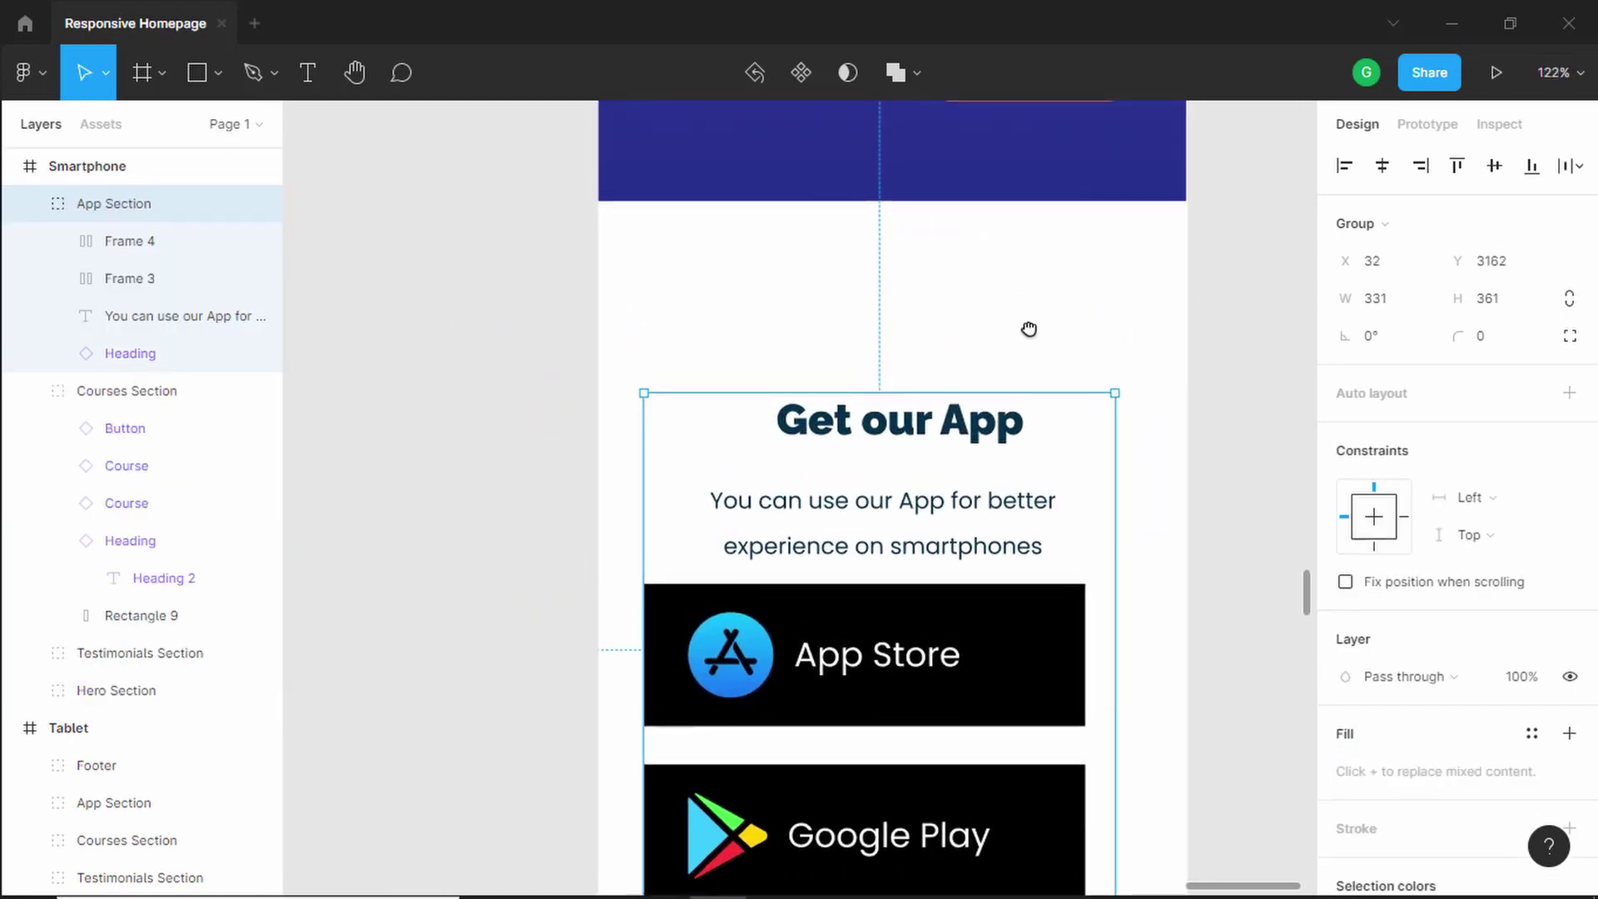
pyautogui.press('alt')
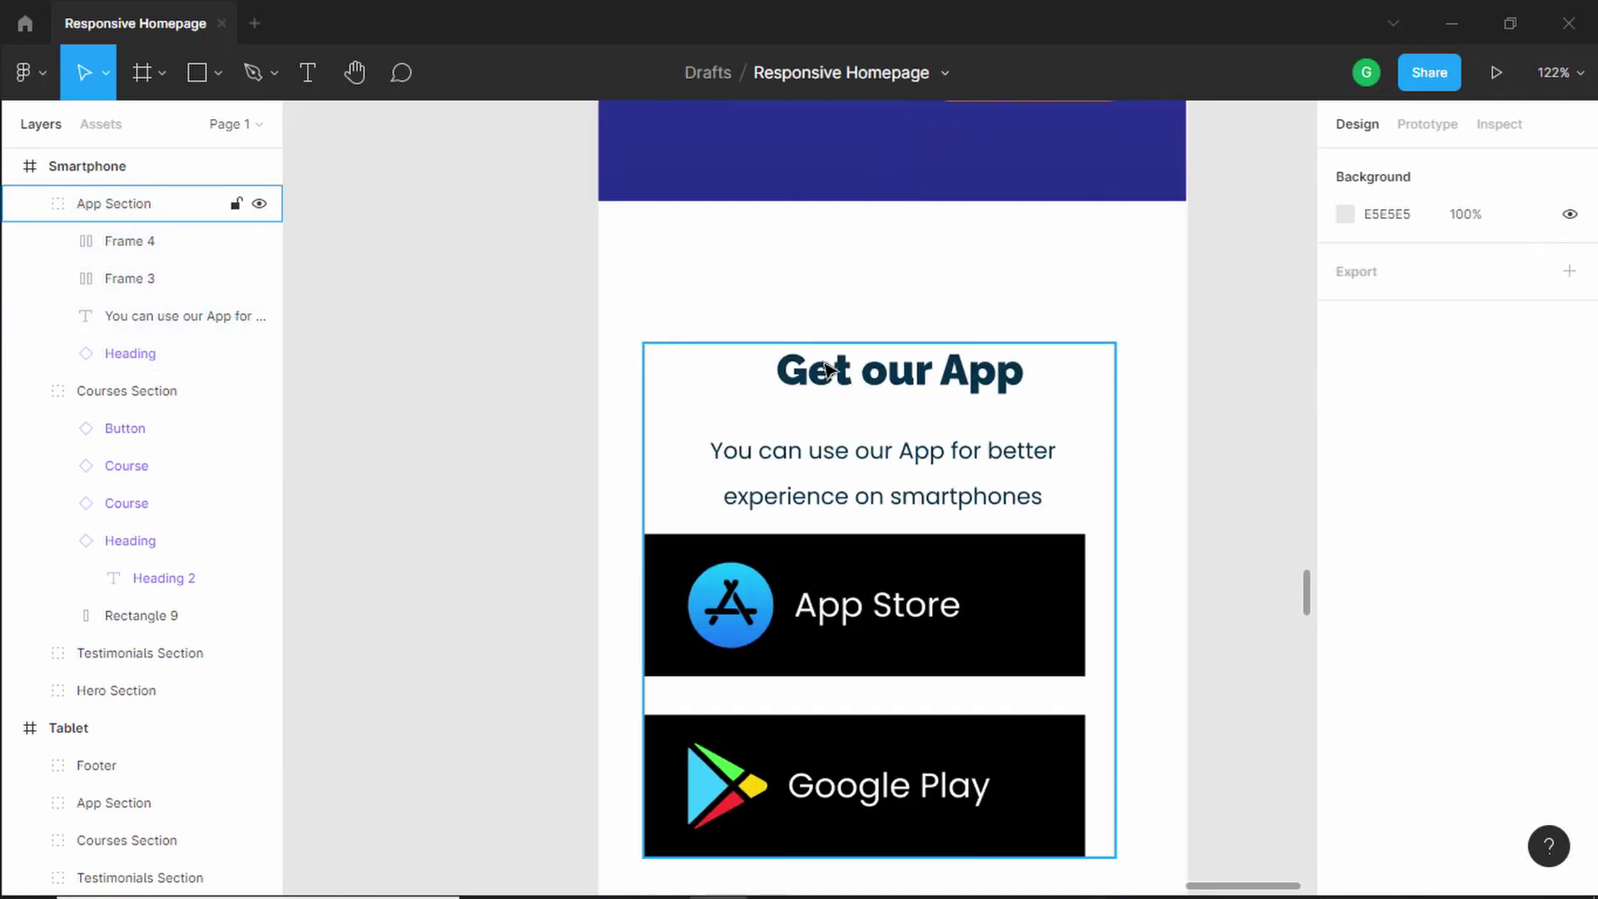
# Center the Get our App heading horizontally in its group, and extend the description text from X 32 to about 350 px wide
pyautogui.doubleClick(863, 358)
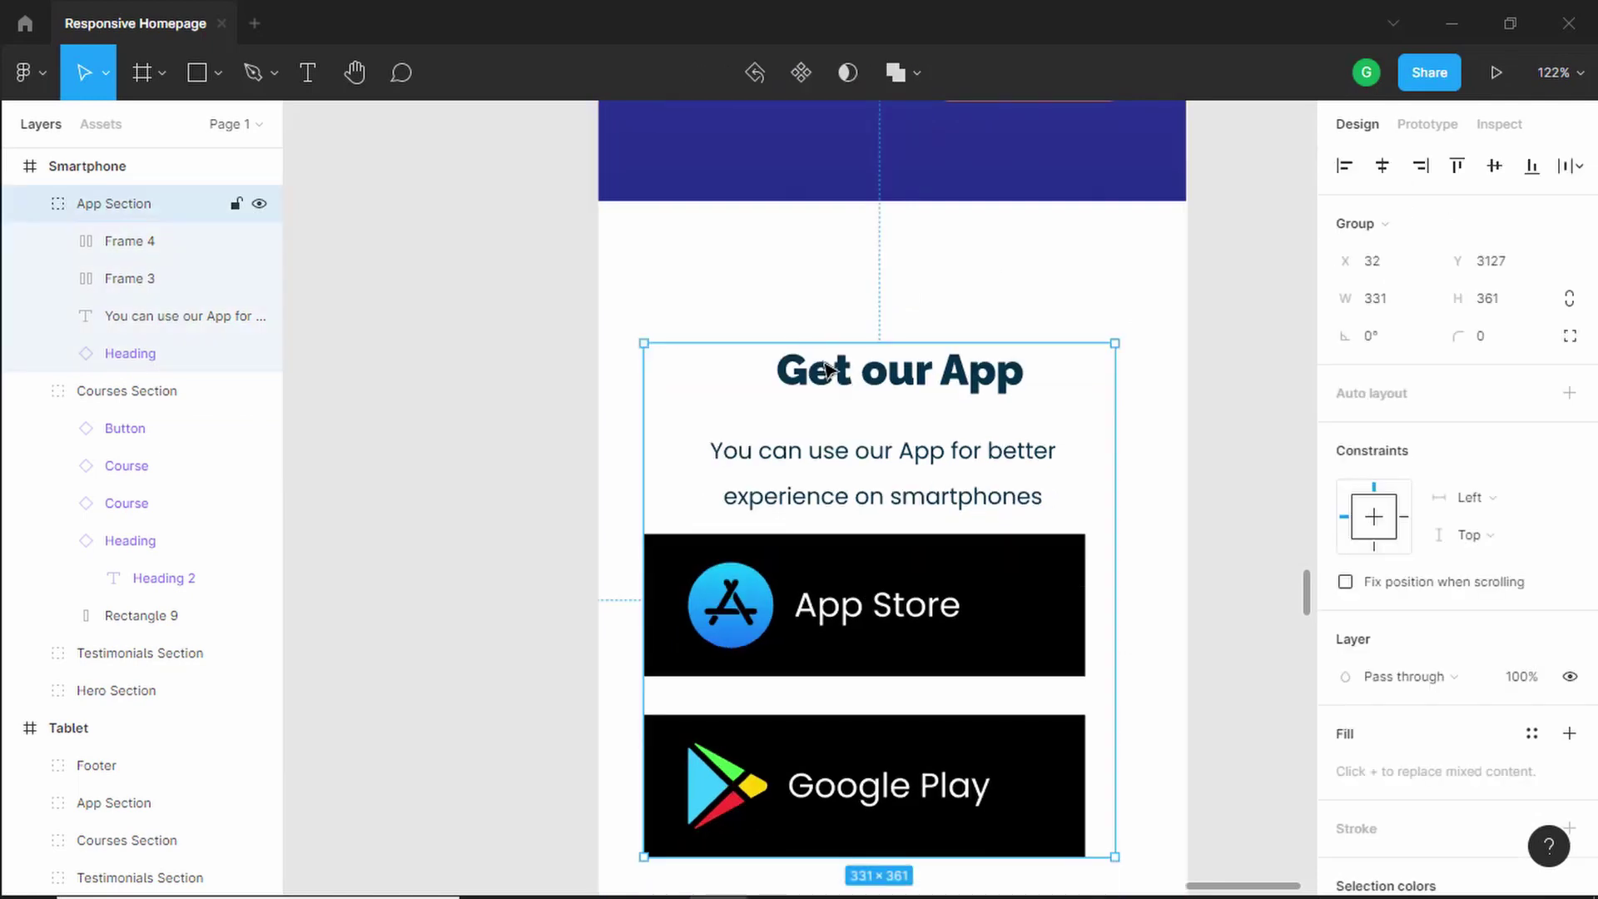
pyautogui.click(1382, 167)
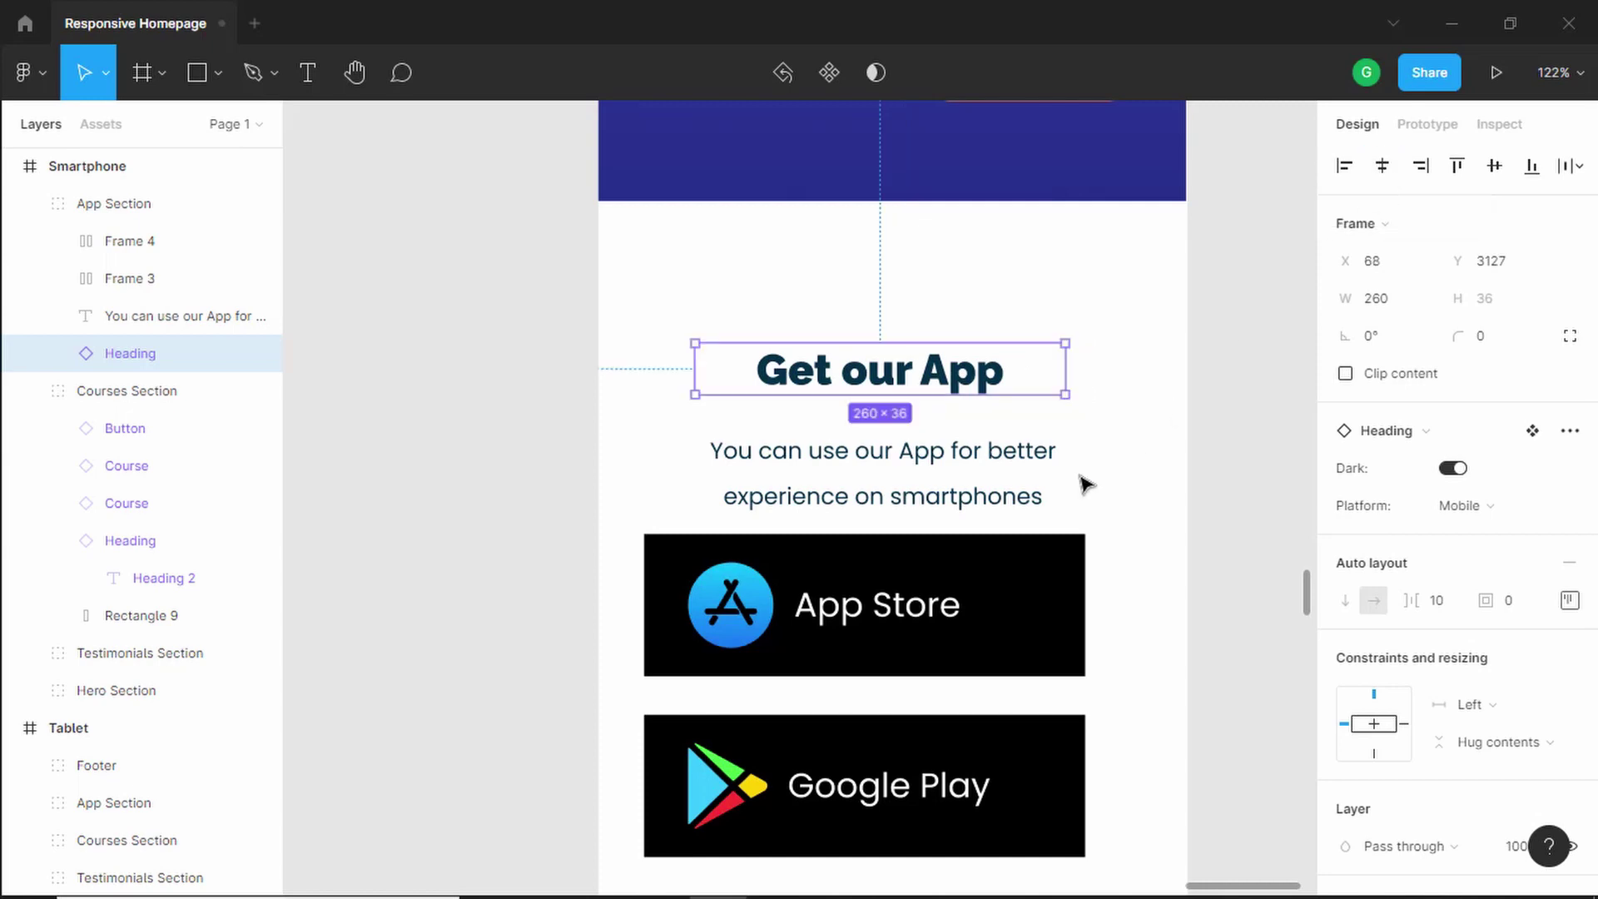
pyautogui.click(934, 464)
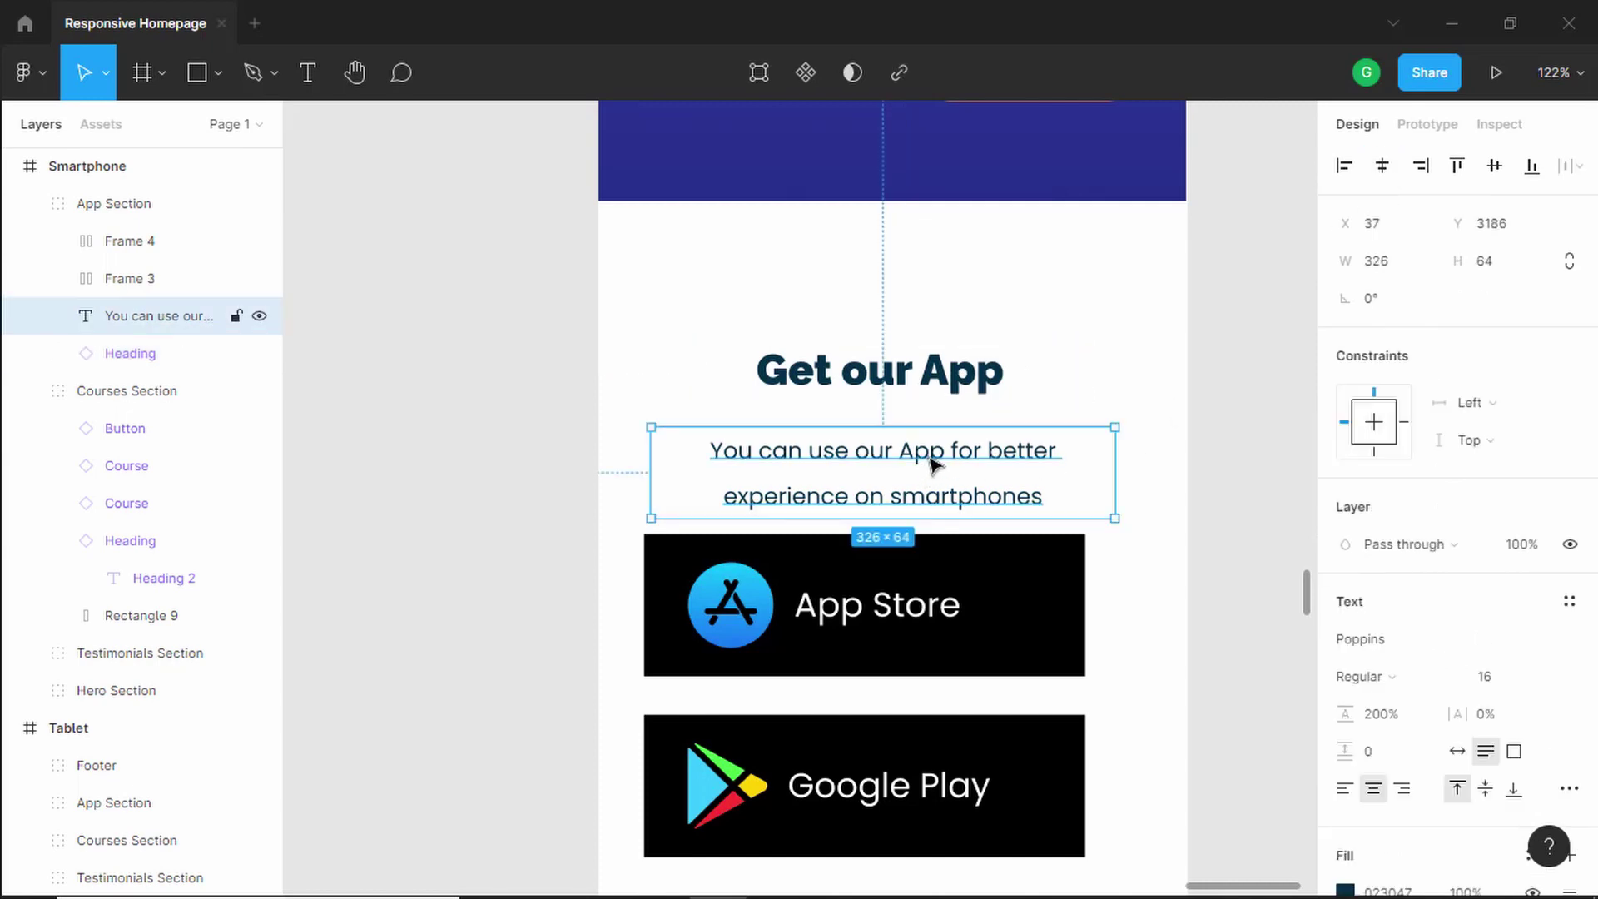
pyautogui.press('alt')
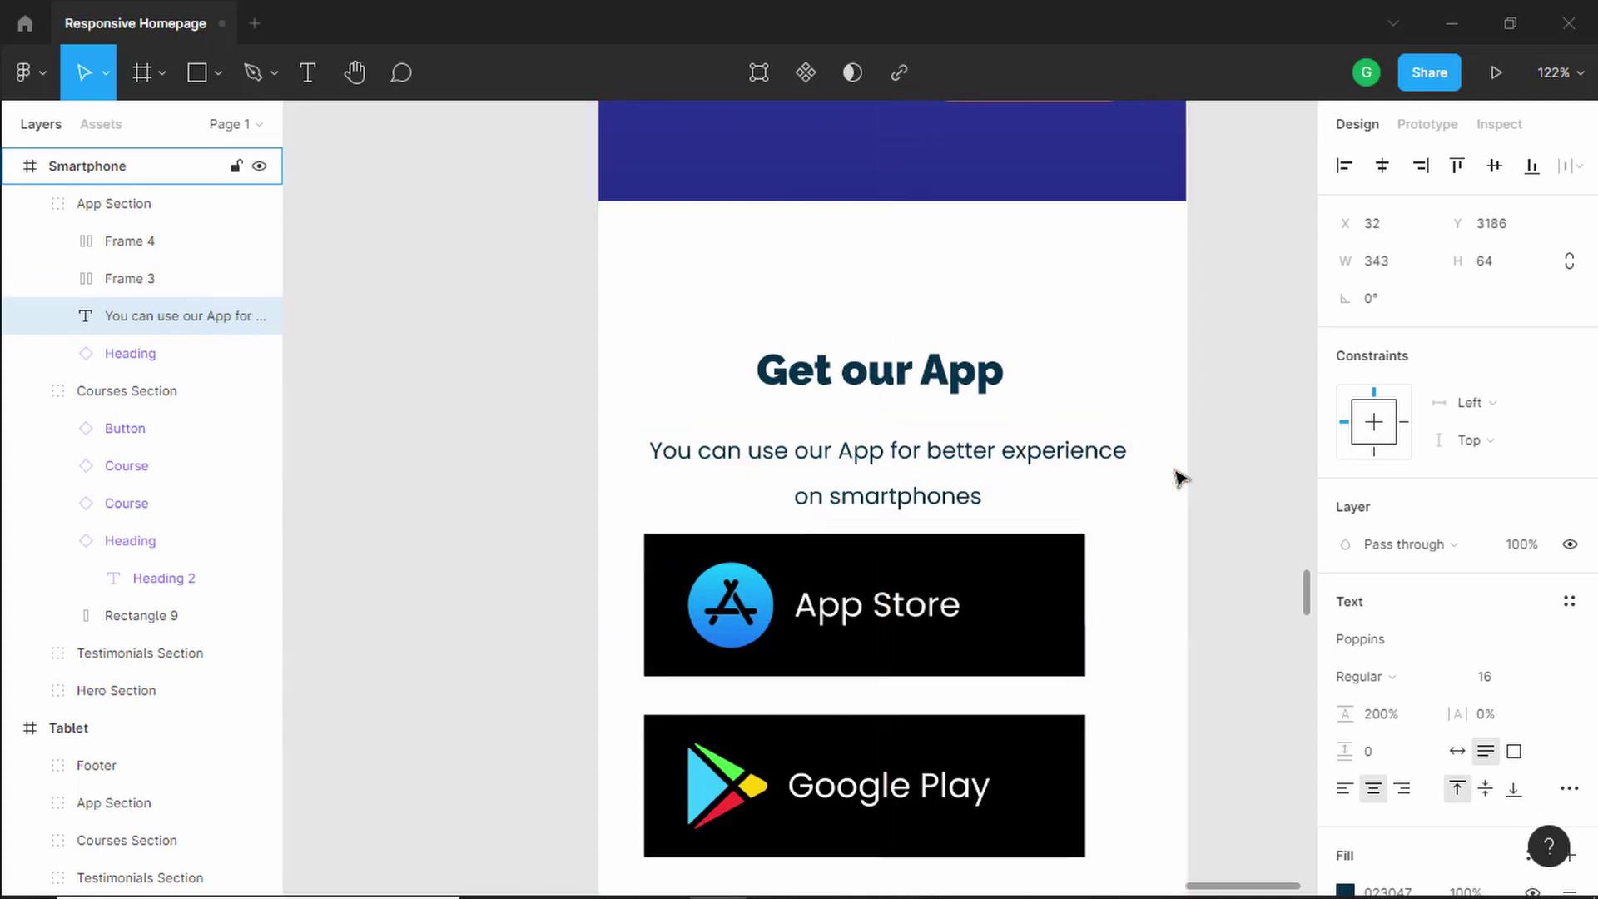
pyautogui.hotkey('ctrl', 'Right')
pyautogui.hotkey('ctrl', 'Right')
pyautogui.hotkey('ctrl', 'Right')
pyautogui.hotkey('ctrl', 'Right')
pyautogui.hotkey('ctrl', 'Right')
pyautogui.hotkey('ctrl', 'Right')
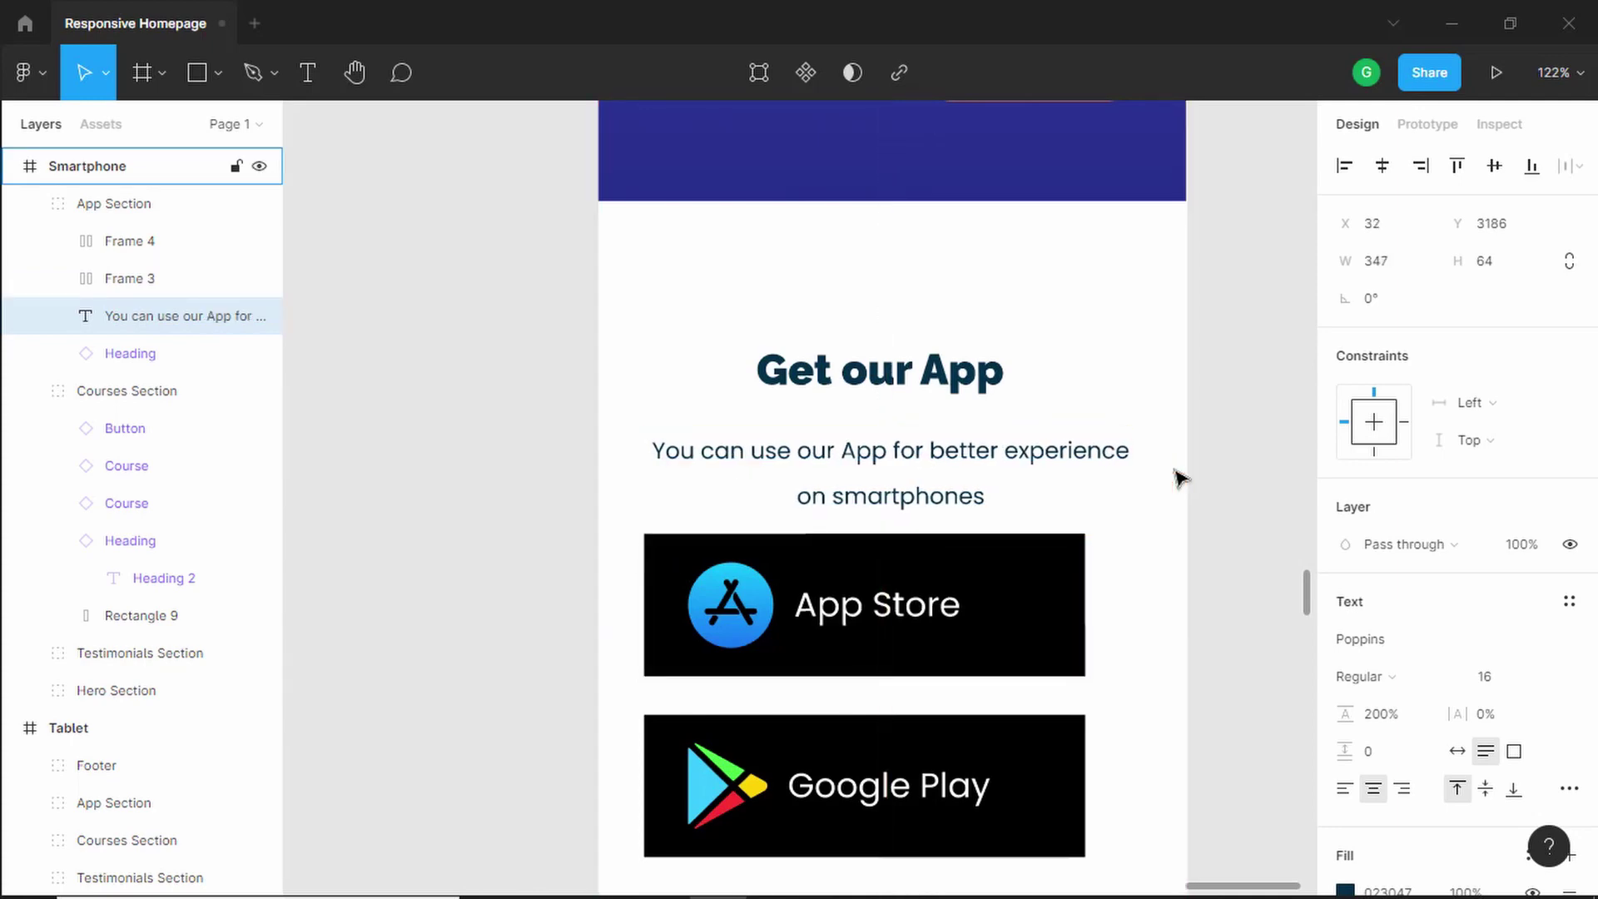
# Move the description text closer beneath the Get our App heading, to Y 3173
pyautogui.click(957, 387)
pyautogui.click(963, 435)
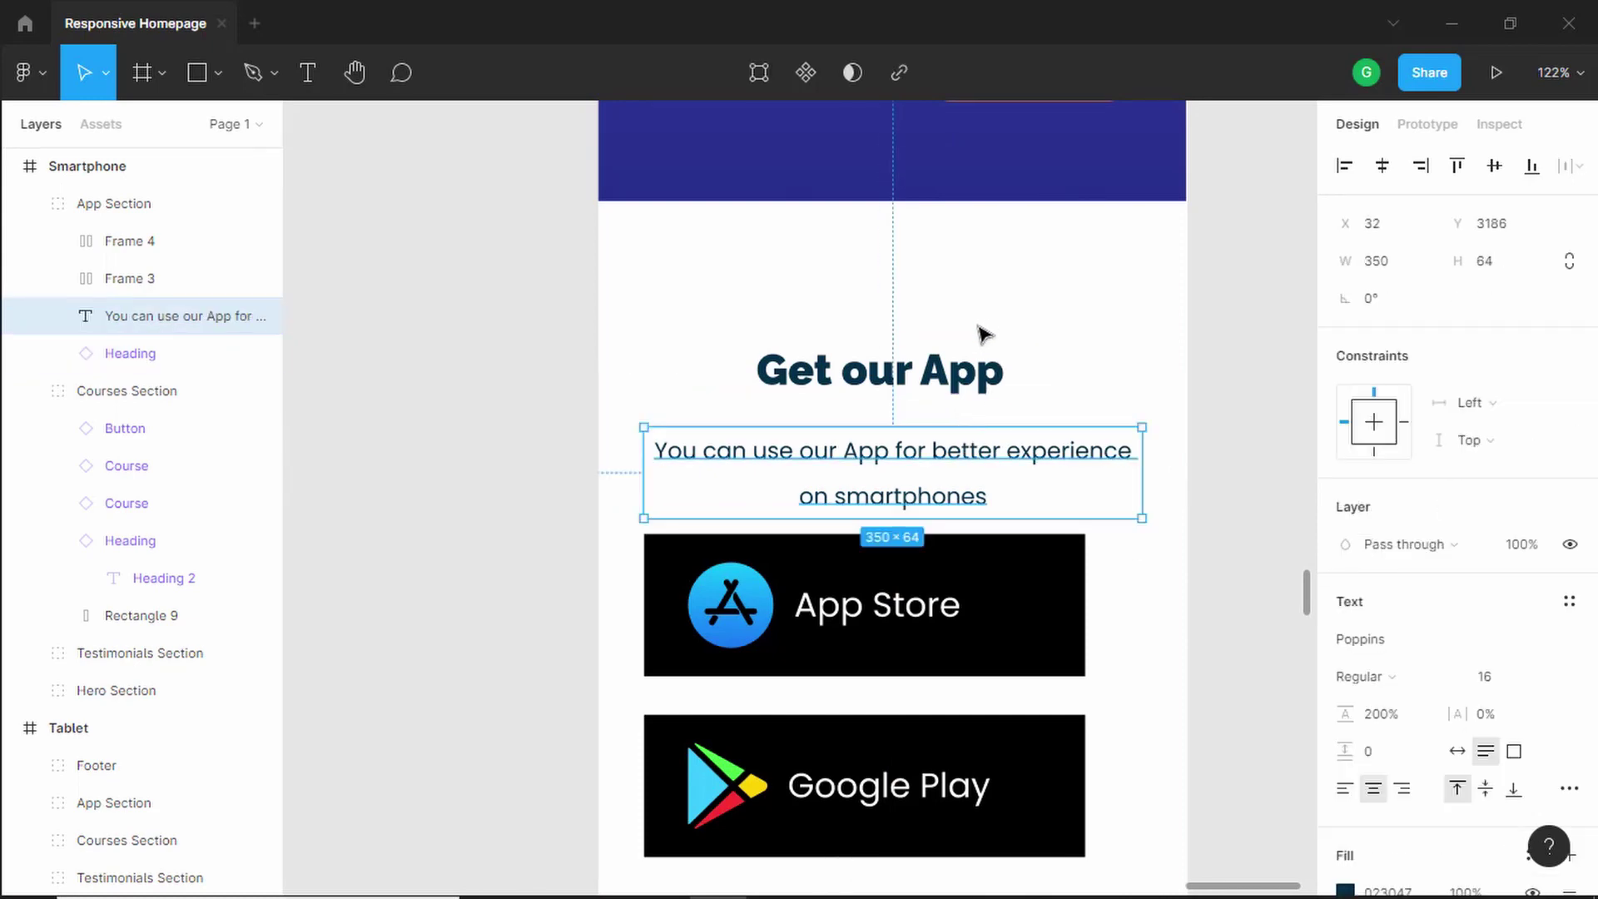
pyautogui.scroll(-5, 1024, 596)
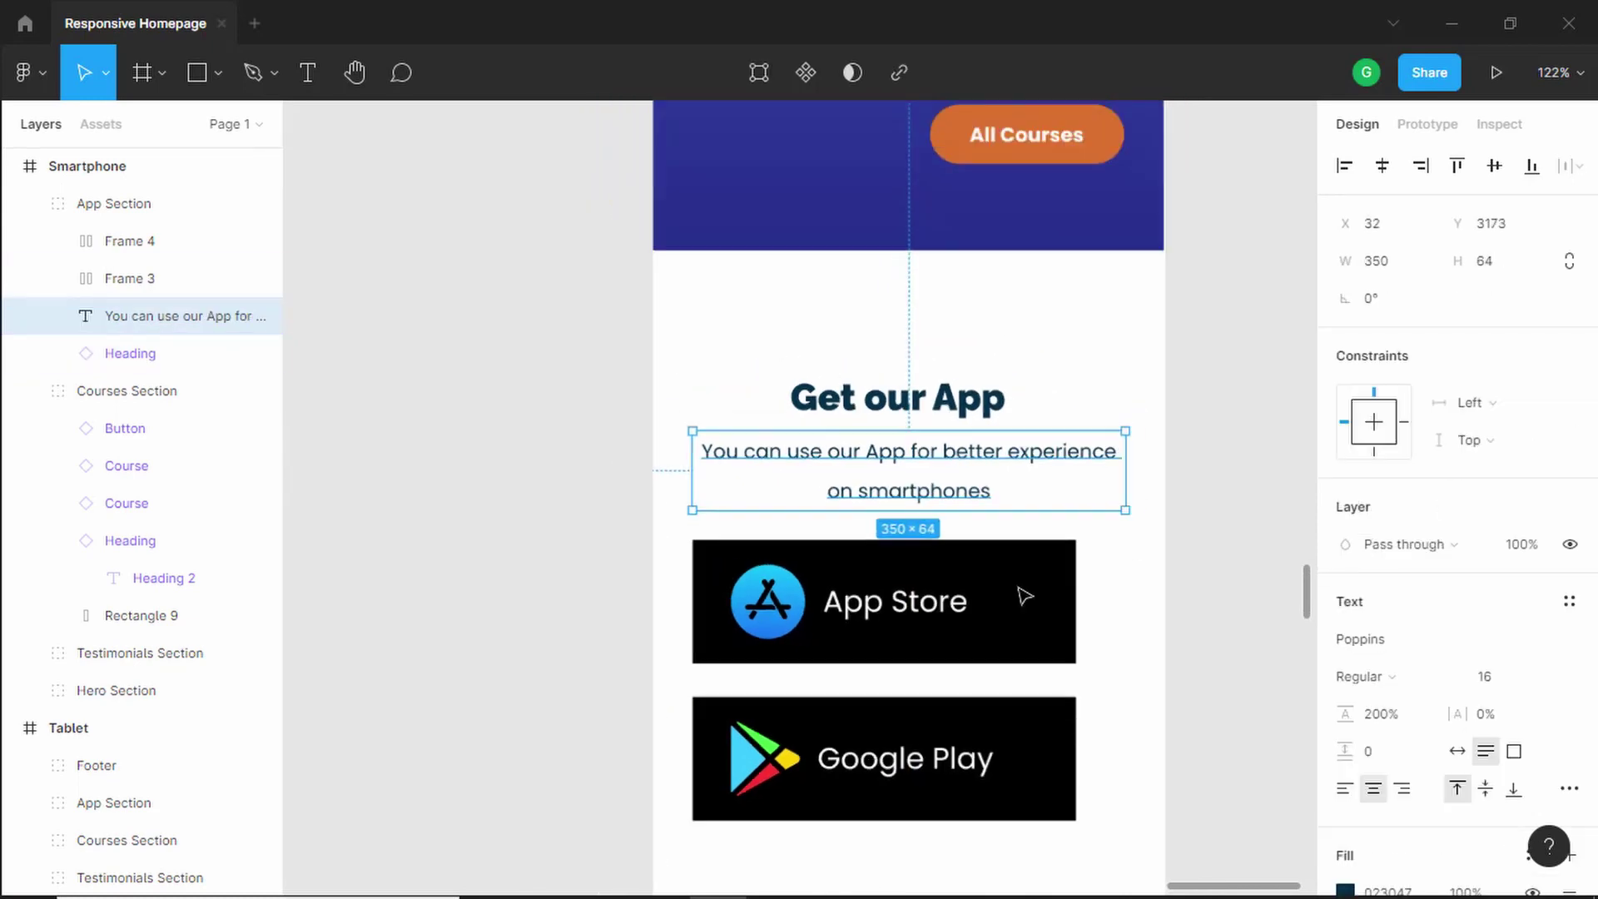
# Move the App Store and Google Play buttons together to X 52, centered beneath the description text
pyautogui.click(1004, 639)
pyautogui.keyDown('shift'); pyautogui.click(987, 719); pyautogui.keyUp('shift')
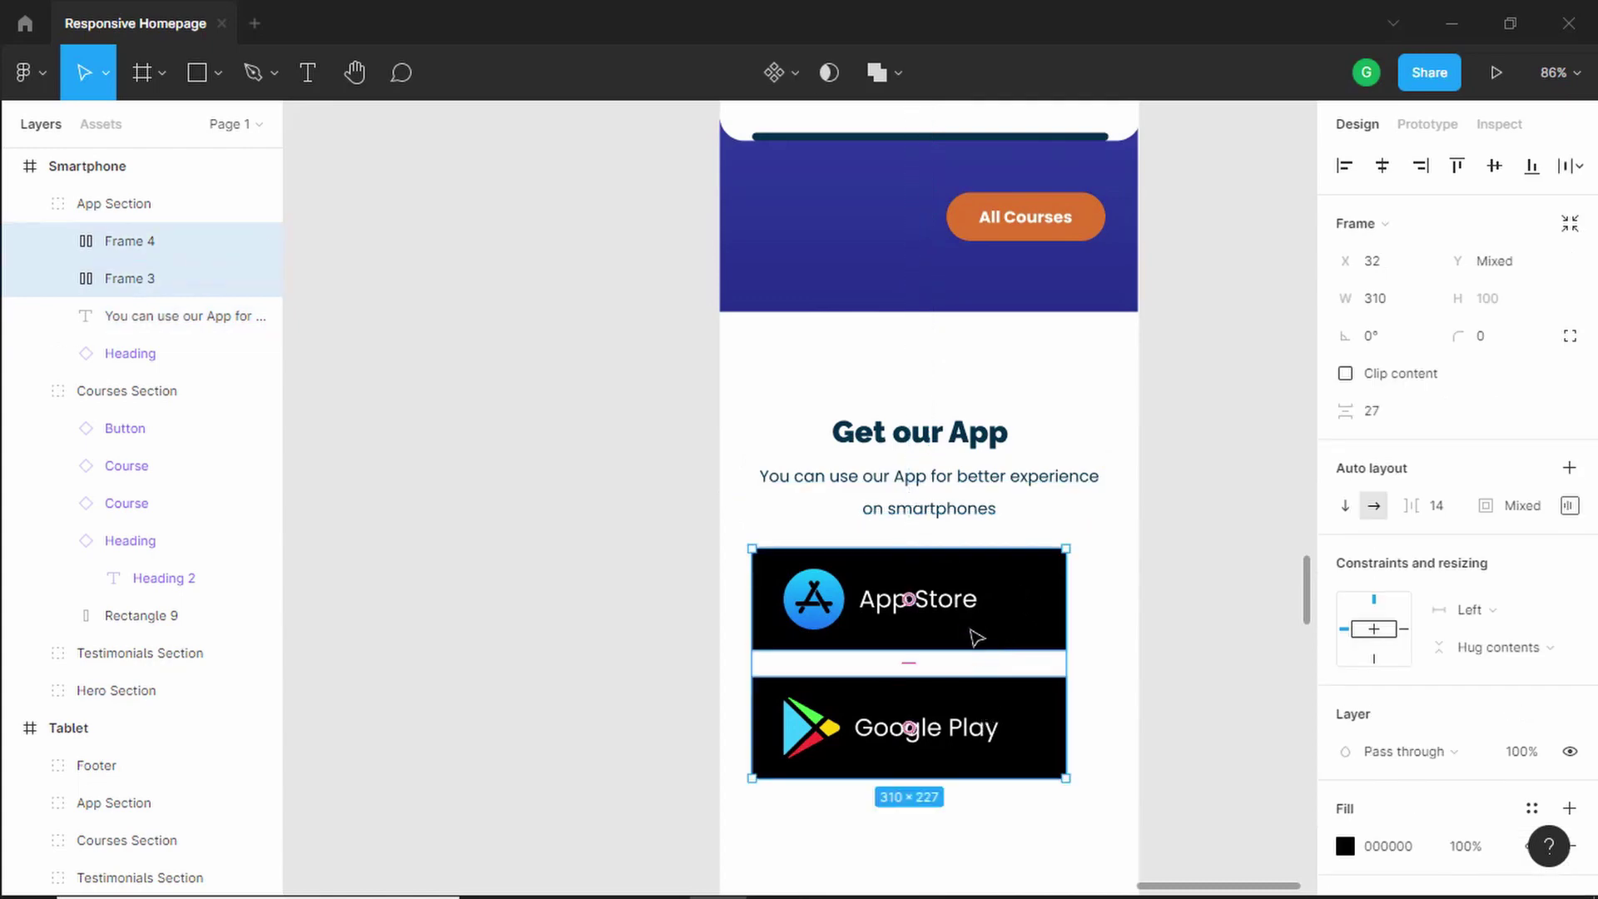
pyautogui.moveTo(974, 610); pyautogui.dragTo(1002, 613)
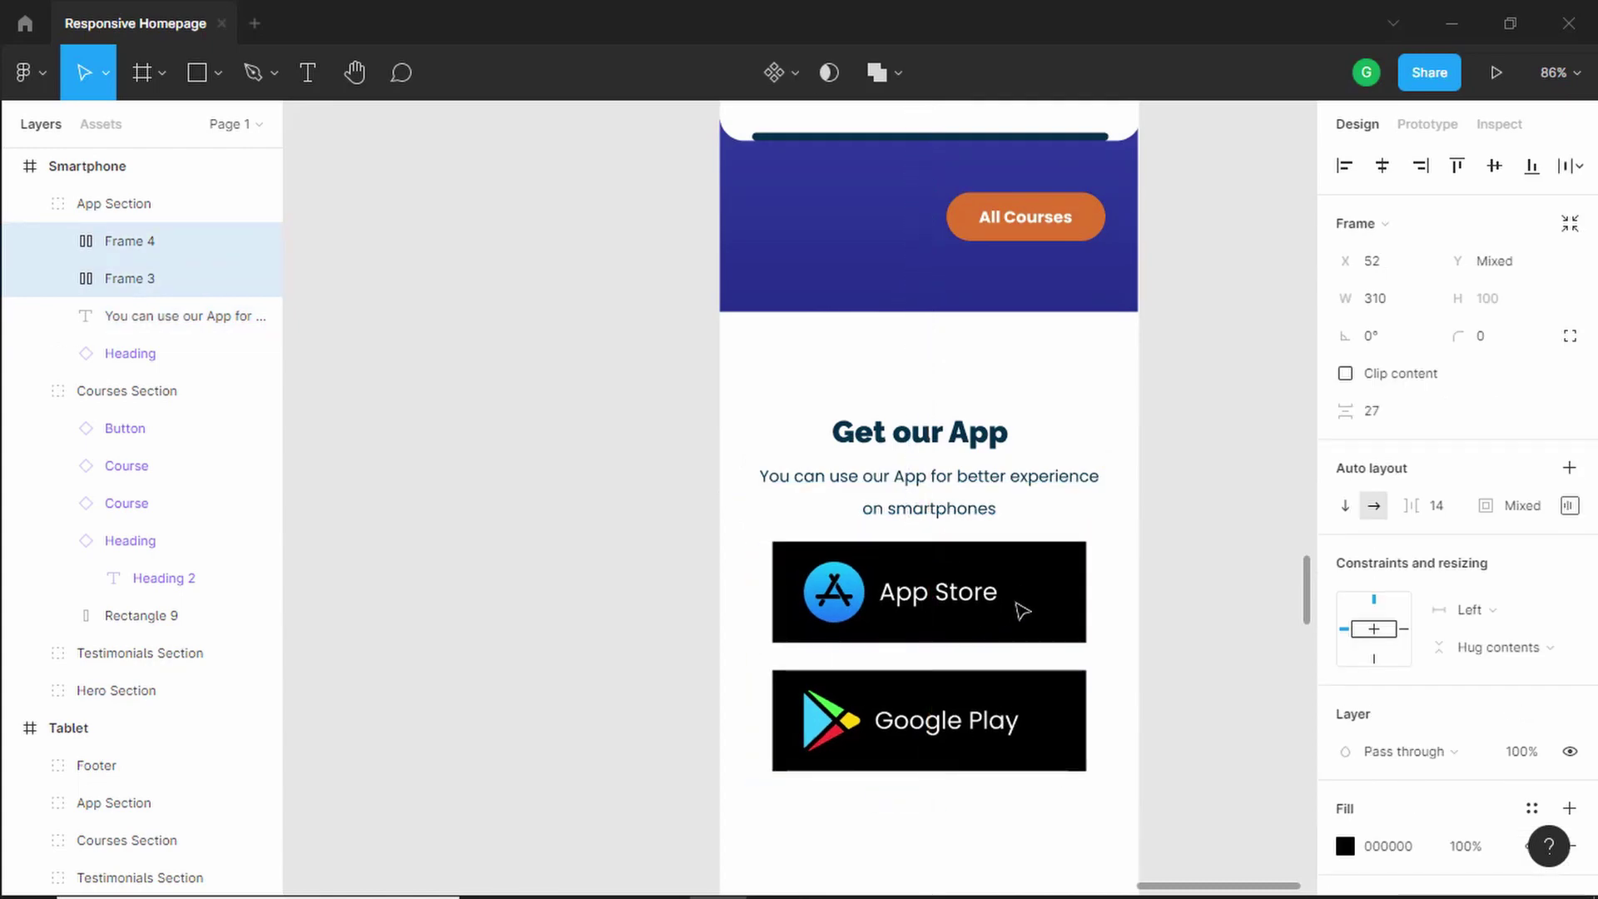
pyautogui.scroll(2, 1113, 596)
pyautogui.scroll(-5, 995, 496)
pyautogui.press('Escape')
# Reduce the App Store button's auto layout padding to 12 at both the top and the bottom
pyautogui.scroll(5, 1000, 526)
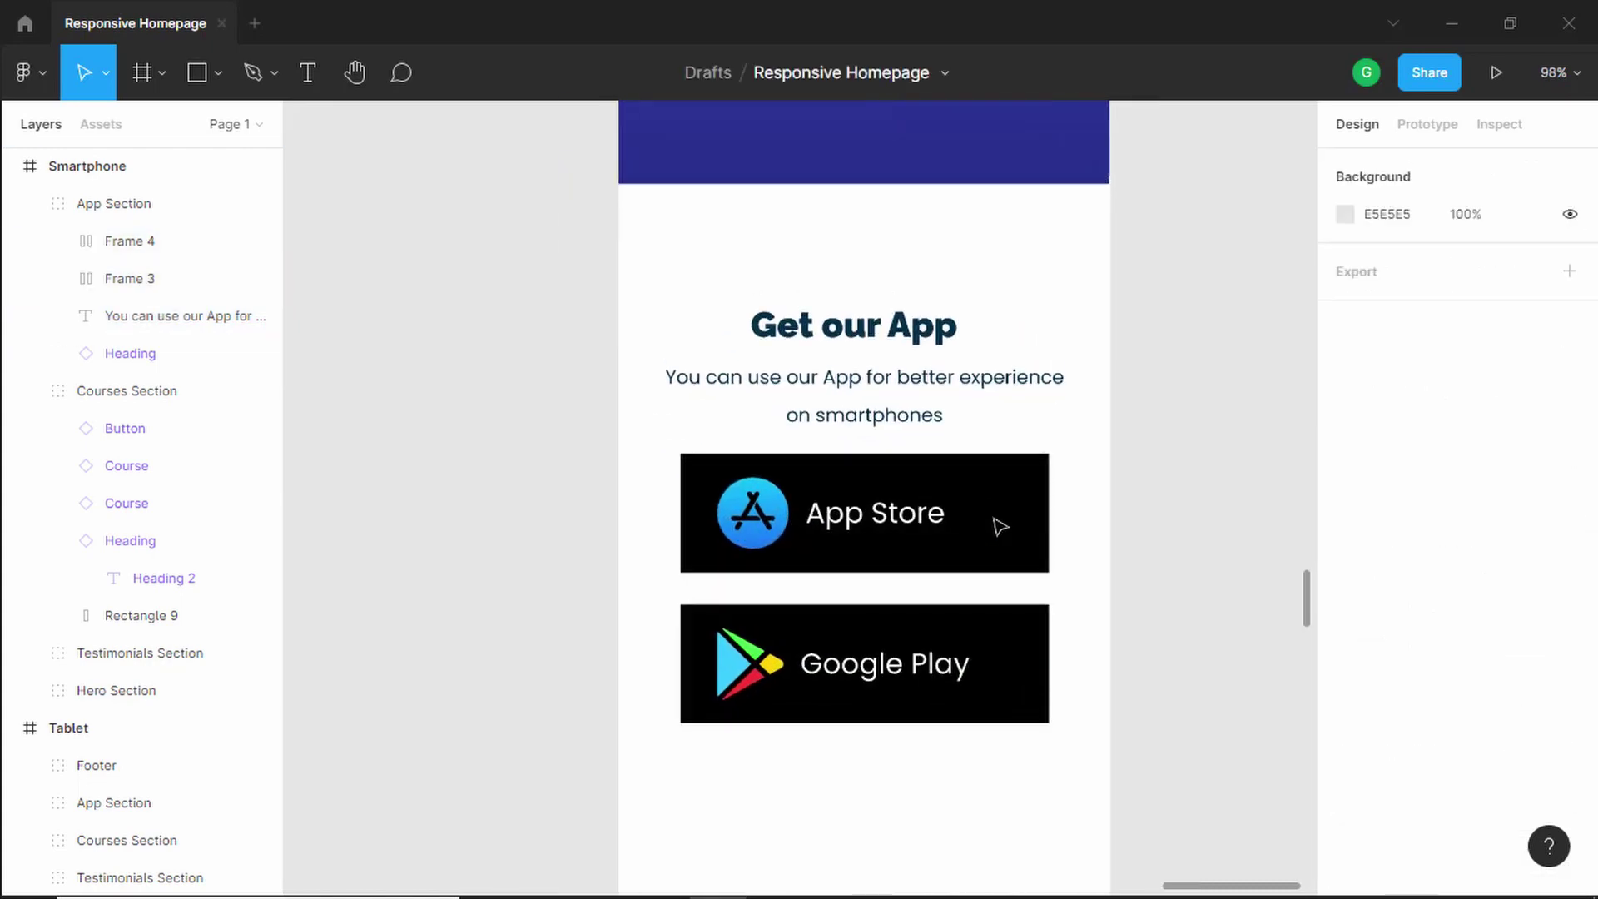
pyautogui.doubleClick(921, 479)
pyautogui.doubleClick(923, 484)
pyautogui.click(980, 471)
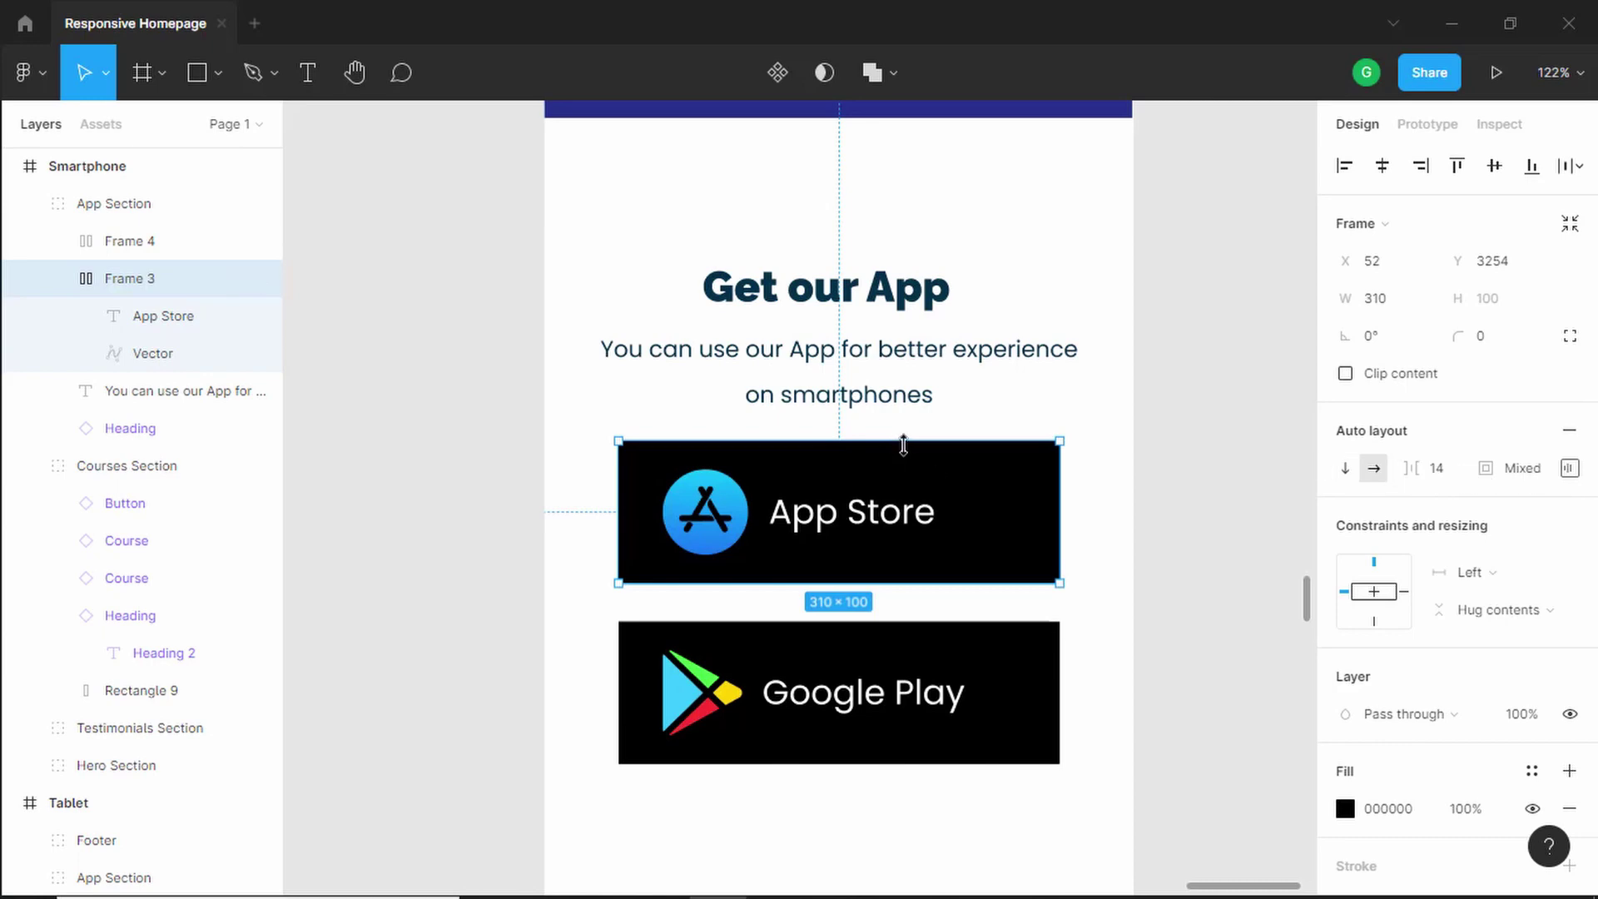
pyautogui.click(1569, 468)
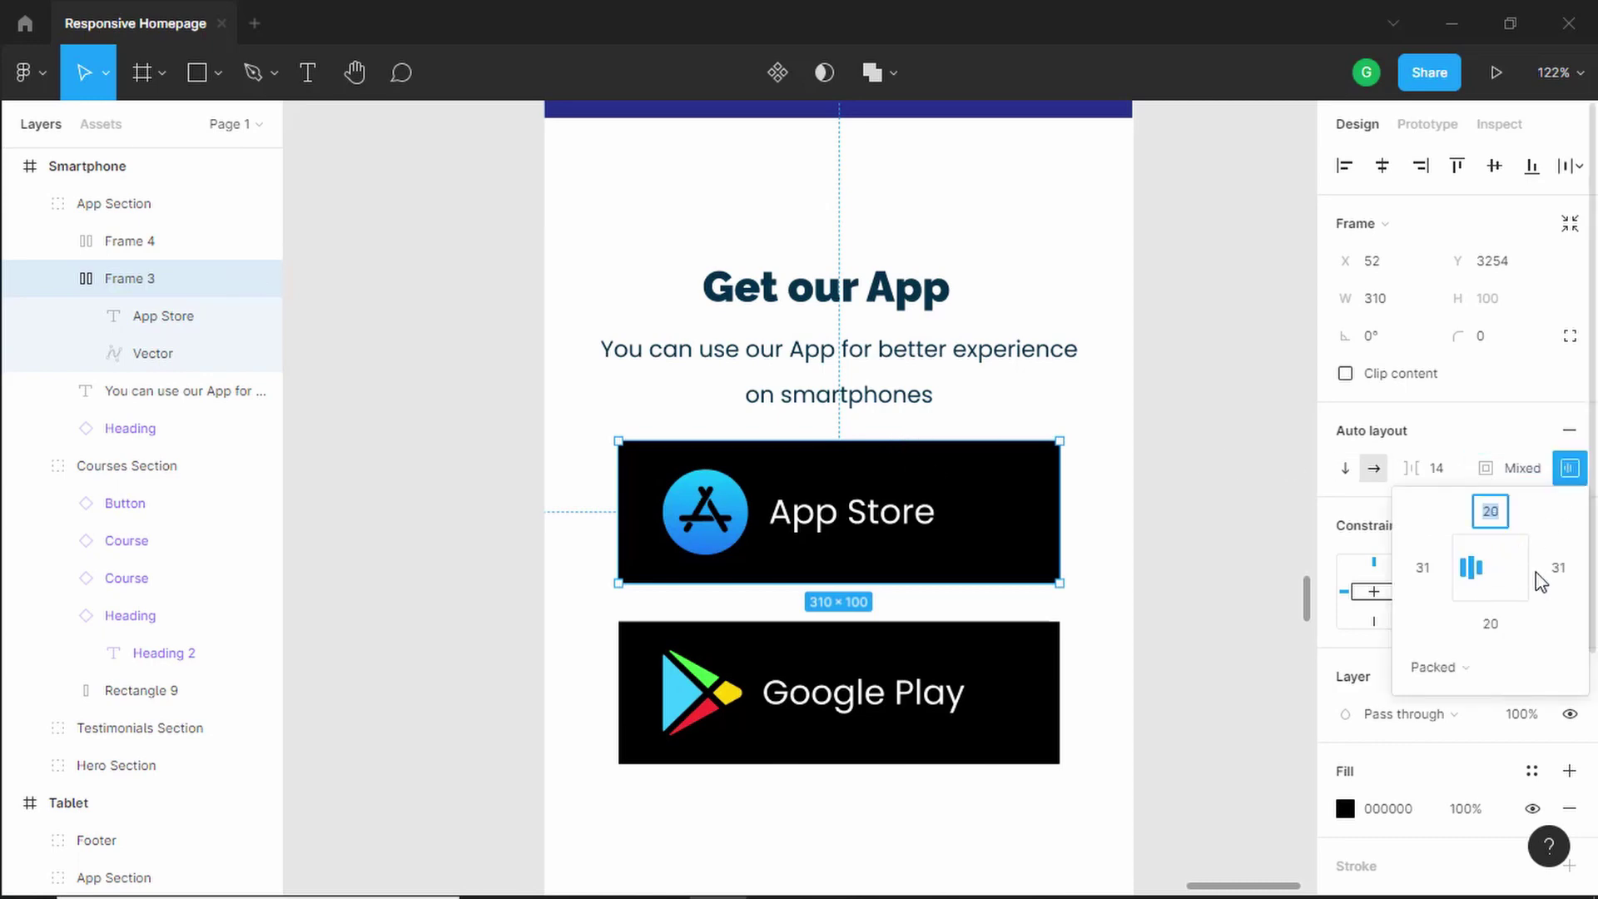
pyautogui.write('16')
pyautogui.press('Tab')
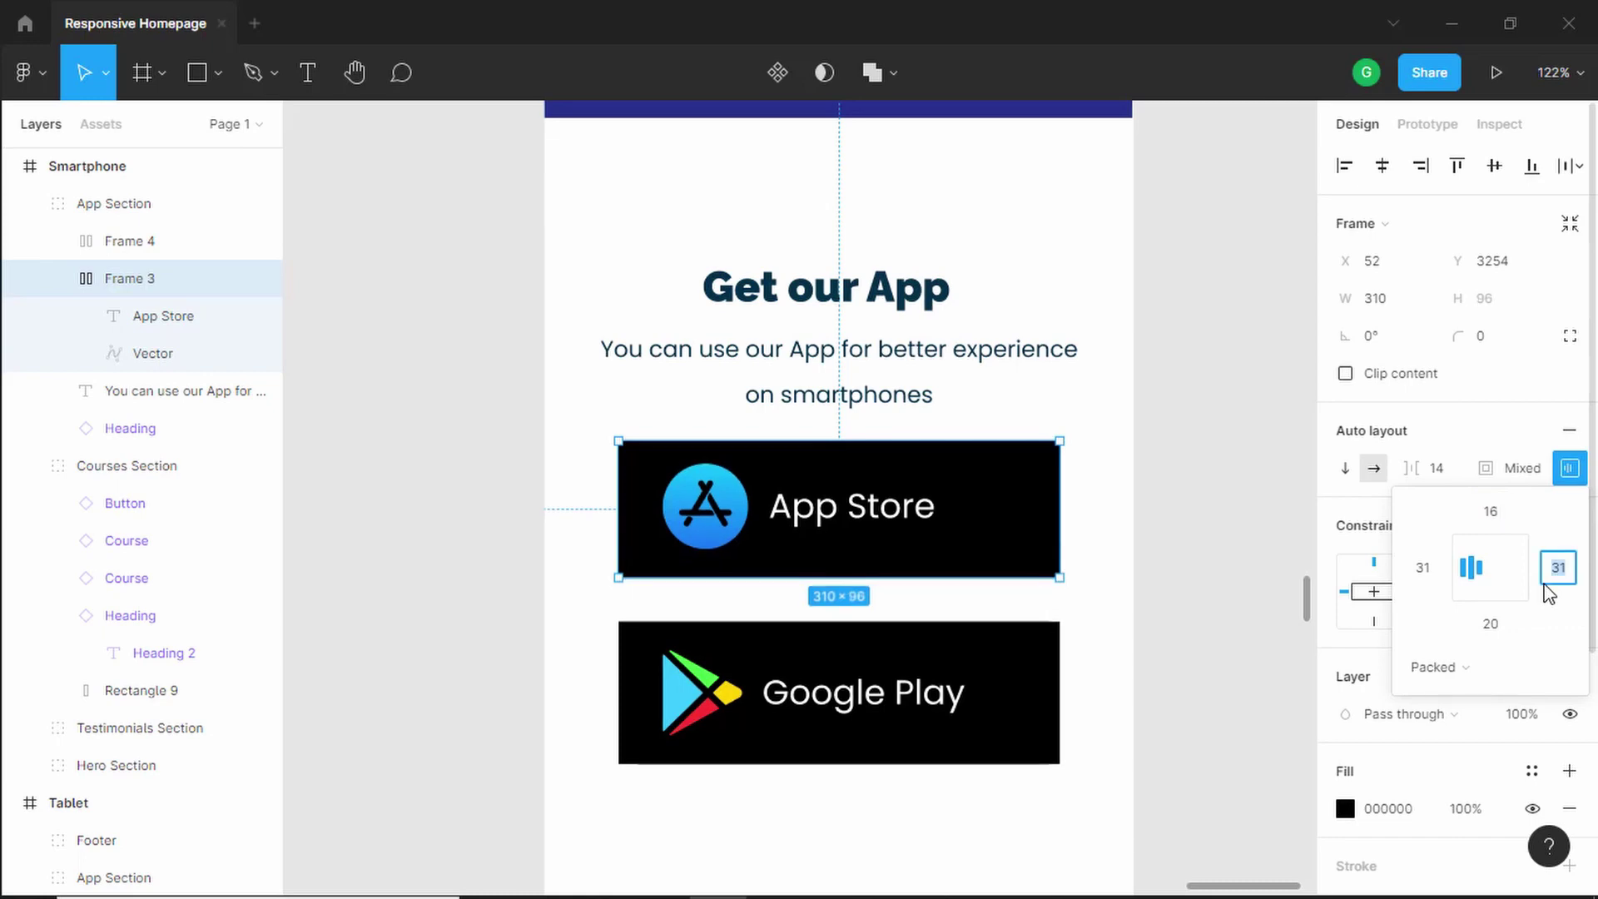
pyautogui.write('16')
pyautogui.press('Tab')
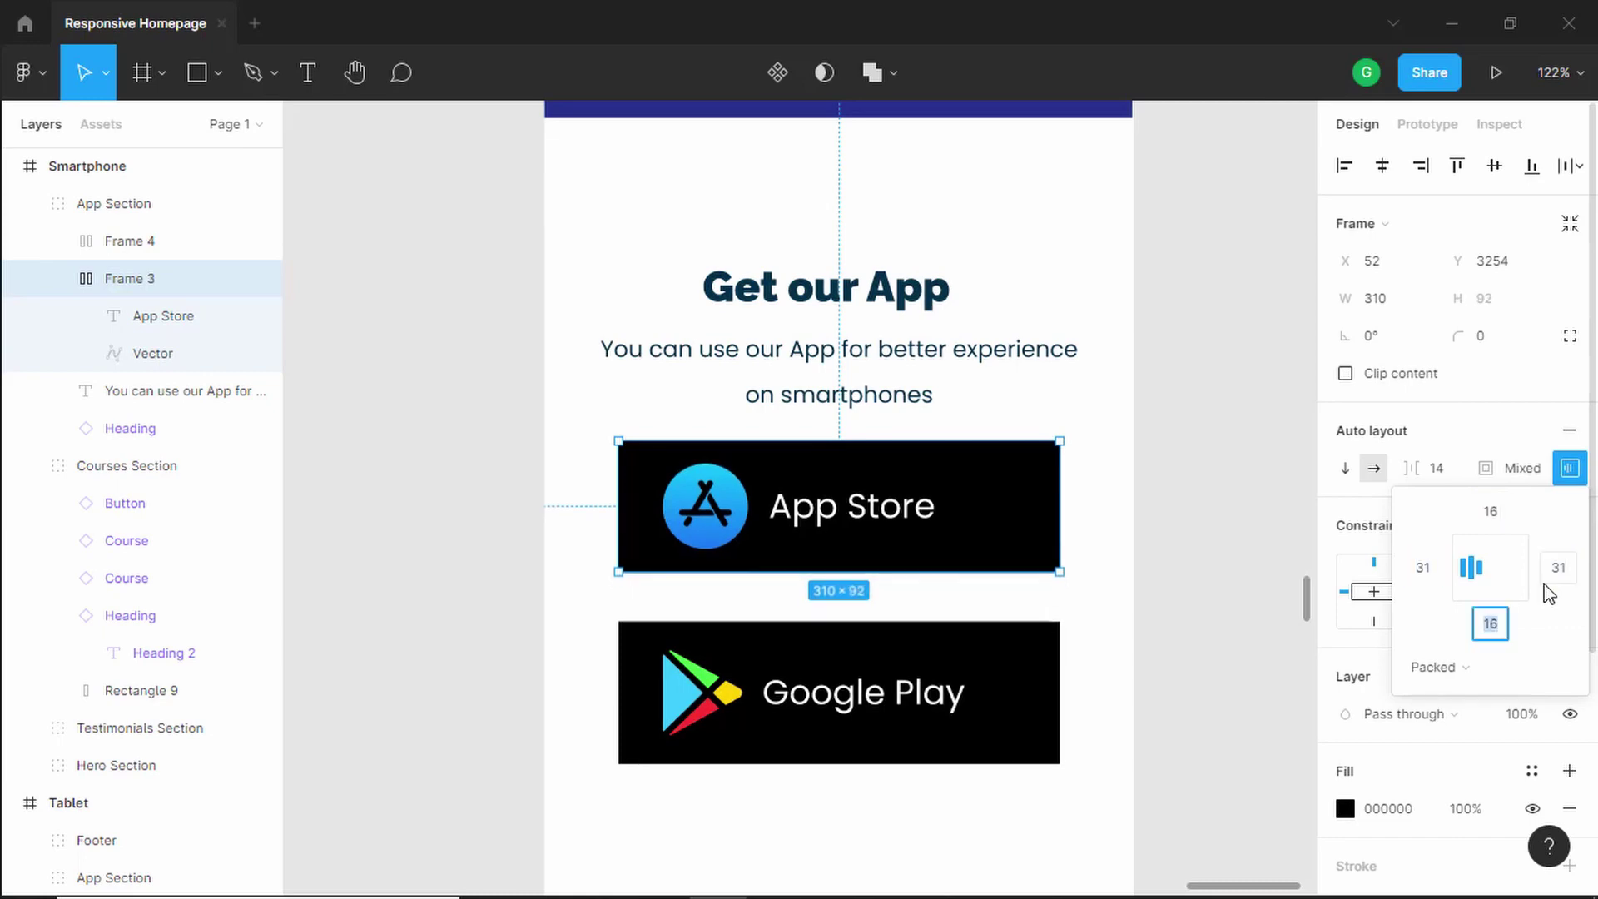
pyautogui.write('12')
pyautogui.press('Tab')
pyautogui.press('Tab')
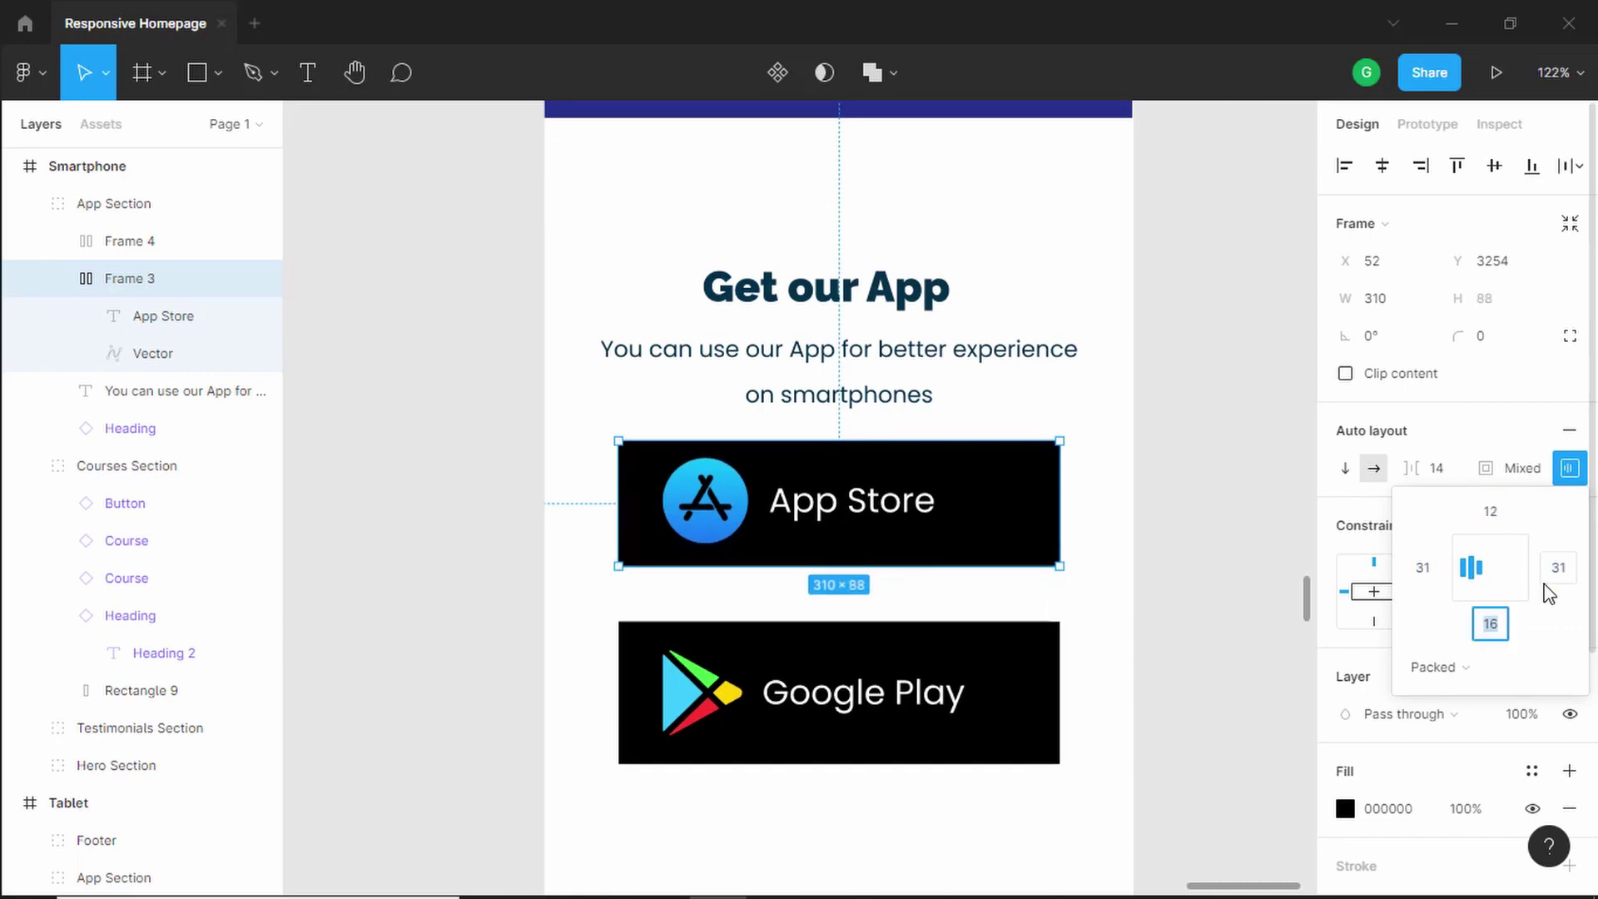
pyautogui.write('12')
pyautogui.press('Tab')
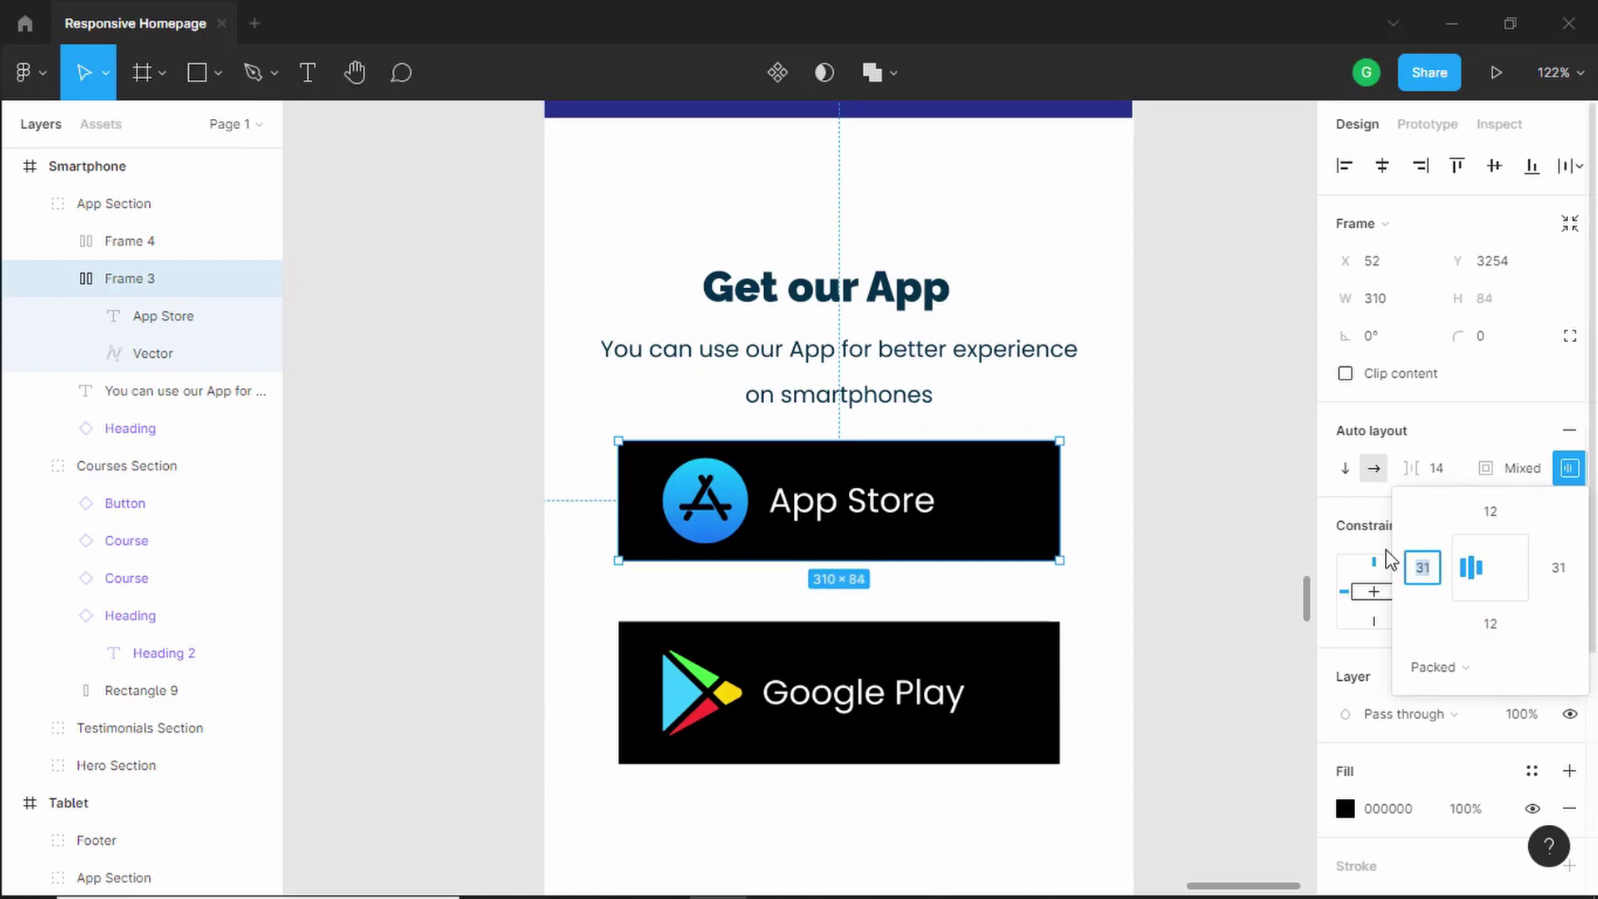
# Set the Google Play button's top and bottom padding to 12 and move it closer beneath the App Store button, to Y 3364
pyautogui.click(963, 659)
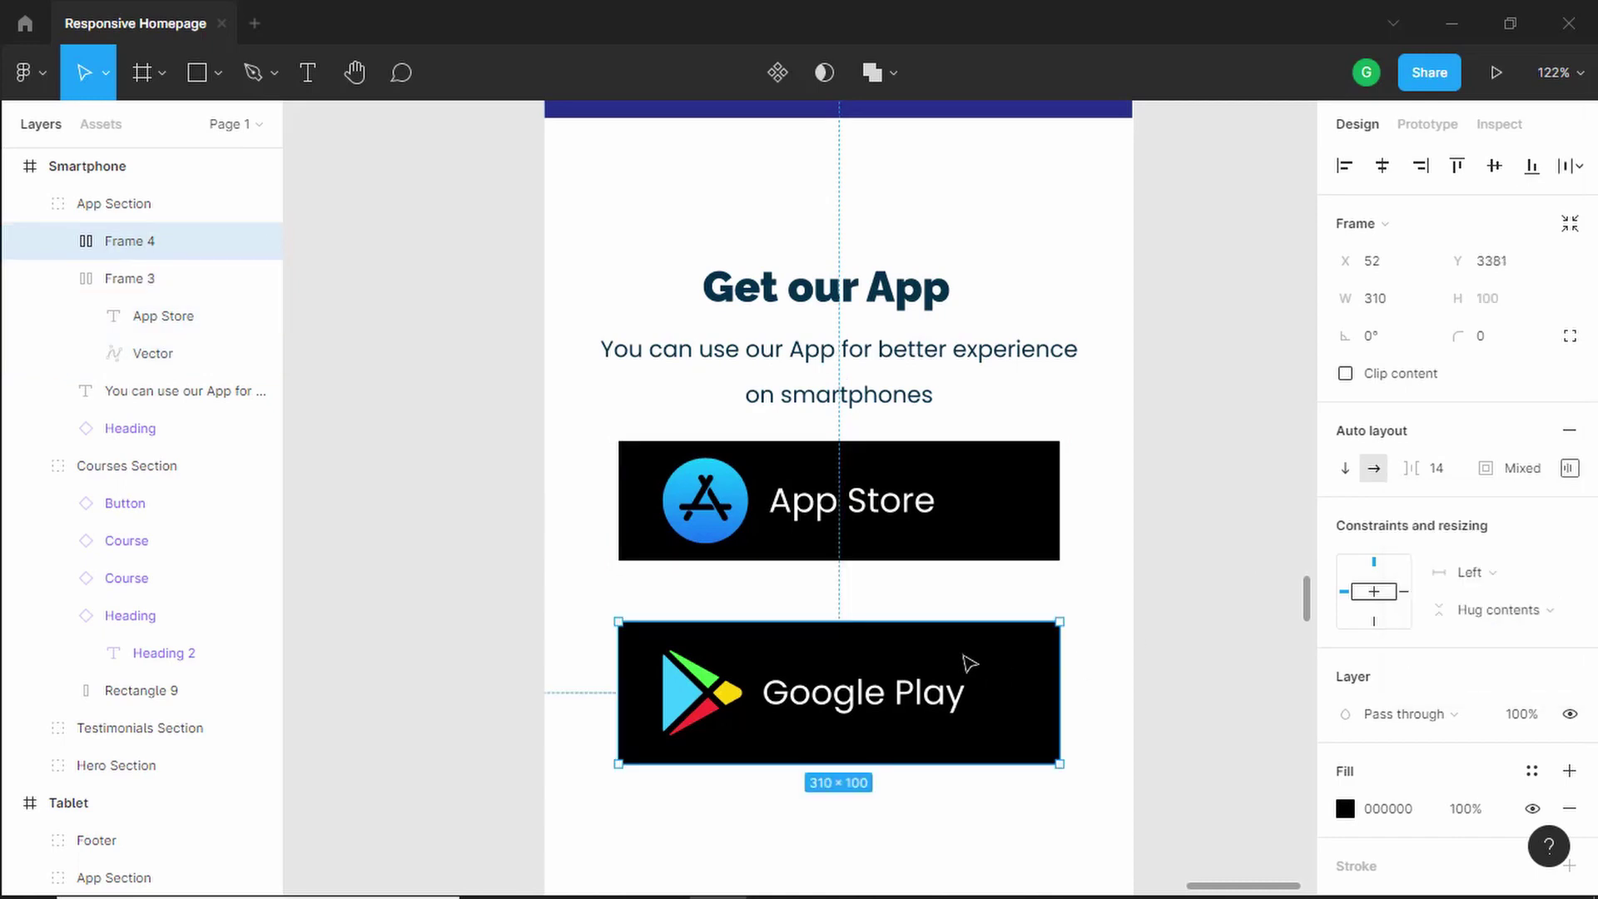
pyautogui.click(1570, 471)
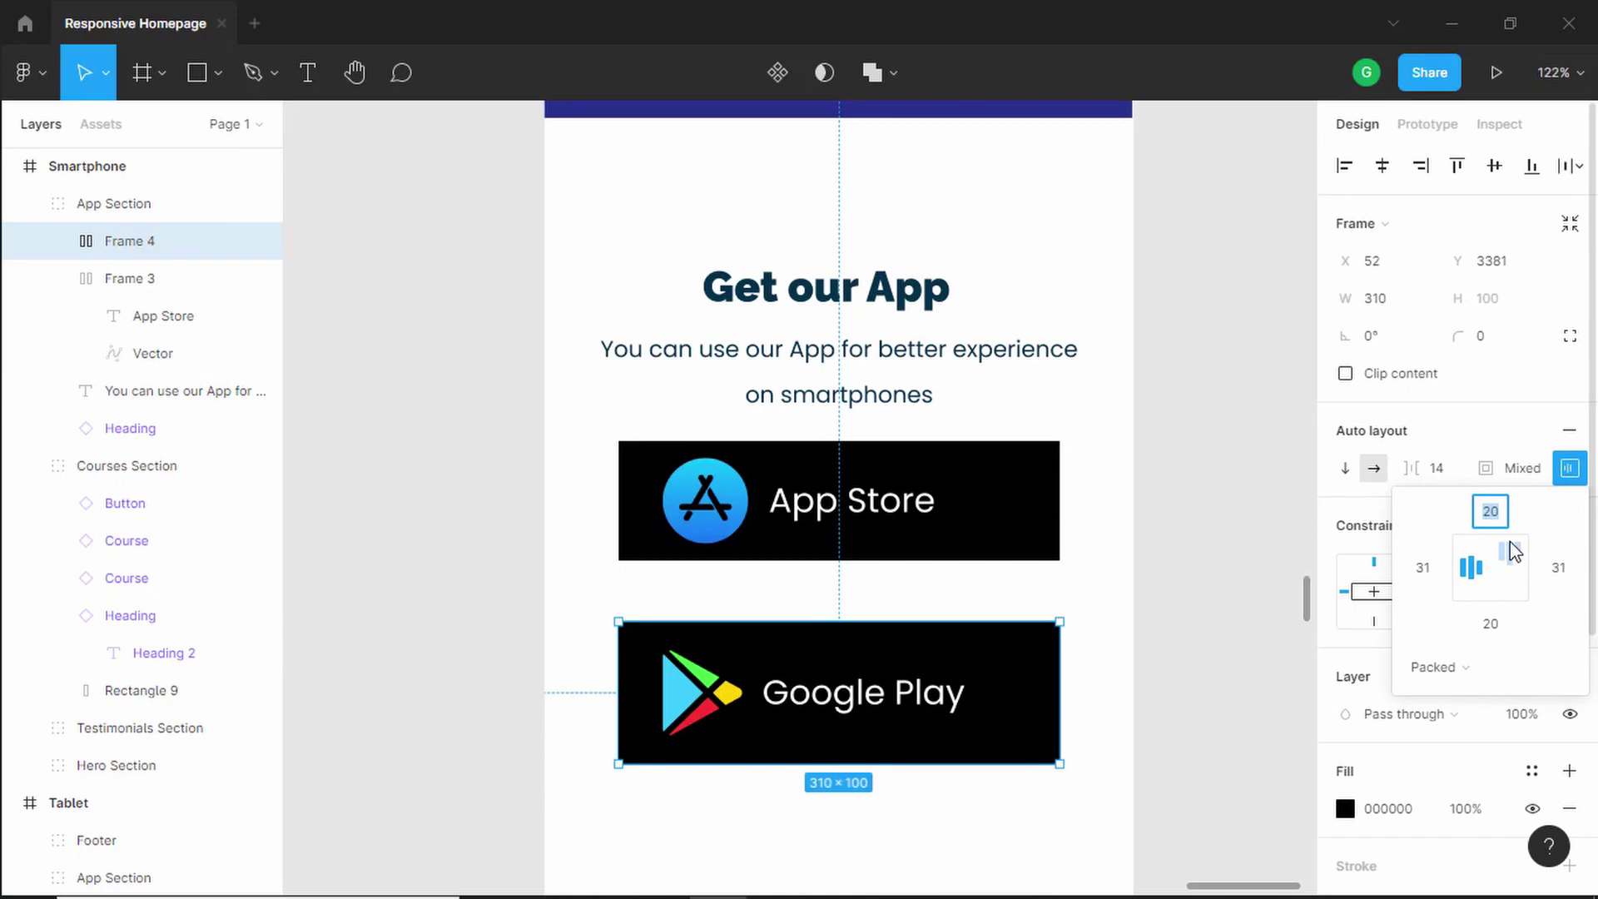
pyautogui.press('Tab')
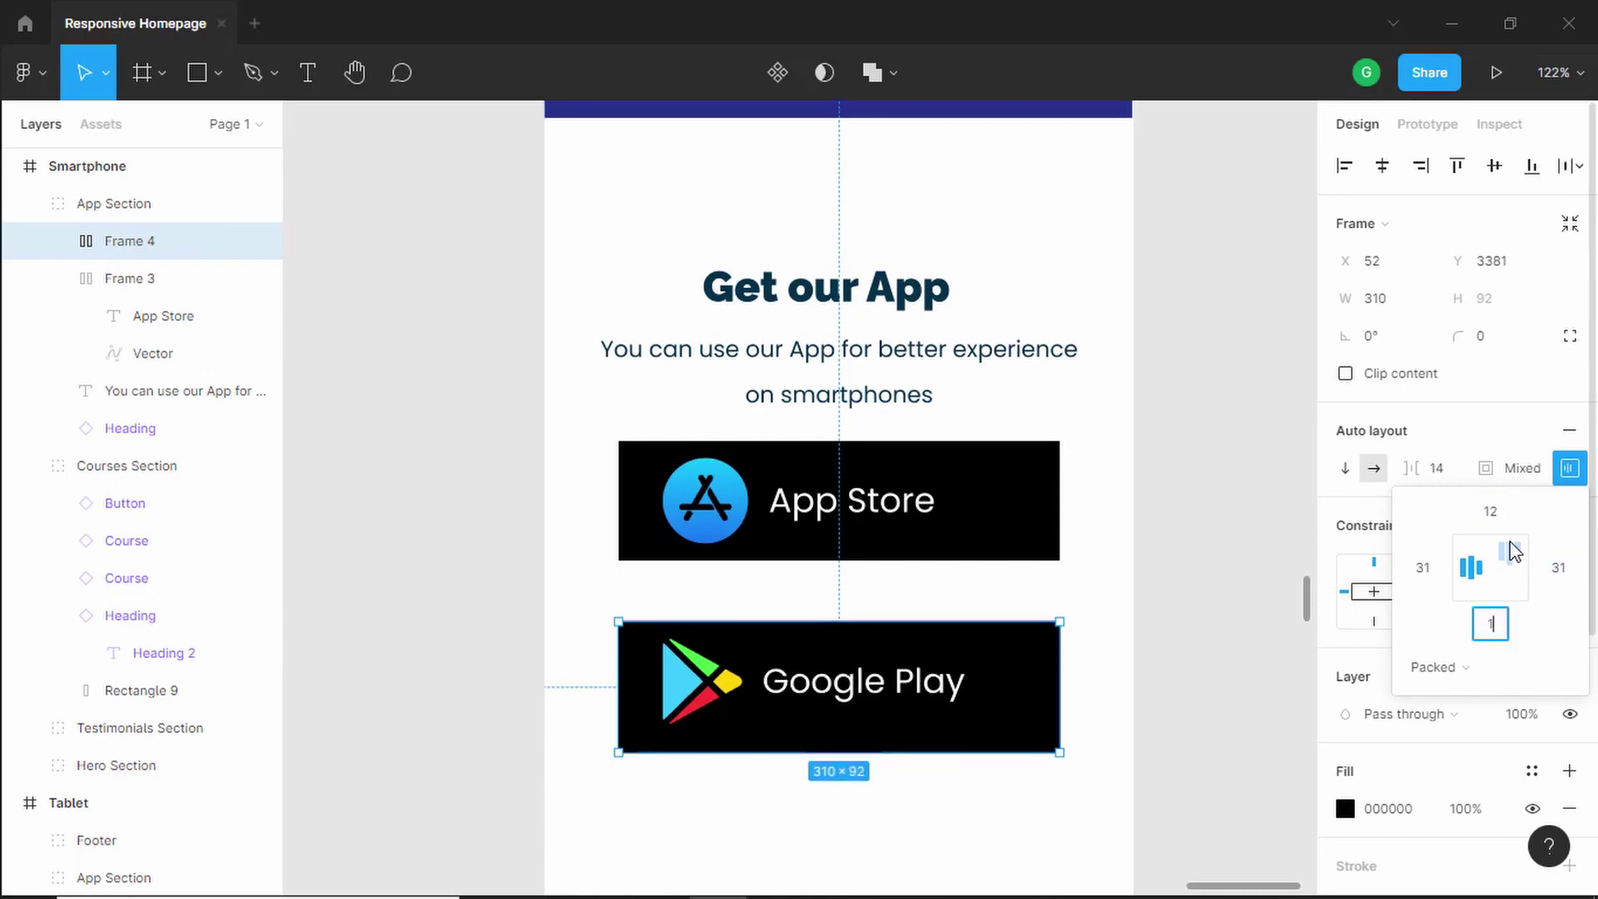
pyautogui.write('12')
pyautogui.press('Return')
pyautogui.moveTo(911, 674); pyautogui.dragTo(910, 663)
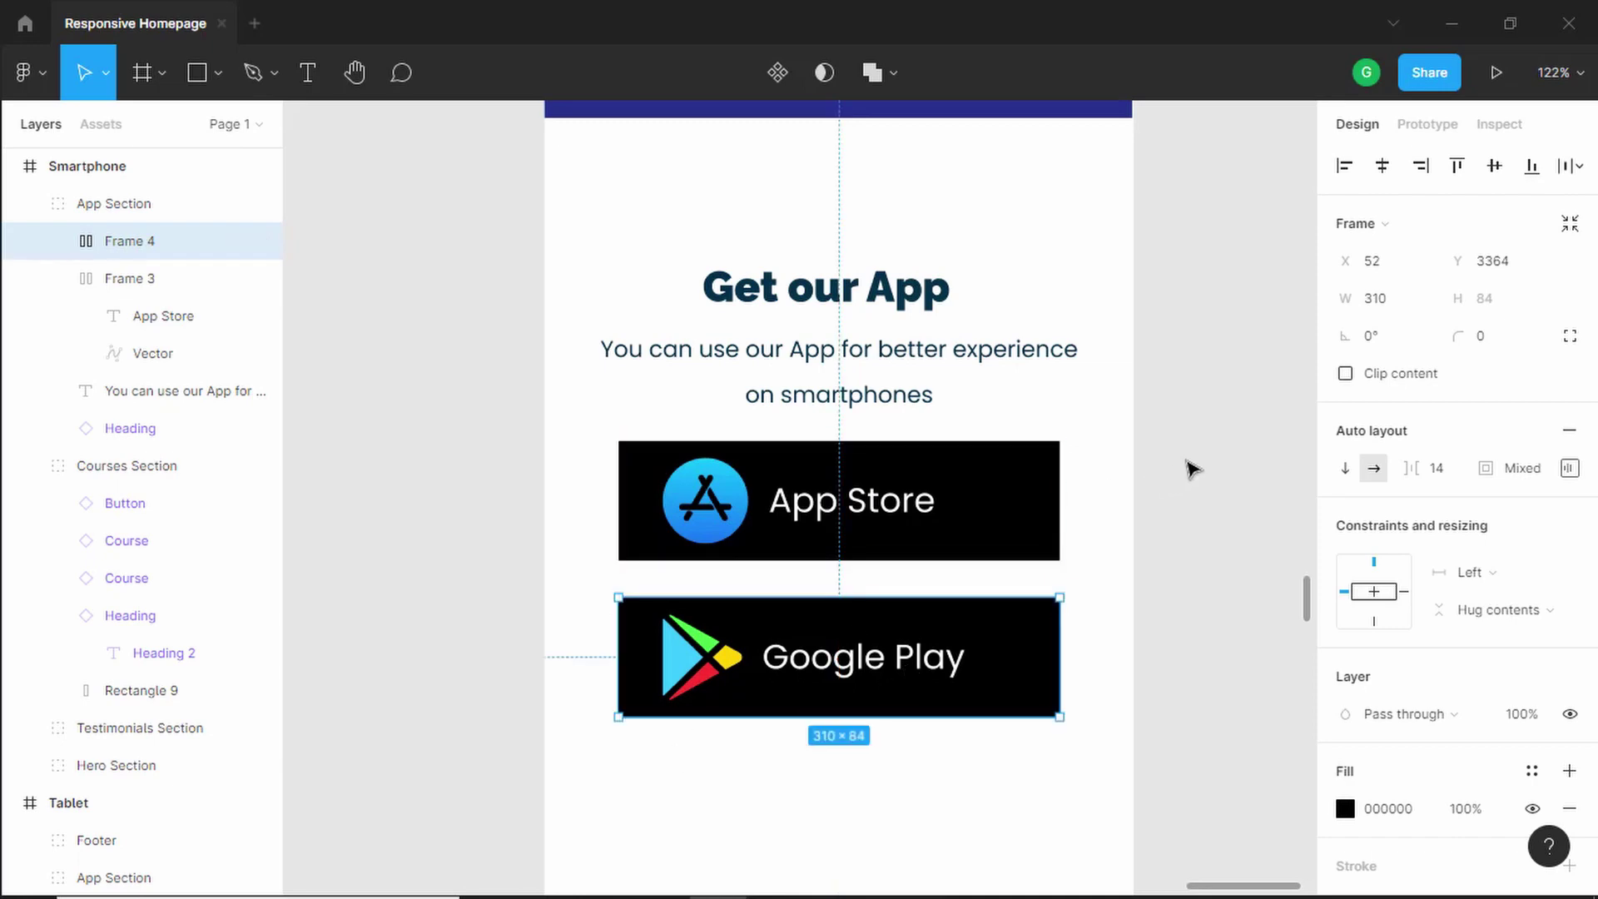
pyautogui.click(1185, 473)
# Place a copy of the tablet Footer on the empty canvas beside the Smartphone frame and extend its background to 1331 px high
pyautogui.scroll(-6, 1187, 460)
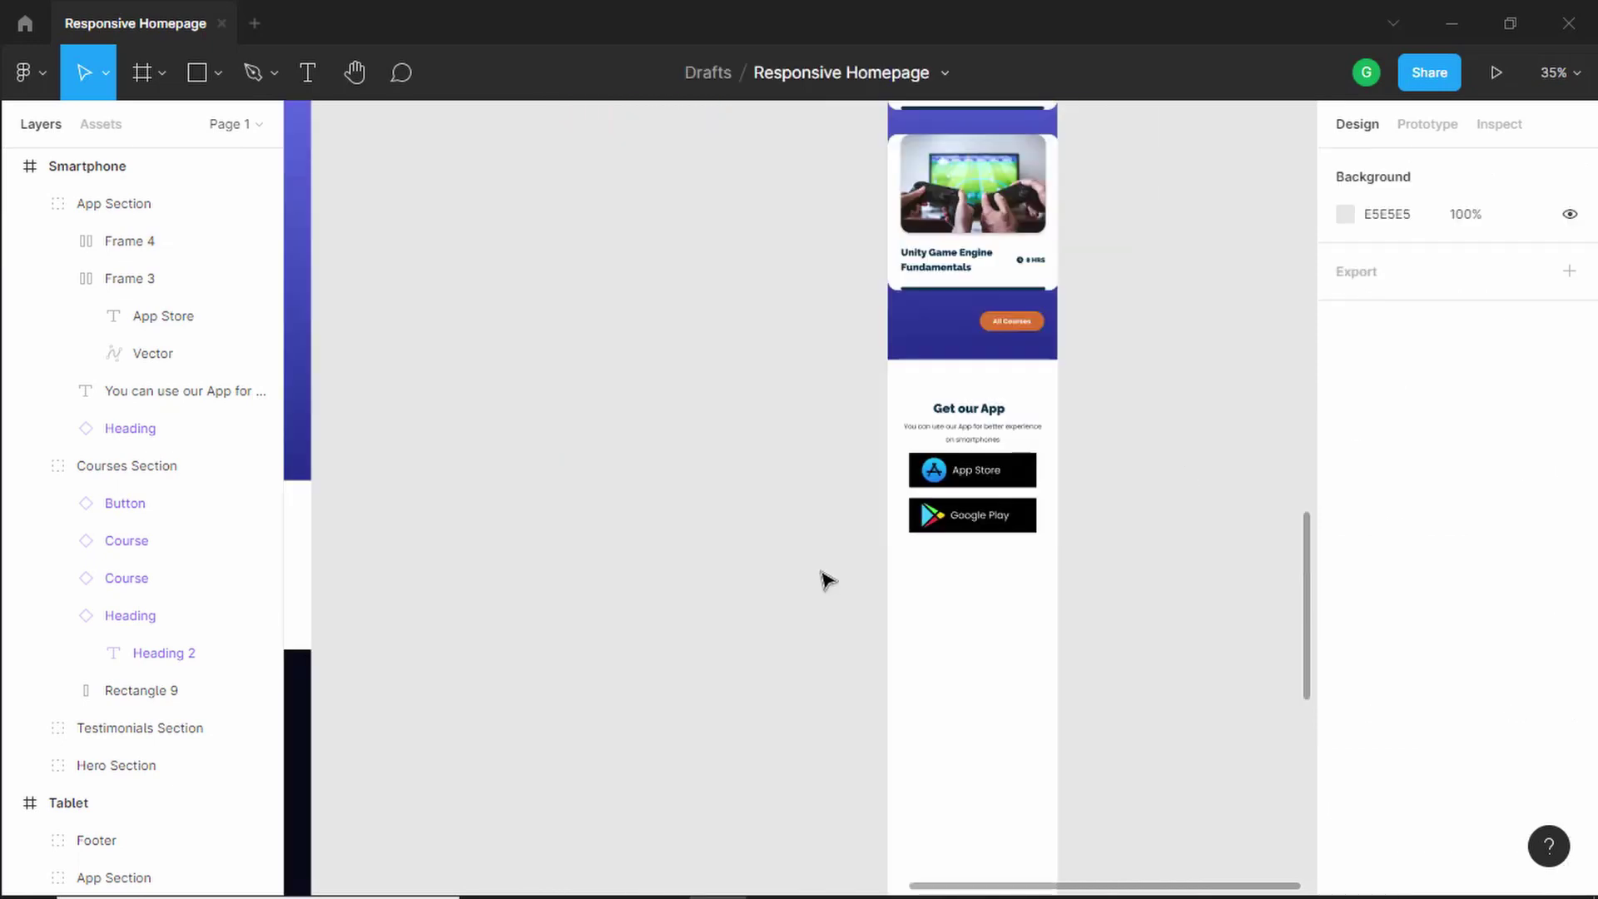
pyautogui.moveTo(724, 610); pyautogui.dragTo(951, 470)
pyautogui.keyDown('alt'); pyautogui.moveTo(482, 526); pyautogui.dragTo(972, 473); pyautogui.keyUp('alt')
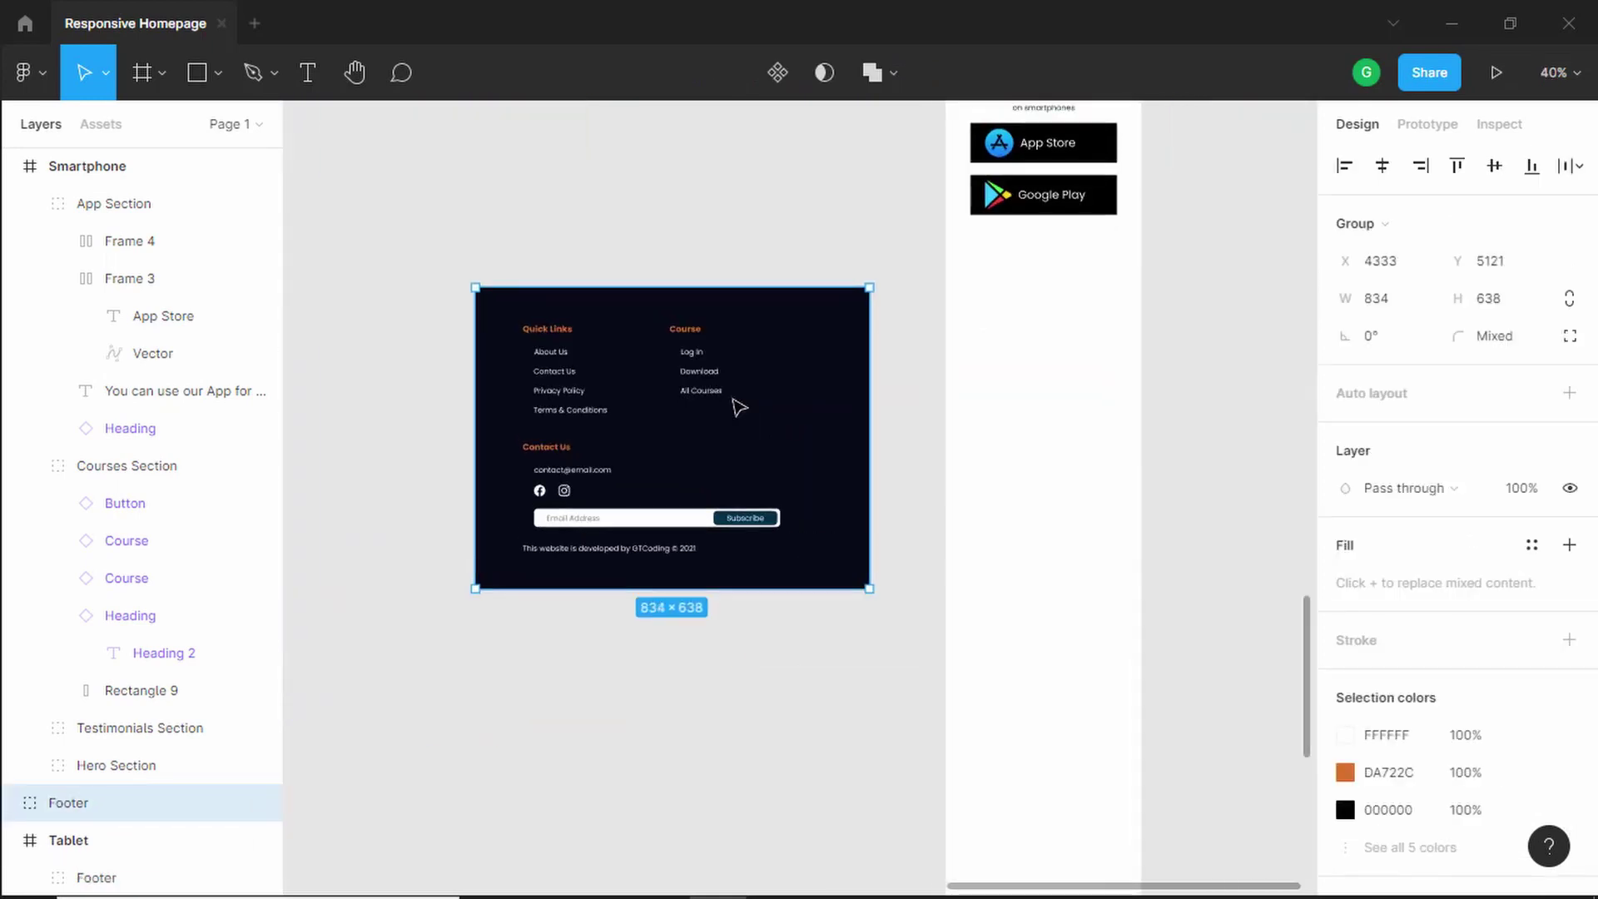
pyautogui.scroll(2, 738, 406)
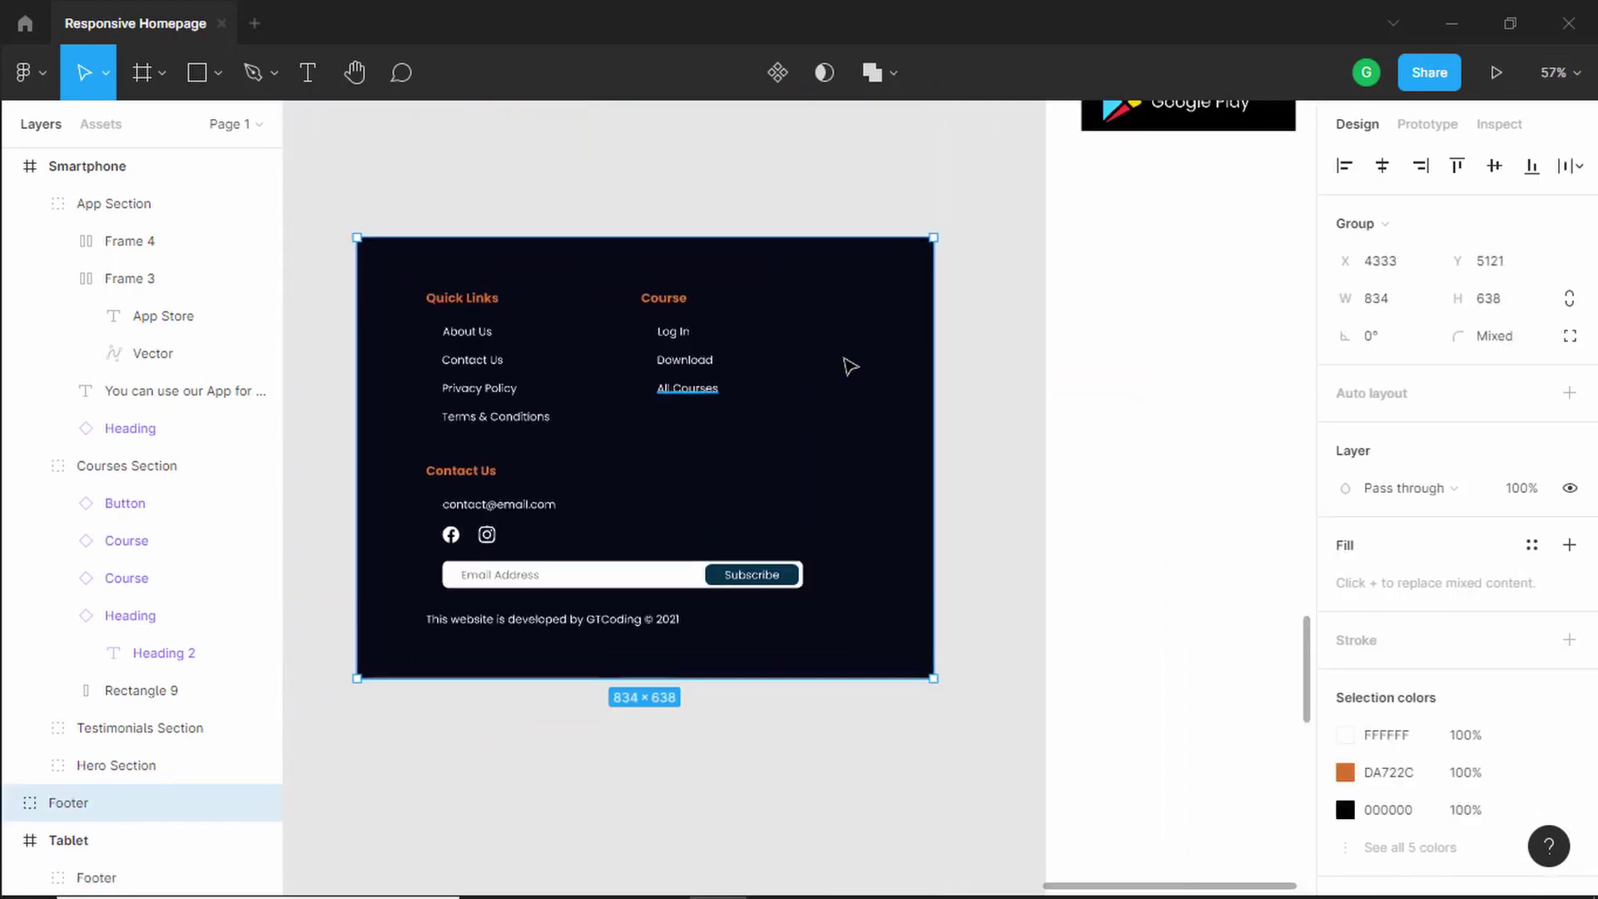
pyautogui.scroll(-4, 805, 402)
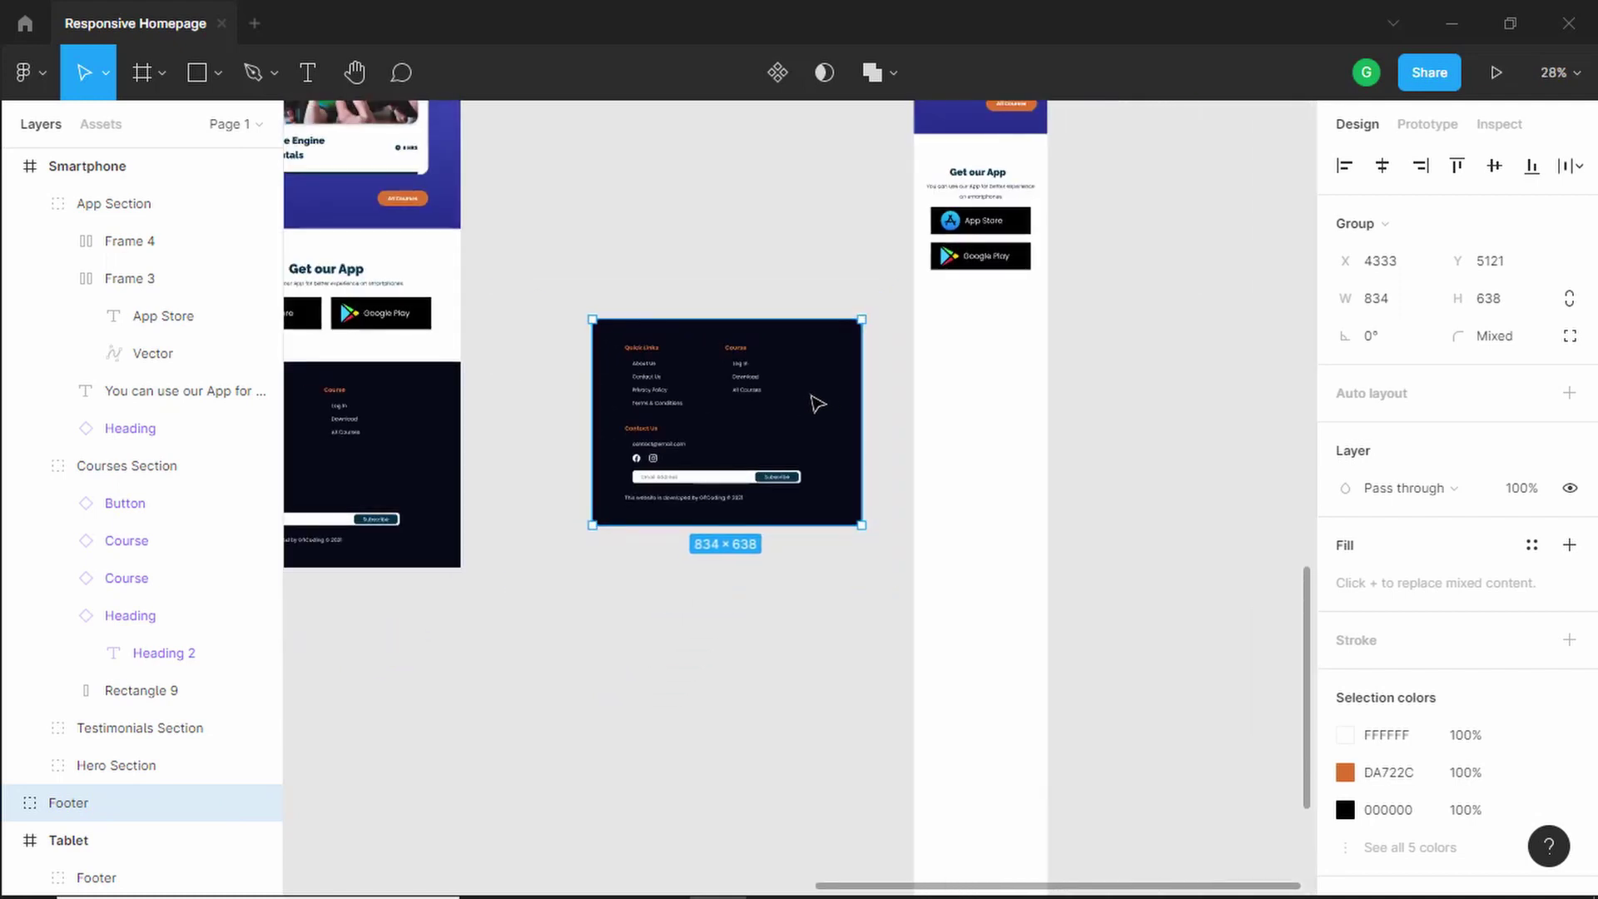
pyautogui.doubleClick(818, 404)
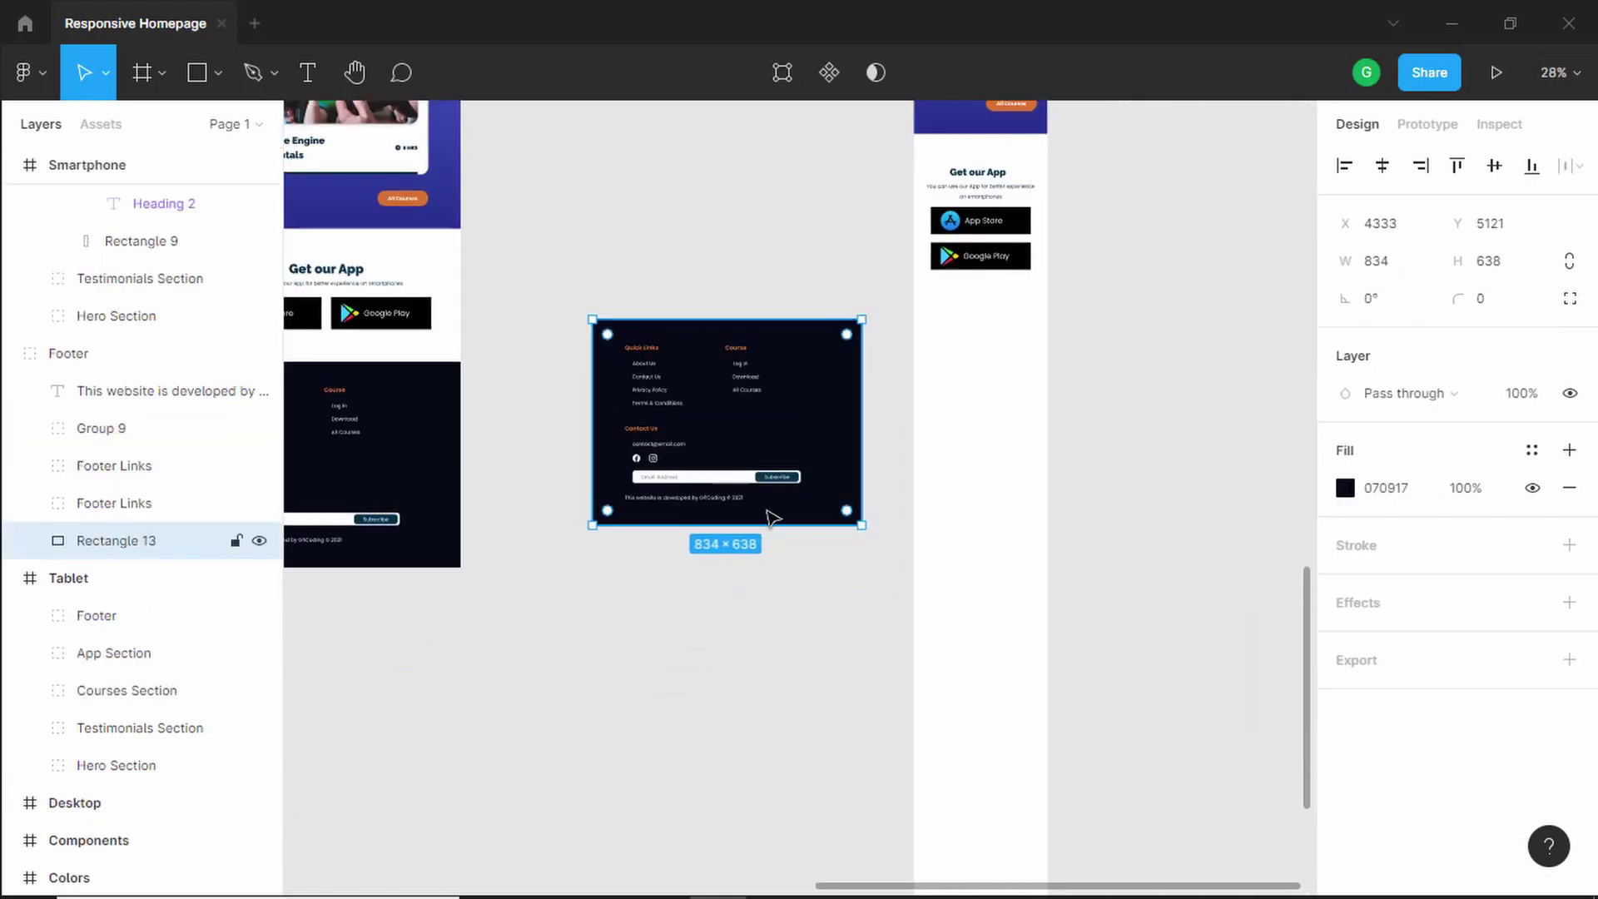
pyautogui.moveTo(747, 577); pyautogui.dragTo(732, 748)
# Move the Contact Us group and copyright line lower in the copied footer, and place the Course links beneath Quick Links at X 4457, Y 5469
pyautogui.scroll(3, 763, 359)
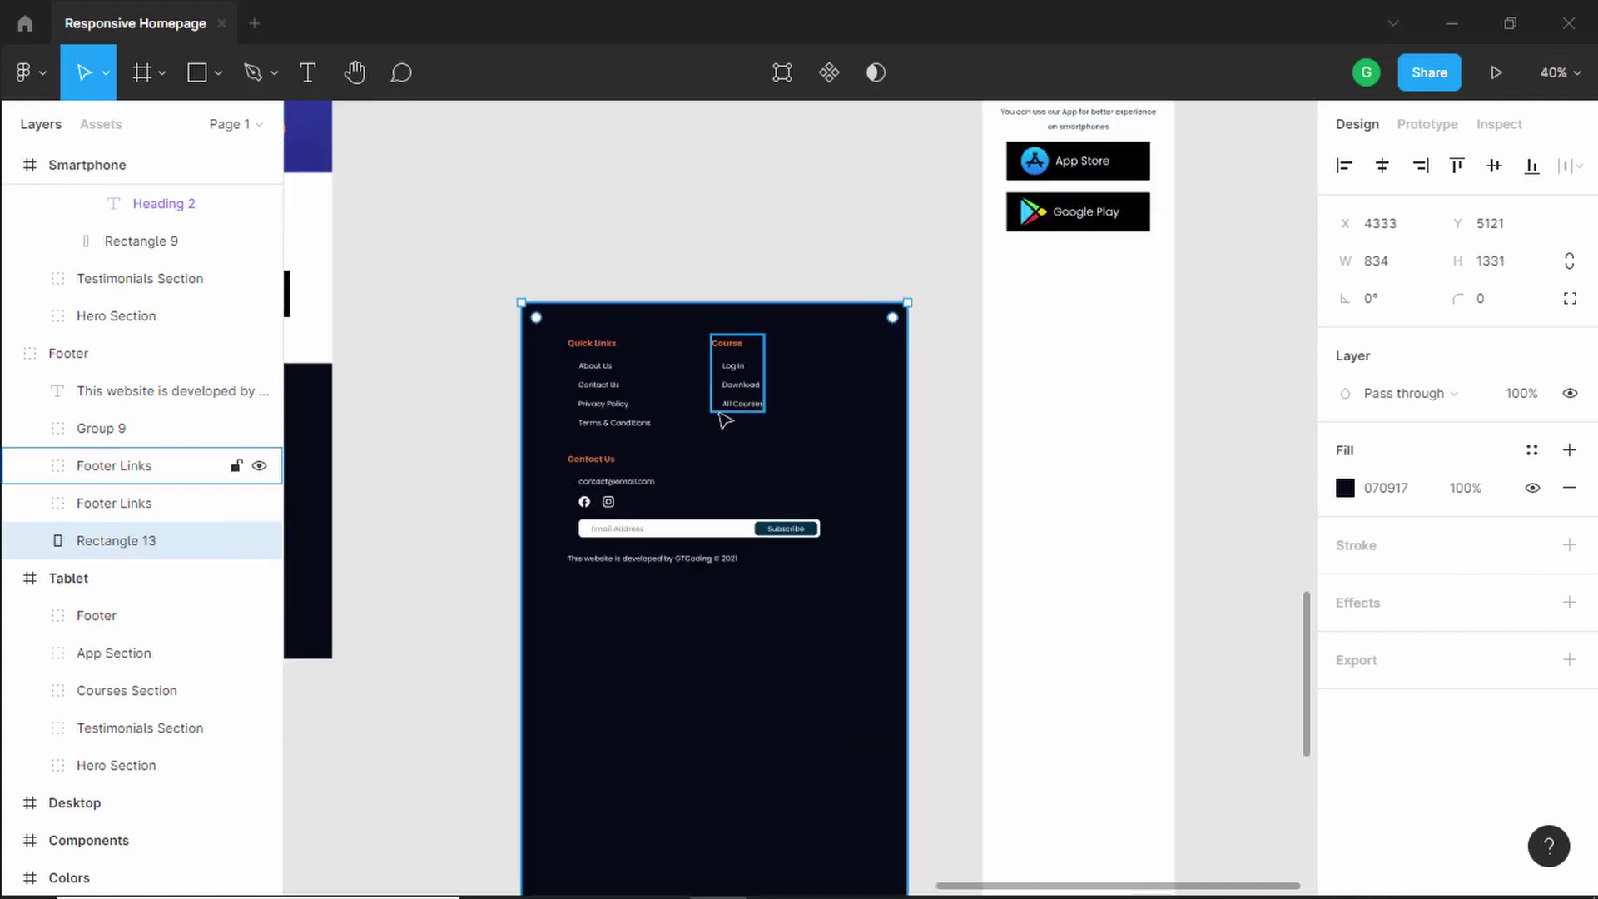
pyautogui.click(608, 501)
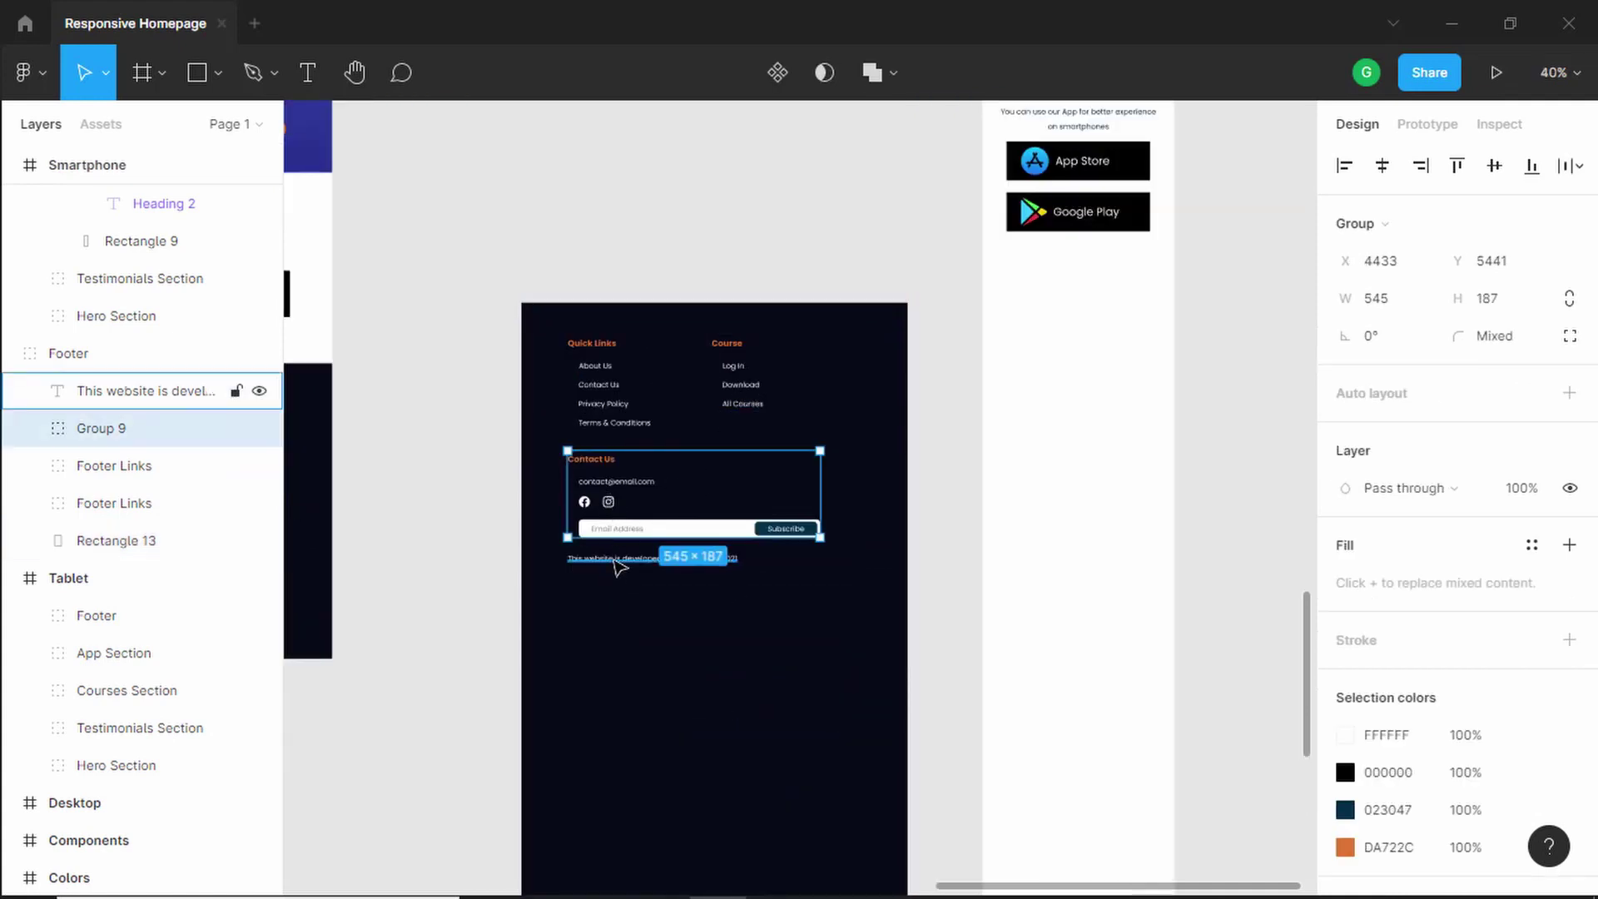
pyautogui.keyDown('shift'); pyautogui.click(612, 559); pyautogui.keyUp('shift')
pyautogui.moveTo(610, 474); pyautogui.dragTo(606, 680)
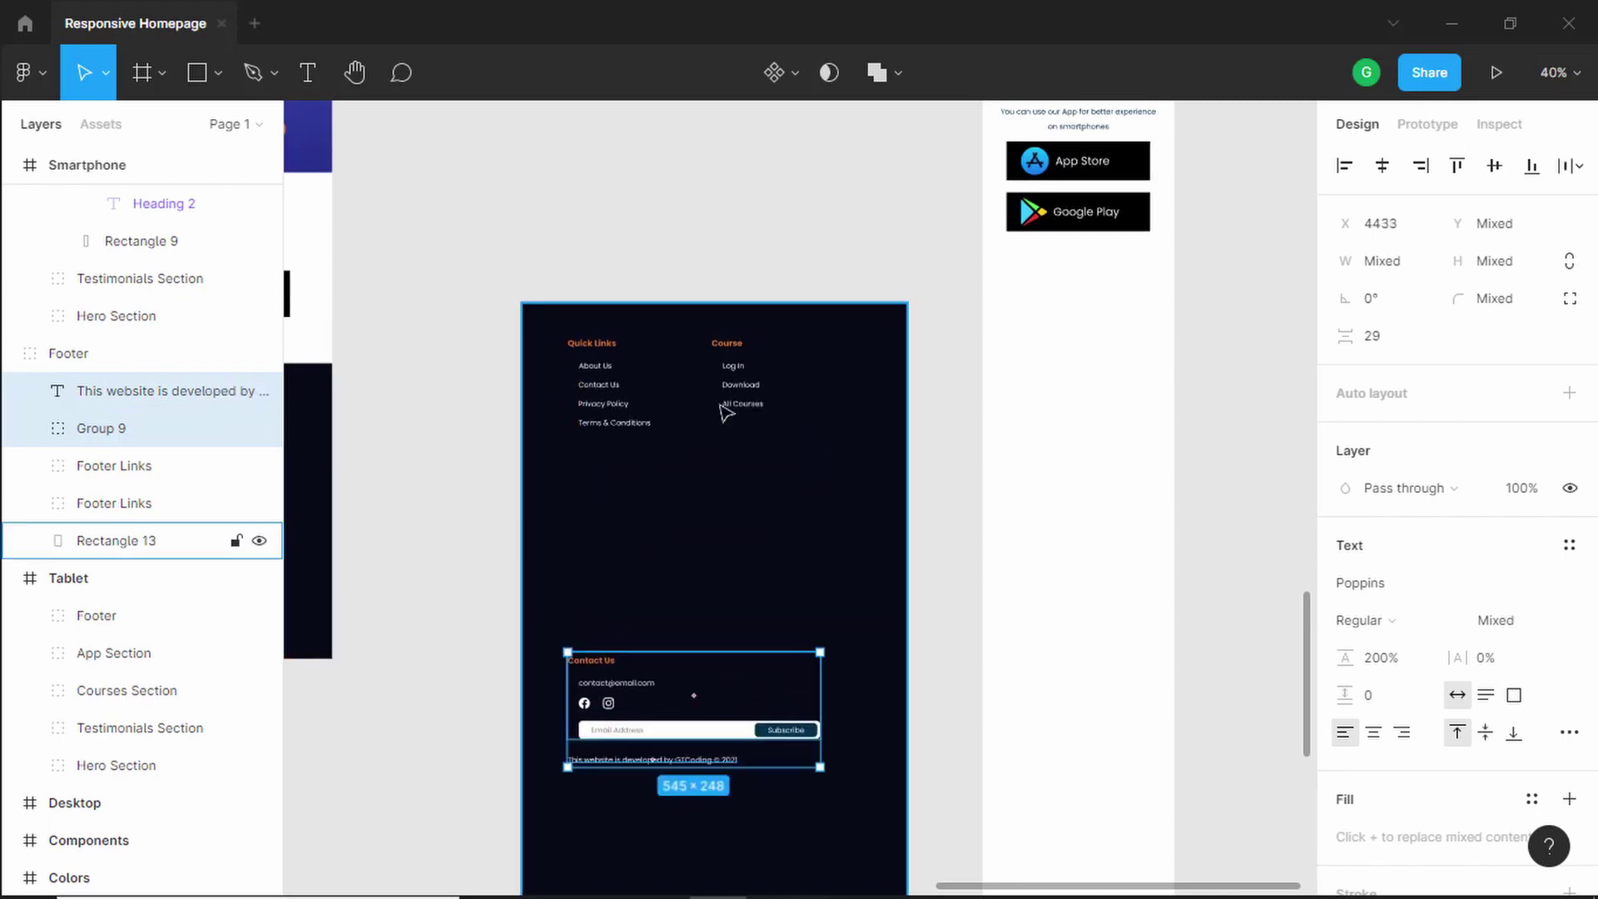
pyautogui.click(734, 379)
pyautogui.moveTo(738, 403); pyautogui.dragTo(605, 508)
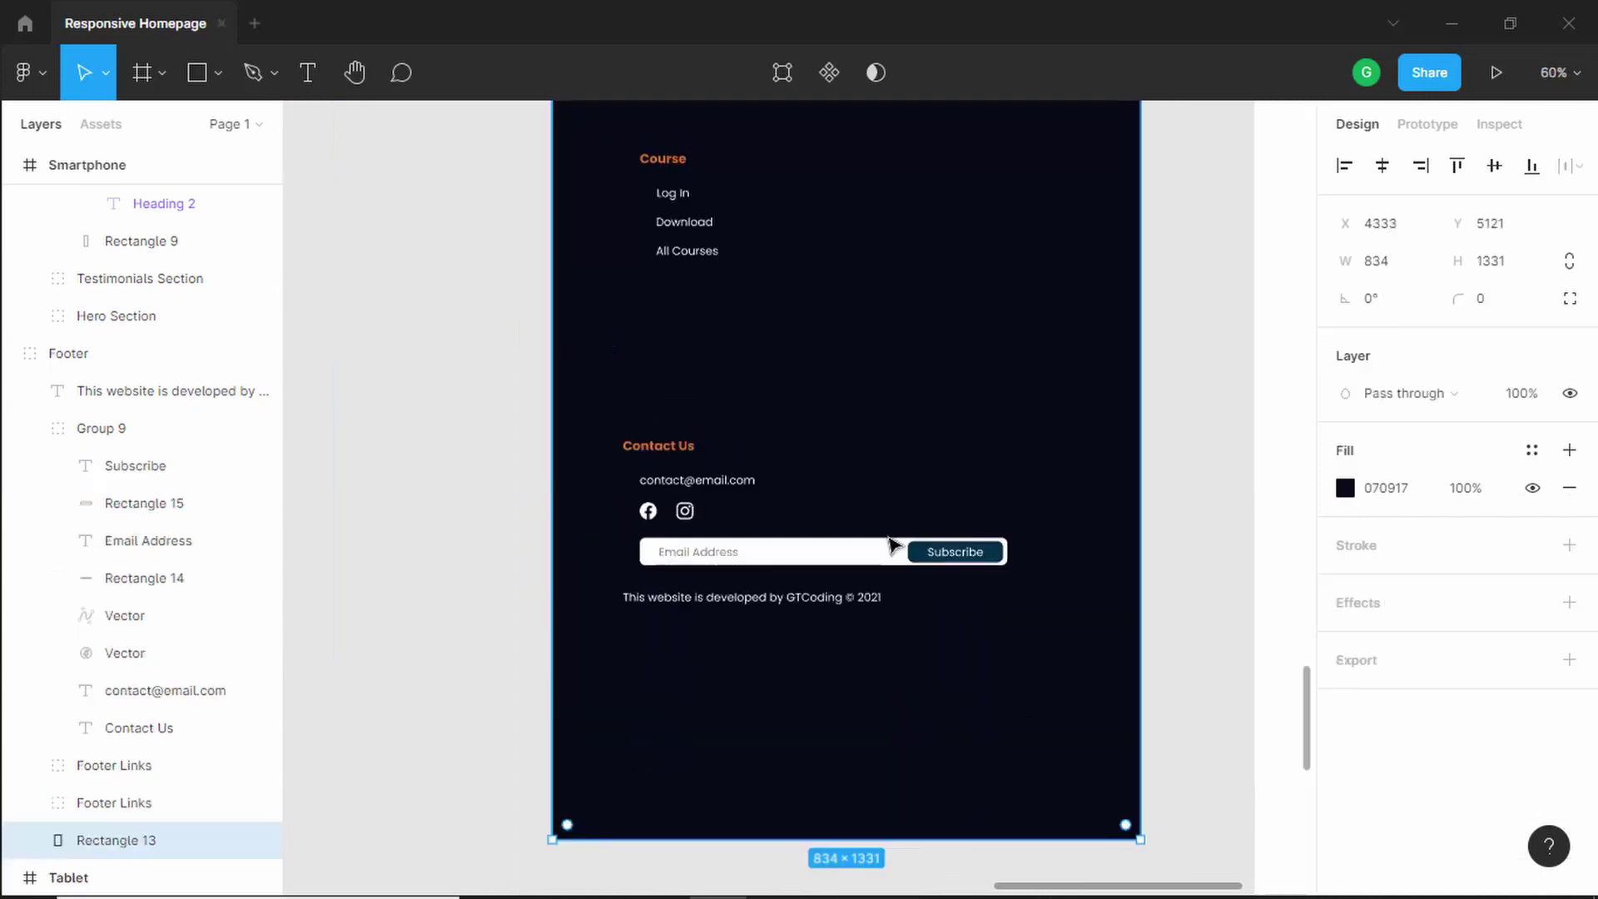
# Shorten the white email address field to 301 px wide and move the copyright line lower to leave room beneath it
pyautogui.scroll(3, 888, 537)
pyautogui.scroll(1, 871, 556)
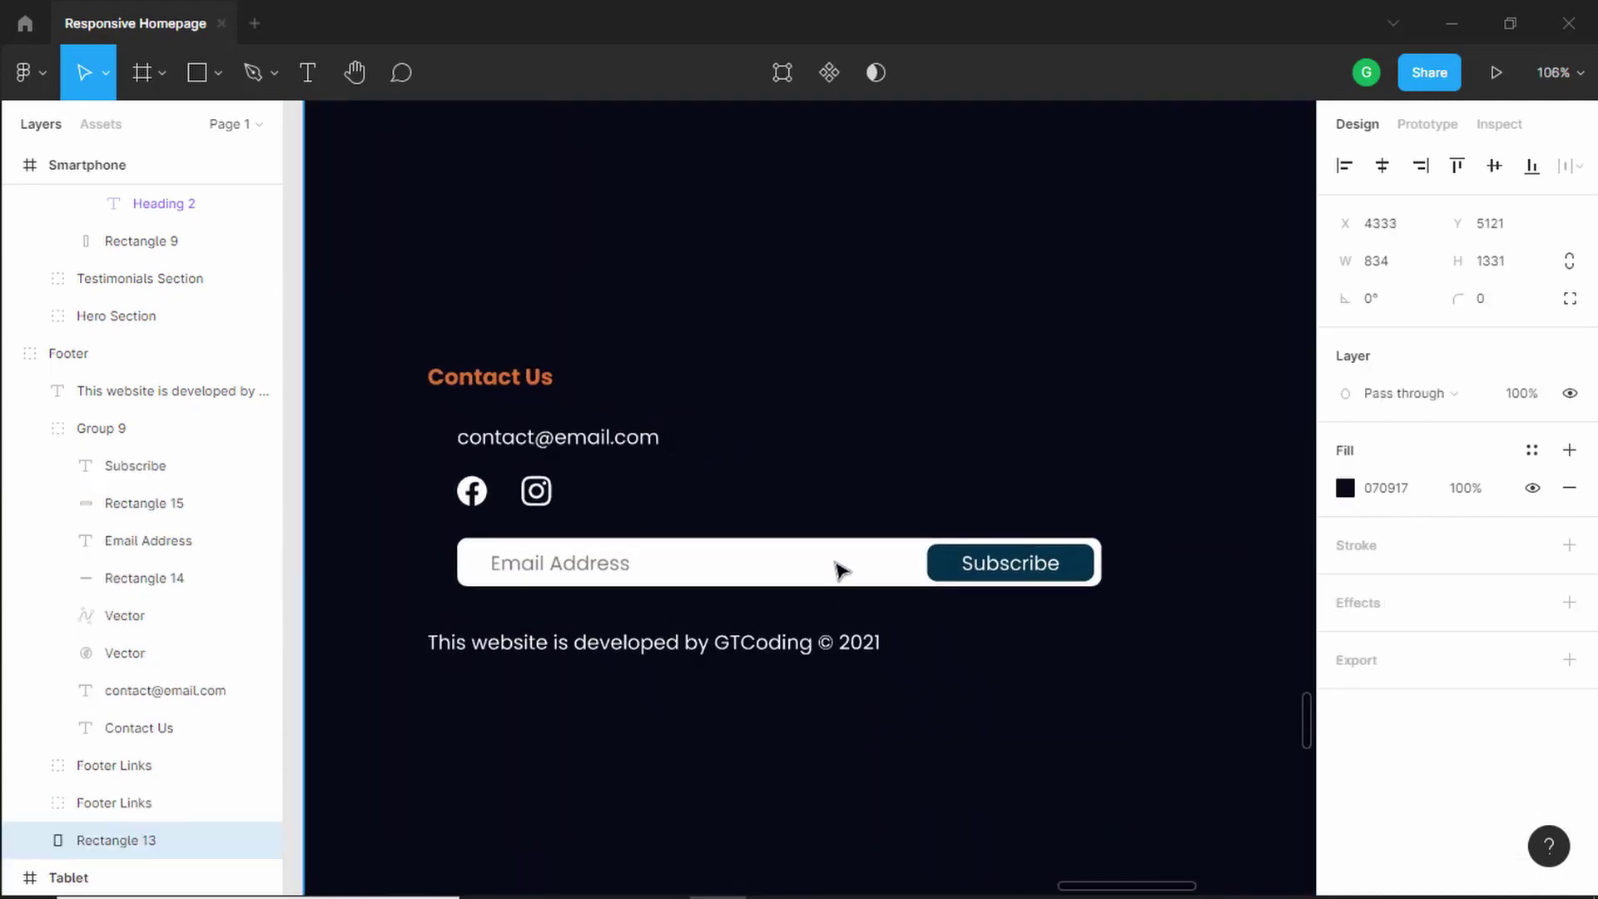
pyautogui.doubleClick(834, 571)
pyautogui.moveTo(1107, 568); pyautogui.dragTo(830, 572)
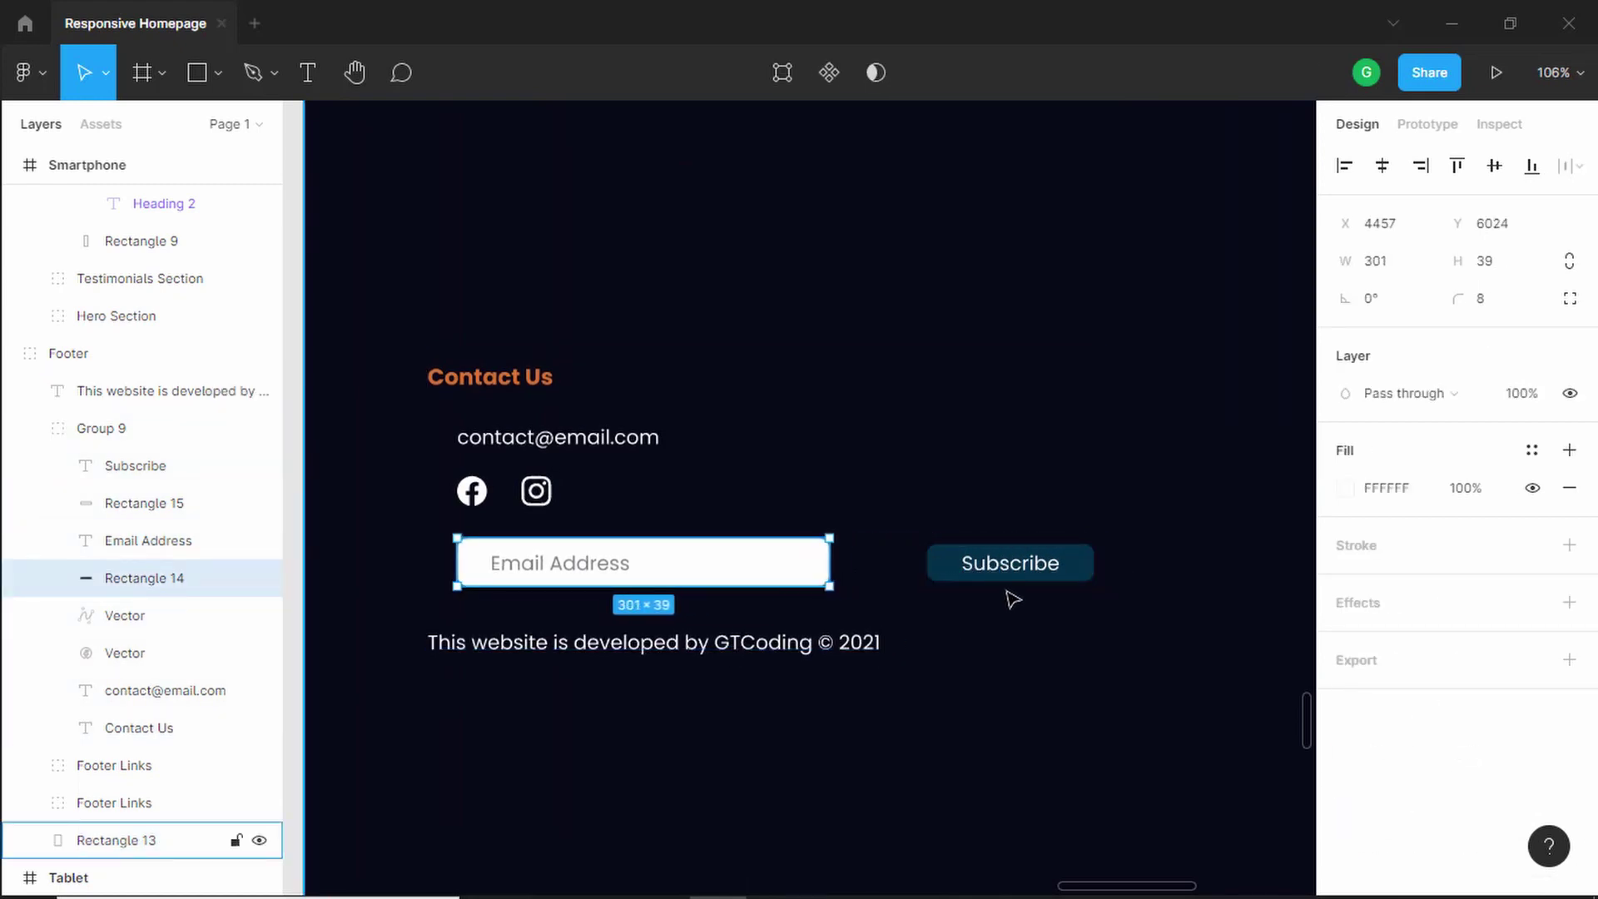
pyautogui.click(698, 653)
pyautogui.moveTo(695, 651); pyautogui.dragTo(694, 709)
# Move the Subscribe label together with its button rectangle beneath the email address field
pyautogui.doubleClick(1038, 572)
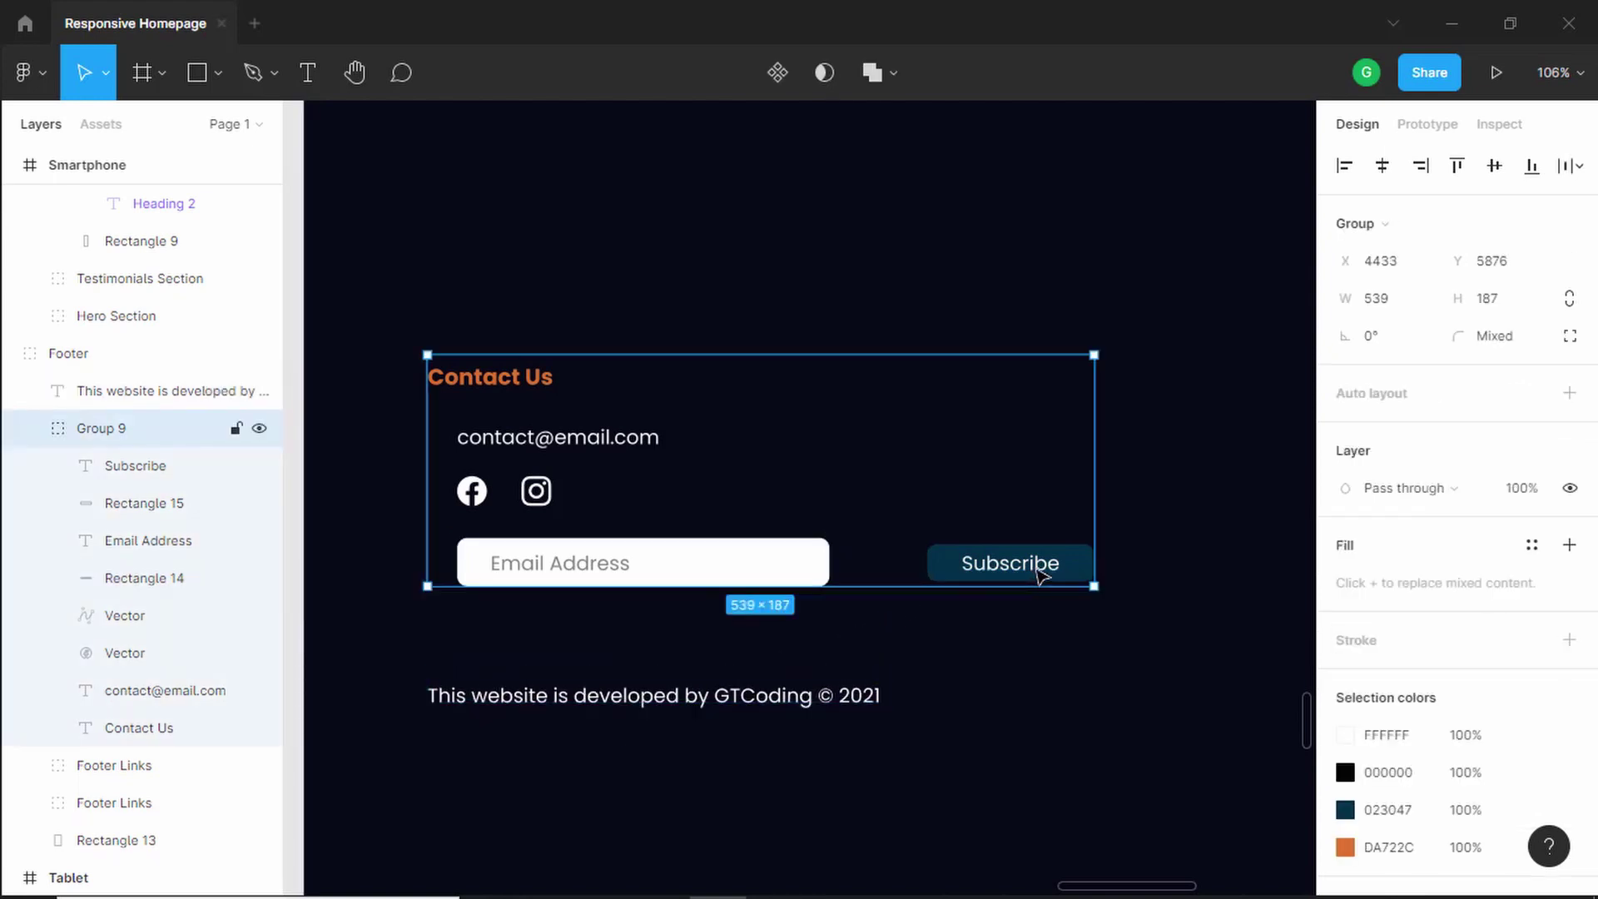
pyautogui.keyDown('shift'); pyautogui.click(1040, 573); pyautogui.keyUp('shift')
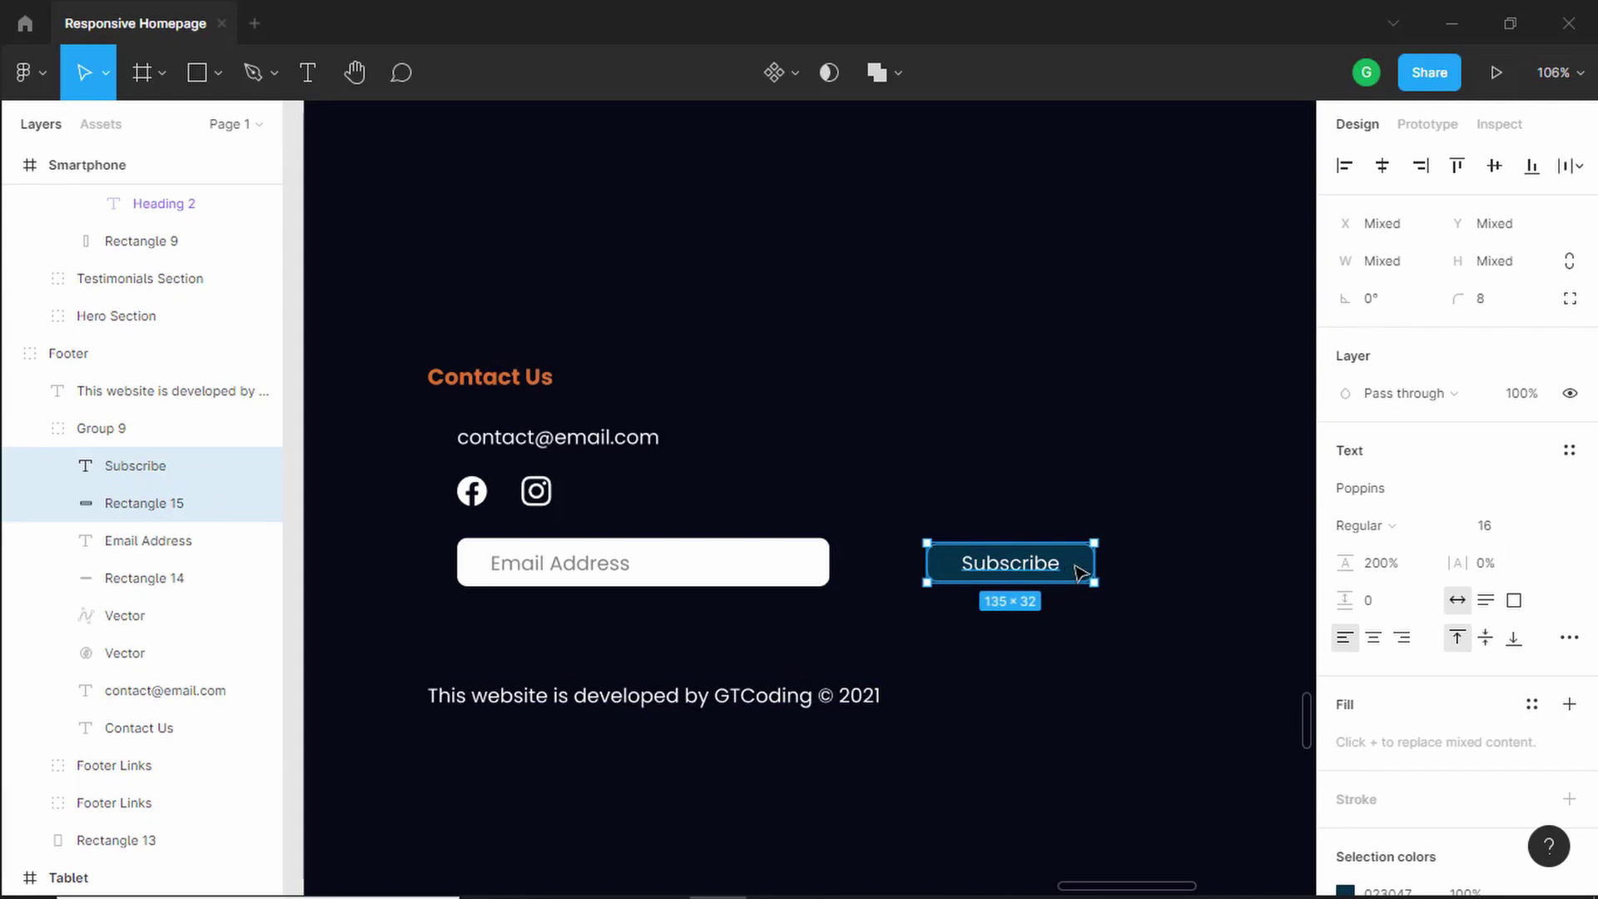
pyautogui.moveTo(1061, 572); pyautogui.dragTo(701, 632)
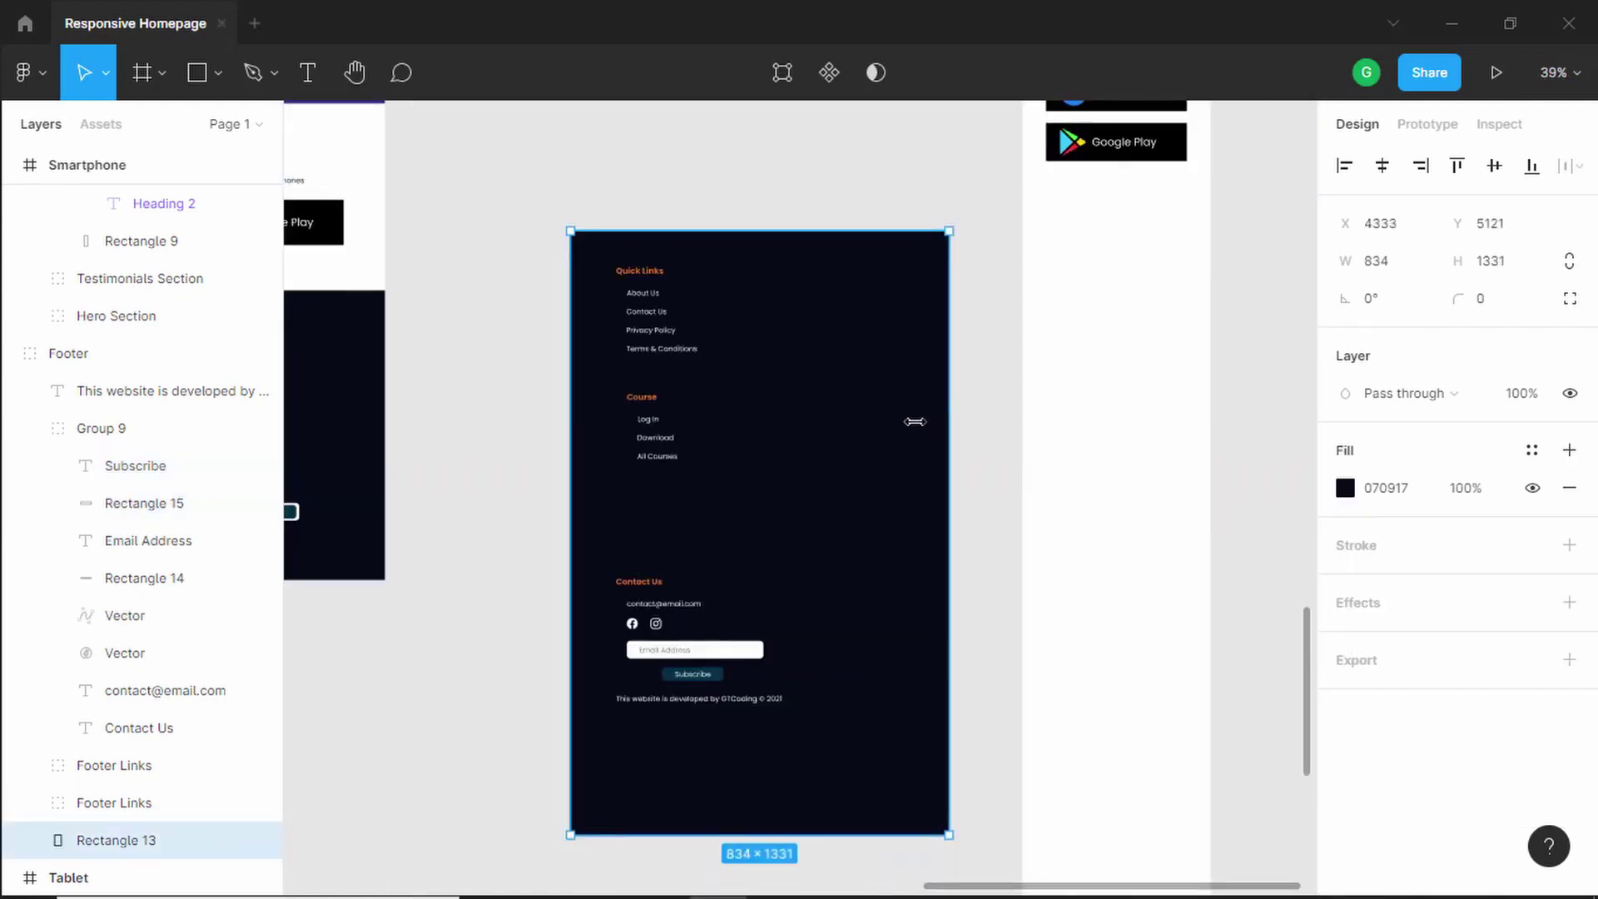
# Narrow the footer background to about 498 px and move the footer into the Smartphone frame beneath the app buttons at X 0, Y 3563
pyautogui.moveTo(914, 422); pyautogui.dragTo(796, 441)
pyautogui.click(873, 256)
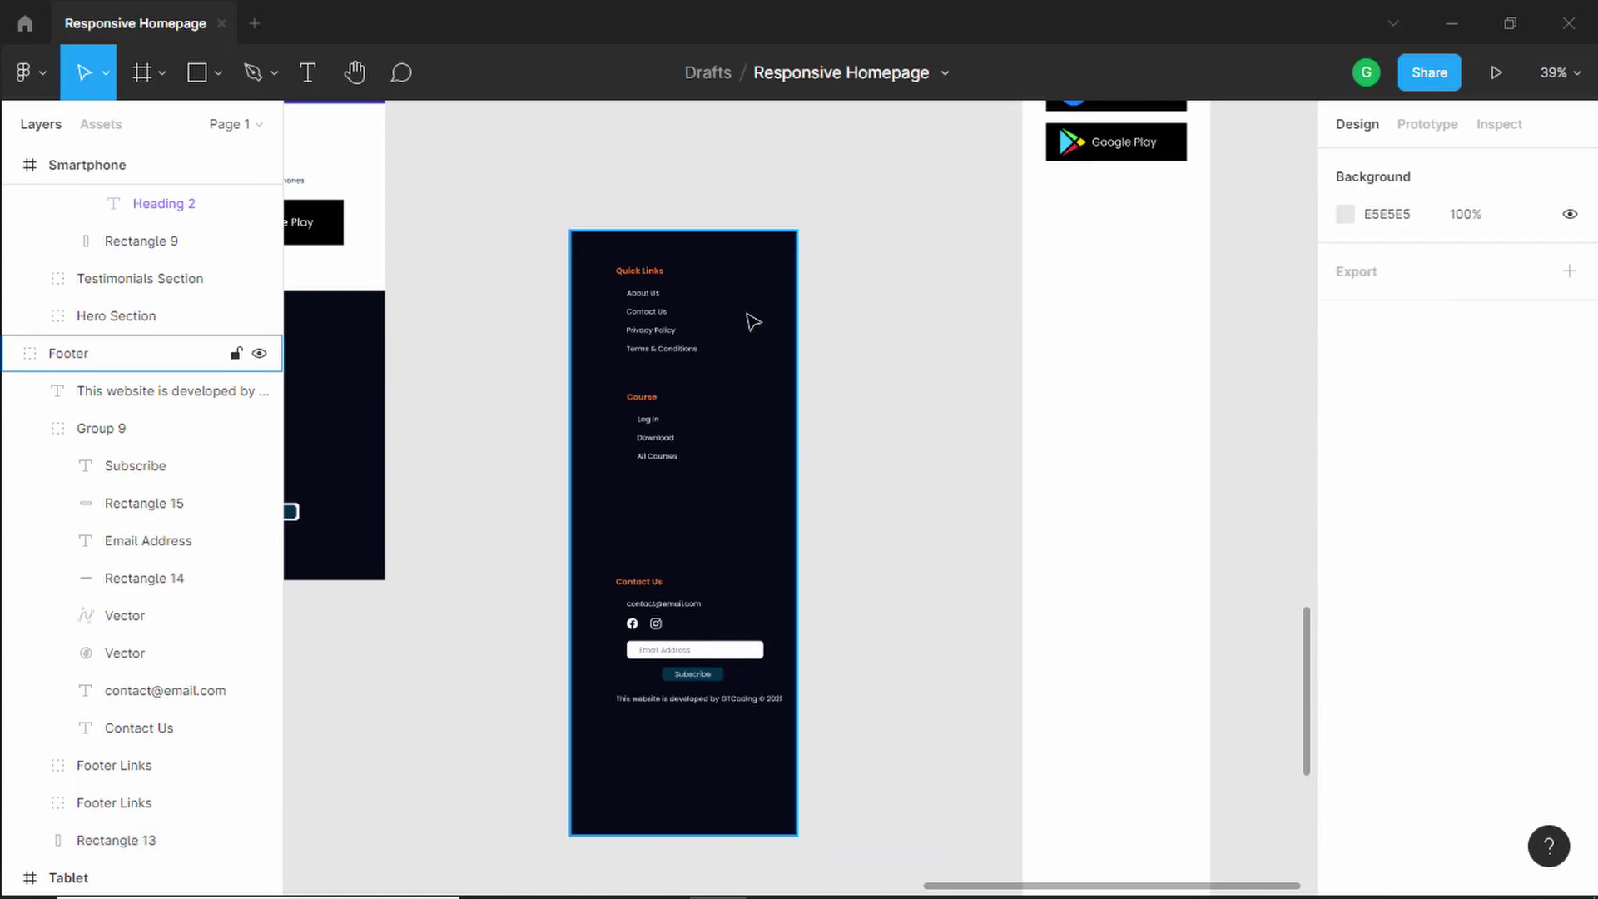
pyautogui.moveTo(741, 342); pyautogui.dragTo(938, 381)
pyautogui.scroll(5, 1160, 343)
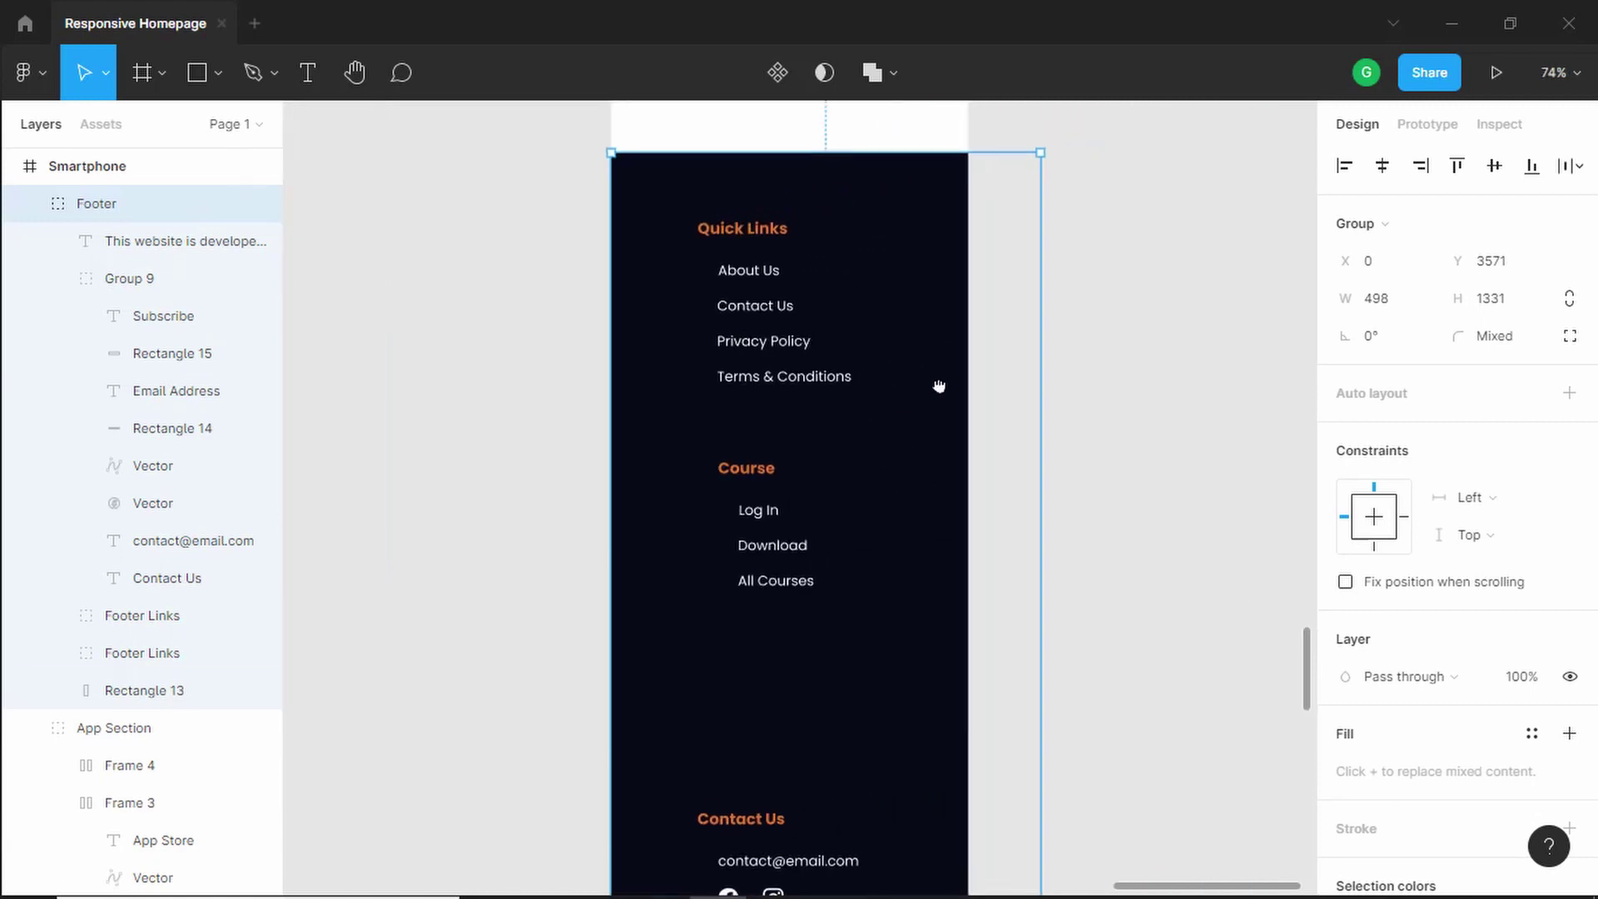
pyautogui.moveTo(670, 365); pyautogui.dragTo(668, 356)
# Narrow the footer background to the frame's 414 px width, check its gap to the App Section, and nudge it slightly higher
pyautogui.doubleClick(678, 358)
pyautogui.moveTo(1045, 333); pyautogui.dragTo(970, 341)
pyautogui.scroll(-2, 970, 342)
pyautogui.moveTo(970, 342); pyautogui.dragTo(931, 428)
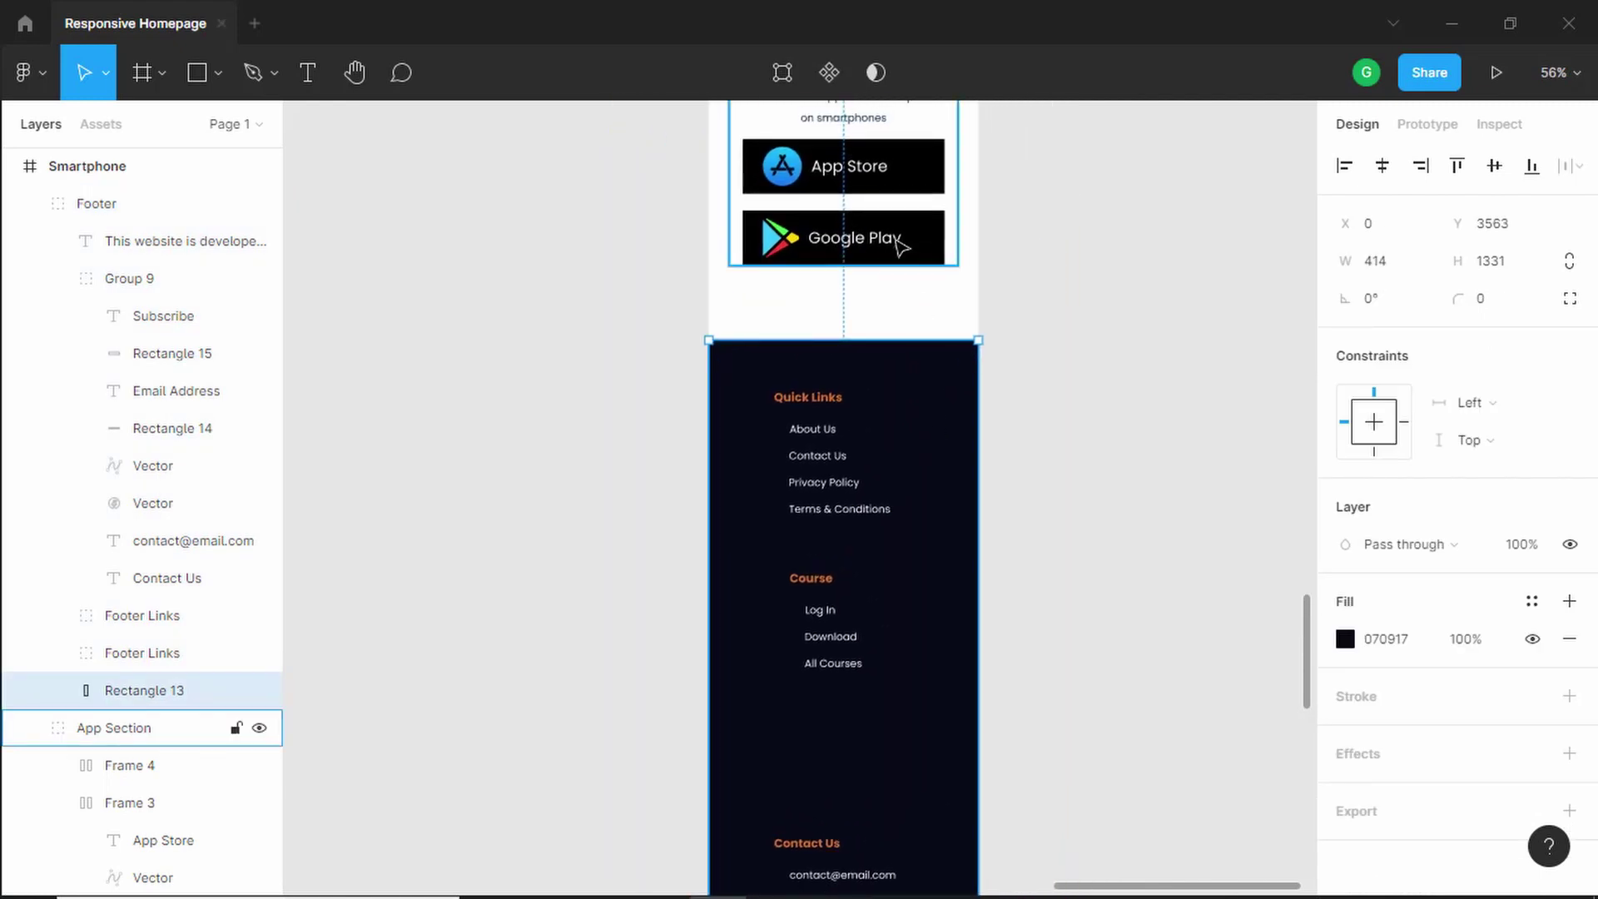
pyautogui.press('alt')
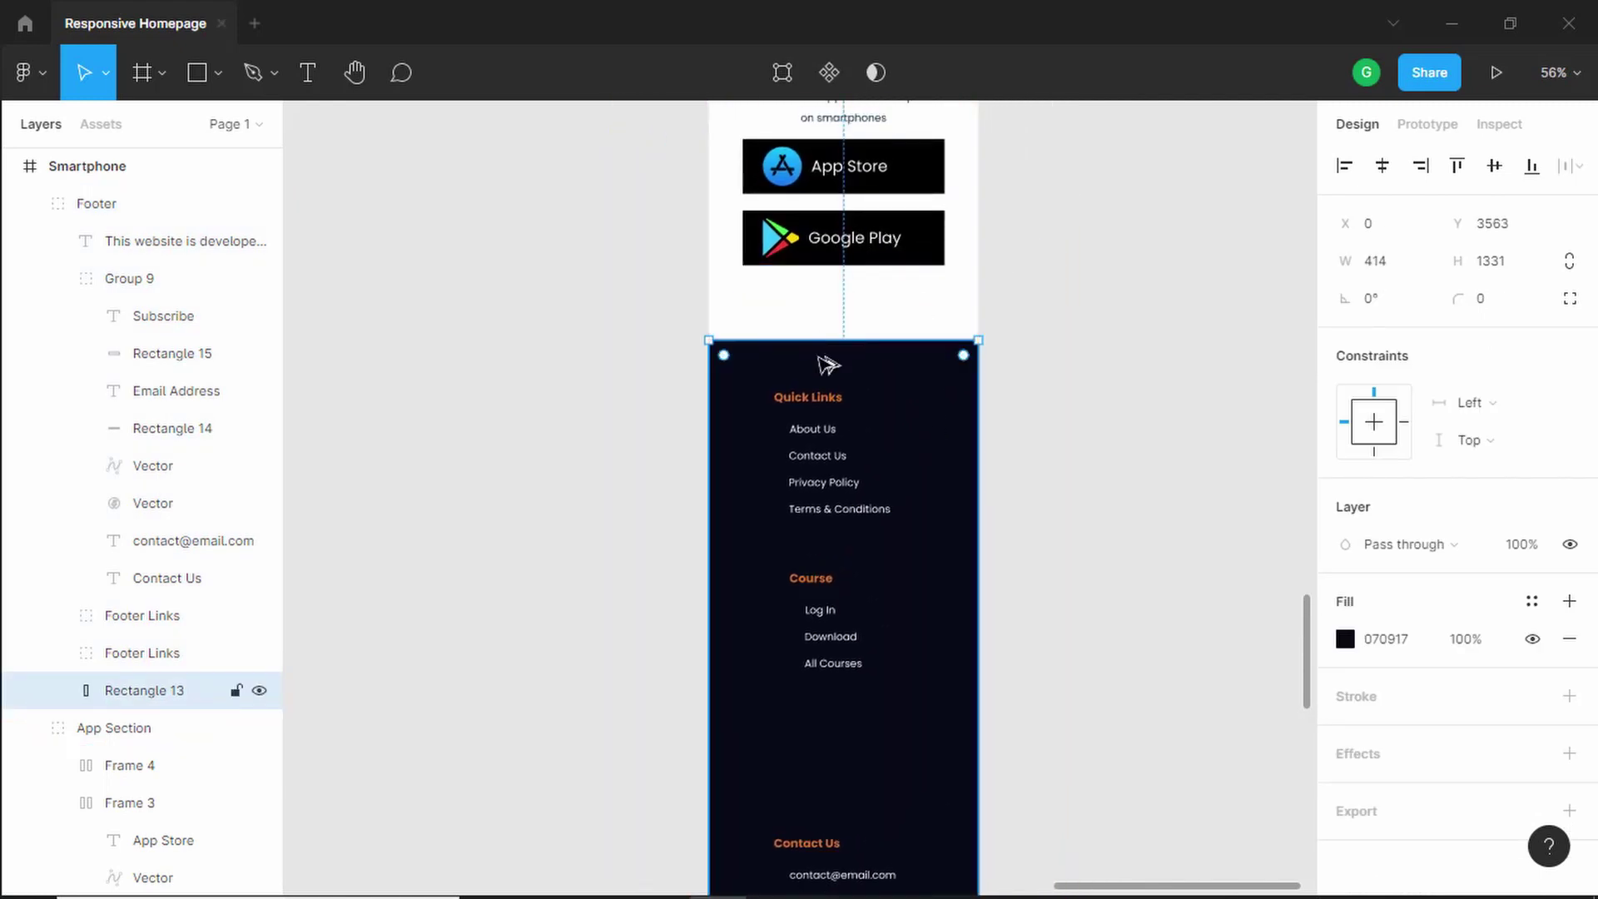
pyautogui.moveTo(818, 357); pyautogui.dragTo(818, 345)
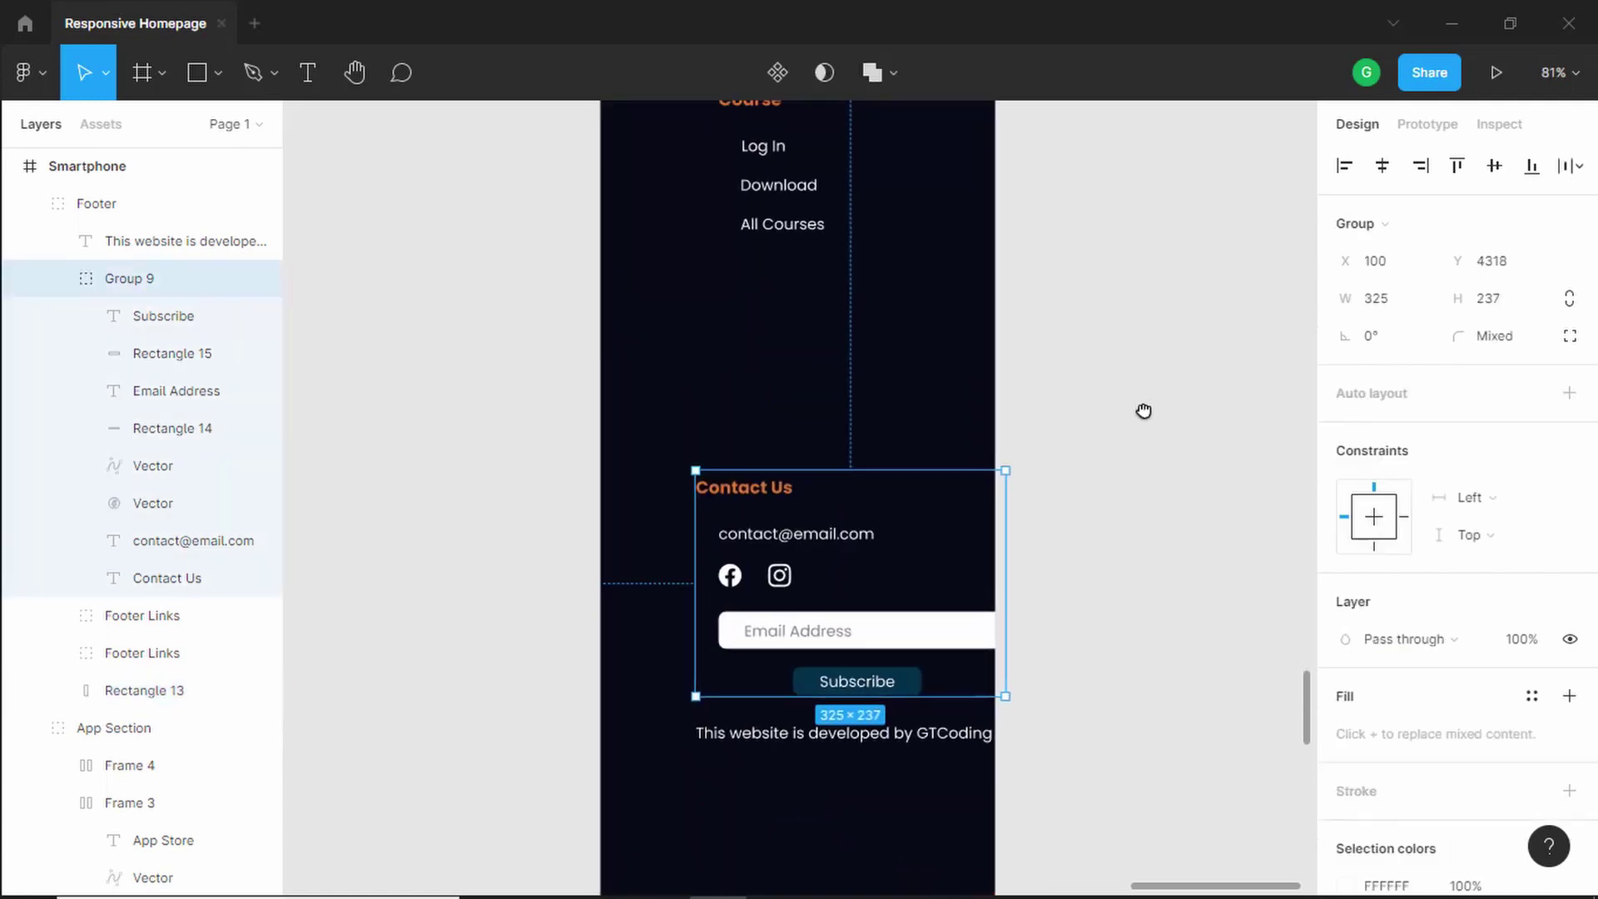
# Move the Contact Us group to X 65, Y 4313, wrap the copyright text at 274 px wide, and reposition it beneath the group
pyautogui.moveTo(1140, 410); pyautogui.dragTo(1168, 336)
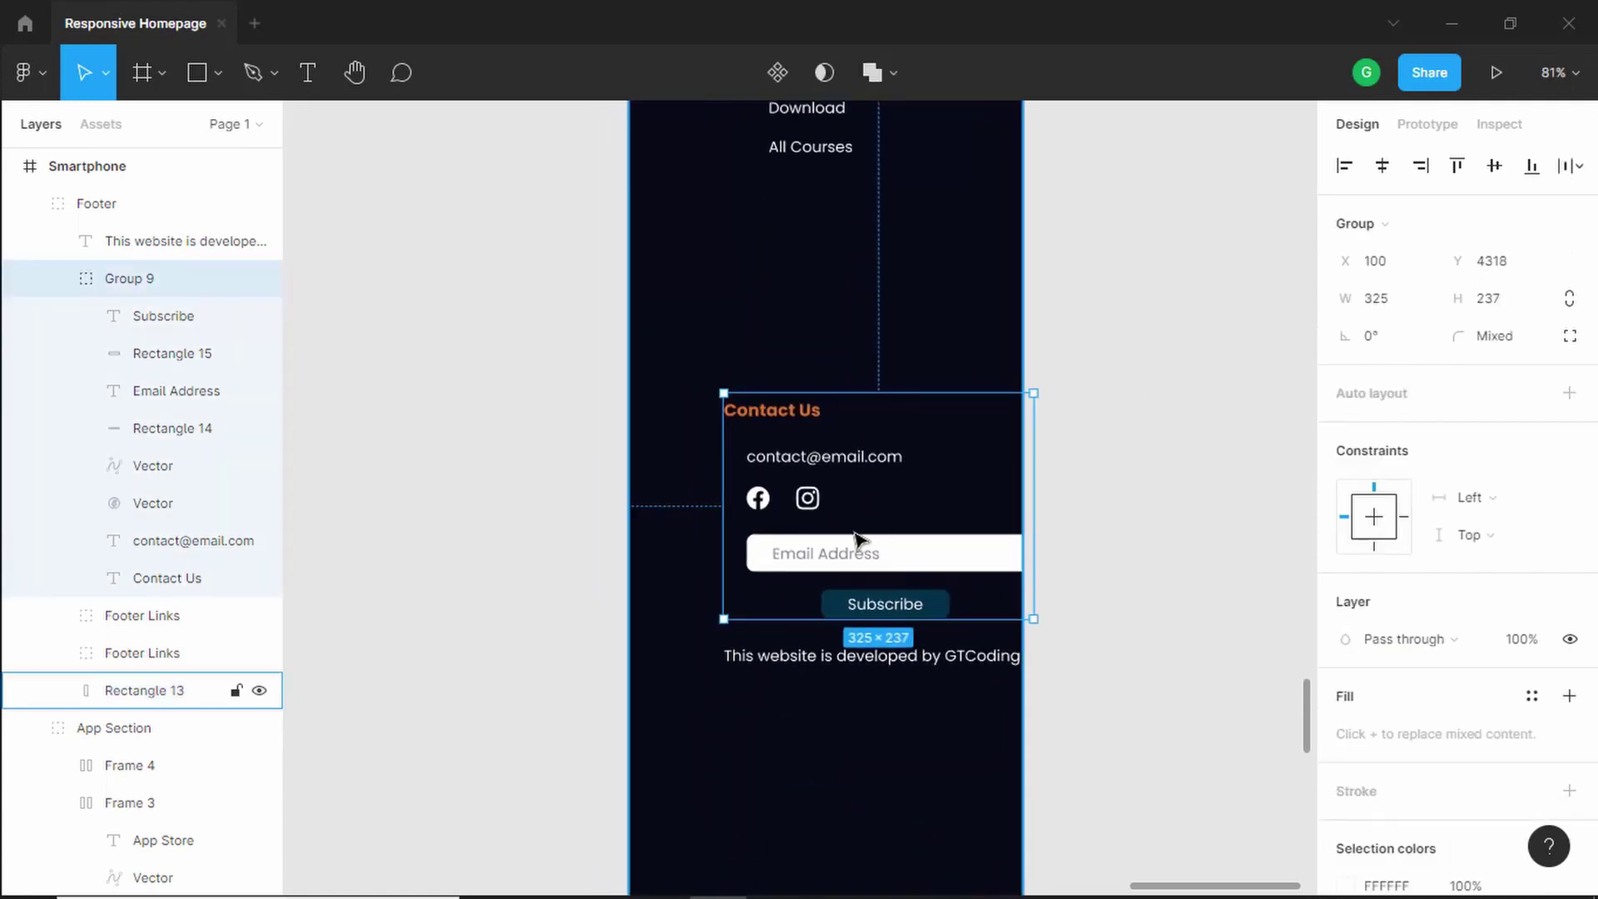
pyautogui.moveTo(884, 480); pyautogui.dragTo(850, 476)
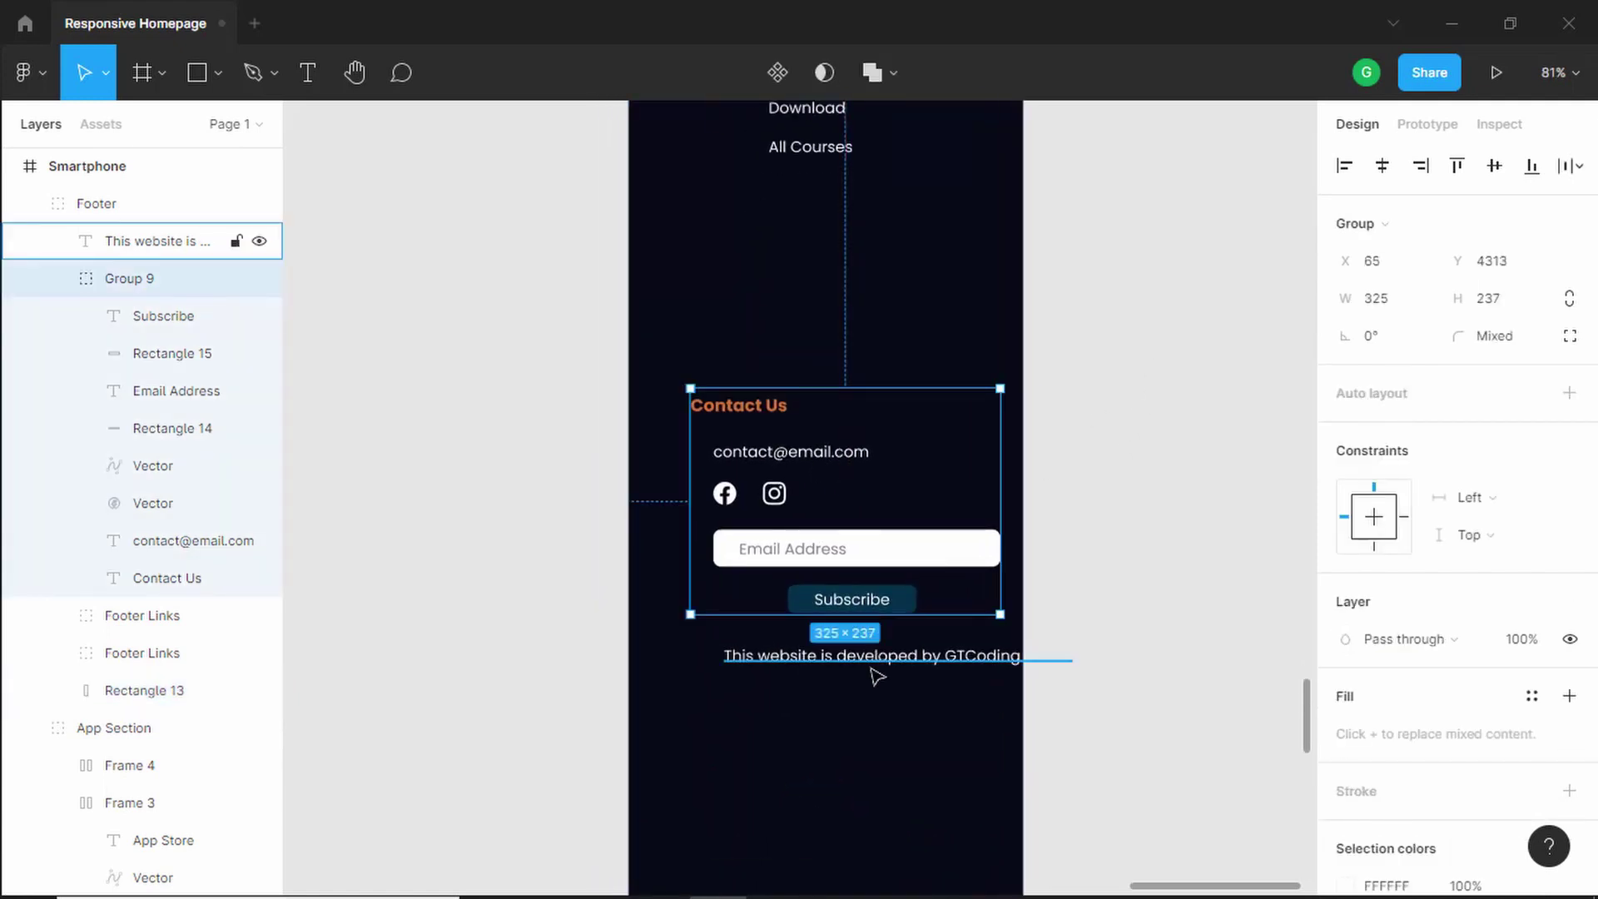
pyautogui.click(889, 662)
pyautogui.click(889, 662)
pyautogui.moveTo(1072, 654); pyautogui.dragTo(983, 658)
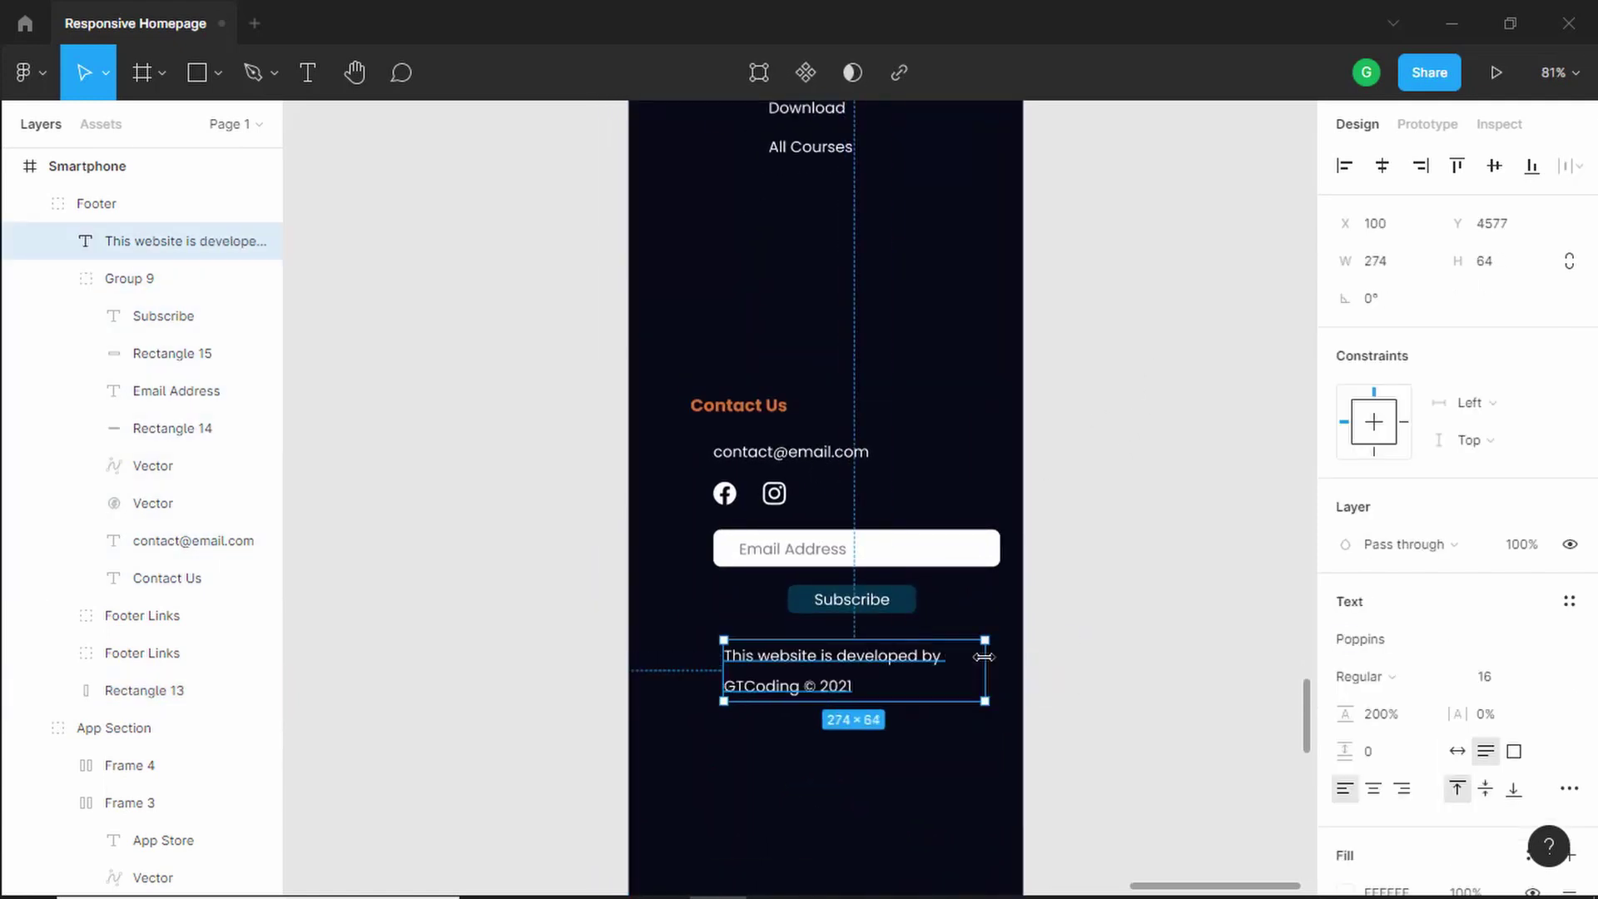
pyautogui.moveTo(840, 669); pyautogui.dragTo(777, 706)
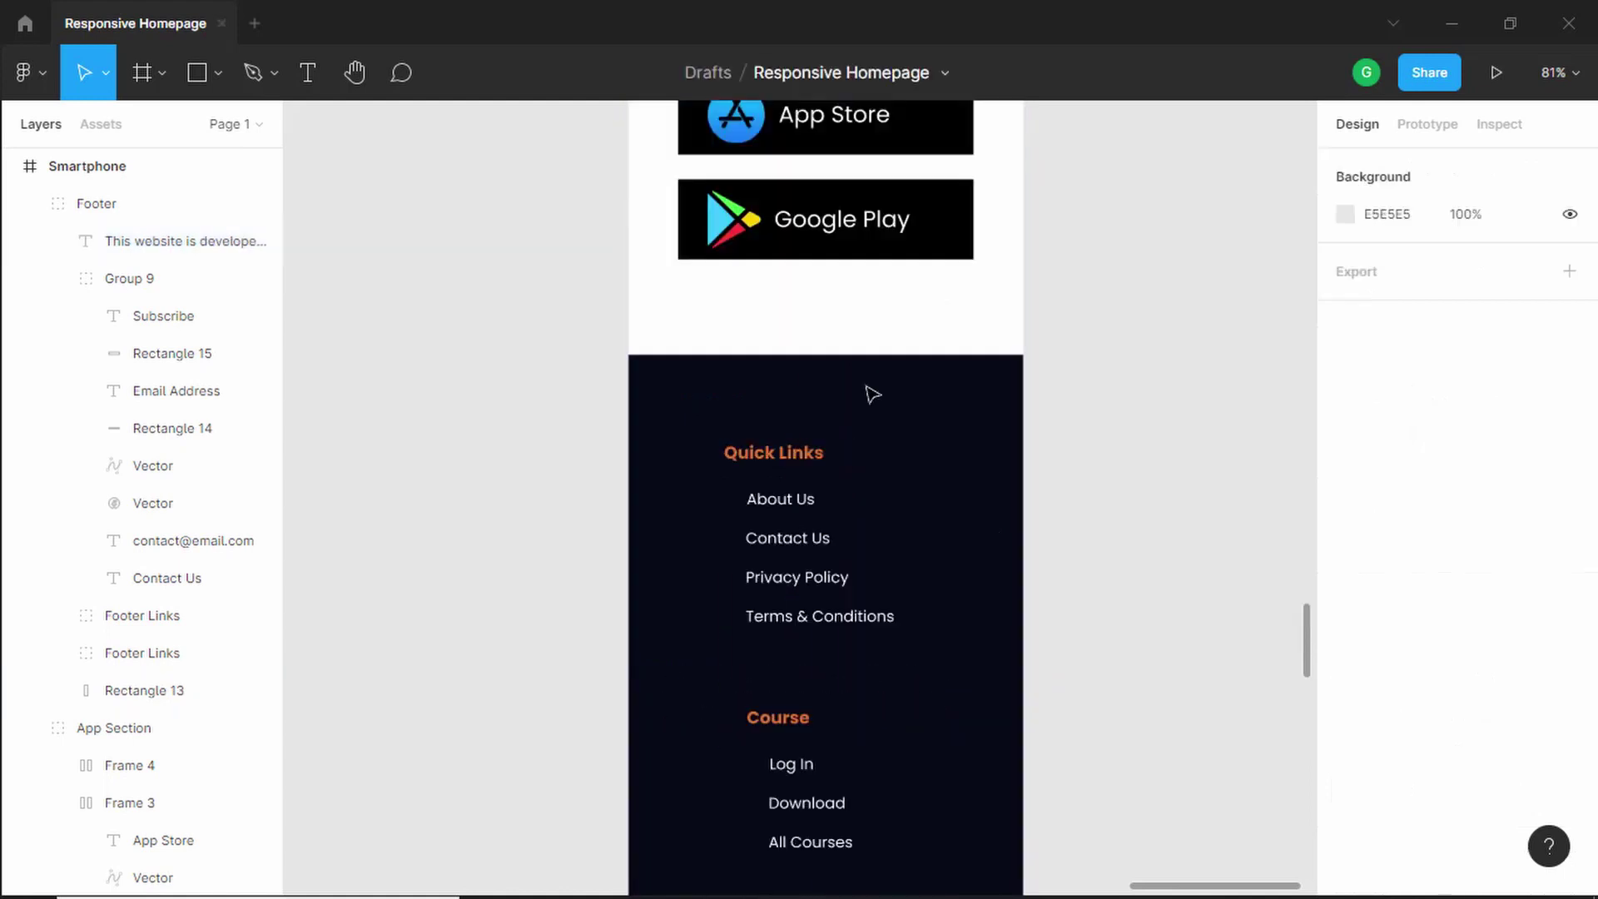
# Center the Quick Links group horizontally in the footer
pyautogui.scroll(-2, 840, 407)
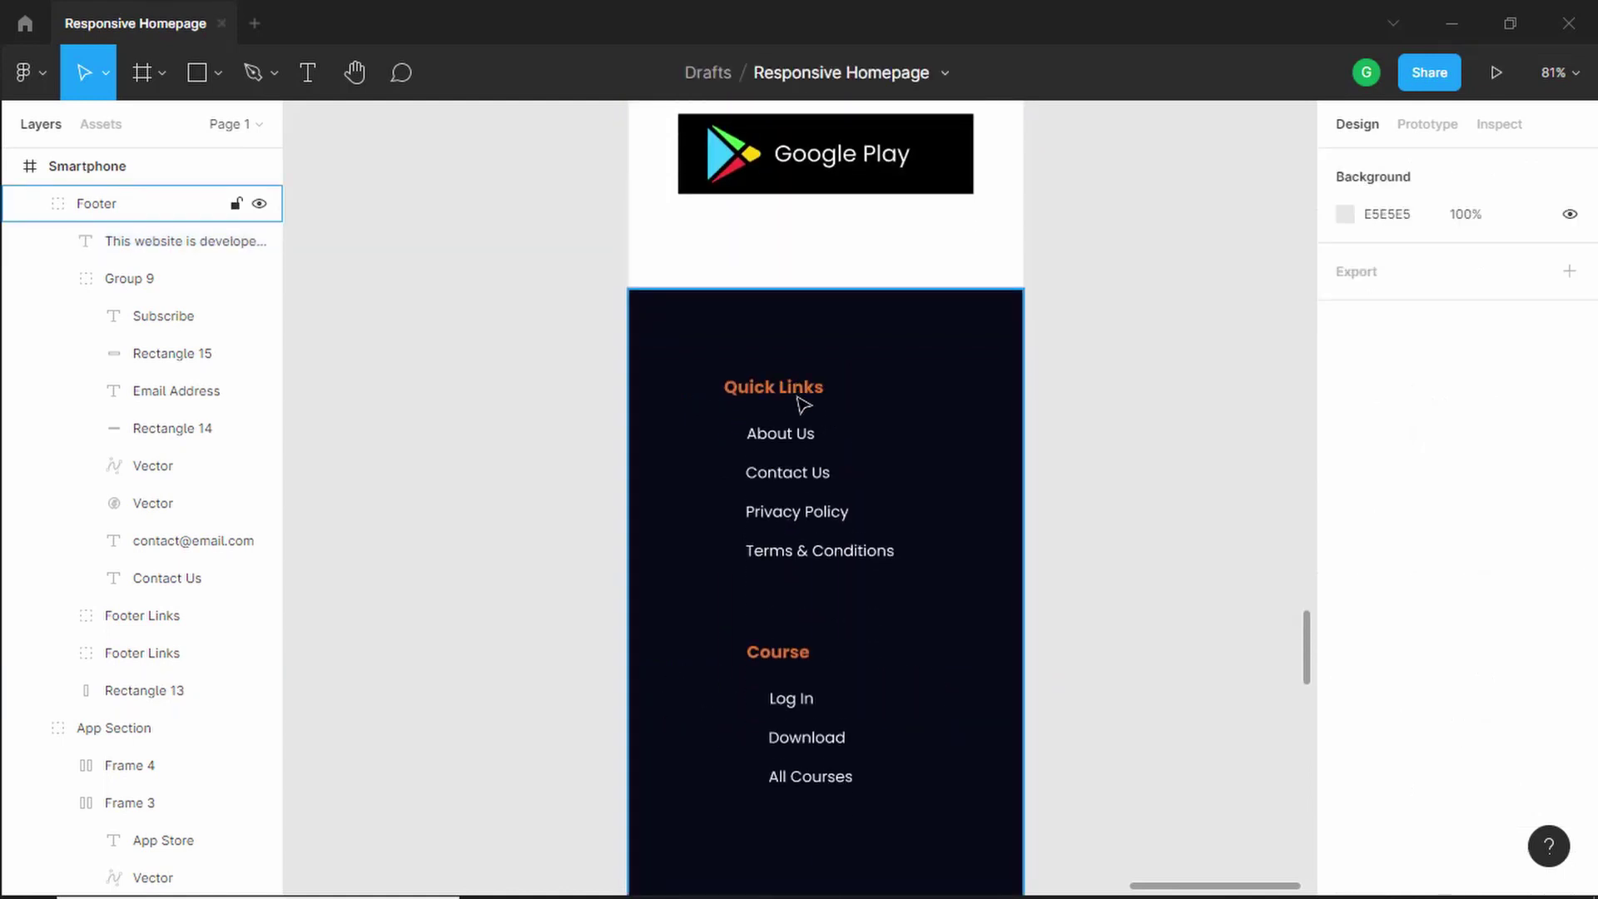
pyautogui.click(803, 402)
pyautogui.doubleClick(803, 397)
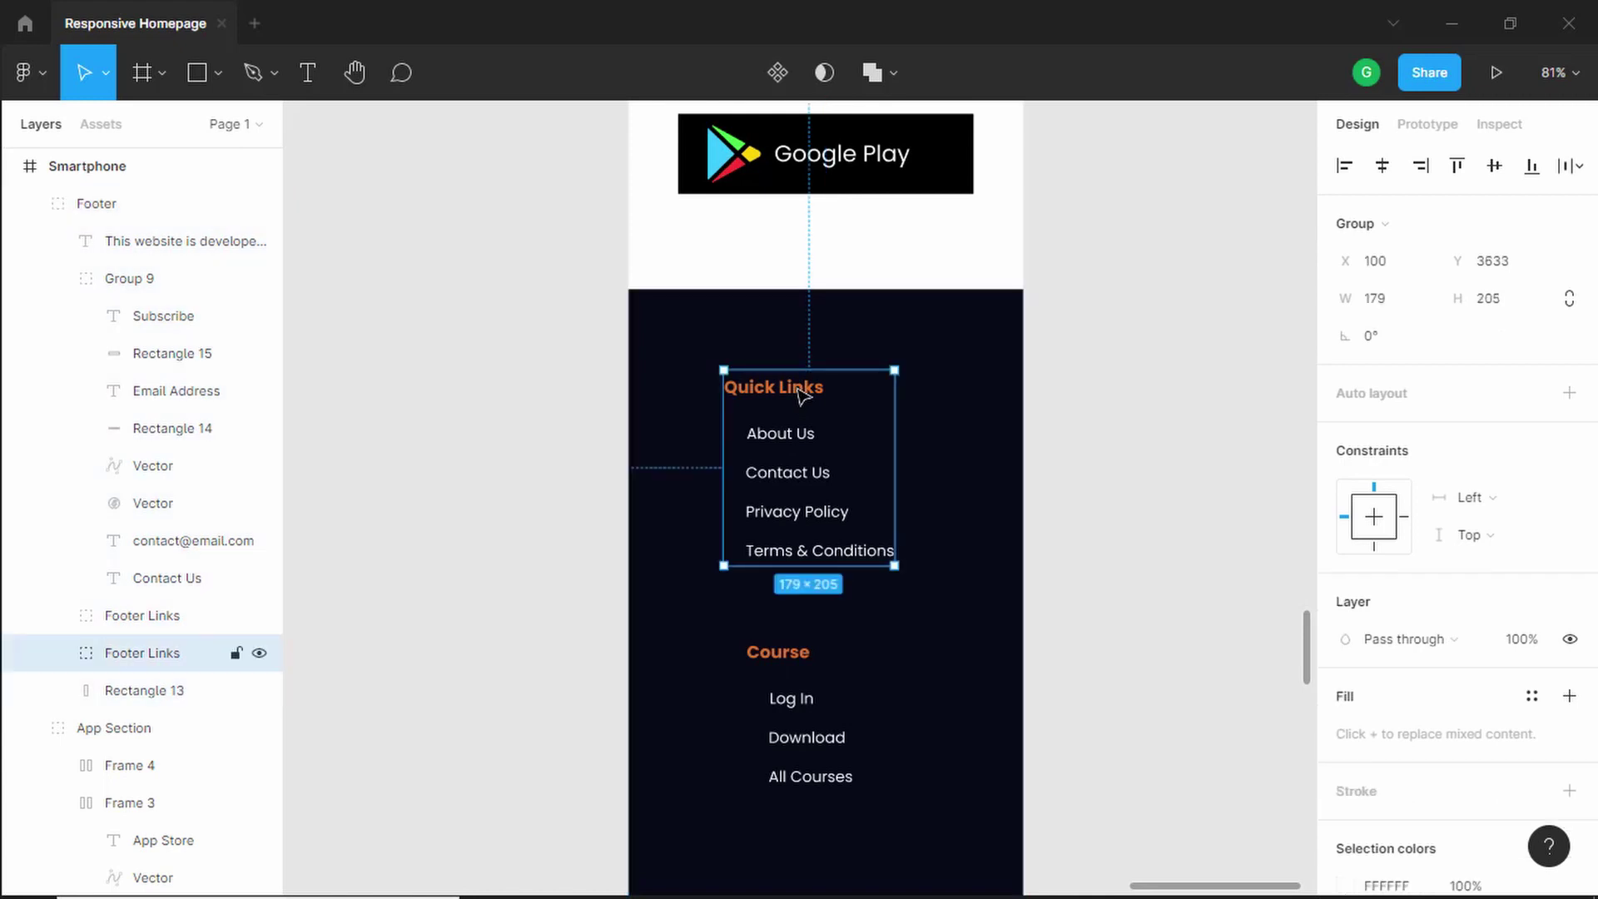
pyautogui.keyDown('ctrl'); pyautogui.scroll(3, 1102, 464); pyautogui.keyUp('ctrl')
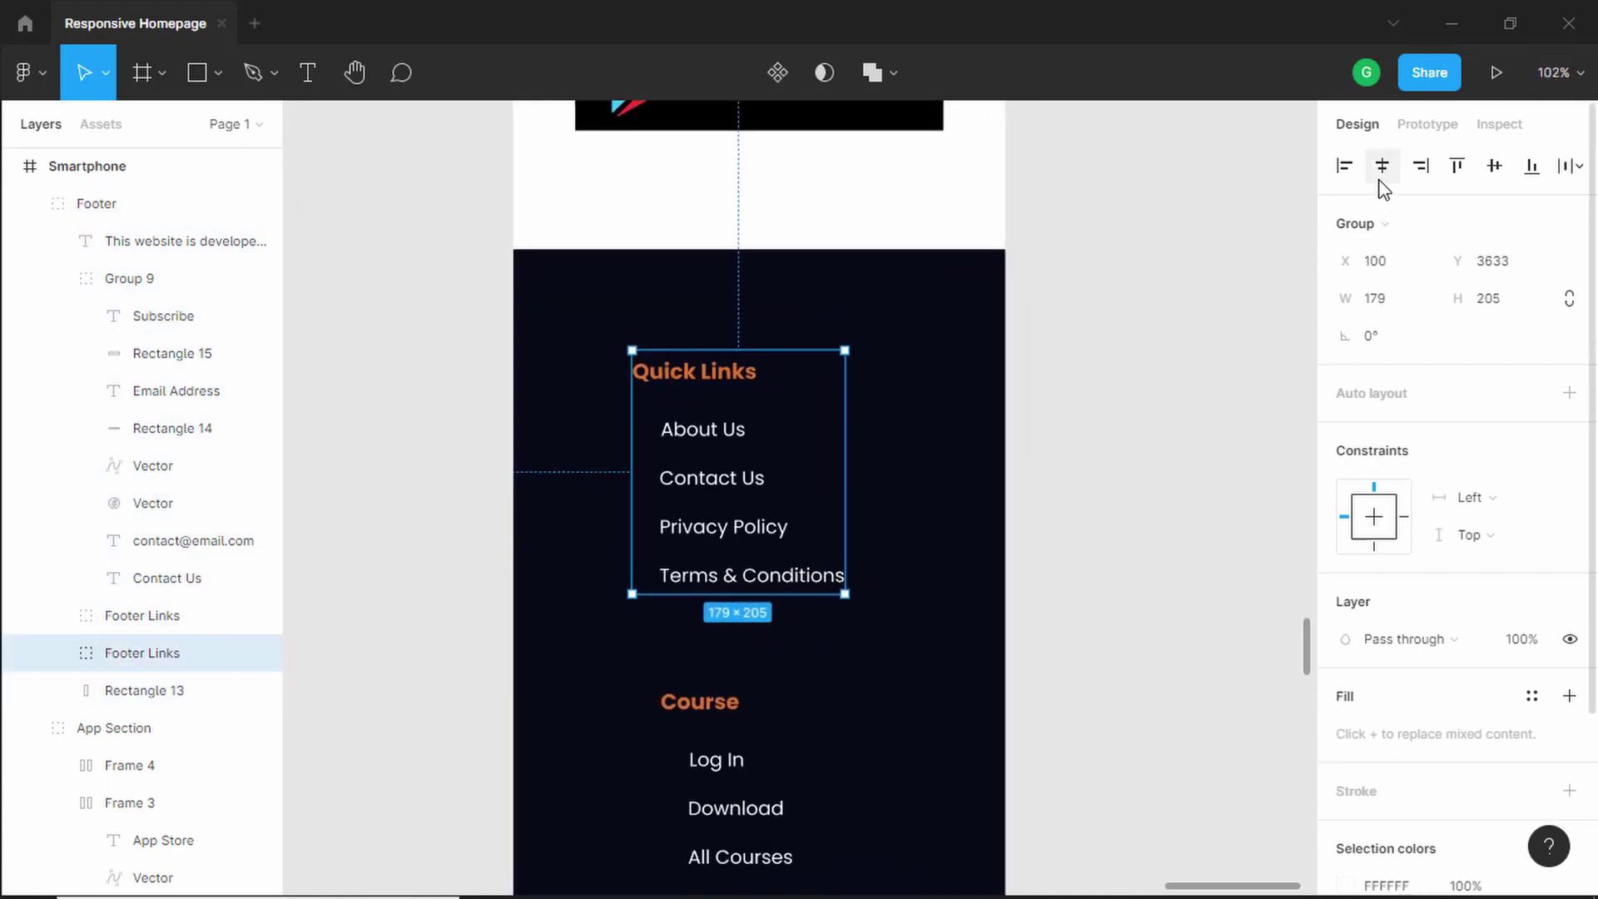
pyautogui.click(1378, 175)
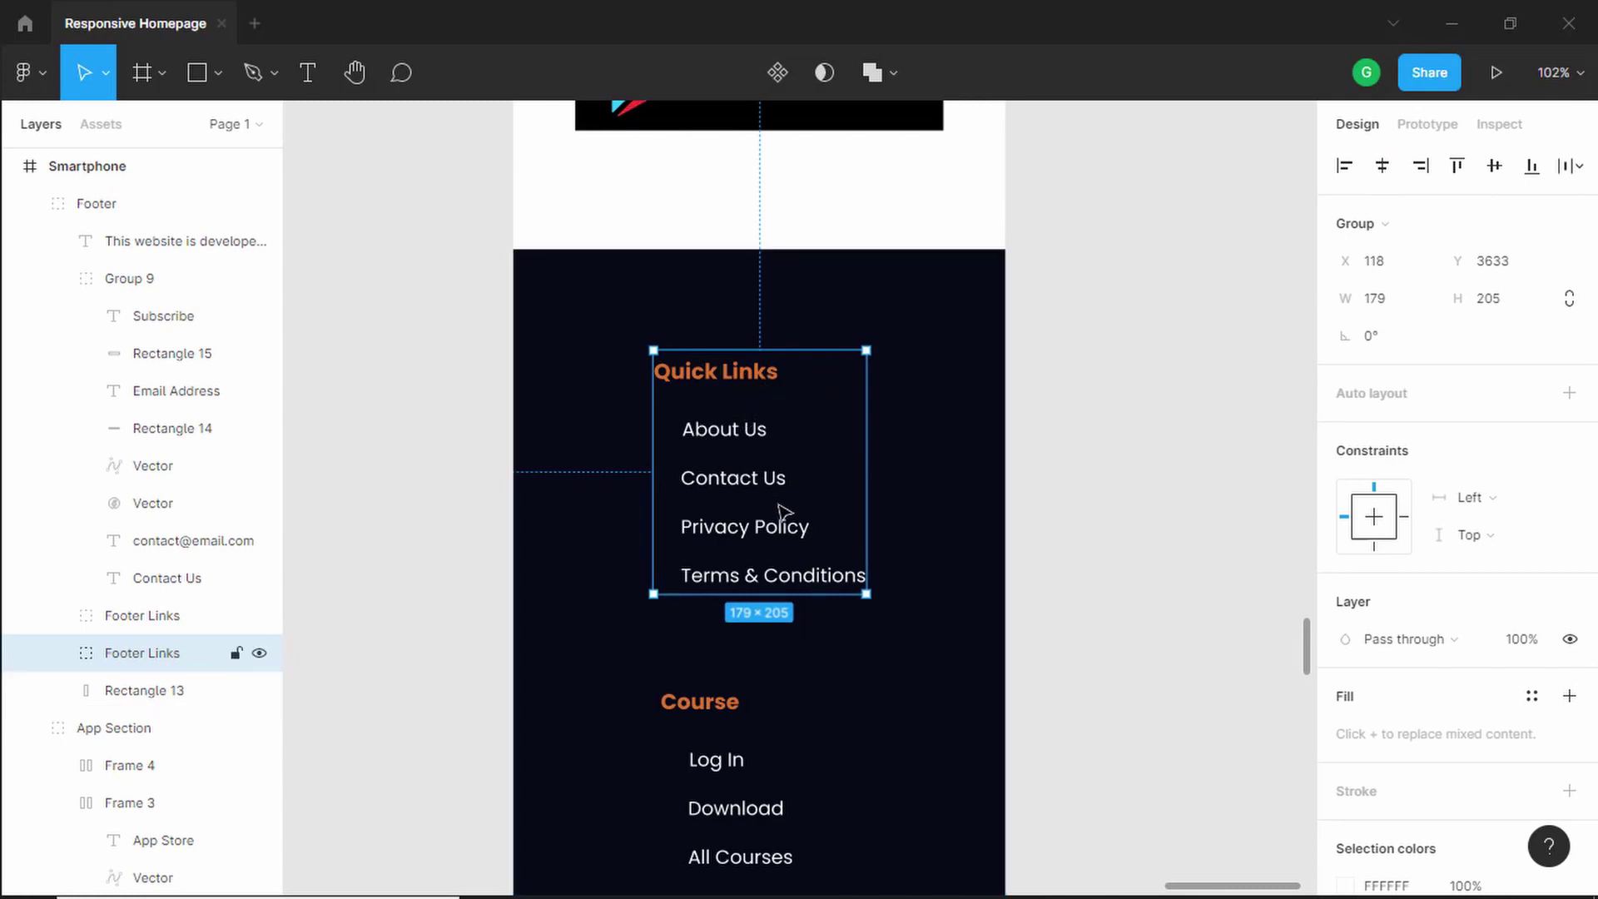
# Ungroup the footer's Quick Links block and align its heading and four links on their horizontal centers
pyautogui.rightClick(747, 381)
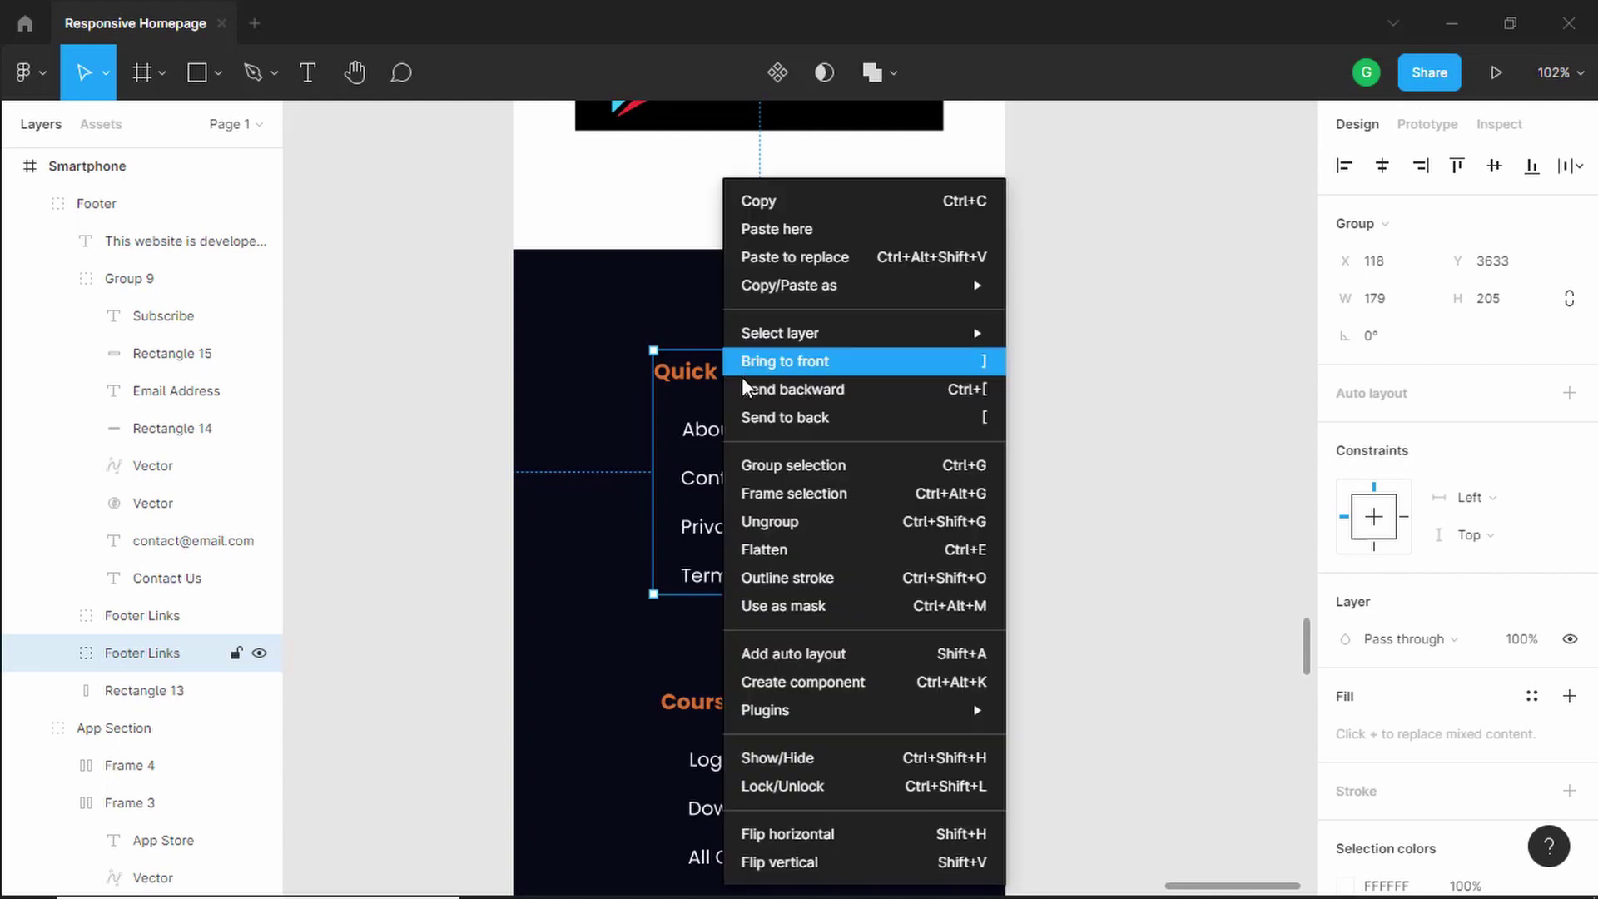
pyautogui.click(797, 521)
pyautogui.click(1067, 403)
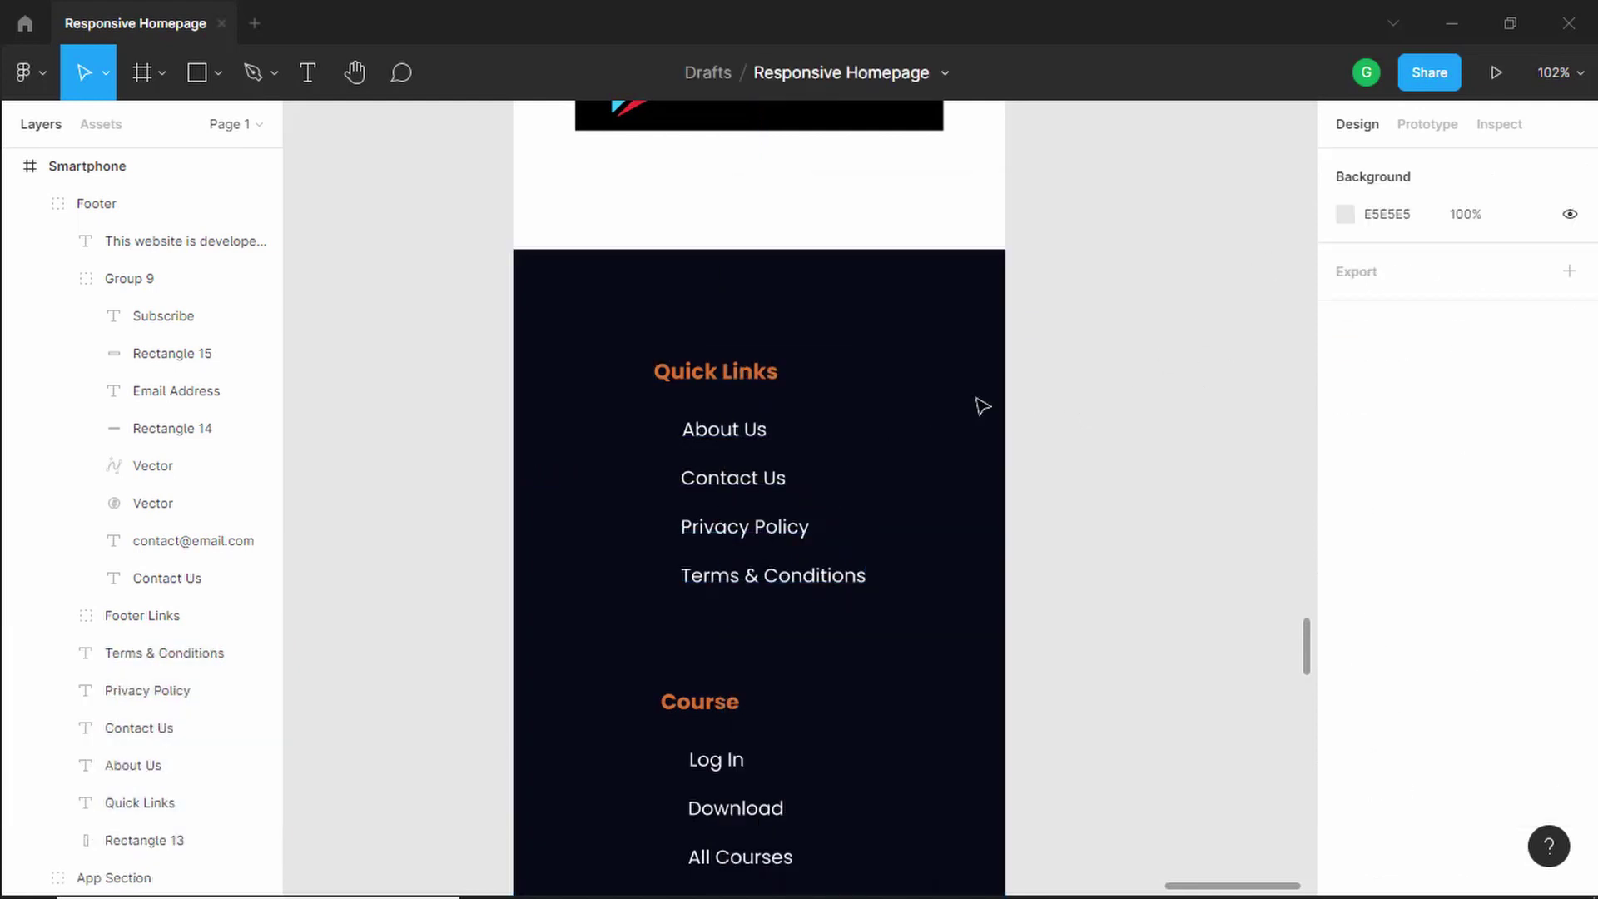
pyautogui.click(731, 370)
pyautogui.click(731, 370)
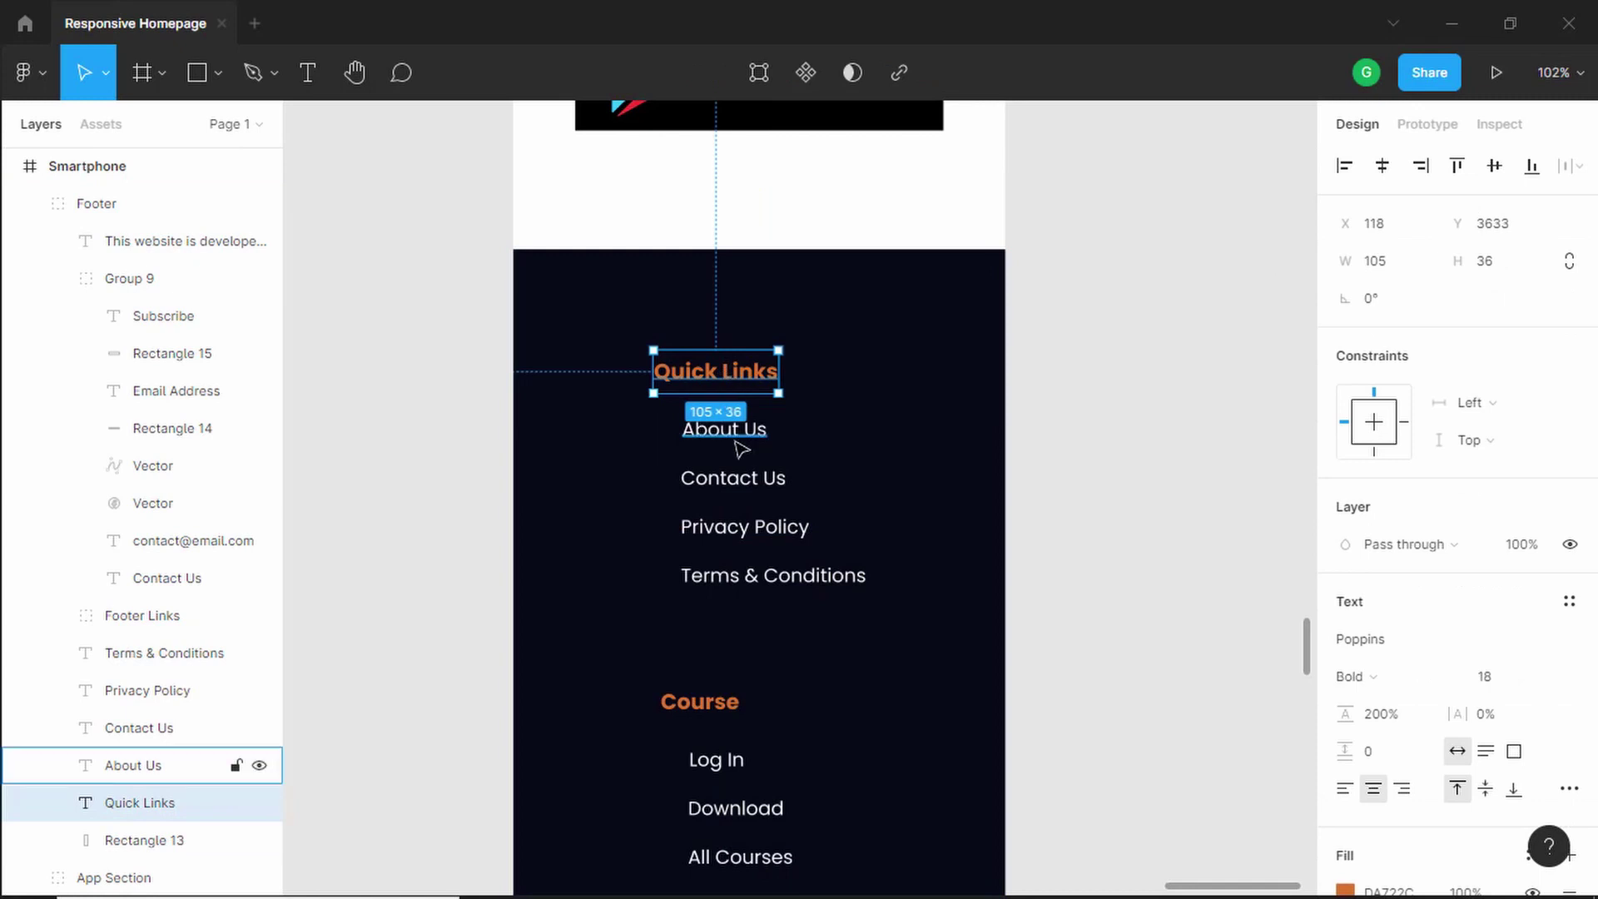
pyautogui.keyDown('shift'); pyautogui.click(724, 429); pyautogui.keyUp('shift')
pyautogui.keyDown('shift'); pyautogui.click(732, 478); pyautogui.keyUp('shift')
pyautogui.keyDown('shift'); pyautogui.click(749, 532); pyautogui.keyUp('shift')
pyautogui.keyDown('shift'); pyautogui.click(773, 575); pyautogui.keyUp('shift')
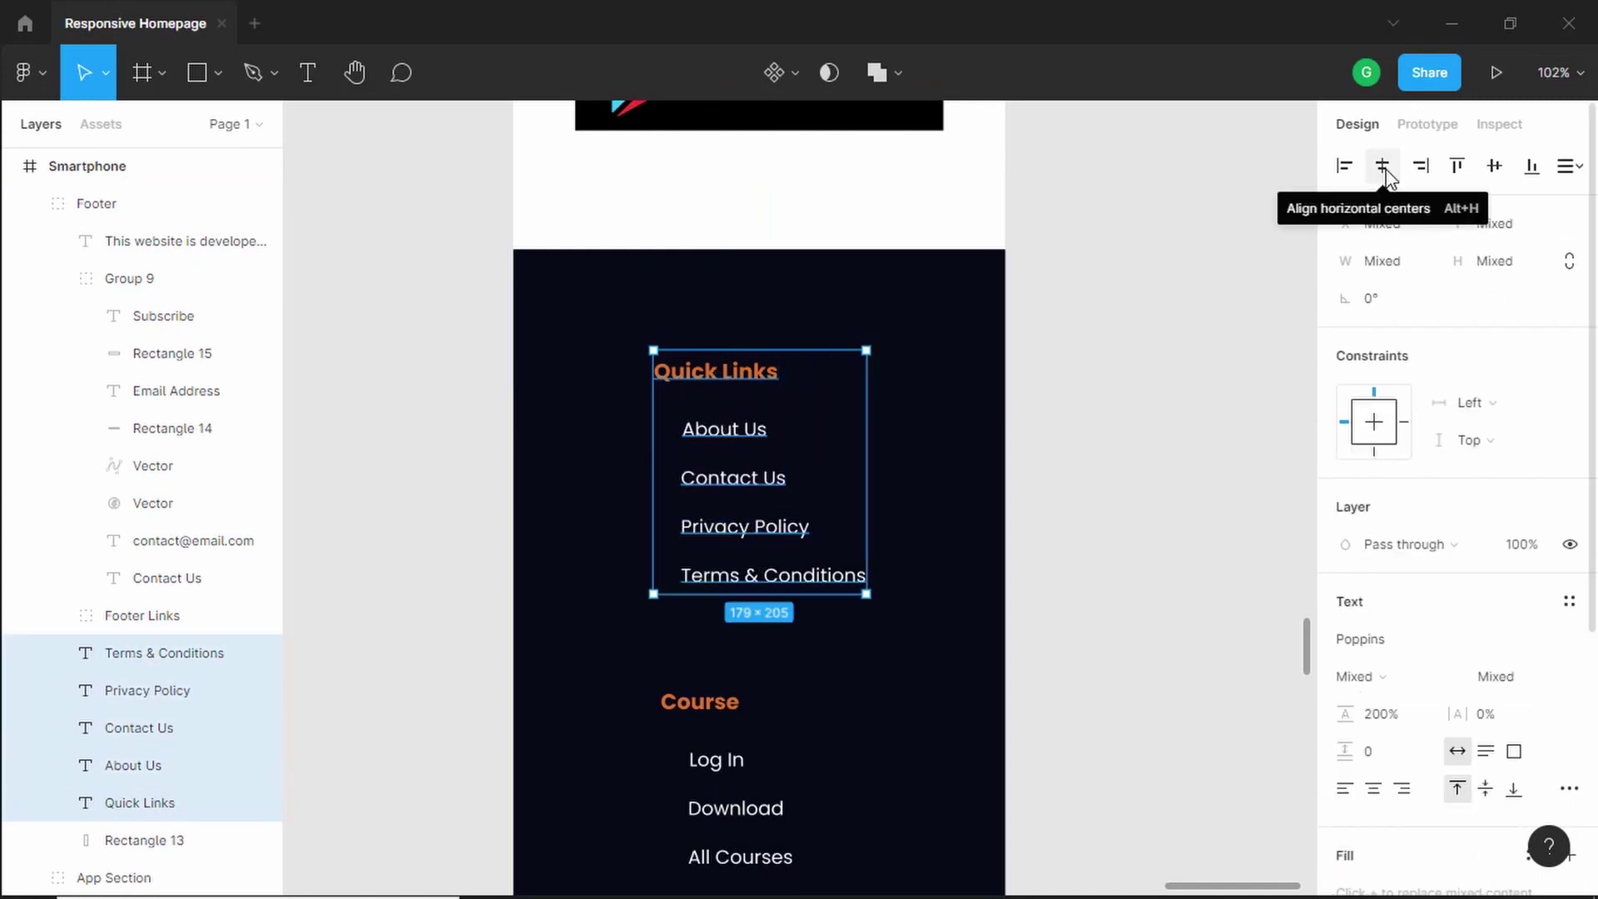
pyautogui.click(1382, 166)
pyautogui.click(1165, 371)
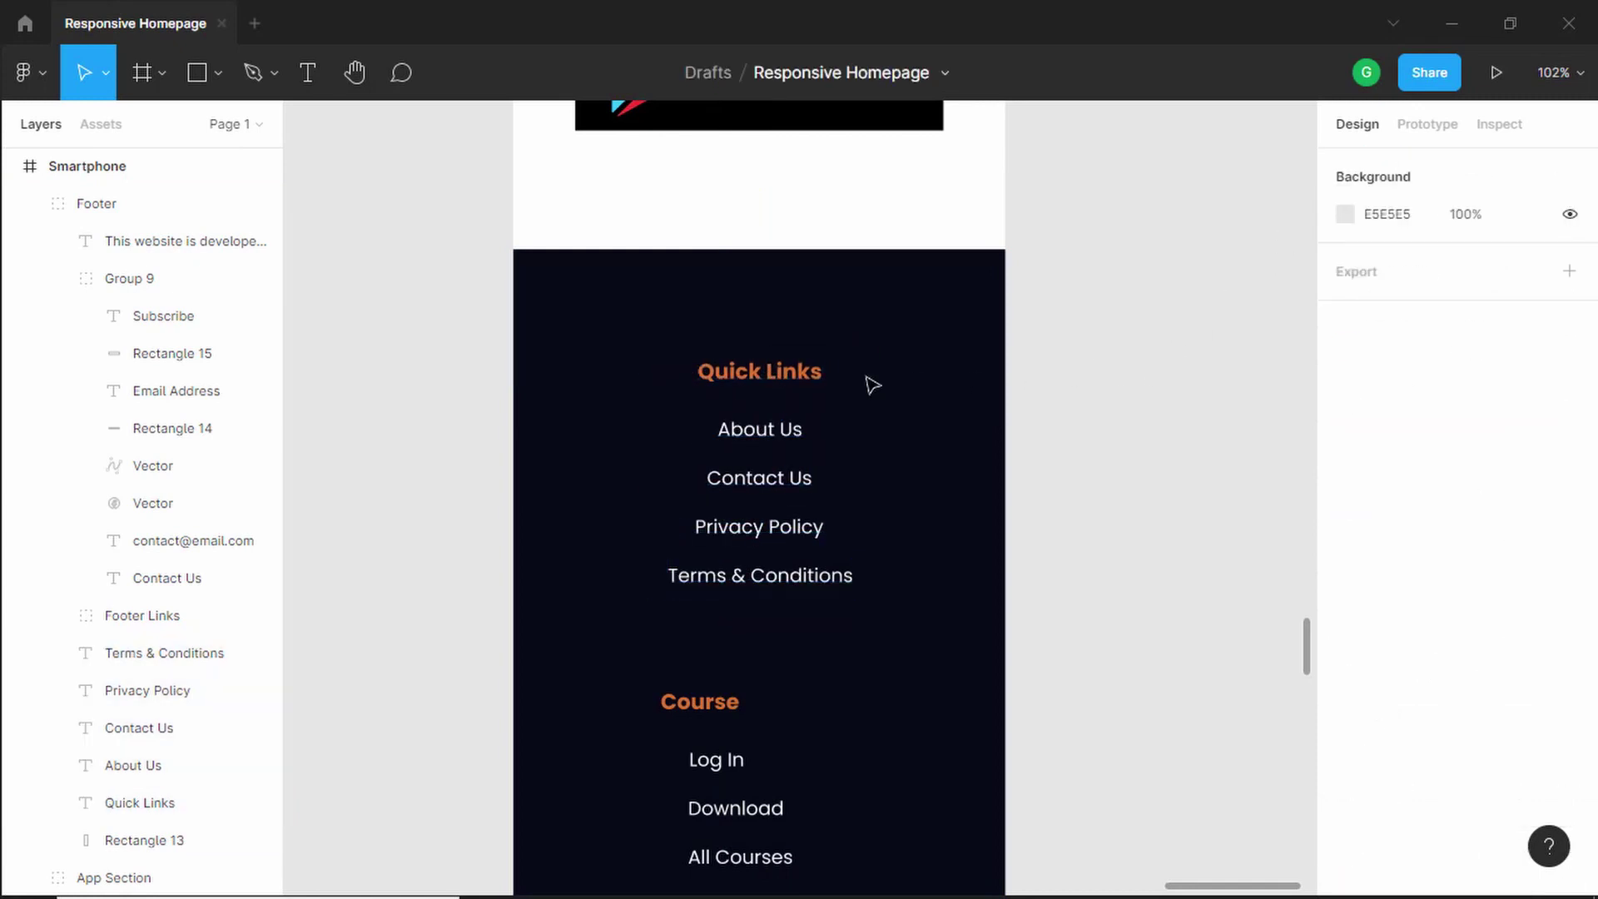
# Group the Quick Links heading with its four links, from About Us to Terms & Conditions
pyautogui.scroll(-4, 1013, 385)
pyautogui.scroll(3, 771, 463)
pyautogui.scroll(-1, 771, 464)
pyautogui.scroll(1, 757, 452)
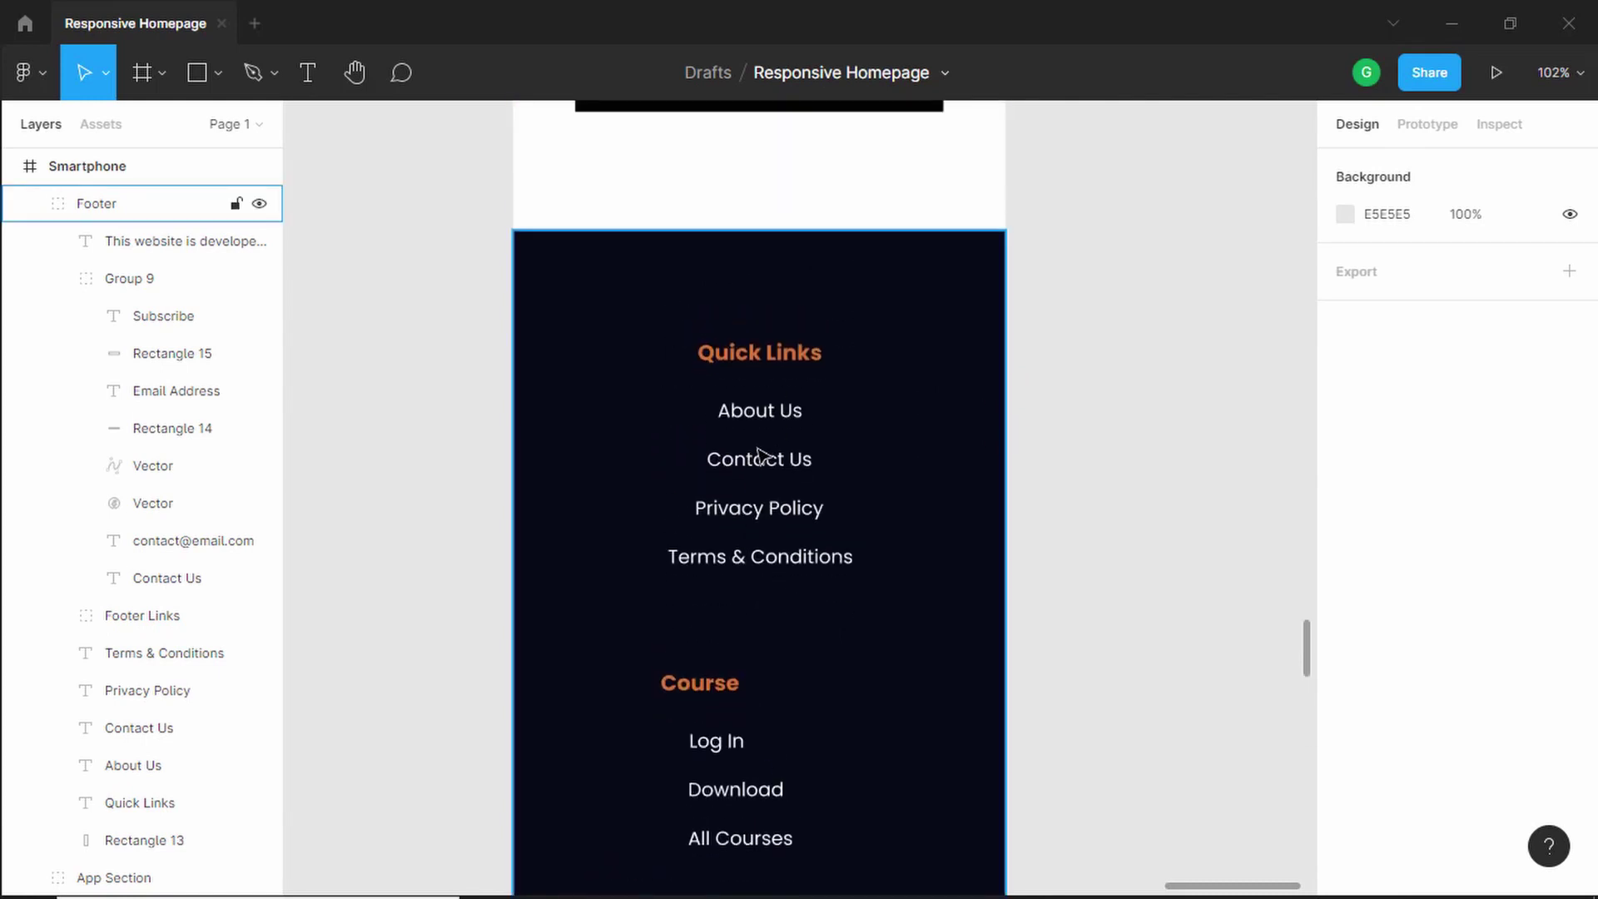
pyautogui.doubleClick(790, 354)
pyautogui.click(965, 337)
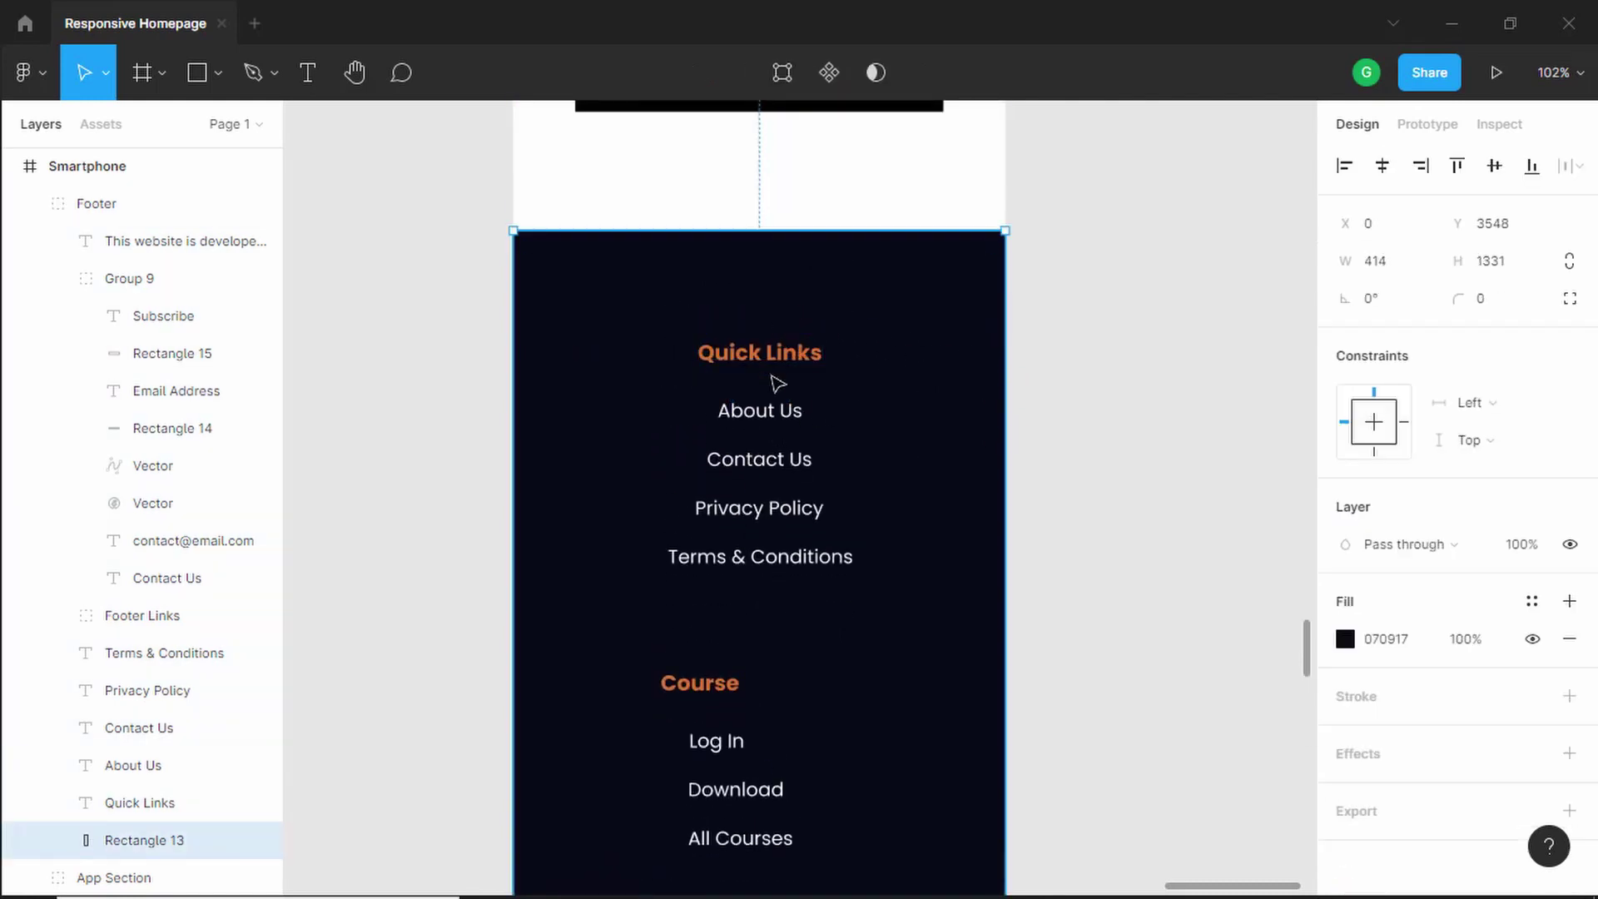
pyautogui.click(786, 354)
pyautogui.press('alt')
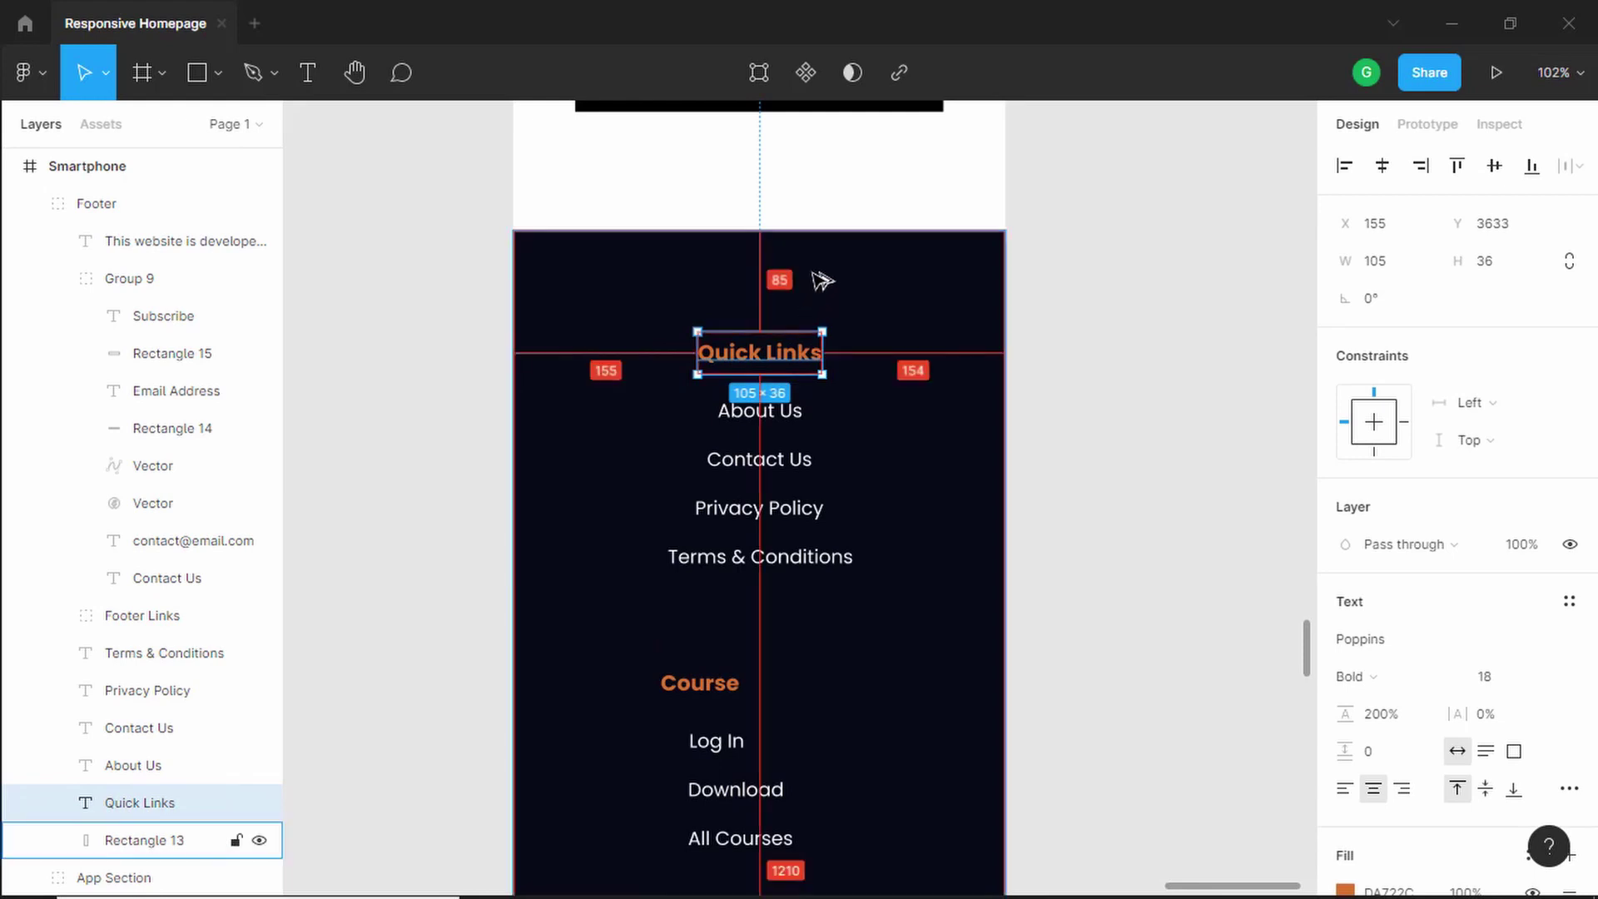
pyautogui.keyDown('shift'); pyautogui.click(790, 416); pyautogui.keyUp('shift')
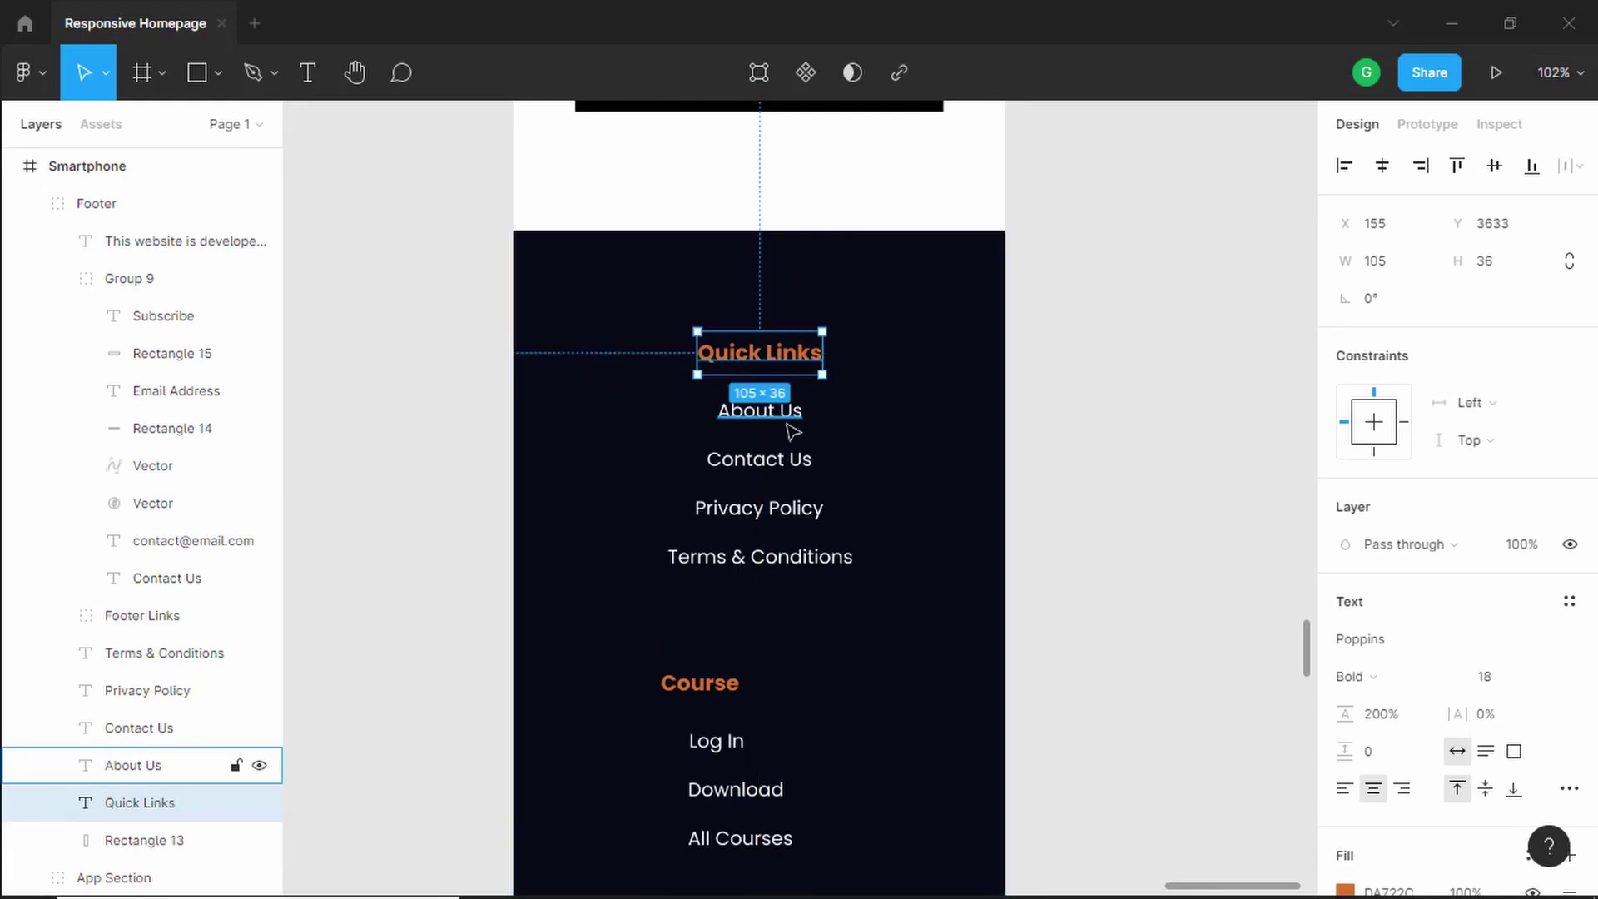
pyautogui.keyDown('shift'); pyautogui.click(790, 471); pyautogui.keyUp('shift')
pyautogui.keyDown('shift'); pyautogui.click(790, 509); pyautogui.keyUp('shift')
pyautogui.keyDown('shift'); pyautogui.click(790, 558); pyautogui.keyUp('shift')
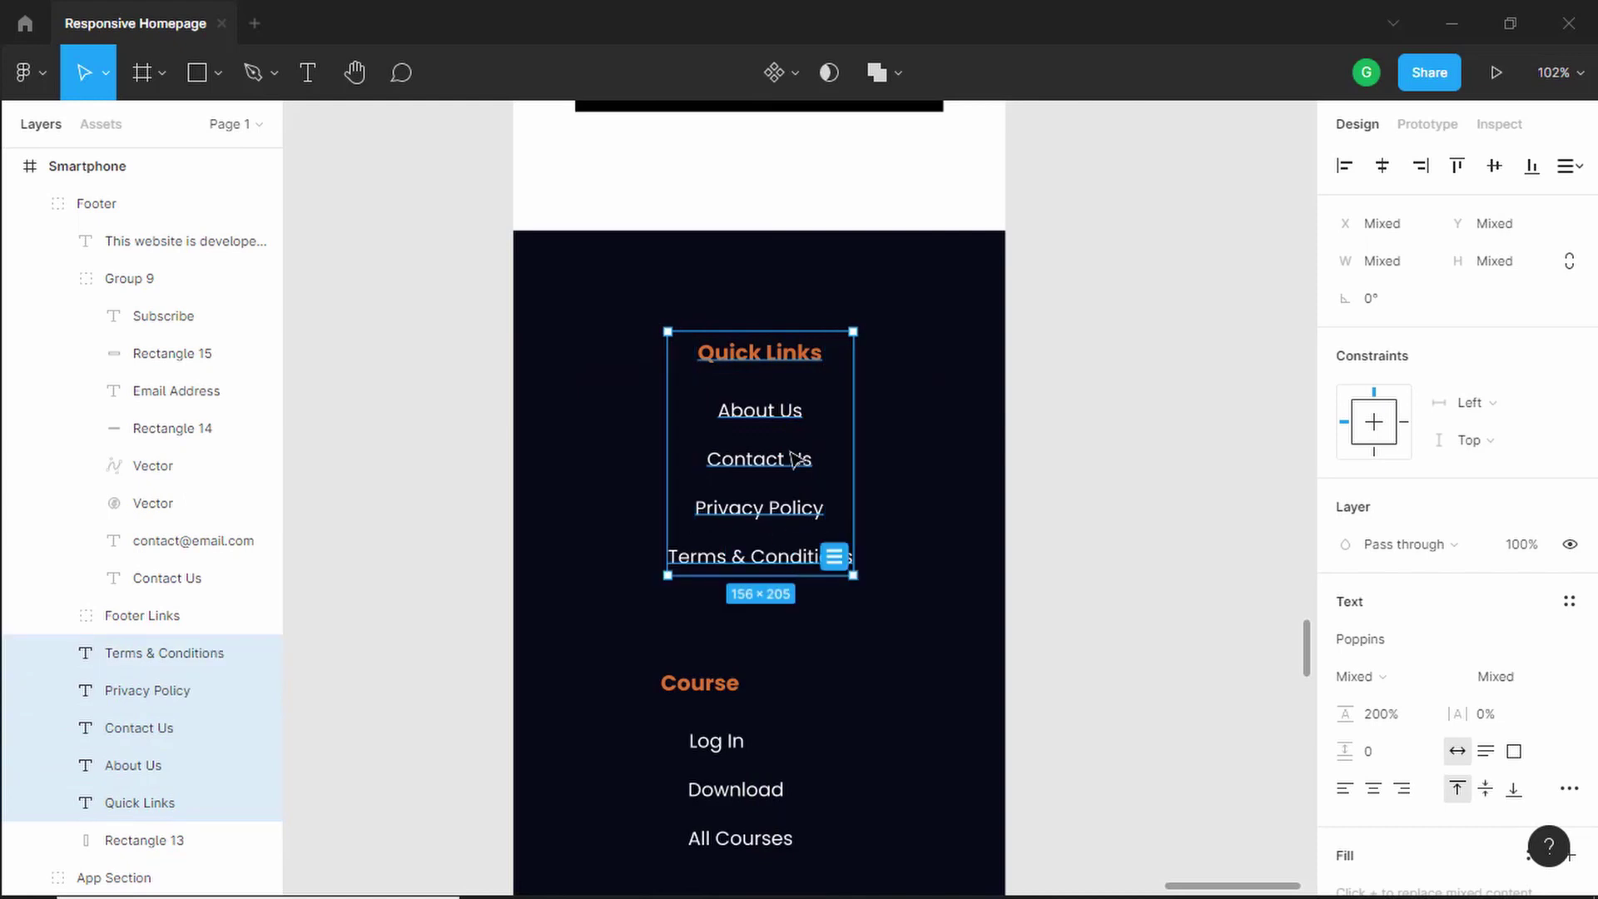
pyautogui.hotkey('ctrl', 'g')
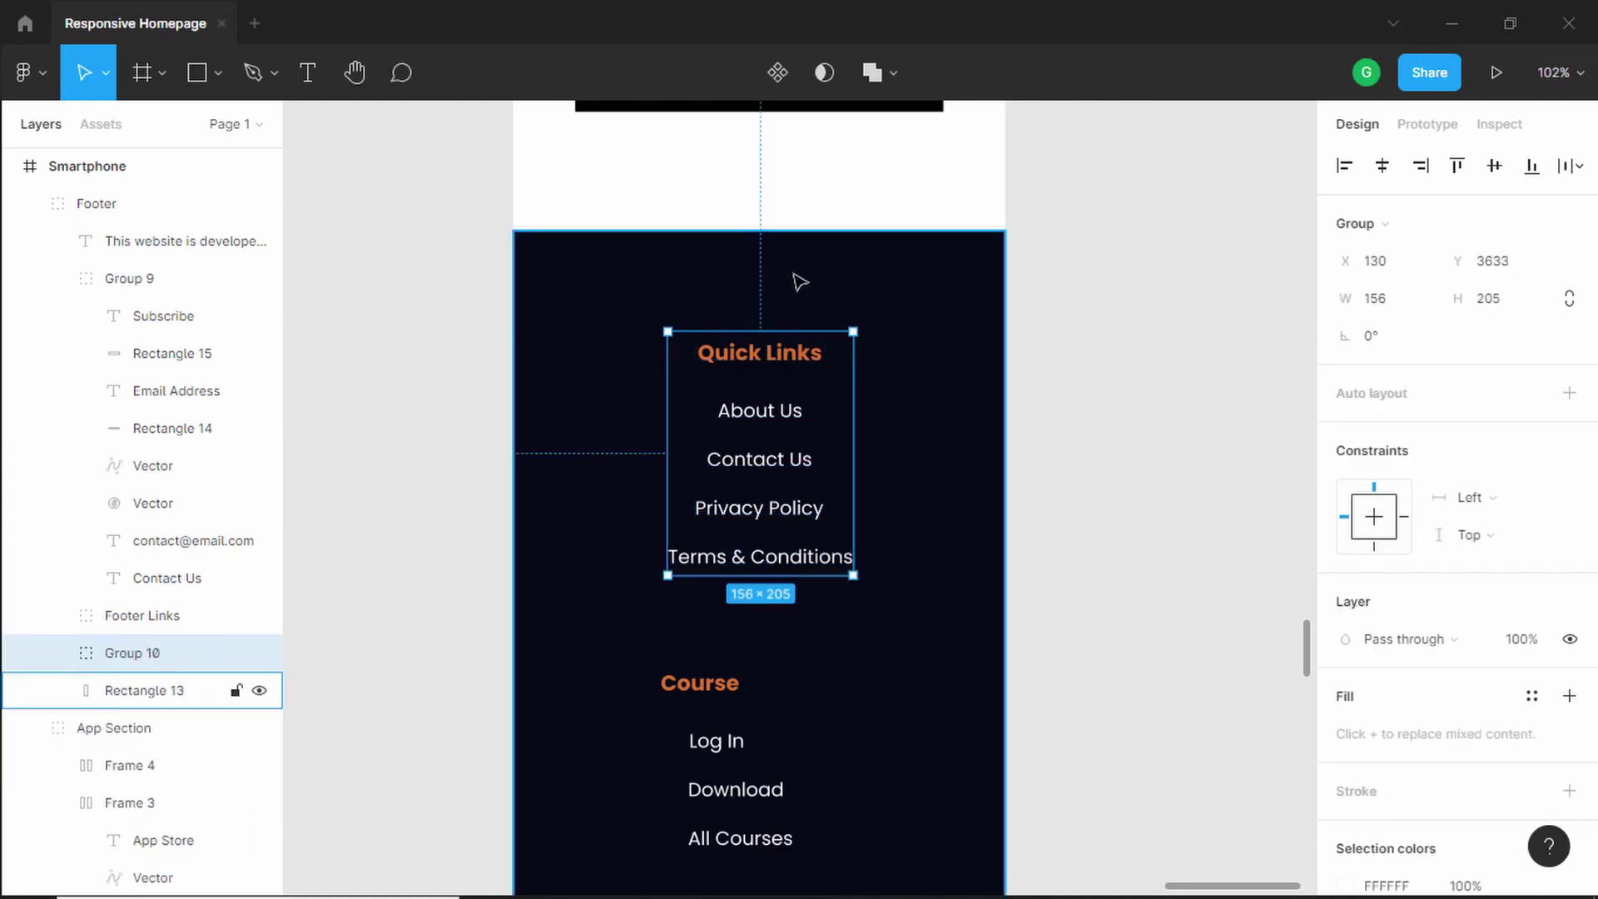
# Check the Quick Links group's spacing inside the footer and move the group up to Y 3608
pyautogui.press('alt')
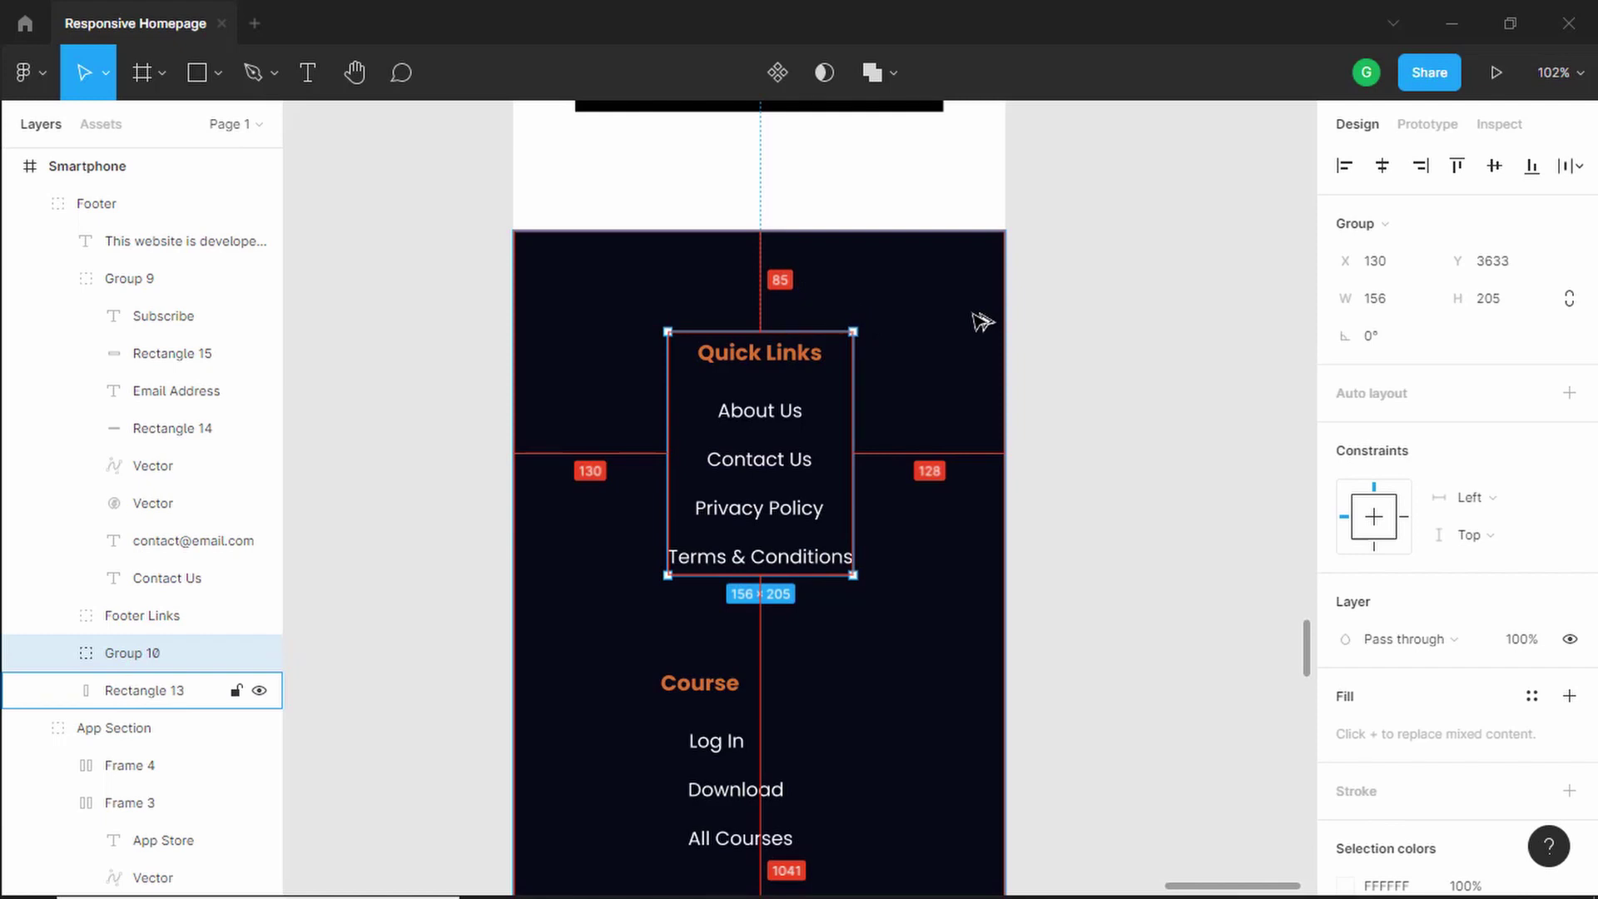
pyautogui.hotkey('alt', 'shift', 'Up')
pyautogui.hotkey('alt', 'shift', 'Up')
pyautogui.hotkey('alt', 'Up')
pyautogui.hotkey('alt', 'Up')
pyautogui.hotkey('alt', 'Up')
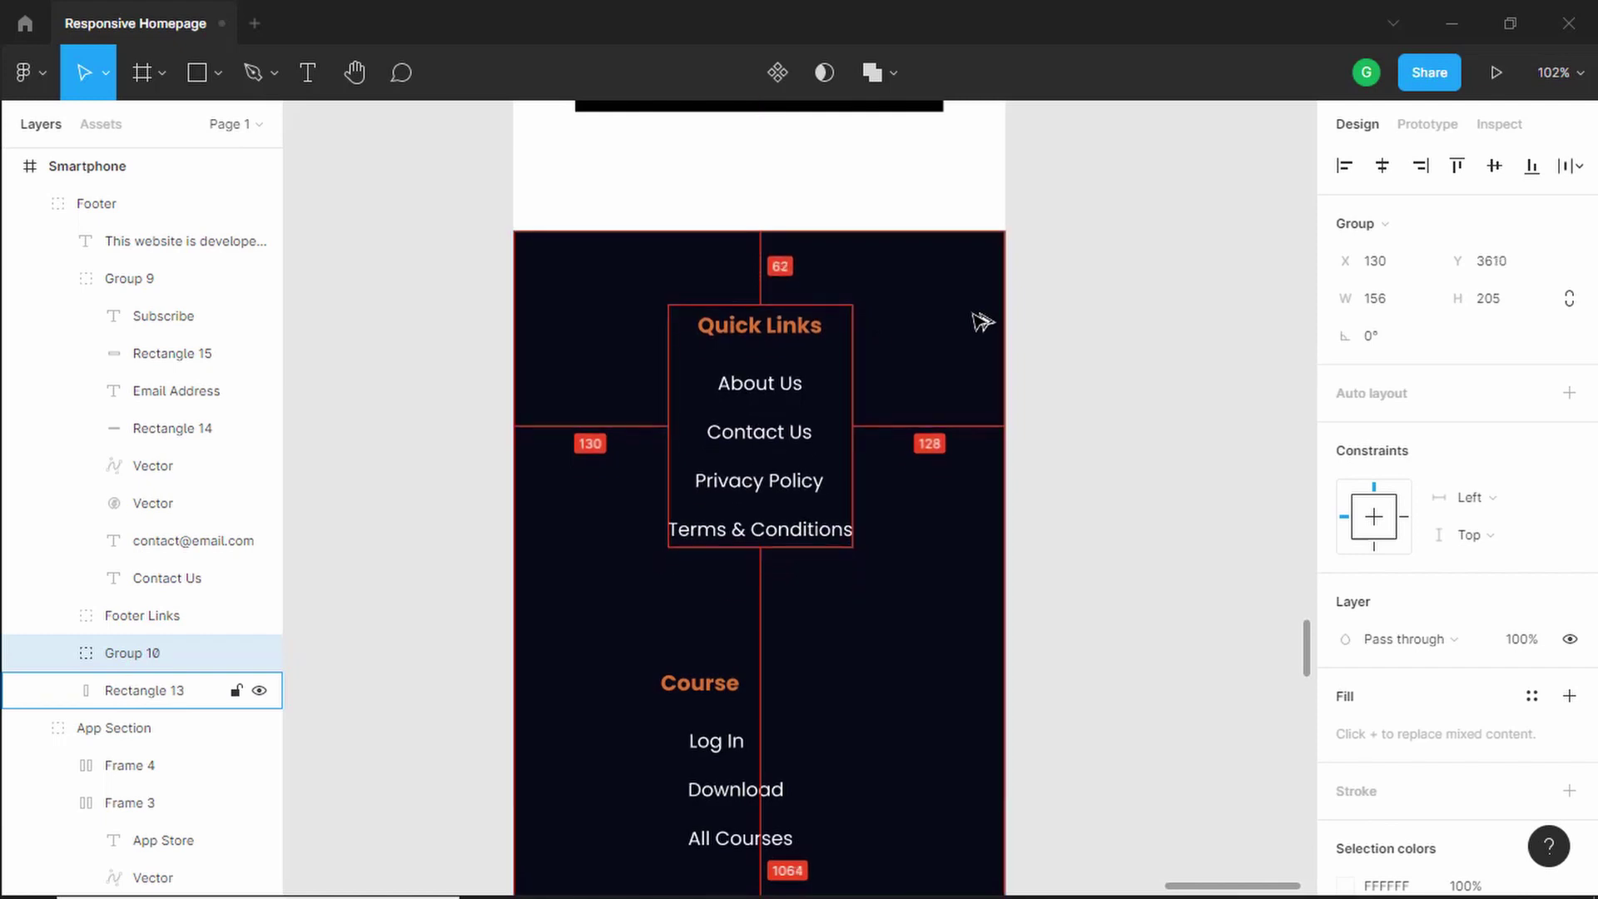
# Ungroup the Course links block and align its heading and three links on their horizontal centers
pyautogui.scroll(-2, 739, 568)
pyautogui.click(739, 567)
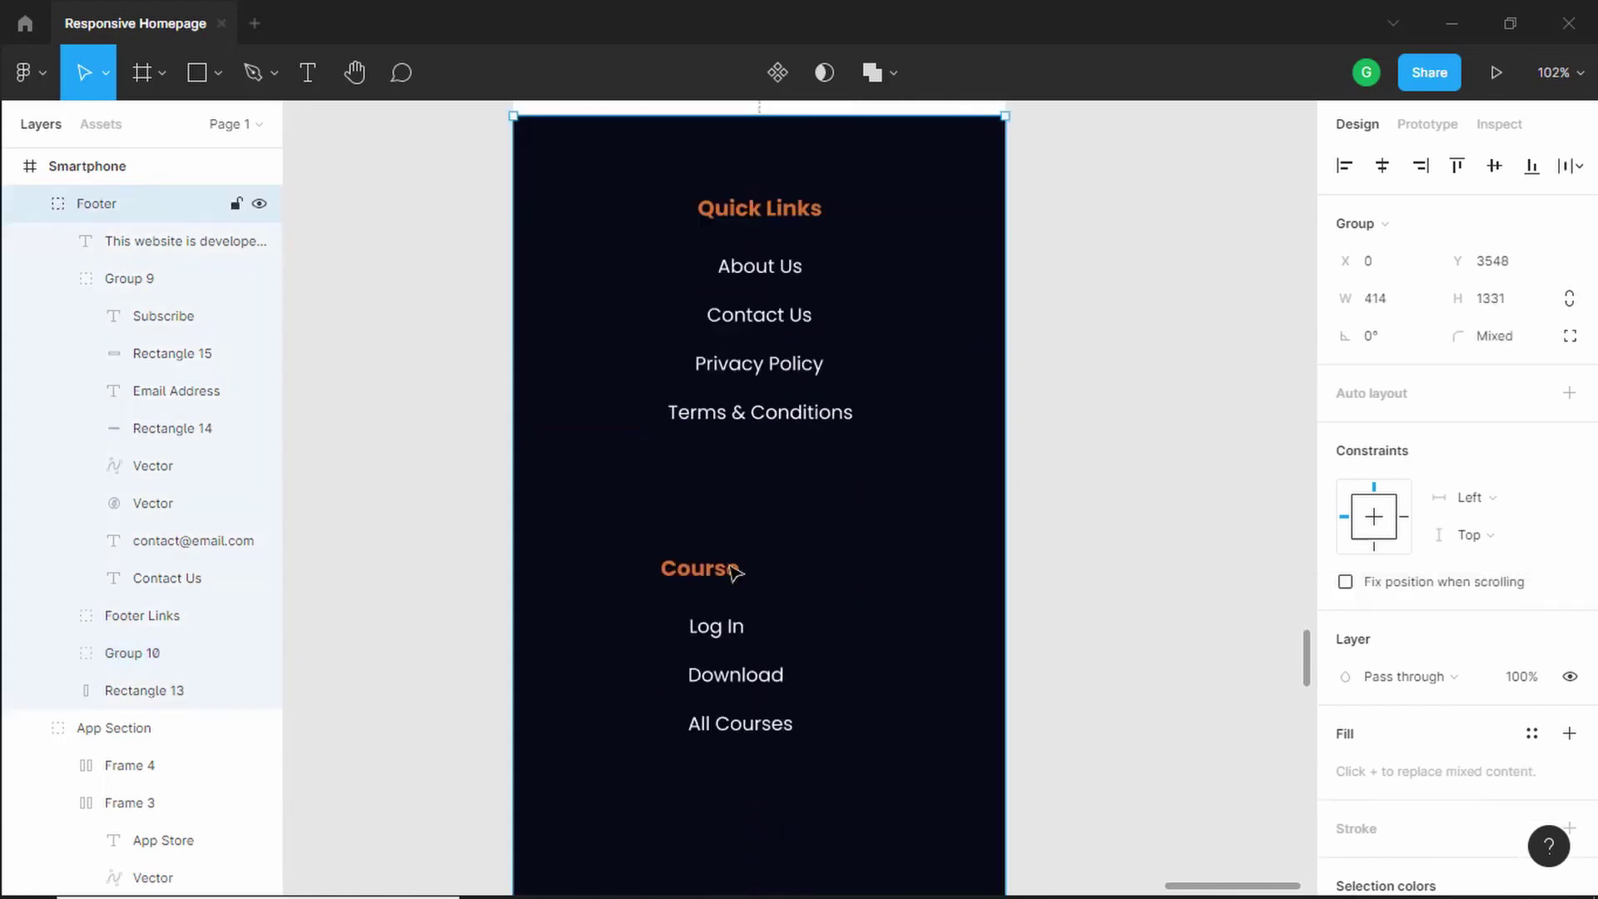
pyautogui.doubleClick(734, 580)
pyautogui.rightClick(732, 574)
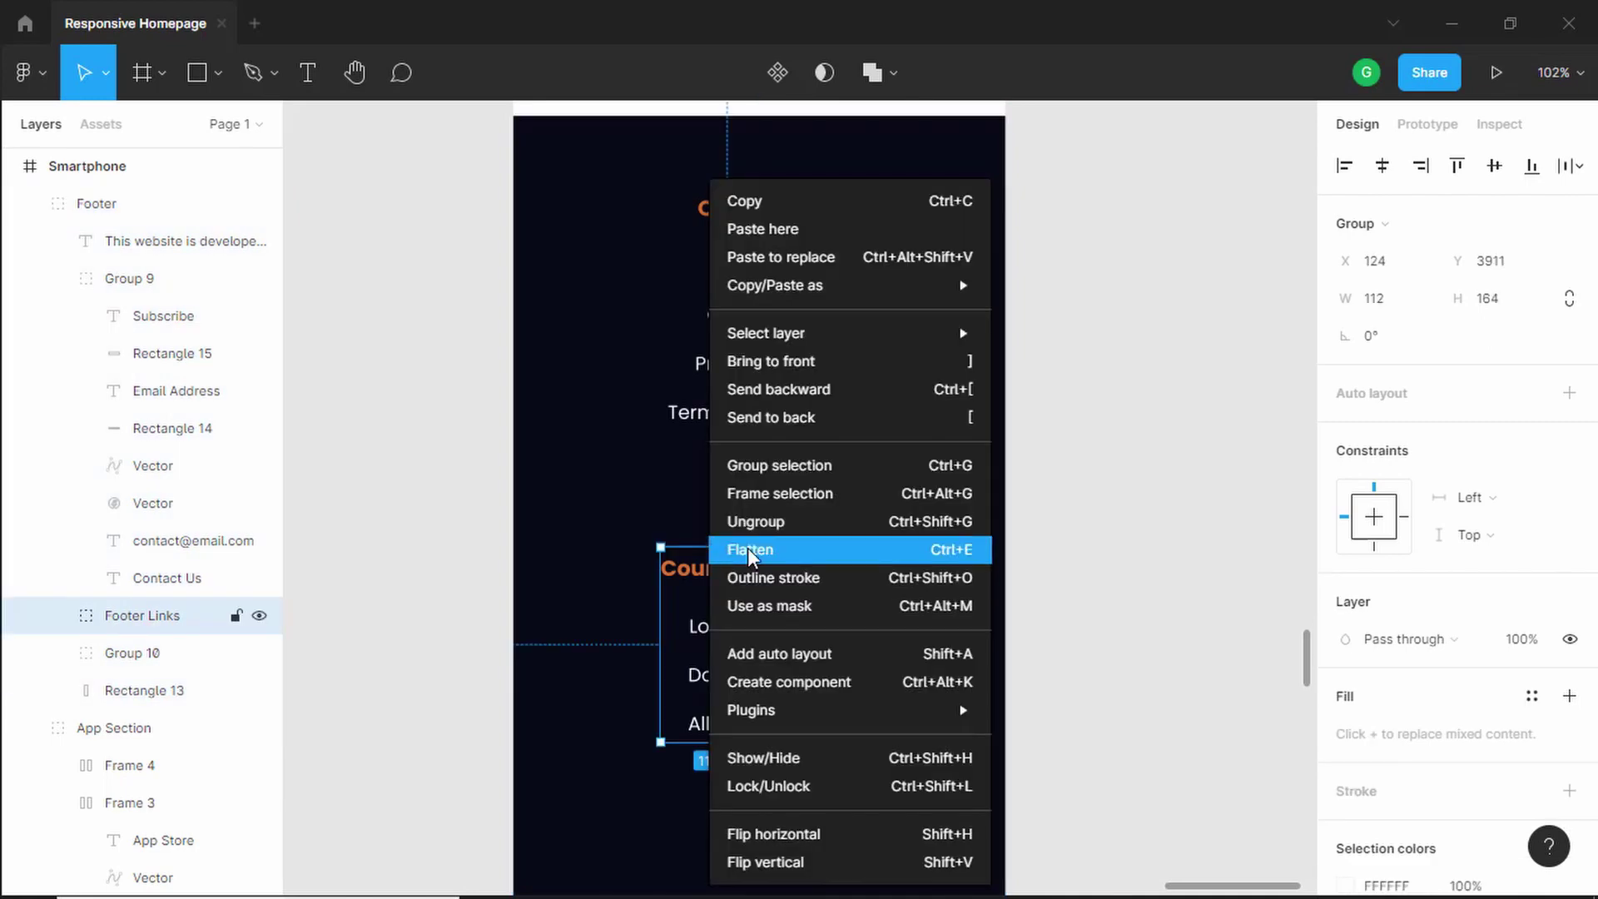
pyautogui.click(807, 528)
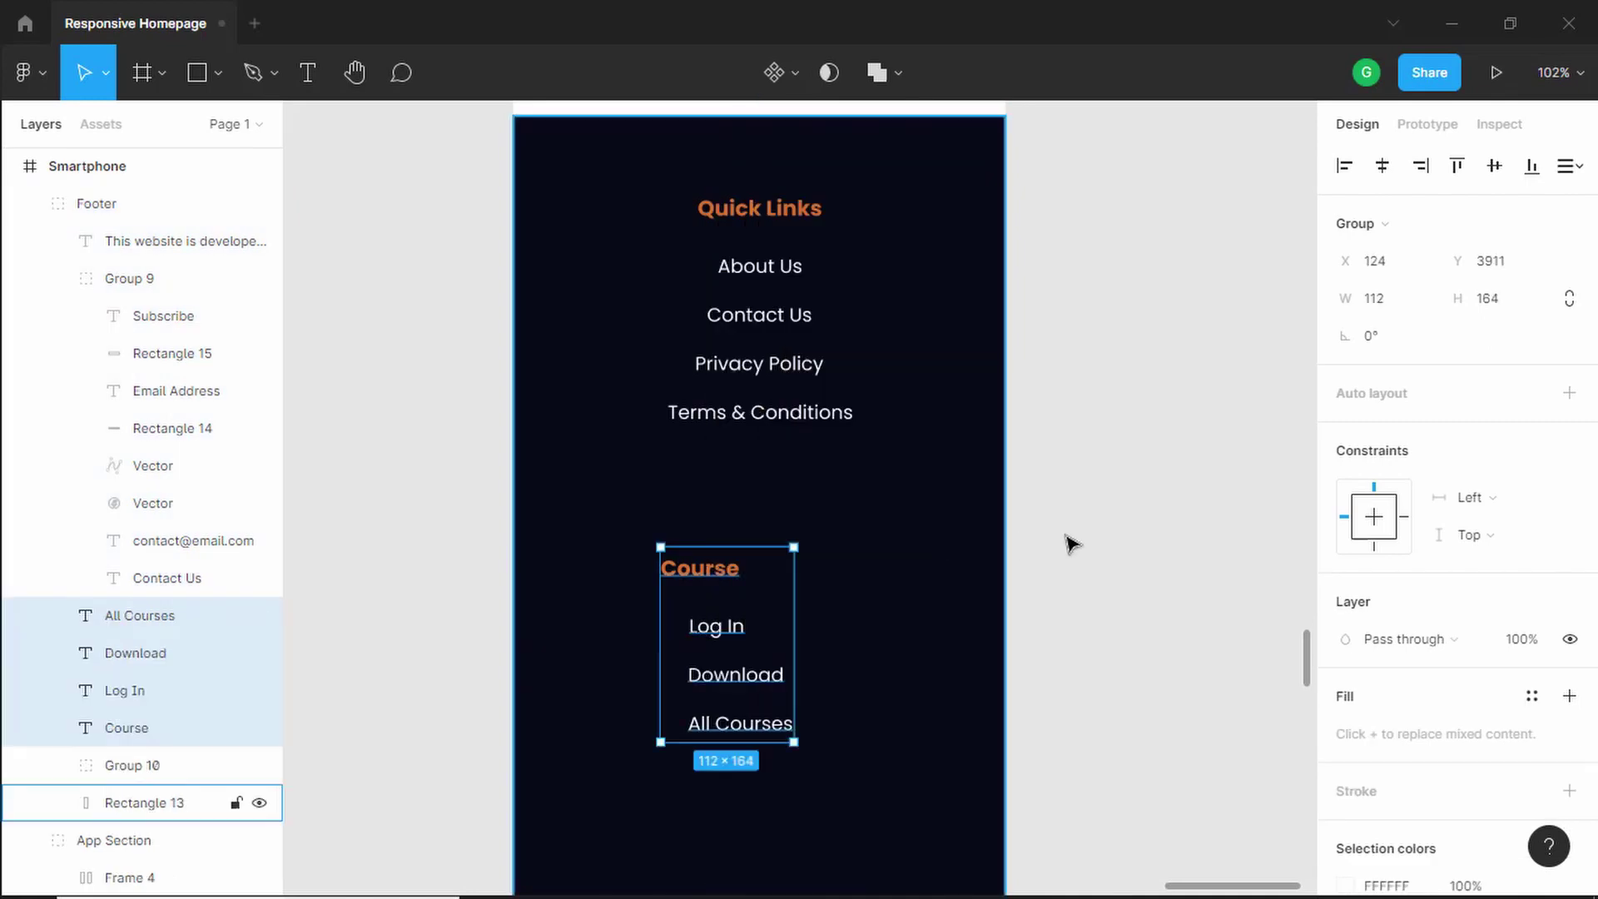
pyautogui.click(1384, 169)
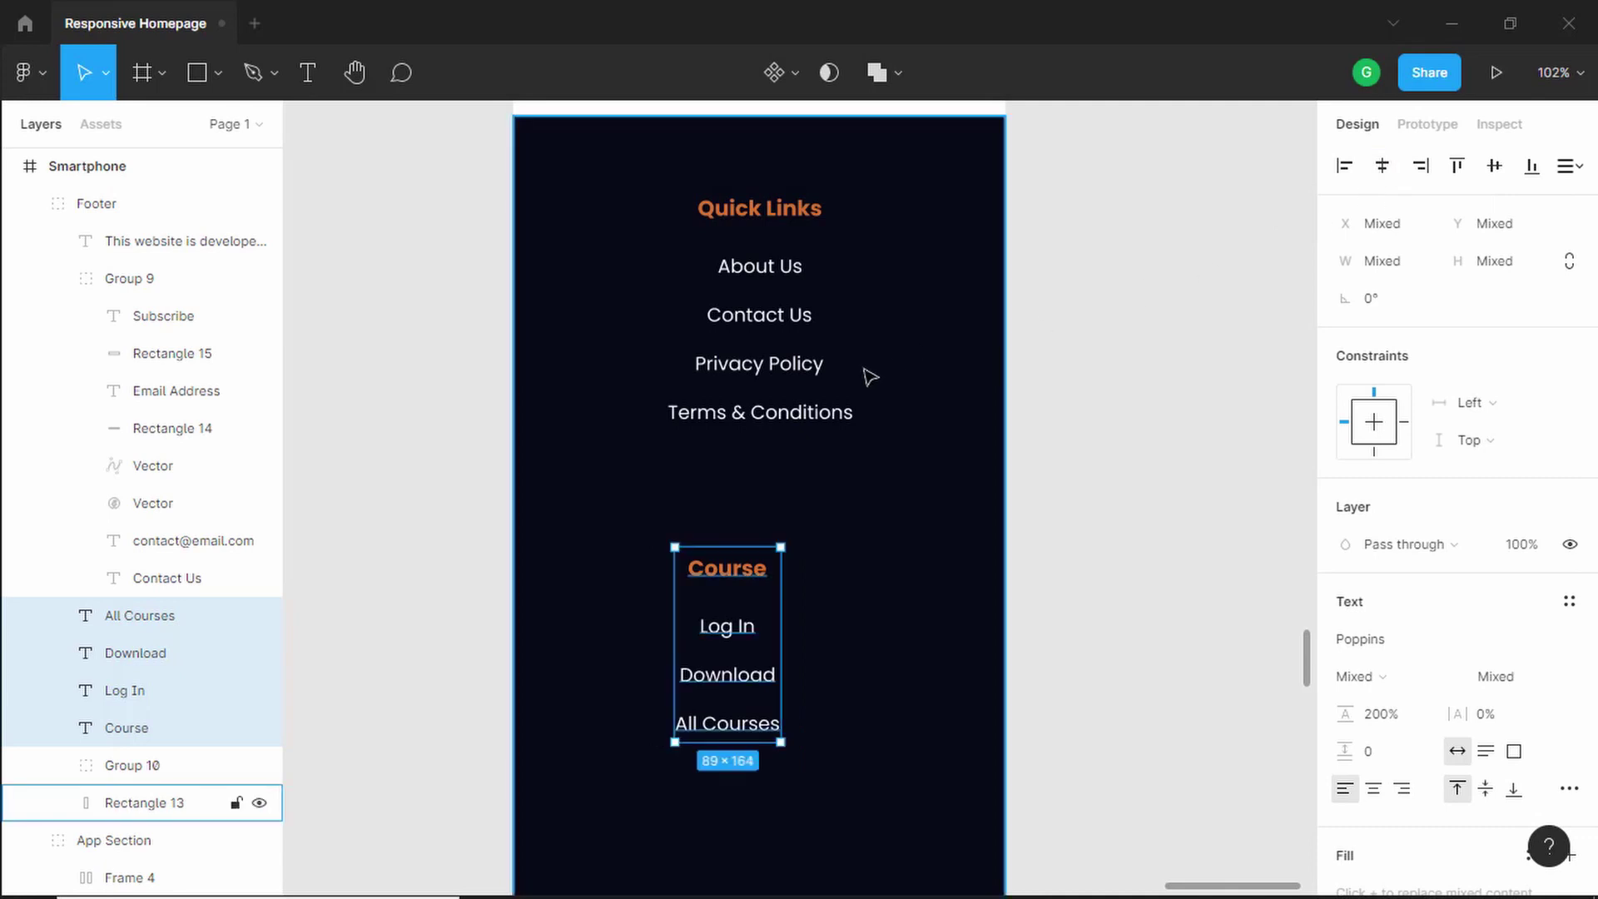
# Group the Course heading with its links, and center both the Course and Quick Links groups horizontally in the footer
pyautogui.hotkey('ctrl', 'g')
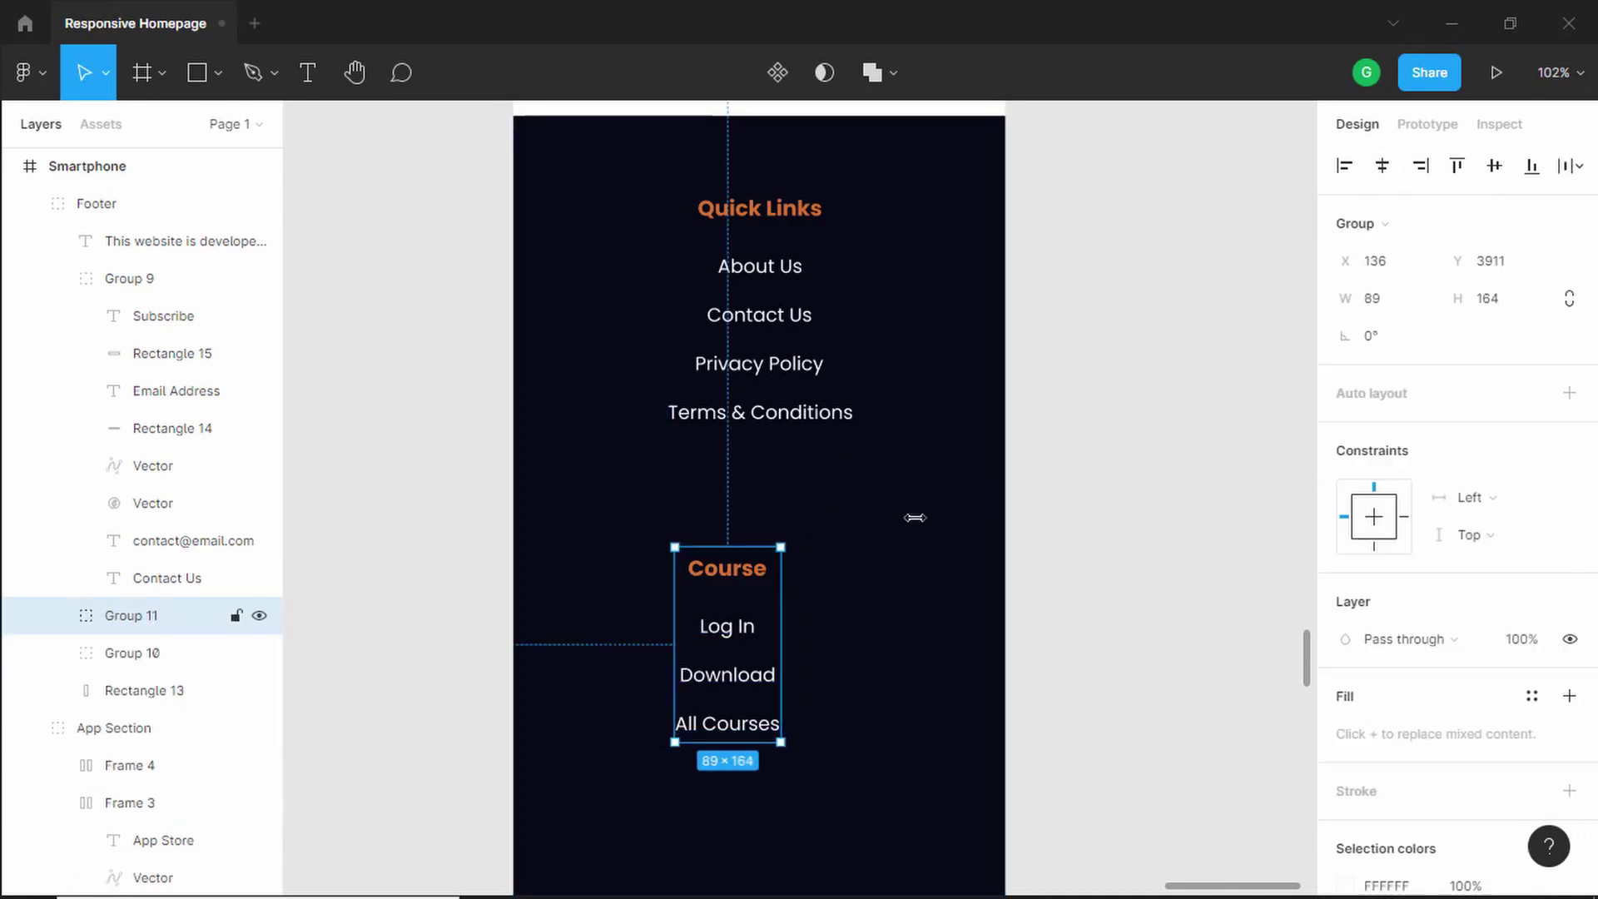
pyautogui.click(1382, 169)
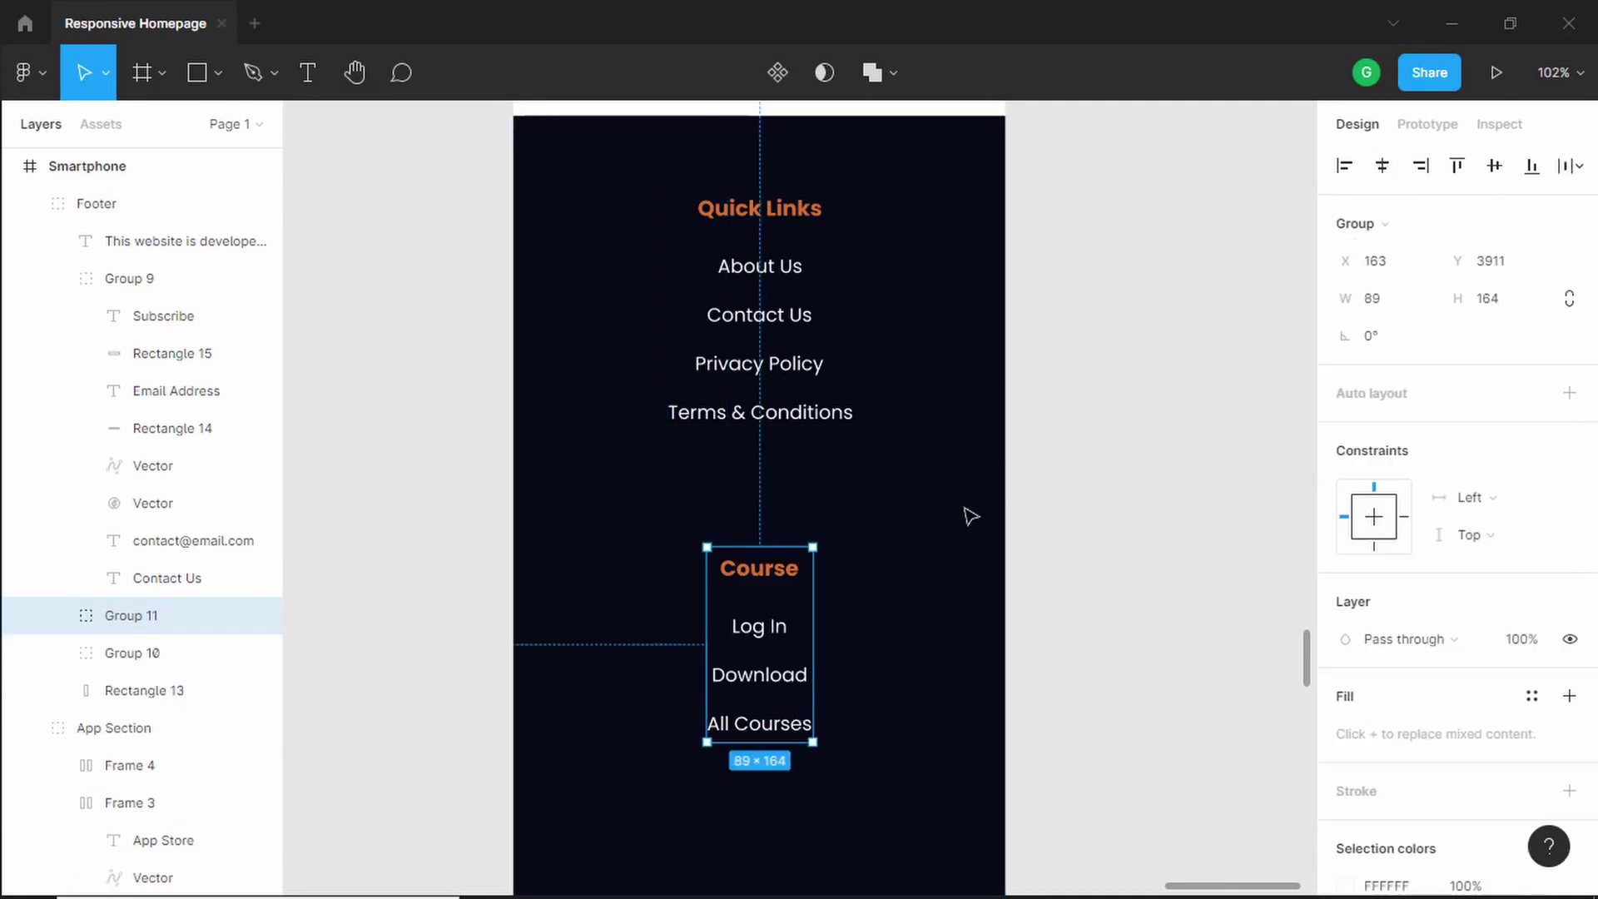
pyautogui.click(800, 269)
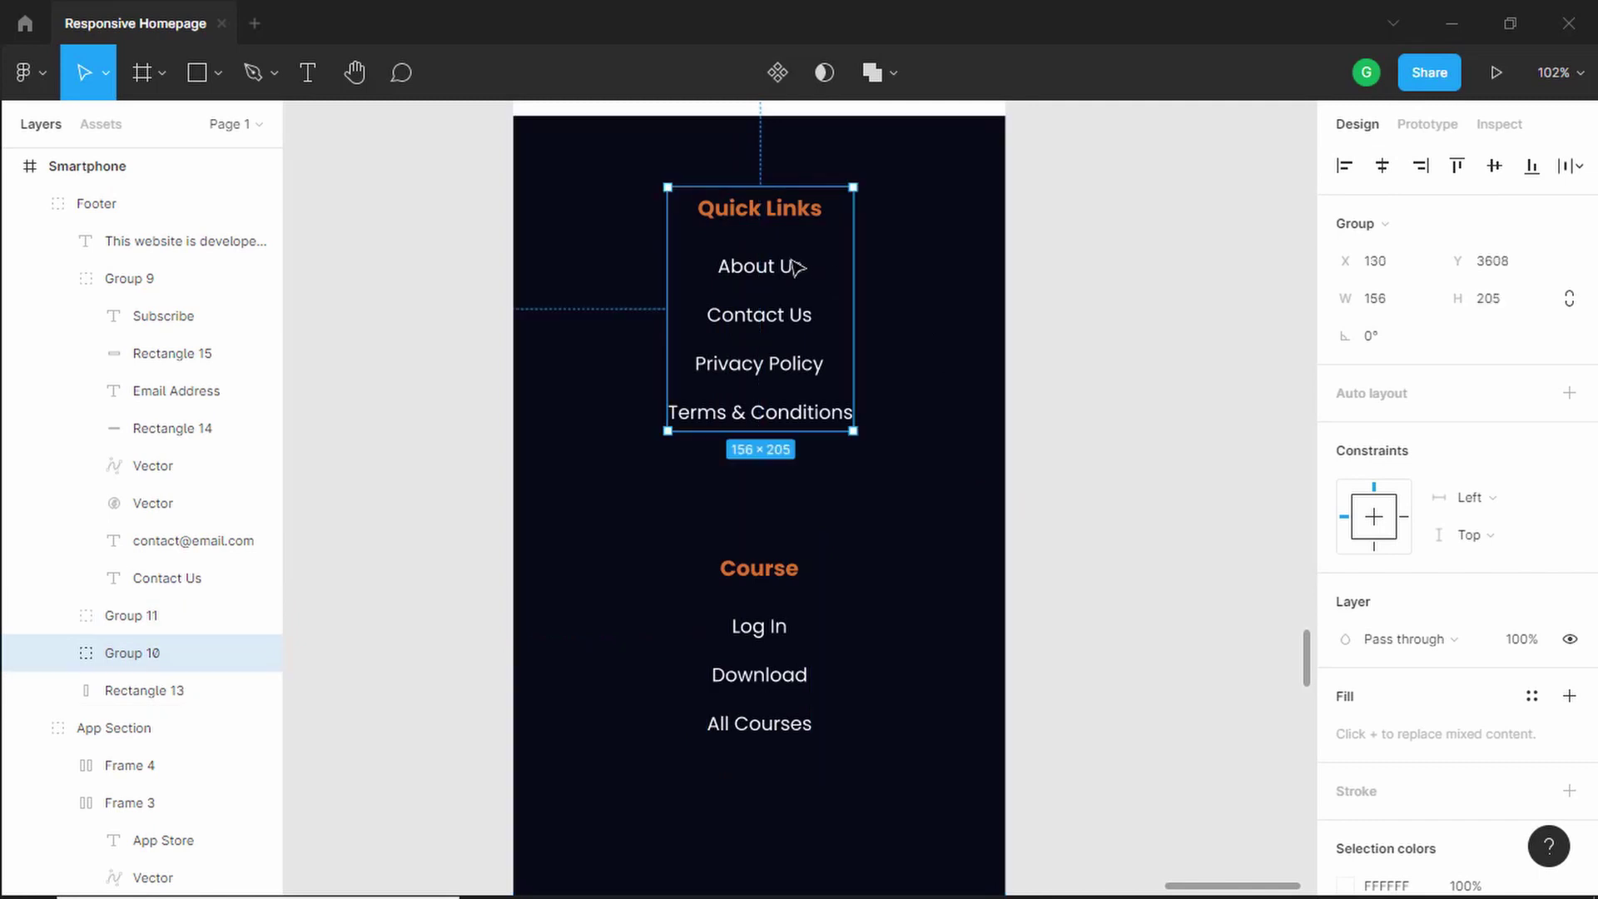
pyautogui.click(1383, 166)
# Move the Course group up to Y 3853, checking its gap below the Quick Links group
pyautogui.click(775, 626)
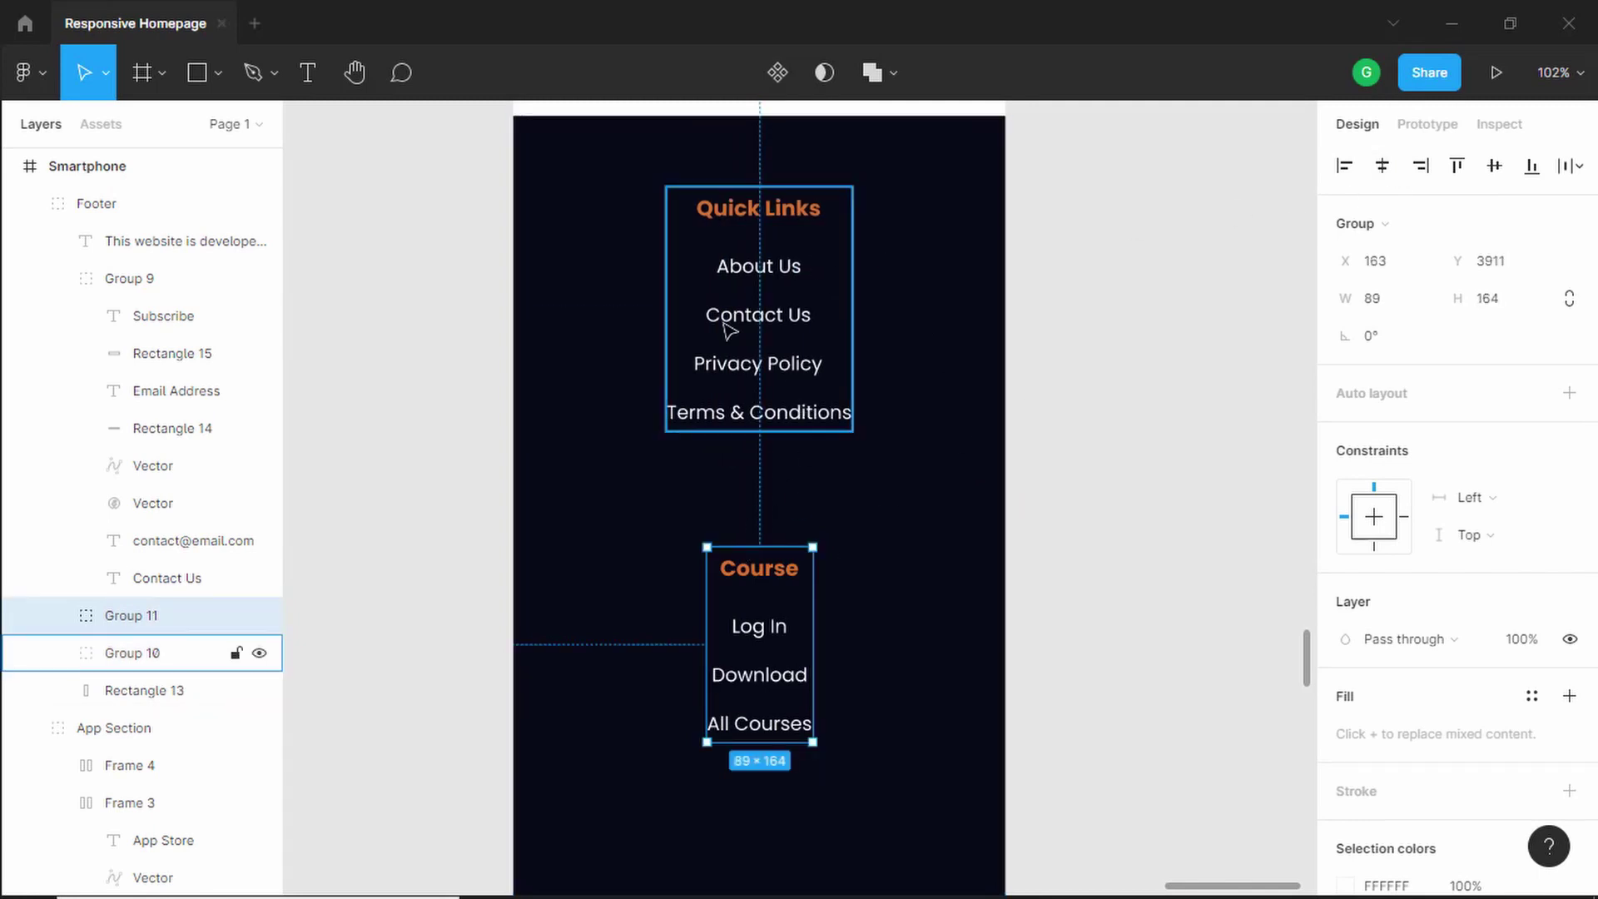
pyautogui.hotkey('shift', 'Up')
pyautogui.hotkey('shift', 'Up')
pyautogui.hotkey('shift', 'Up')
pyautogui.hotkey('shift', 'Up')
pyautogui.hotkey('shift', 'Up')
pyautogui.hotkey('shift', 'Up')
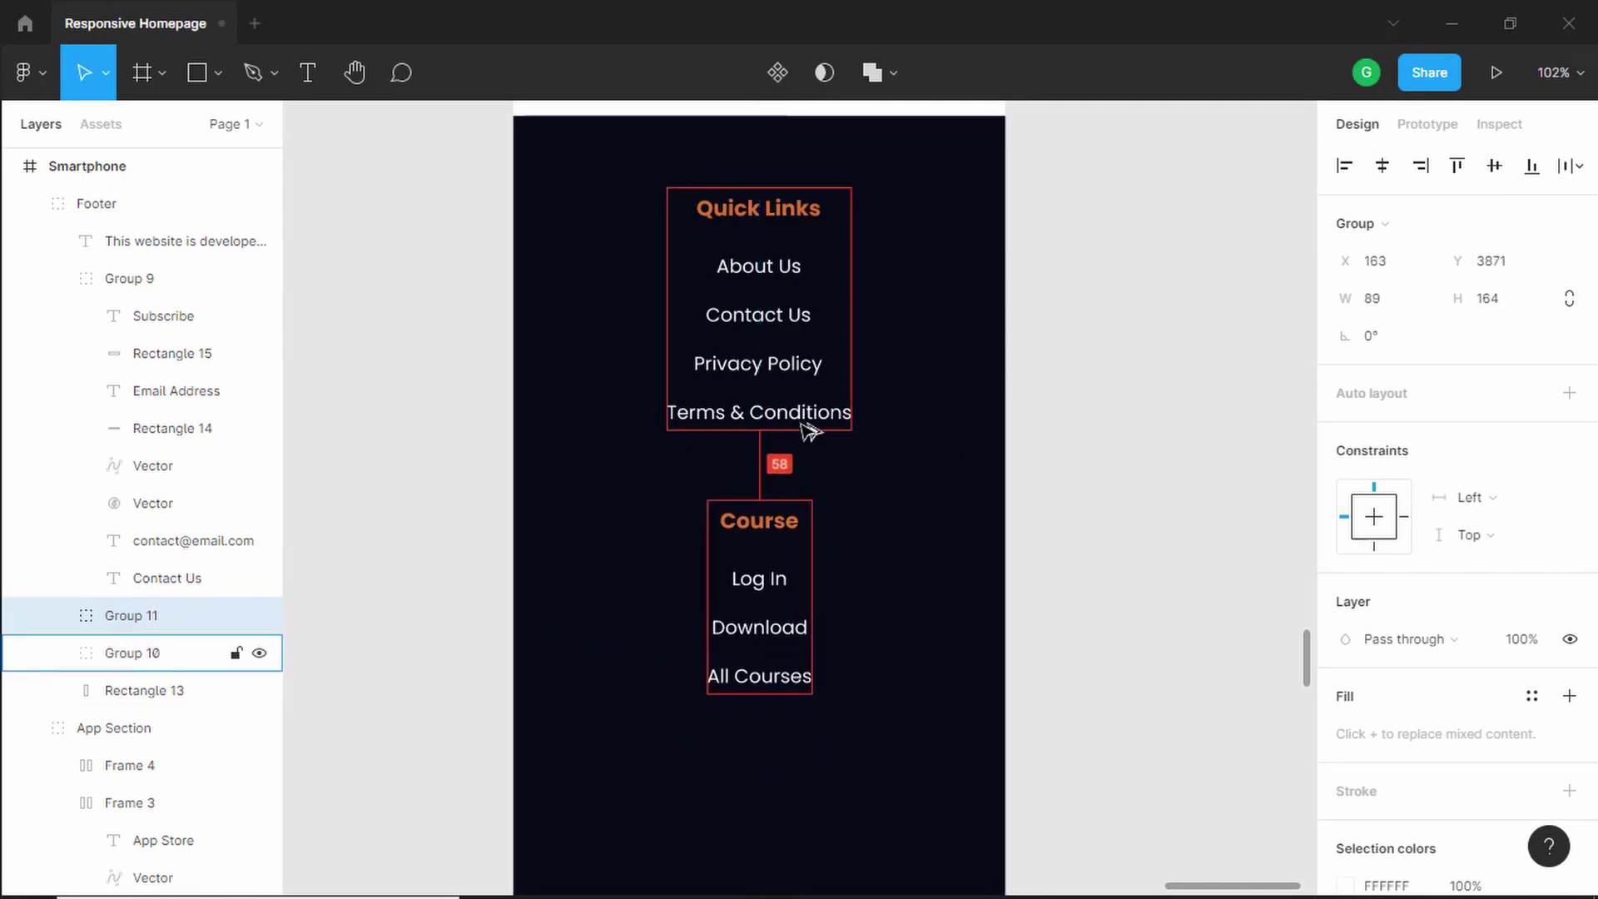
pyautogui.press('Down')
pyautogui.press('Down')
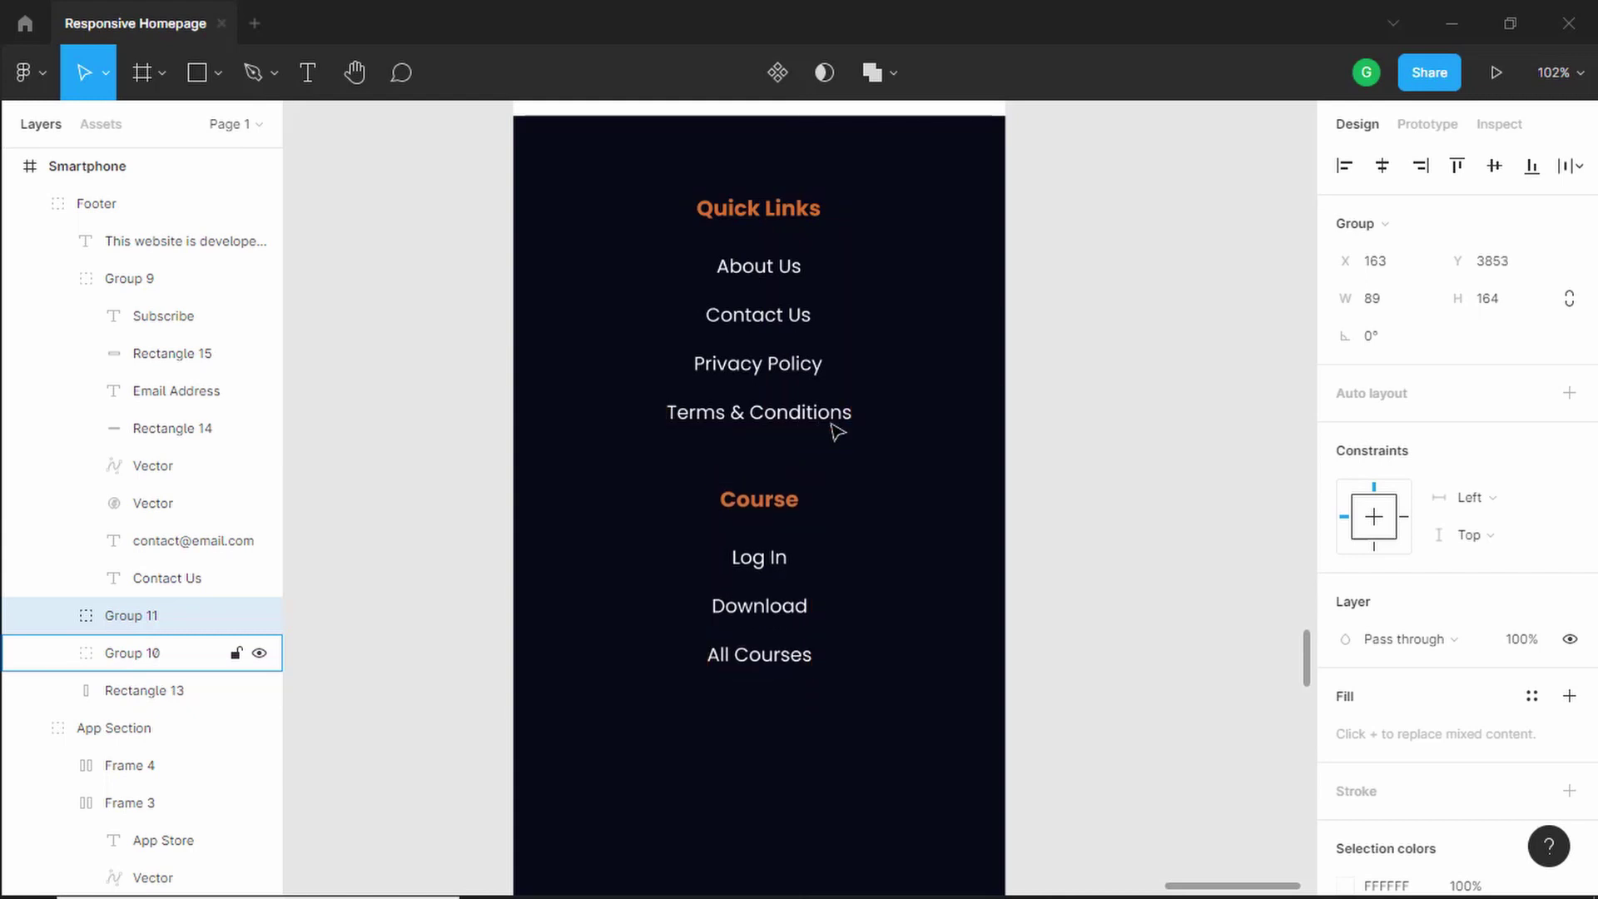
pyautogui.click(1112, 408)
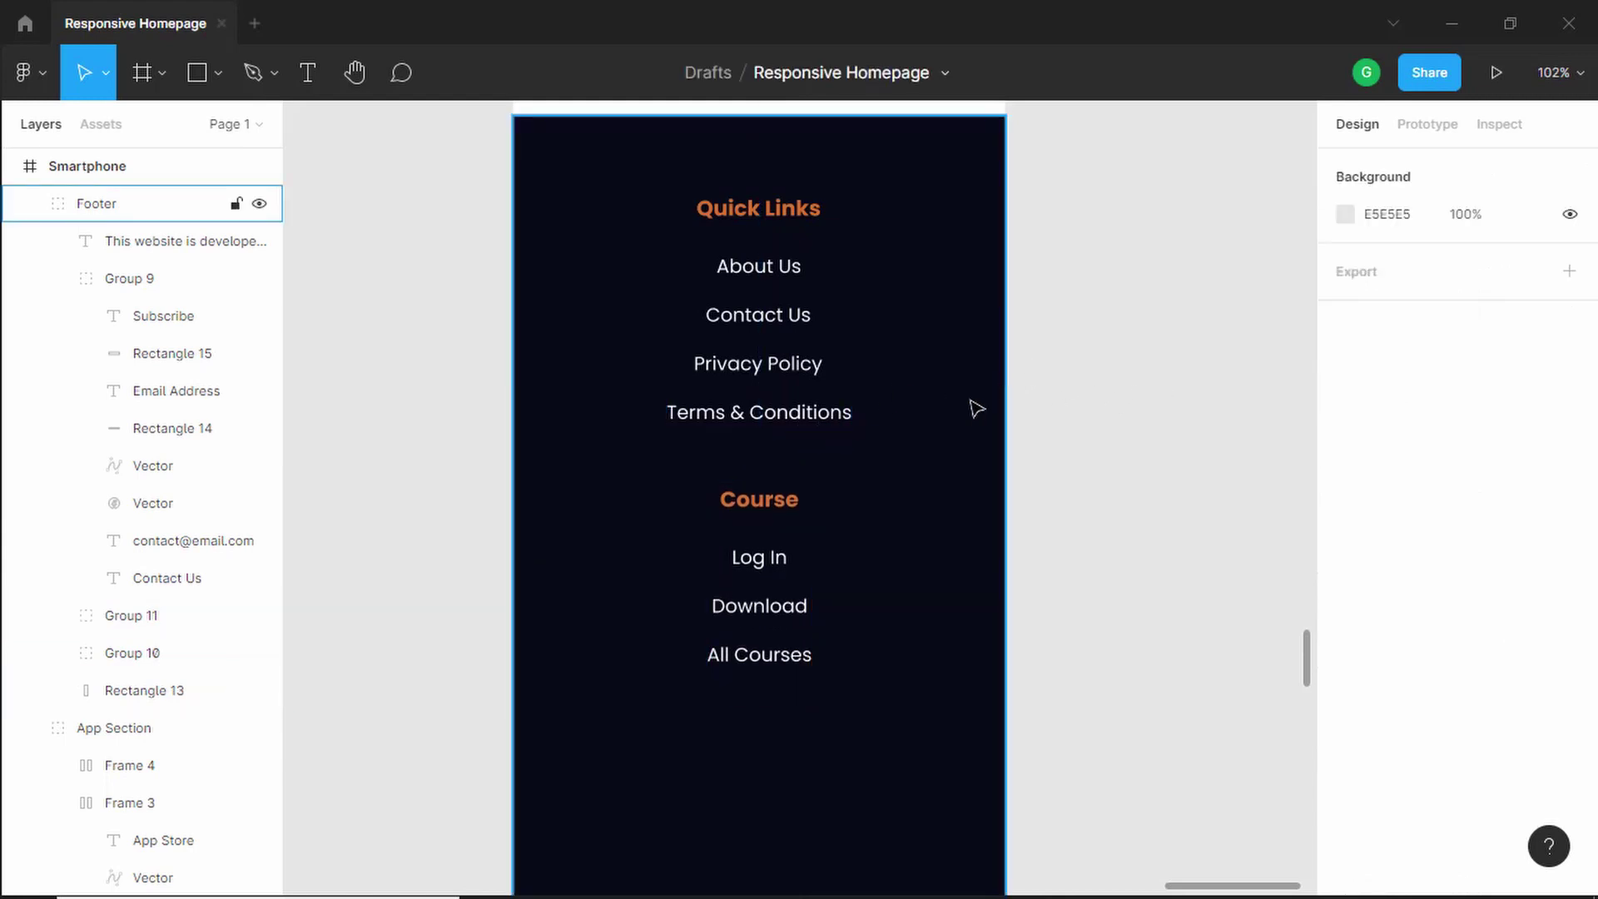
# Move the Contact Us group up beneath the Course links to Y 4057 and center it horizontally in the footer
pyautogui.scroll(-5, 985, 410)
pyautogui.click(818, 672)
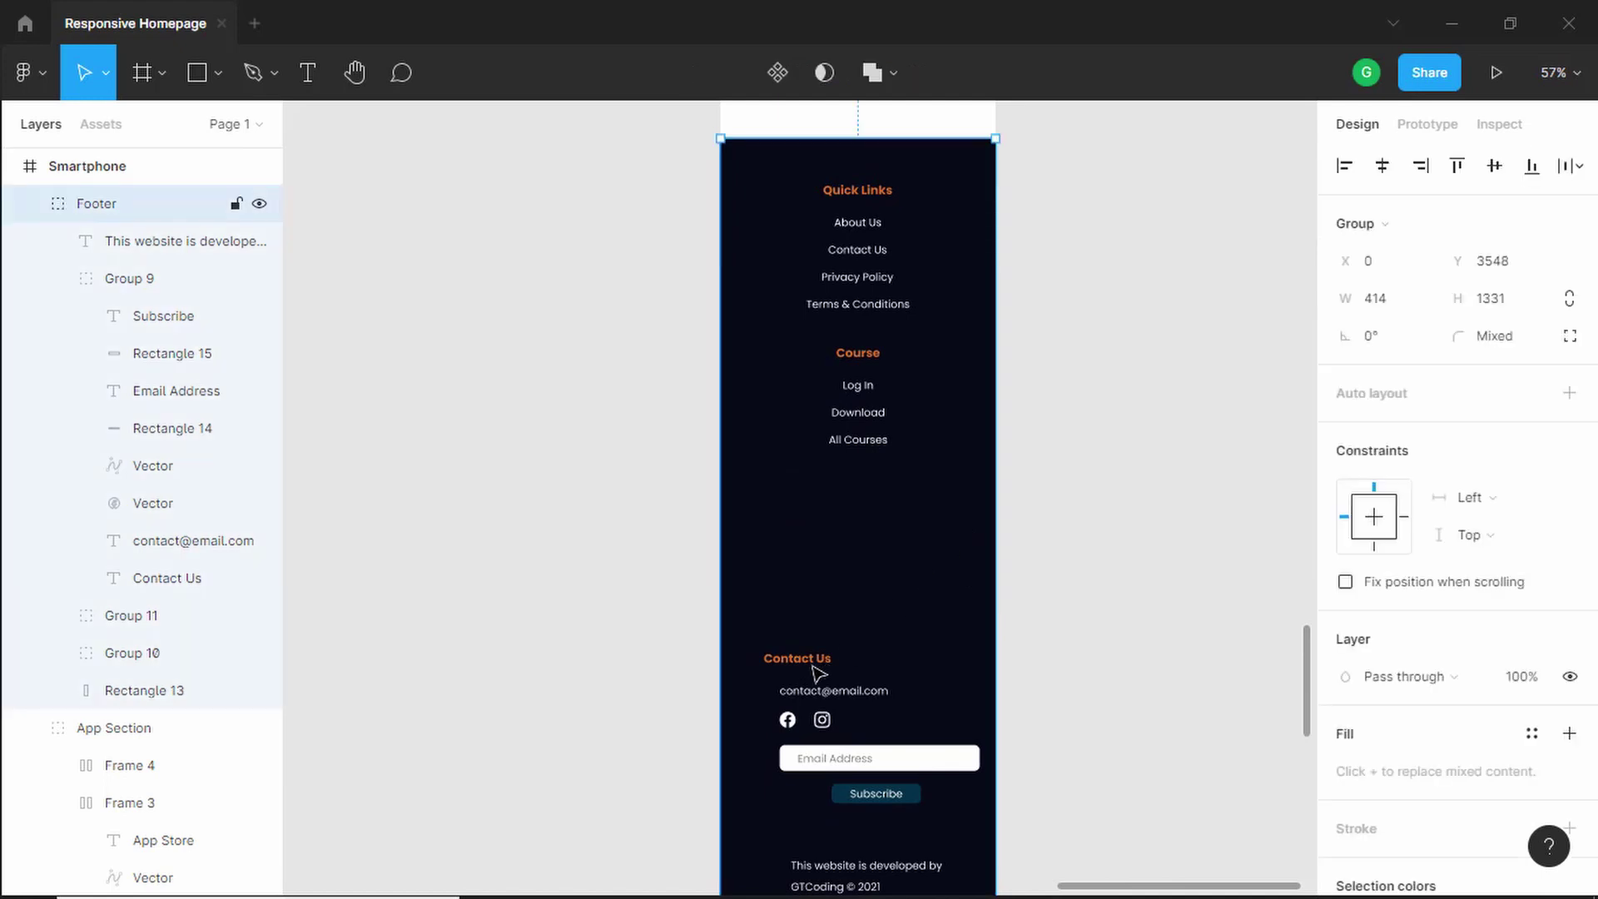
pyautogui.click(818, 672)
pyautogui.moveTo(816, 519); pyautogui.dragTo(817, 502)
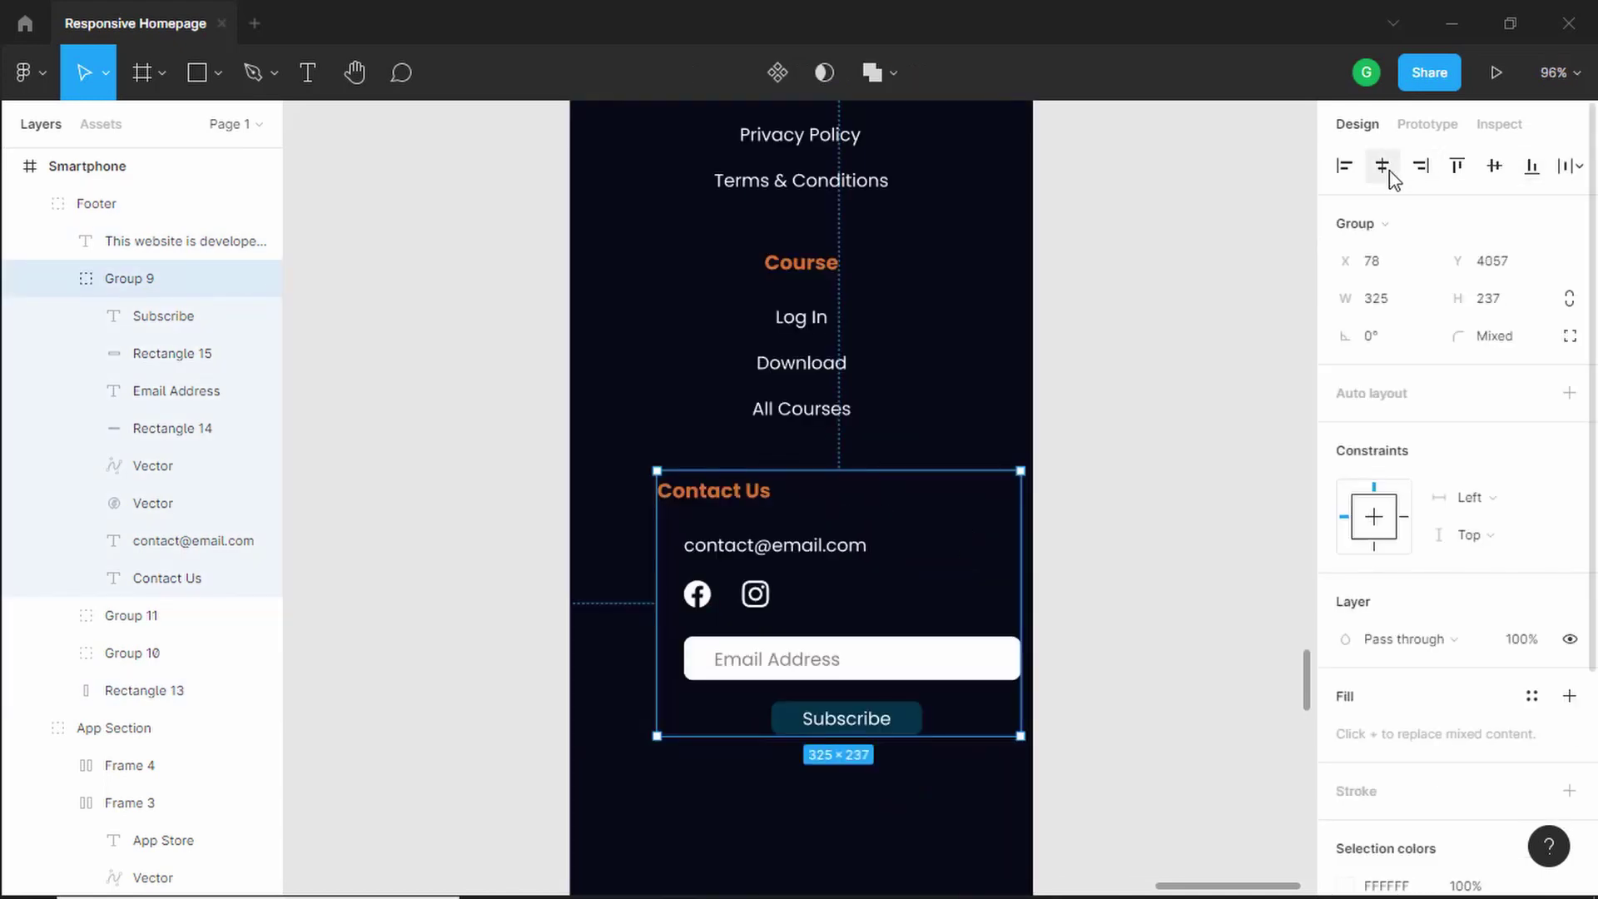
pyautogui.click(1383, 166)
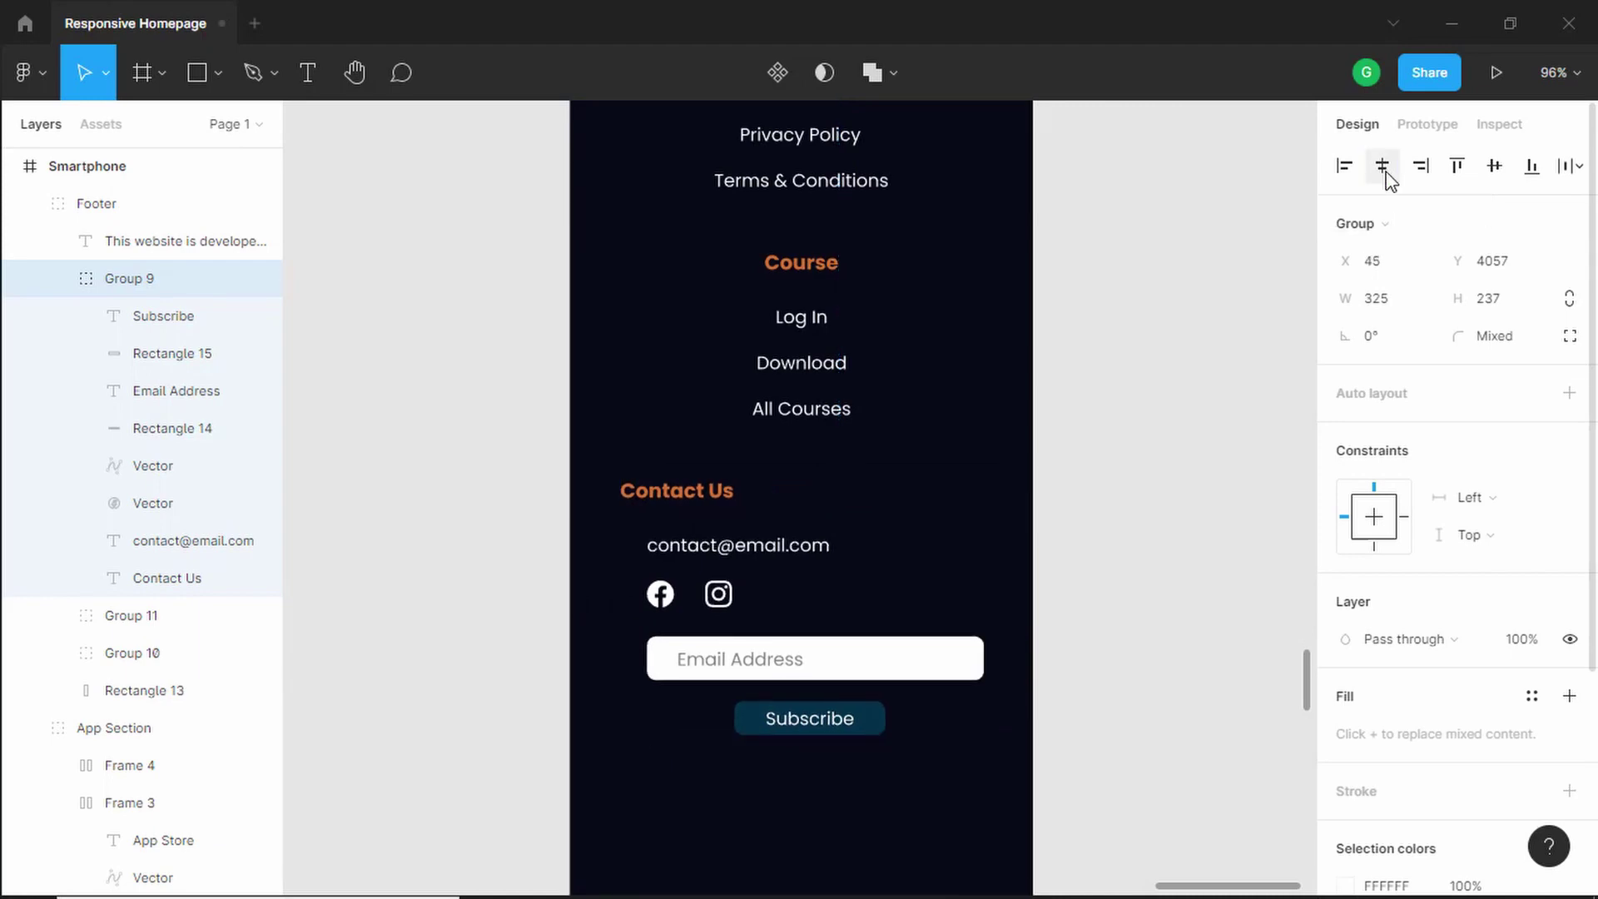
# Ungroup the Contact Us block and align its heading and email text on their horizontal centers
pyautogui.rightClick(717, 495)
pyautogui.click(724, 521)
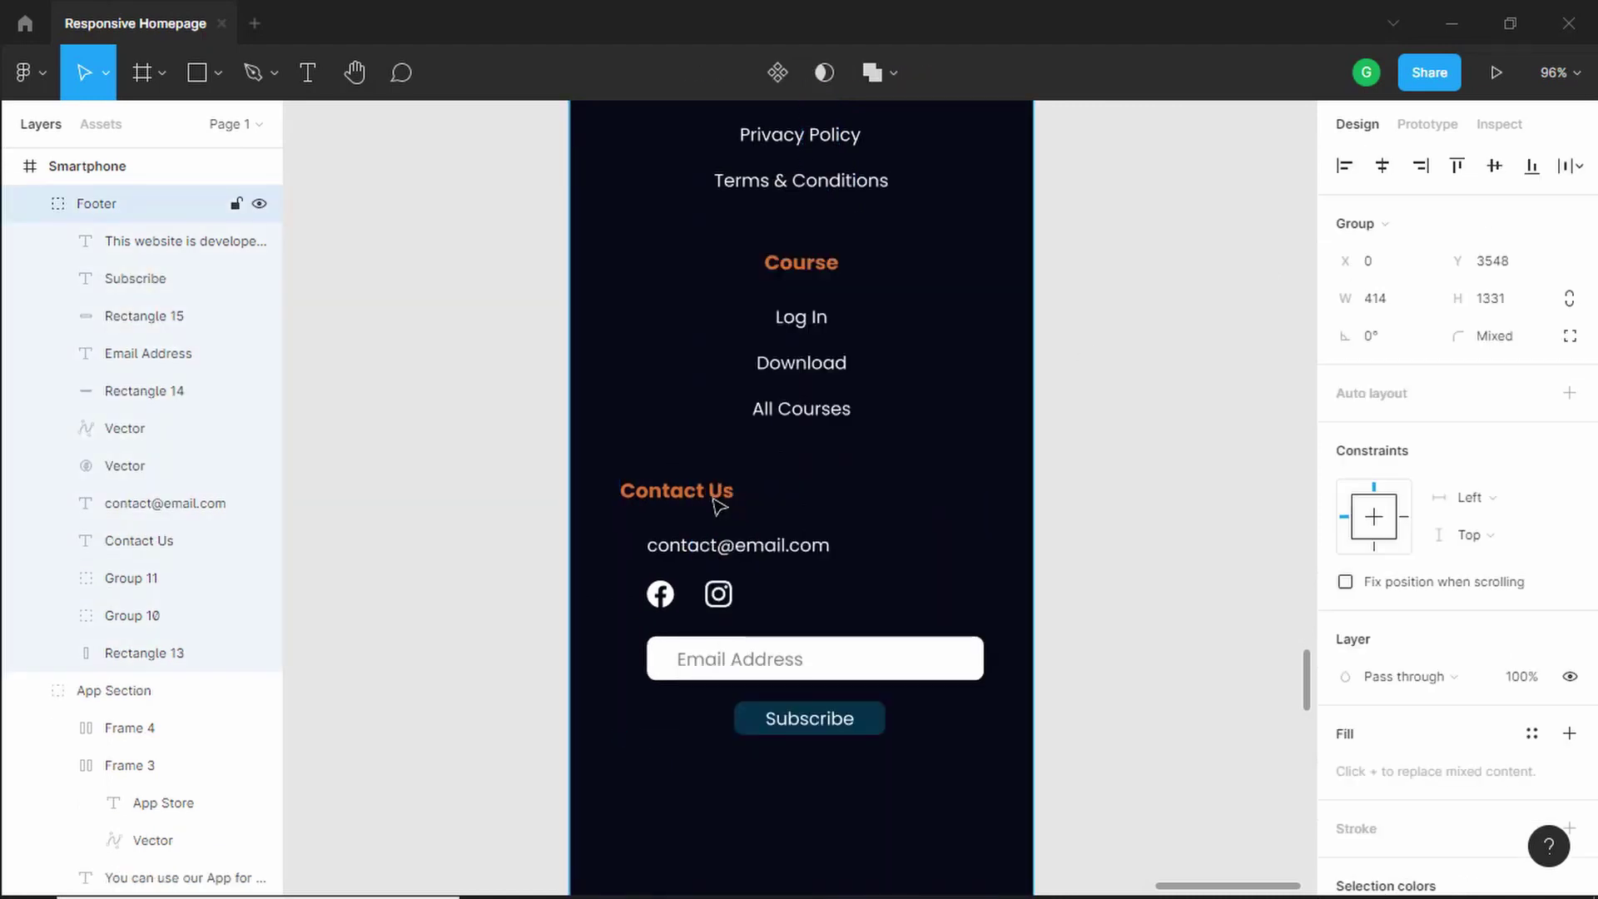
pyautogui.click(717, 499)
pyautogui.keyDown('shift'); pyautogui.click(779, 547); pyautogui.keyUp('shift')
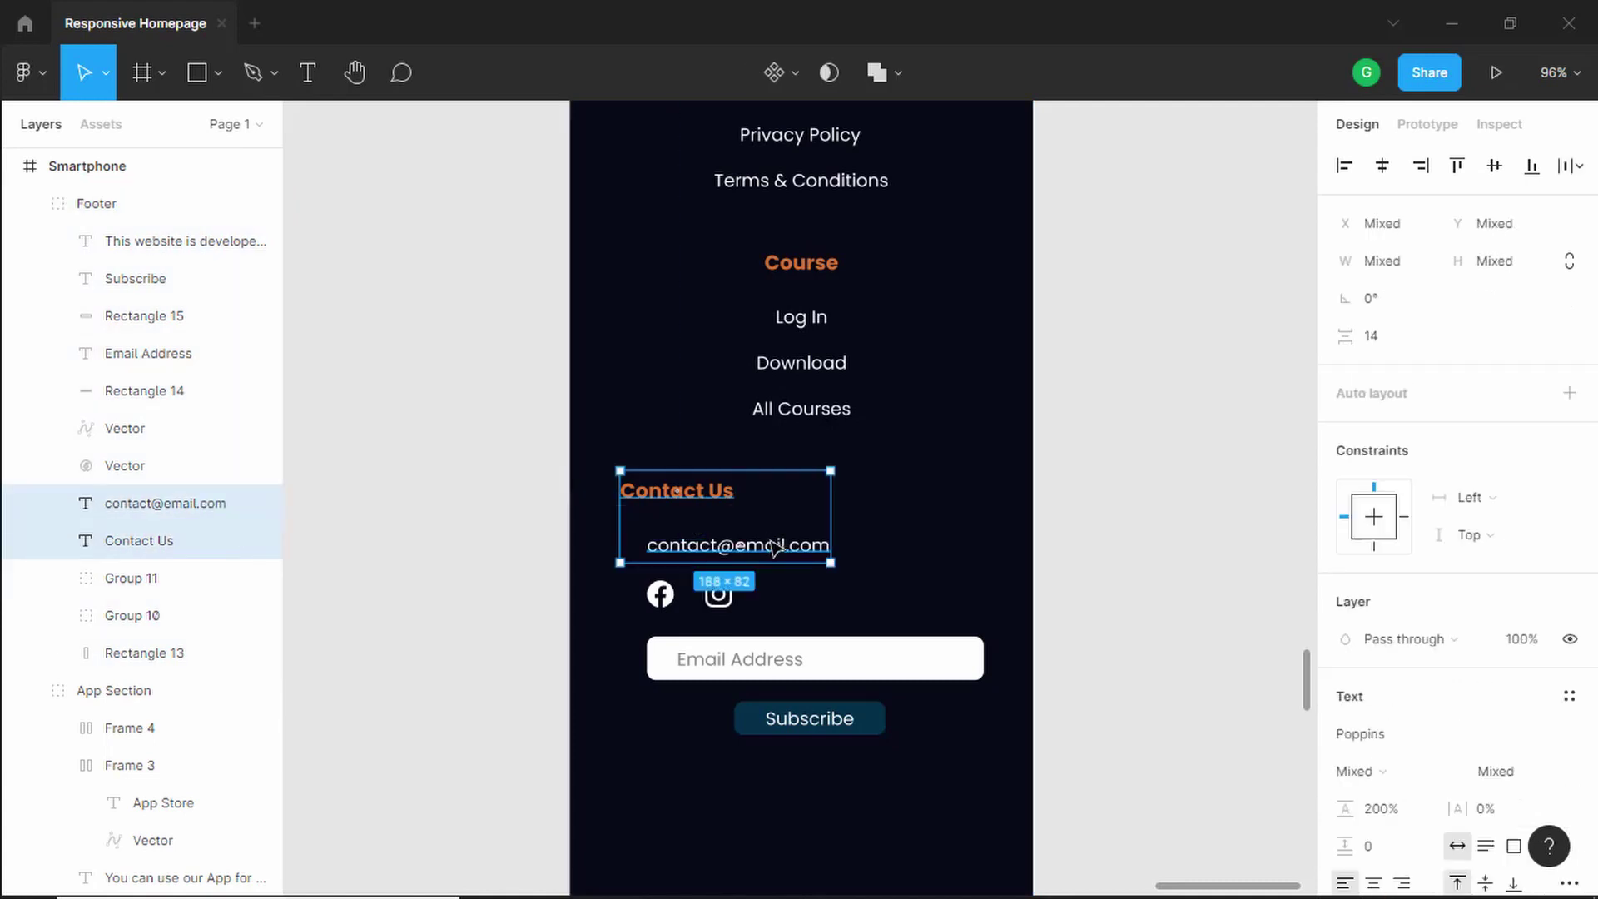
pyautogui.click(1383, 166)
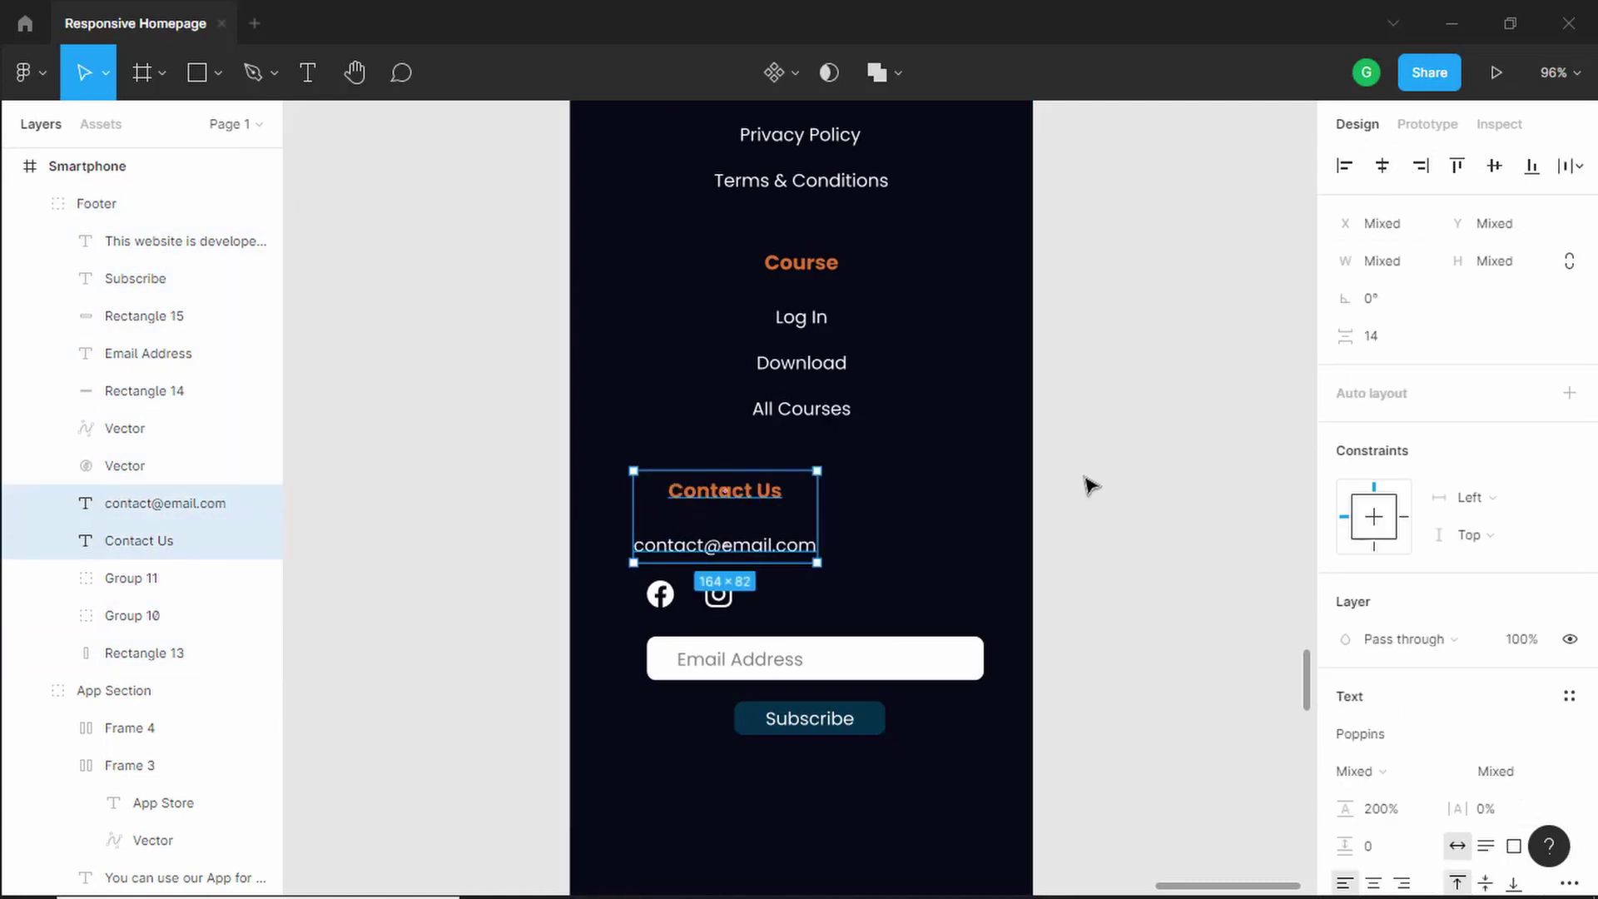
# Group the Contact Us heading with the email text and center the group horizontally in the footer
pyautogui.hotkey('ctrl', 'g')
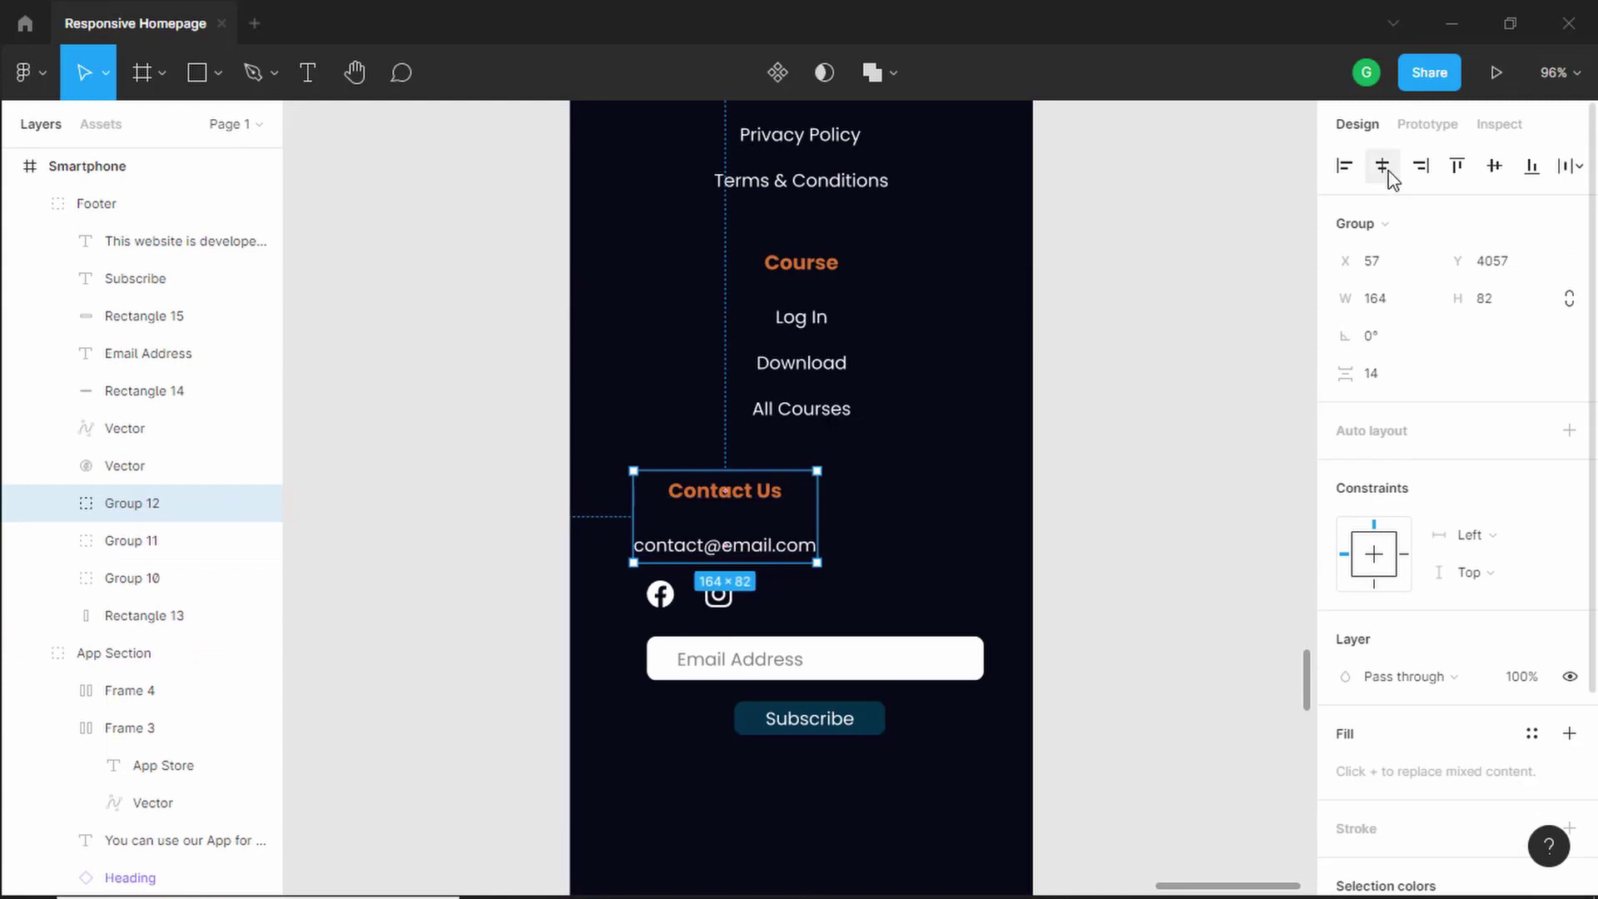
pyautogui.click(1383, 167)
pyautogui.click(1184, 510)
# Group the Facebook and Instagram icons beneath the contact email text
pyautogui.scroll(-1, 662, 557)
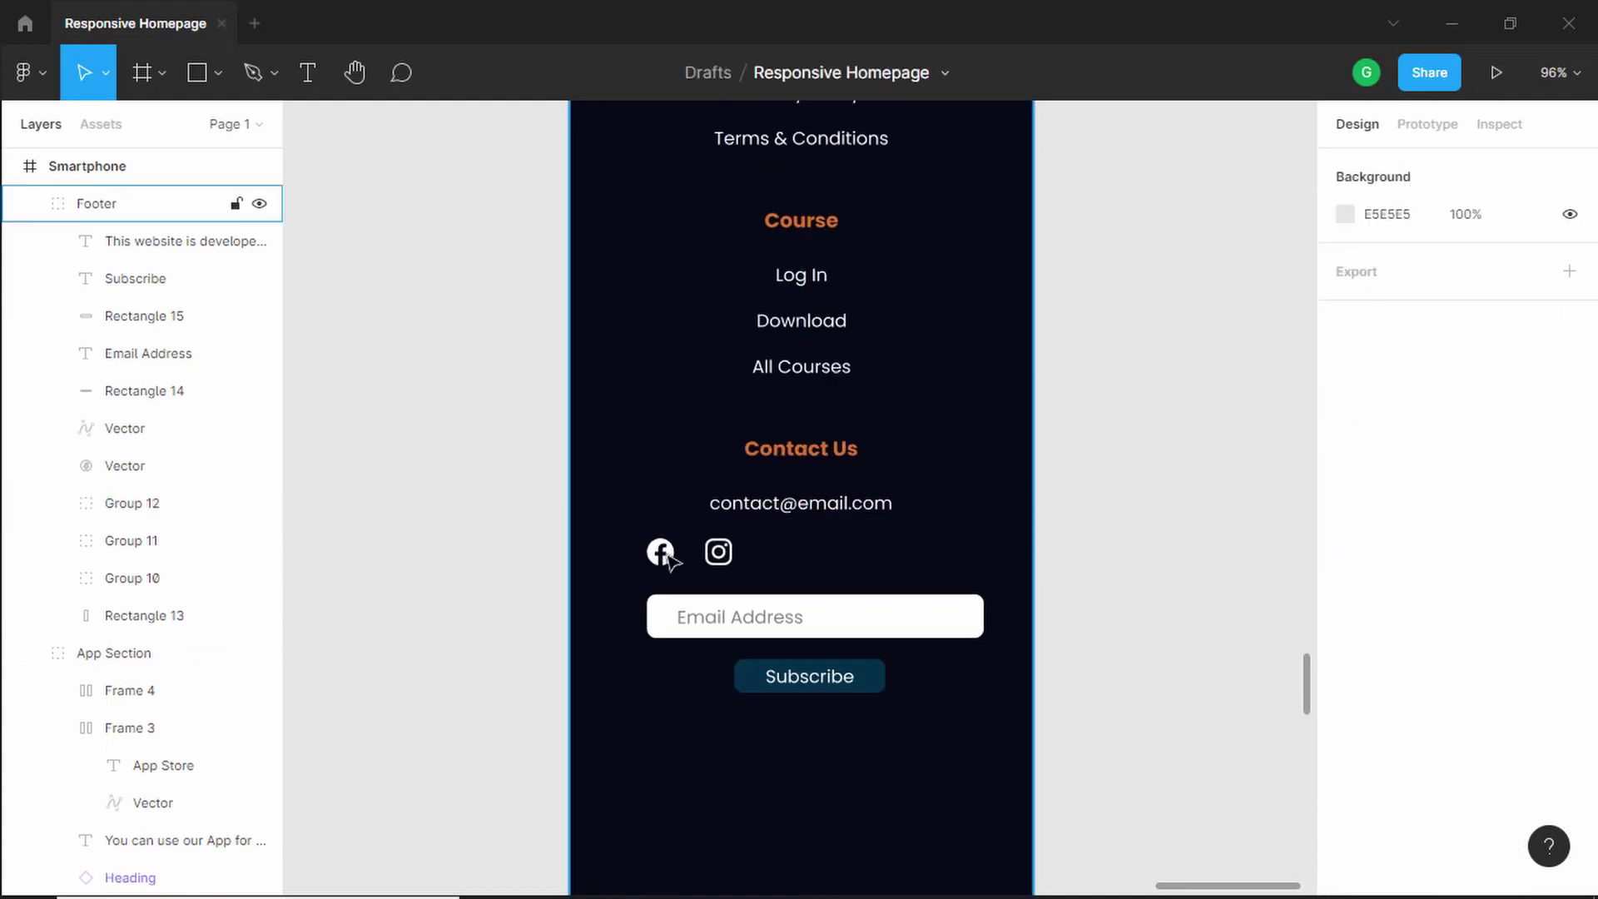
pyautogui.click(663, 554)
pyautogui.doubleClick(661, 554)
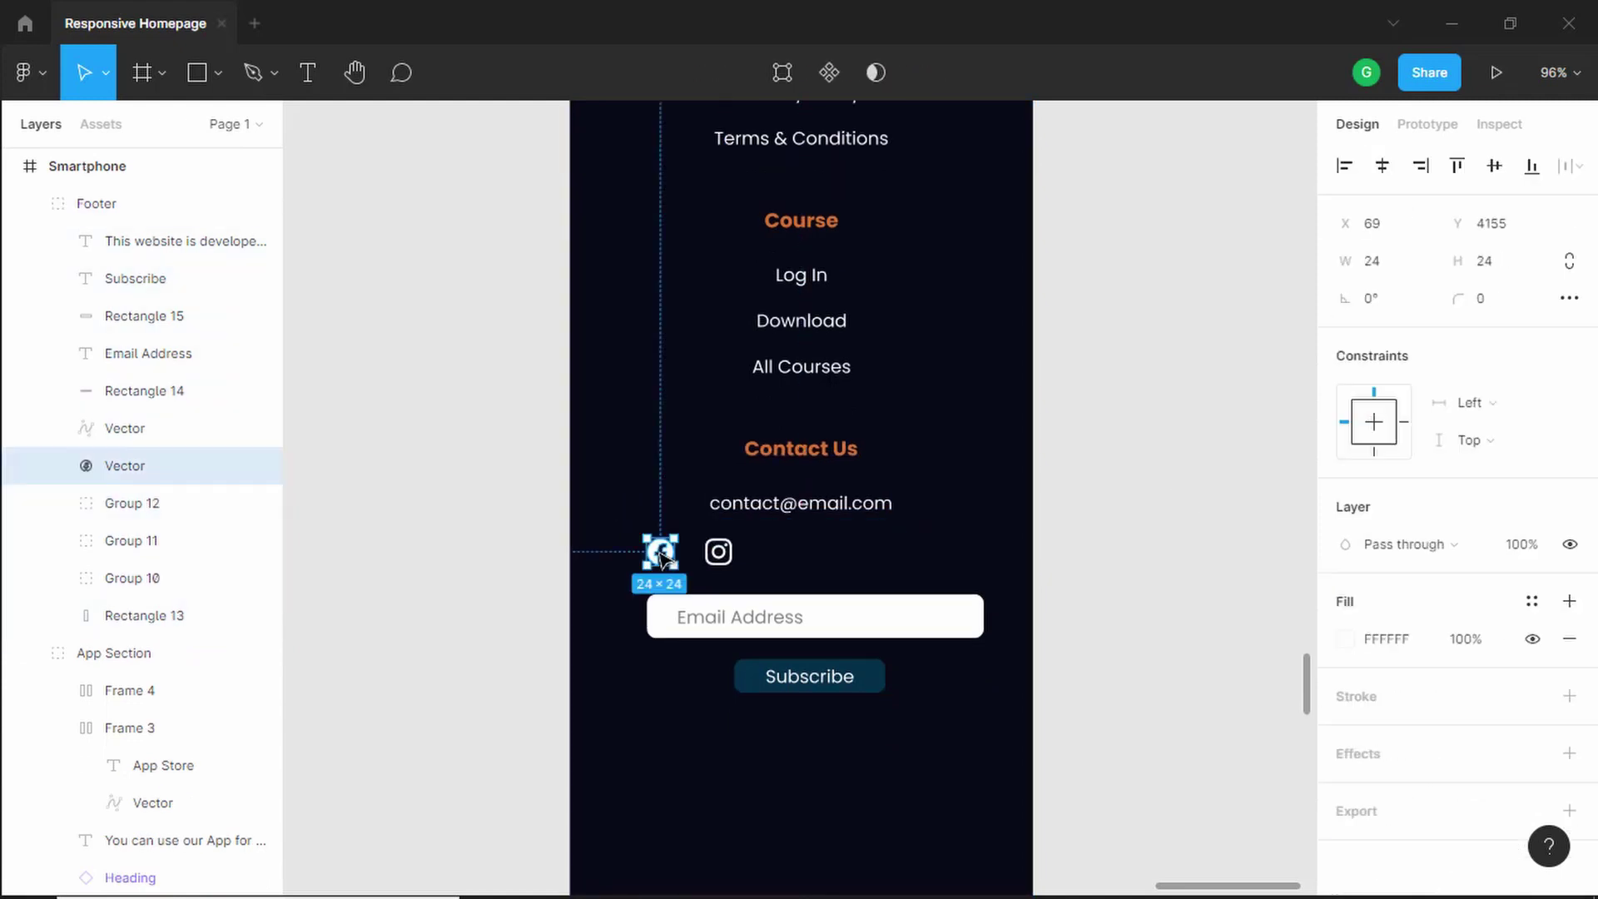
pyautogui.keyDown('shift'); pyautogui.click(721, 555); pyautogui.keyUp('shift')
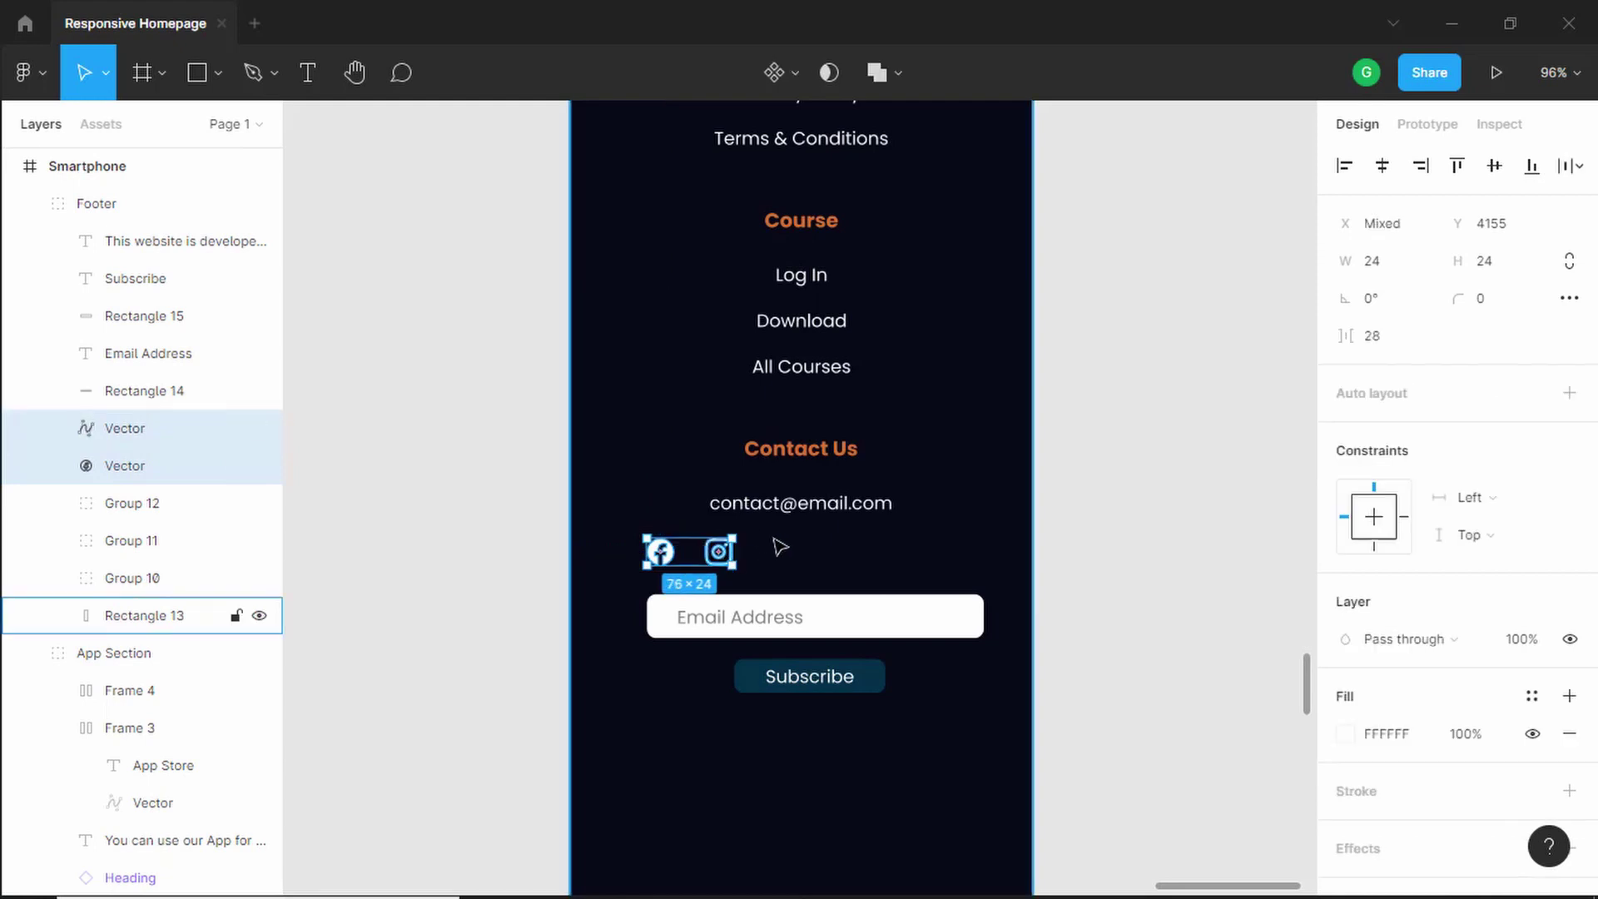
pyautogui.hotkey('ctrl', 'g')
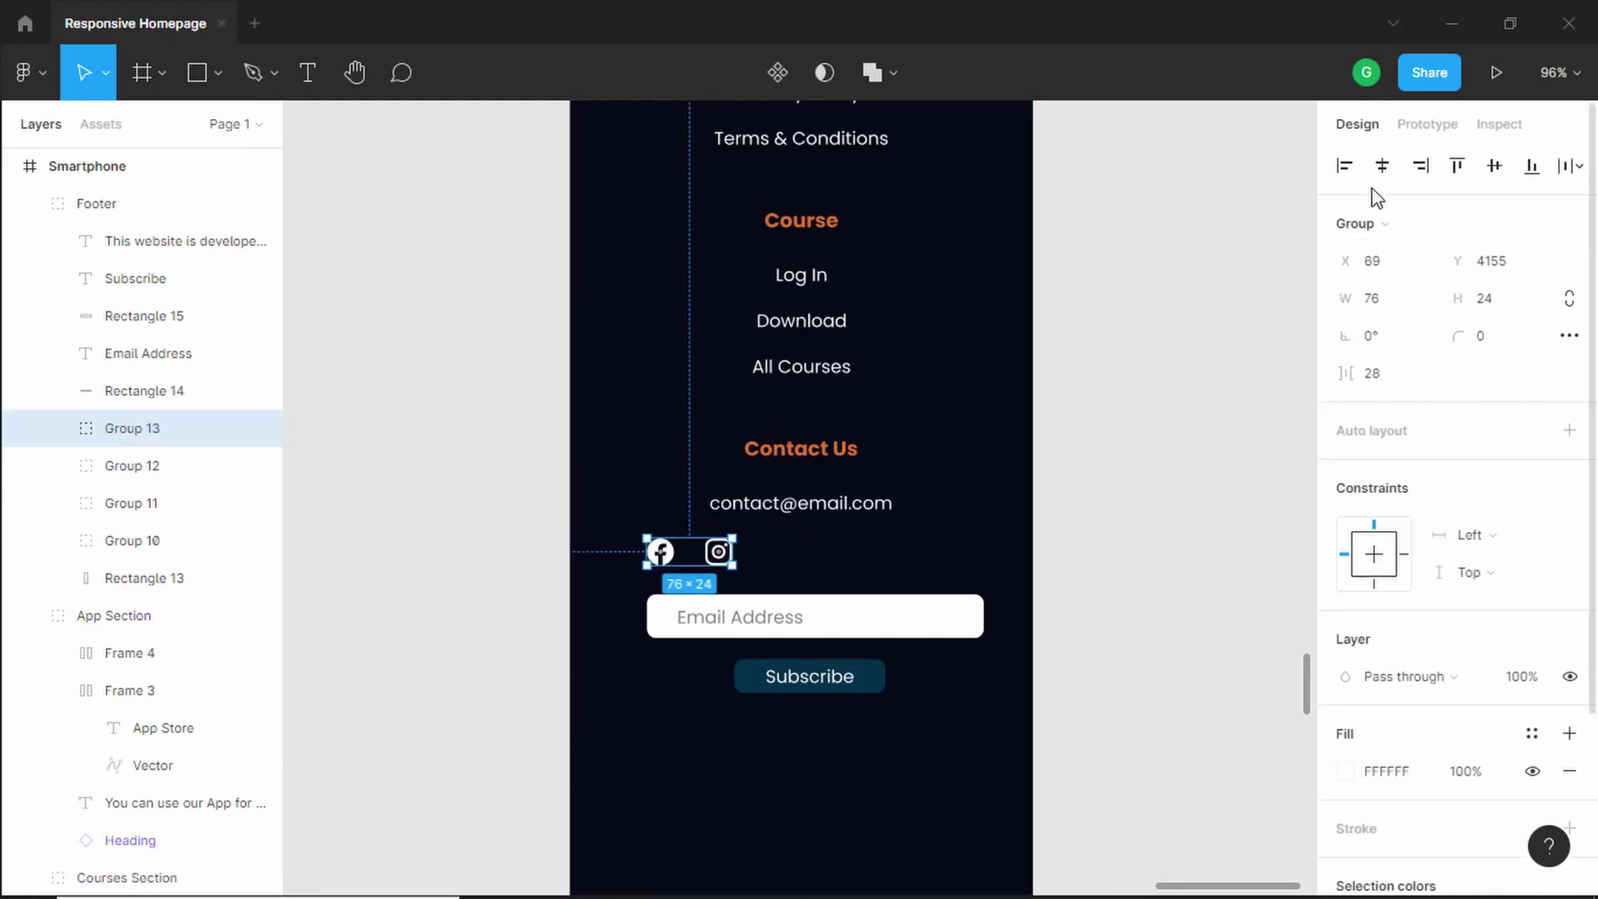
# Center the group of Facebook and Instagram icons horizontally in the footer
pyautogui.click(1382, 167)
pyautogui.click(1198, 516)
pyautogui.scroll(-3, 1165, 523)
pyautogui.scroll(3, 873, 407)
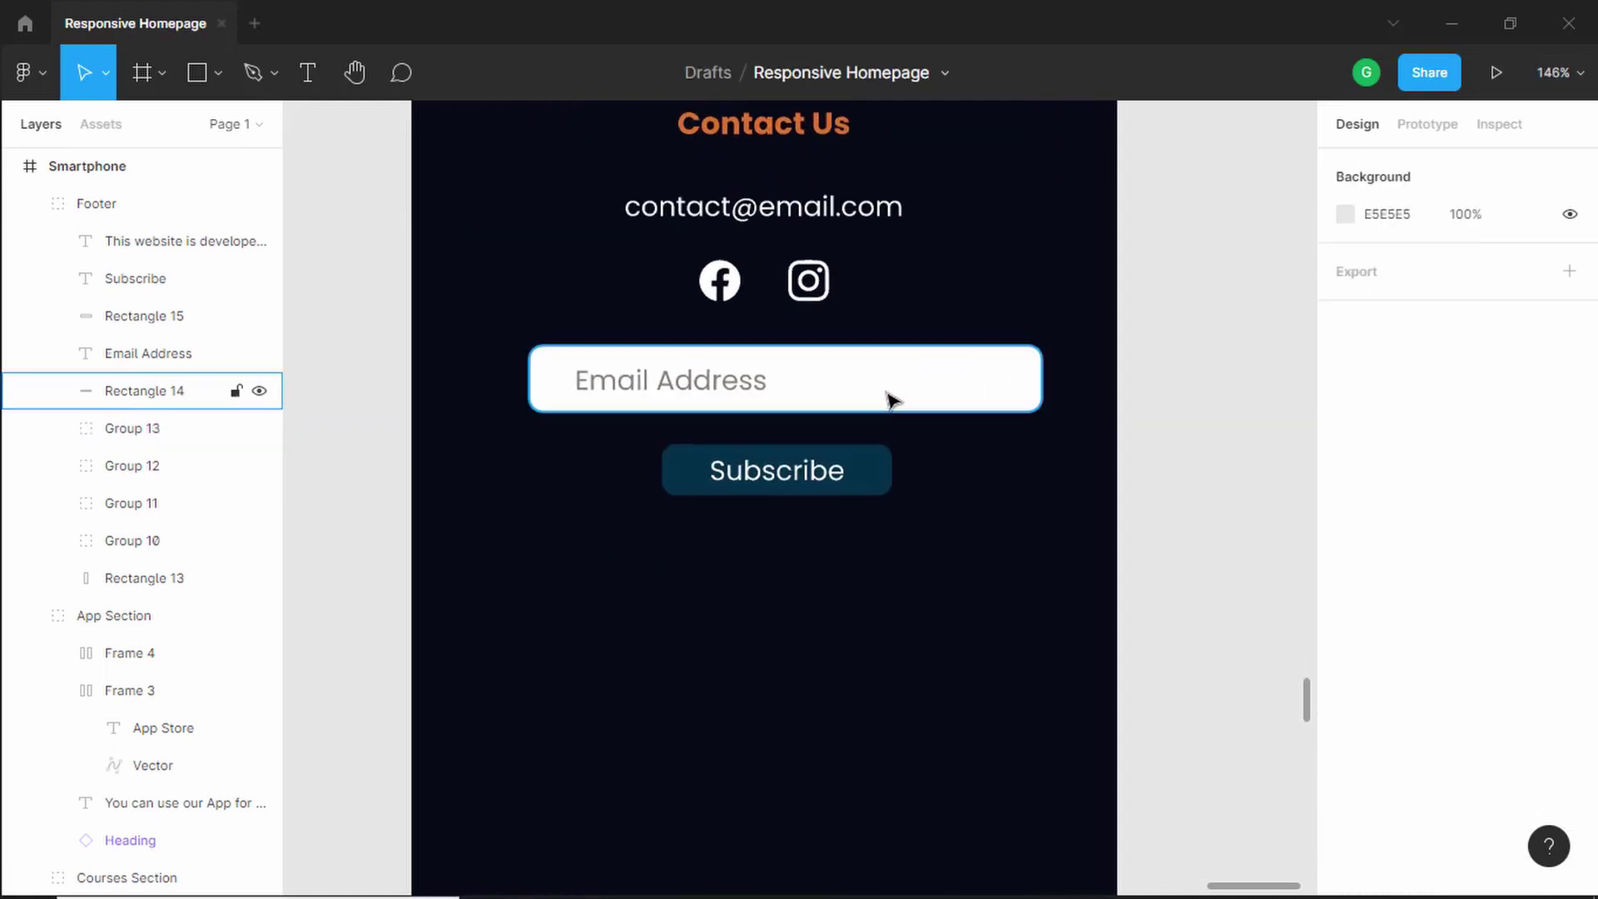
# Widen the white email field rectangle to 350 starting at X 32, and shift its Email Address placeholder text to X 62
pyautogui.click(890, 388)
pyautogui.doubleClick(897, 385)
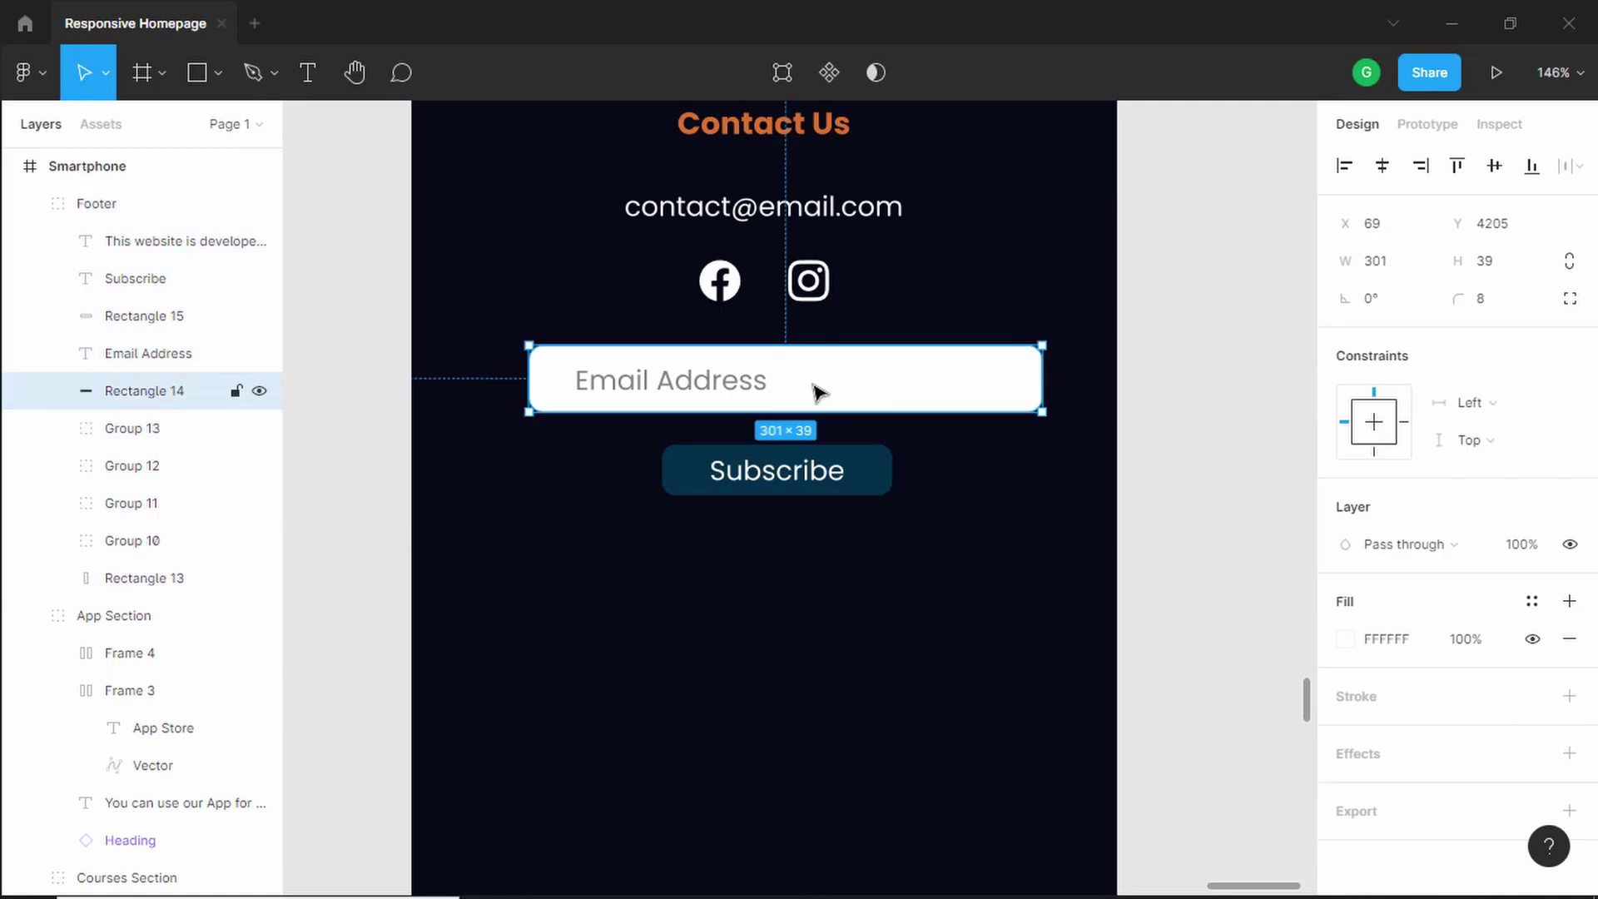
pyautogui.moveTo(531, 379); pyautogui.dragTo(465, 384)
pyautogui.press('alt')
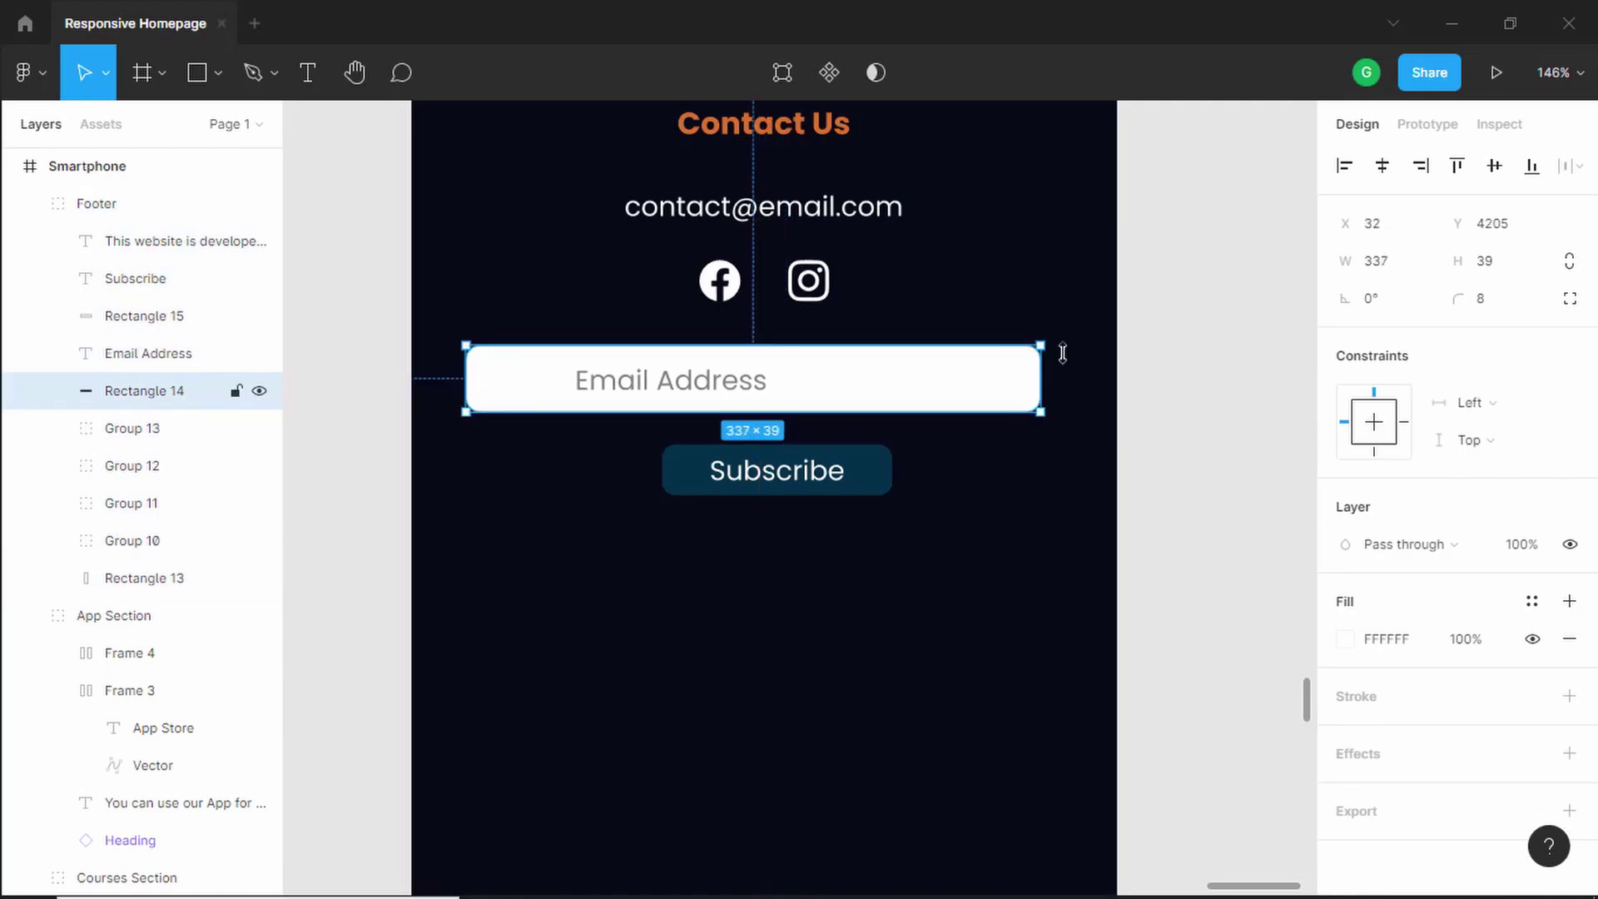
pyautogui.press('alt')
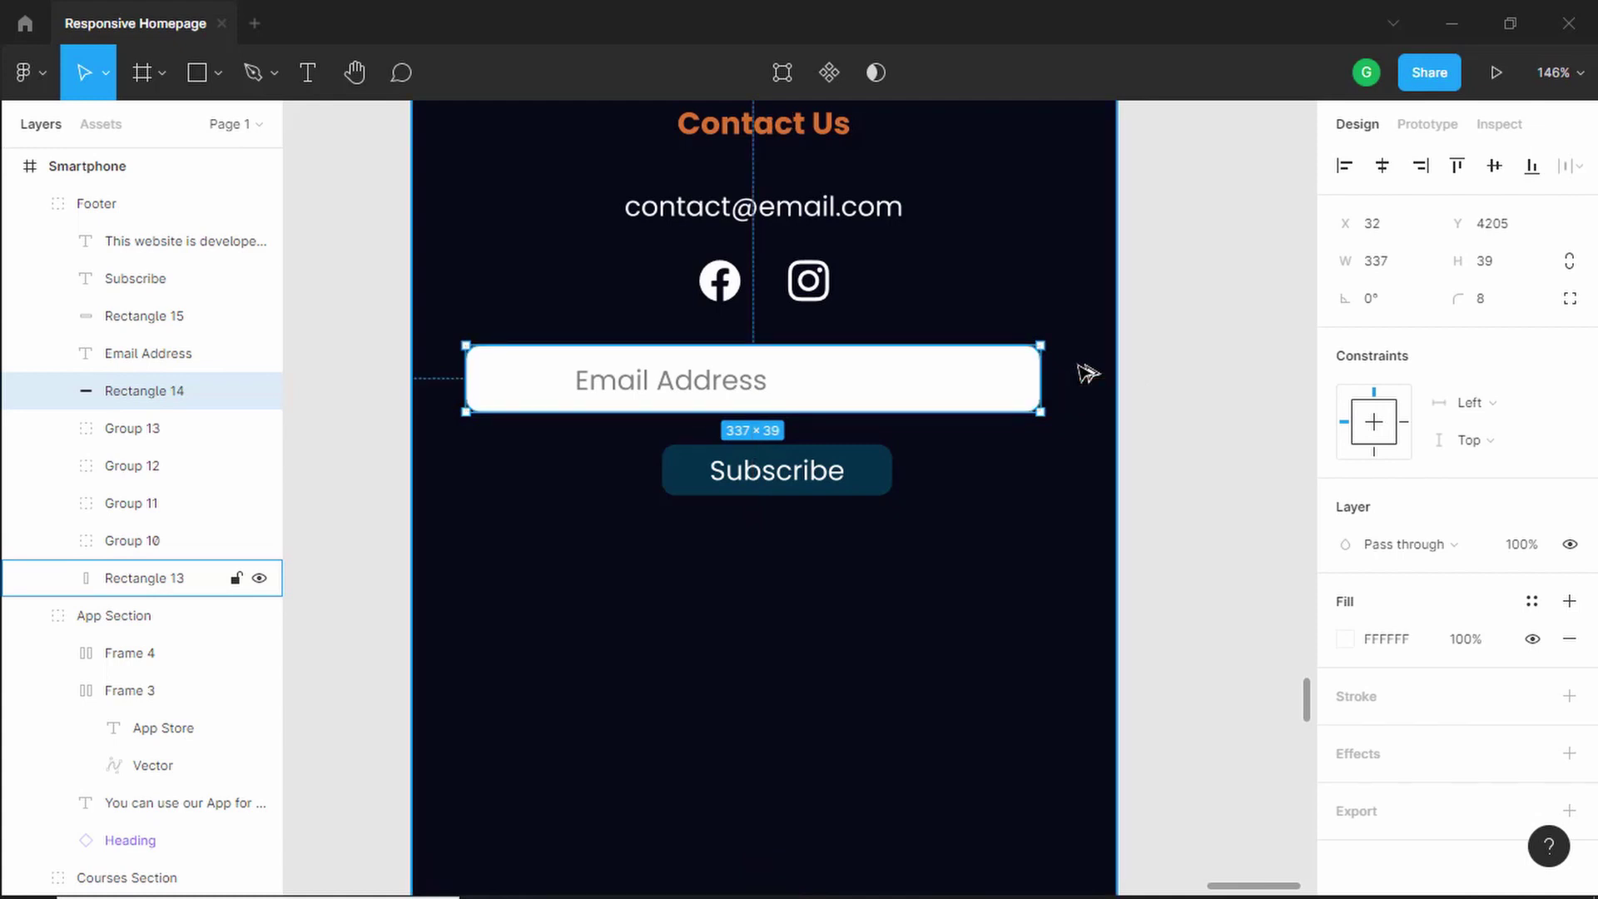
pyautogui.hotkey('ctrl', 'Right')
pyautogui.hotkey('ctrl', 'Right')
pyautogui.hotkey('ctrl', 'Right')
pyautogui.hotkey('ctrl', 'shift', 'Right')
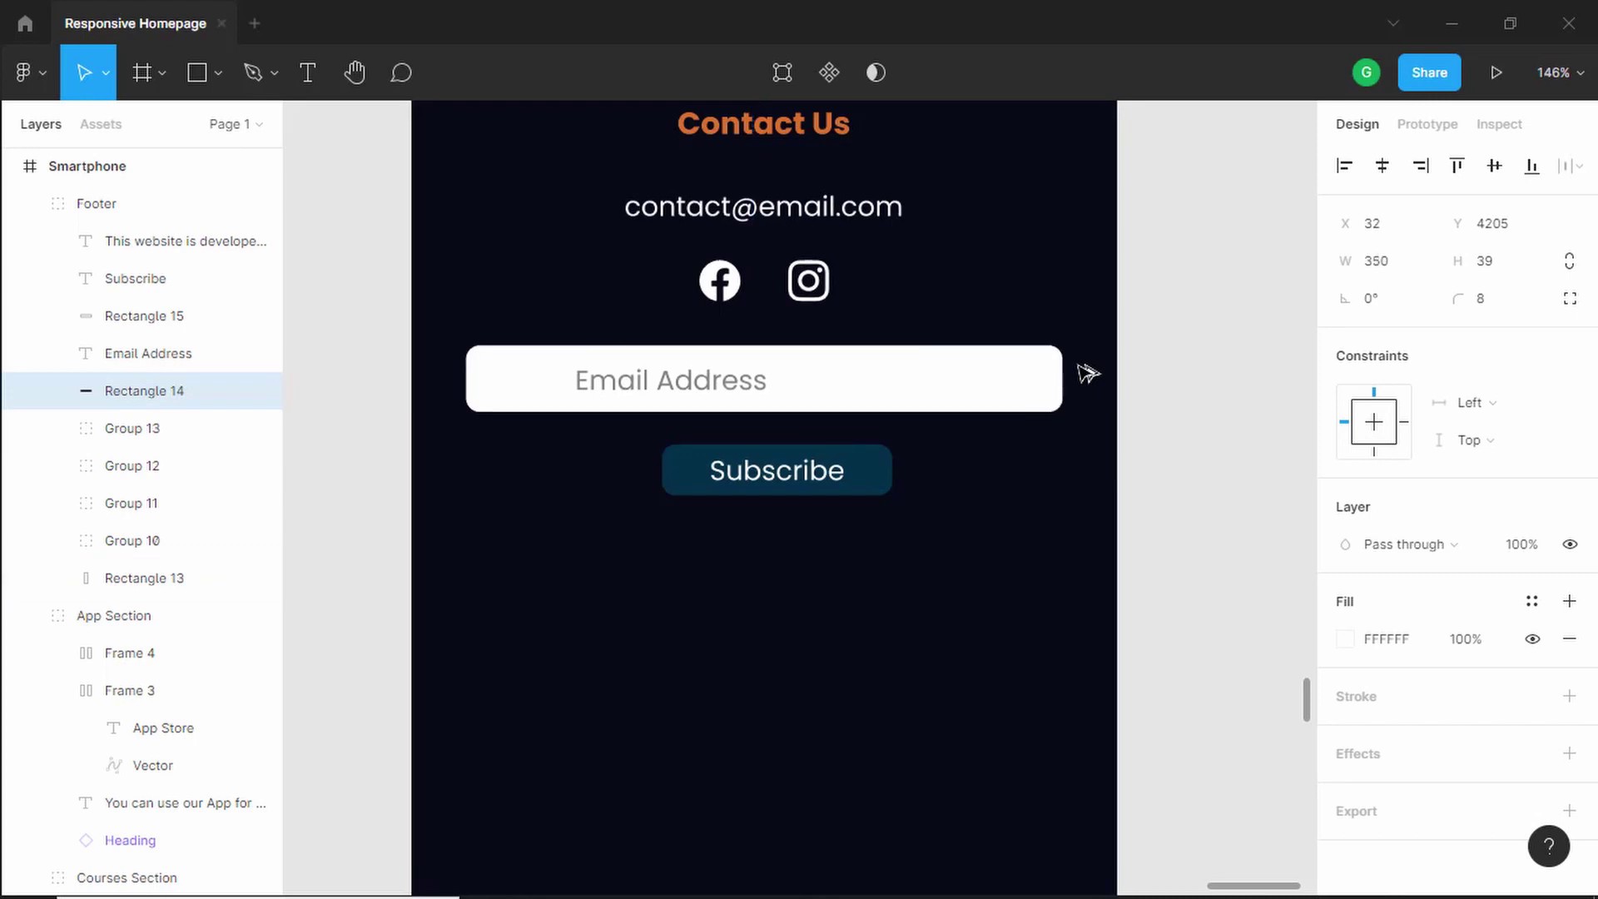
pyautogui.press('alt')
pyautogui.click(719, 391)
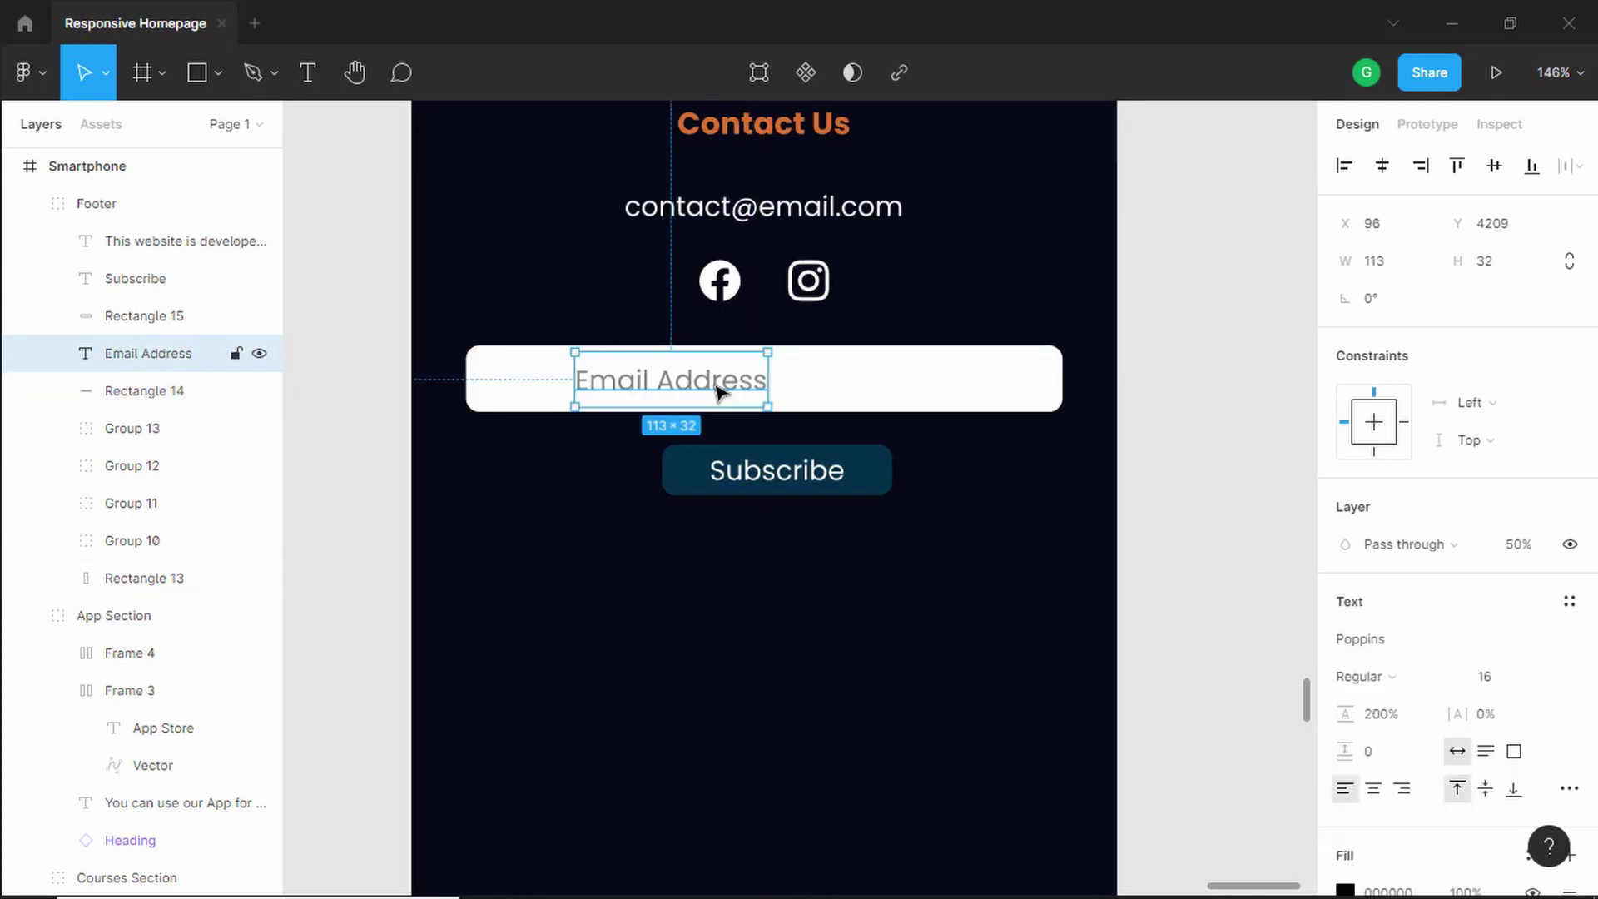
pyautogui.moveTo(717, 389); pyautogui.dragTo(661, 390)
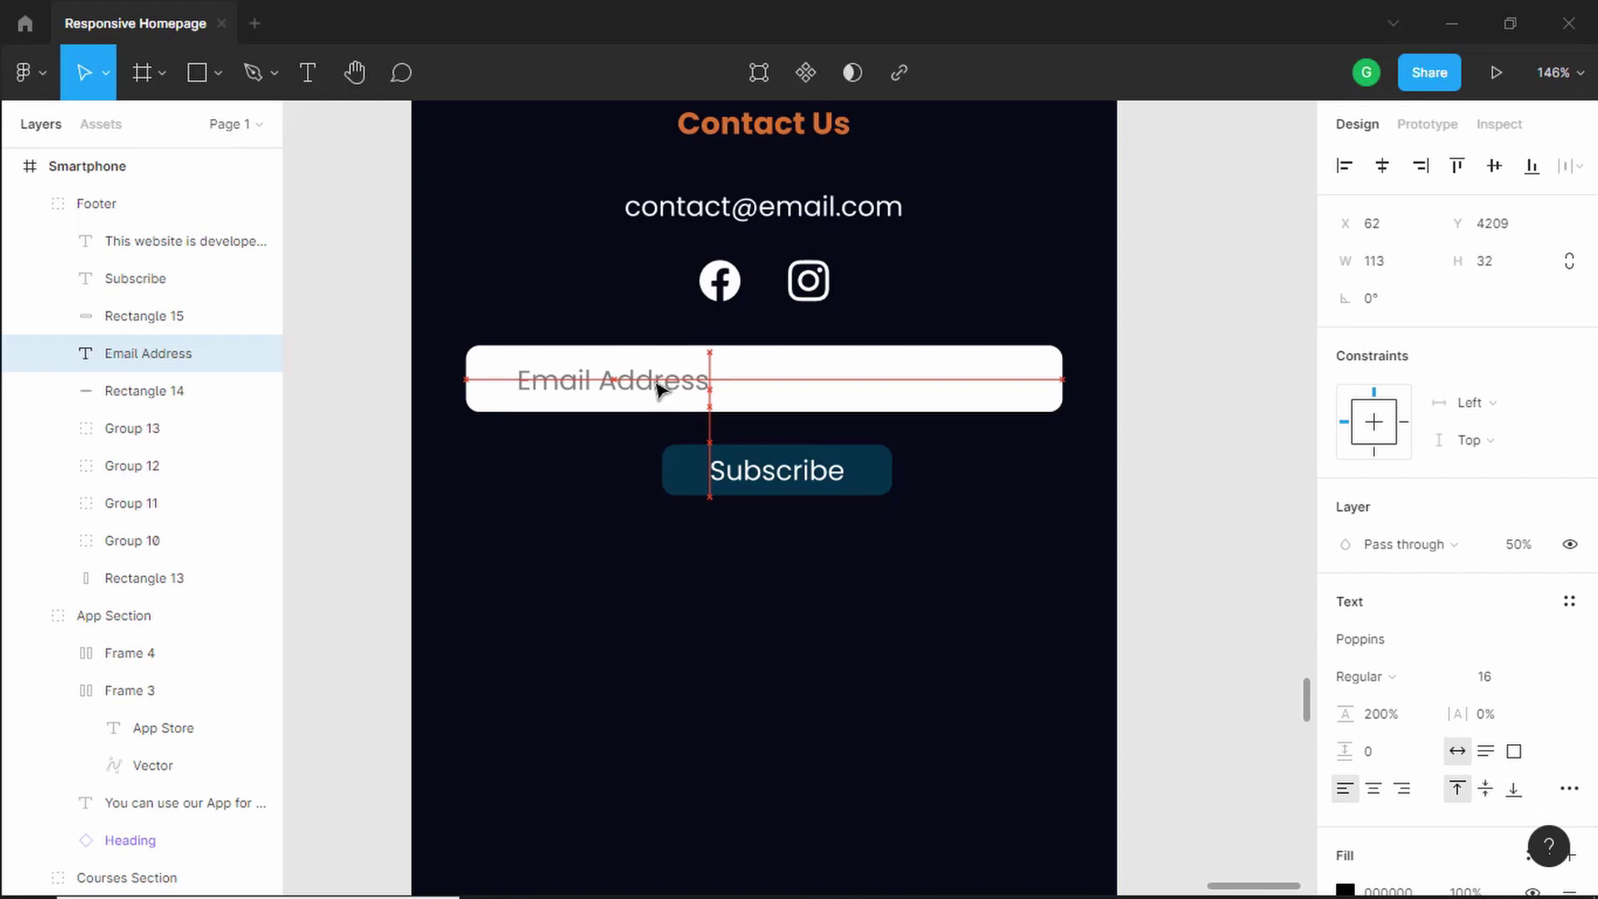
# Extend the Subscribe button's rectangle upward to a height of 34 and move its label up to sit vertically centered inside it
pyautogui.click(135, 278)
pyautogui.scroll(3, 819, 474)
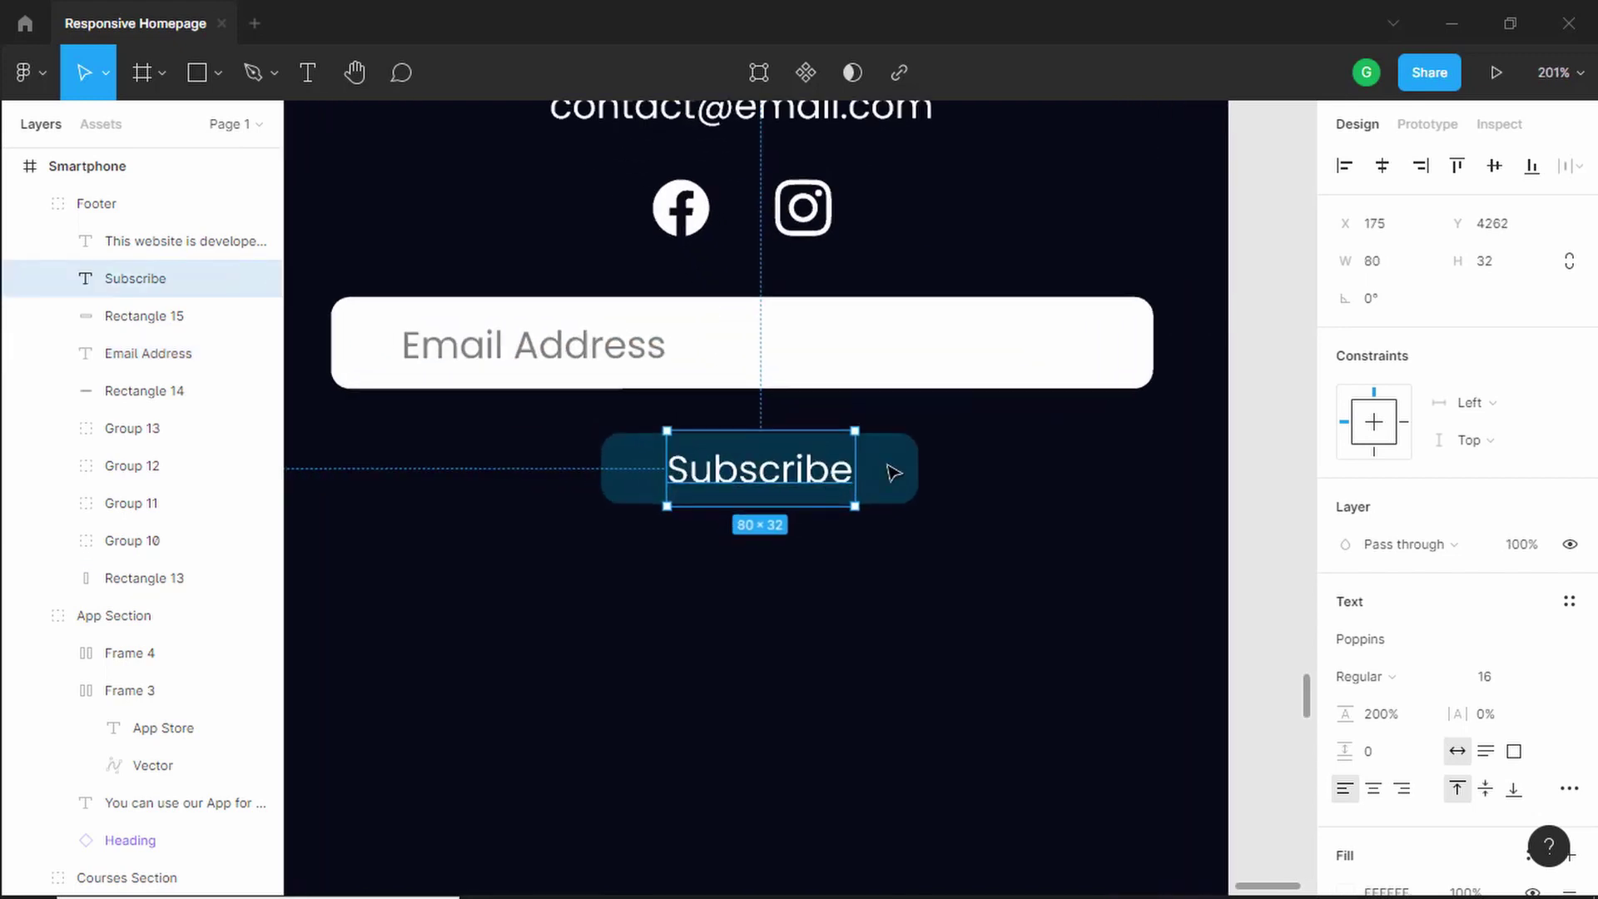
pyautogui.click(893, 473)
pyautogui.moveTo(824, 435); pyautogui.dragTo(820, 424)
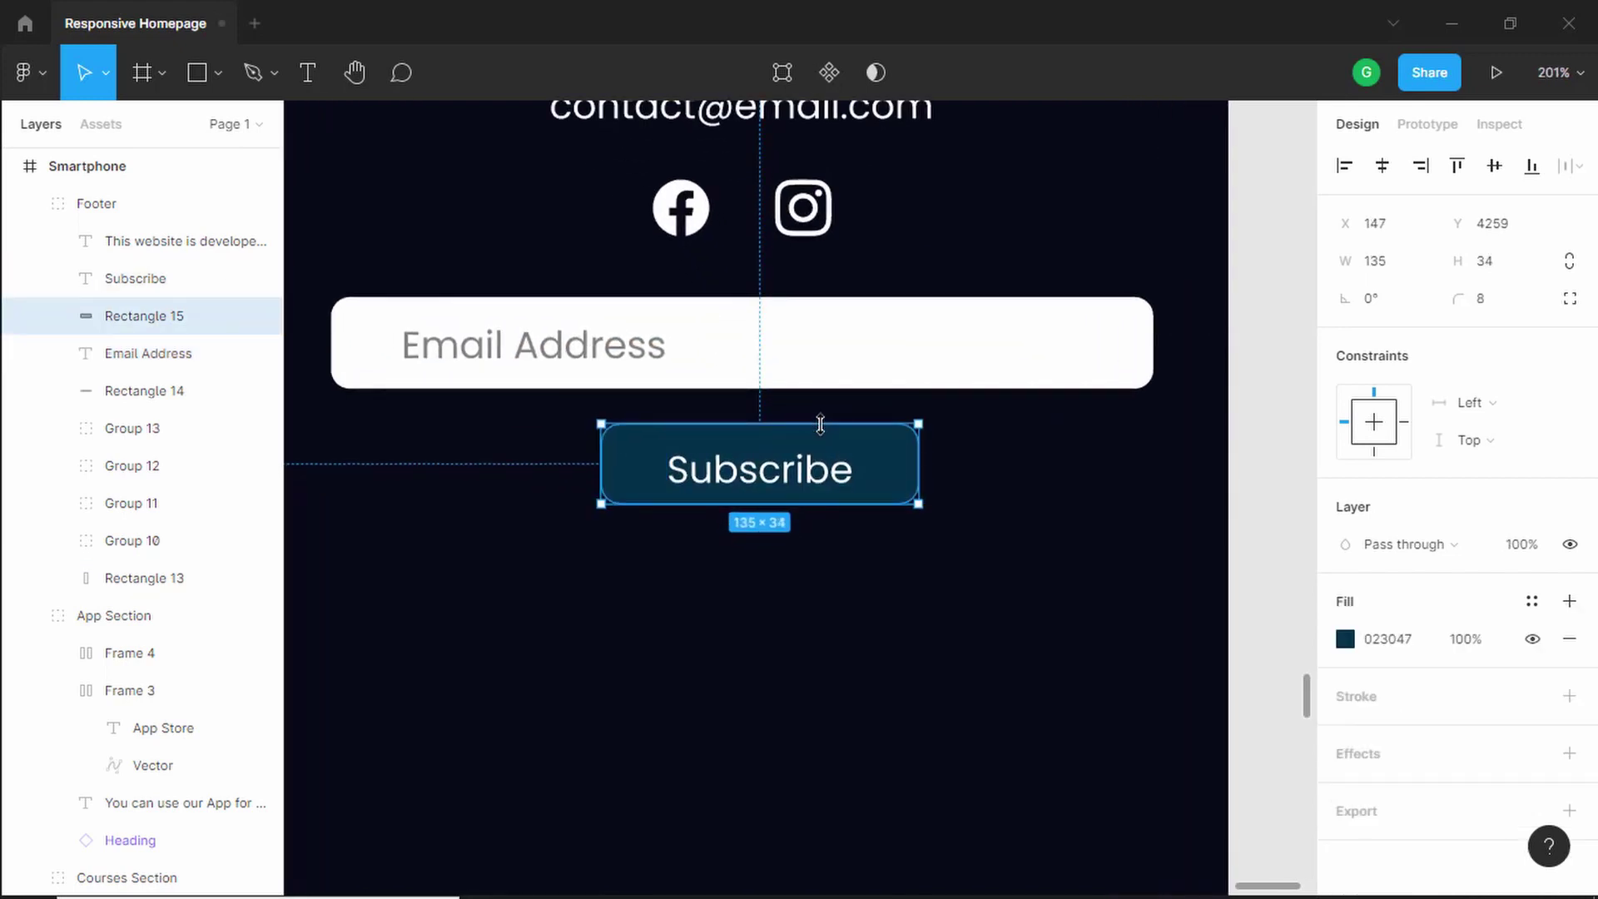
pyautogui.click(795, 472)
pyautogui.moveTo(783, 482); pyautogui.dragTo(783, 473)
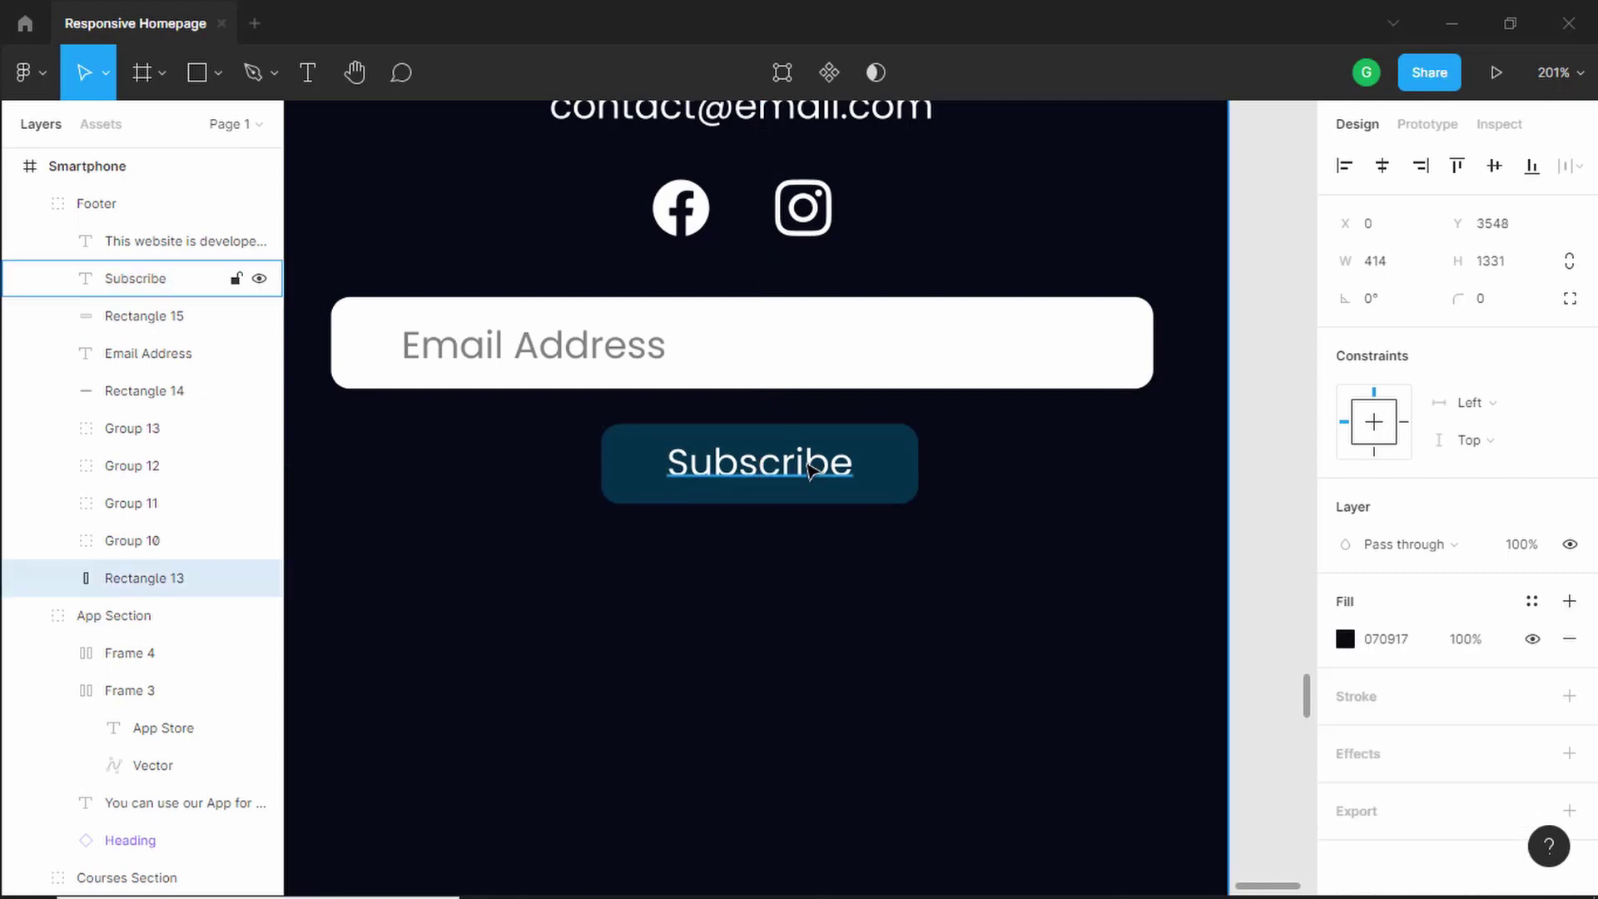
# Group the Subscribe label with its button rectangle and center the group horizontally in the footer
pyautogui.doubleClick(808, 468)
pyautogui.press('Escape')
pyautogui.keyDown('shift'); pyautogui.click(898, 474); pyautogui.keyUp('shift')
pyautogui.hotkey('ctrl', 'g')
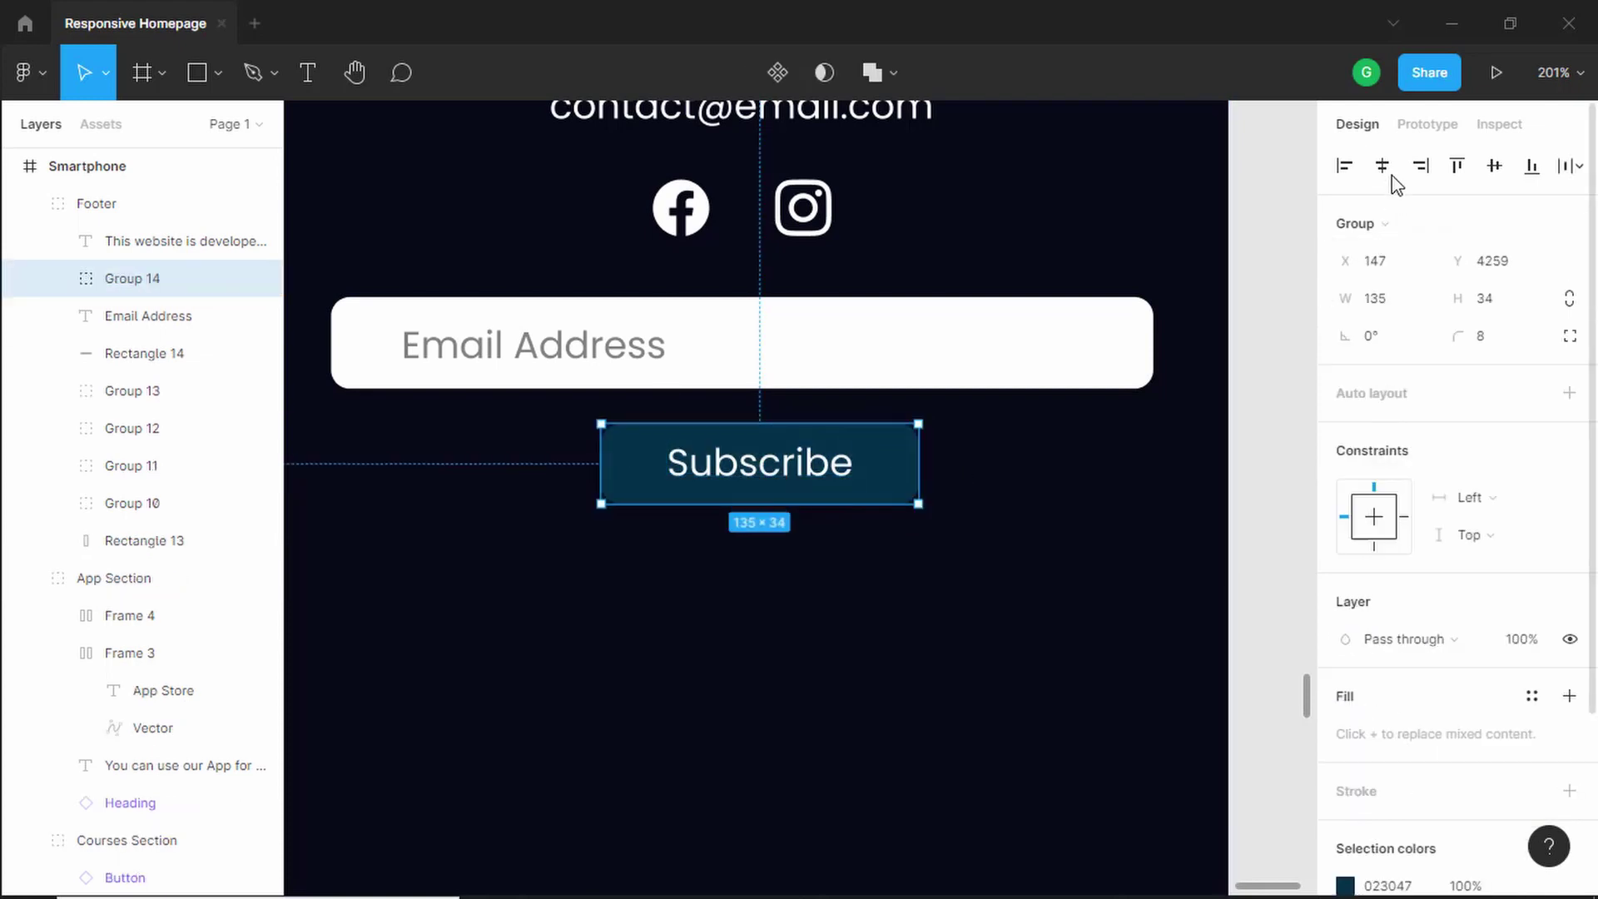
pyautogui.click(1263, 474)
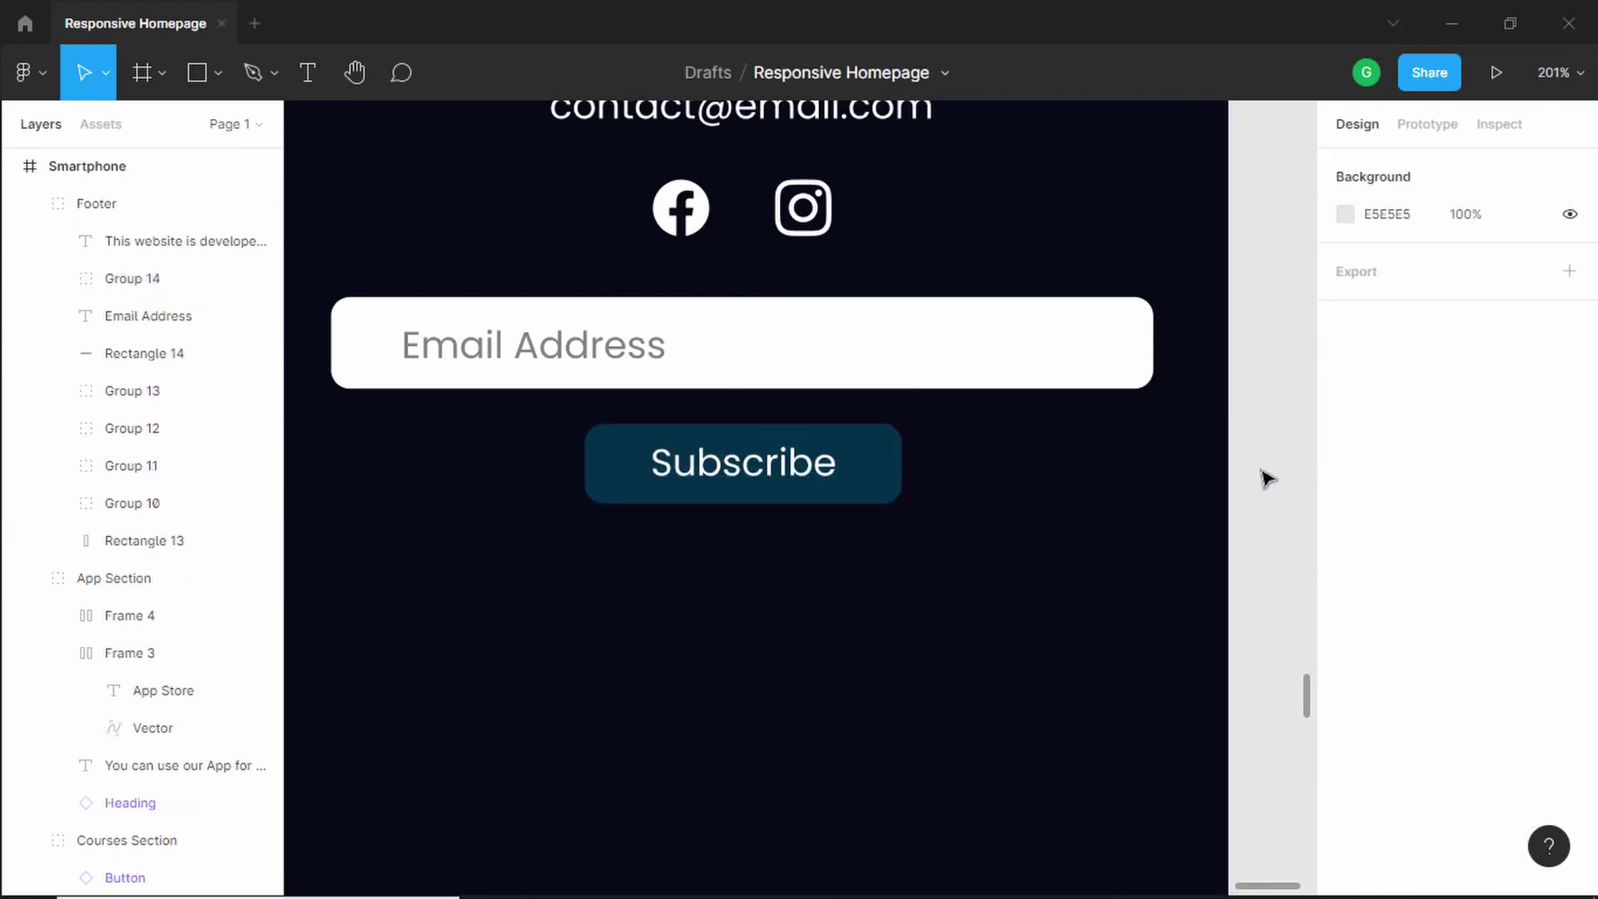
# Move the copyright text up beneath the Subscribe button to Y 4333
pyautogui.scroll(-5, 1227, 485)
pyautogui.moveTo(1227, 485); pyautogui.dragTo(946, 390)
pyautogui.click(823, 635)
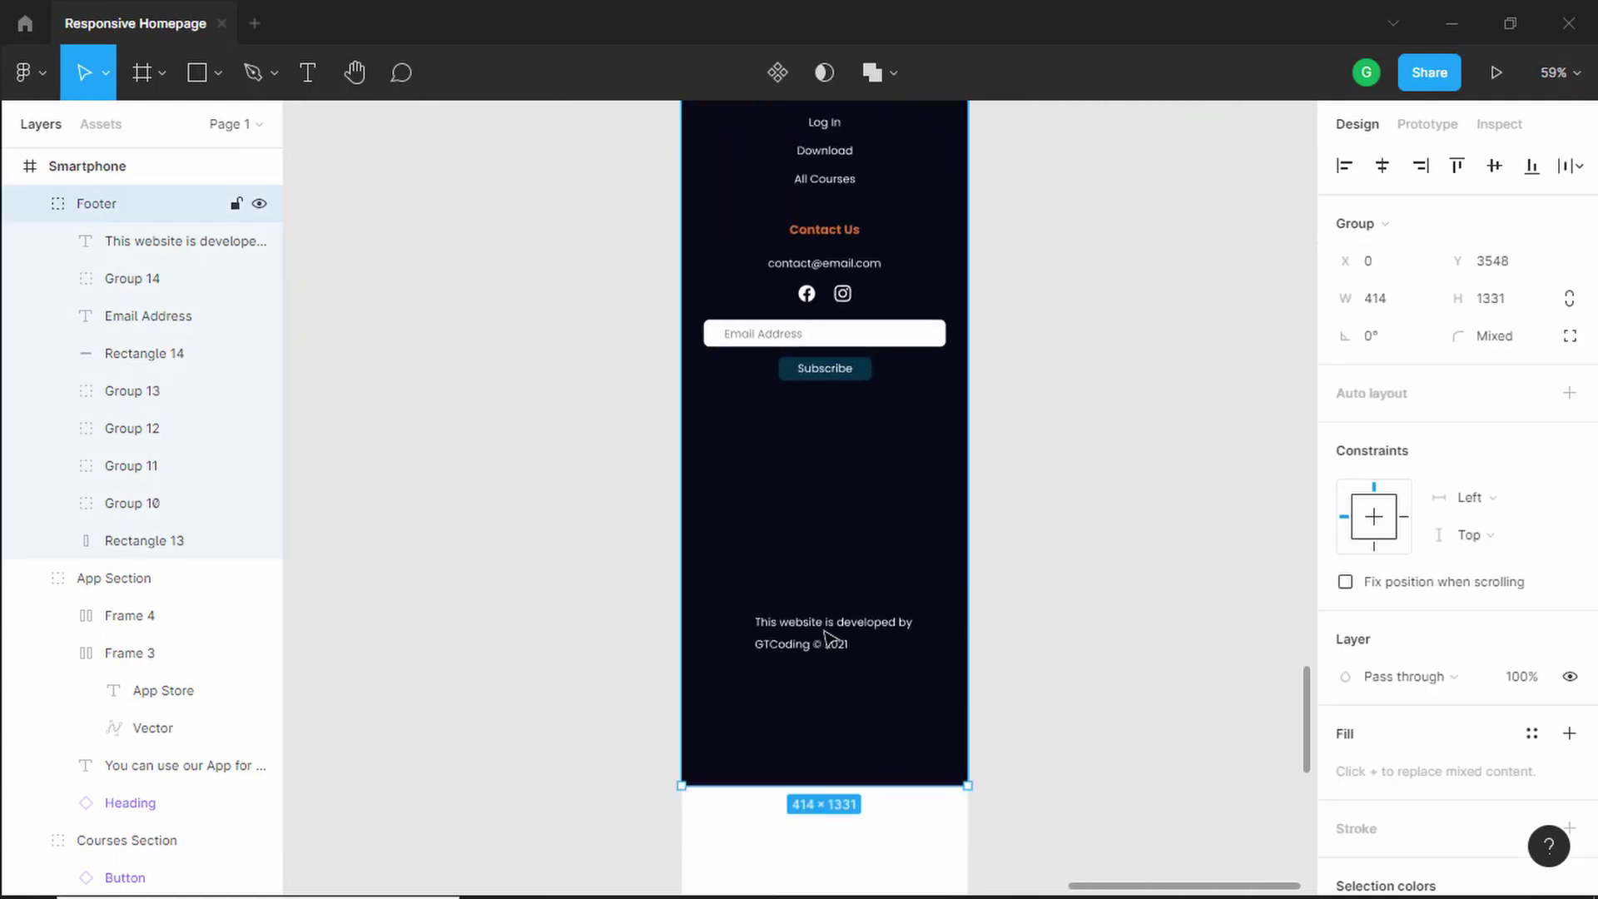
pyautogui.doubleClick(824, 634)
pyautogui.moveTo(823, 635); pyautogui.dragTo(823, 454)
pyautogui.scroll(5, 828, 449)
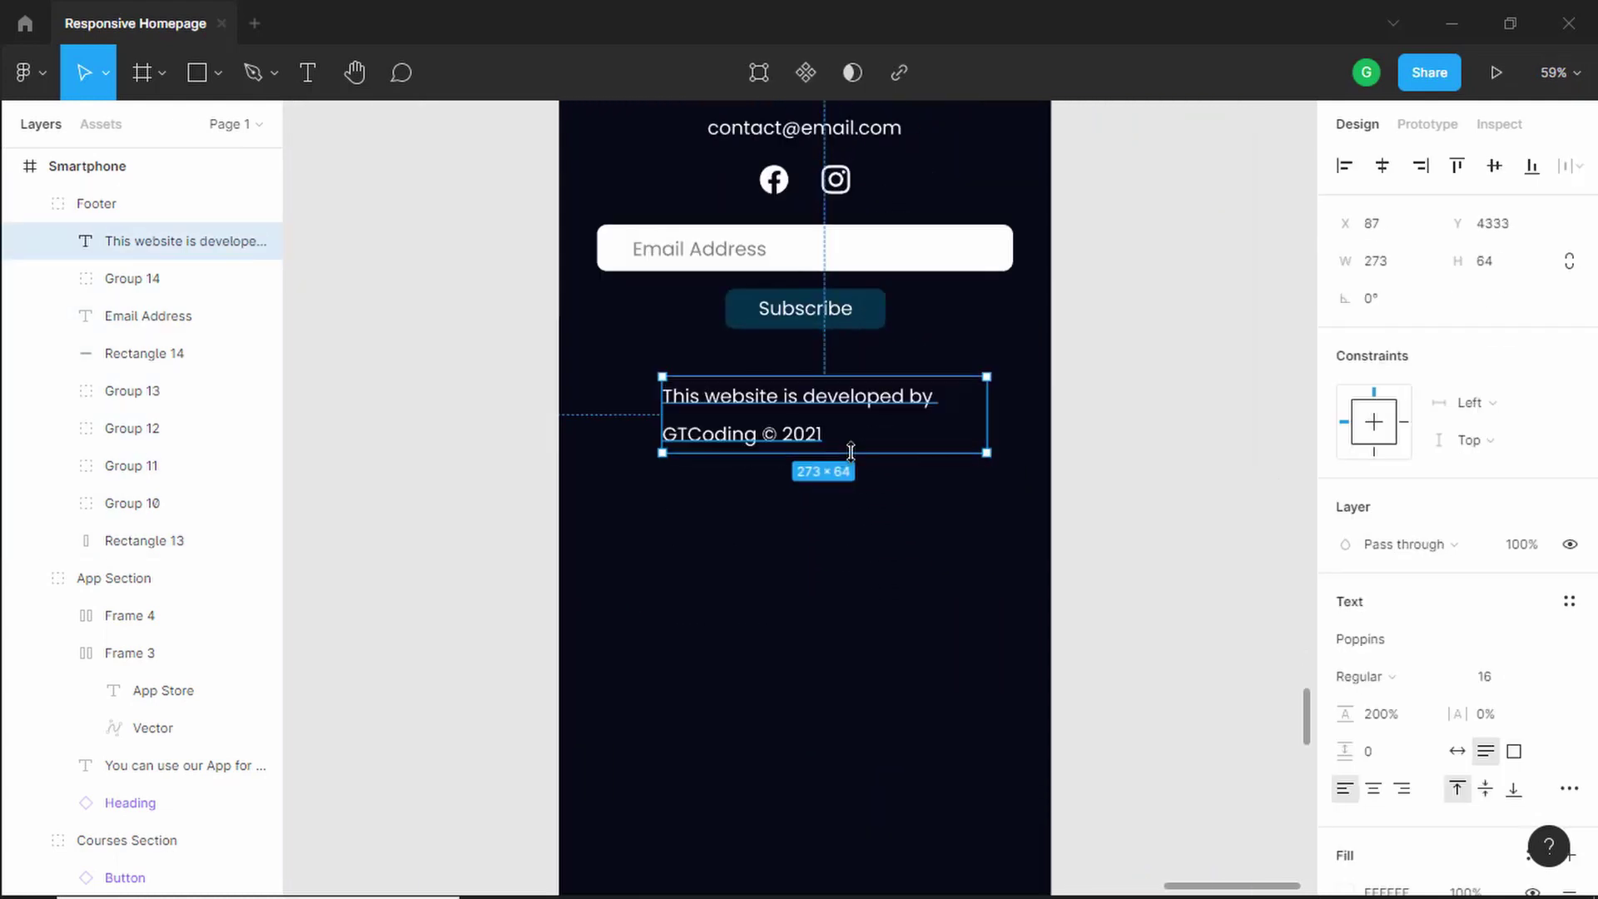
# Widen the copyright text box to 350 starting at X 32 and set its font size to 14
pyautogui.moveTo(532, 392); pyautogui.dragTo(445, 392)
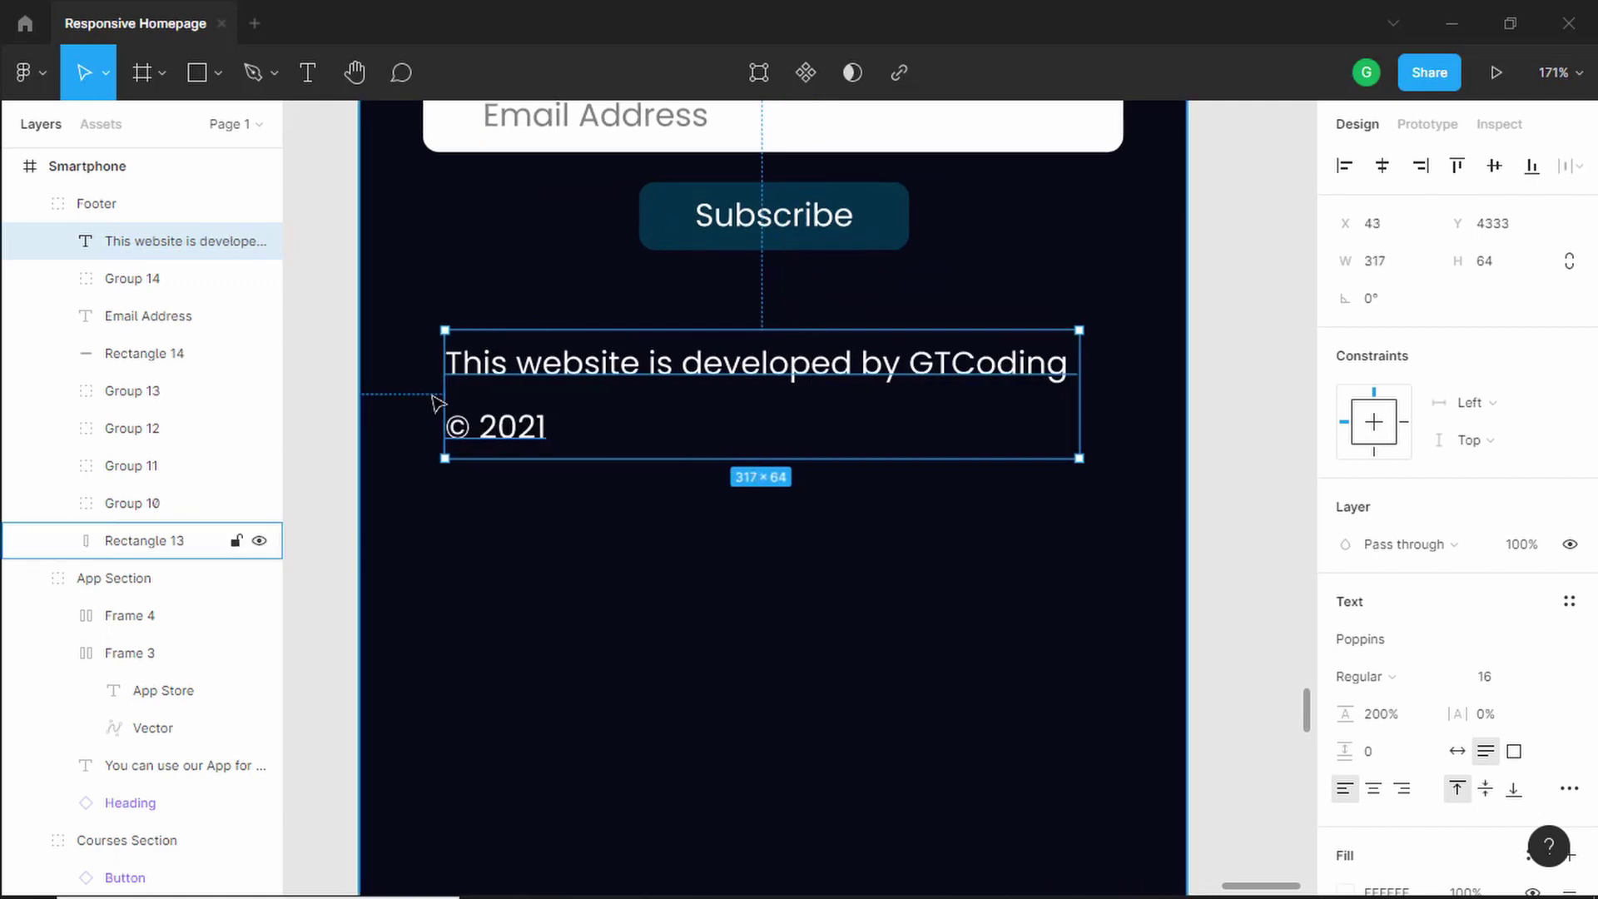
pyautogui.click(1215, 466)
pyautogui.scroll(-2, 1216, 467)
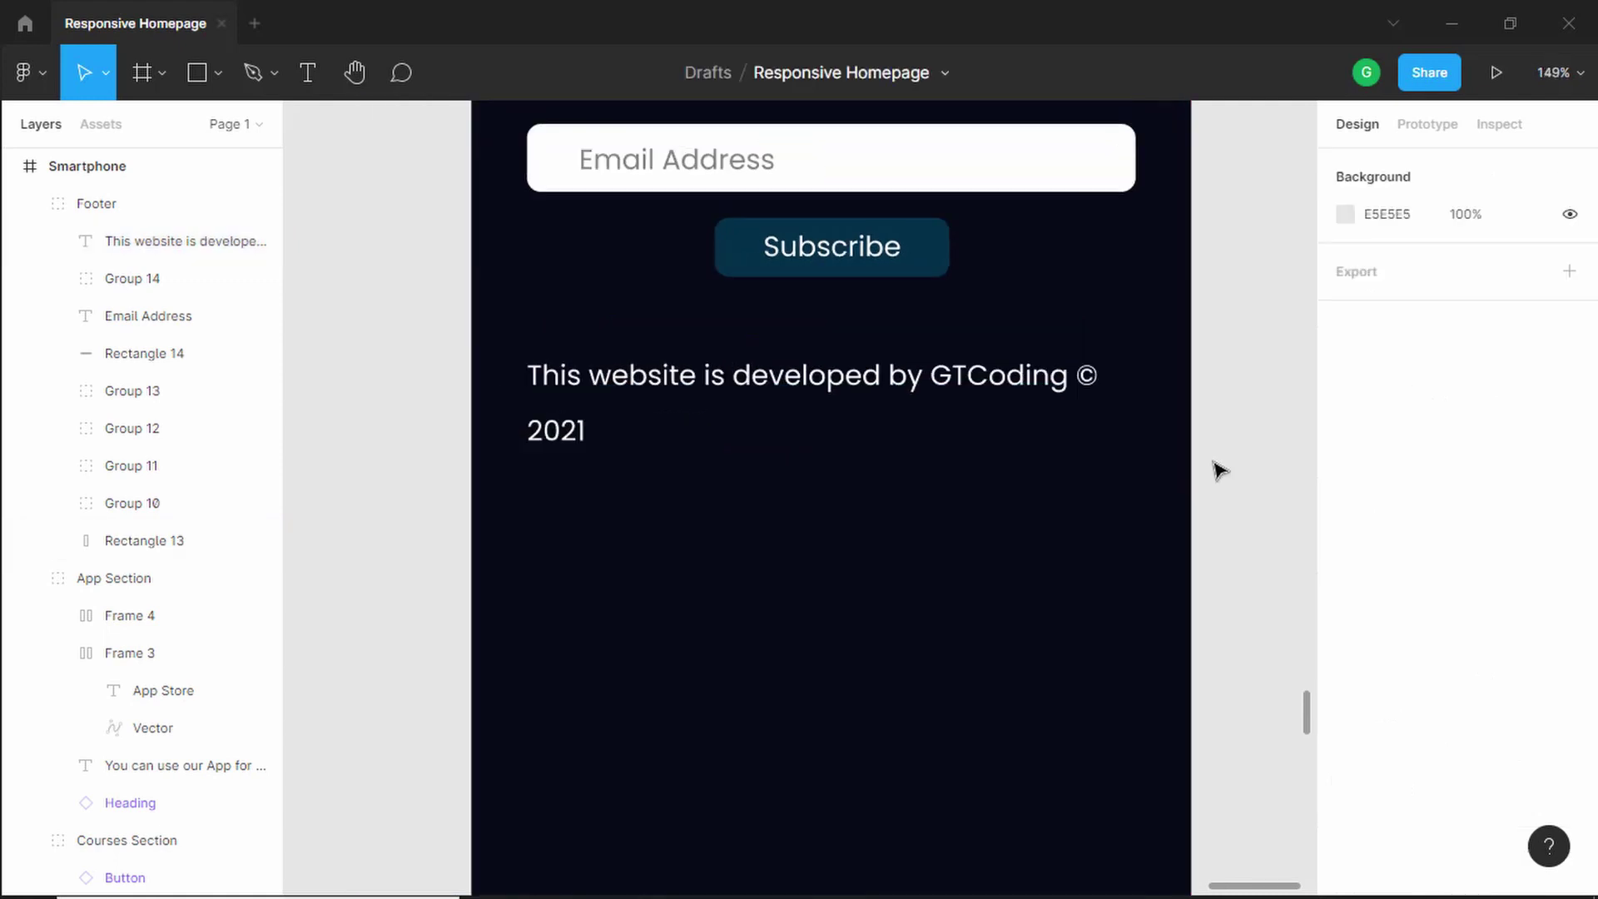
pyautogui.doubleClick(943, 387)
pyautogui.click(1508, 689)
pyautogui.press('Return')
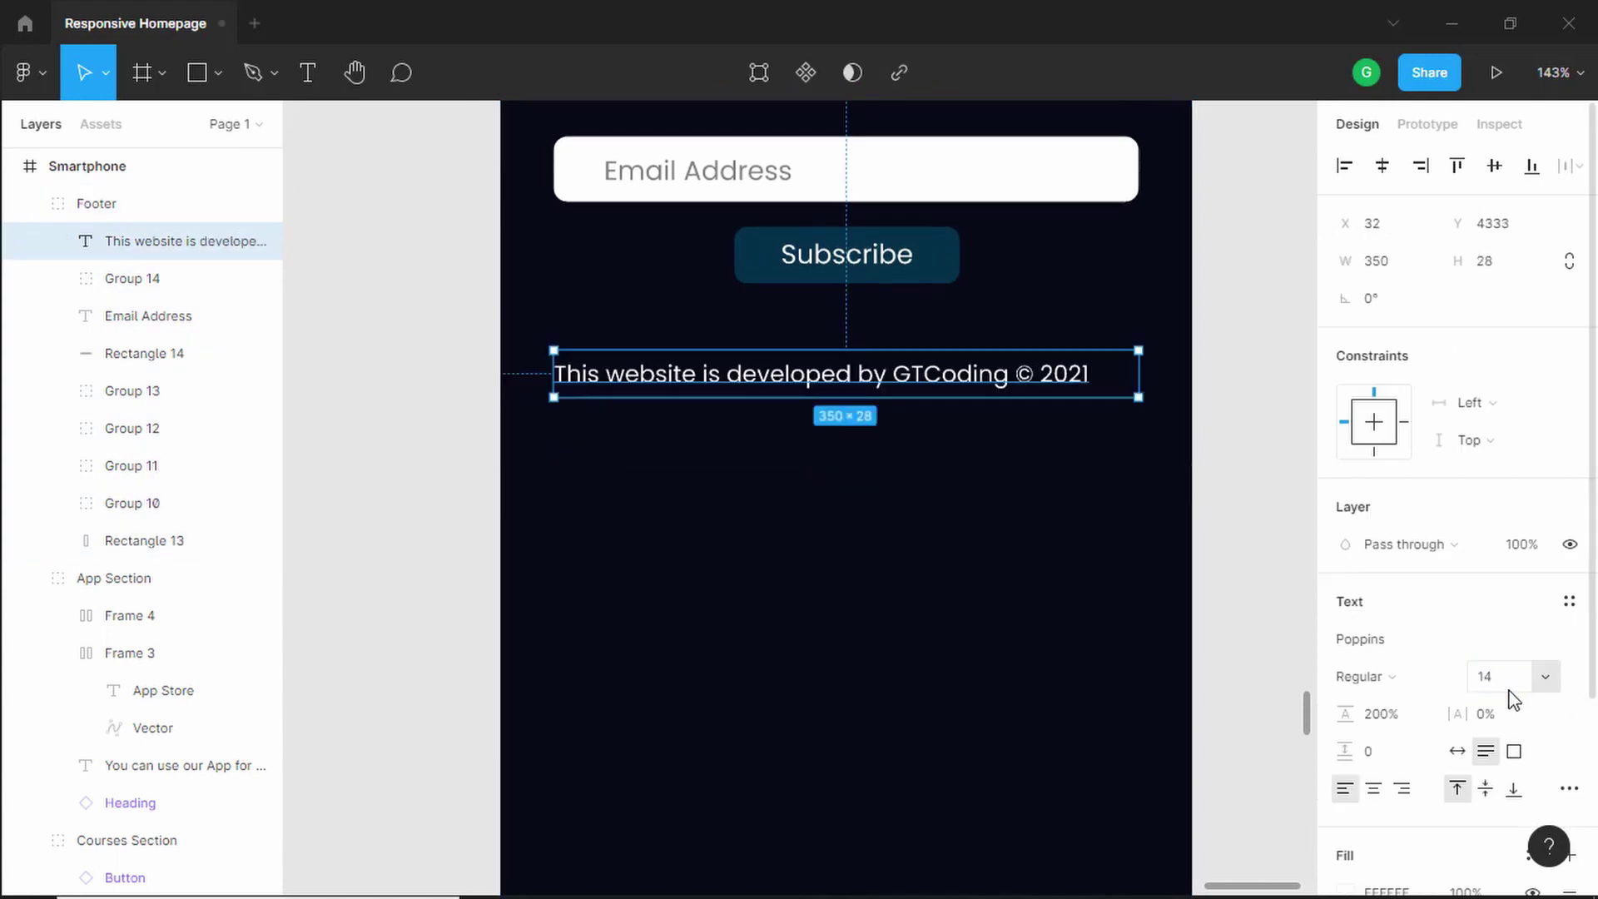
# Center-align the copyright text within its text box
pyautogui.scroll(-2, 1406, 732)
pyautogui.scroll(-2, 1406, 733)
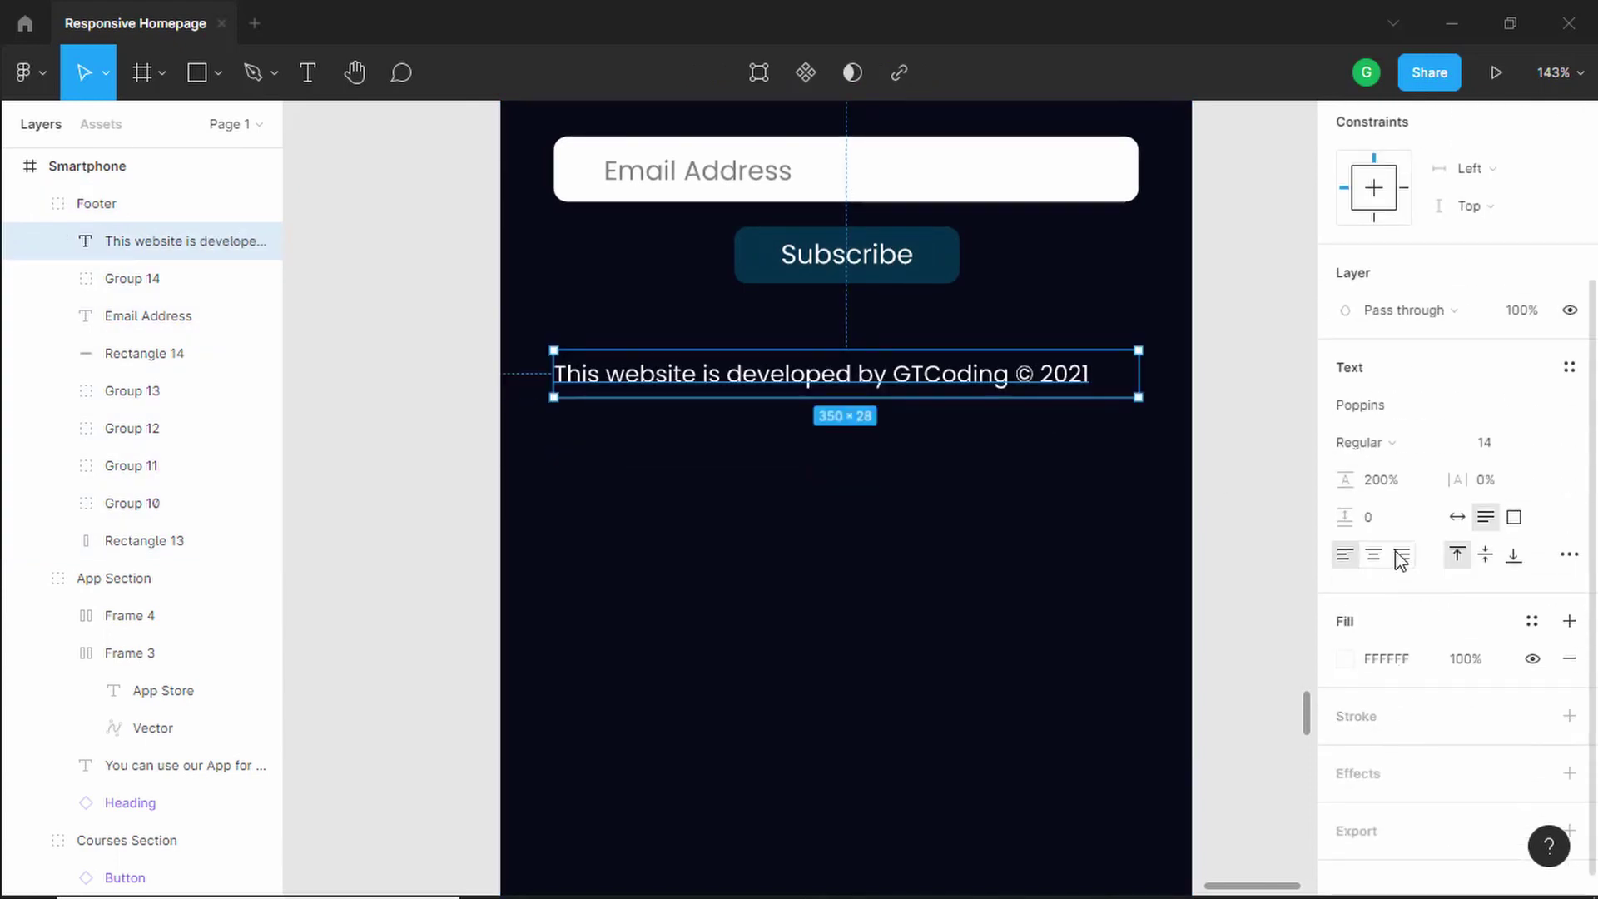
pyautogui.click(1373, 556)
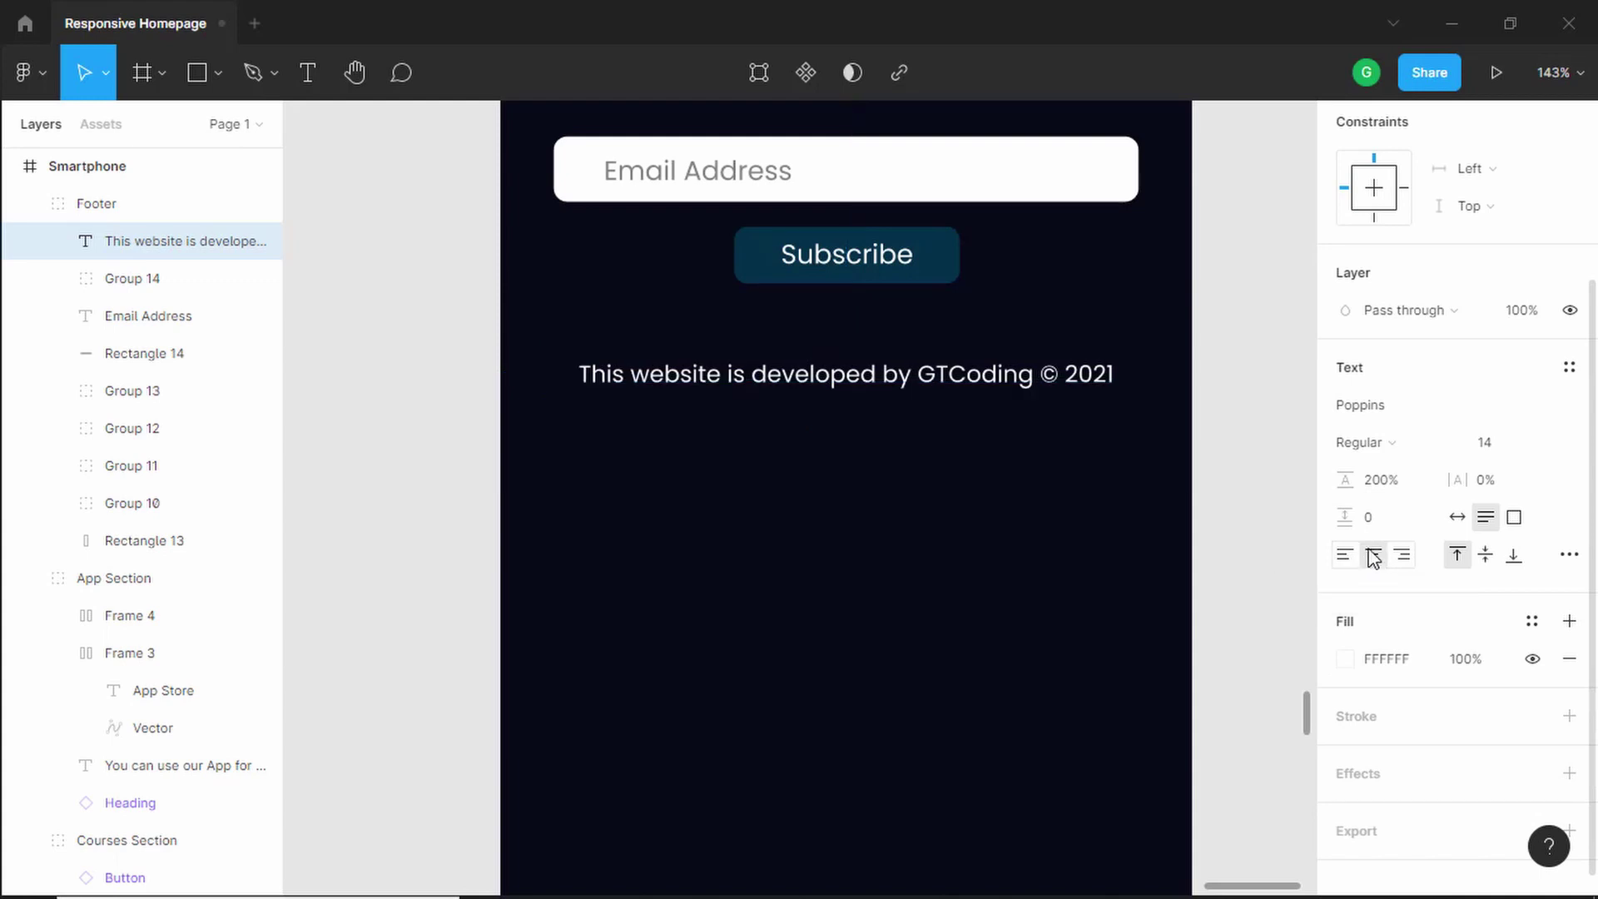
pyautogui.scroll(3, 1231, 571)
pyautogui.click(1231, 569)
# Shorten the footer's dark background rectangle to a height of 883, ending a short distance below the copyright text
pyautogui.scroll(-5, 1241, 460)
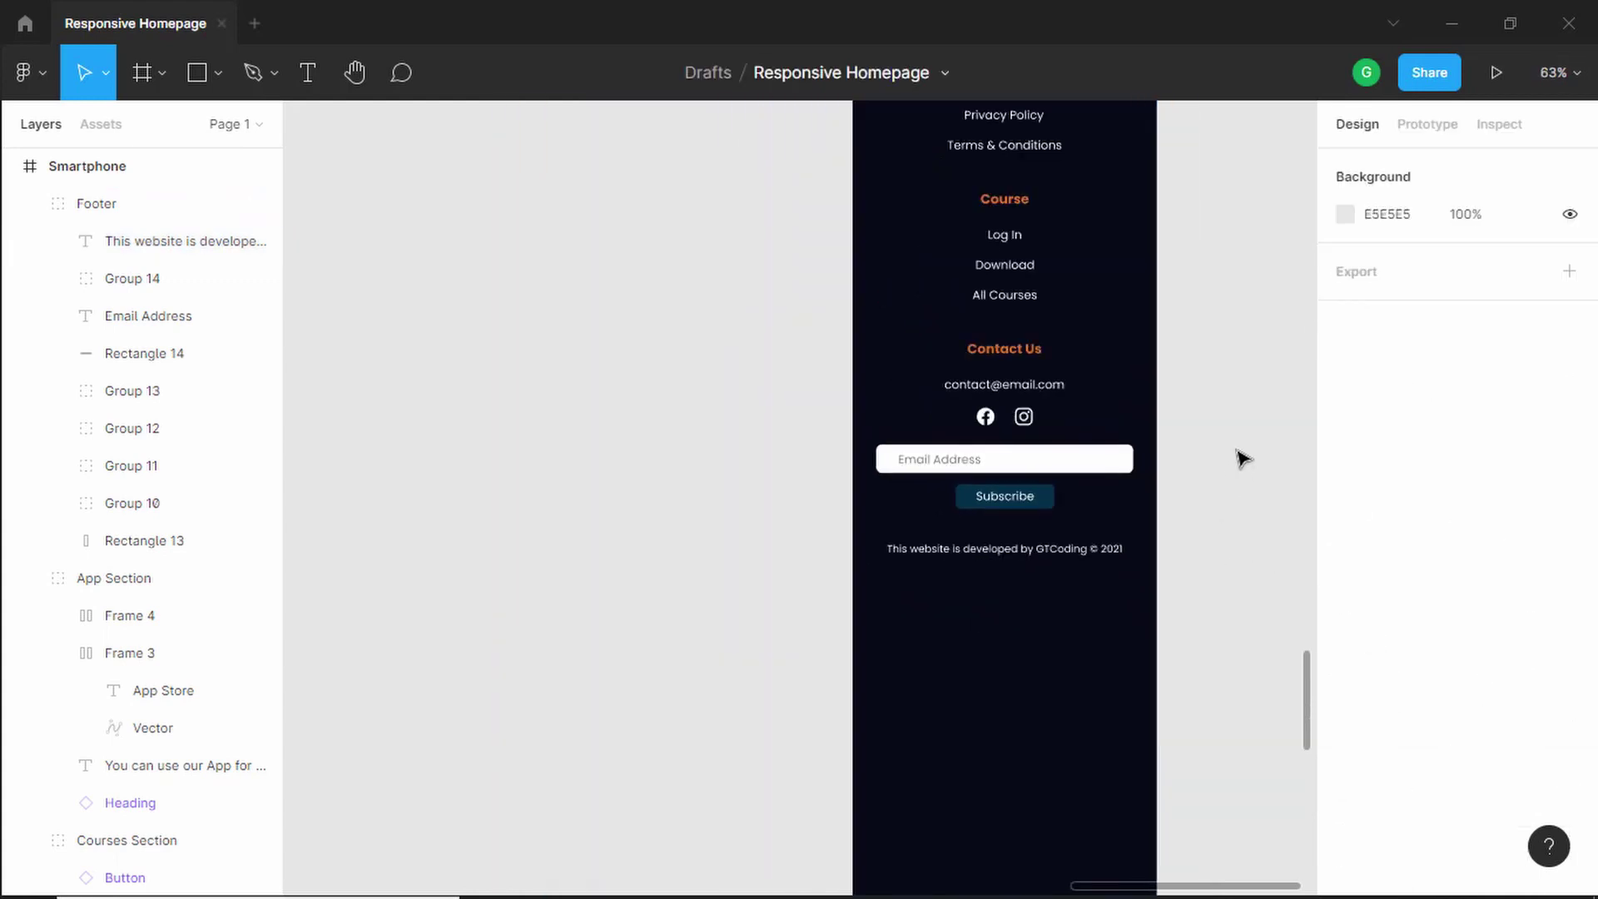
pyautogui.moveTo(1252, 335); pyautogui.dragTo(1111, 345)
pyautogui.click(971, 630)
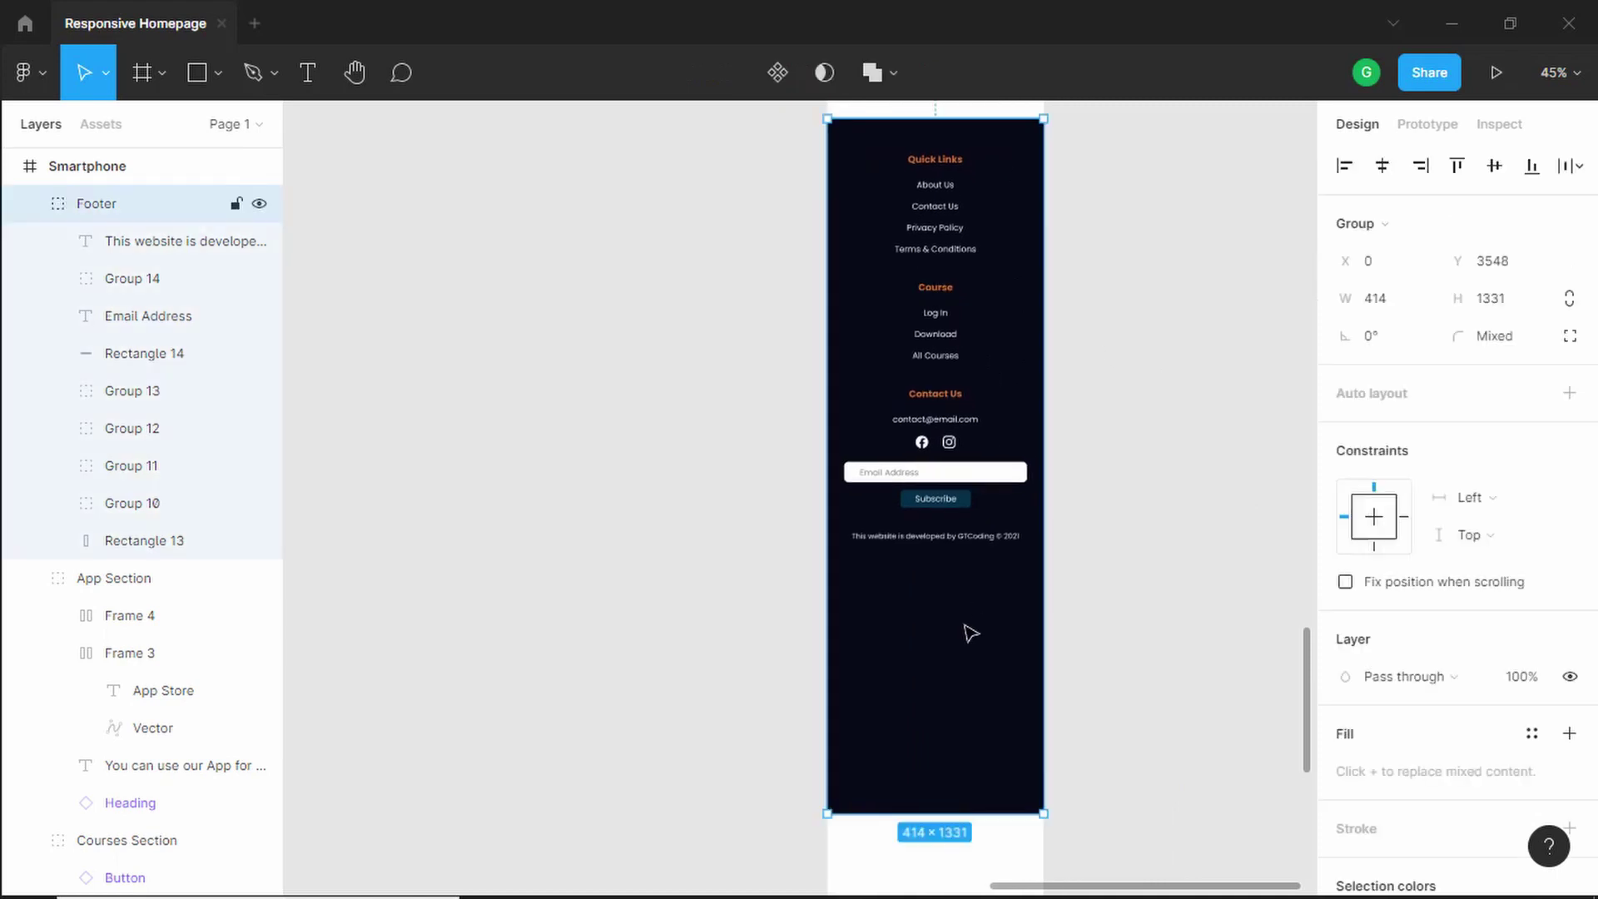
pyautogui.doubleClick(971, 670)
pyautogui.moveTo(916, 812); pyautogui.dragTo(927, 582)
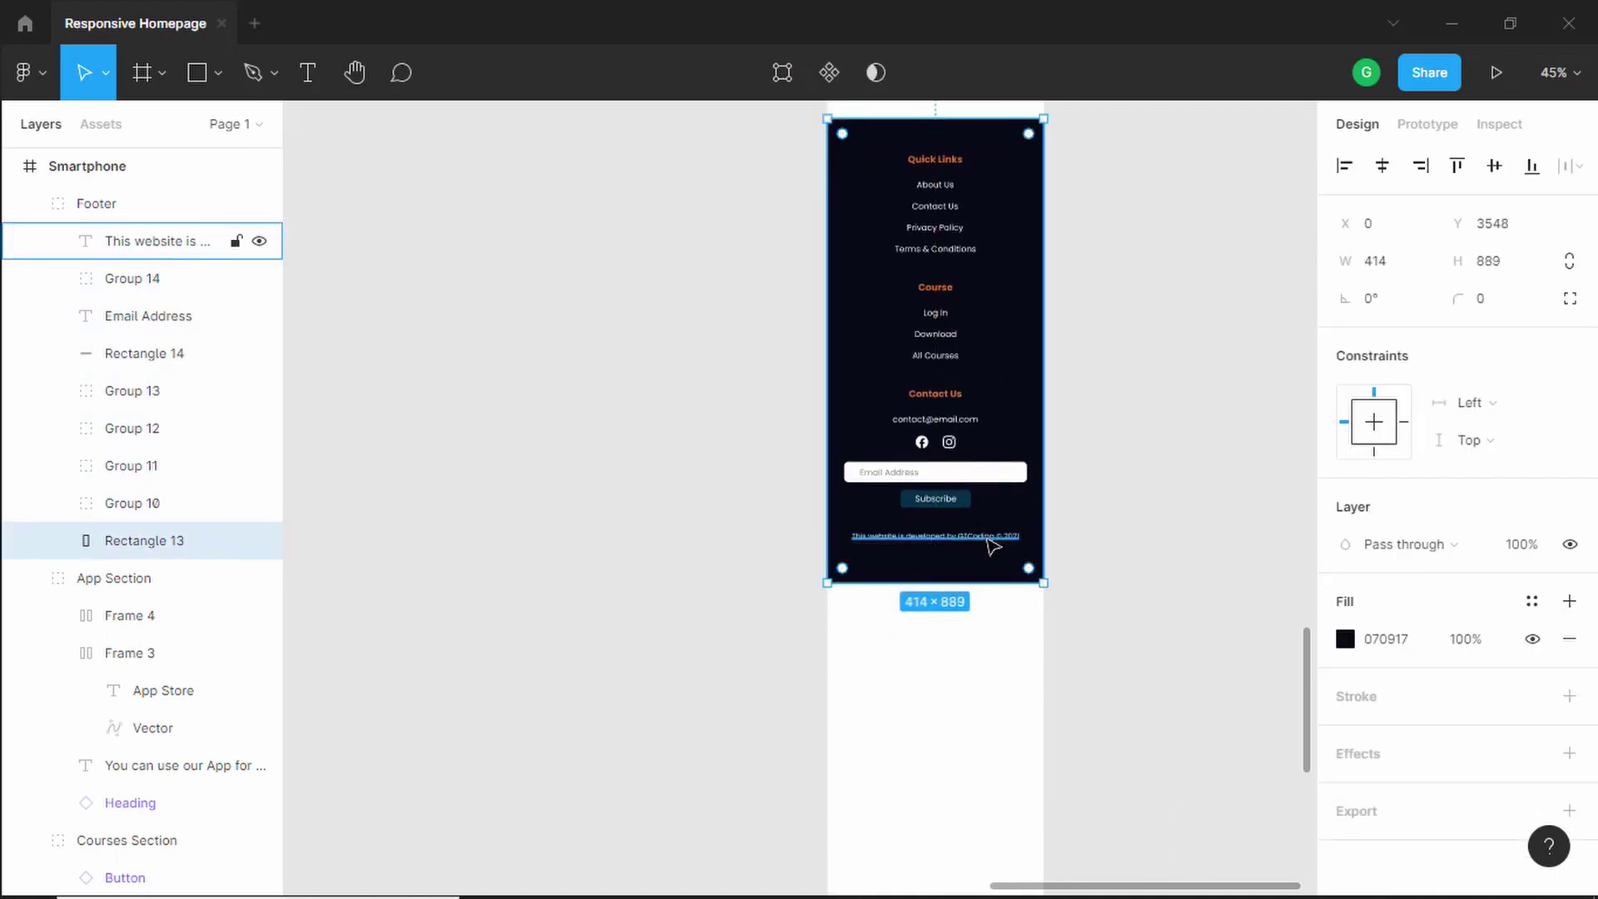
pyautogui.scroll(6, 993, 546)
pyautogui.press('alt')
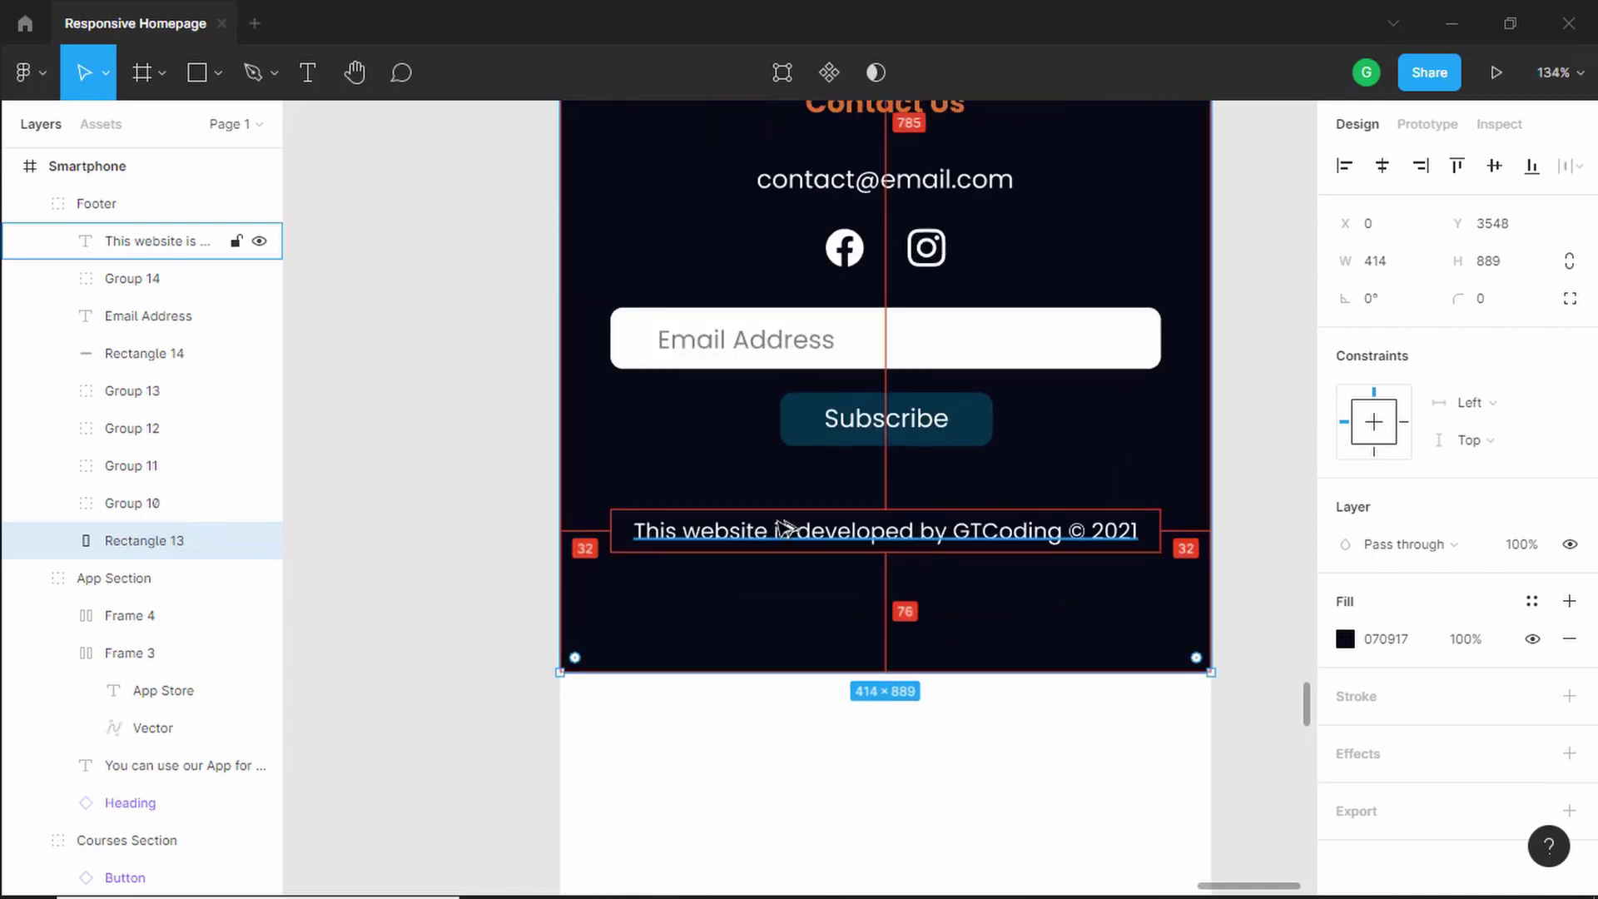
pyautogui.hotkey('ctrl', 'Up')
pyautogui.hotkey('ctrl', 'Up')
pyautogui.hotkey('ctrl', 'Up')
pyautogui.hotkey('ctrl', 'Up')
pyautogui.hotkey('ctrl', 'Up')
pyautogui.hotkey('ctrl', 'Up')
pyautogui.press('alt')
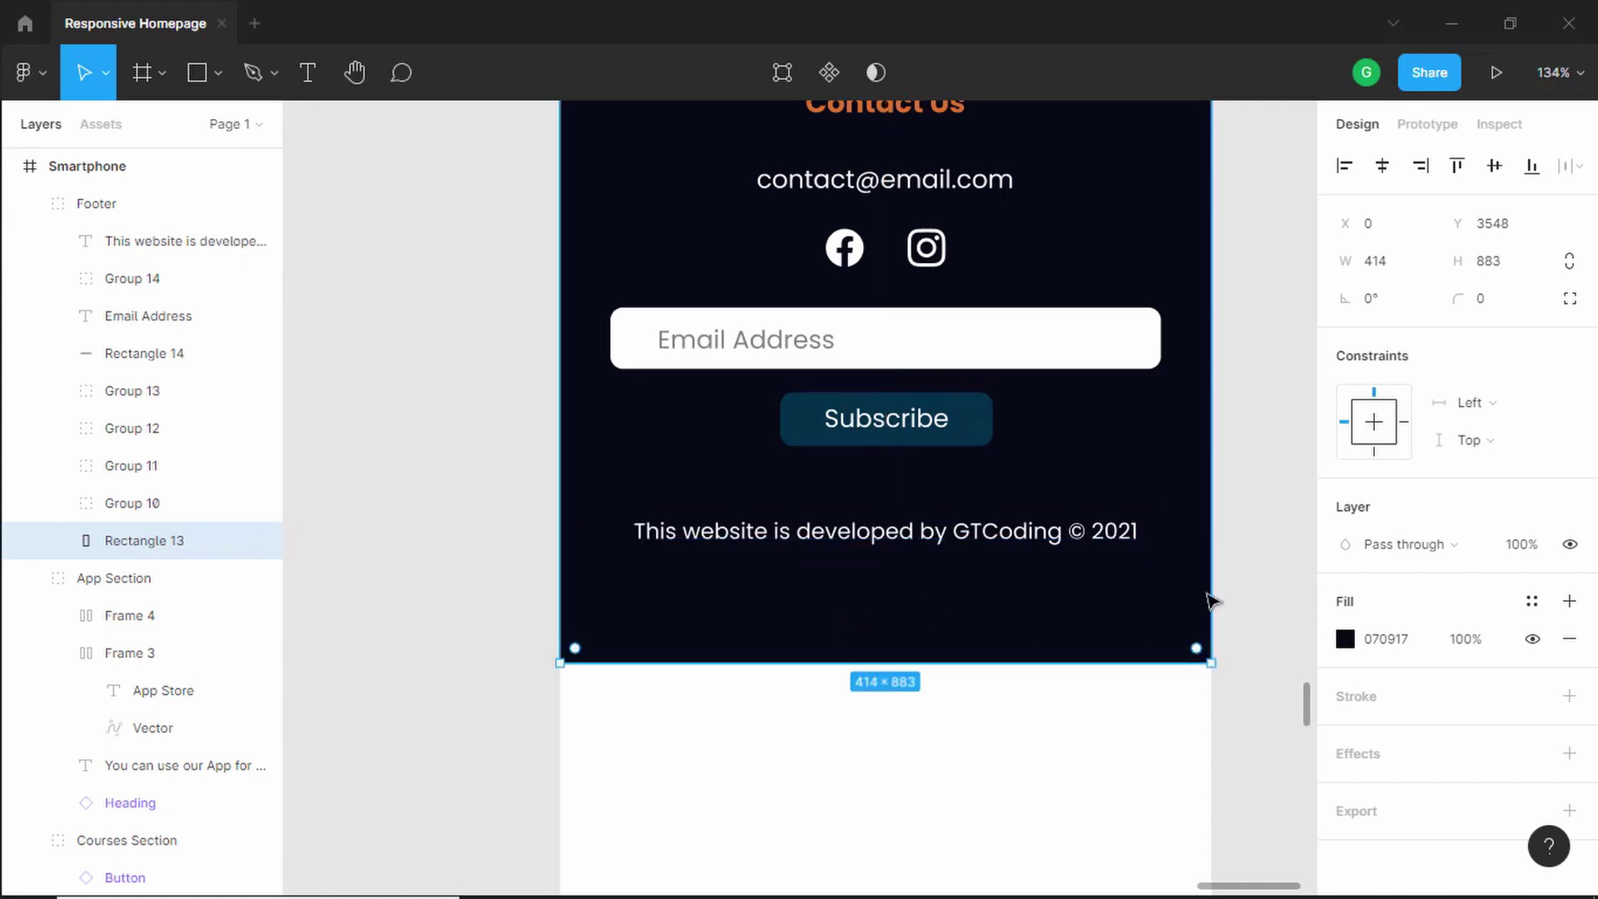
# Inspect the completed smartphone footer and check the spacing around its group
pyautogui.scroll(2, 1207, 597)
pyautogui.scroll(-5, 1206, 536)
pyautogui.scroll(-2, 1230, 531)
pyautogui.click(1230, 531)
pyautogui.click(1083, 303)
pyautogui.press('alt')
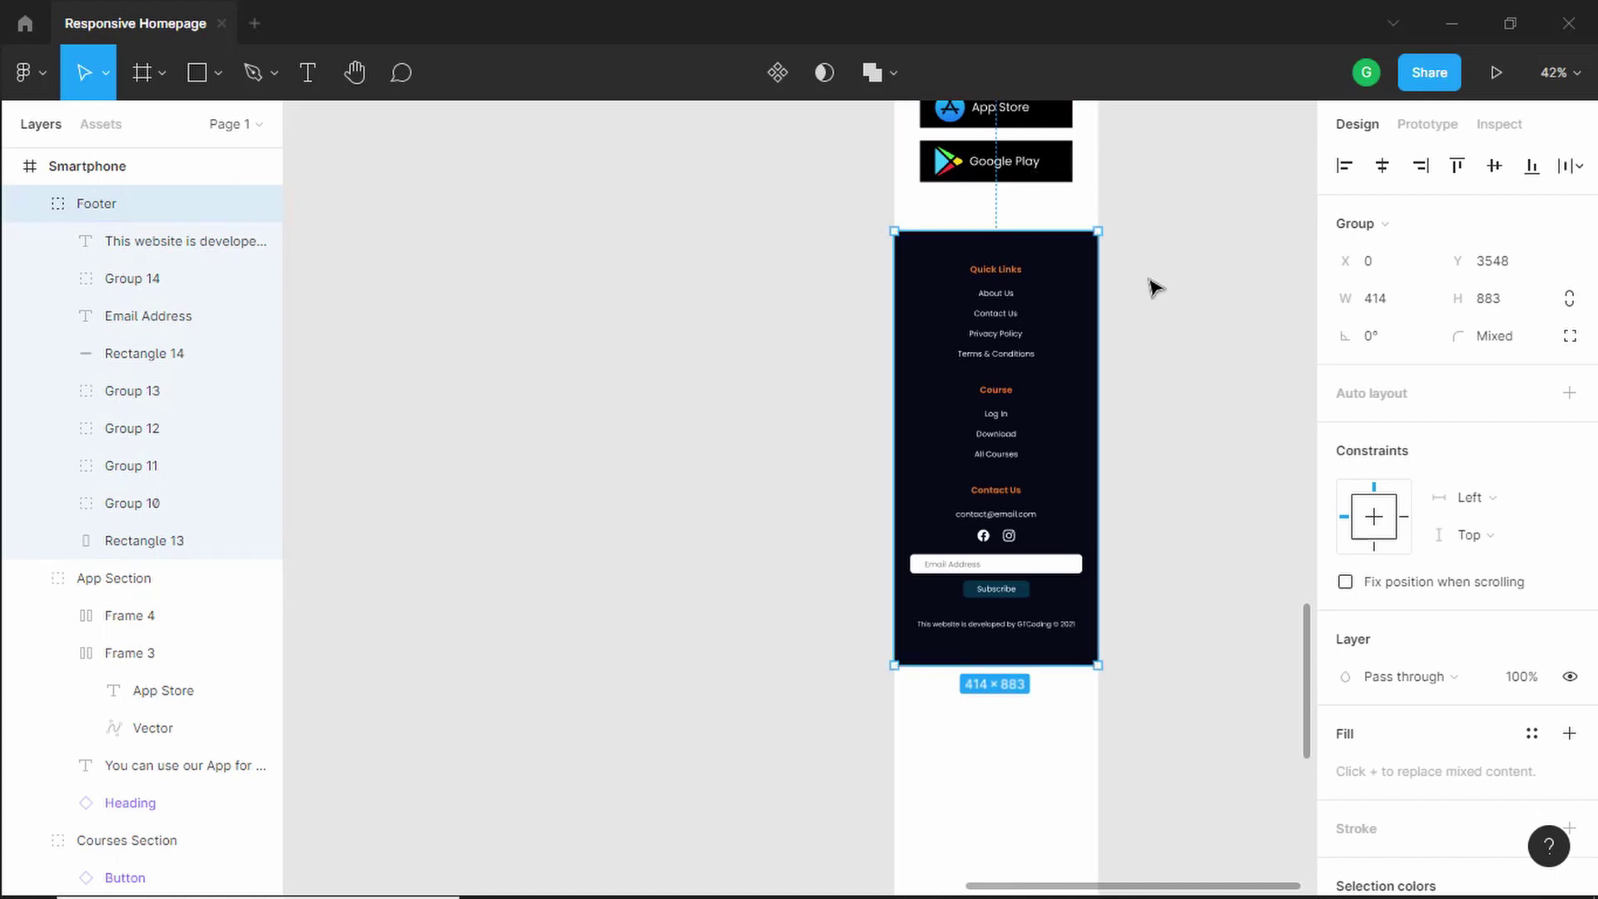
pyautogui.click(1186, 299)
pyautogui.keyDown('ctrl'); pyautogui.scroll(-1, 1159, 407); pyautogui.keyUp('ctrl')
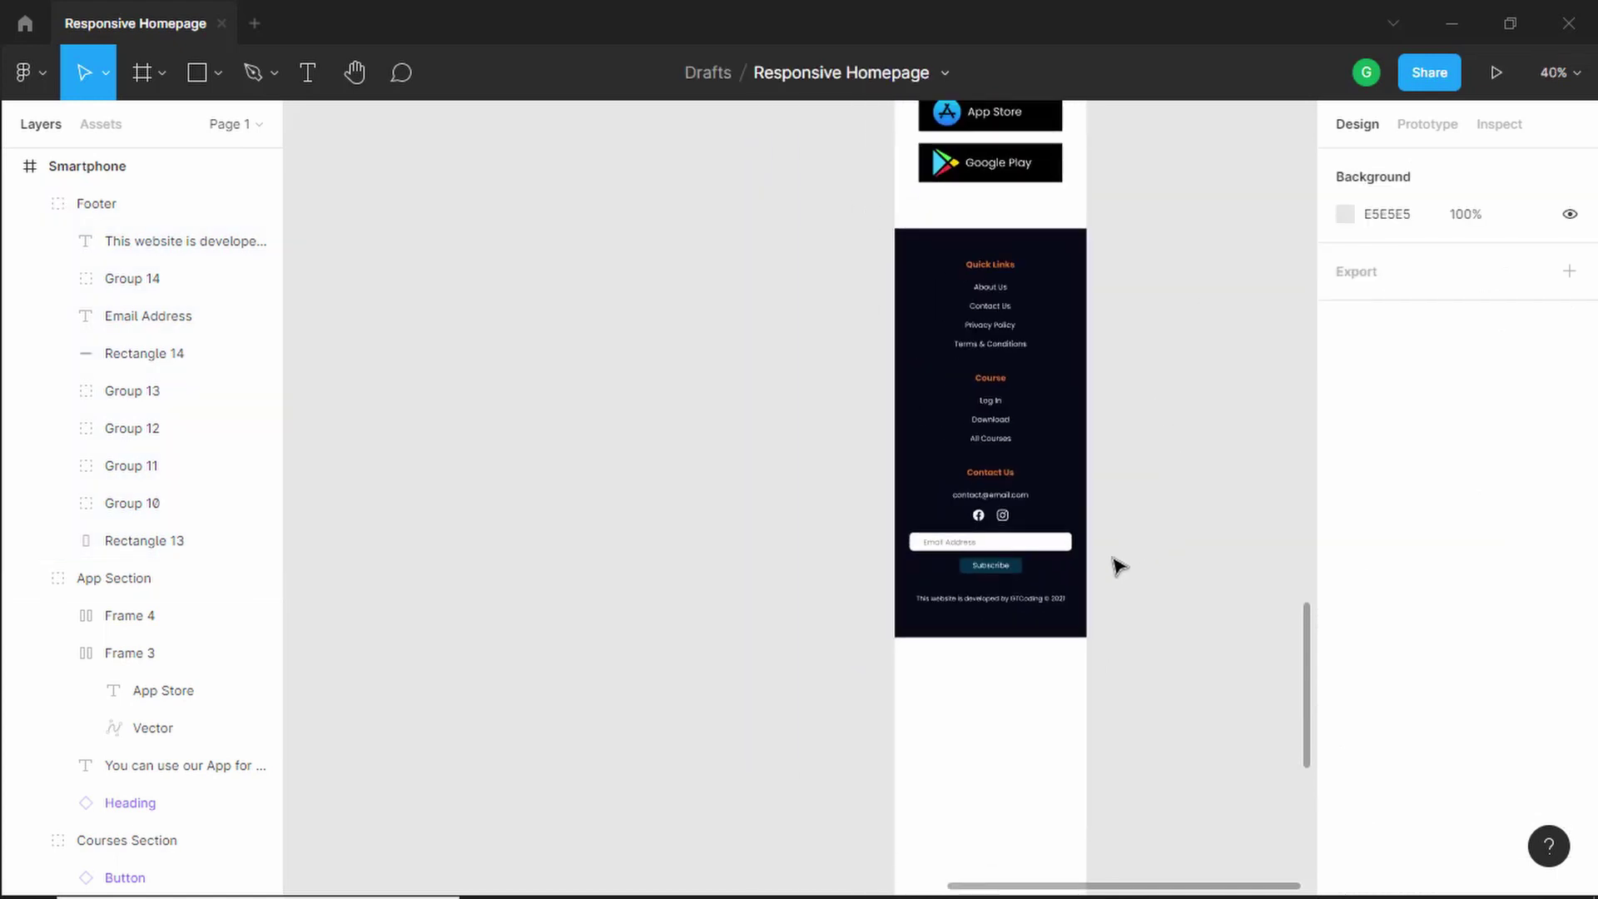
# Shorten the Smartphone frame to a height of 4431 so it ends at the footer's lower edge
pyautogui.scroll(-3, 1190, 466)
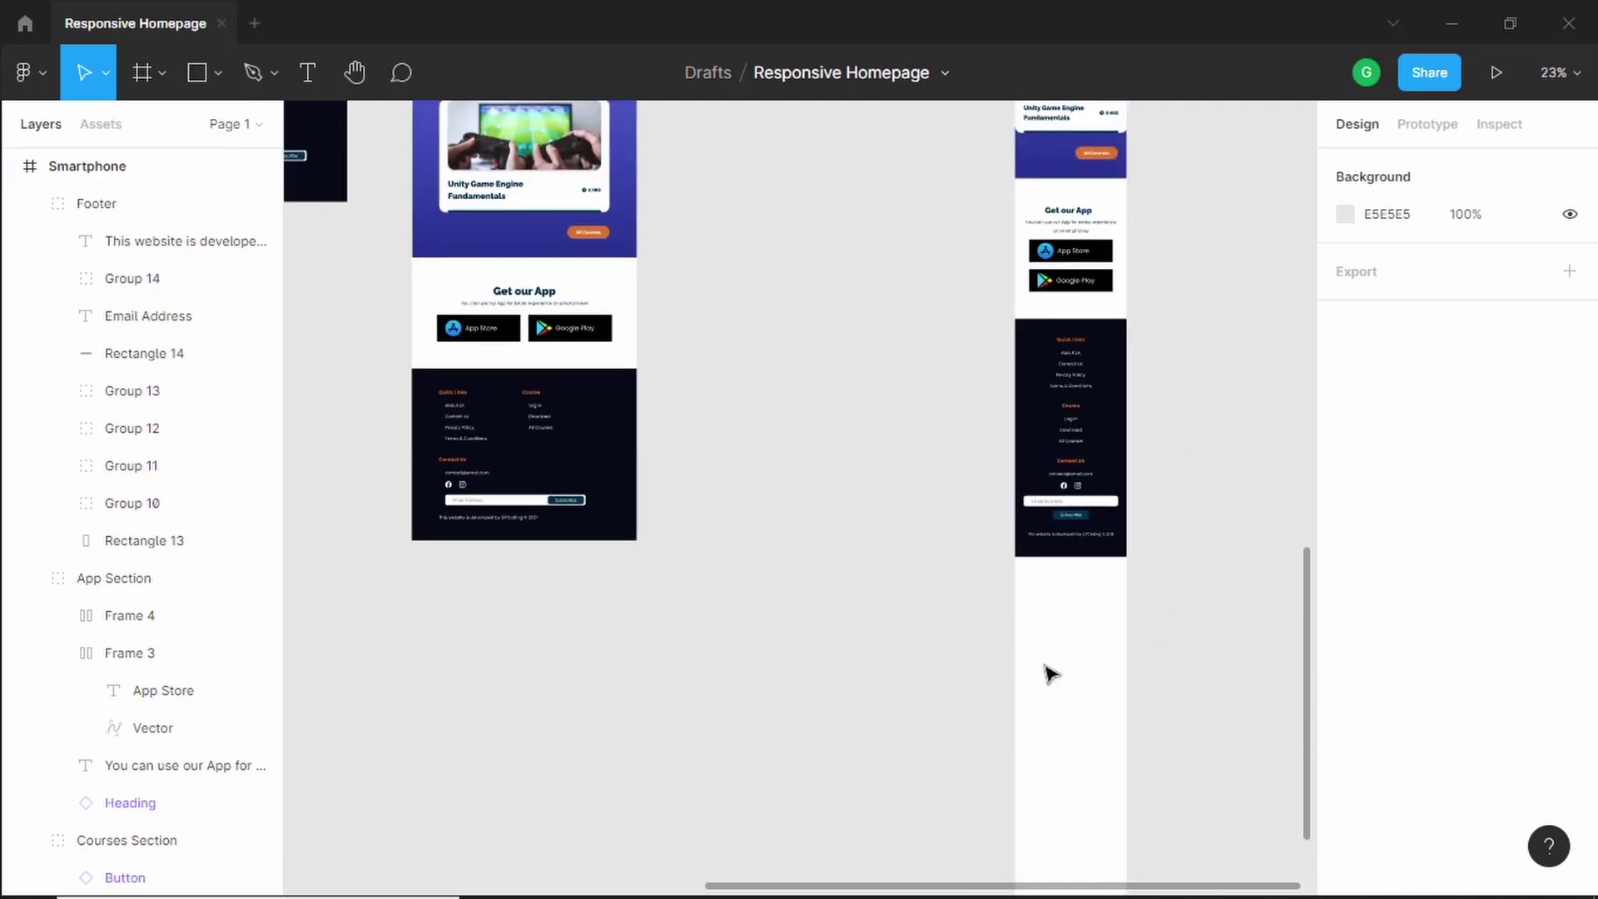
pyautogui.click(1072, 640)
pyautogui.moveTo(1198, 607); pyautogui.dragTo(1082, 442)
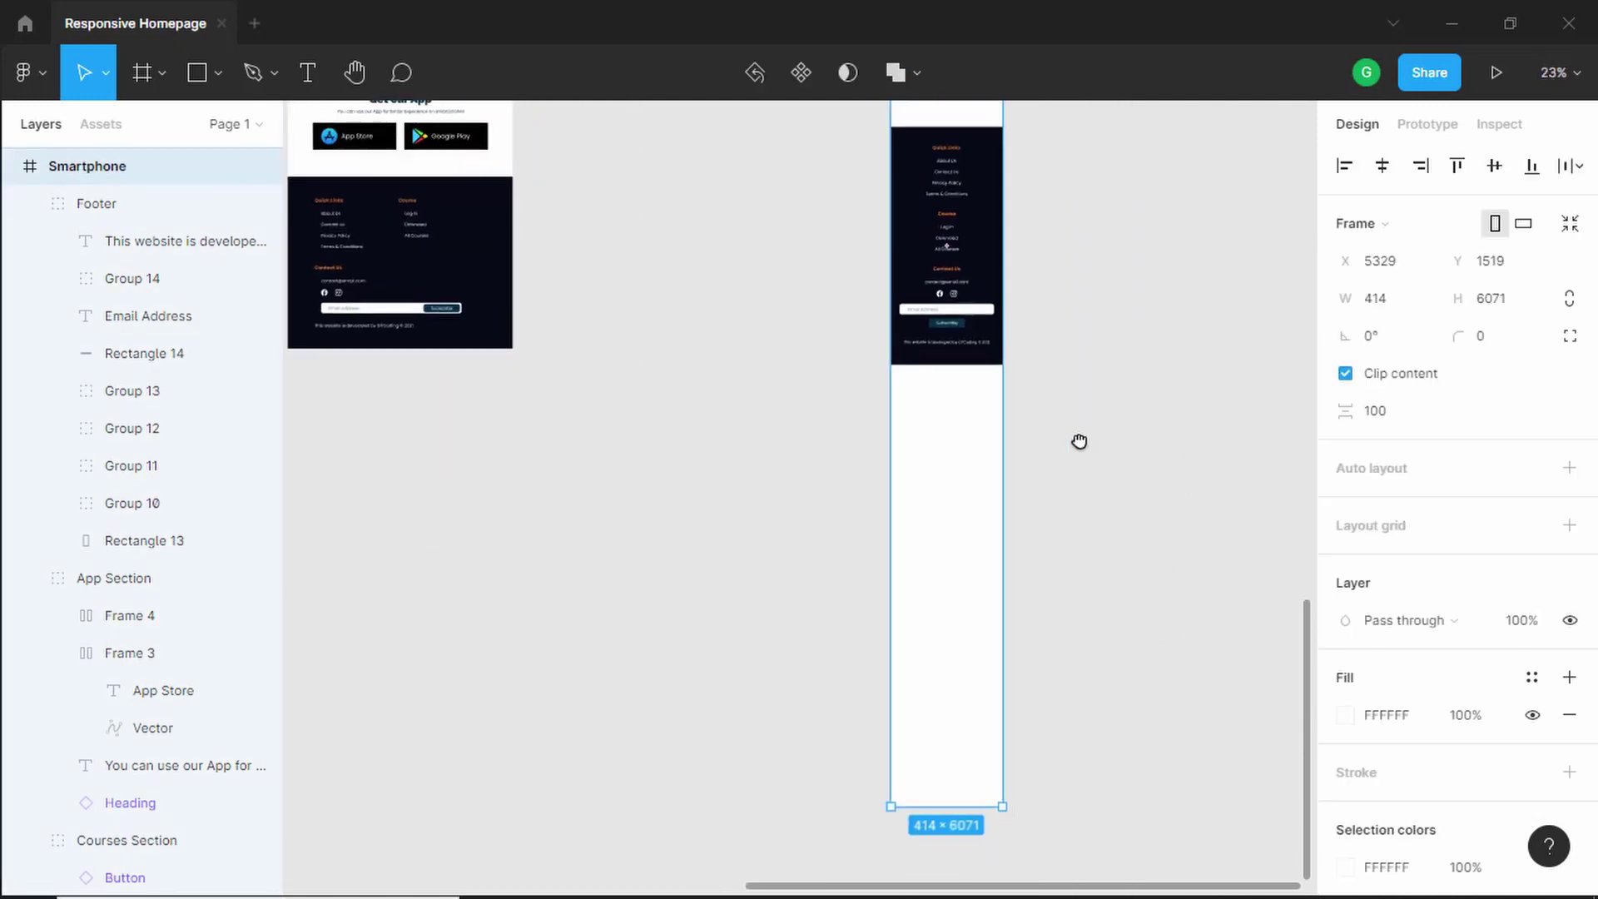
pyautogui.scroll(-5, 1127, 542)
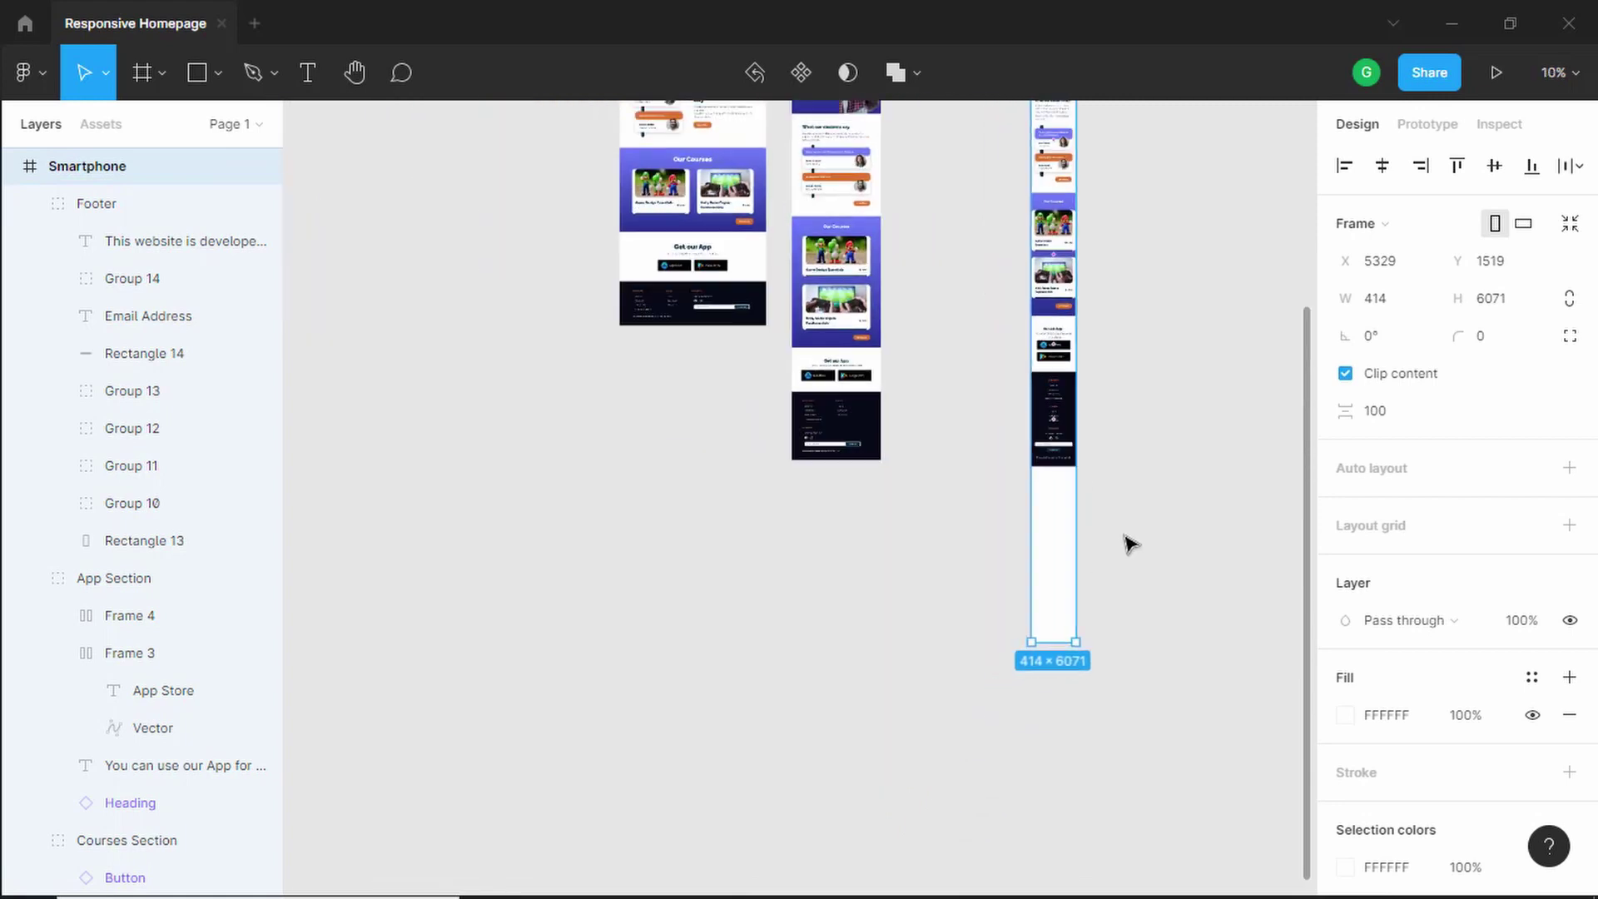
pyautogui.moveTo(1061, 629); pyautogui.dragTo(1064, 475)
pyautogui.click(1131, 306)
# Move the Smartphone frame next to the Tablet frame at X 4164, Y 1463, top-aligned with a gap of 240
pyautogui.scroll(7, 1131, 306)
pyautogui.moveTo(1001, 300); pyautogui.dragTo(1010, 452)
pyautogui.moveTo(1016, 239); pyautogui.dragTo(1039, 445)
pyautogui.scroll(10, 1062, 428)
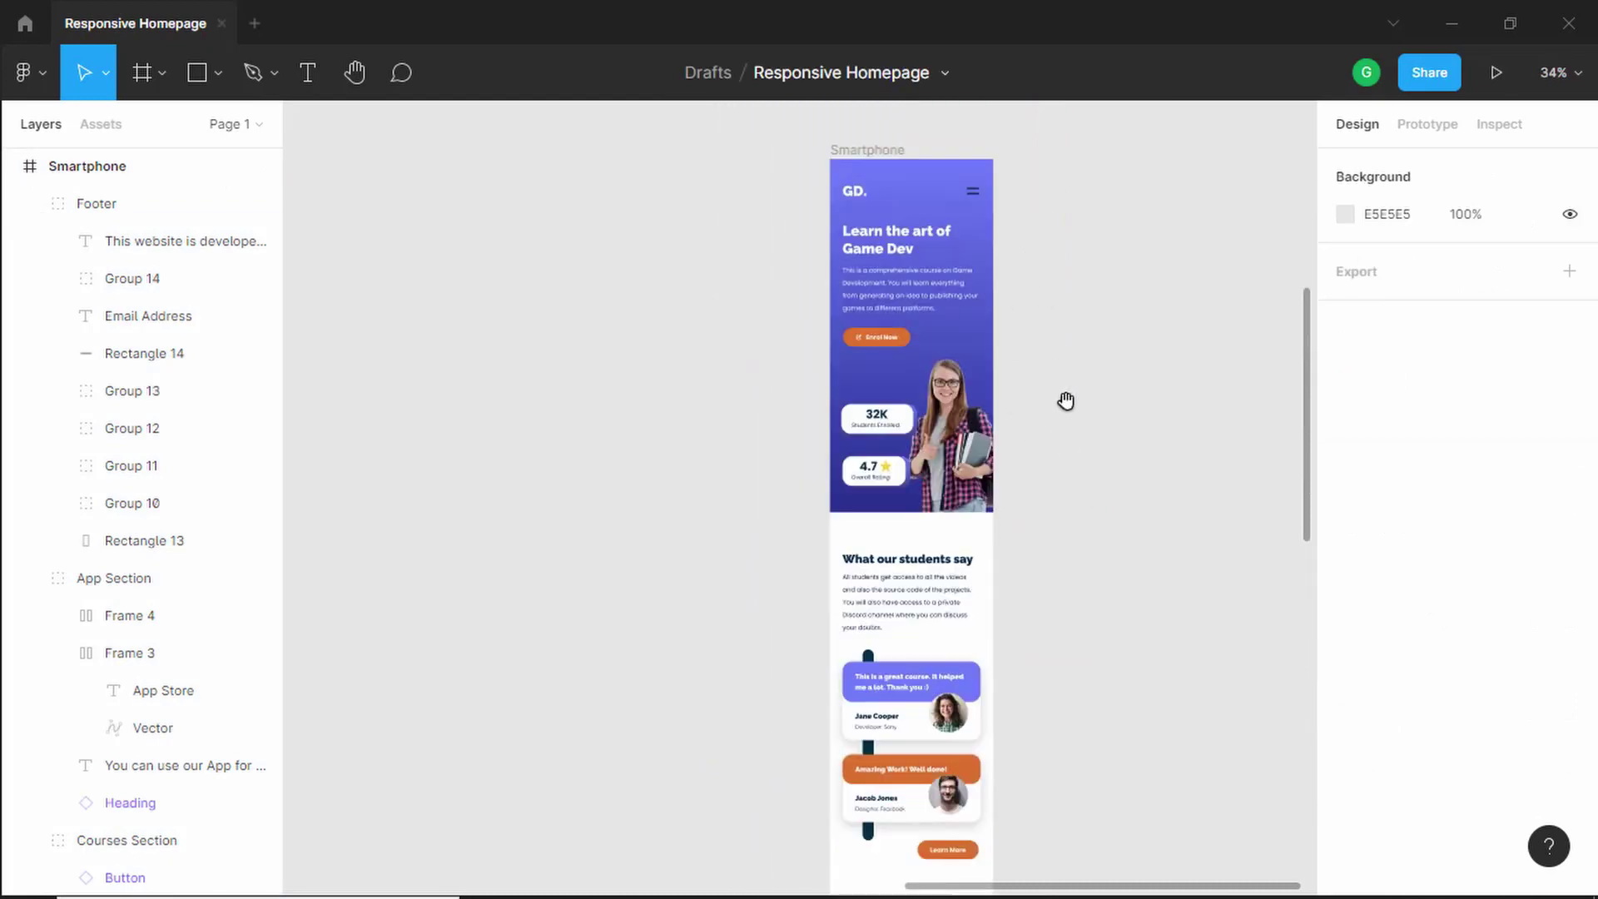
pyautogui.scroll(-4, 716, 456)
pyautogui.scroll(2, 732, 472)
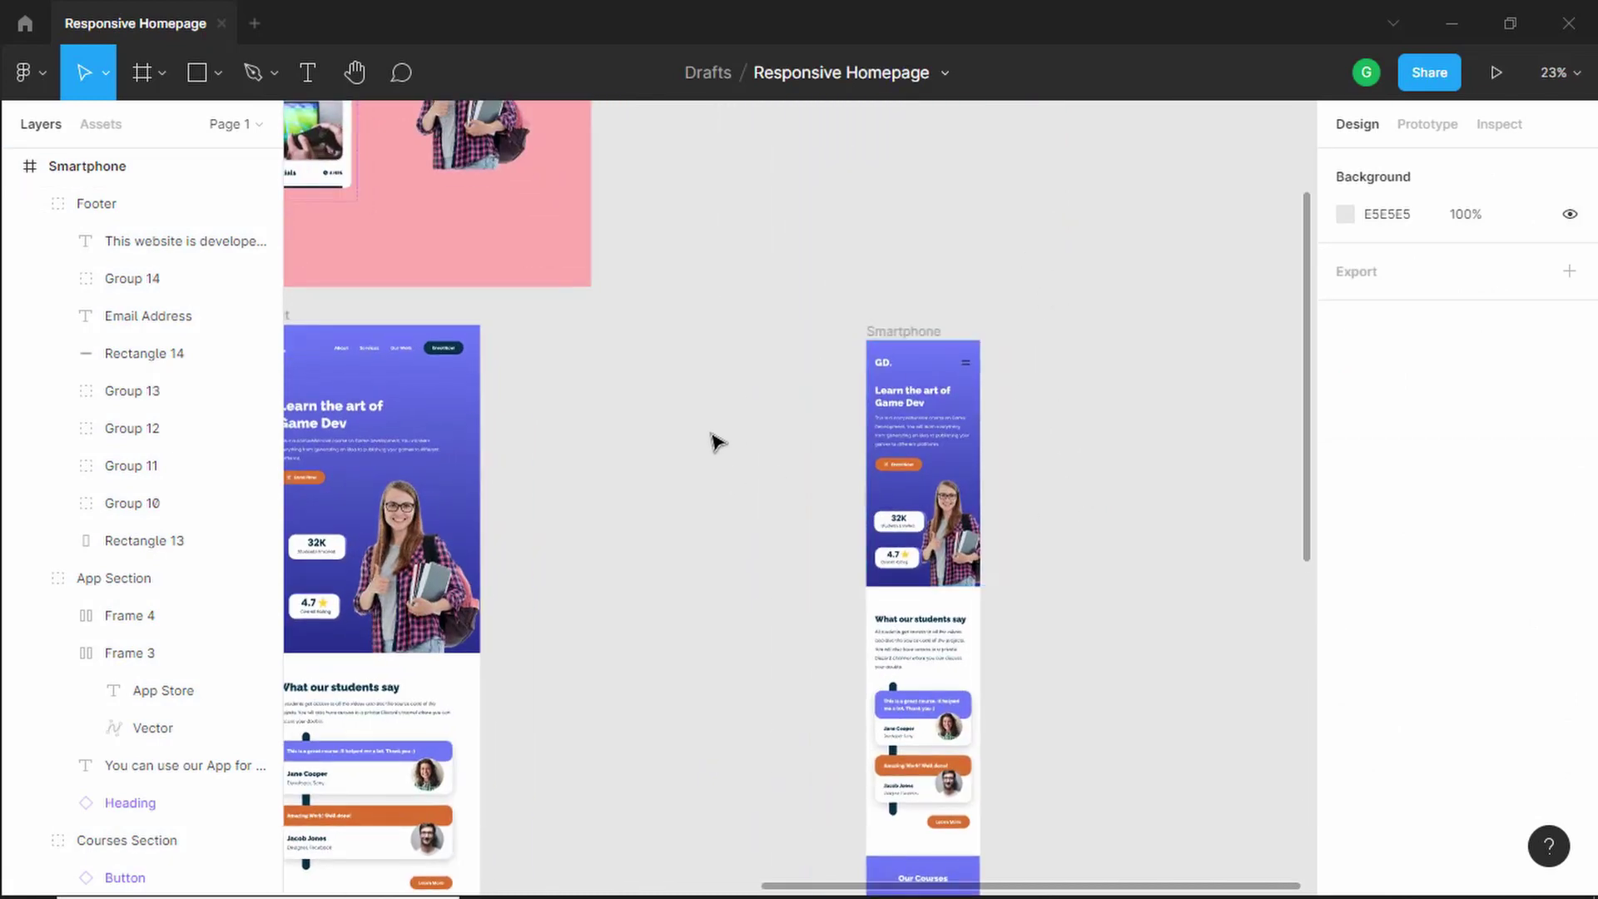
pyautogui.moveTo(713, 442); pyautogui.dragTo(916, 435)
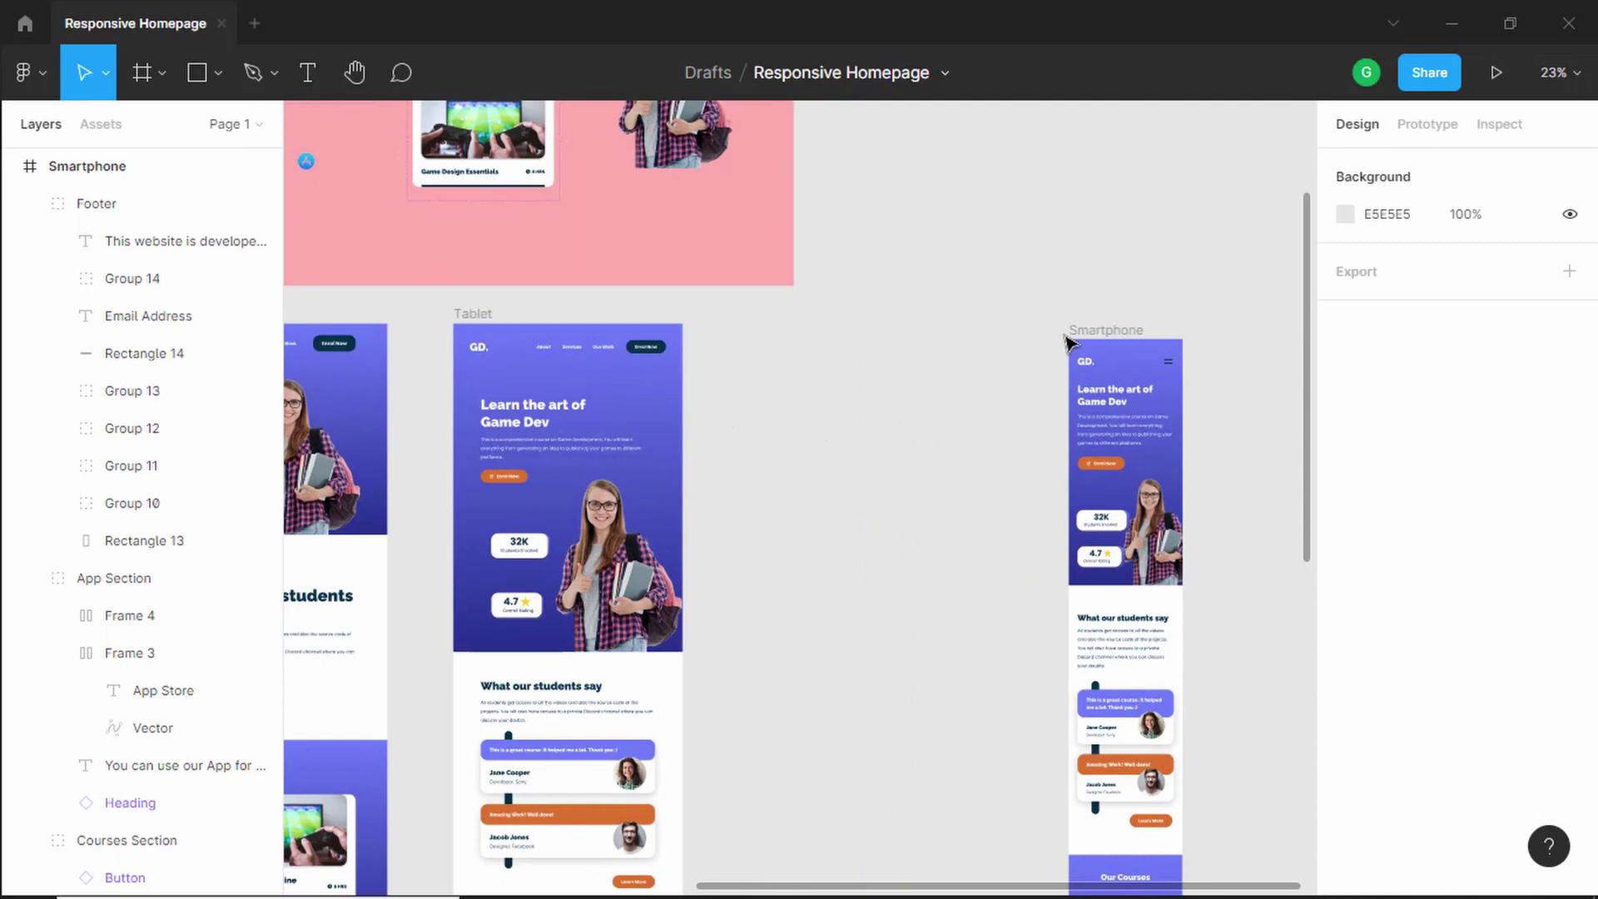
pyautogui.moveTo(1095, 331); pyautogui.dragTo(787, 328)
pyautogui.moveTo(774, 329); pyautogui.dragTo(773, 321)
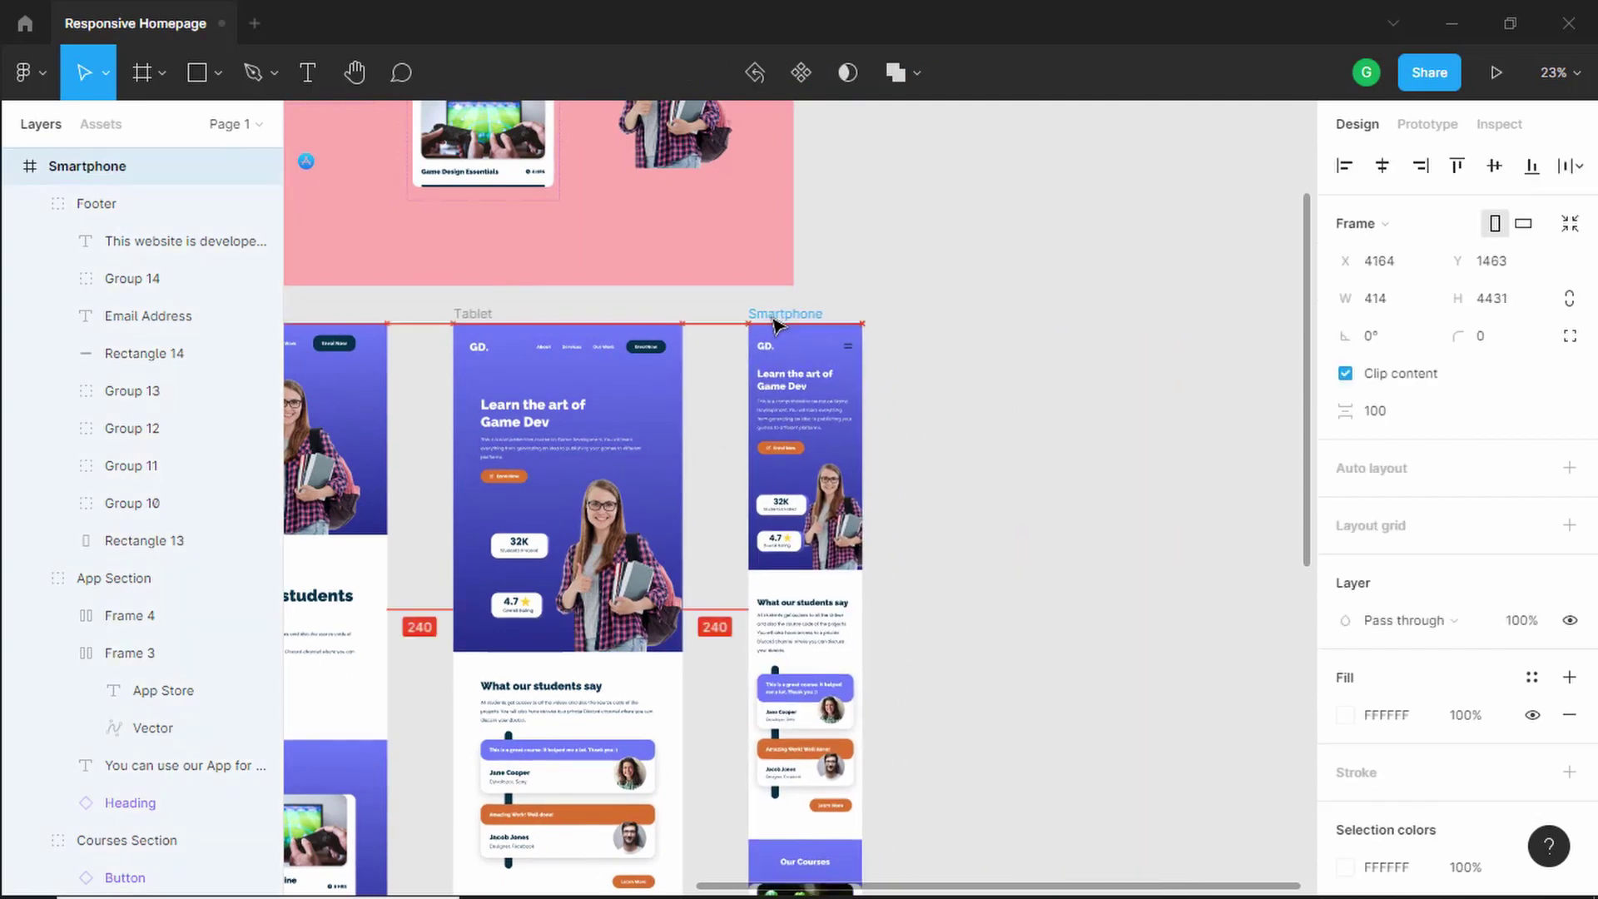
# Review the Smartphone layout side by side with the Desktop and Tablet frames
pyautogui.scroll(5, 923, 360)
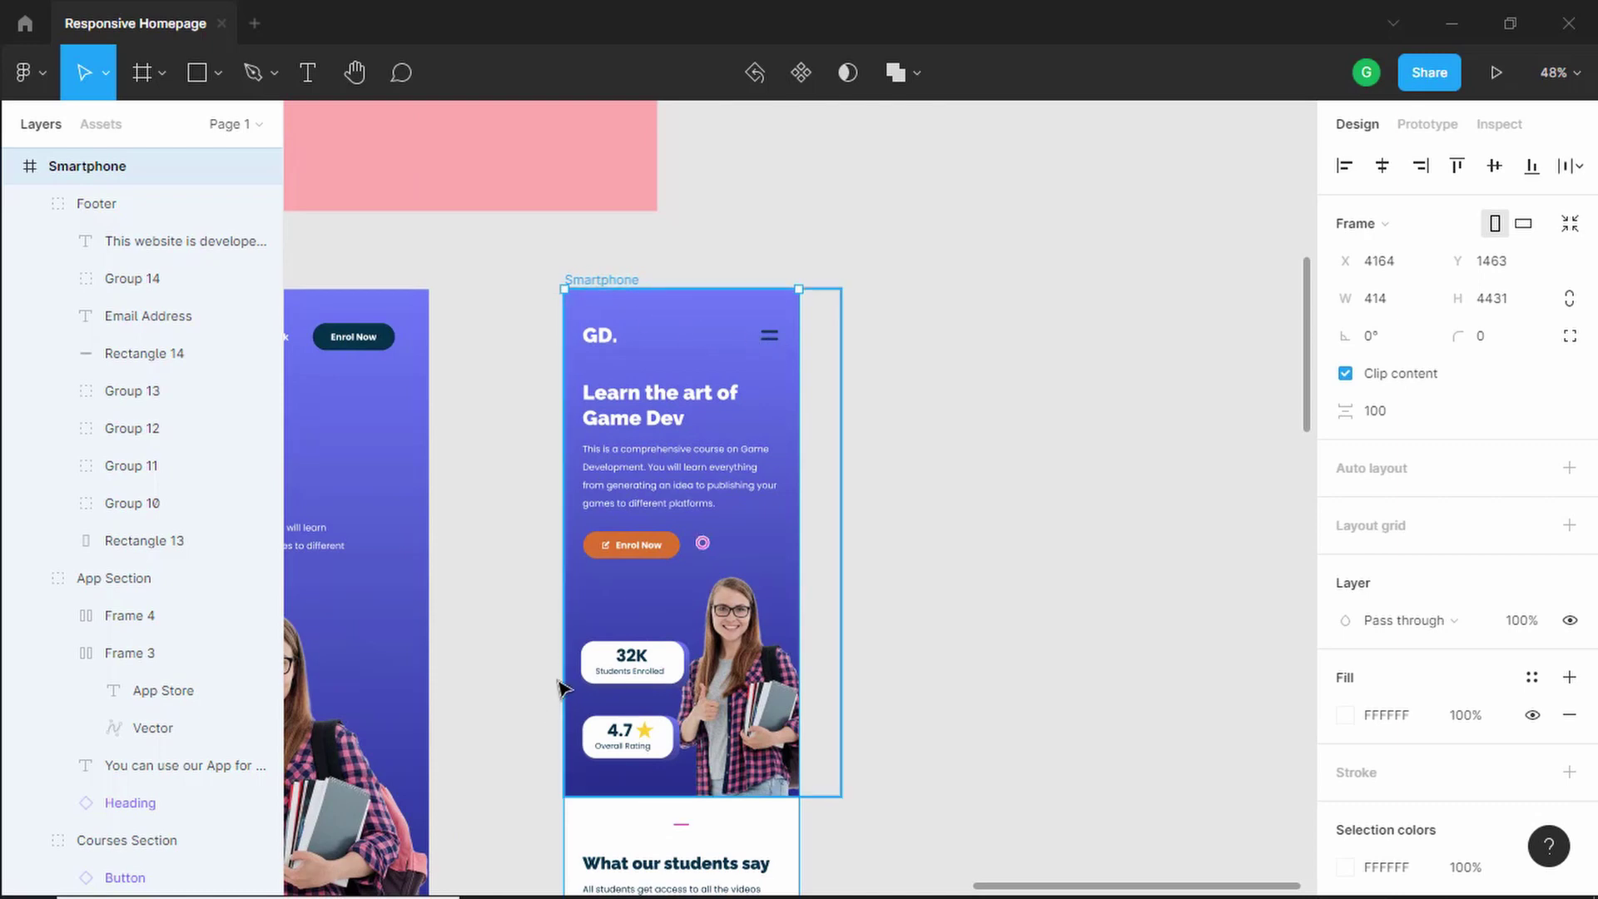
pyautogui.scroll(-5, 614, 663)
pyautogui.scroll(5, 611, 663)
pyautogui.scroll(-4, 614, 663)
pyautogui.moveTo(628, 664); pyautogui.dragTo(996, 472)
pyautogui.scroll(-3, 996, 472)
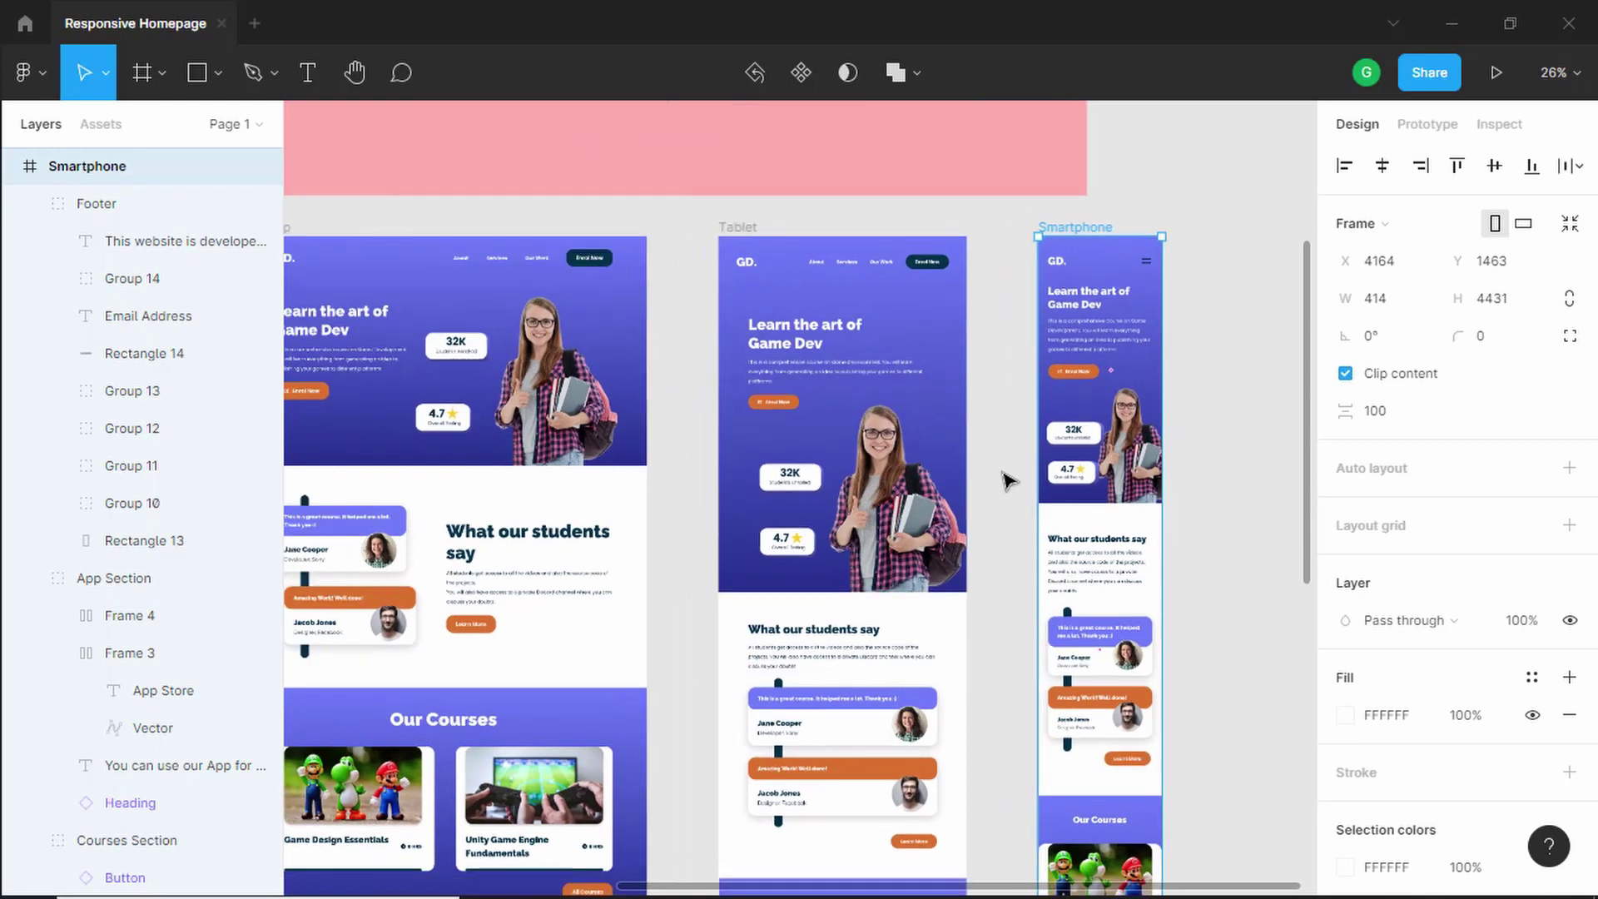
pyautogui.scroll(-4, 1198, 541)
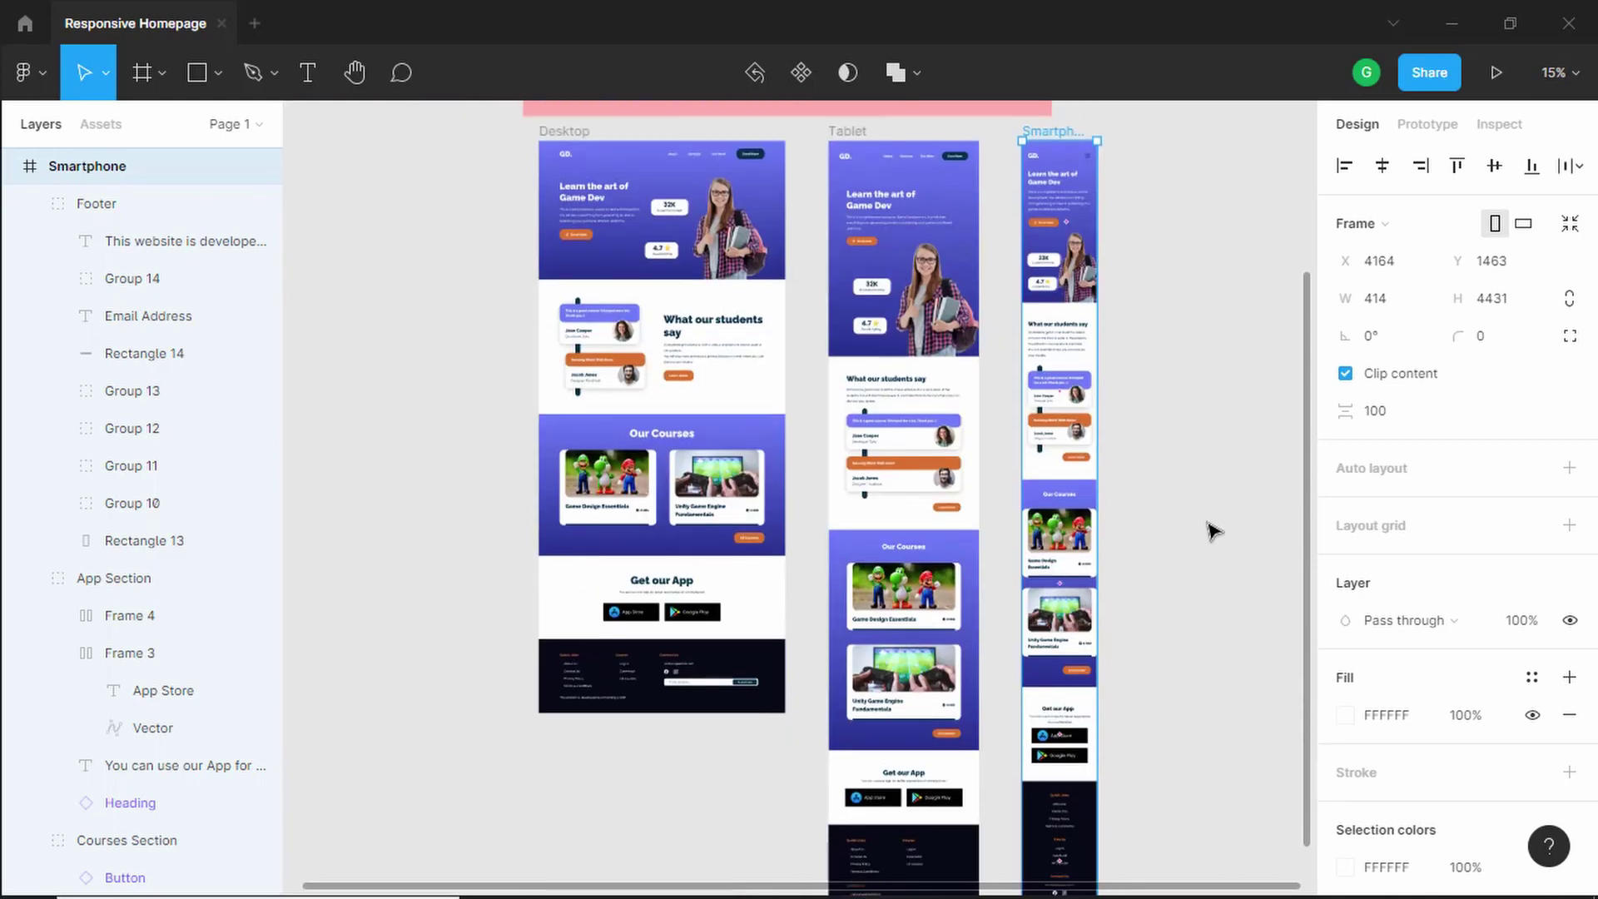